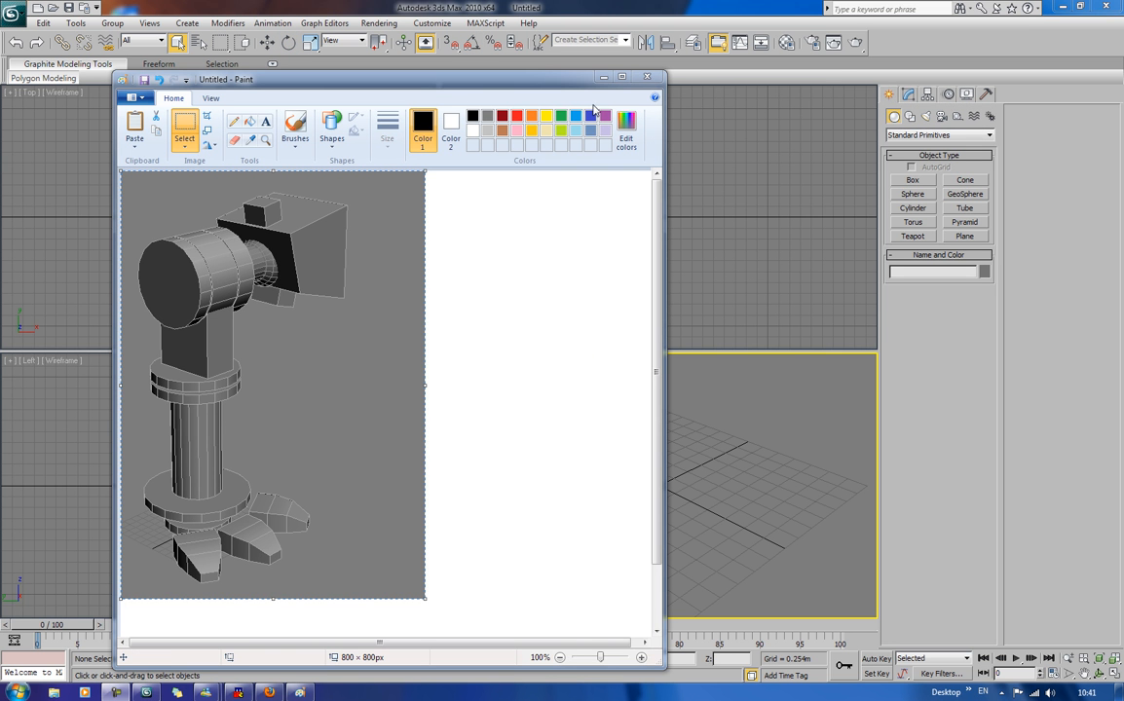
# Step: Minimize the Paint reference image and maximize the Perspective viewport, framing the empty ground grid
pyautogui.moveTo(557, 88); pyautogui.dragTo(932, 65)
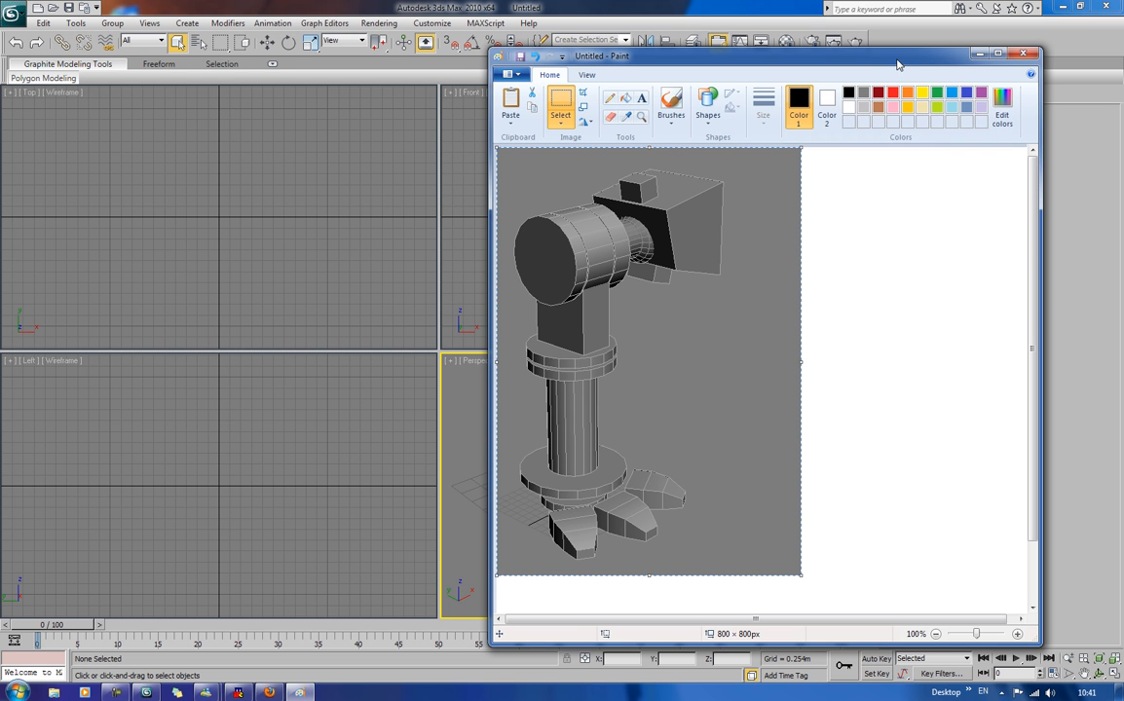
pyautogui.click(978, 53)
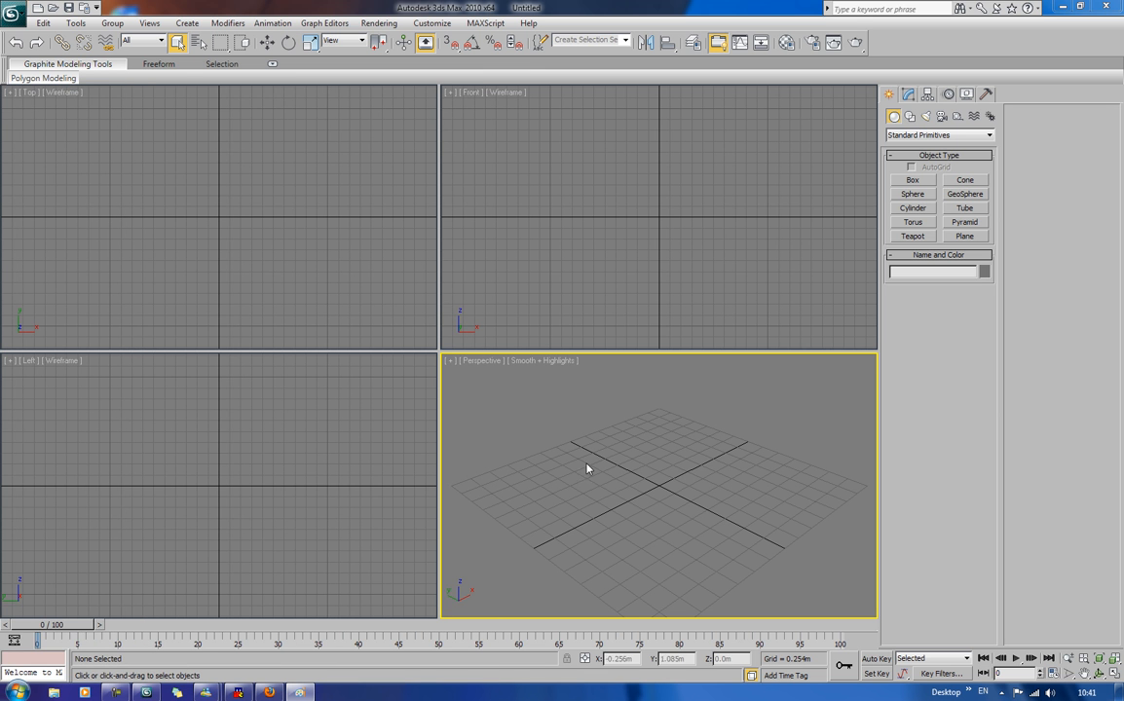
pyautogui.click(1114, 673)
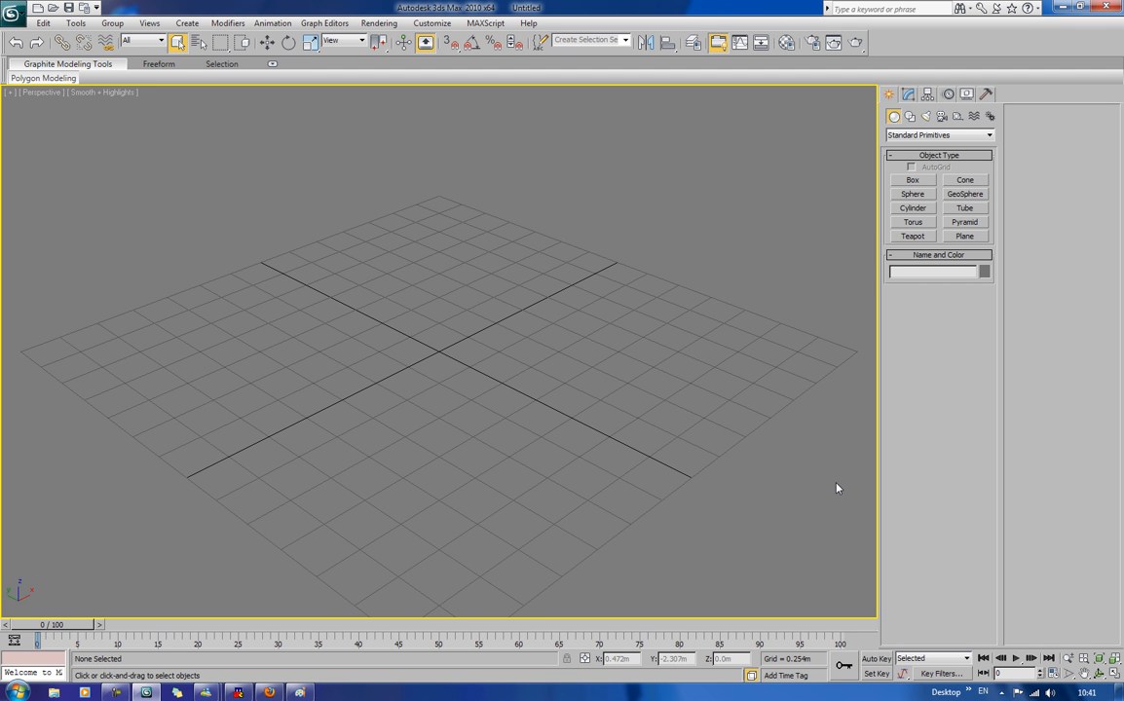
pyautogui.moveTo(562, 291); pyautogui.dragTo(537, 387, button='middle')
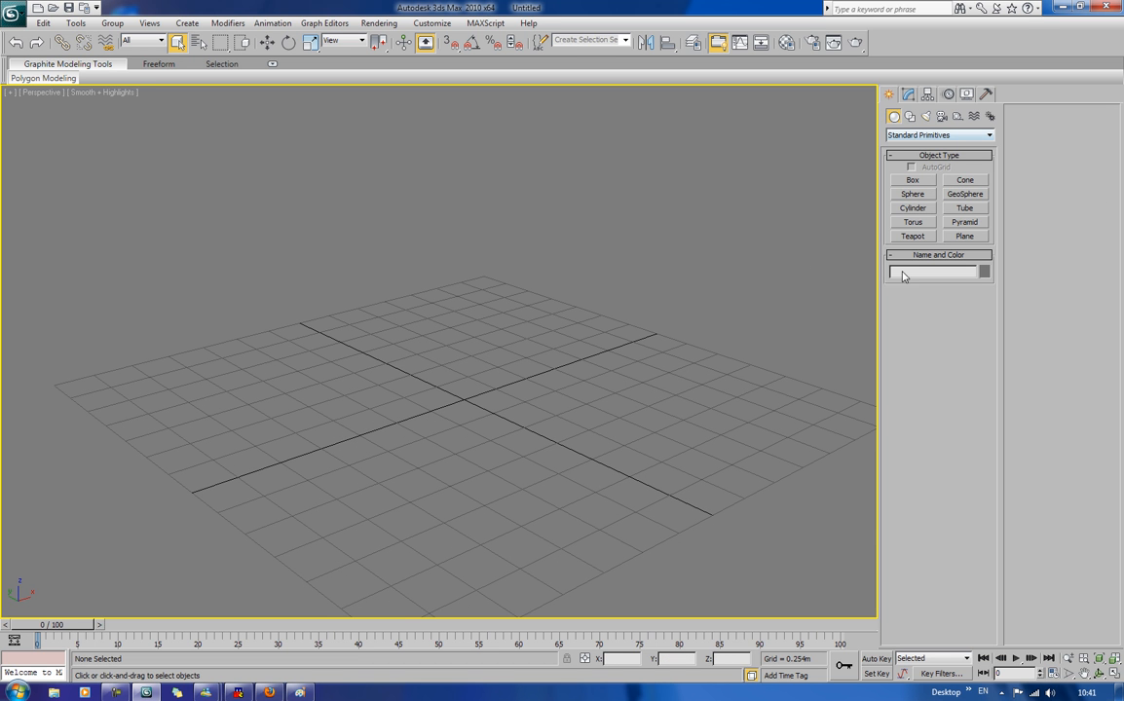
# Step: Create a cylinder centred on the grid origin, about 0.739 m in radius and about 0.219 m high
pyautogui.click(920, 196)
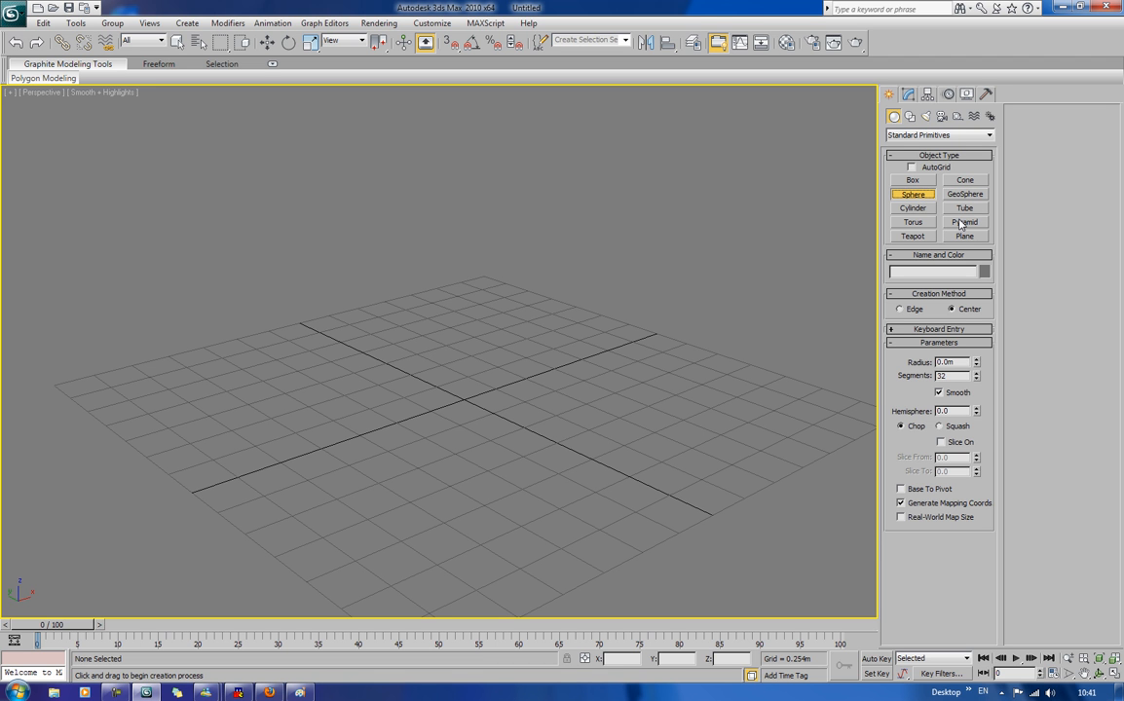
pyautogui.click(912, 208)
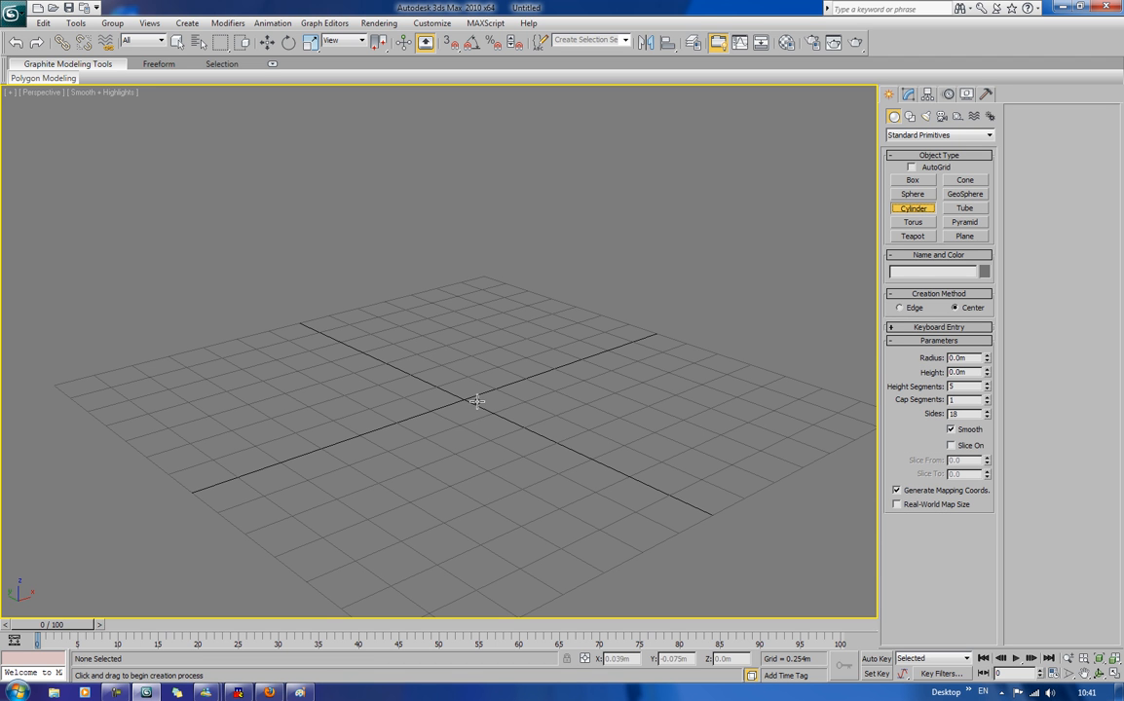
pyautogui.moveTo(466, 397); pyautogui.dragTo(471, 458)
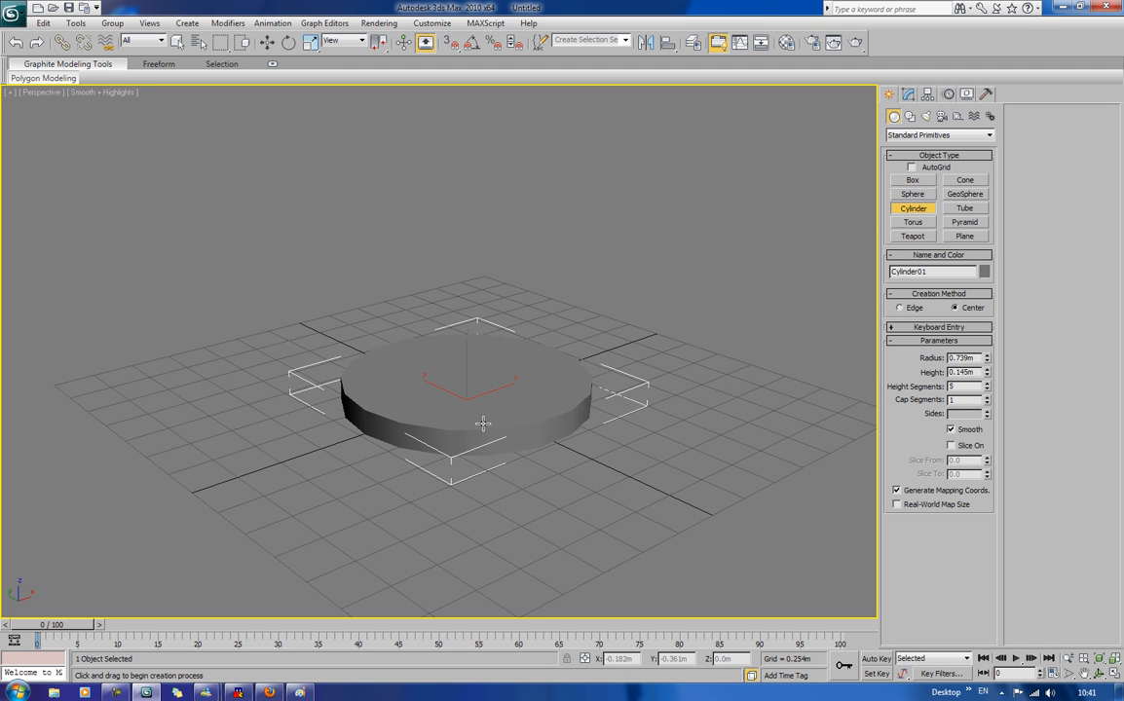
# Step: Show edged faces in the viewport and reduce the cylinder's height segments to 1
pyautogui.press('F4')
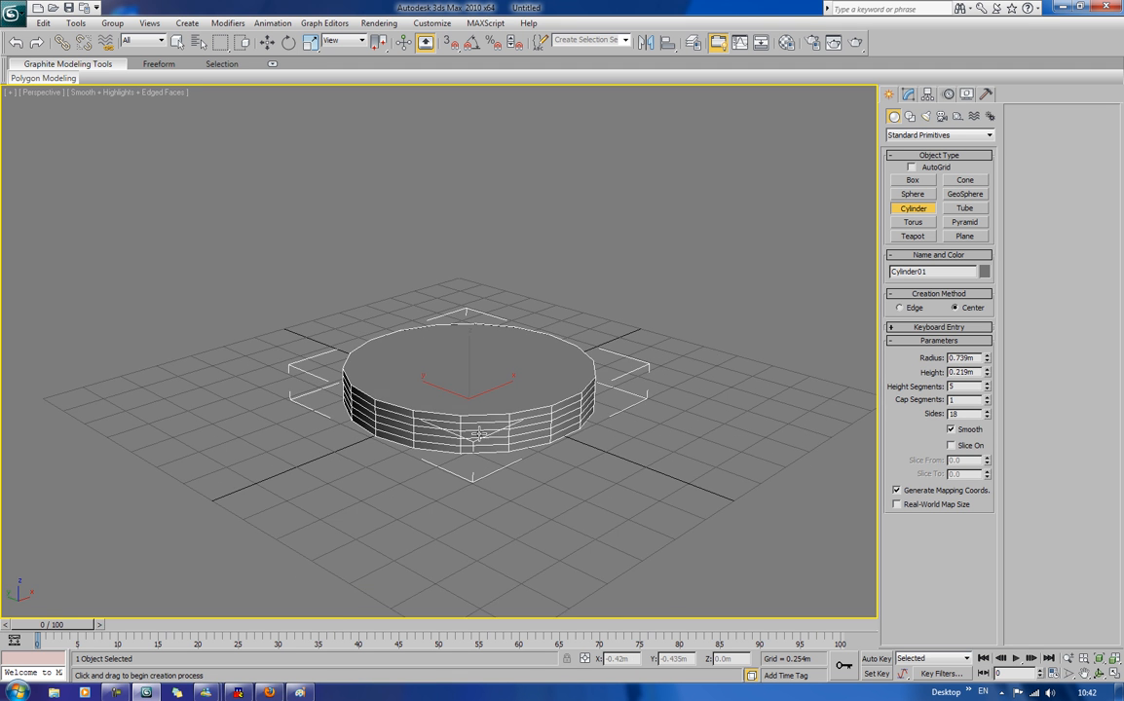
pyautogui.moveTo(478, 434)
pyautogui.keyDown('alt'); pyautogui.mouseDown(button='middle')
pyautogui.moveTo(498, 414)
pyautogui.moveTo(489, 436)
pyautogui.mouseUp(button='middle'); pyautogui.keyUp('alt')
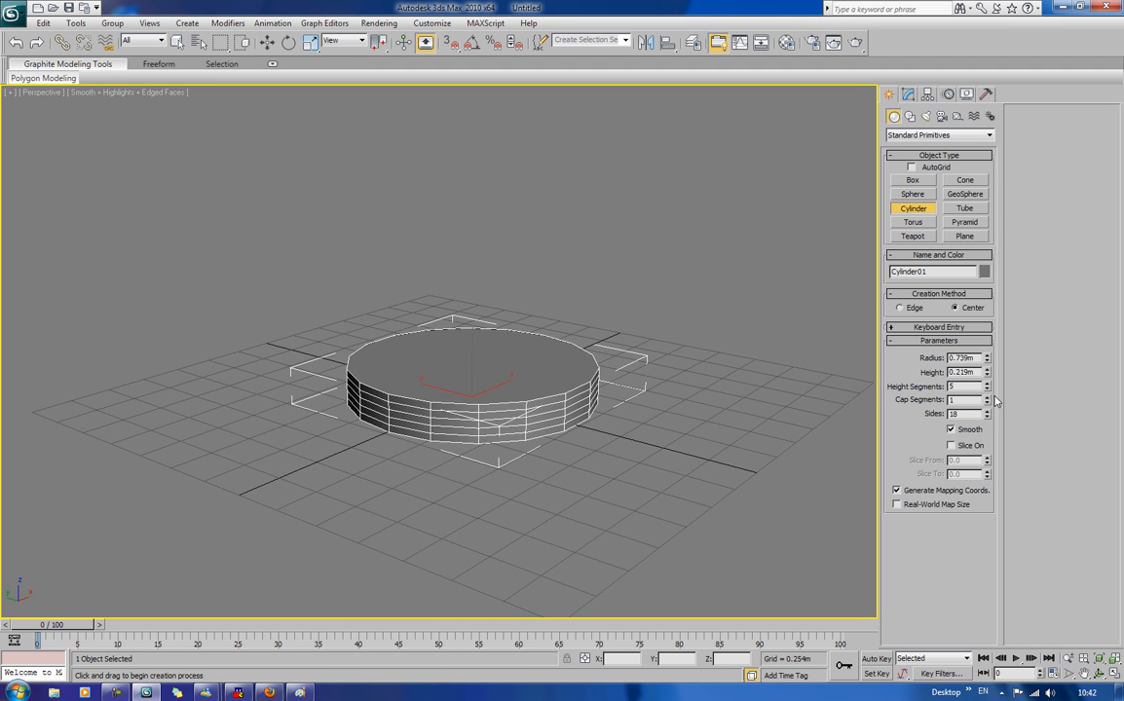
pyautogui.moveTo(986, 389); pyautogui.dragTo(985, 422)
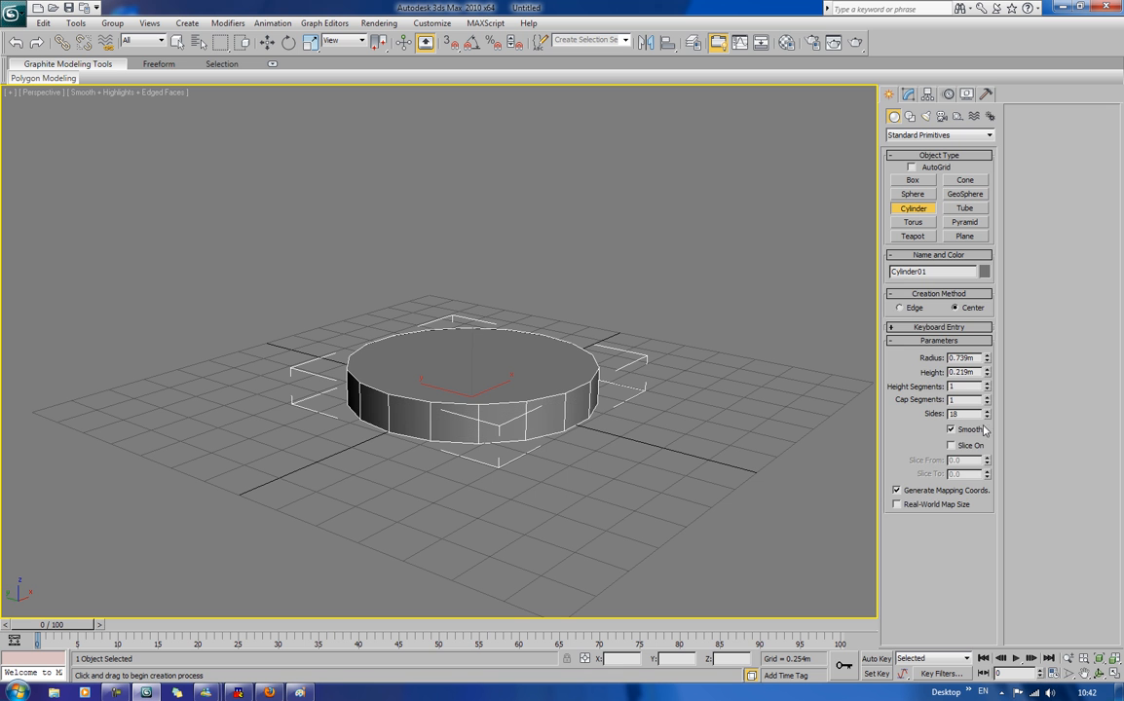
# Step: Convert the cylinder to an editable poly and name it R_footplate
pyautogui.rightClick(542, 408)
pyautogui.rightClick(543, 413)
pyautogui.moveTo(574, 525)
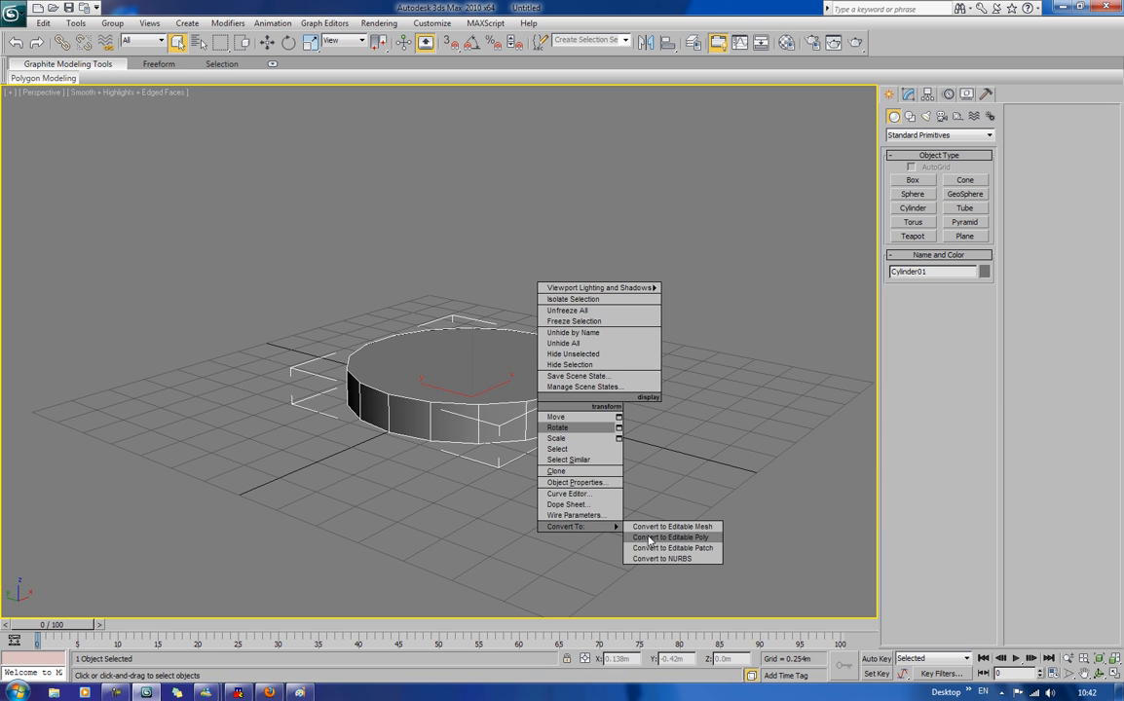
pyautogui.click(658, 536)
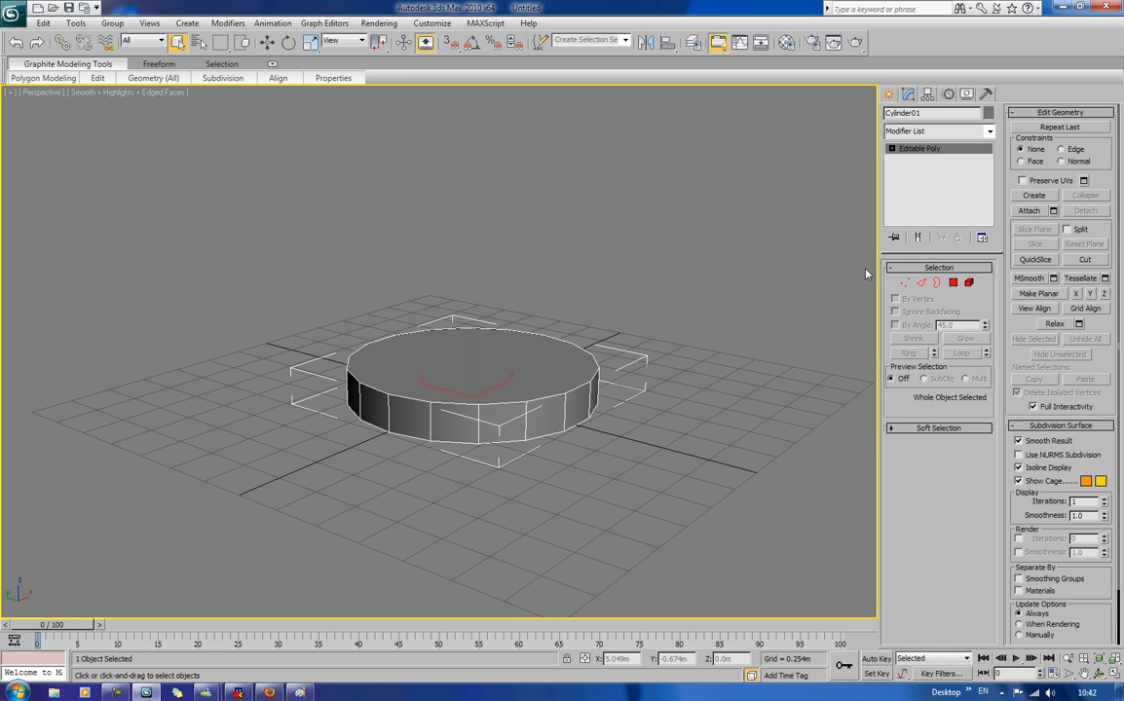
pyautogui.click(933, 116)
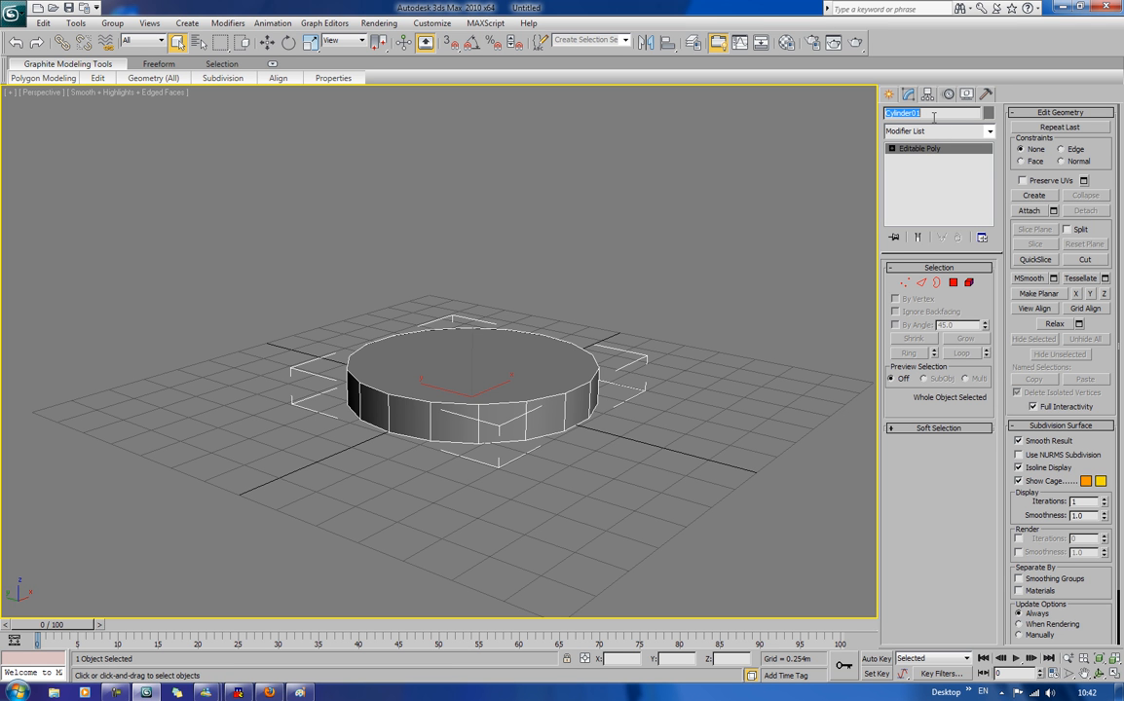
pyautogui.write('R_footplate')
pyautogui.rightClick(514, 394)
pyautogui.moveTo(587, 518)
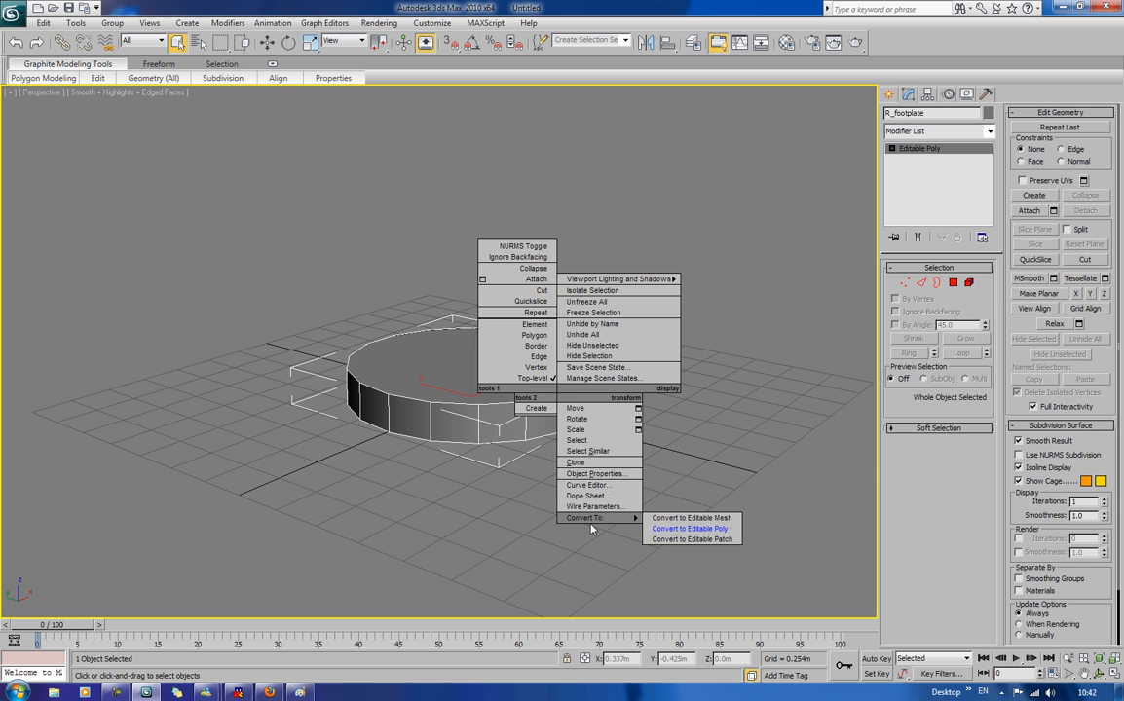
pyautogui.click(957, 284)
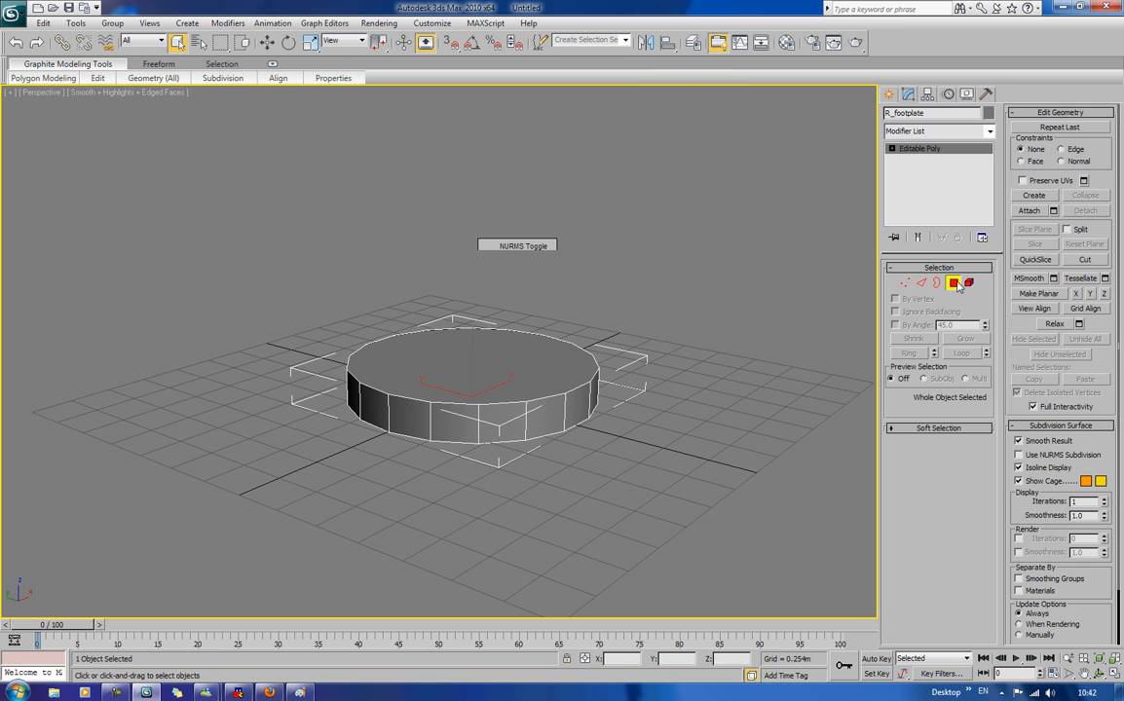
pyautogui.click(503, 362)
pyautogui.press('w')
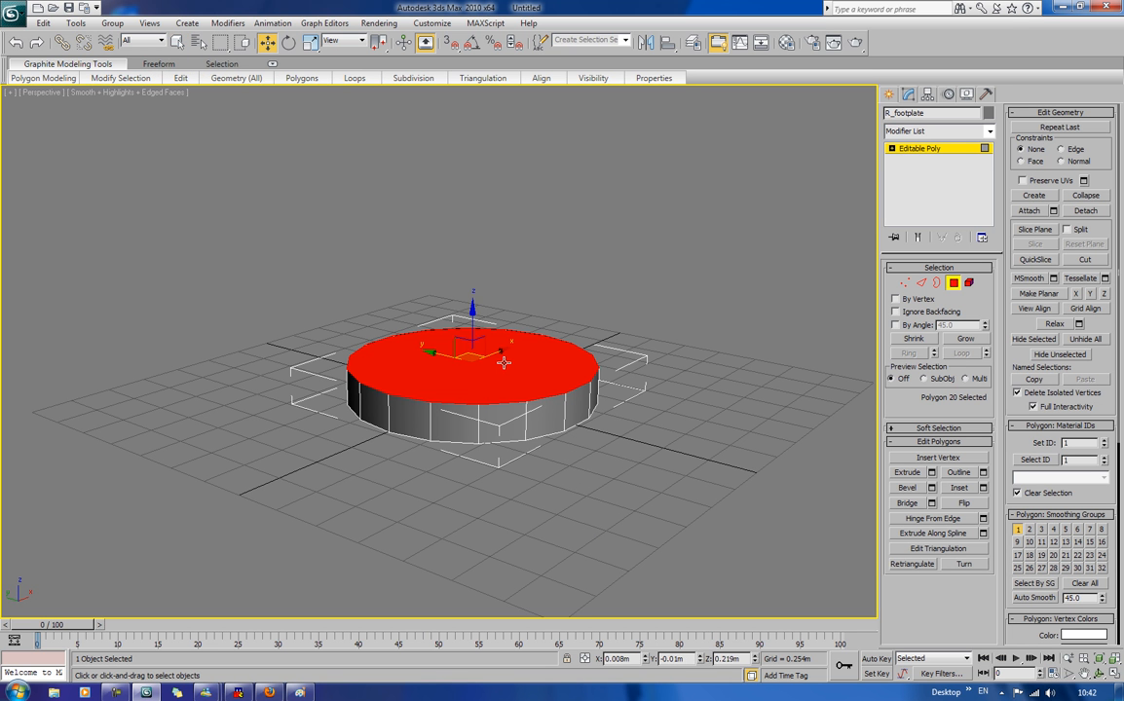
pyautogui.click(628, 336)
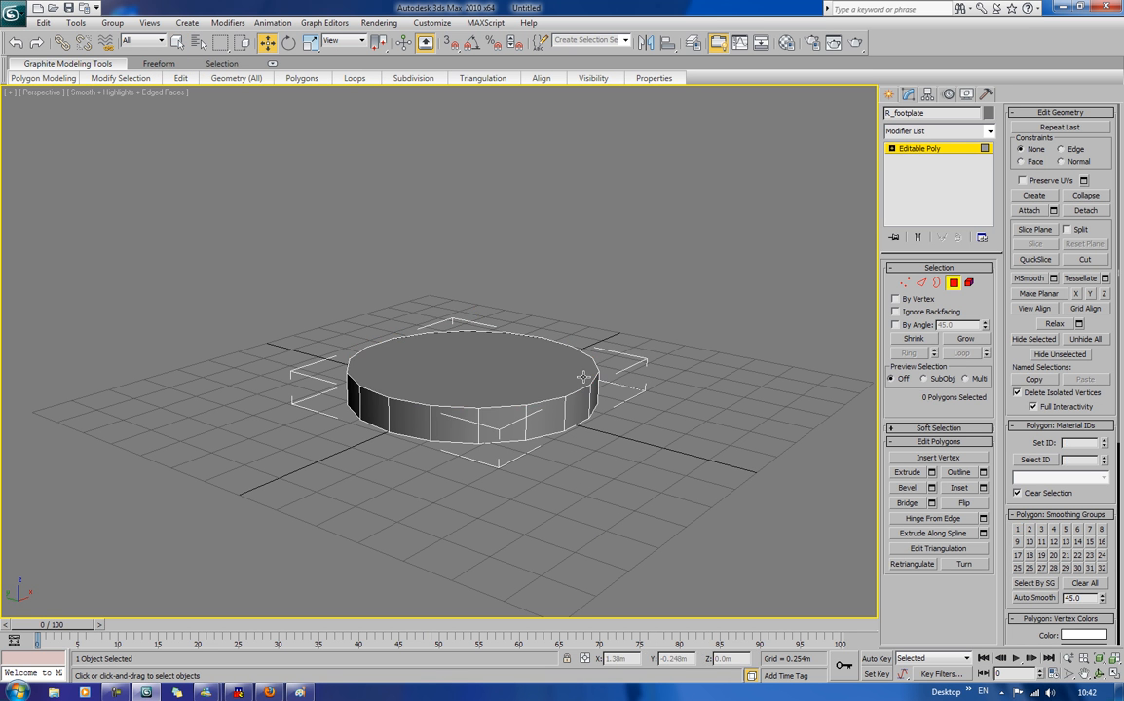
# Step: Leave polygon level and place the whole footplate at X 0, Y 0, Z 0
pyautogui.keyDown('alt'); pyautogui.moveTo(453, 378); pyautogui.dragTo(470, 331, button='middle'); pyautogui.keyUp('alt')
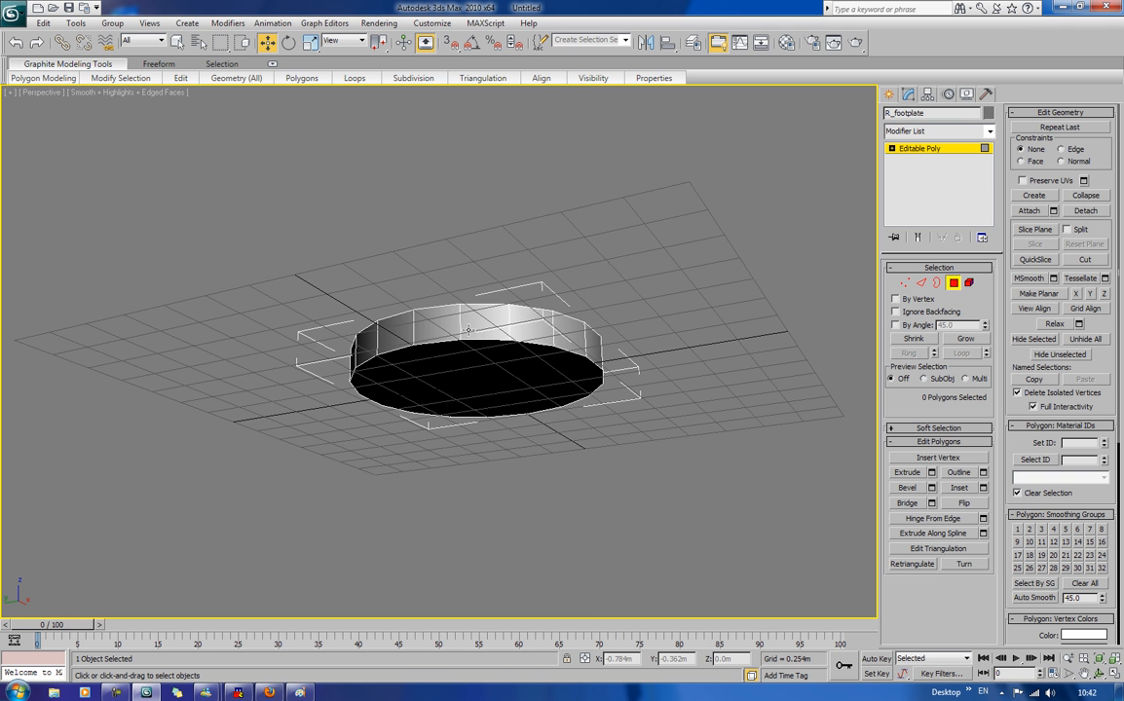
pyautogui.rightClick(475, 325)
pyautogui.click(961, 284)
pyautogui.click(954, 284)
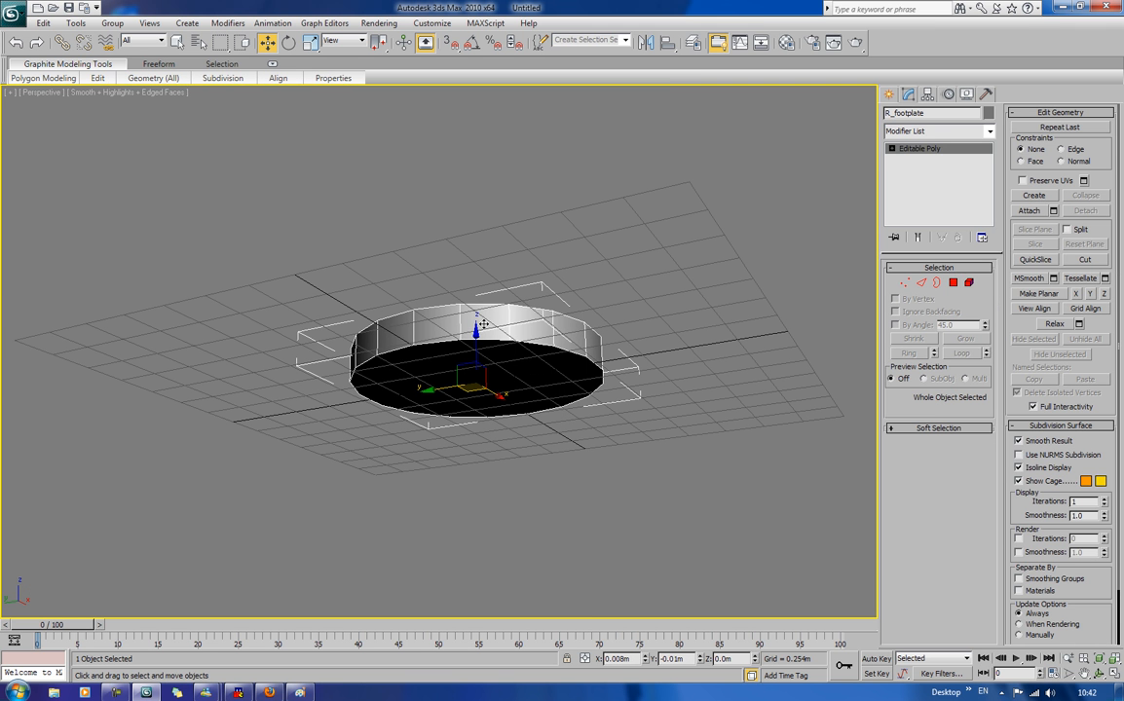
pyautogui.doubleClick(617, 660)
pyautogui.write('0')
pyautogui.press('Tab')
pyautogui.write('0')
pyautogui.press('Tab')
pyautogui.write('0')
pyautogui.press('Tab')
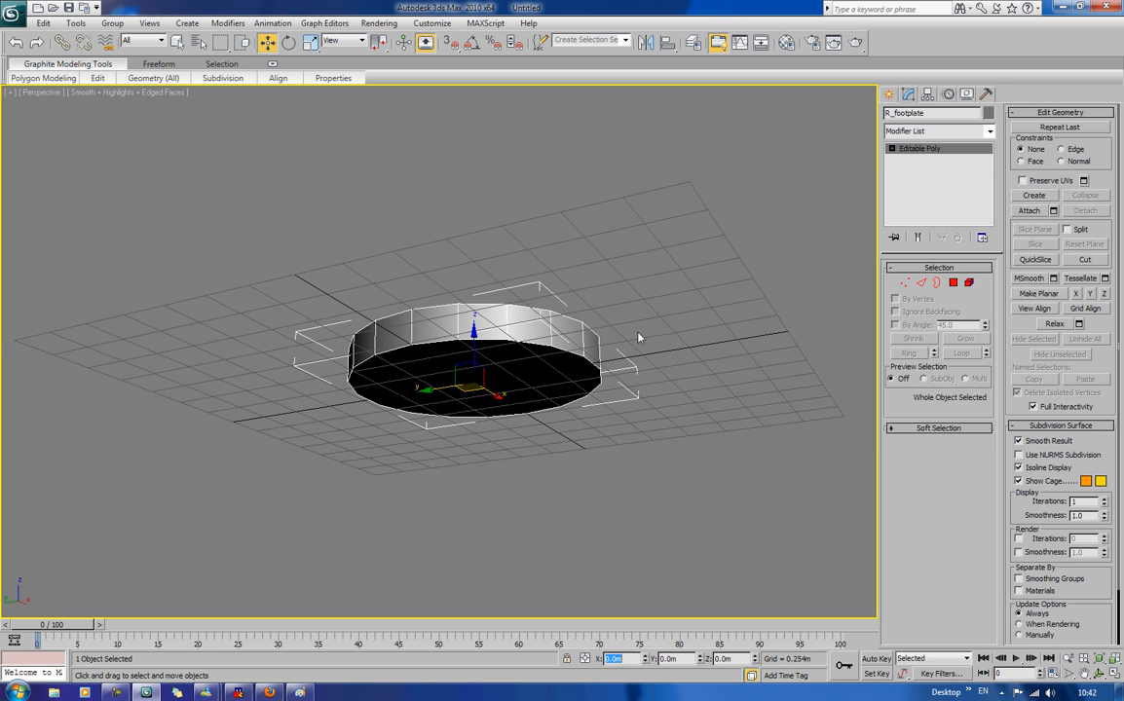
# Step: Raise the footplate along Z to about 0.139 m and hide the viewport grid
pyautogui.moveTo(473, 329); pyautogui.dragTo(472, 309)
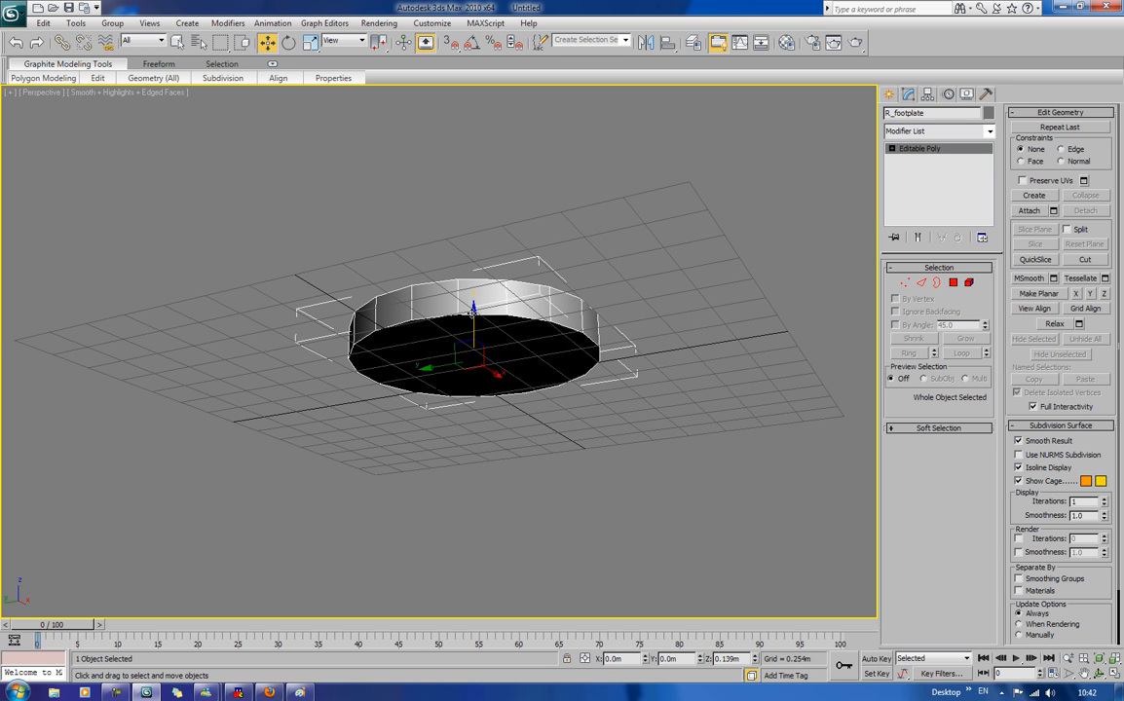
pyautogui.press('g')
pyautogui.moveTo(473, 311)
pyautogui.mouseDown(button='middle')
pyautogui.moveTo(483, 352)
pyautogui.moveTo(487, 324)
pyautogui.mouseUp(button='middle')
# Step: Select the footplate's bottom polygon and inset it to about two thirds of its diameter
pyautogui.click(952, 282)
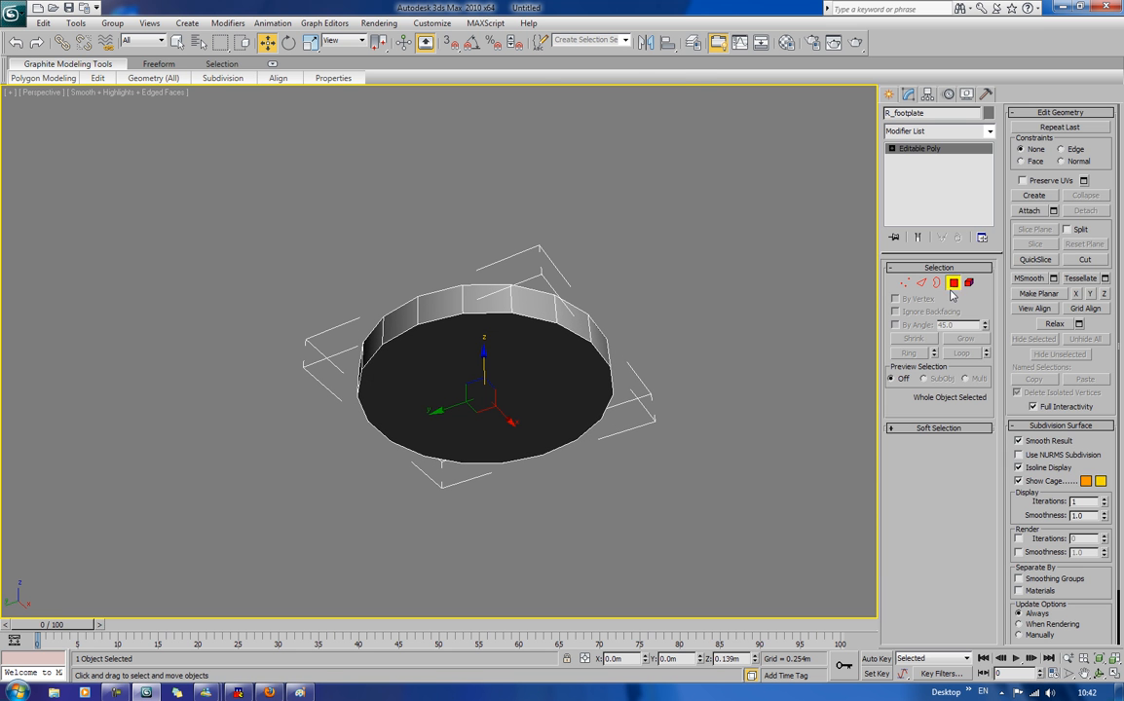
pyautogui.click(552, 360)
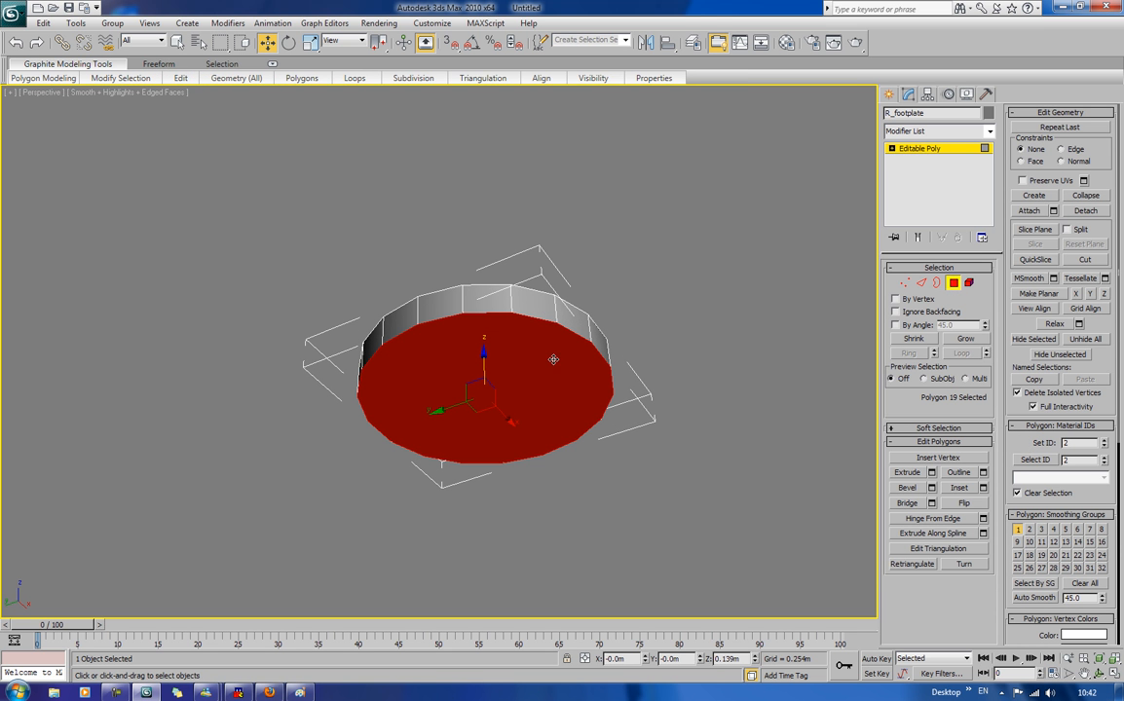
pyautogui.click(959, 487)
pyautogui.moveTo(534, 404); pyautogui.dragTo(544, 351)
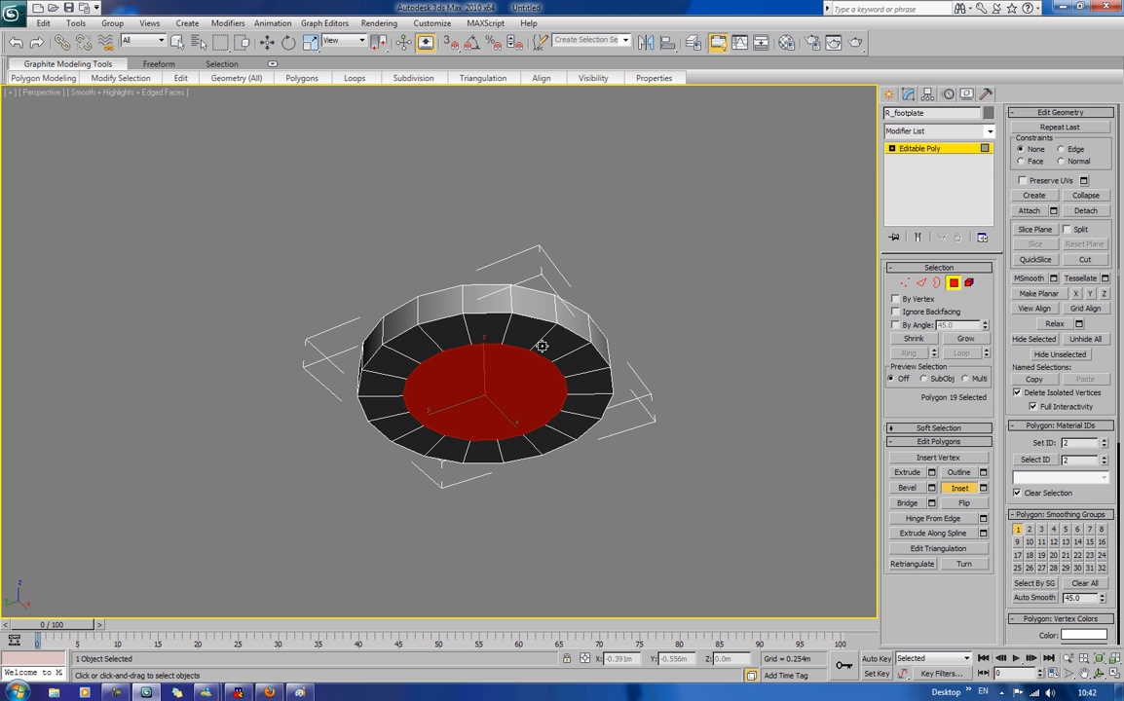
# Step: Bevel the inset bottom polygon slightly downward into a short, nearly straight-sided disc, then deselect it
pyautogui.click(906, 487)
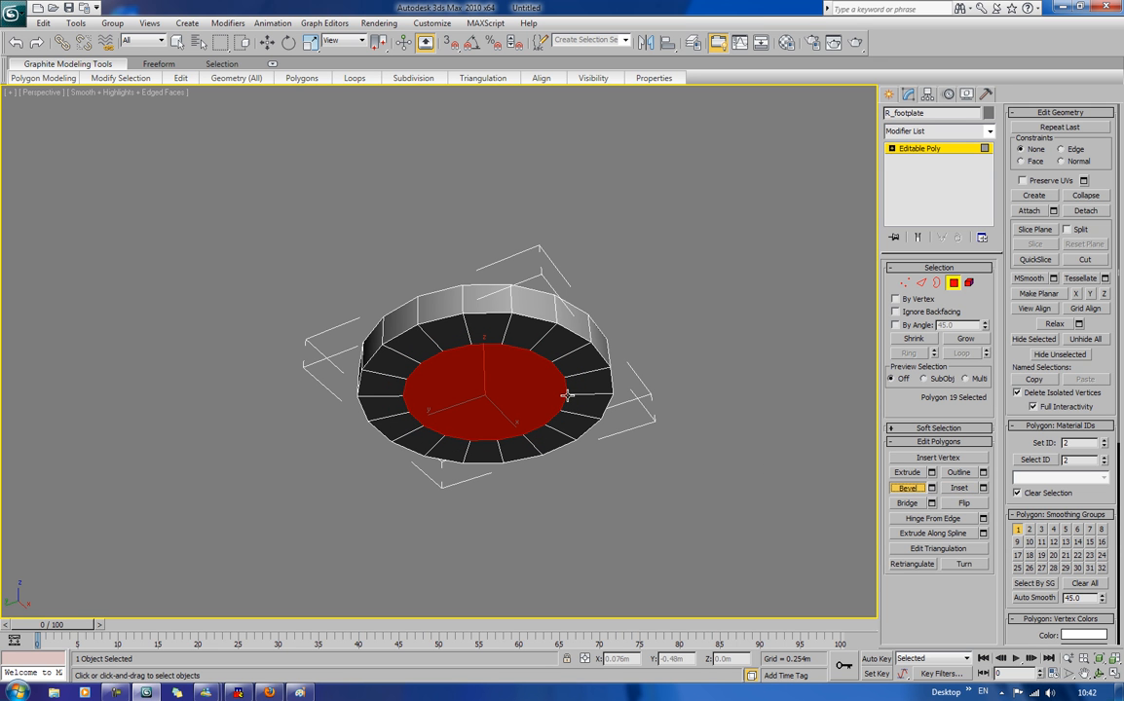
pyautogui.moveTo(517, 405)
pyautogui.mouseDown()
pyautogui.moveTo(518, 393)
pyautogui.moveTo(514, 407)
pyautogui.mouseUp()
pyautogui.click(518, 392)
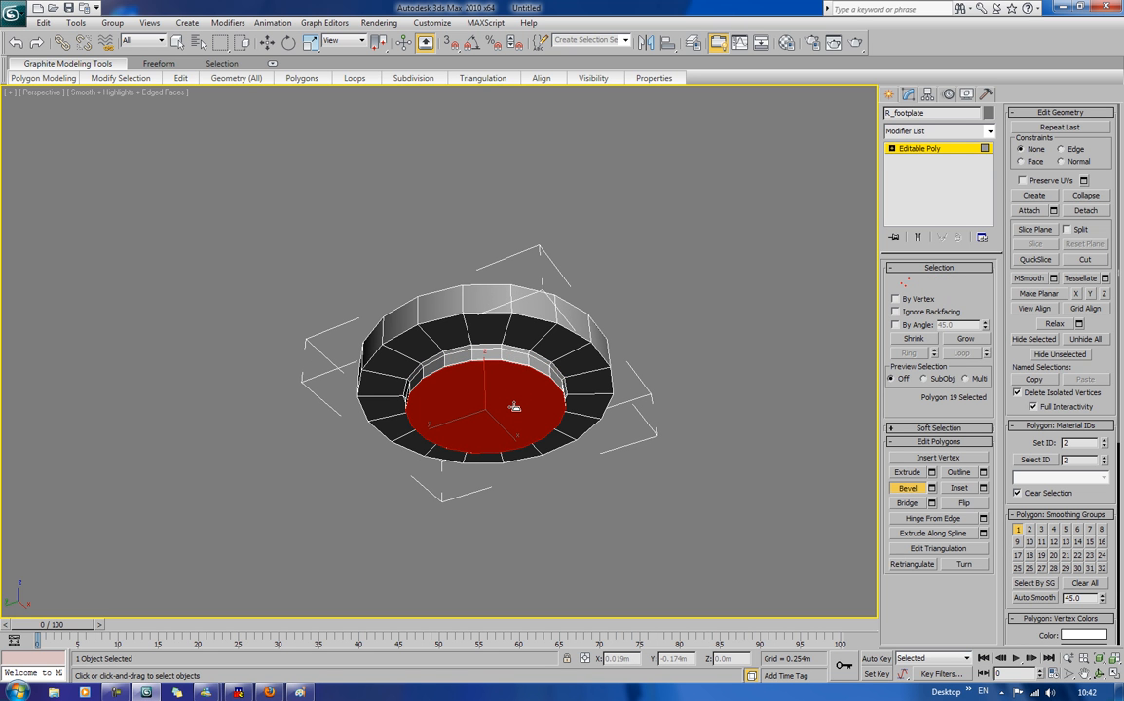
pyautogui.click(514, 409)
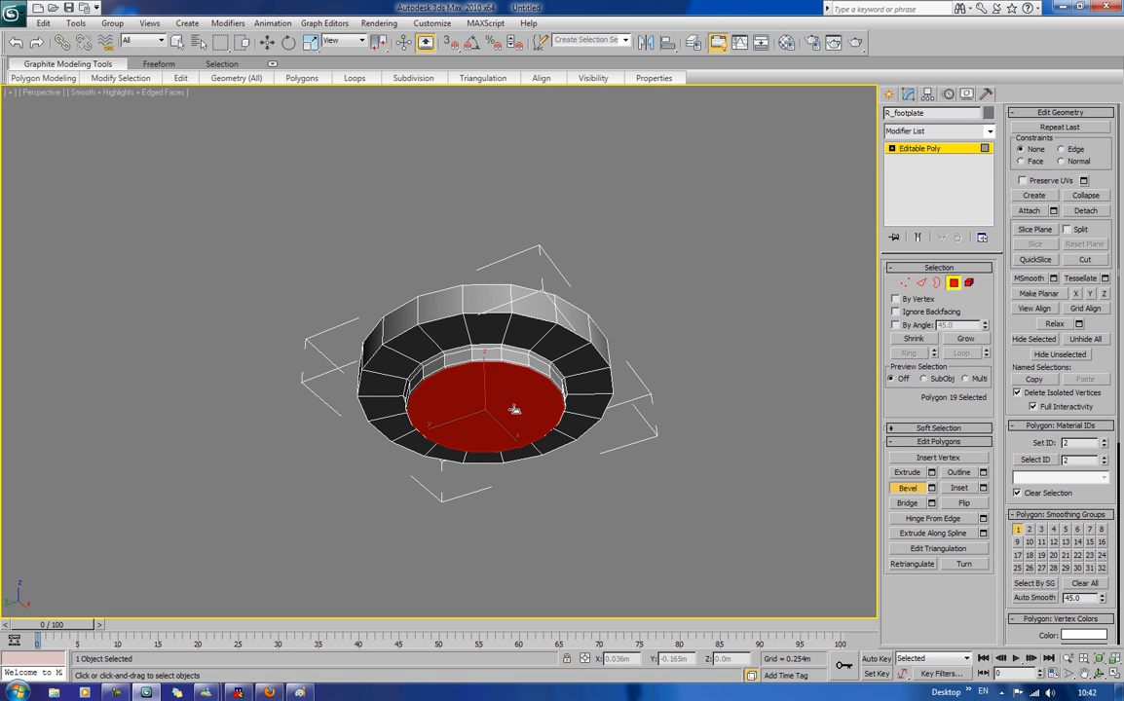
pyautogui.click(651, 286)
# Step: Bevel the footplate's top polygon inward to form a smaller concentric disc with a thin stepped edge
pyautogui.scroll(-3, 650, 287)
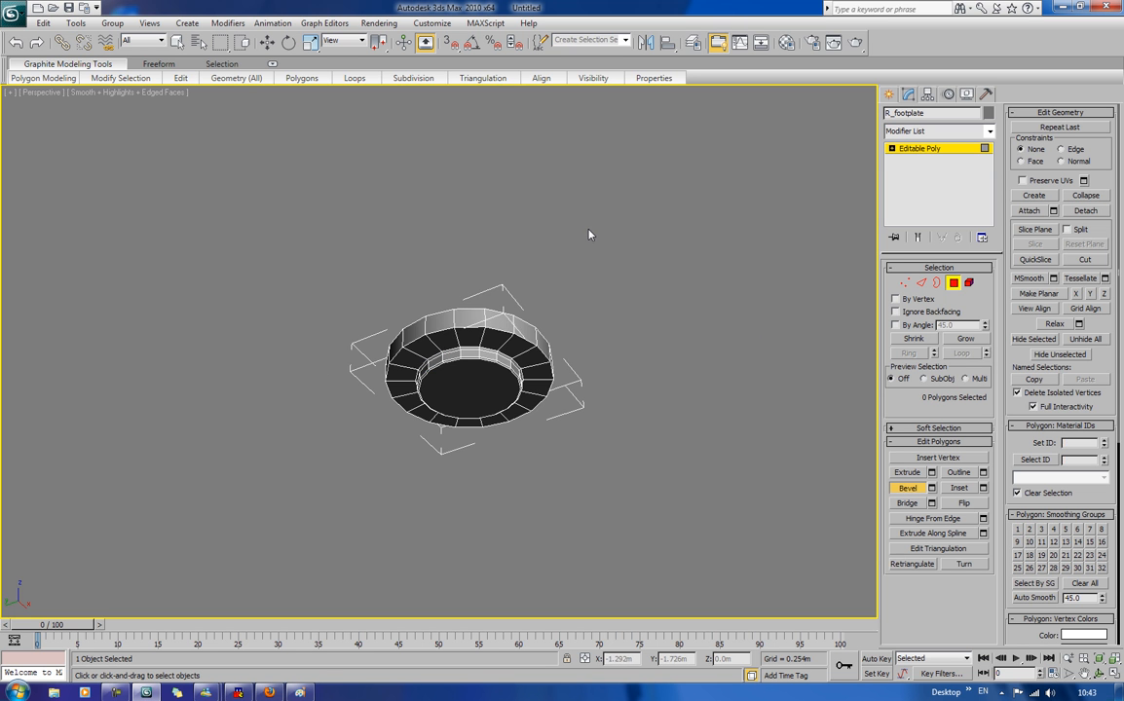
pyautogui.keyDown('alt'); pyautogui.moveTo(588, 234); pyautogui.dragTo(584, 310, button='middle'); pyautogui.keyUp('alt')
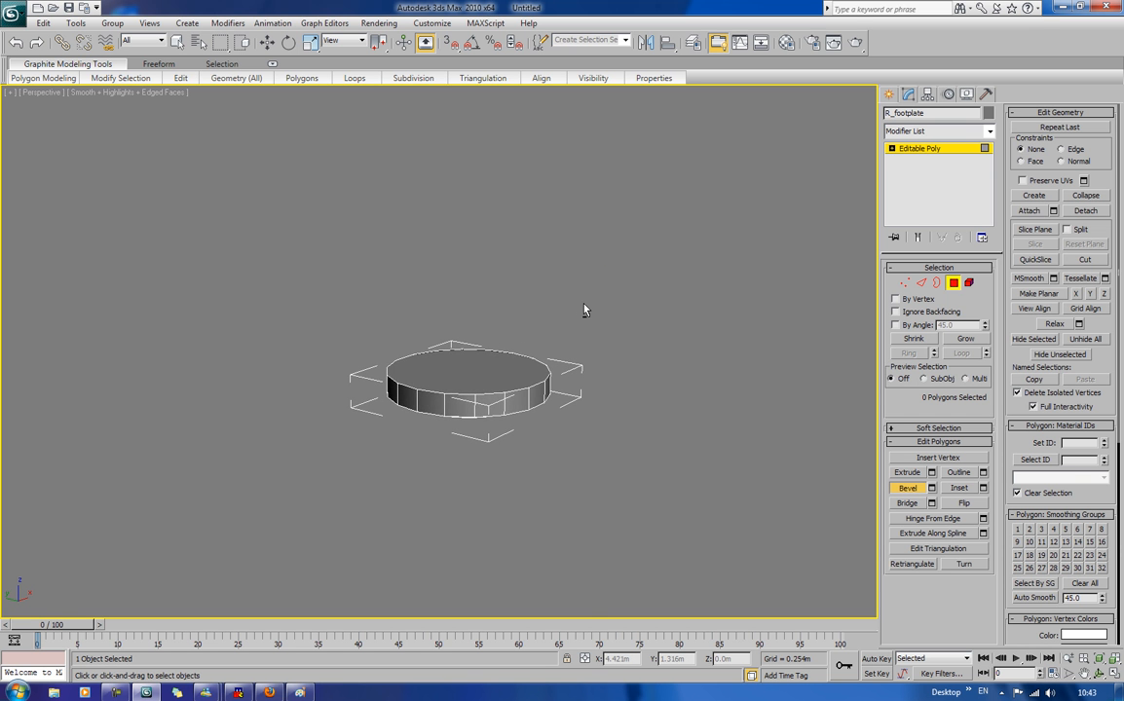
pyautogui.scroll(5, 579, 308)
pyautogui.click(616, 432)
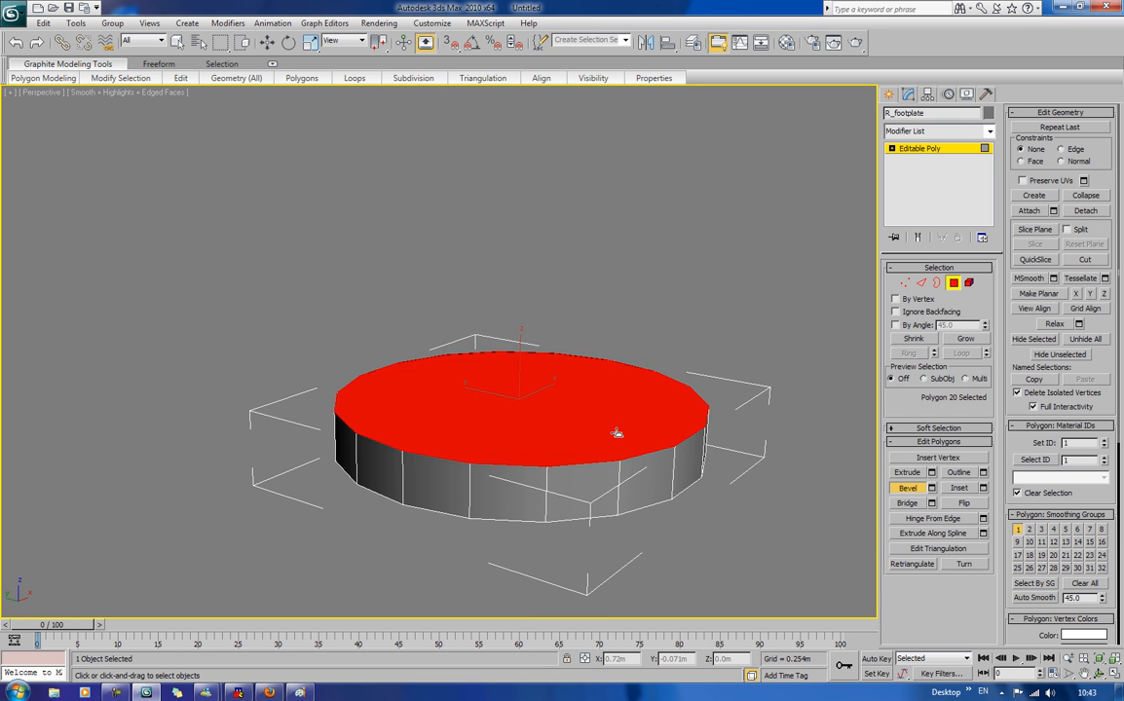
pyautogui.press('F2')
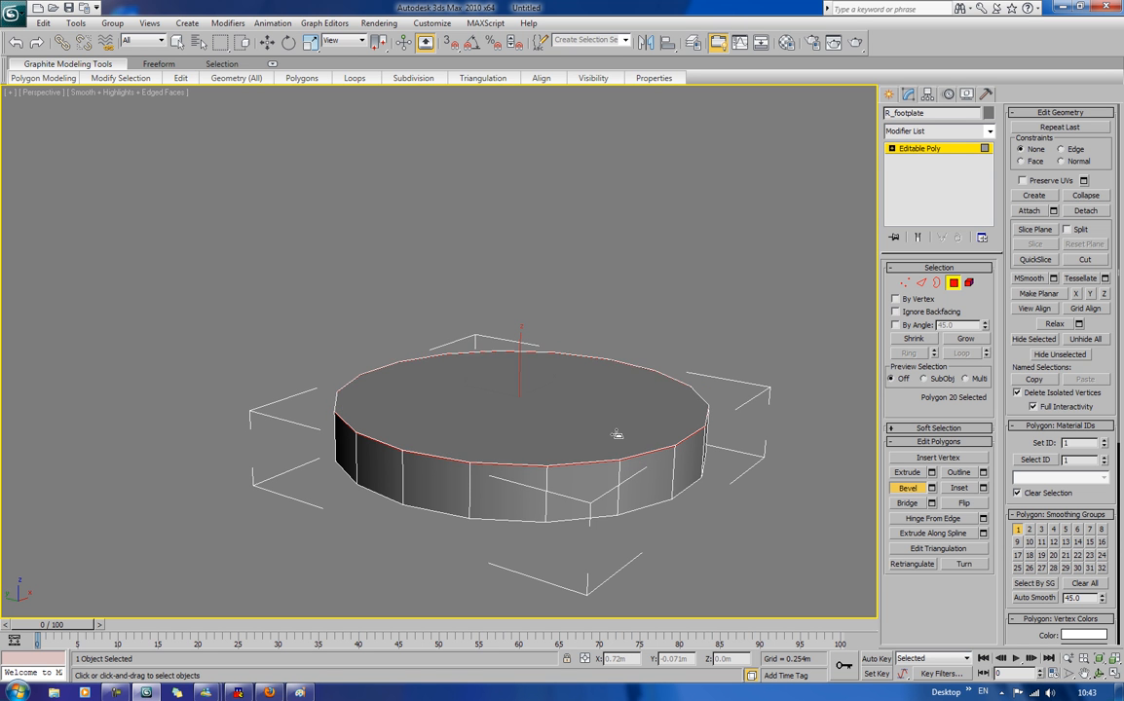
pyautogui.click(616, 434)
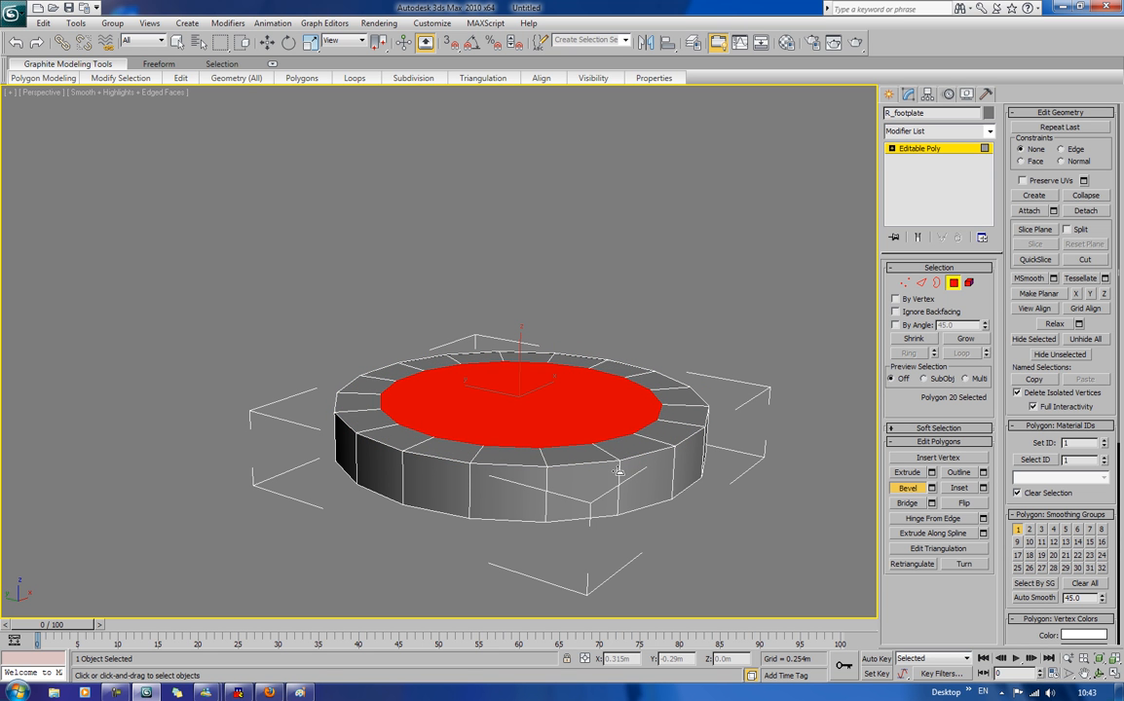
pyautogui.click(619, 471)
pyautogui.click(728, 291)
pyautogui.scroll(-2, 728, 291)
pyautogui.keyDown('alt'); pyautogui.moveTo(729, 291); pyautogui.dragTo(685, 358, button='middle'); pyautogui.keyUp('alt')
pyautogui.scroll(-2, 647, 303)
pyautogui.scroll(4, 592, 336)
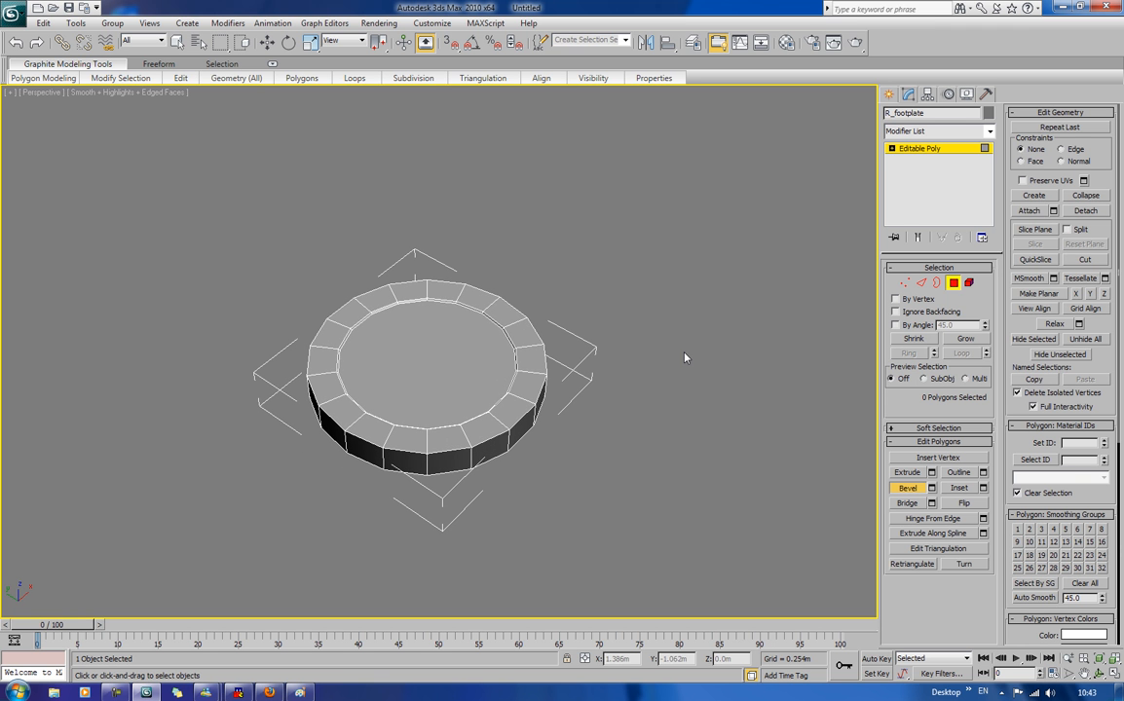
# Step: Leave polygon editing and create a box about 0.85 m long, 0.74 m wide and 0.51 m high beside the footplate
pyautogui.click(956, 284)
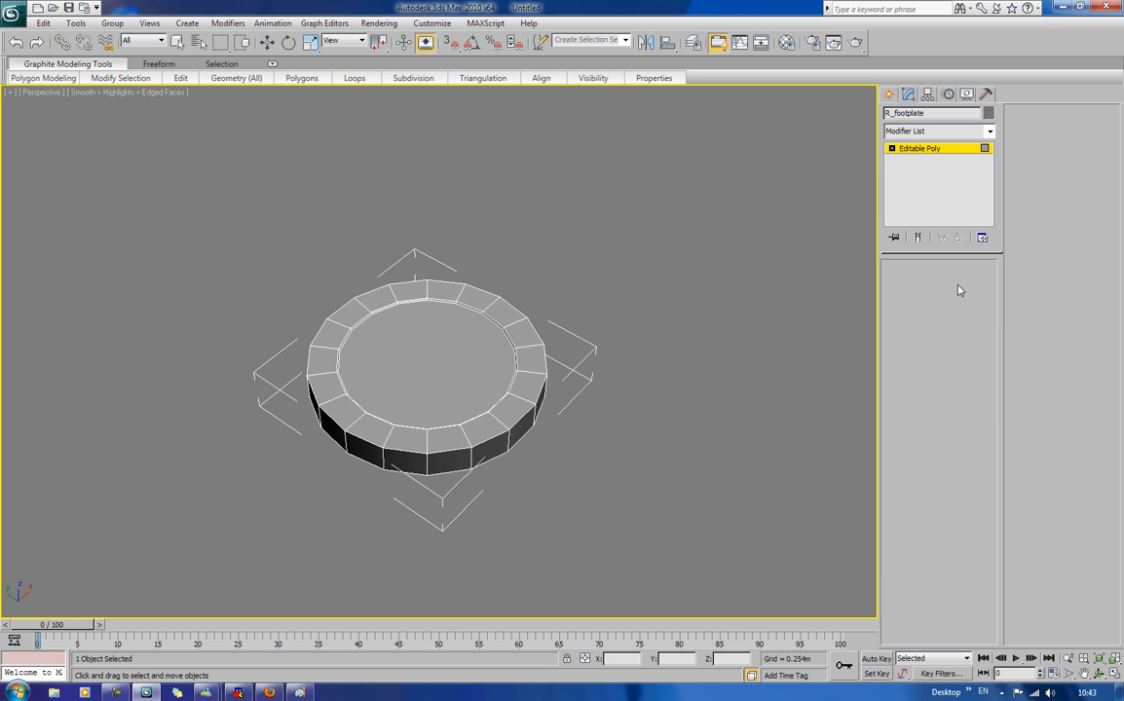
pyautogui.click(888, 94)
pyautogui.click(912, 180)
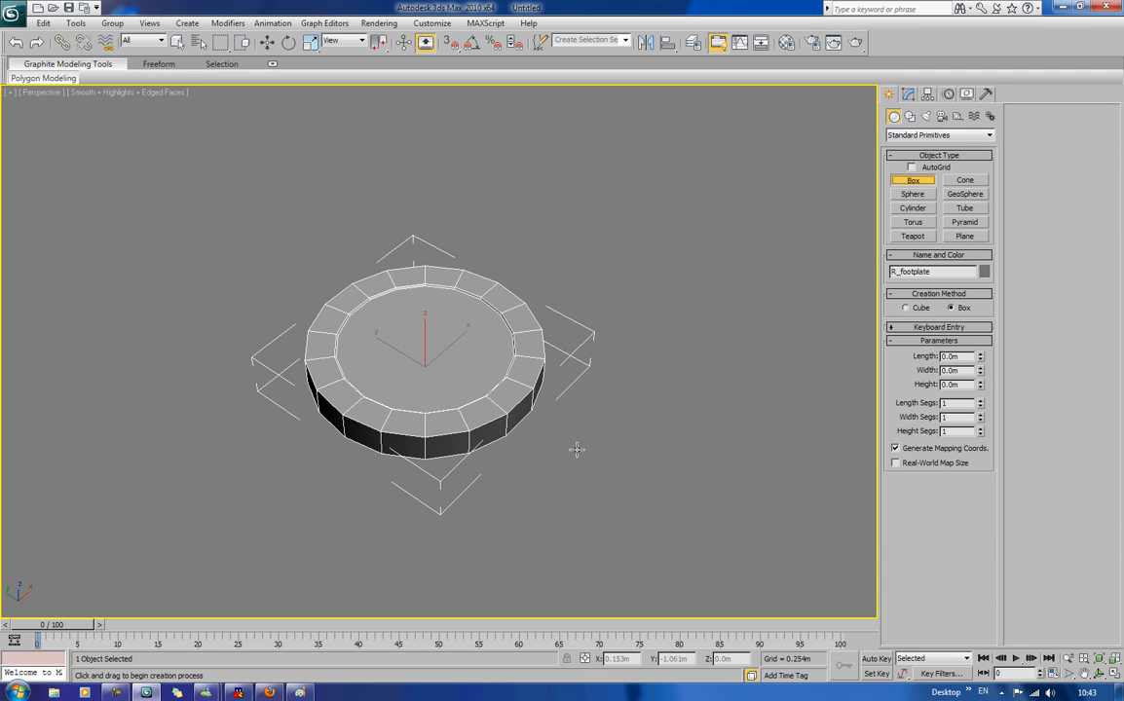
pyautogui.moveTo(628, 441); pyautogui.dragTo(688, 601)
pyautogui.click(703, 516)
pyautogui.scroll(-4, 603, 470)
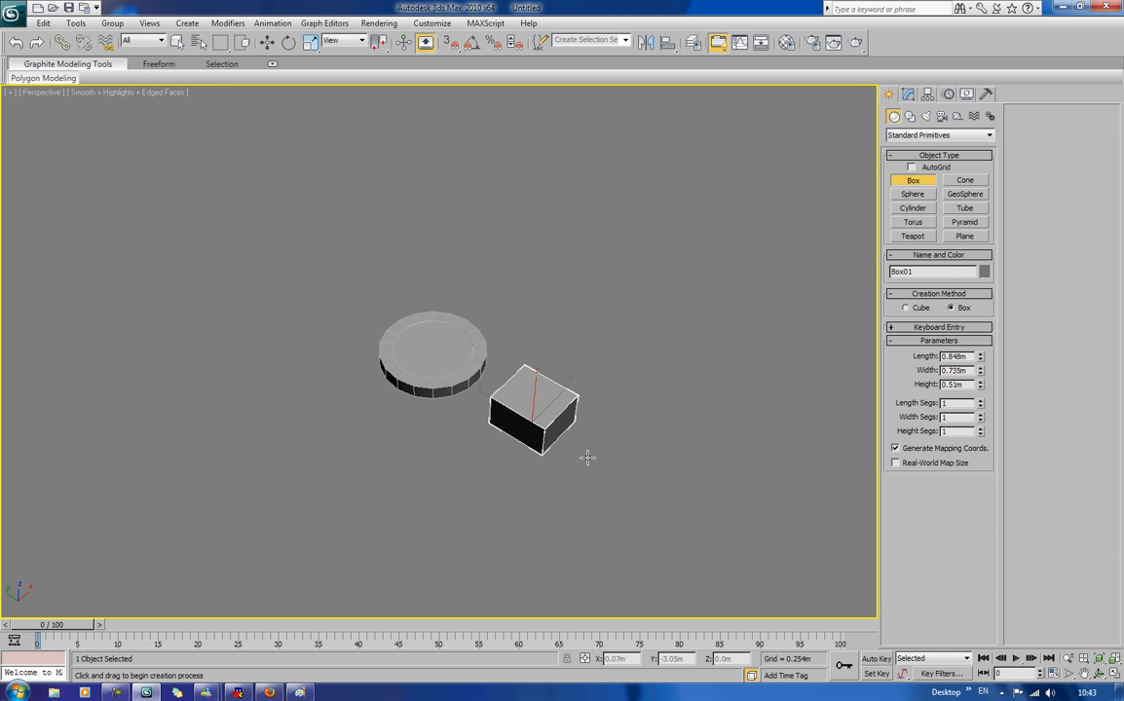
# Step: Convert the new box to an editable poly
pyautogui.keyDown('alt'); pyautogui.moveTo(599, 435); pyautogui.dragTo(506, 407, button='middle'); pyautogui.keyUp('alt')
pyautogui.press('w')
pyautogui.scroll(5, 629, 395)
pyautogui.rightClick(623, 355)
pyautogui.moveTo(662, 481)
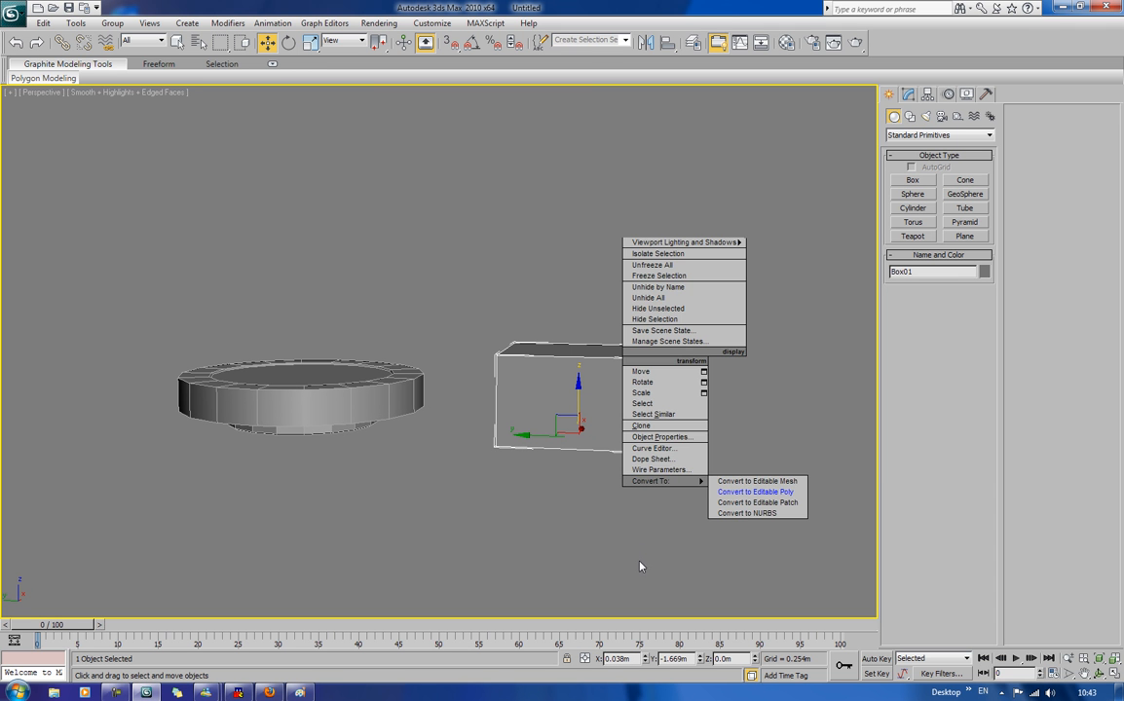
pyautogui.click(744, 492)
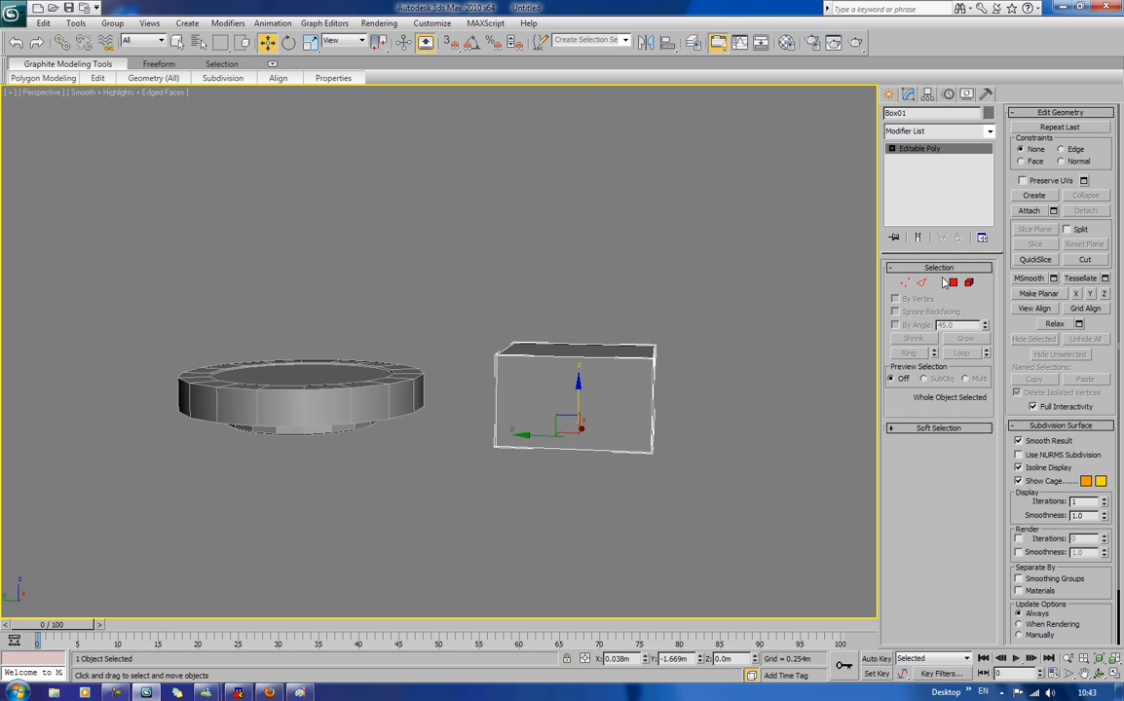
# Step: Shorten the box by moving the vertices farthest from the footplate inward along Y, and lower its top vertices slightly along Z
pyautogui.click(905, 283)
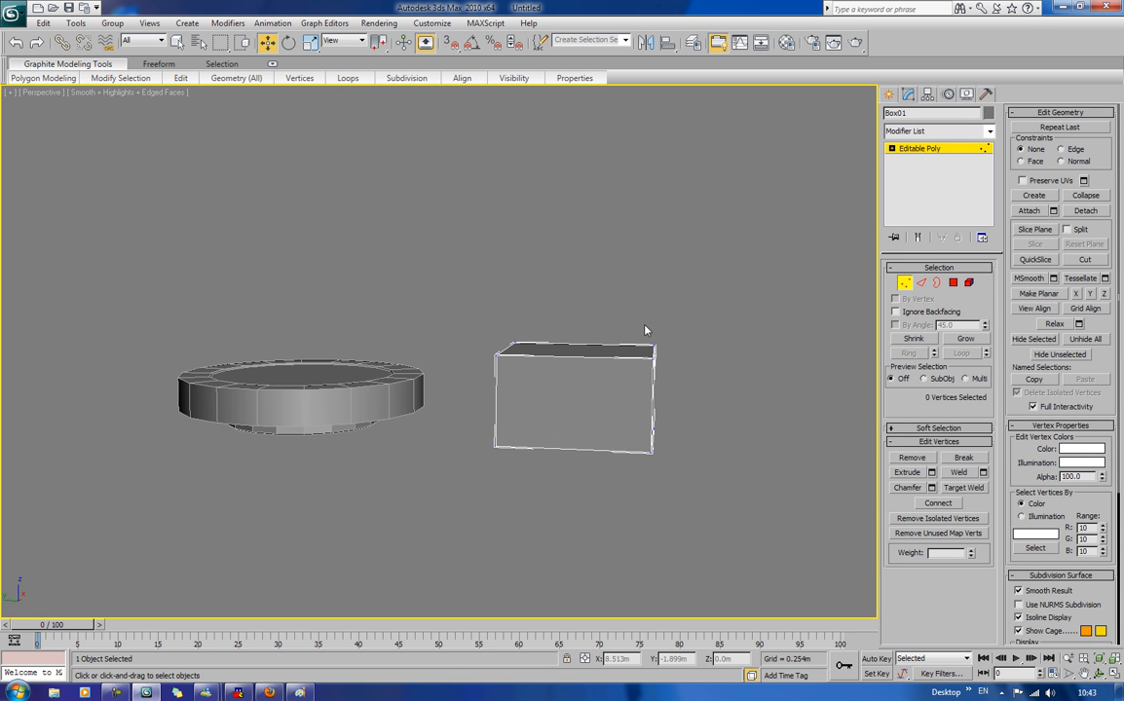
pyautogui.moveTo(645, 330); pyautogui.dragTo(680, 503)
pyautogui.moveTo(633, 393); pyautogui.dragTo(575, 394)
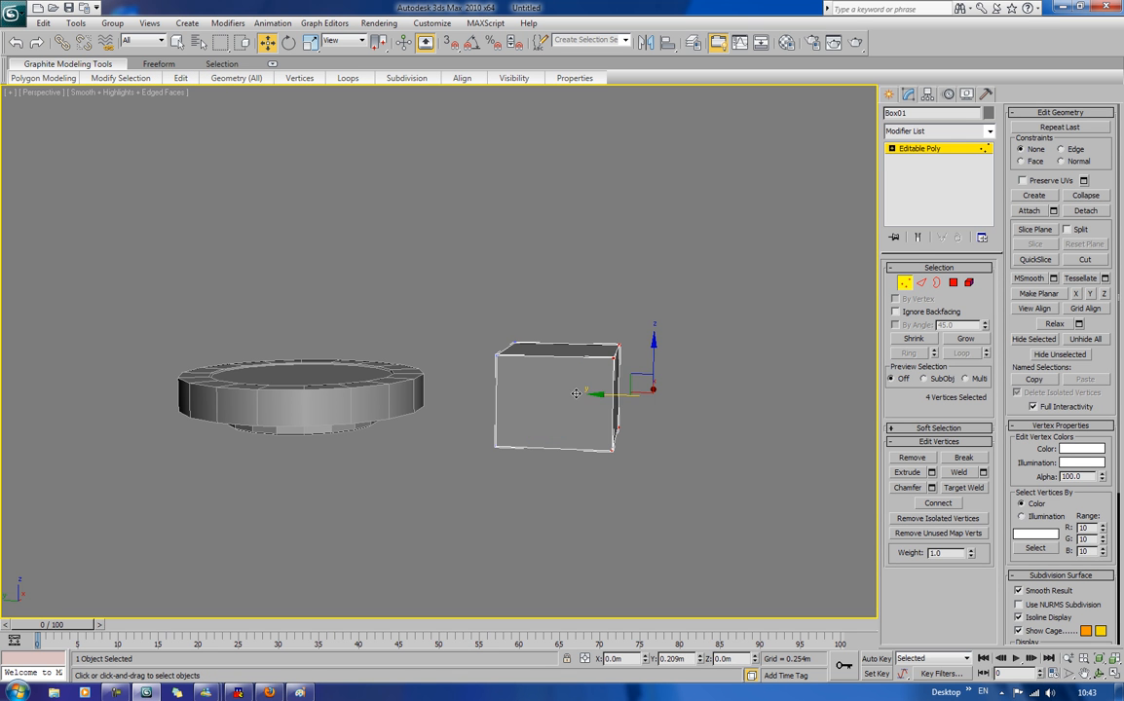
pyautogui.moveTo(477, 231); pyautogui.dragTo(640, 389)
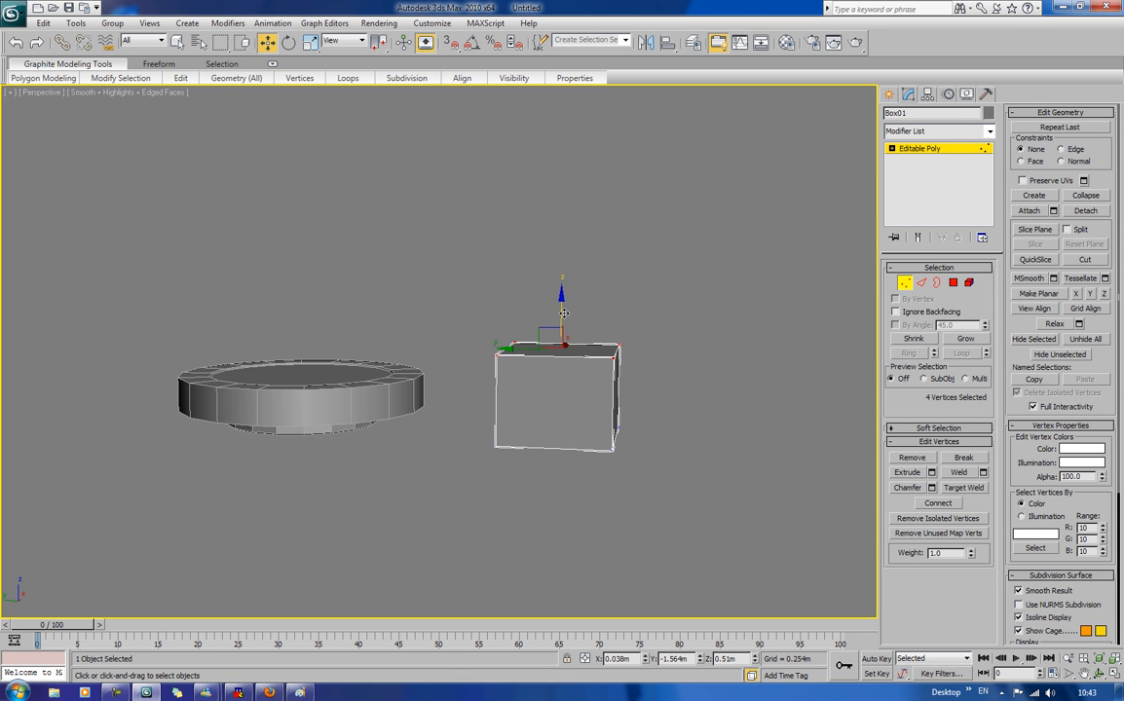
pyautogui.moveTo(563, 311); pyautogui.dragTo(562, 332)
pyautogui.click(674, 283)
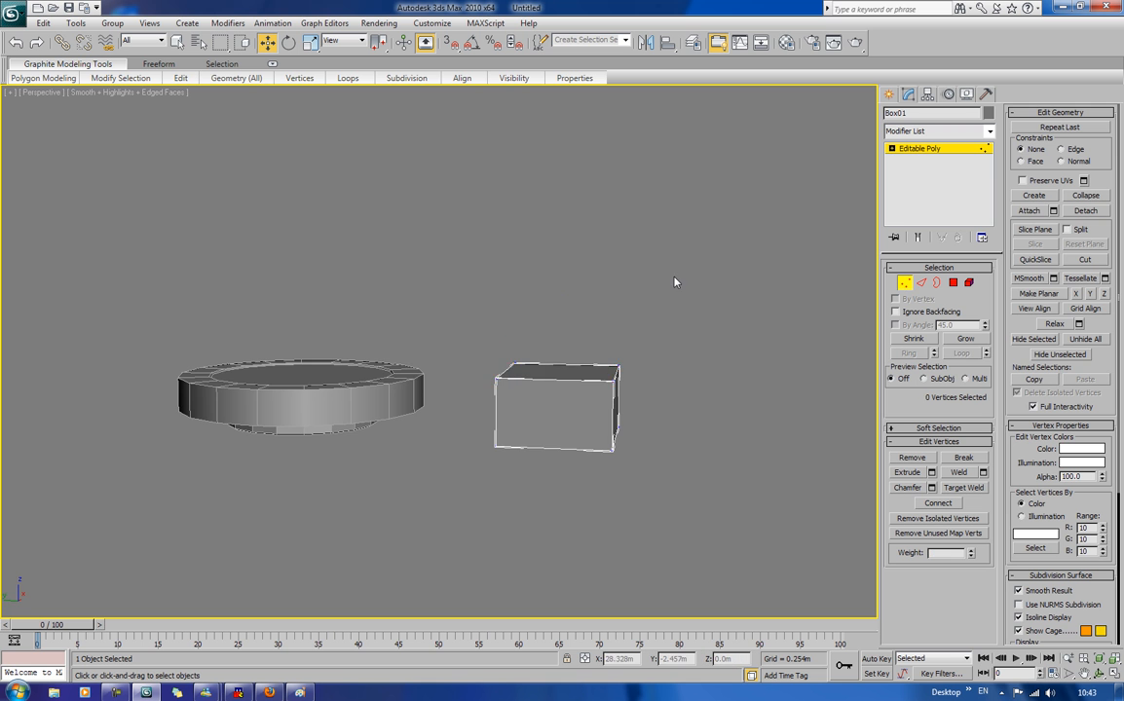
# Step: Narrow the box slightly by moving the four vertices on its positive X side inward
pyautogui.keyDown('alt'); pyautogui.moveTo(675, 282); pyautogui.dragTo(554, 379, button='middle'); pyautogui.keyUp('alt')
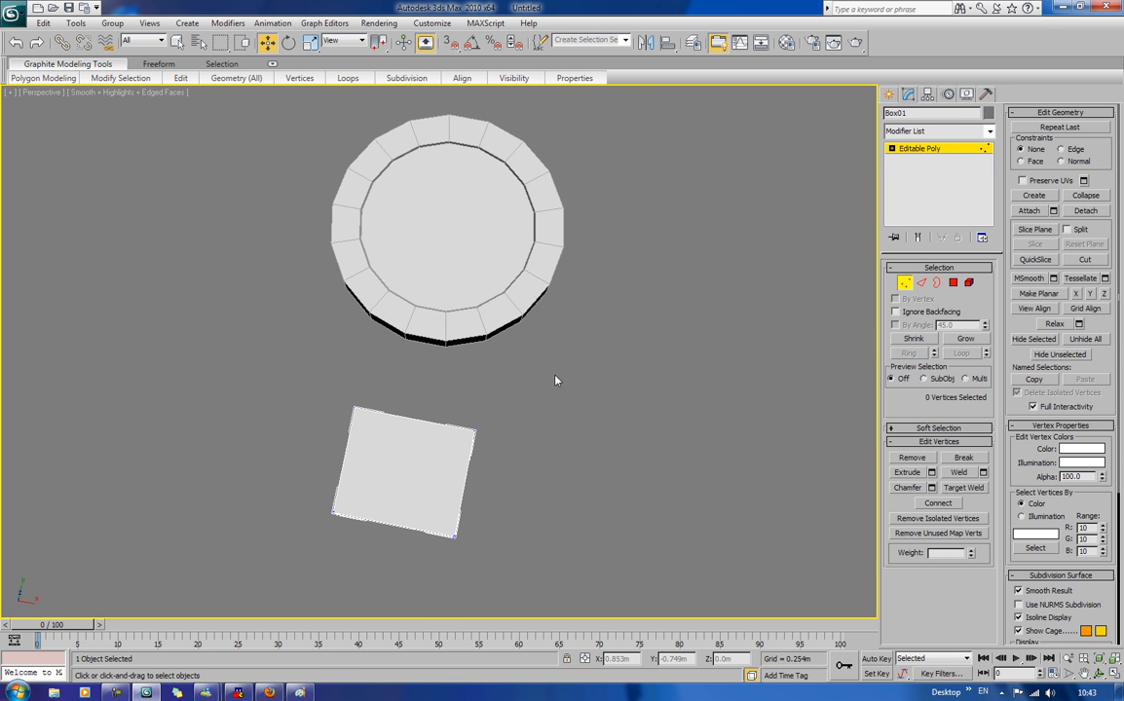
pyautogui.moveTo(557, 383); pyautogui.dragTo(413, 611)
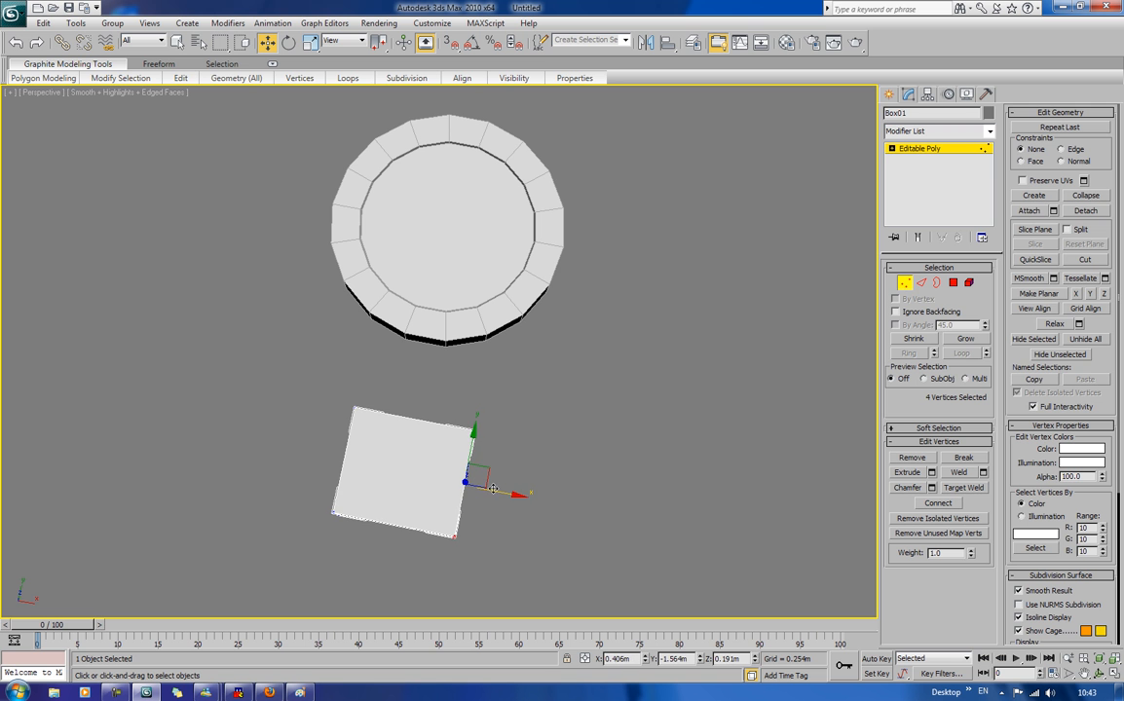
pyautogui.moveTo(517, 496); pyautogui.dragTo(501, 496)
pyautogui.click(584, 421)
# Step: Lower the two top vertices farthest from the footplate until the box becomes a wedge with a short vertical end
pyautogui.keyDown('alt'); pyautogui.moveTo(571, 437); pyautogui.dragTo(676, 358, button='middle'); pyautogui.keyUp('alt')
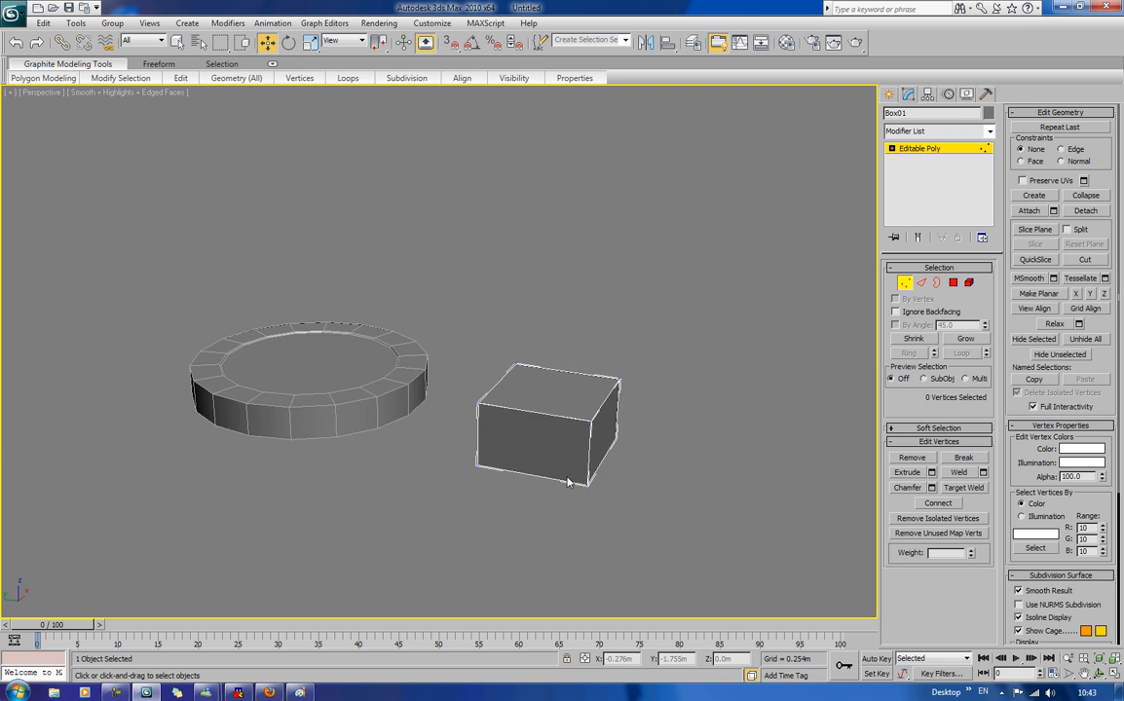
pyautogui.keyDown('alt'); pyautogui.moveTo(567, 482); pyautogui.dragTo(616, 393, button='middle'); pyautogui.keyUp('alt')
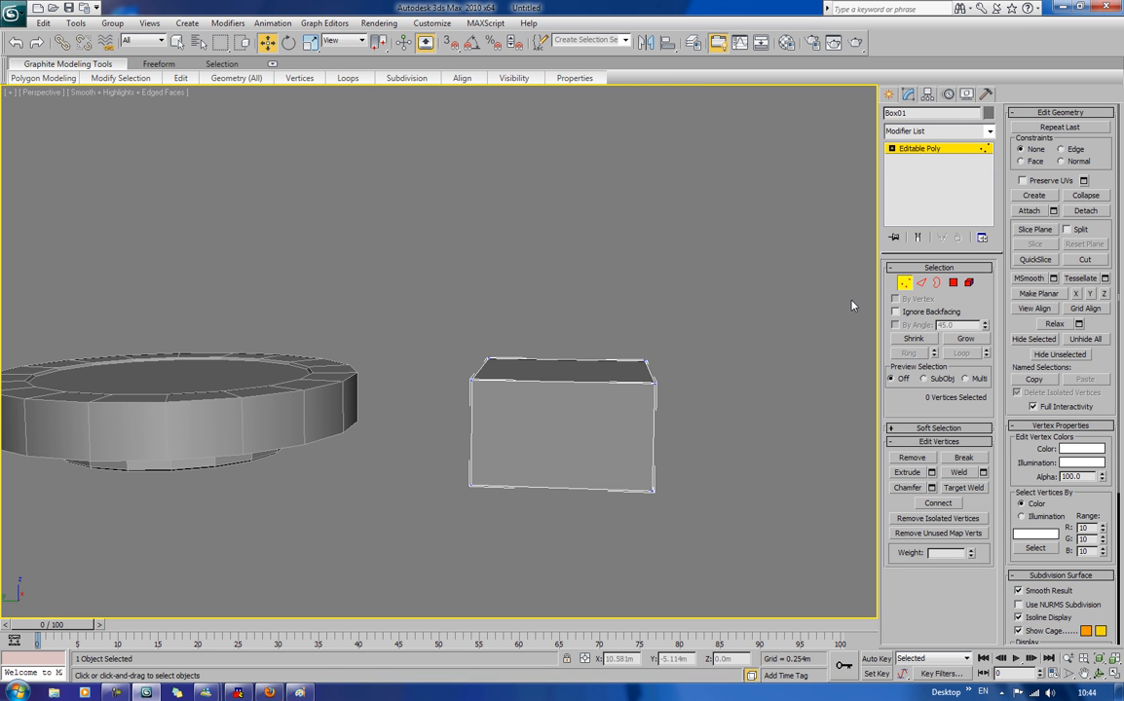
pyautogui.moveTo(661, 398)
pyautogui.mouseDown()
pyautogui.moveTo(650, 384)
pyautogui.moveTo(651, 405)
pyautogui.mouseUp()
pyautogui.click(747, 332)
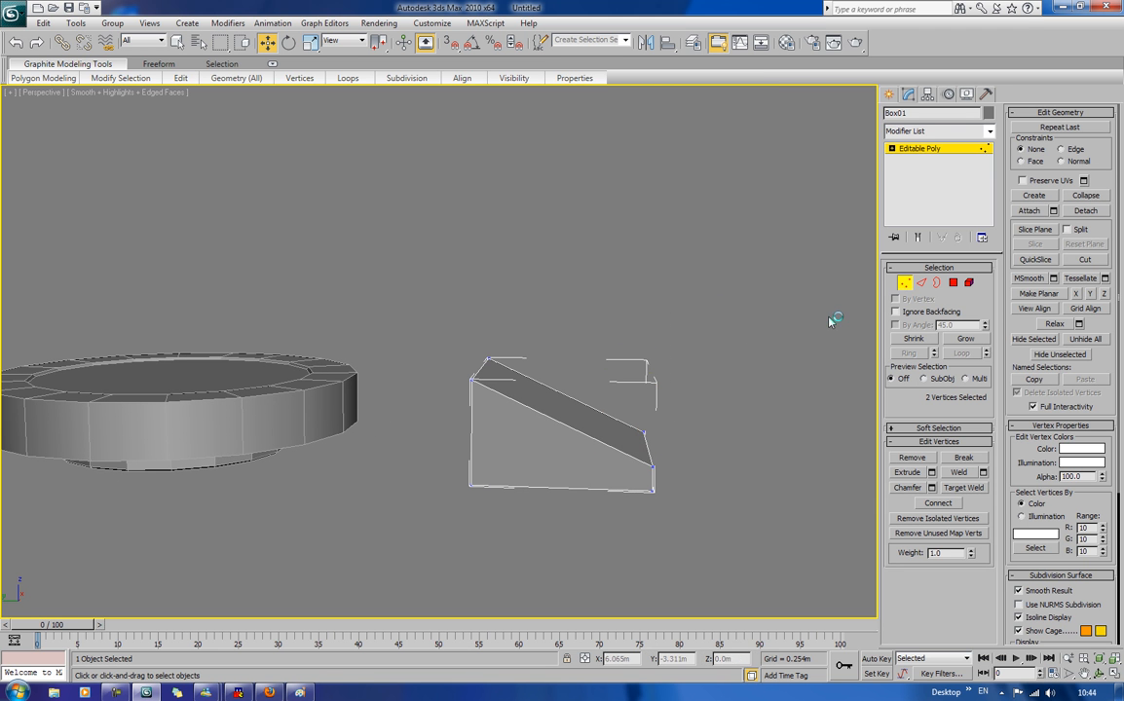
# Step: Connect the wedge's four lengthwise edges with one segment at slide 45, and raise the new top edge slightly along Z
pyautogui.click(923, 283)
pyautogui.moveTo(495, 340); pyautogui.dragTo(561, 529)
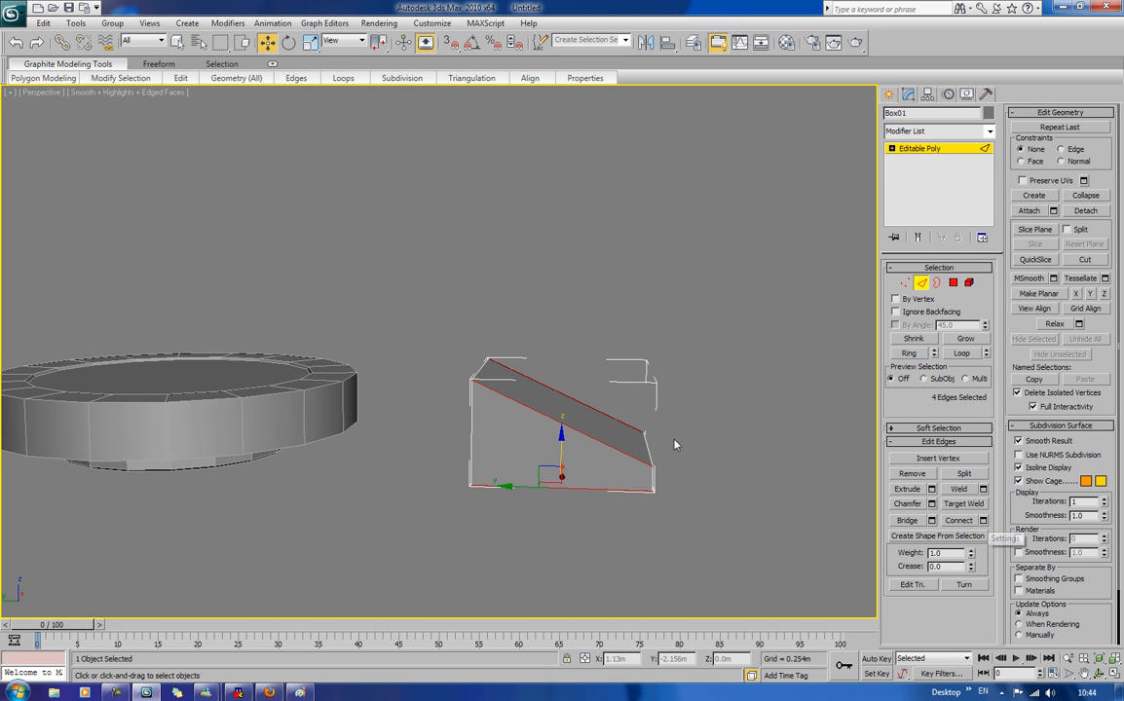
pyautogui.keyDown('alt'); pyautogui.moveTo(558, 432); pyautogui.dragTo(534, 449, button='middle'); pyautogui.keyUp('alt')
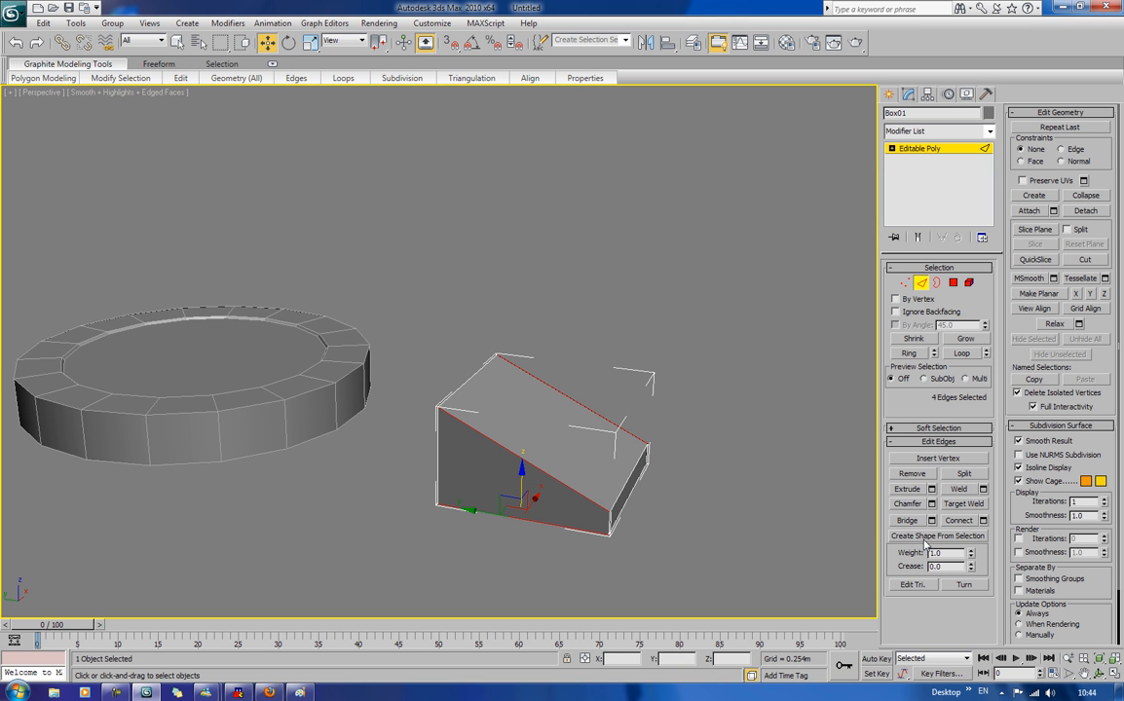
pyautogui.click(982, 521)
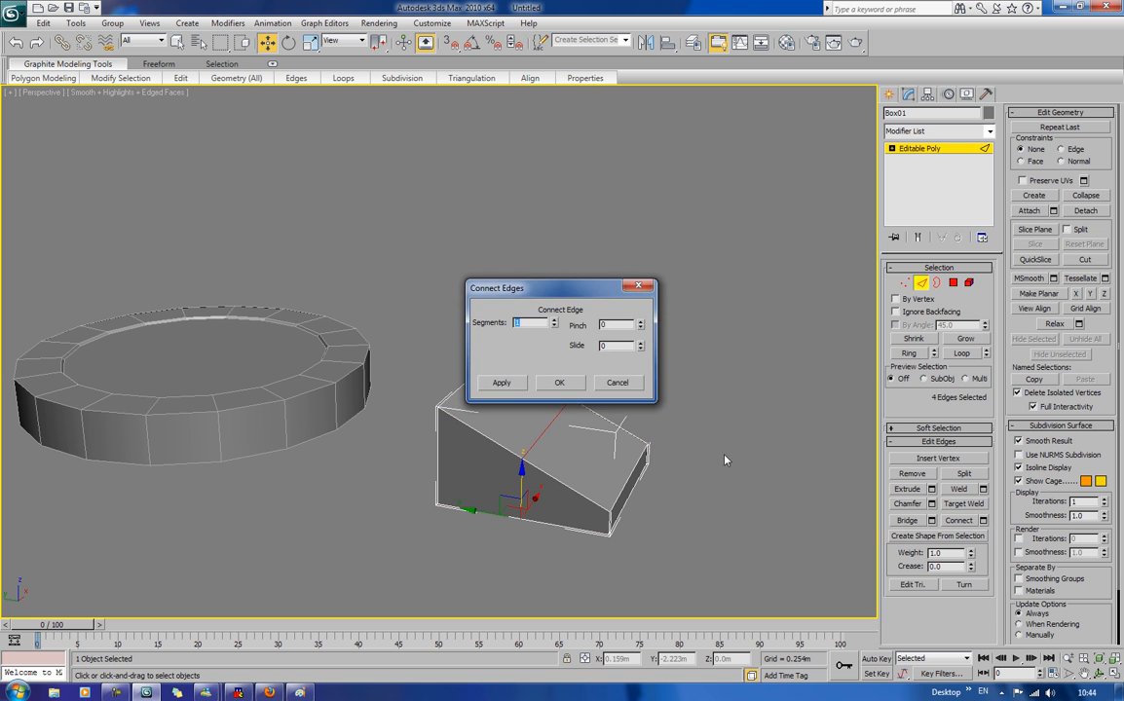
pyautogui.moveTo(628, 292); pyautogui.dragTo(799, 207)
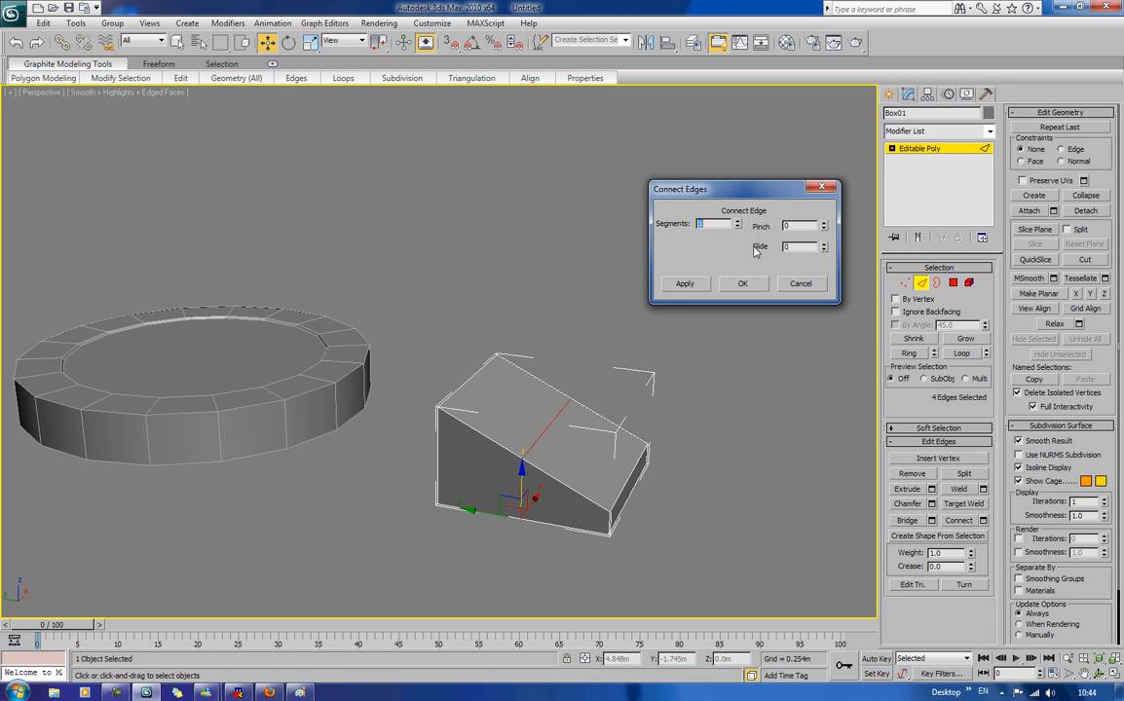
pyautogui.moveTo(823, 247); pyautogui.dragTo(740, 162)
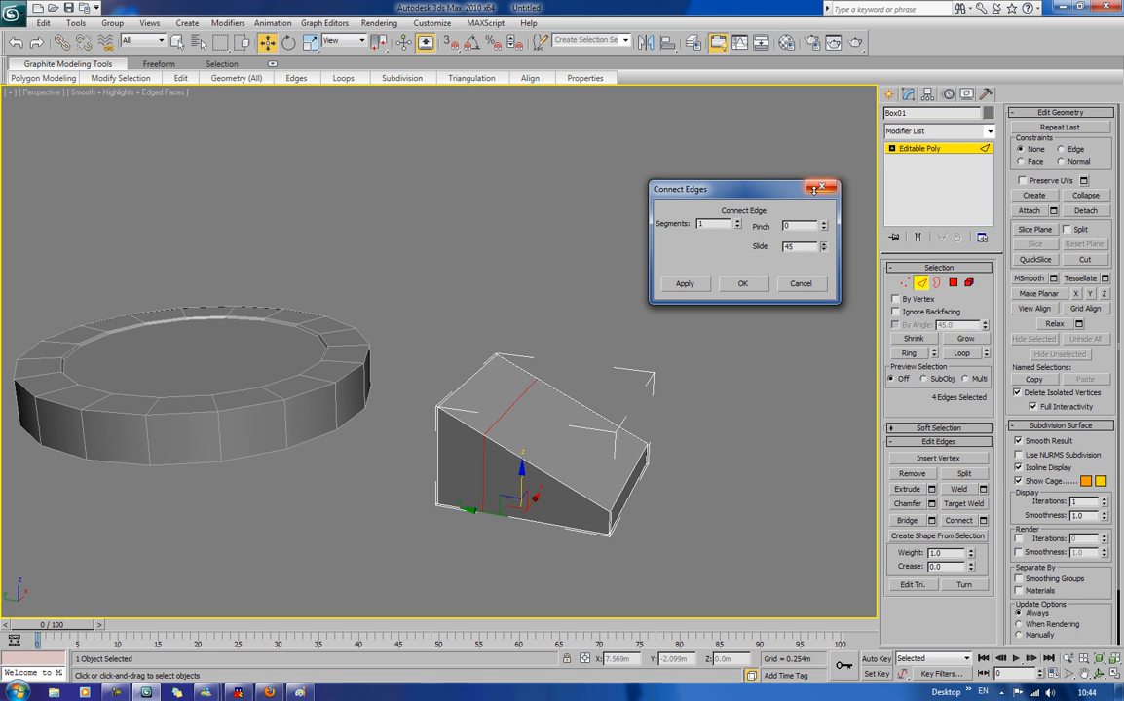
pyautogui.click(742, 283)
pyautogui.click(580, 350)
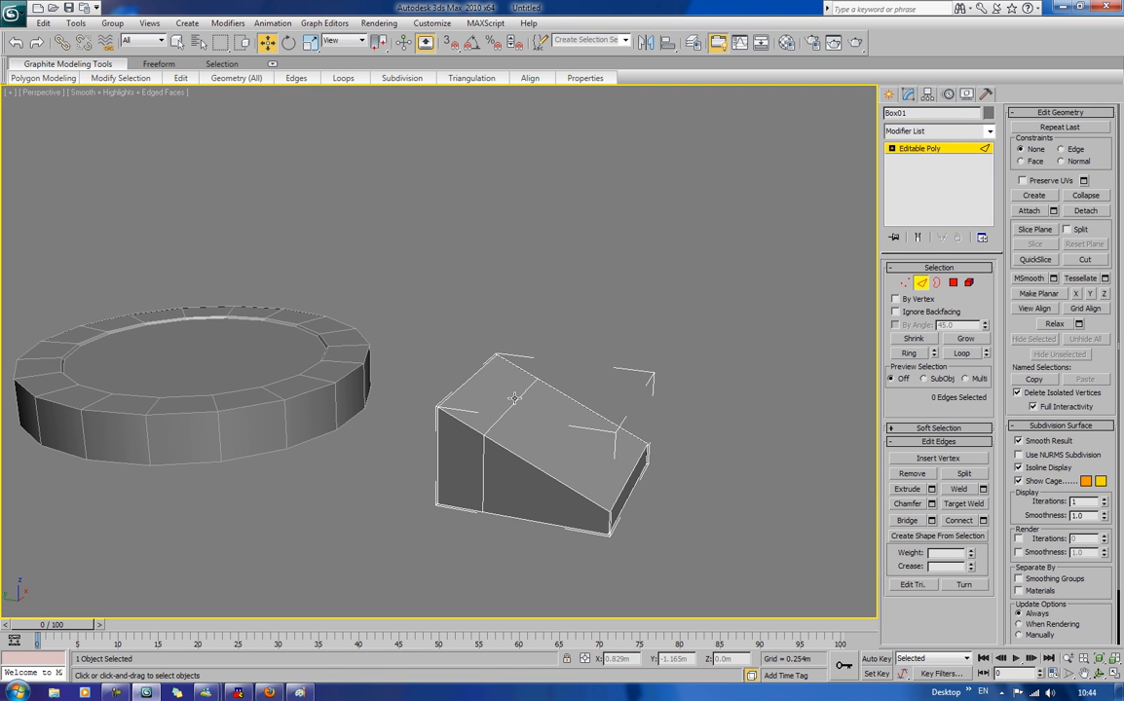
pyautogui.click(514, 397)
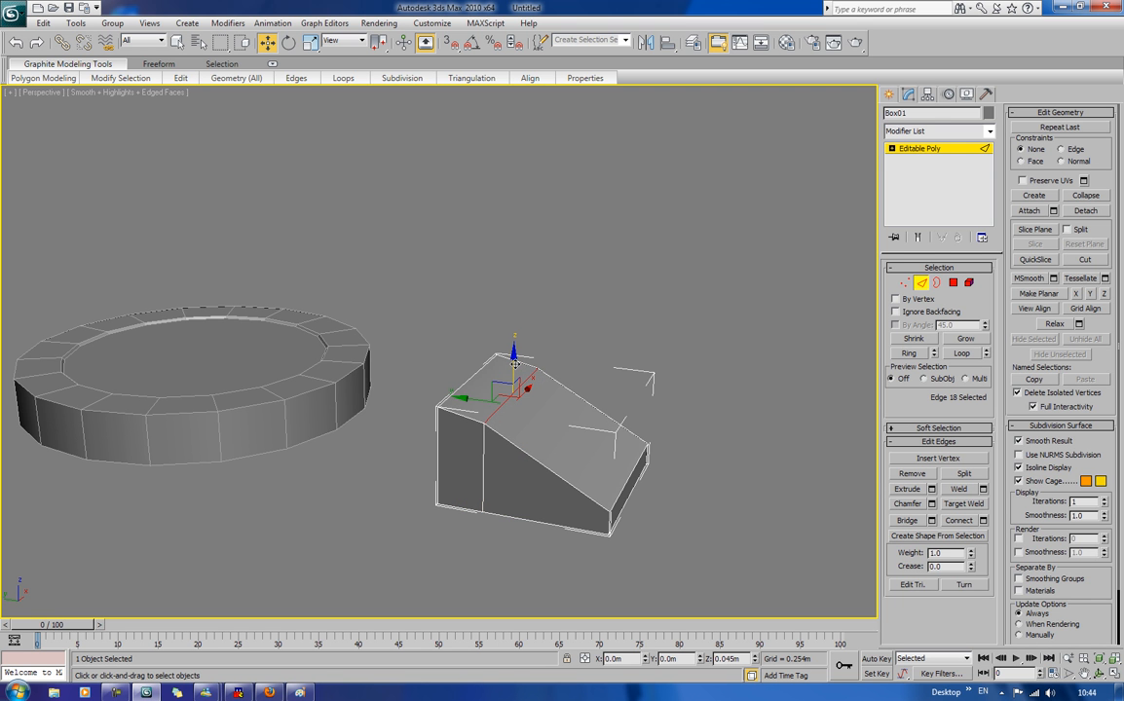
pyautogui.click(574, 347)
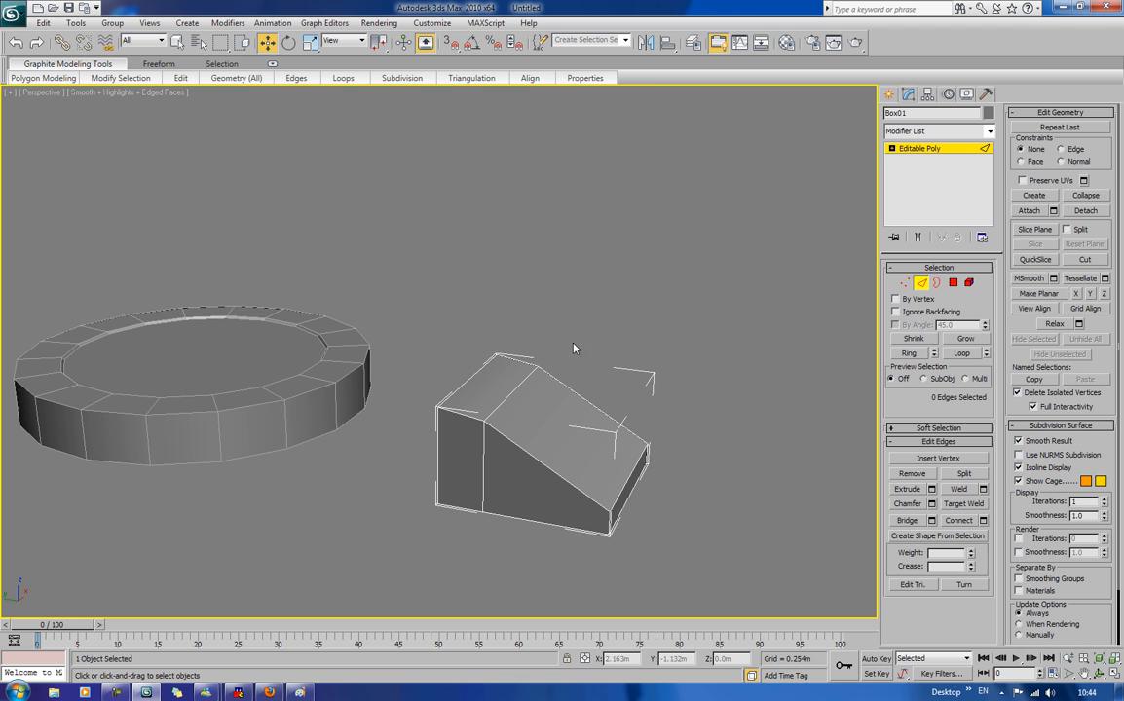
pyautogui.keyDown('alt'); pyautogui.moveTo(604, 354); pyautogui.dragTo(610, 354, button='middle'); pyautogui.keyUp('alt')
pyautogui.keyDown('alt'); pyautogui.moveTo(683, 387); pyautogui.dragTo(513, 299, button='middle'); pyautogui.keyUp('alt')
pyautogui.scroll(-3, 539, 380)
pyautogui.scroll(3, 513, 299)
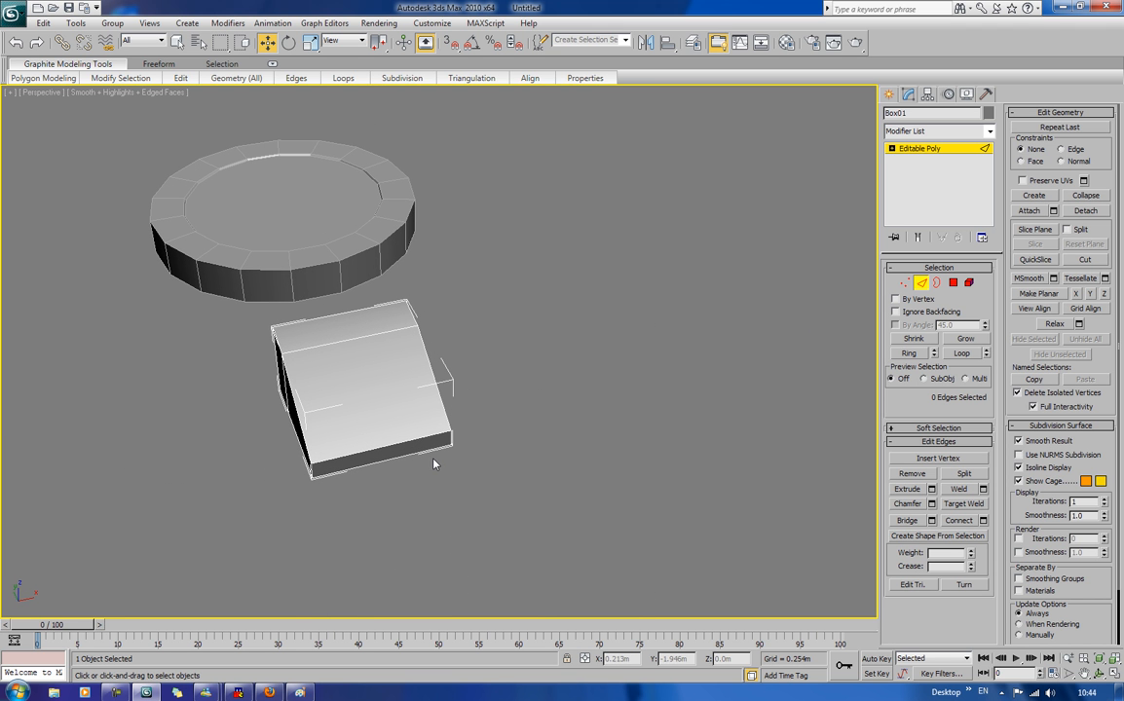
pyautogui.moveTo(488, 452); pyautogui.dragTo(306, 527)
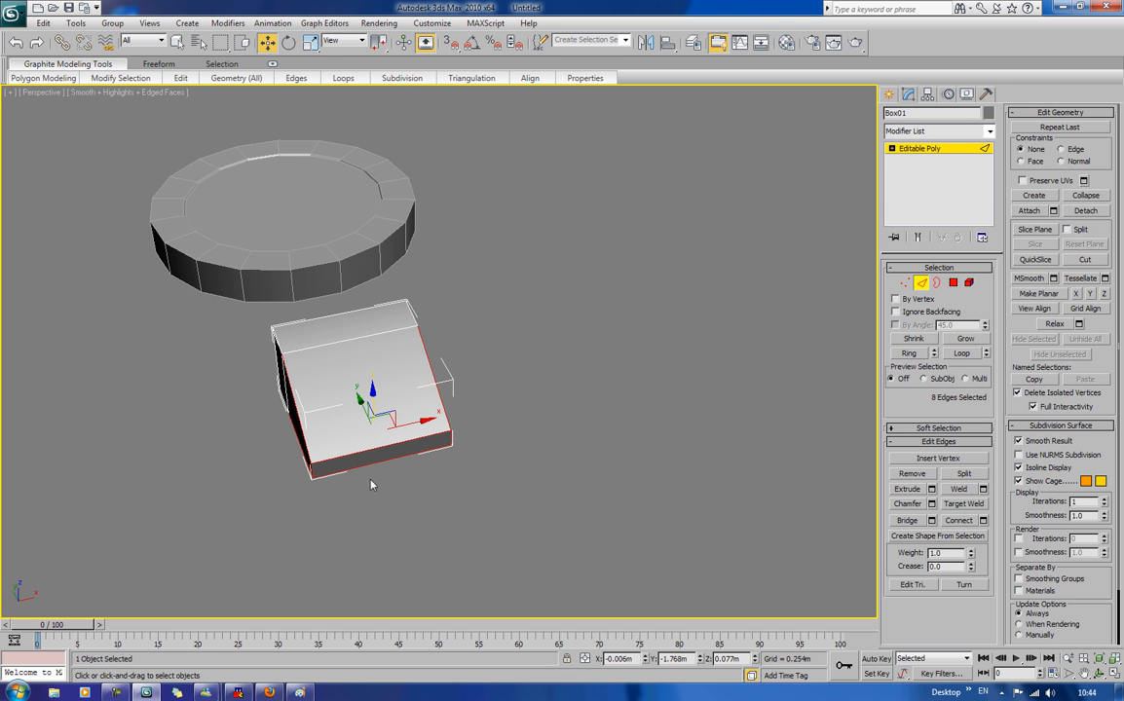
pyautogui.click(308, 44)
pyautogui.moveTo(311, 443); pyautogui.dragTo(325, 440)
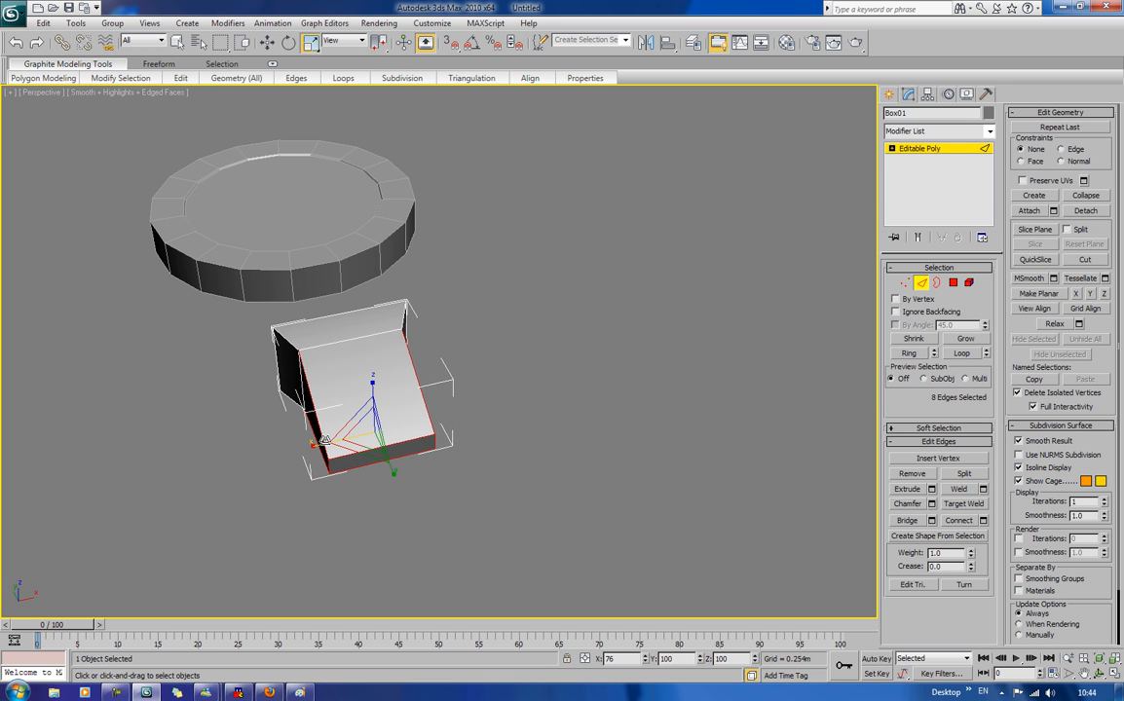
pyautogui.hotkey('ctrl', 'z')
pyautogui.keyDown('alt'); pyautogui.moveTo(576, 353); pyautogui.dragTo(560, 444, button='middle'); pyautogui.keyUp('alt')
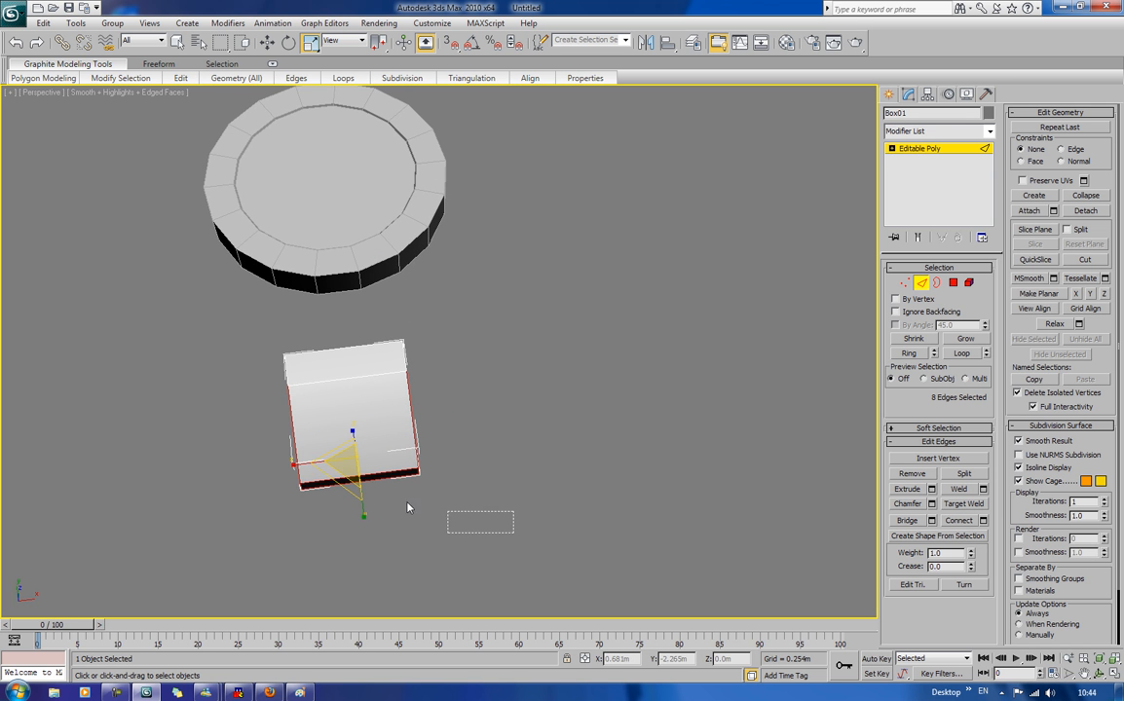
pyautogui.moveTo(407, 503); pyautogui.dragTo(305, 466)
pyautogui.hotkey('ctrl', 'z')
pyautogui.click(533, 368)
# Step: Taper the wedge by scaling the four vertices of its low end along X to about 70 percent of their width
pyautogui.keyDown('alt'); pyautogui.moveTo(533, 368); pyautogui.dragTo(538, 457, button='middle'); pyautogui.keyUp('alt')
pyautogui.press('1')
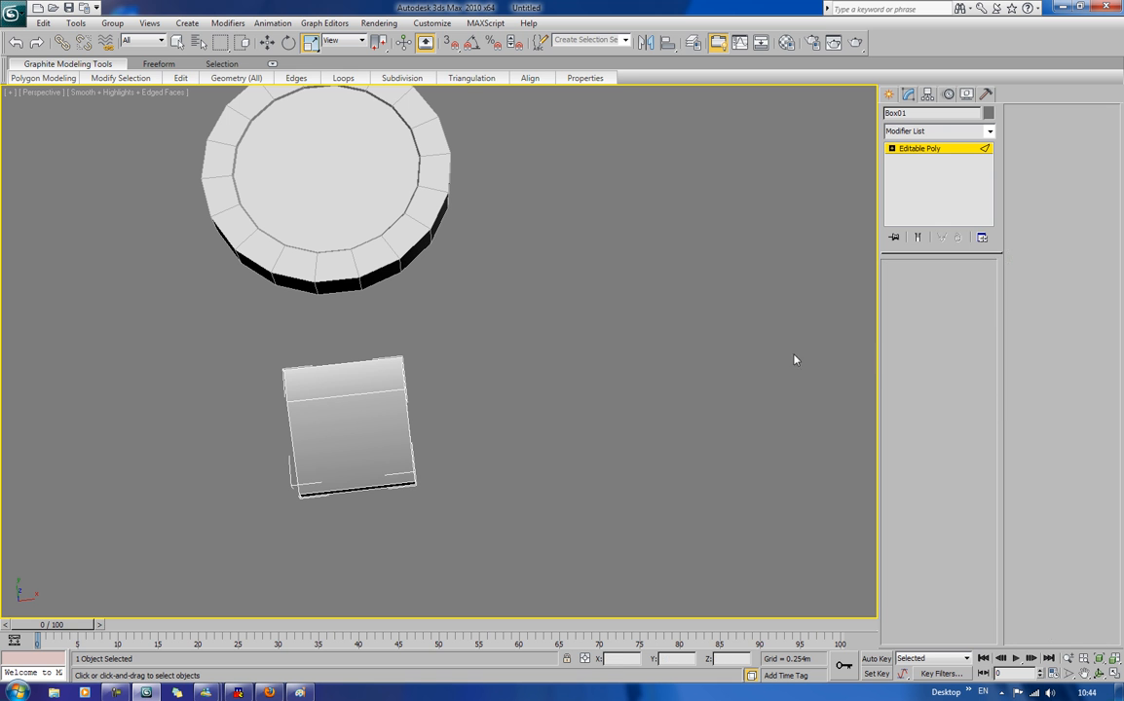
pyautogui.moveTo(458, 522); pyautogui.dragTo(282, 481)
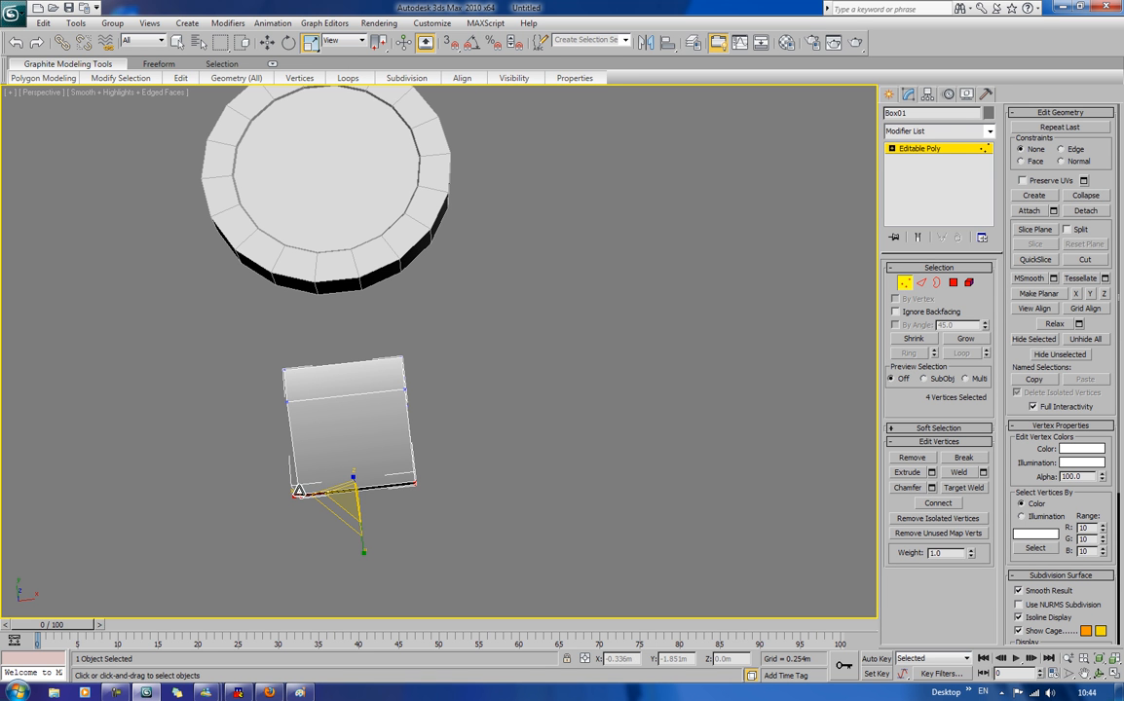
pyautogui.moveTo(320, 487); pyautogui.dragTo(320, 495)
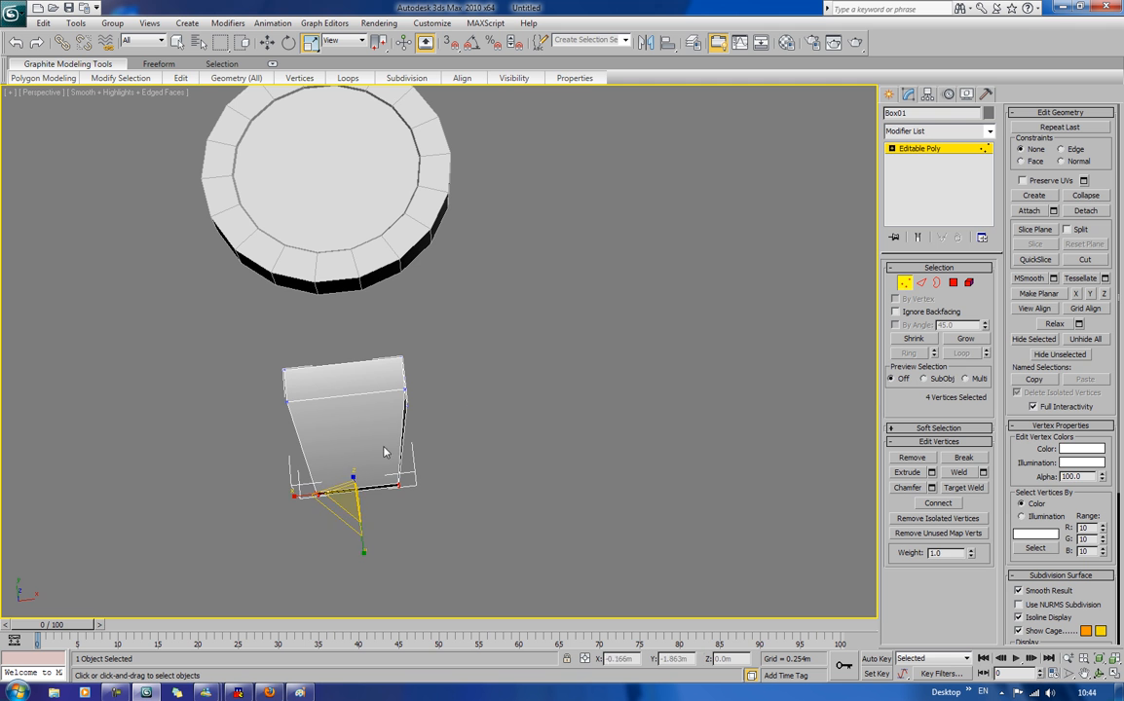
pyautogui.click(424, 397)
# Step: Connect the four lengthwise edges of the wedge's sloping section with one segment placed midway
pyautogui.keyDown('alt'); pyautogui.moveTo(413, 412); pyautogui.dragTo(358, 414, button='middle'); pyautogui.keyUp('alt')
pyautogui.scroll(3, 586, 383)
pyautogui.click(920, 282)
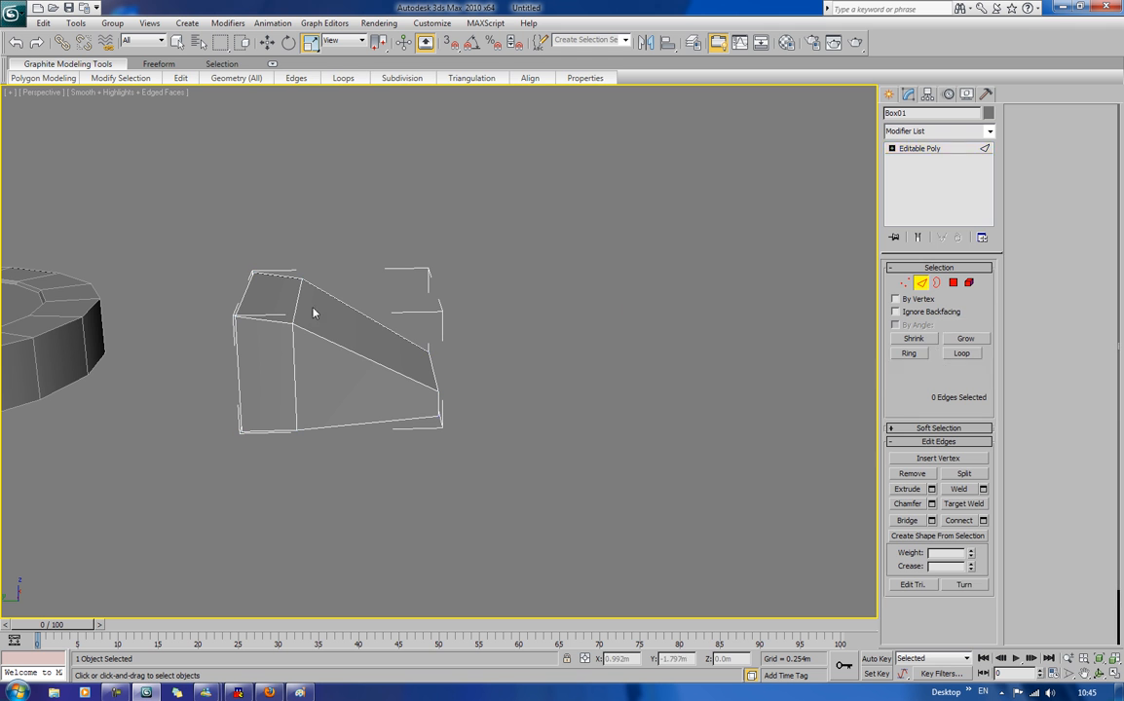
pyautogui.moveTo(388, 269); pyautogui.dragTo(388, 501)
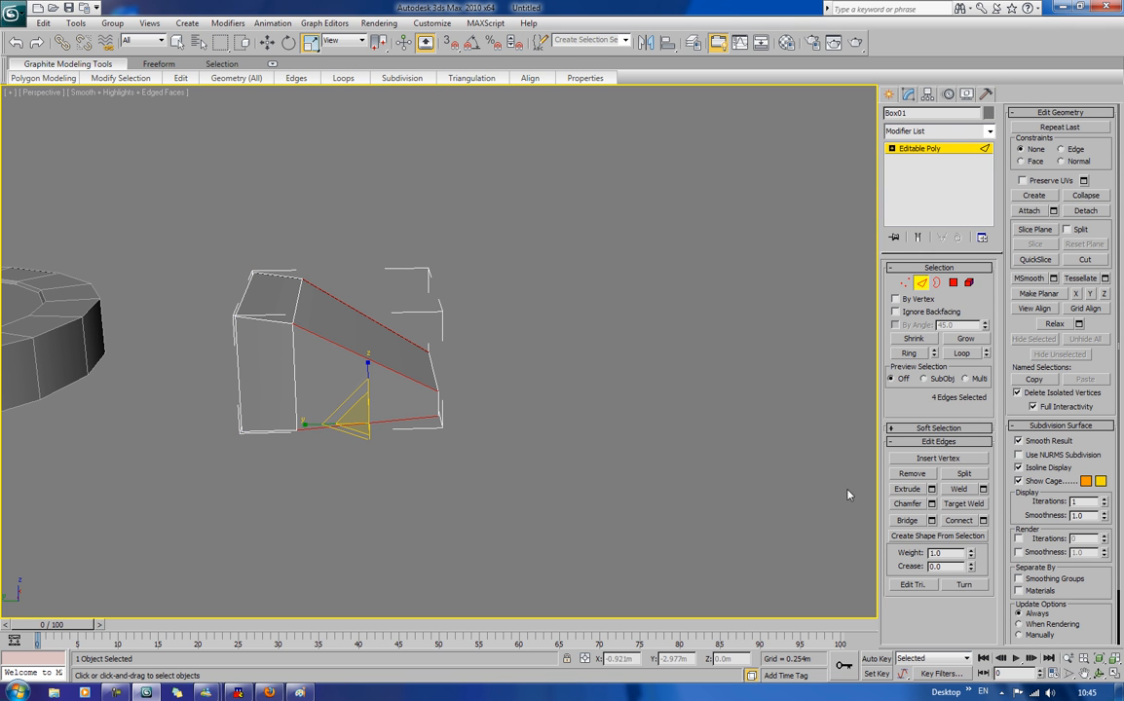
pyautogui.click(982, 520)
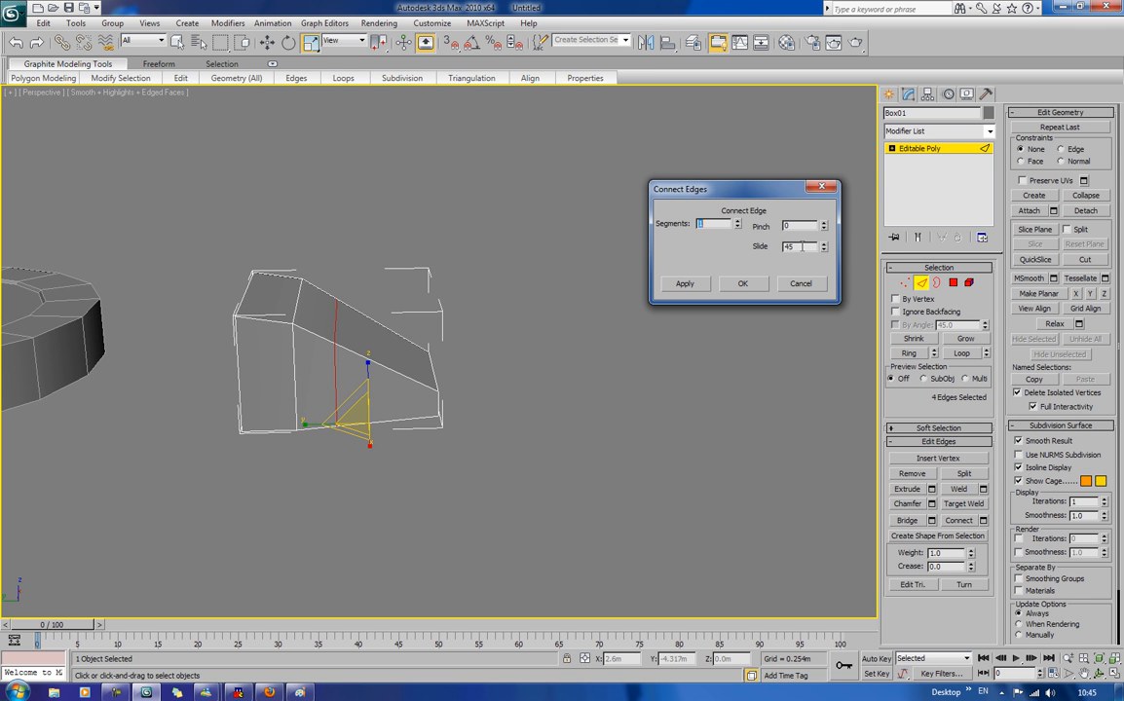
pyautogui.click(742, 284)
# Step: Raise the midway cross edge on the sloping top along Z to about 0.264 m to round the slope, and deselect it
pyautogui.click(368, 356)
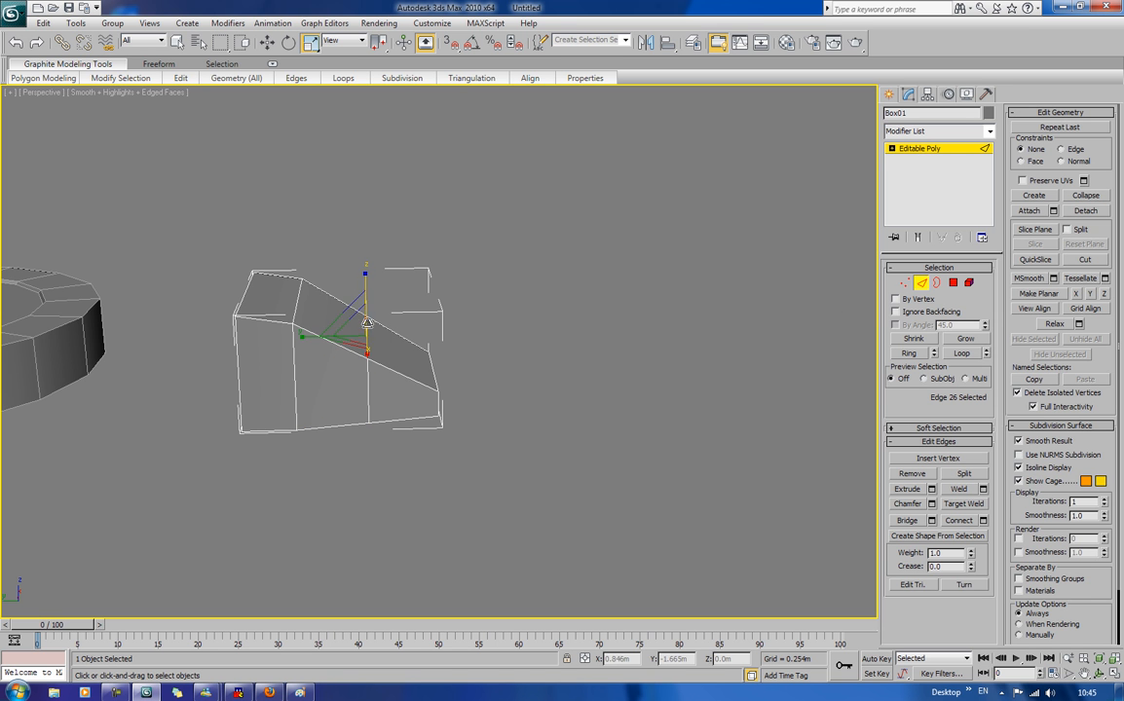
pyautogui.press('w')
pyautogui.moveTo(365, 284); pyautogui.dragTo(366, 277)
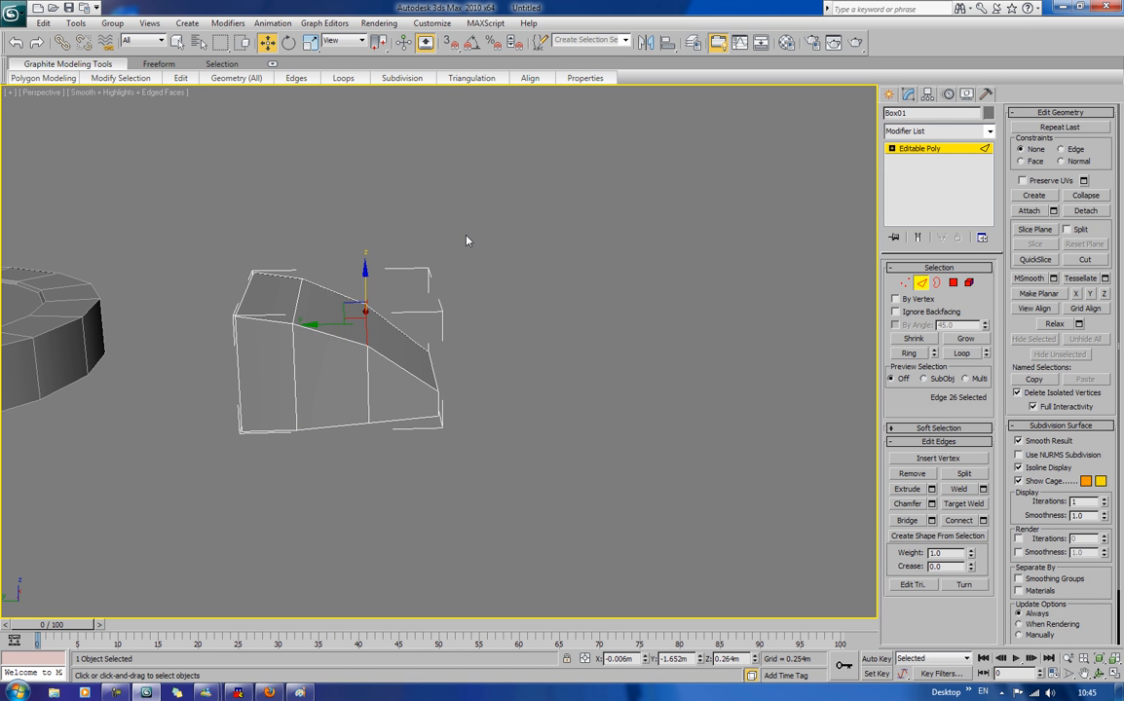
pyautogui.click(524, 188)
pyautogui.keyDown('alt'); pyautogui.moveTo(585, 166); pyautogui.dragTo(455, 233, button='middle'); pyautogui.keyUp('alt')
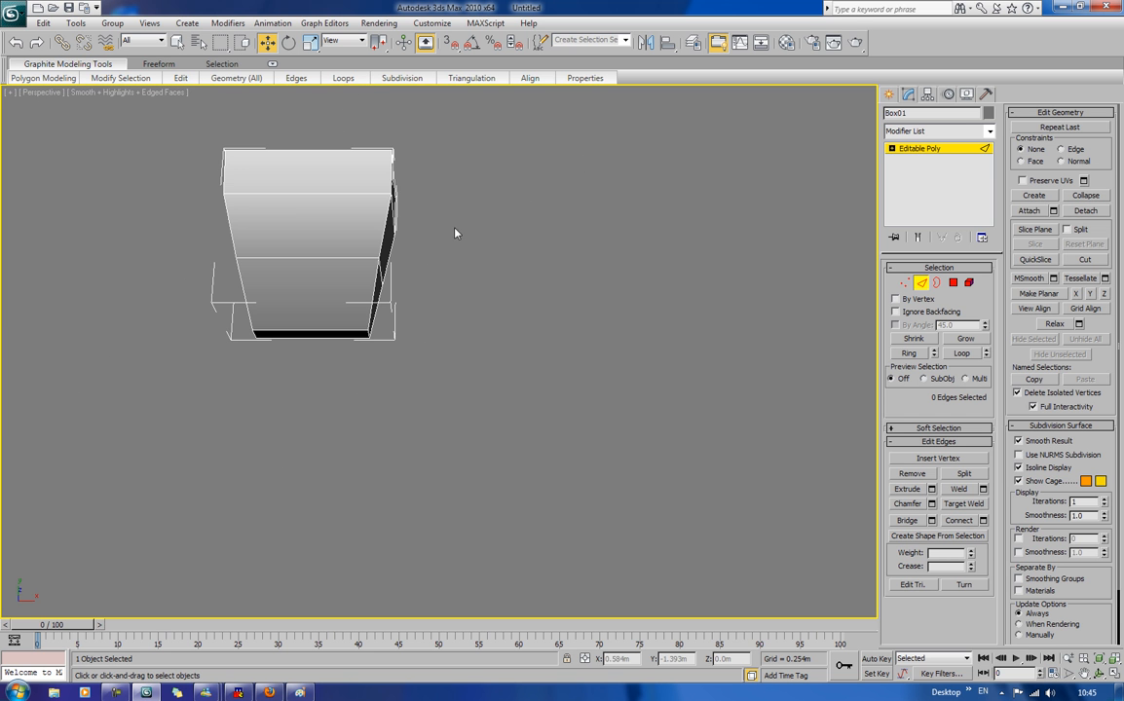
# Step: Widen the wedge's sides halfway down the slope by scaling the midway top and bottom cross edges slightly outward along X, and deselect them
pyautogui.click(361, 261)
pyautogui.keyDown('alt'); pyautogui.moveTo(457, 304); pyautogui.dragTo(435, 228, button='middle'); pyautogui.keyUp('alt')
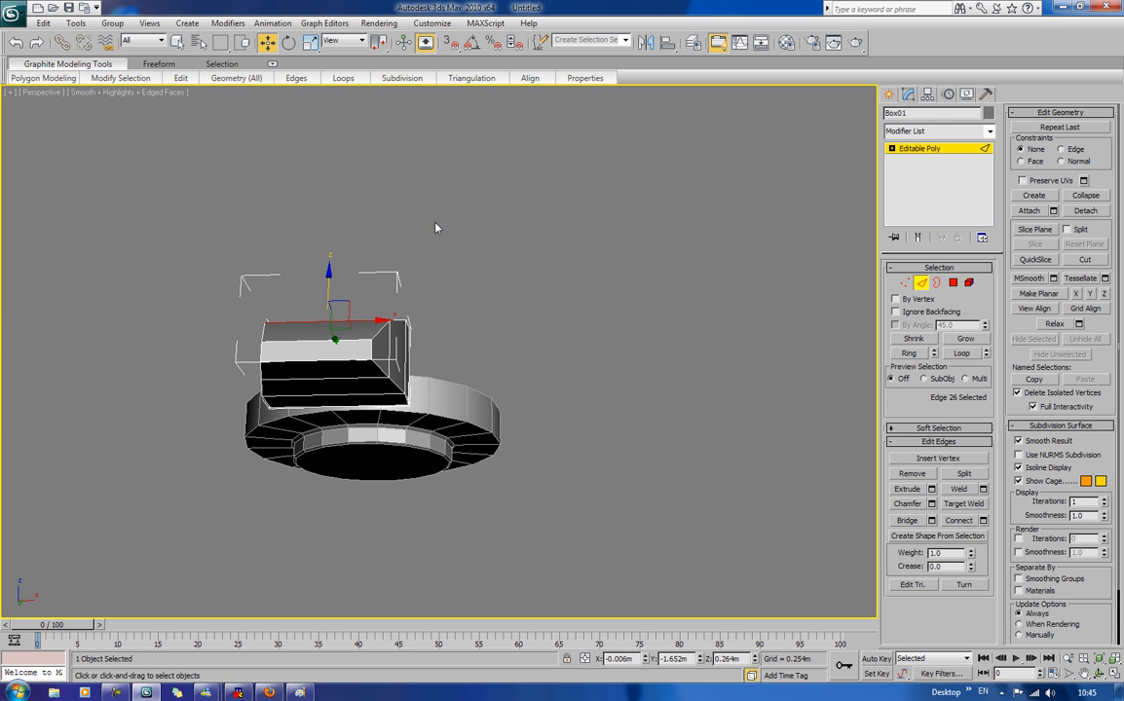
pyautogui.keyDown('ctrl'); pyautogui.click(368, 379); pyautogui.keyUp('ctrl')
pyautogui.keyDown('alt'); pyautogui.moveTo(379, 305); pyautogui.dragTo(389, 390, button='middle'); pyautogui.keyUp('alt')
pyautogui.scroll(-3, 389, 391)
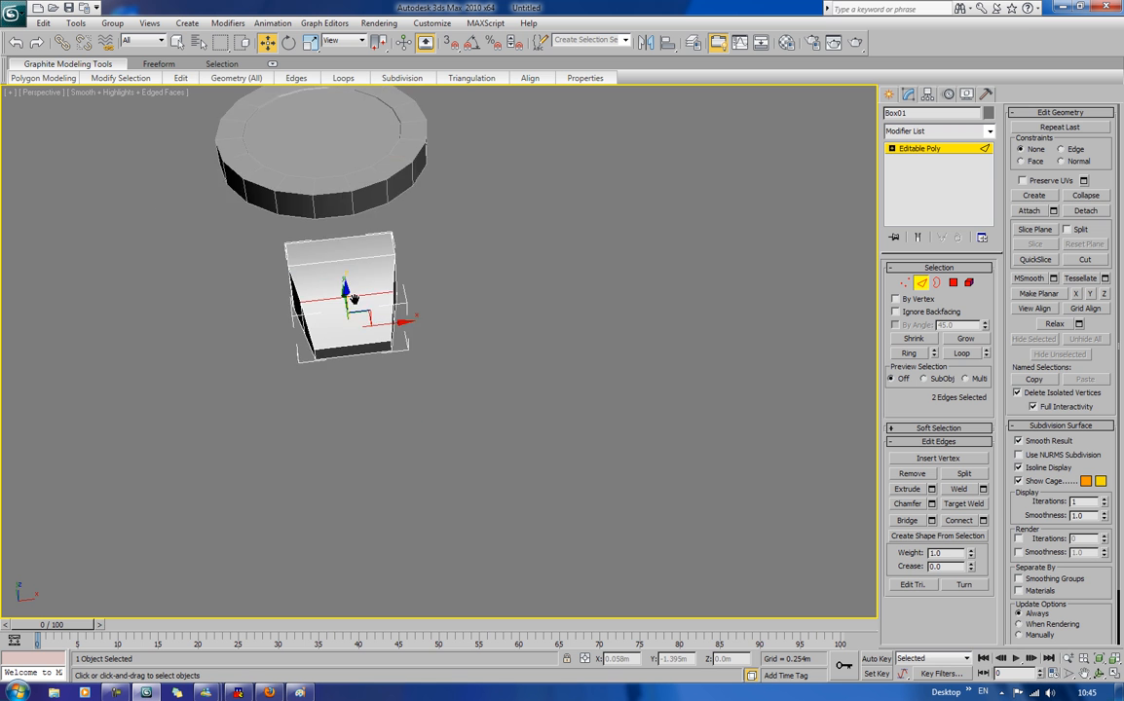
pyautogui.moveTo(355, 300); pyautogui.dragTo(365, 402, button='middle')
pyautogui.scroll(3, 369, 404)
pyautogui.press('r')
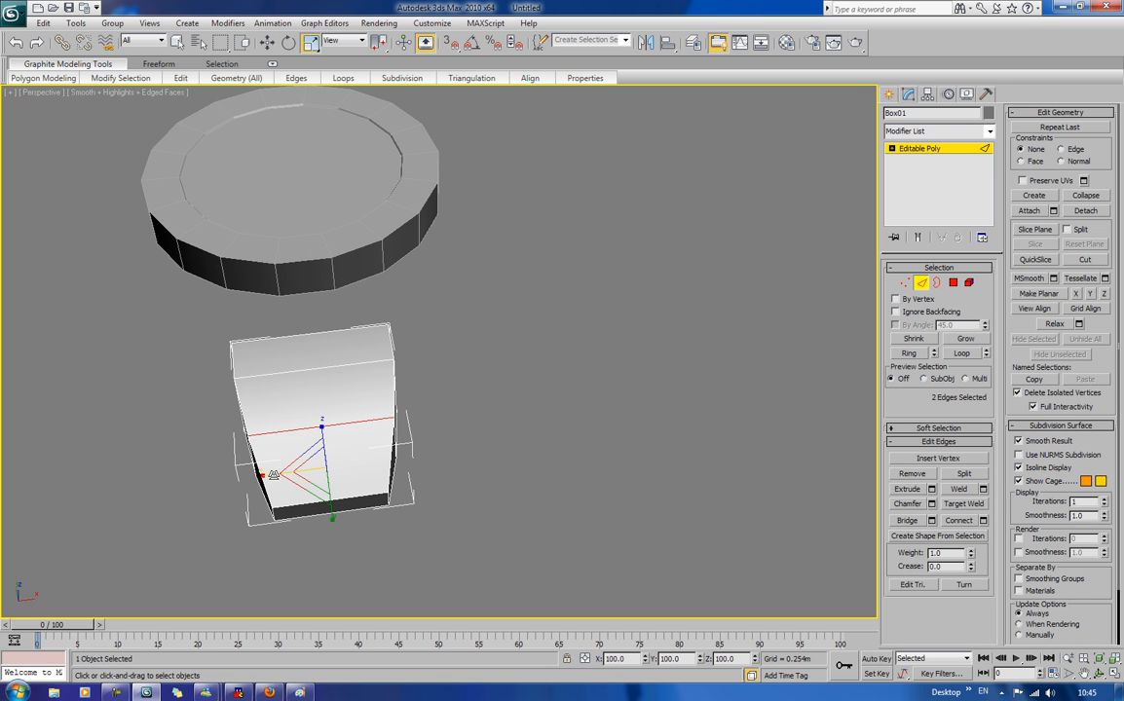
pyautogui.click(343, 564)
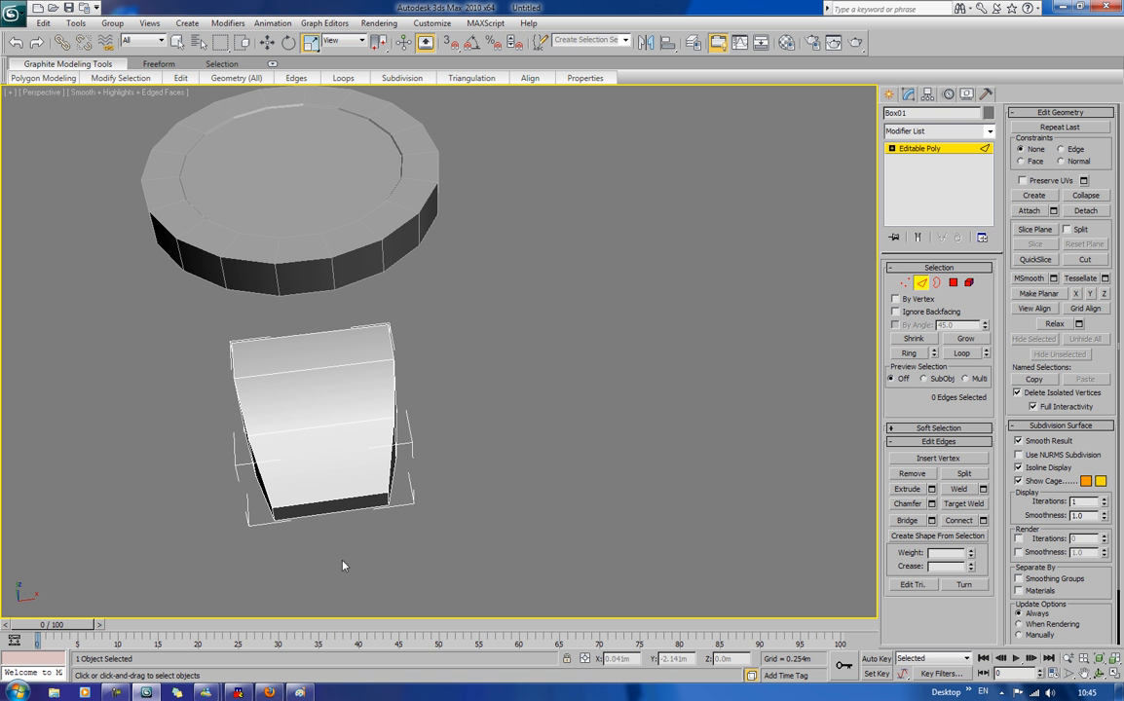
# Step: Narrow the wedge's low tip by scaling its upper and lower edges along X to about 94 percent, and deselect them
pyautogui.click(340, 502)
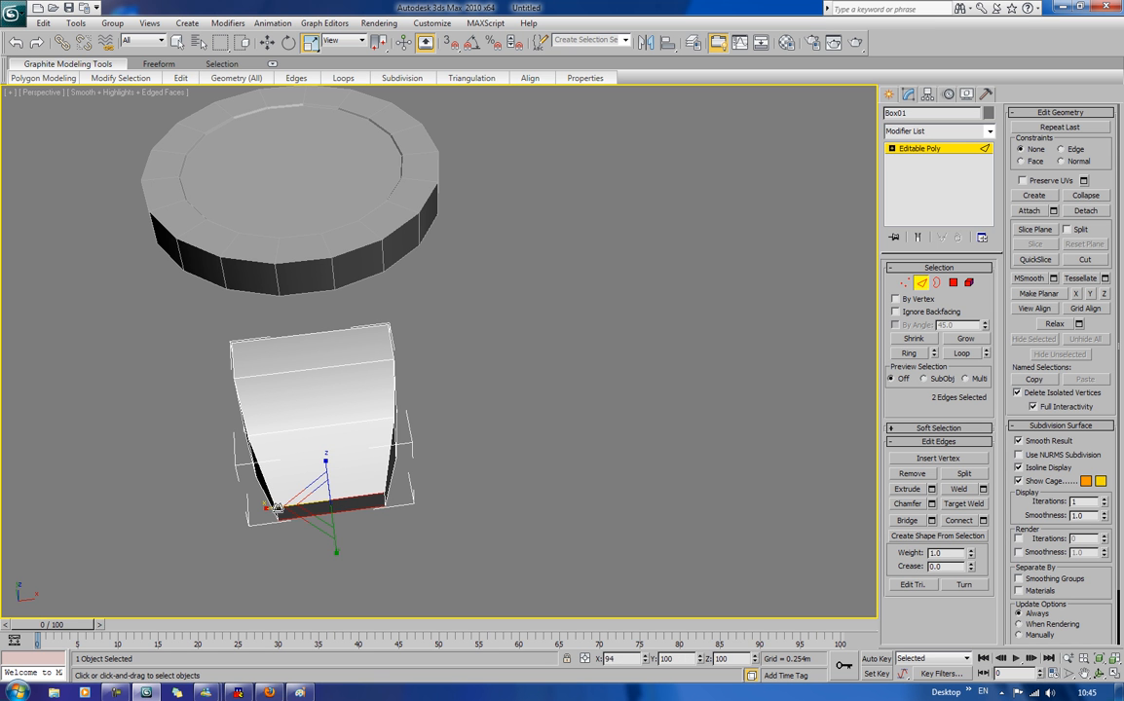
pyautogui.moveTo(277, 508); pyautogui.dragTo(279, 508)
pyautogui.click(531, 464)
pyautogui.scroll(-3, 351, 432)
pyautogui.keyDown('alt'); pyautogui.moveTo(352, 432); pyautogui.dragTo(479, 366, button='middle'); pyautogui.keyUp('alt')
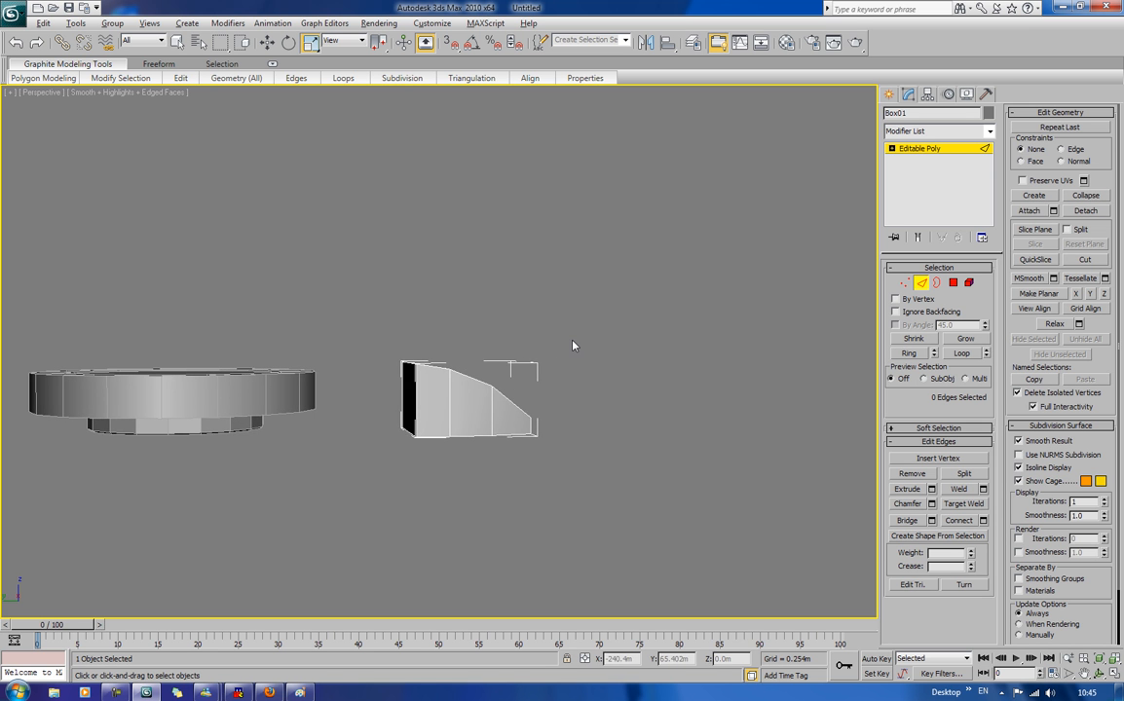
pyautogui.keyDown('alt'); pyautogui.moveTo(573, 345); pyautogui.dragTo(558, 380, button='middle'); pyautogui.keyUp('alt')
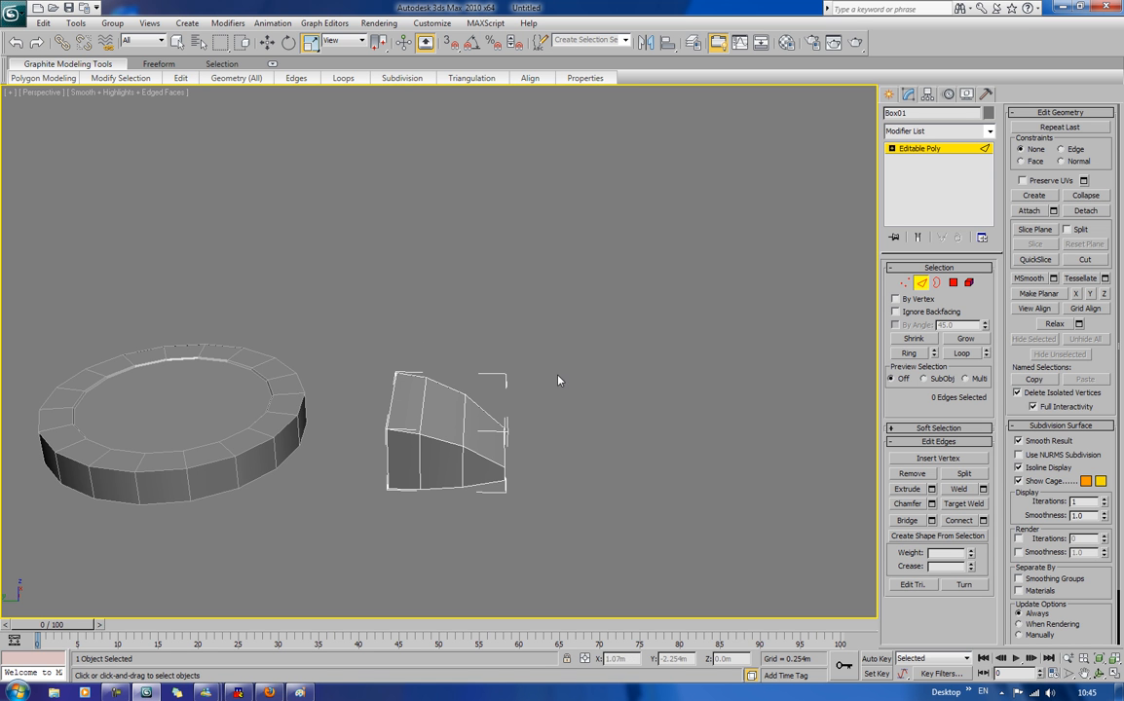
pyautogui.click(905, 282)
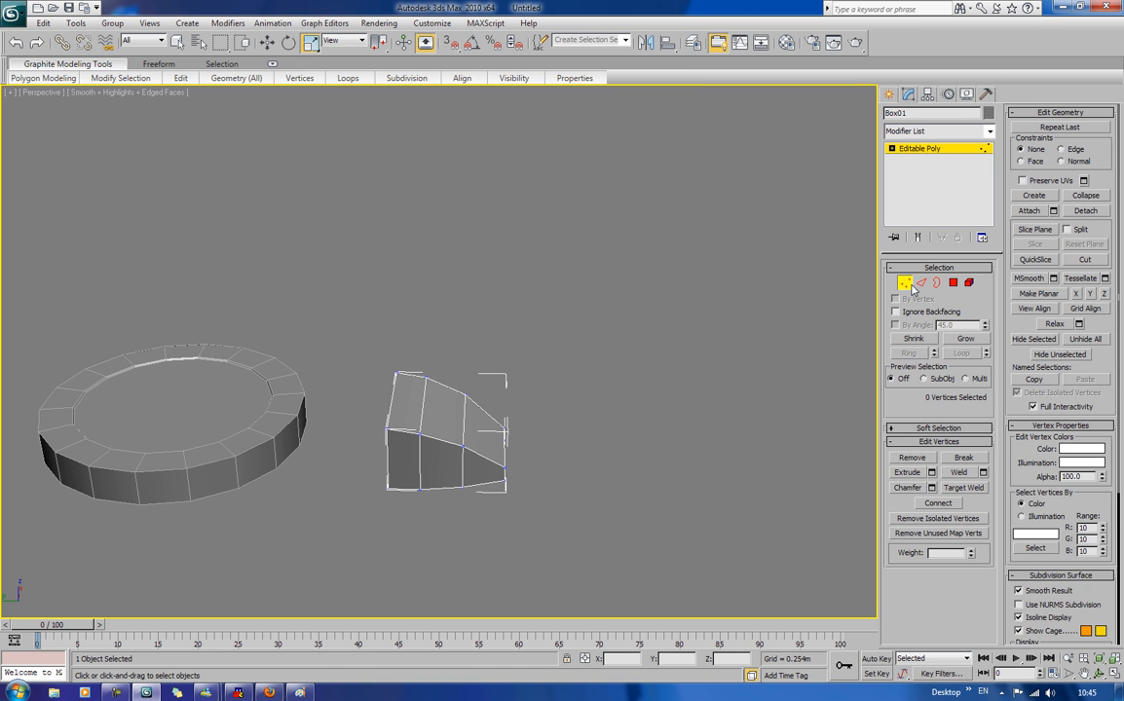
pyautogui.click(905, 283)
pyautogui.press('r')
pyautogui.keyDown('alt'); pyautogui.moveTo(371, 456); pyautogui.dragTo(417, 451, button='middle'); pyautogui.keyUp('alt')
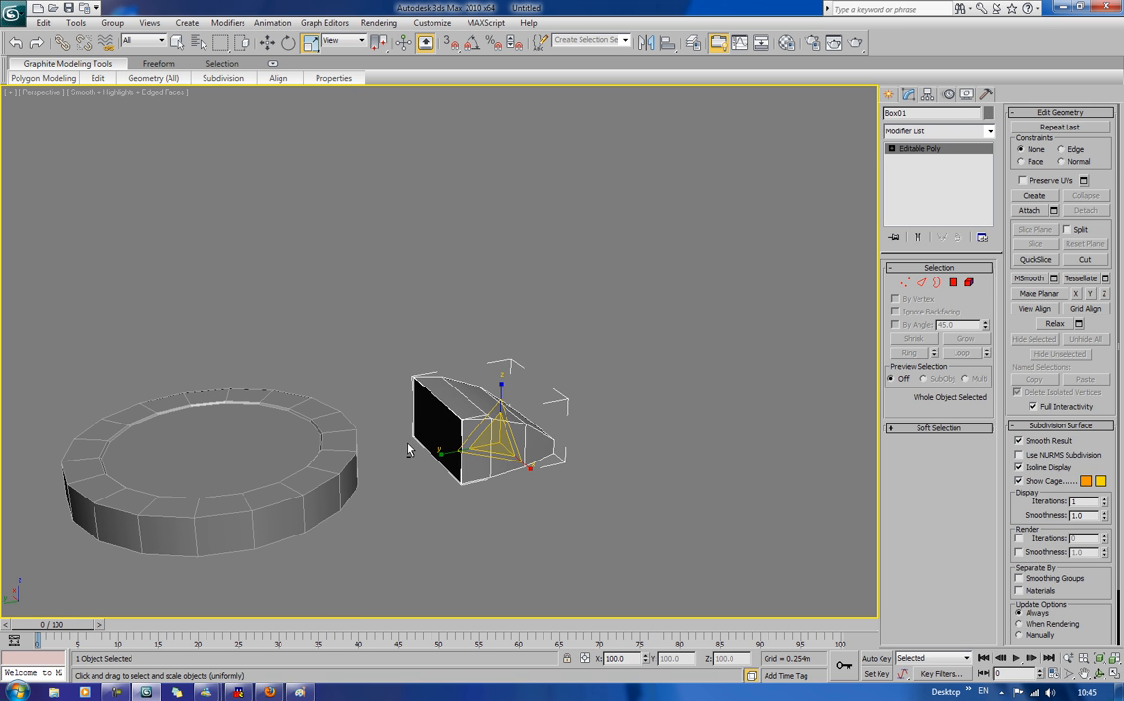
pyautogui.click(682, 474)
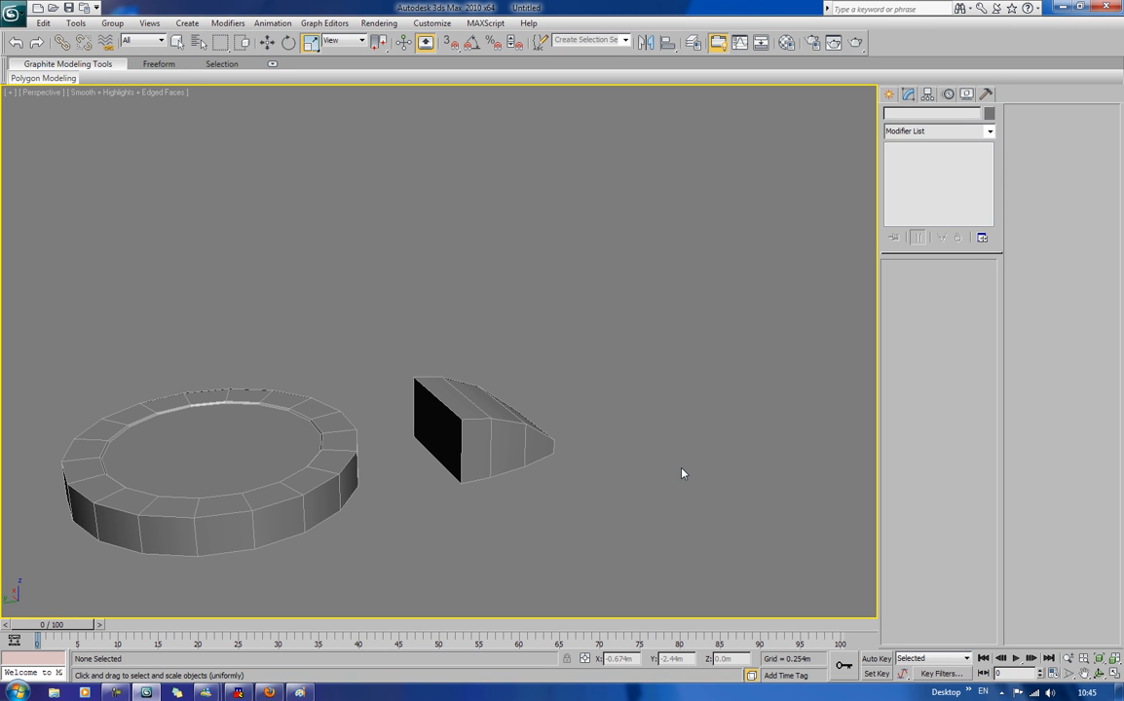
pyautogui.click(548, 429)
pyautogui.click(953, 283)
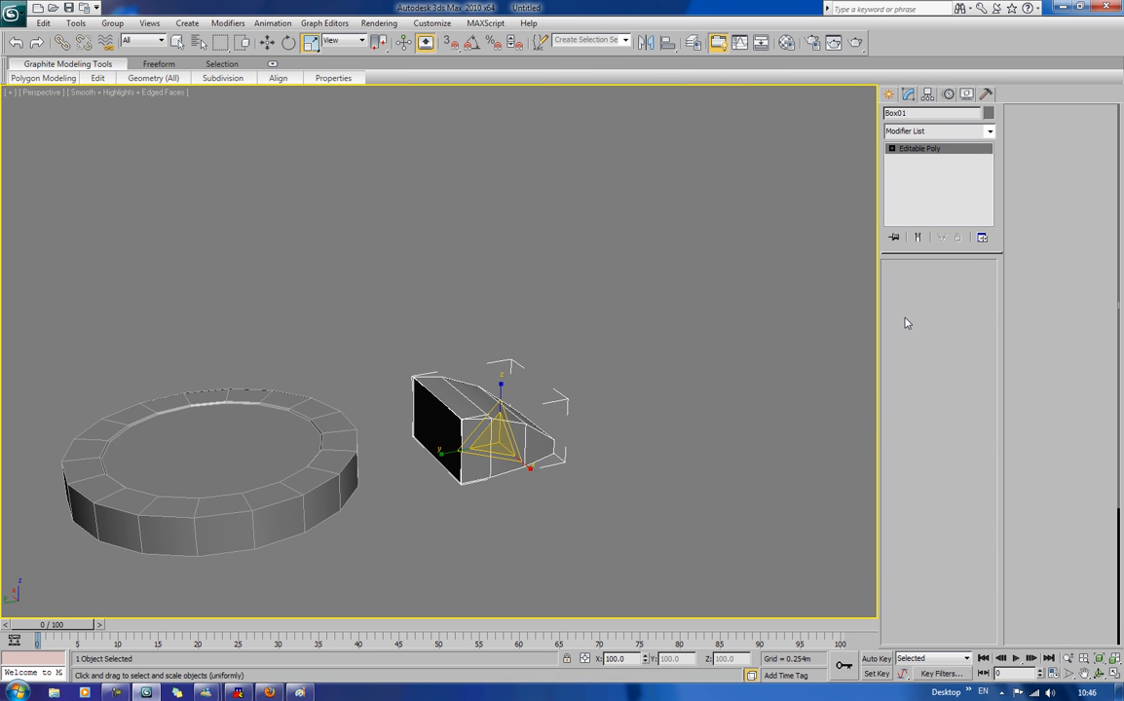
pyautogui.click(434, 429)
pyautogui.keyDown('alt'); pyautogui.moveTo(538, 366); pyautogui.dragTo(395, 422, button='middle'); pyautogui.keyUp('alt')
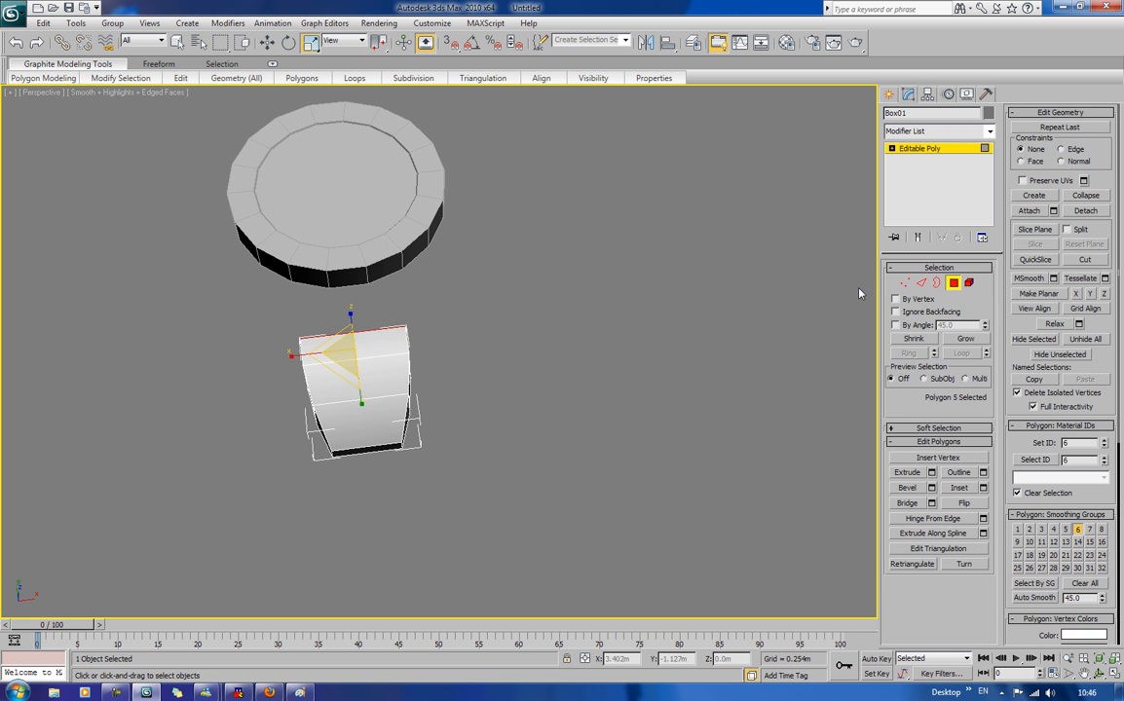
# Step: Connect all eight cross edges of the wedge with one segment at pinch 0 and slide 0 to form a lengthwise centre loop
pyautogui.press('2')
pyautogui.keyDown('alt'); pyautogui.moveTo(732, 354); pyautogui.dragTo(684, 361, button='middle'); pyautogui.keyUp('alt')
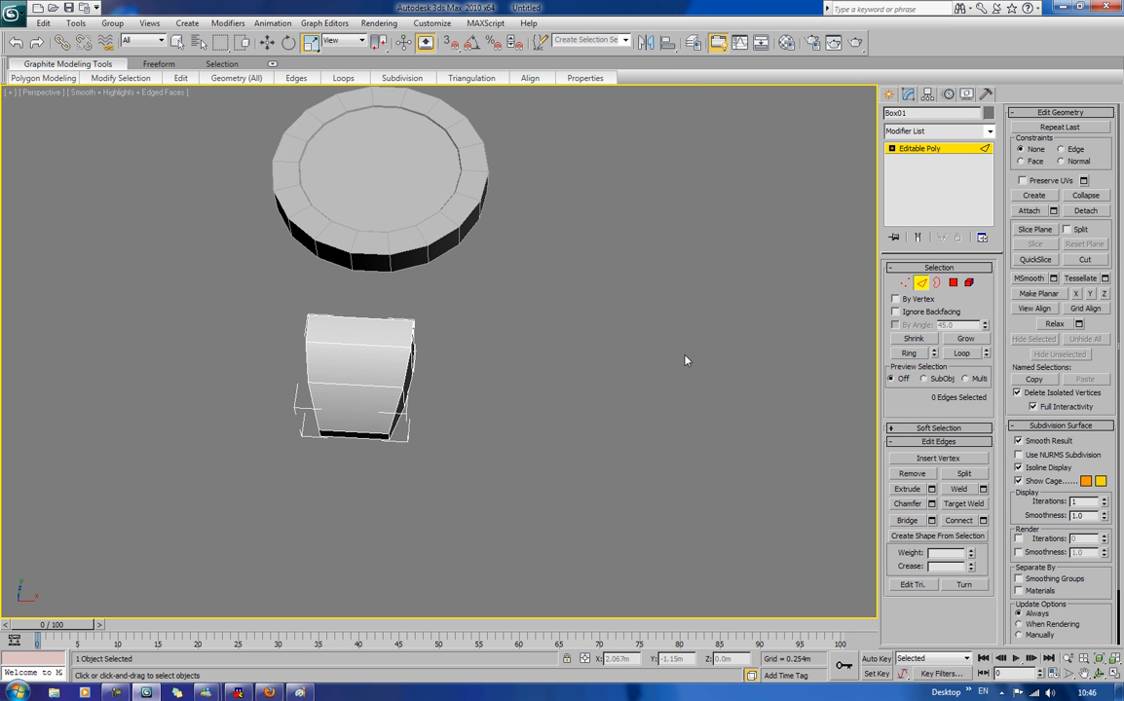
pyautogui.moveTo(365, 305); pyautogui.dragTo(363, 504)
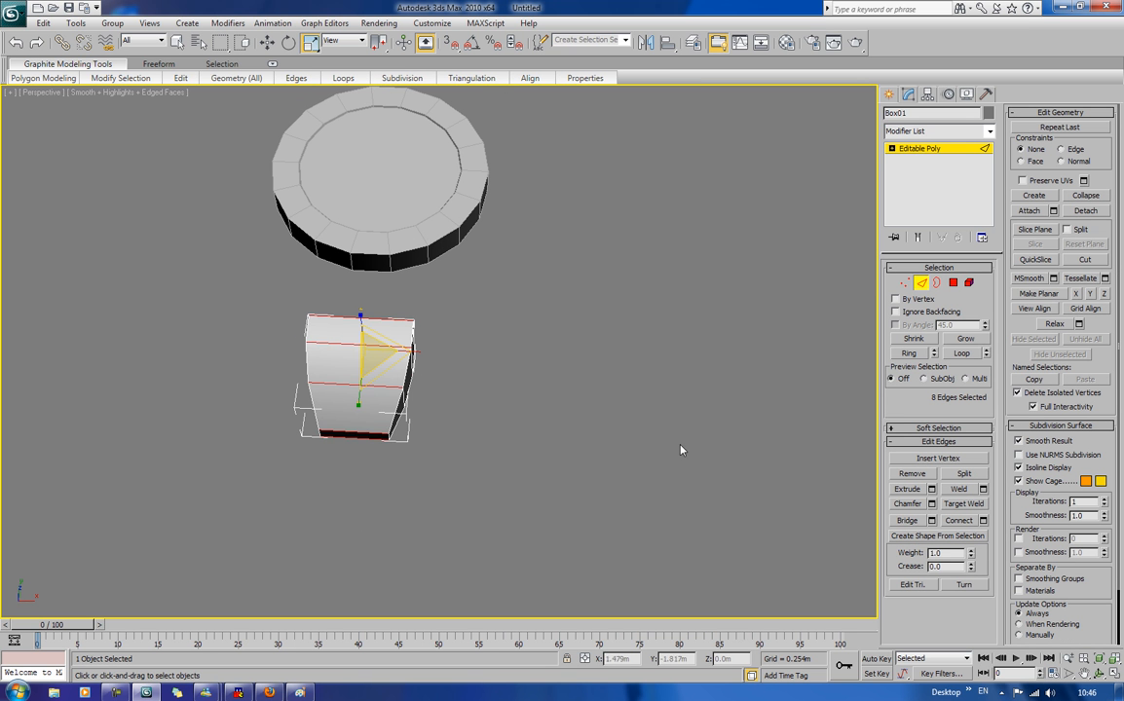
pyautogui.click(984, 520)
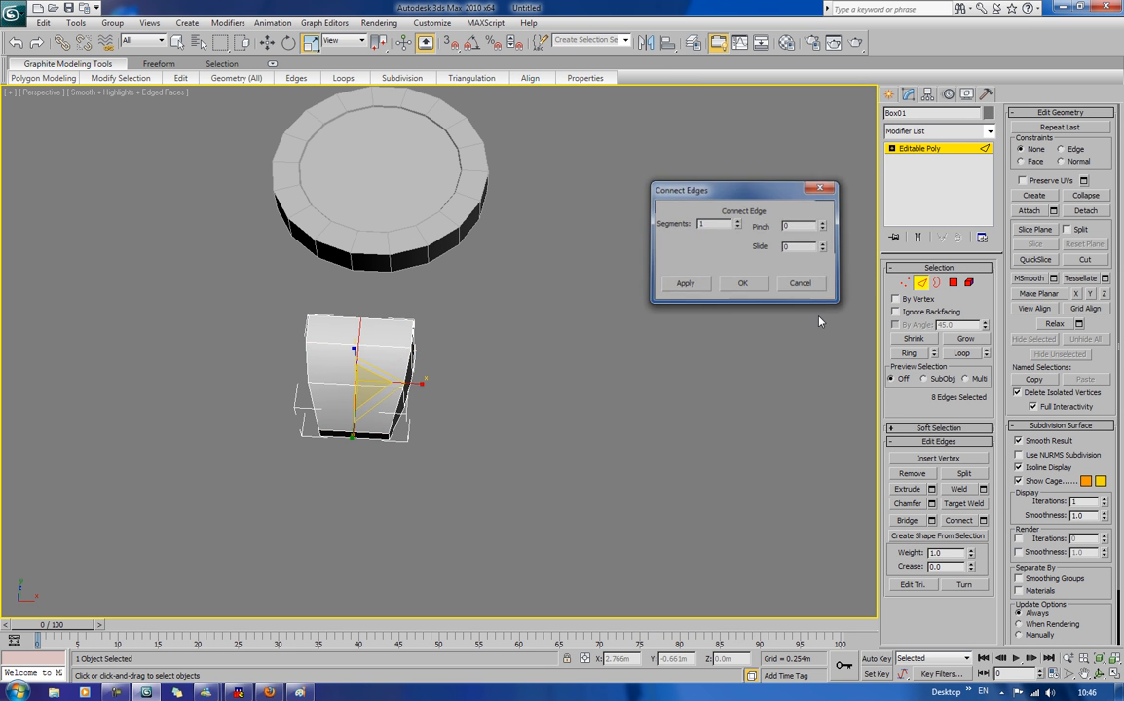
pyautogui.click(740, 284)
# Step: Chamfer the wedge's lengthwise centre loop into two parallel loops that divide it into three nearly equal strips, and deselect them
pyautogui.hotkey('ctrl', 'shift', 'c')
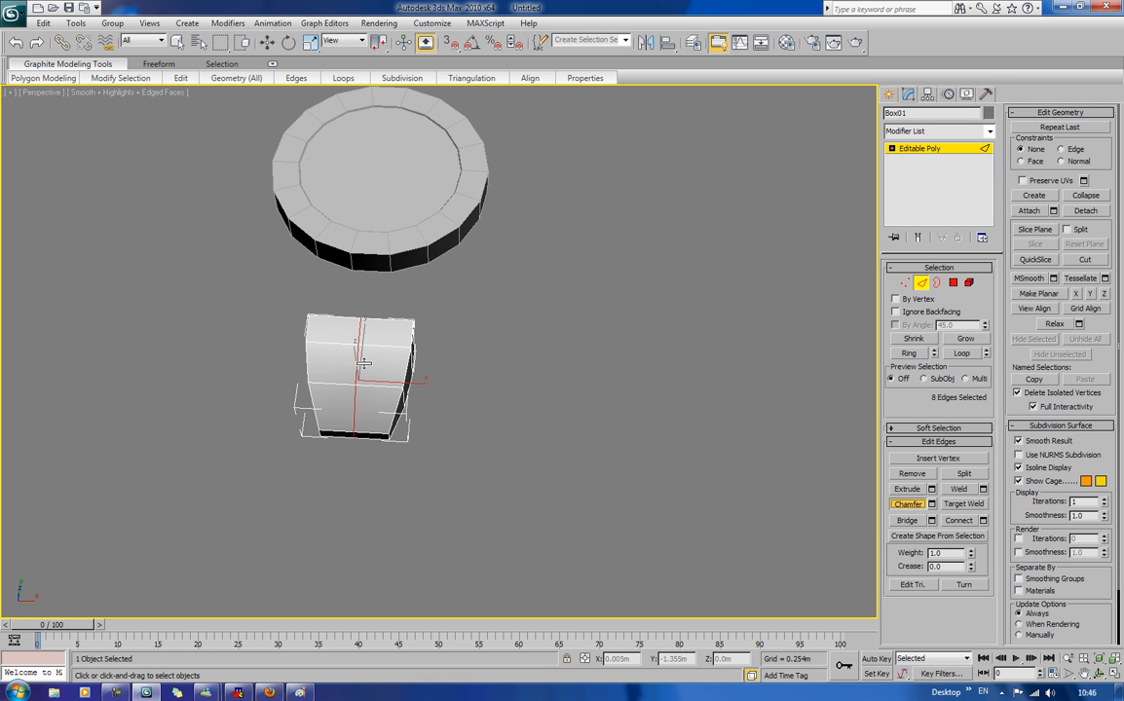
pyautogui.moveTo(358, 362); pyautogui.dragTo(353, 341)
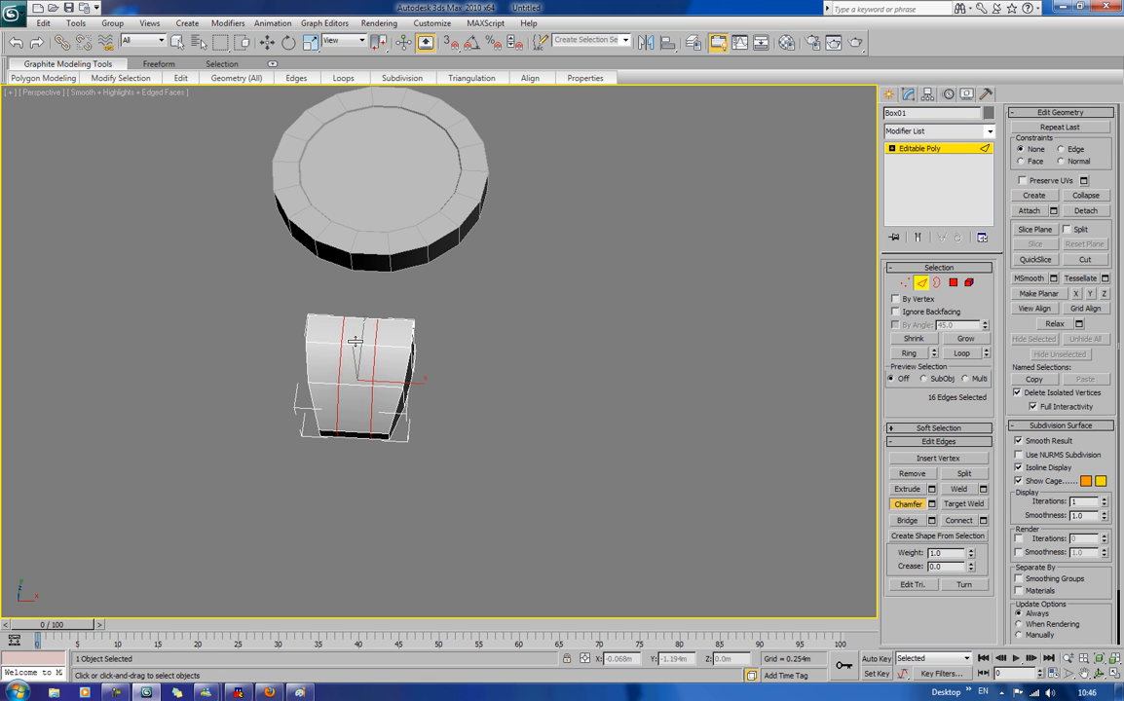
pyautogui.click(582, 320)
pyautogui.keyDown('alt'); pyautogui.moveTo(397, 362); pyautogui.dragTo(584, 256, button='middle'); pyautogui.keyUp('alt')
pyautogui.scroll(5, 637, 327)
pyautogui.keyDown('alt'); pyautogui.moveTo(504, 332); pyautogui.dragTo(517, 280, button='middle'); pyautogui.keyUp('alt')
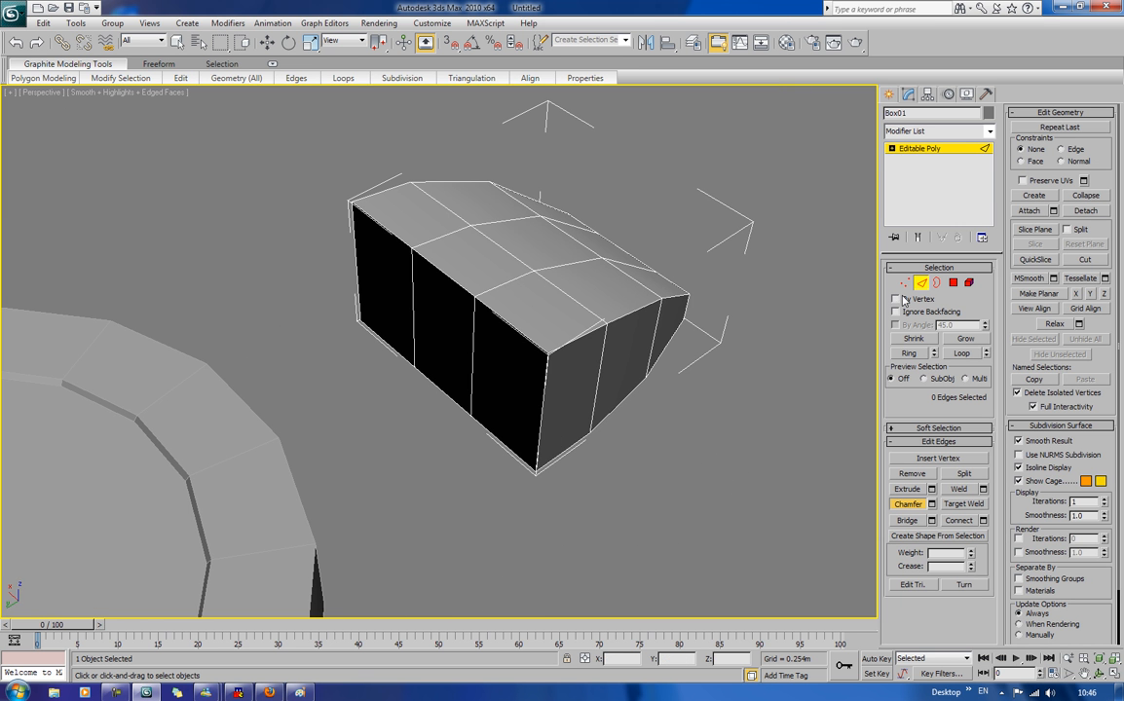
# Step: Widen the middle polygon of the wedge's tall back face by scaling it along X, and deselect it
pyautogui.press('4')
pyautogui.click(475, 368)
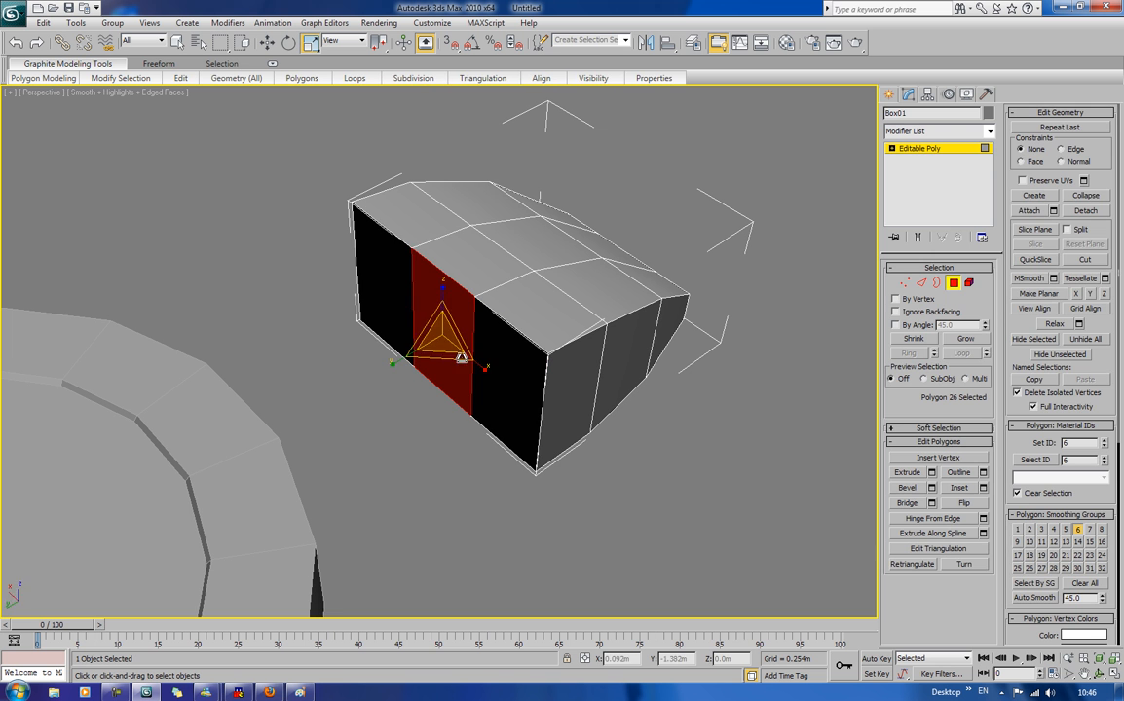
pyautogui.moveTo(480, 371); pyautogui.dragTo(483, 373)
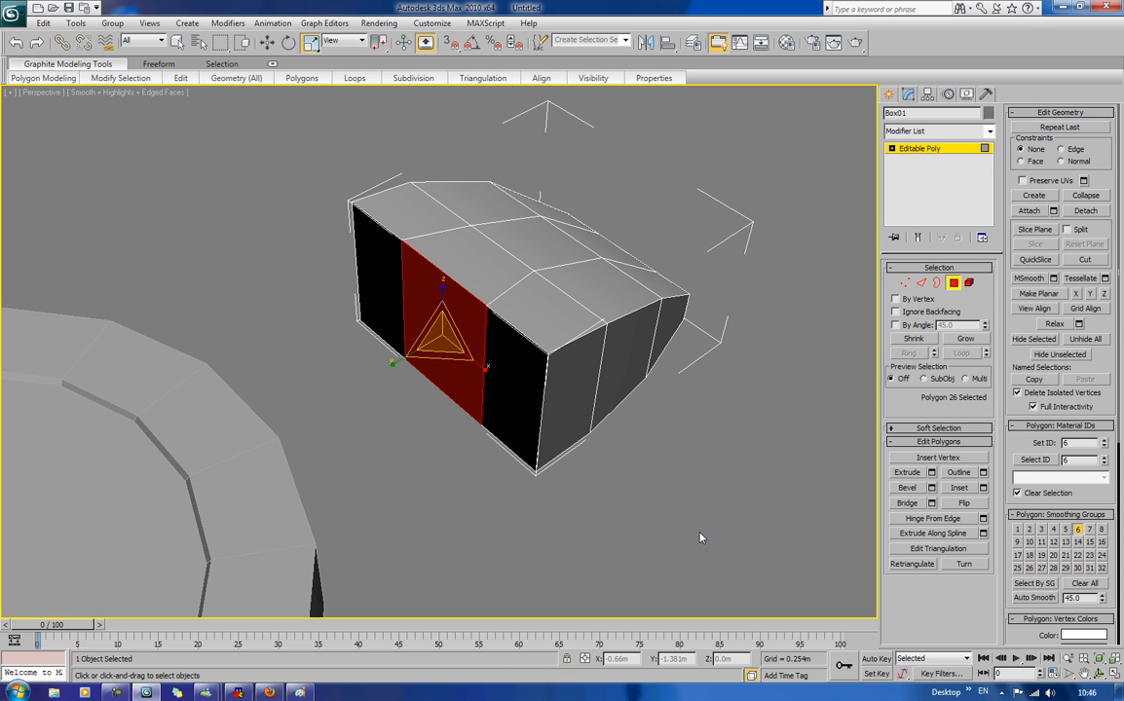
pyautogui.click(638, 451)
# Step: Extrude the two outer polygons of the wedge's back face backward to form two prongs with a gap between them
pyautogui.click(374, 271)
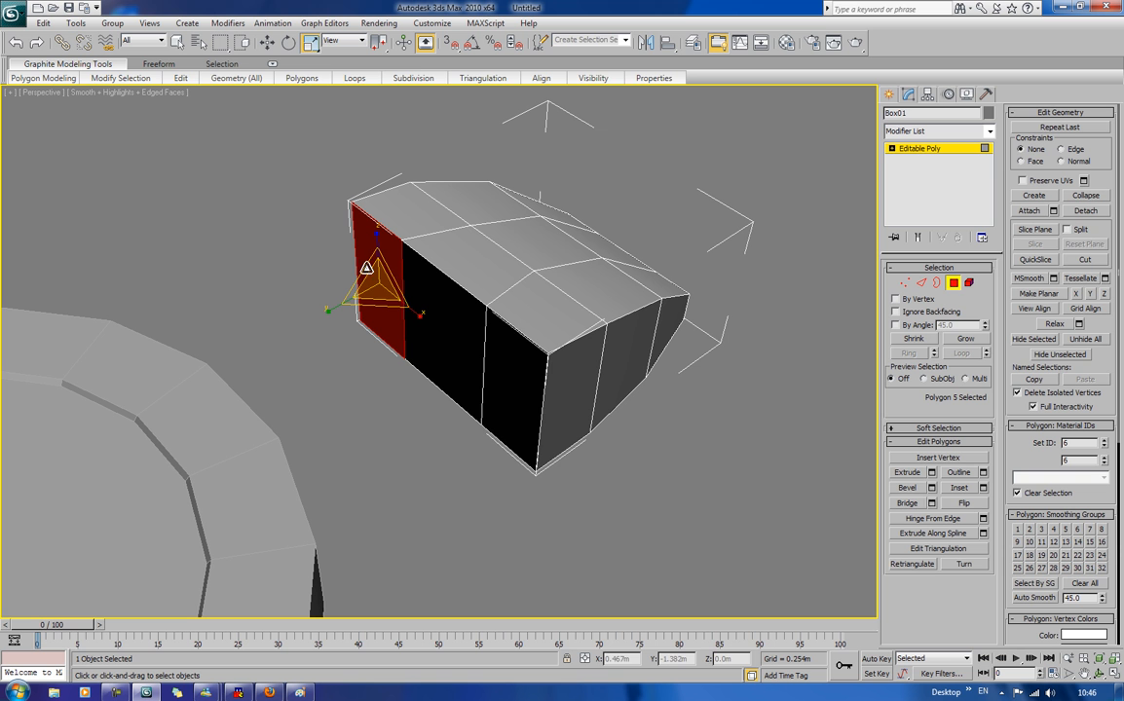
pyautogui.keyDown('ctrl'); pyautogui.click(530, 378); pyautogui.keyUp('ctrl')
pyautogui.click(906, 472)
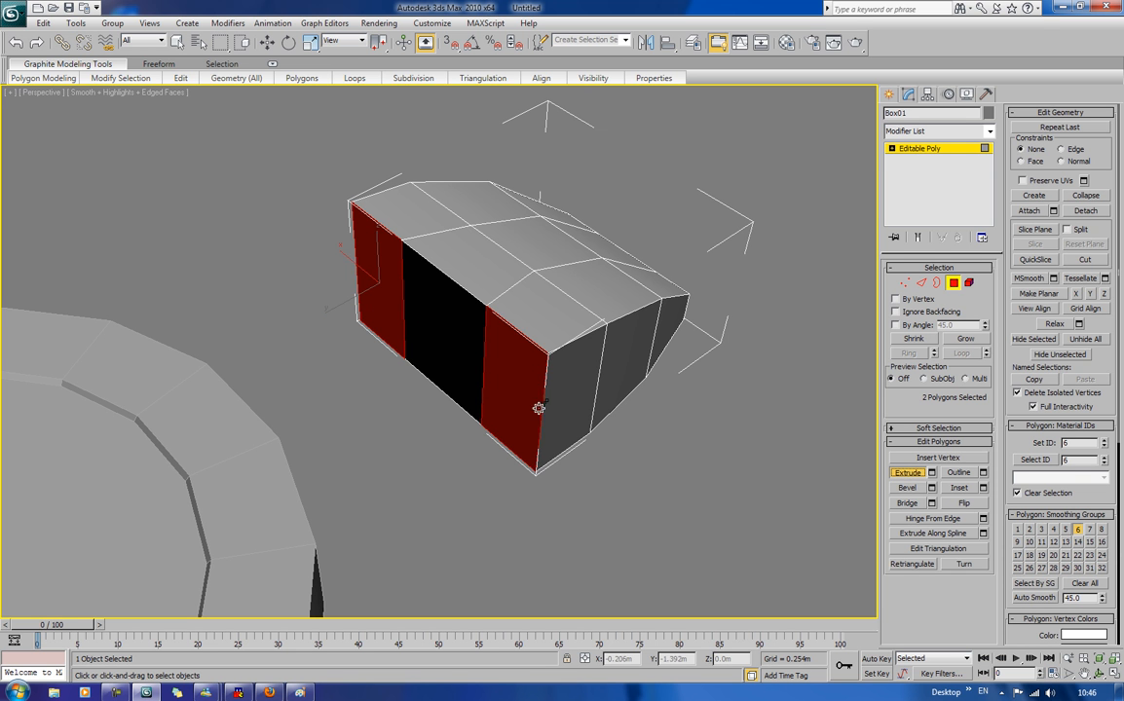
pyautogui.moveTo(539, 476); pyautogui.dragTo(529, 351)
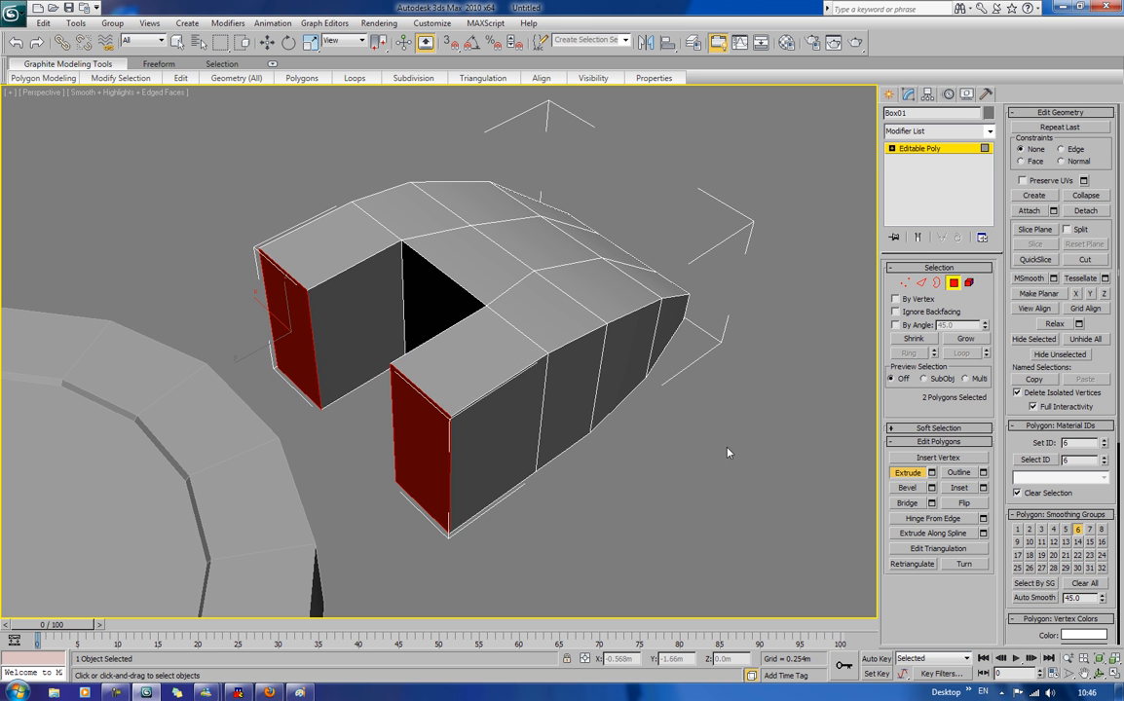
pyautogui.keyDown('alt'); pyautogui.moveTo(727, 452); pyautogui.dragTo(591, 451, button='middle'); pyautogui.keyUp('alt')
# Step: Connect the ring of vertical edges around the toe piece with one segment at mid-height, and deselect the new loop
pyautogui.click(921, 283)
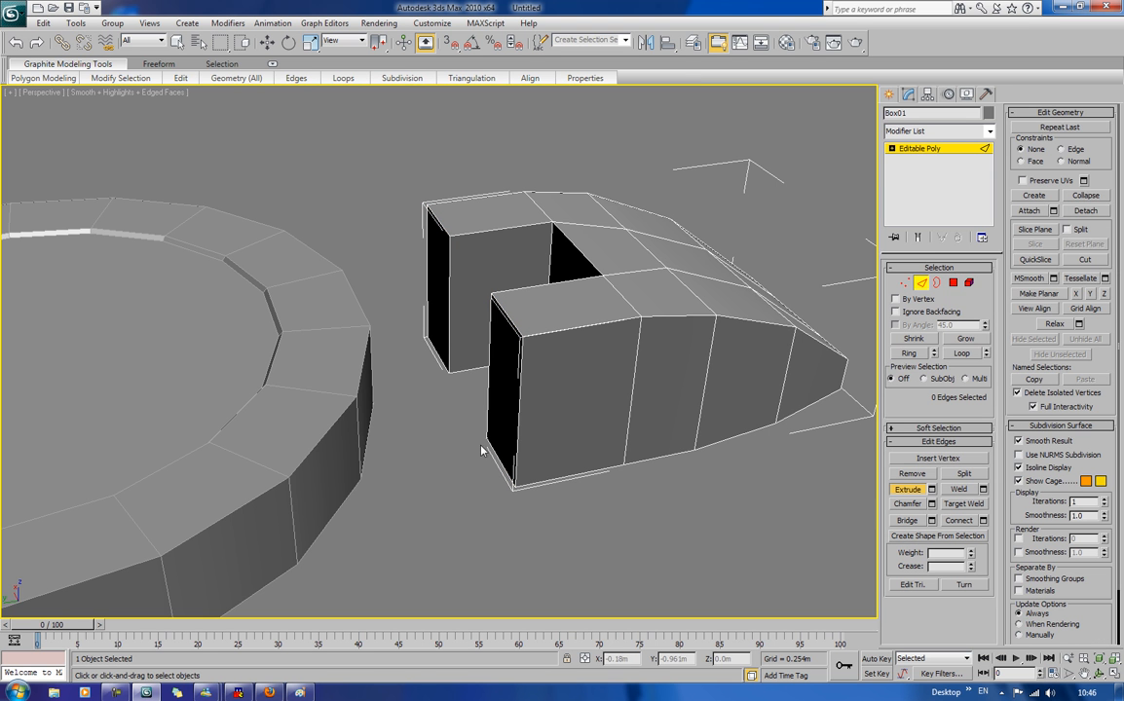
pyautogui.click(519, 409)
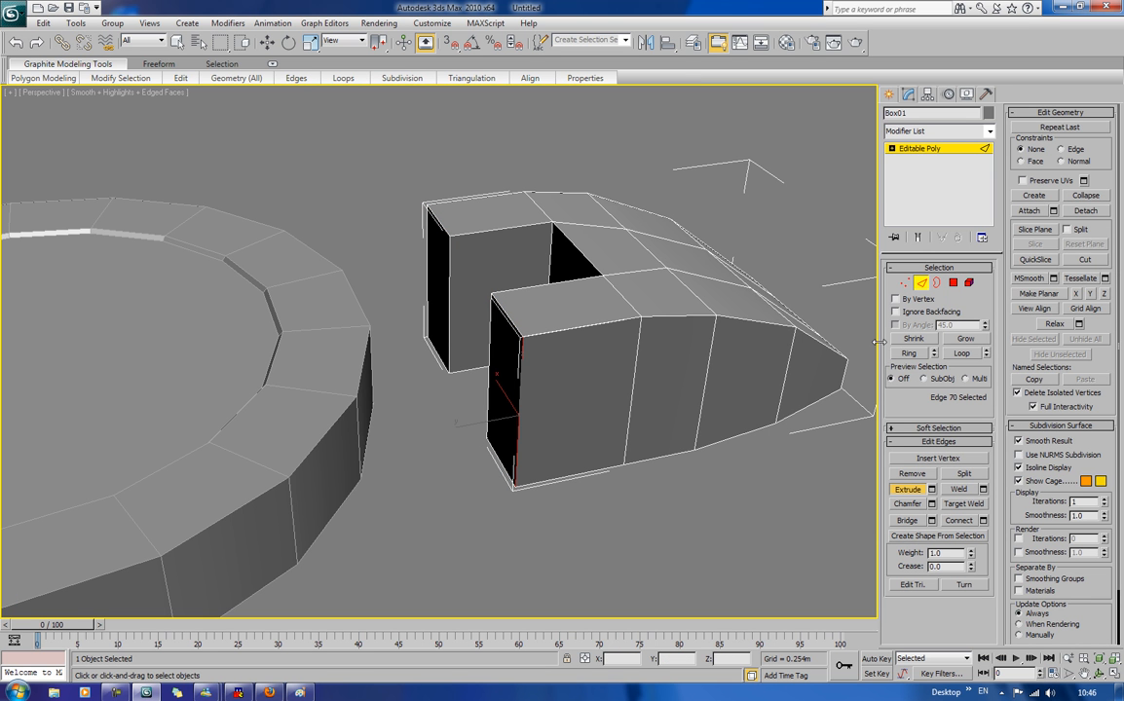
pyautogui.click(909, 354)
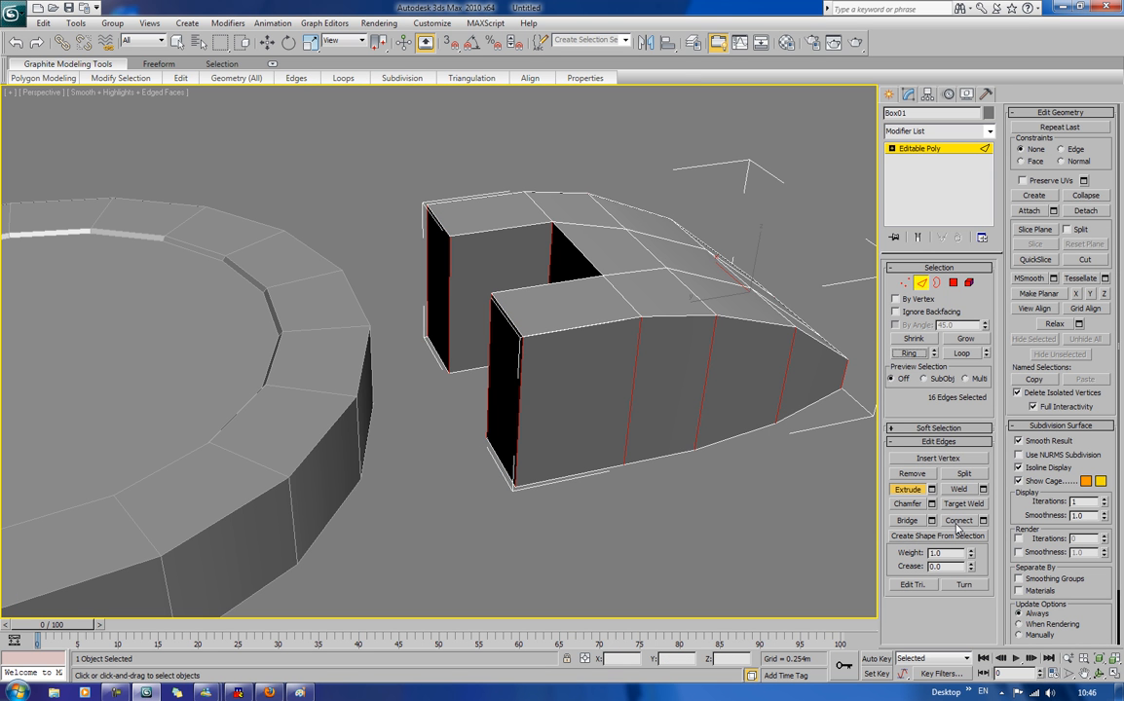
pyautogui.click(958, 521)
pyautogui.click(479, 492)
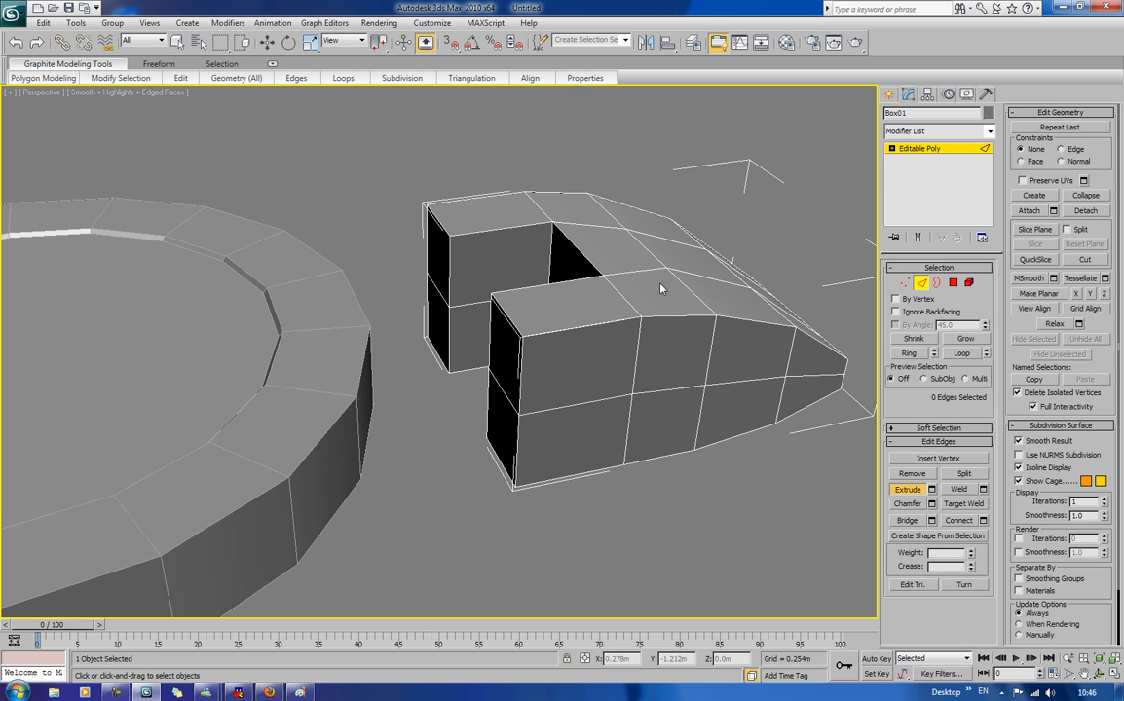
# Step: Delete the lower polygon on the end face of both prongs
pyautogui.click(951, 283)
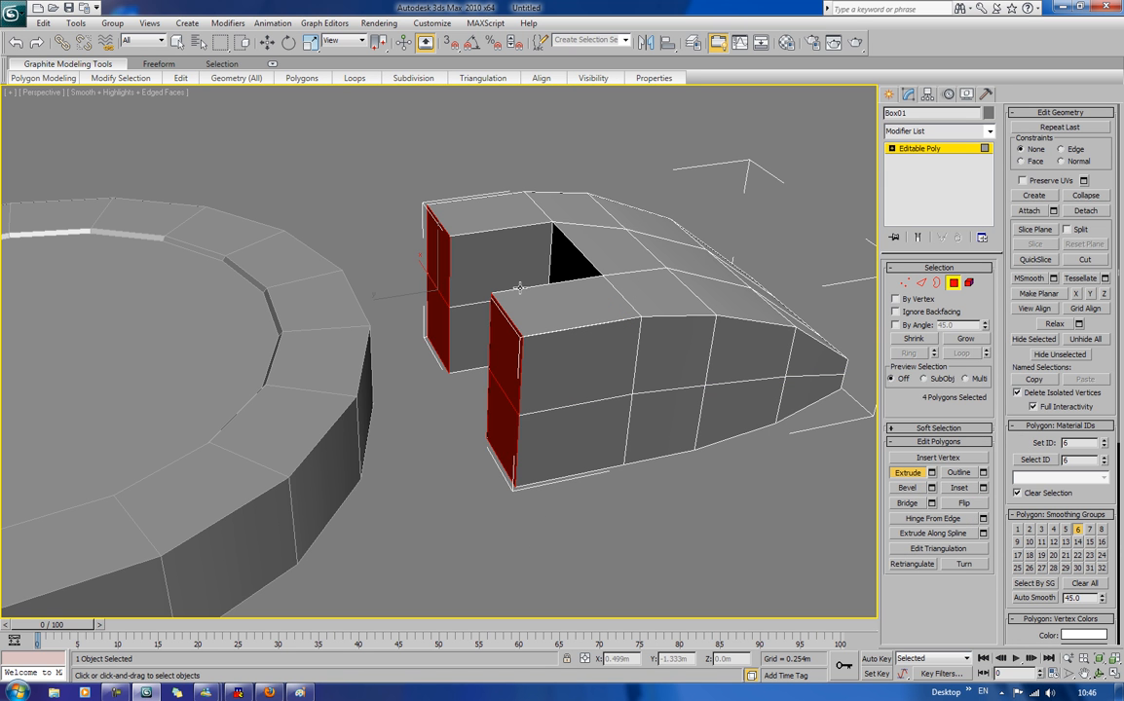
pyautogui.click(435, 343)
pyautogui.keyDown('ctrl'); pyautogui.click(493, 401); pyautogui.keyUp('ctrl')
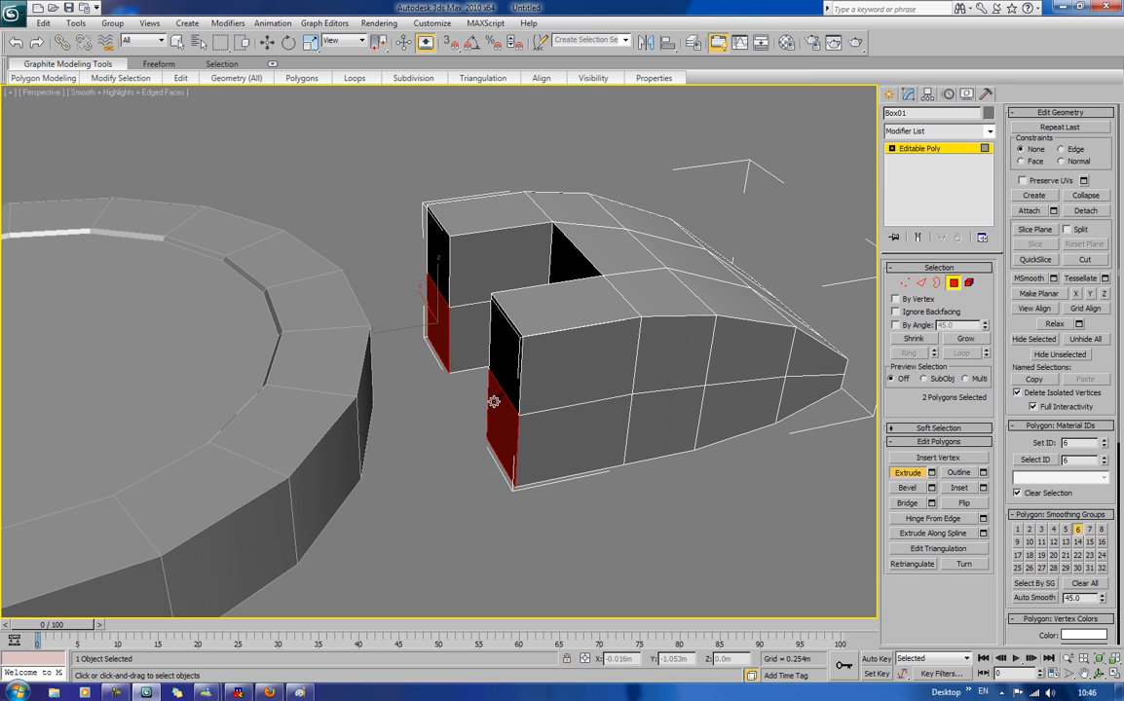
pyautogui.press('Delete')
pyautogui.keyDown('alt'); pyautogui.moveTo(493, 401); pyautogui.dragTo(514, 464, button='middle'); pyautogui.keyUp('alt')
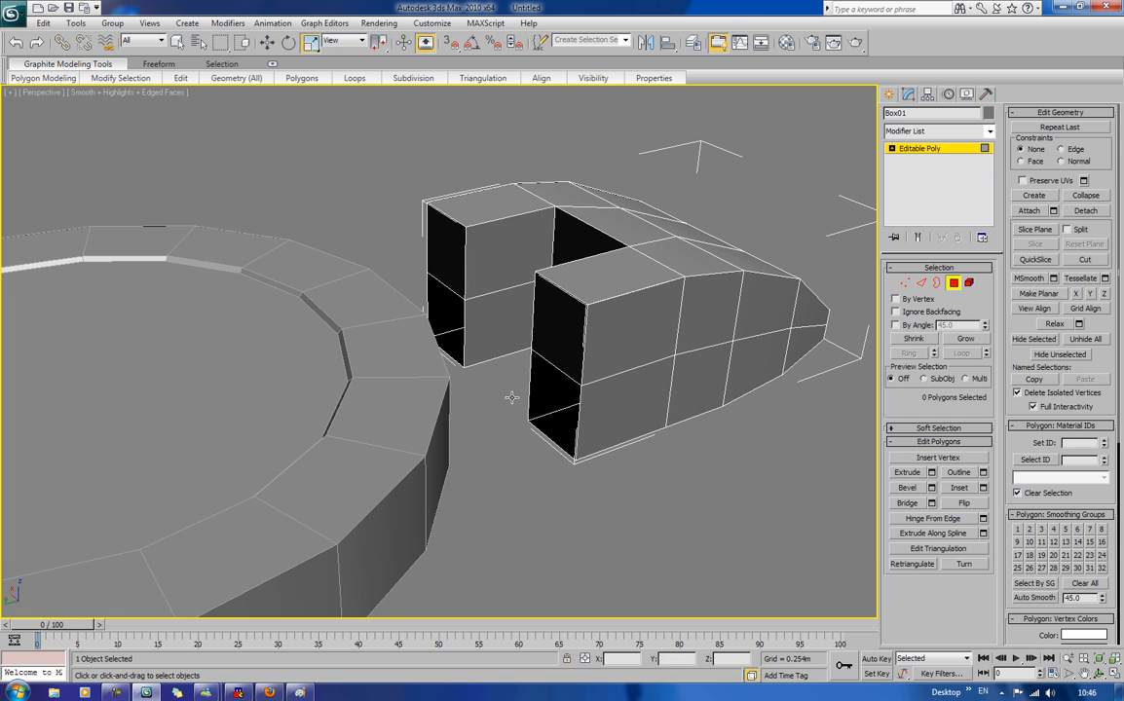
# Step: Hinge the upper end polygons of both prongs about their lower edge by 180 degrees with 8 segments, and deselect them
pyautogui.click(453, 266)
pyautogui.keyDown('ctrl'); pyautogui.click(561, 321); pyautogui.keyUp('ctrl')
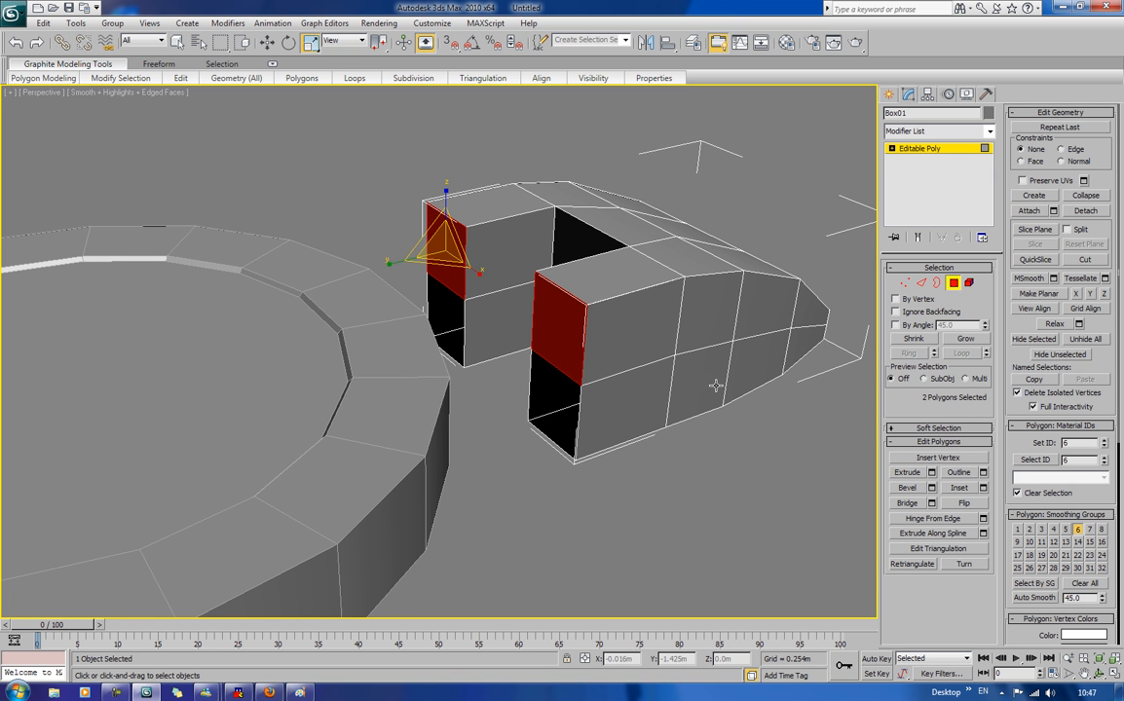
pyautogui.click(983, 519)
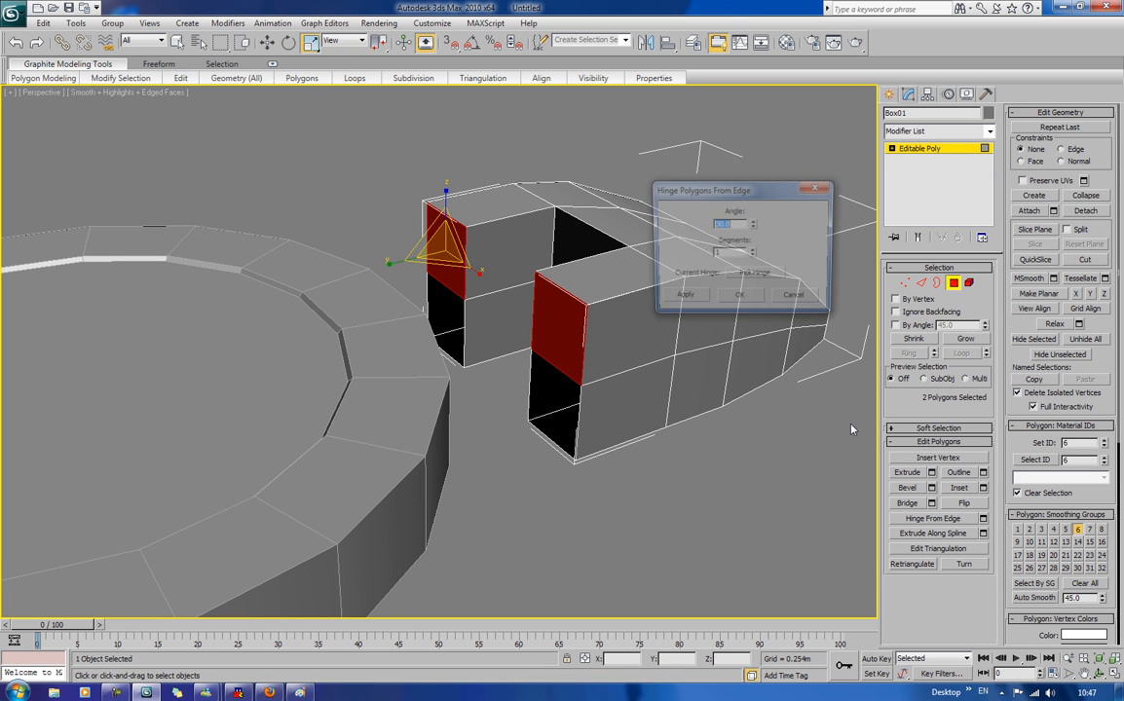
pyautogui.click(767, 277)
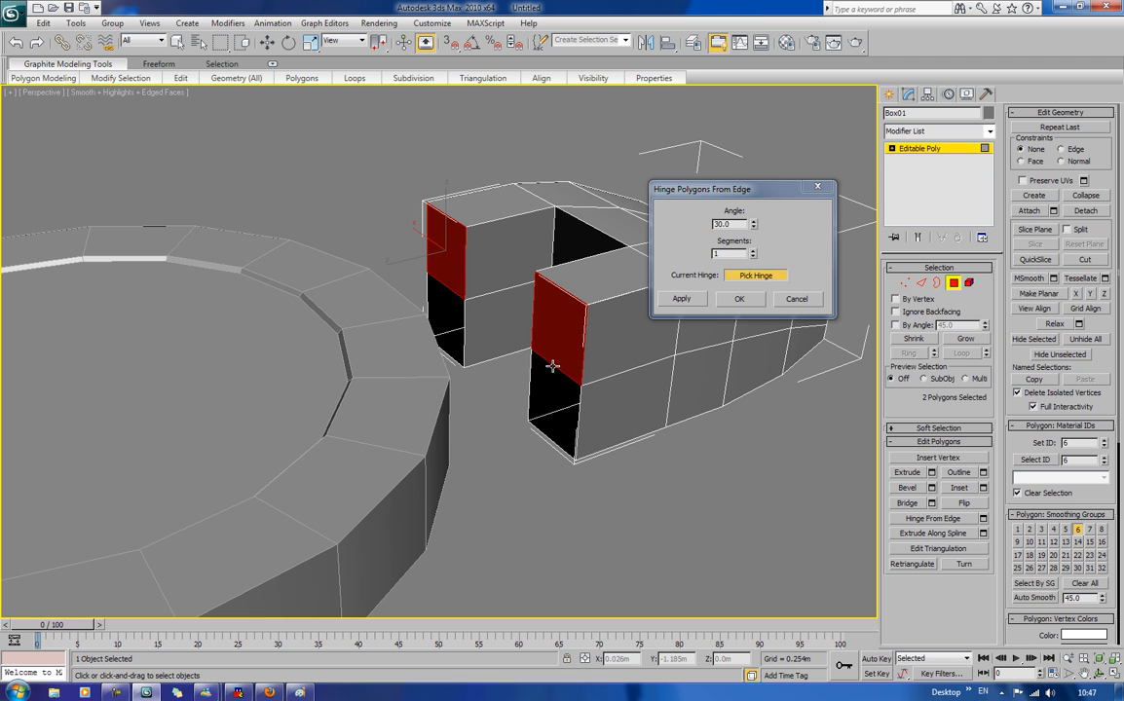
pyautogui.click(552, 365)
pyautogui.click(720, 224)
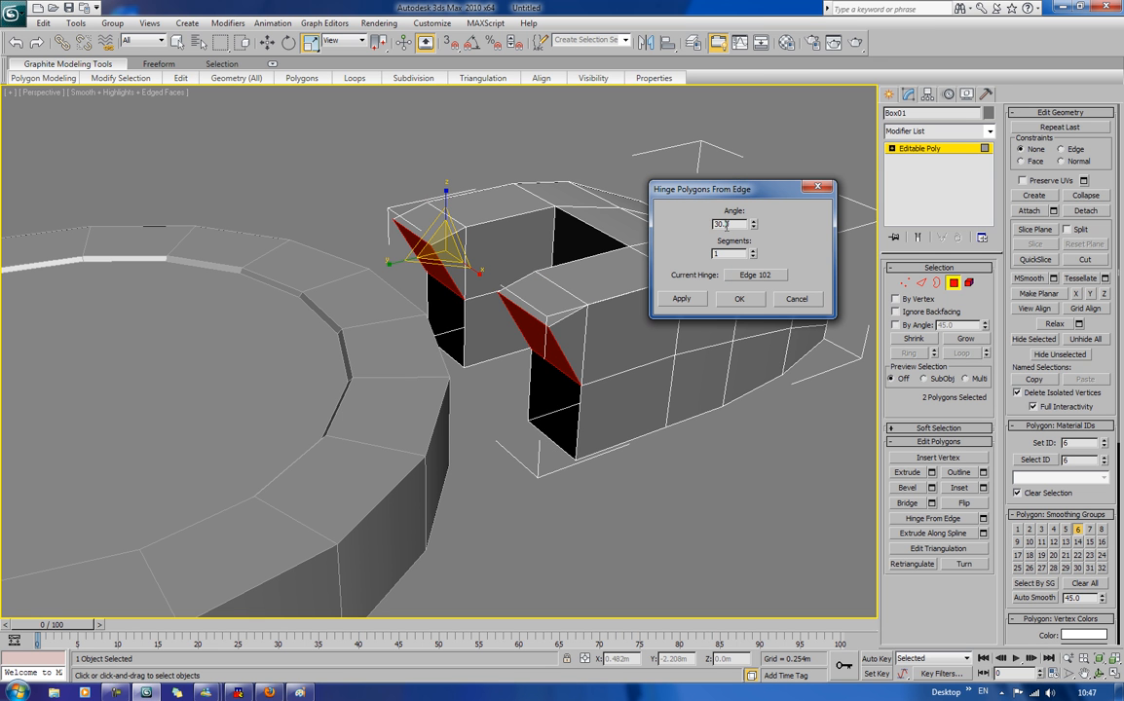
pyautogui.write('180')
pyautogui.press('Tab')
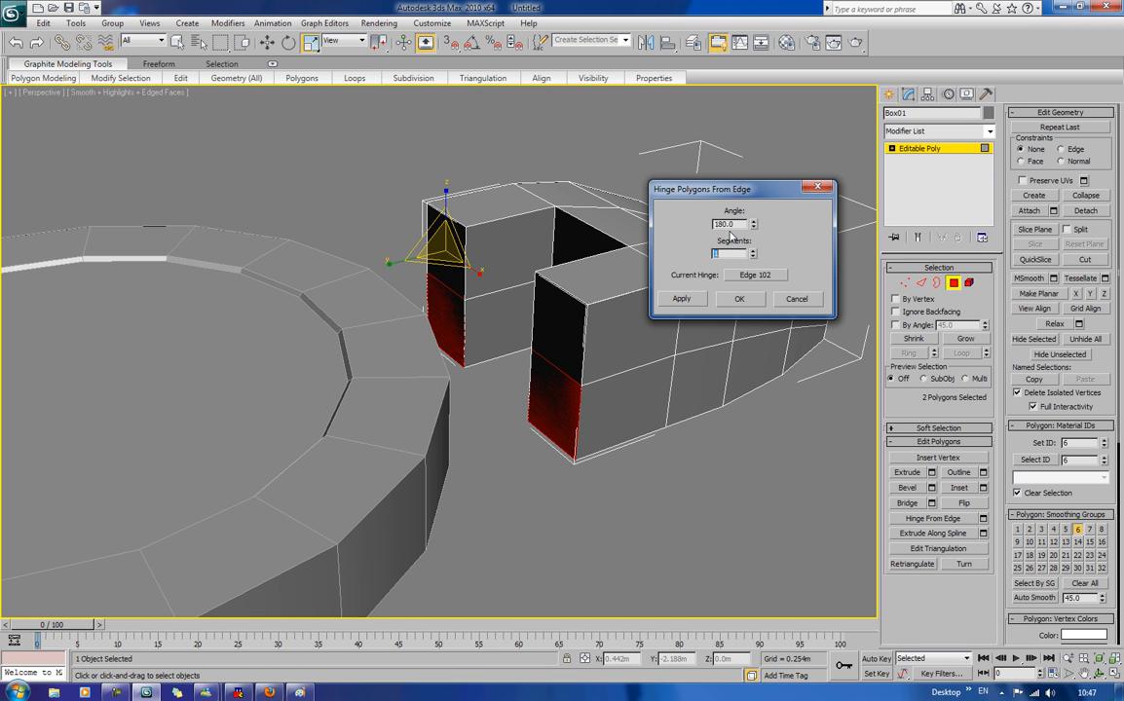
pyautogui.write('8')
pyautogui.press('Tab')
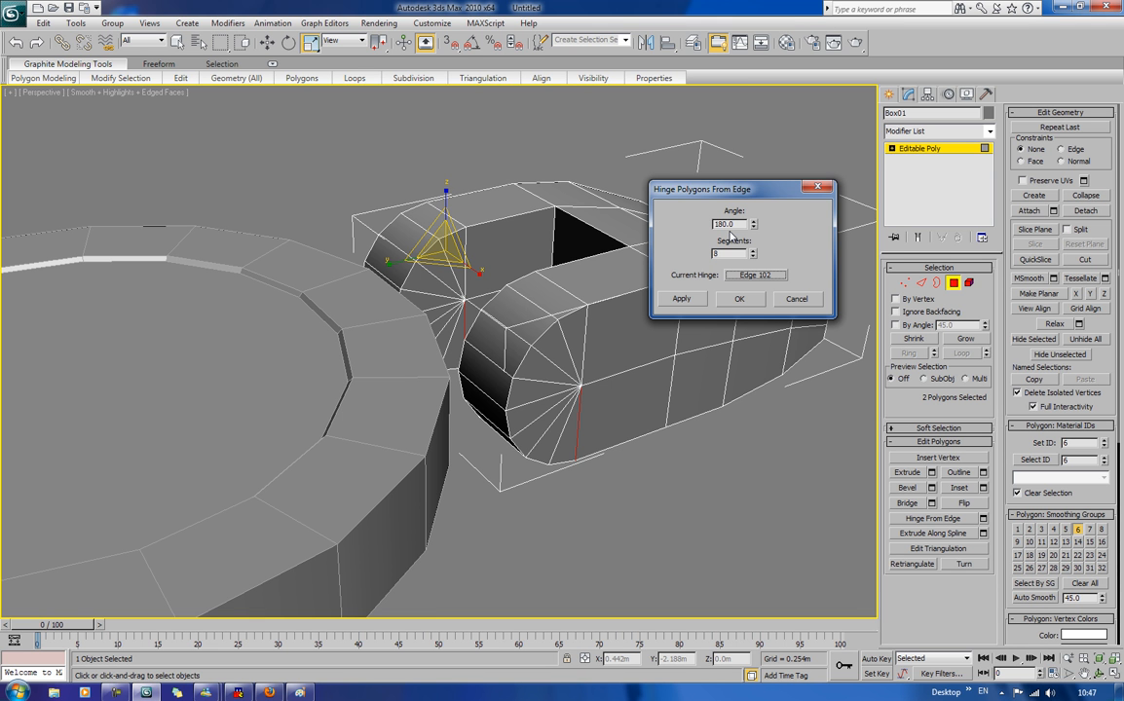
pyautogui.click(739, 298)
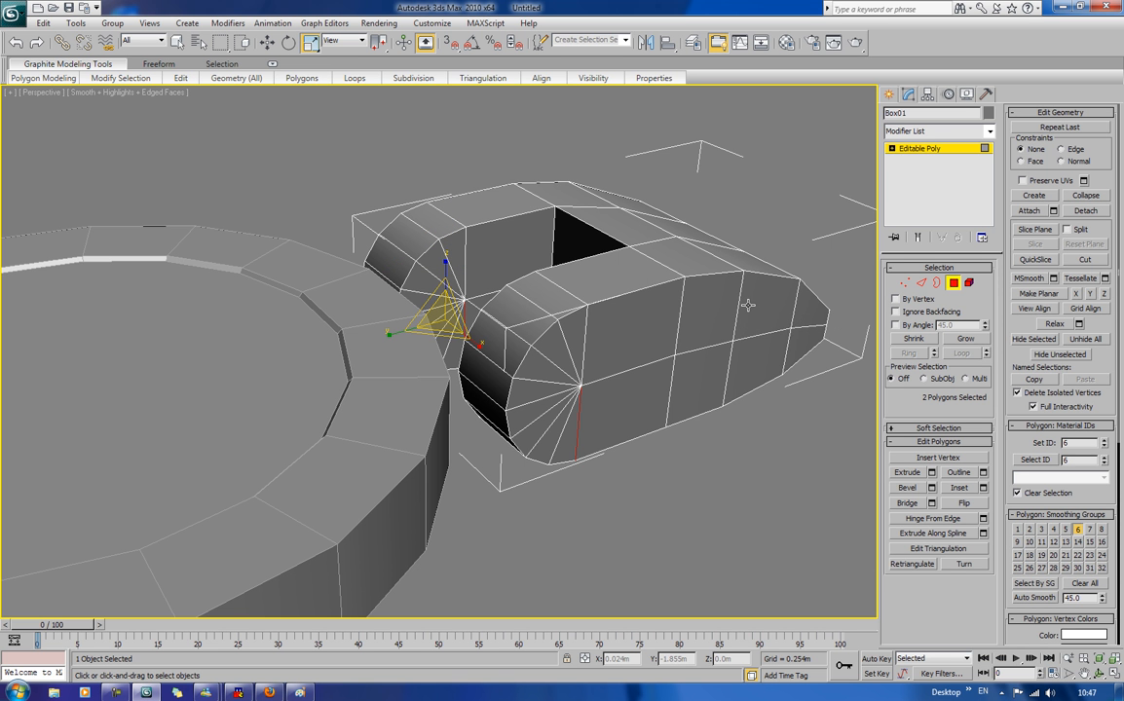
pyautogui.hotkey('ctrl', 'd')
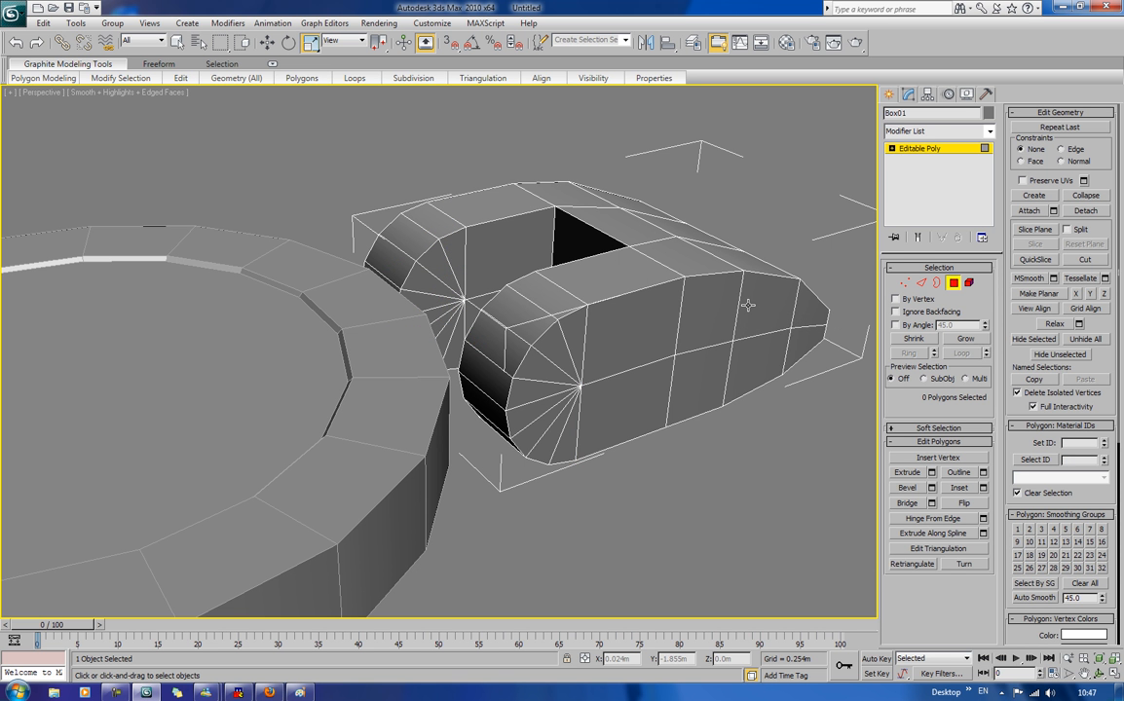
# Step: Weld the vertices of both rounded prong ends, and deselect them
pyautogui.keyDown('alt'); pyautogui.moveTo(650, 333); pyautogui.dragTo(538, 306, button='middle'); pyautogui.keyUp('alt')
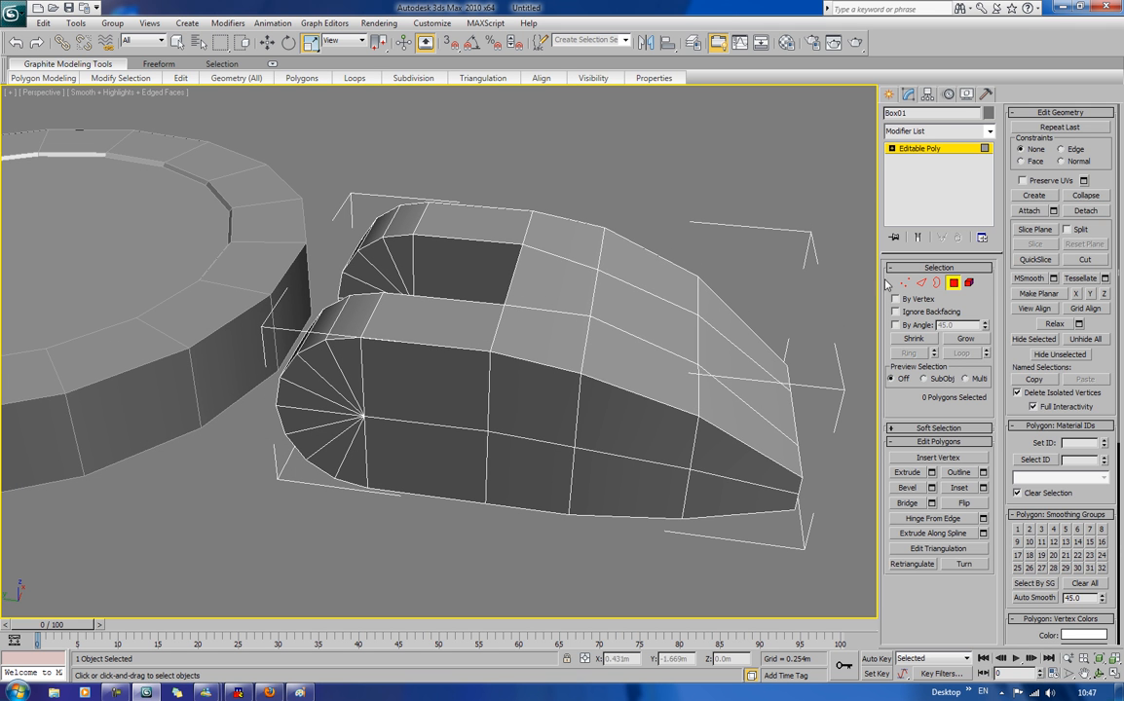
pyautogui.click(905, 282)
pyautogui.moveTo(460, 172); pyautogui.dragTo(272, 514)
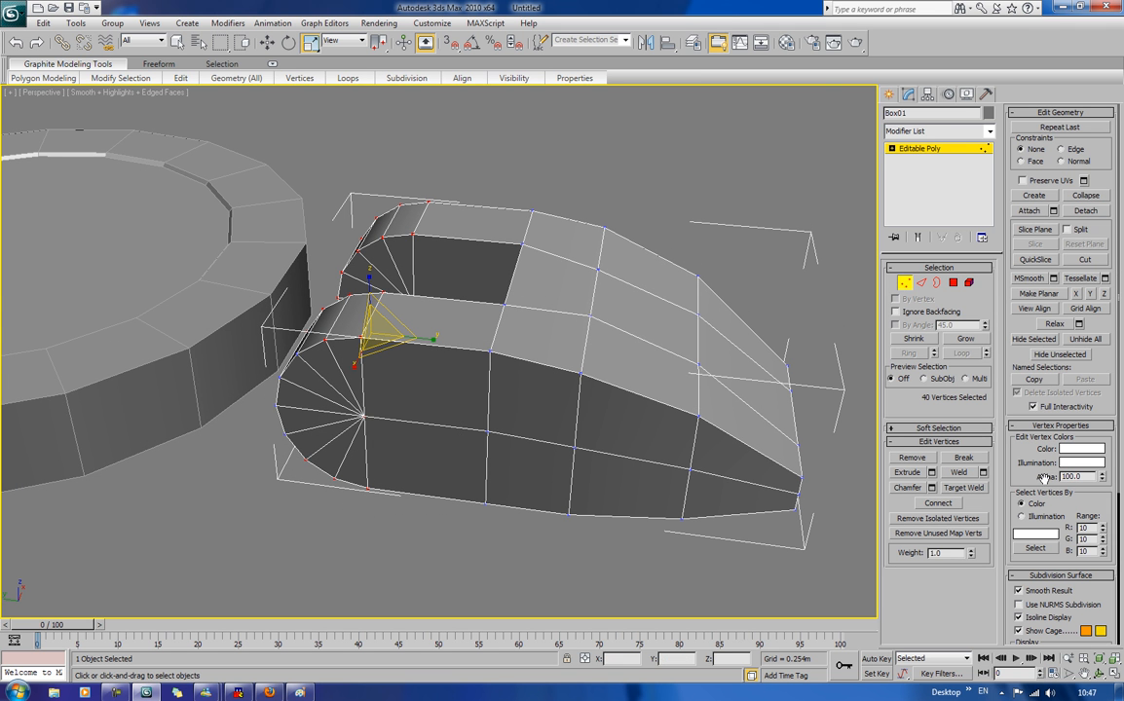
pyautogui.click(983, 473)
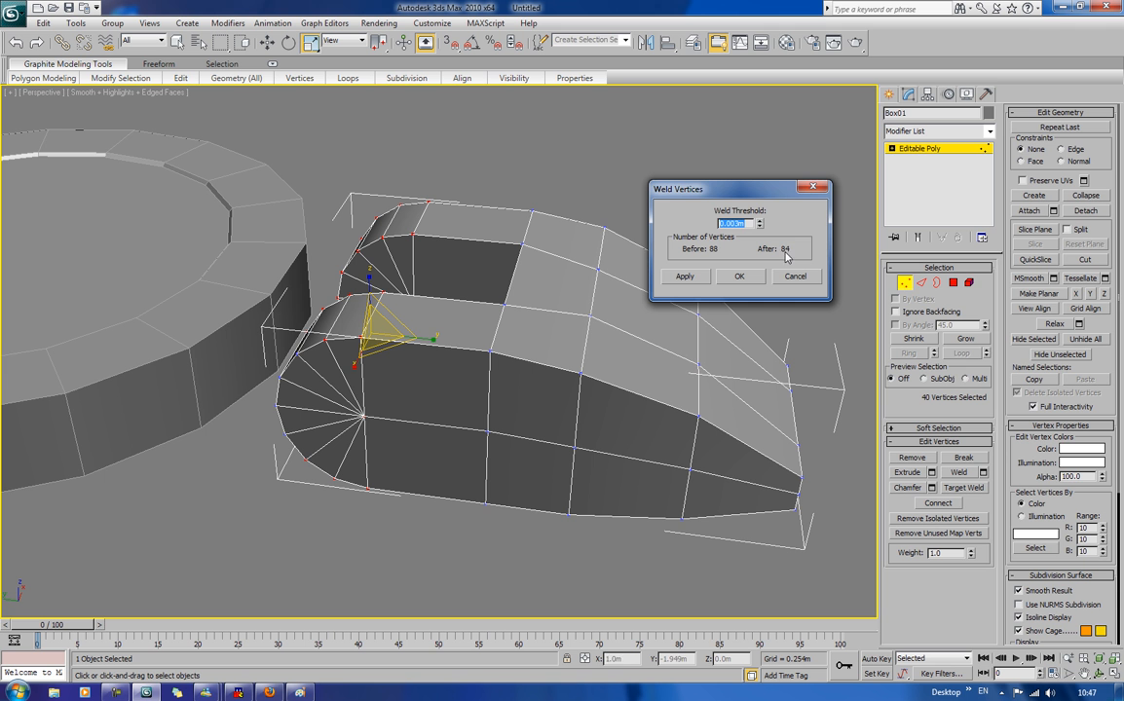
pyautogui.click(747, 283)
pyautogui.click(672, 123)
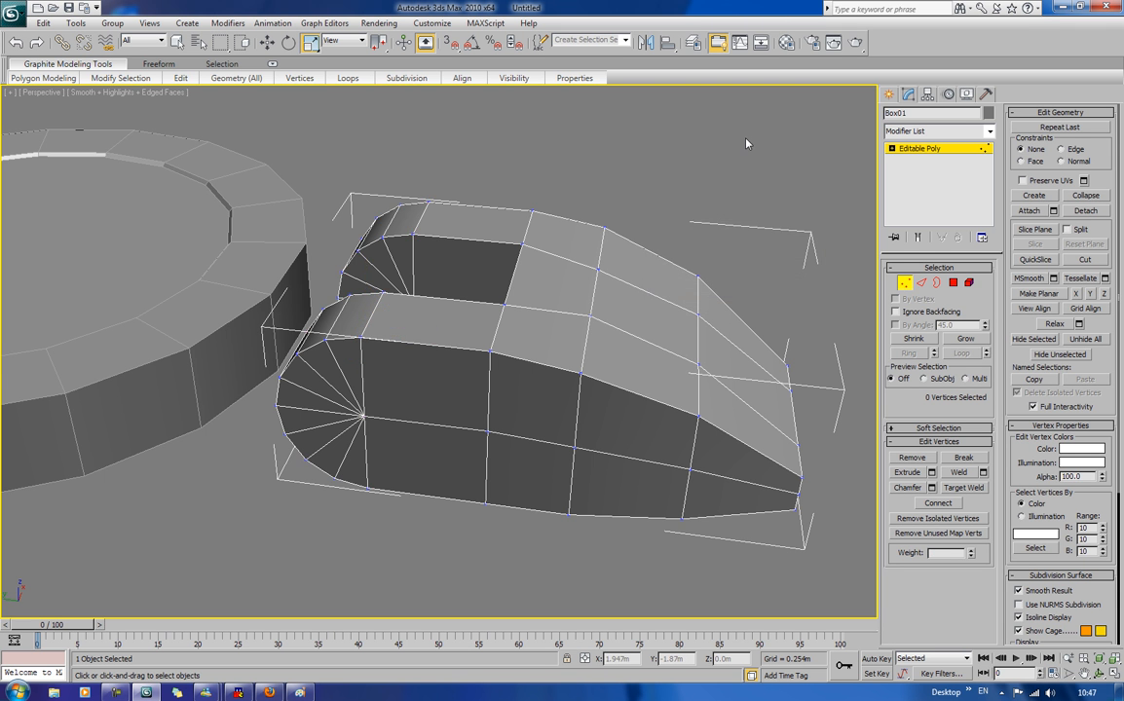
# Step: Select all polygons on the inner side of one prong, including the fan of triangles on its rounded end
pyautogui.scroll(-4, 589, 293)
pyautogui.keyDown('alt'); pyautogui.moveTo(585, 308); pyautogui.dragTo(622, 299, button='middle'); pyautogui.keyUp('alt')
pyautogui.scroll(3, 622, 299)
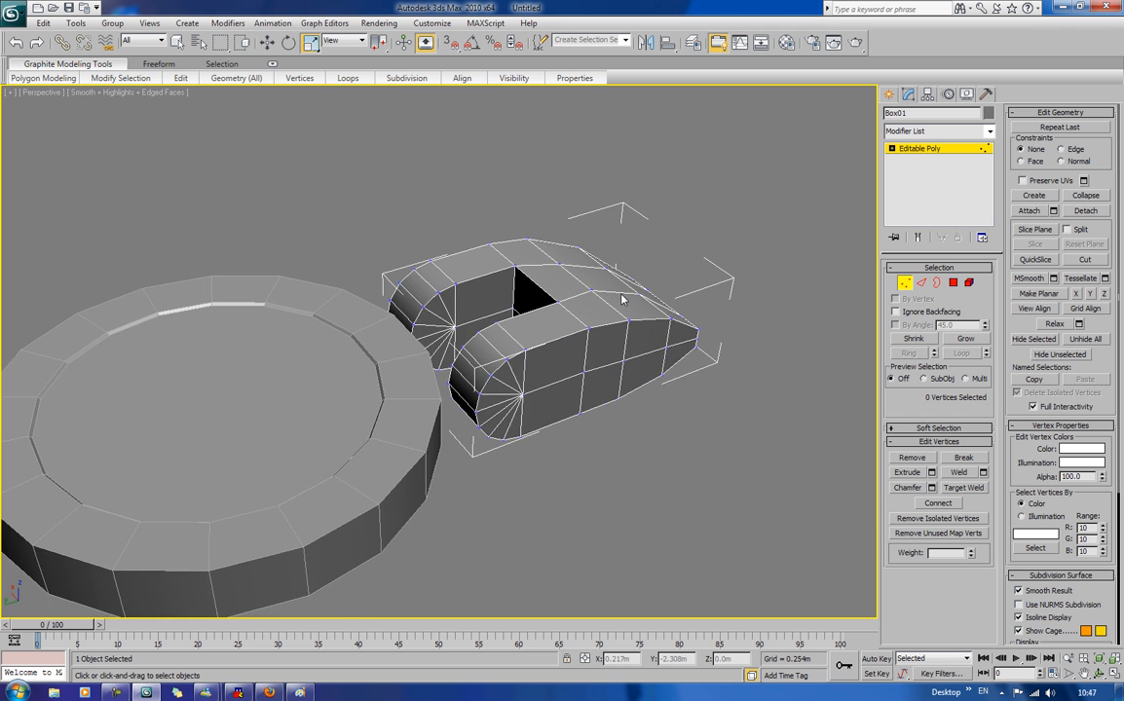
pyautogui.scroll(5, 622, 299)
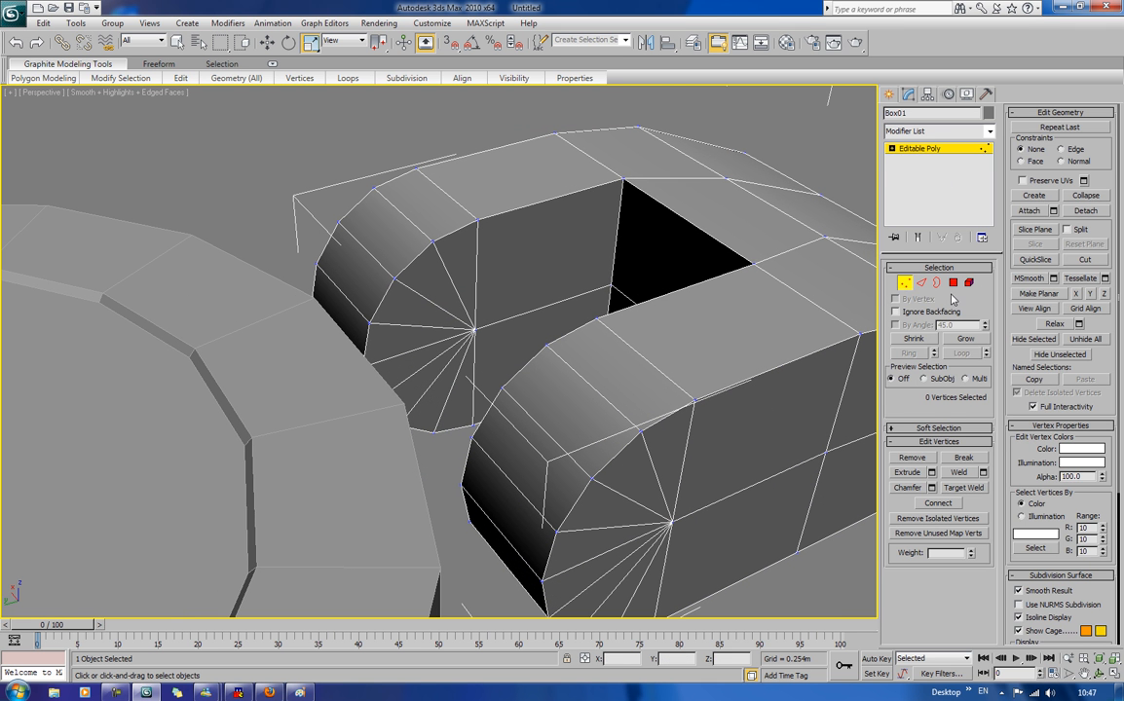
pyautogui.click(952, 283)
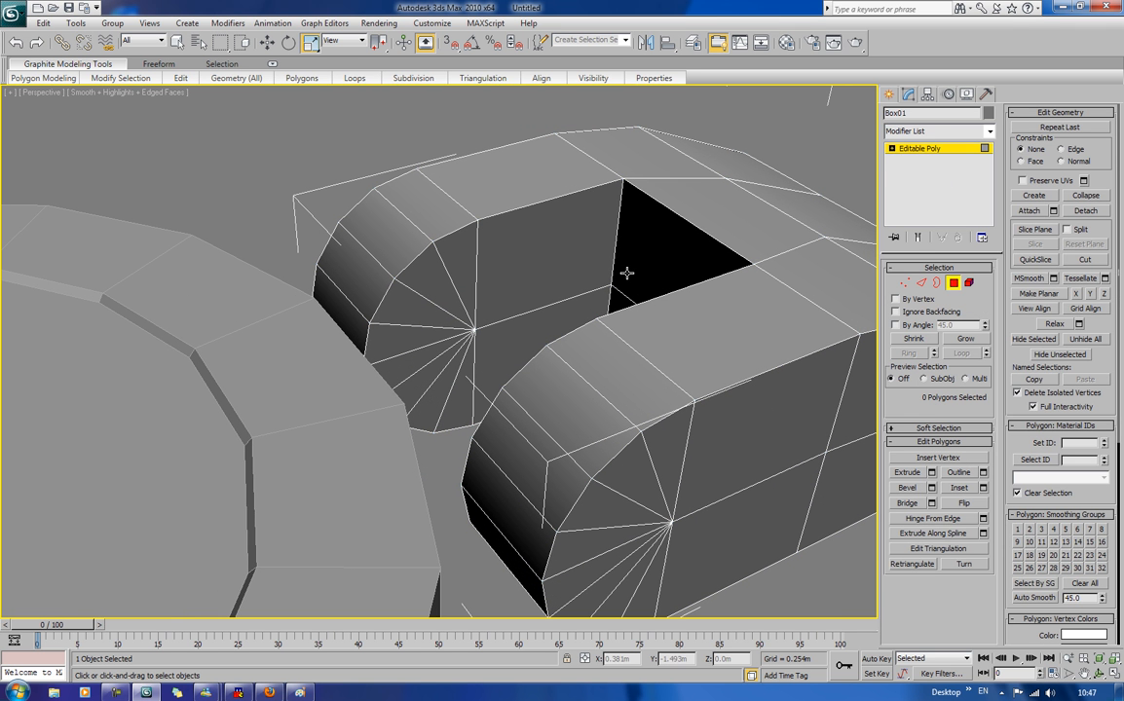
pyautogui.click(551, 279)
pyautogui.keyDown('ctrl'); pyautogui.click(475, 384); pyautogui.keyUp('ctrl')
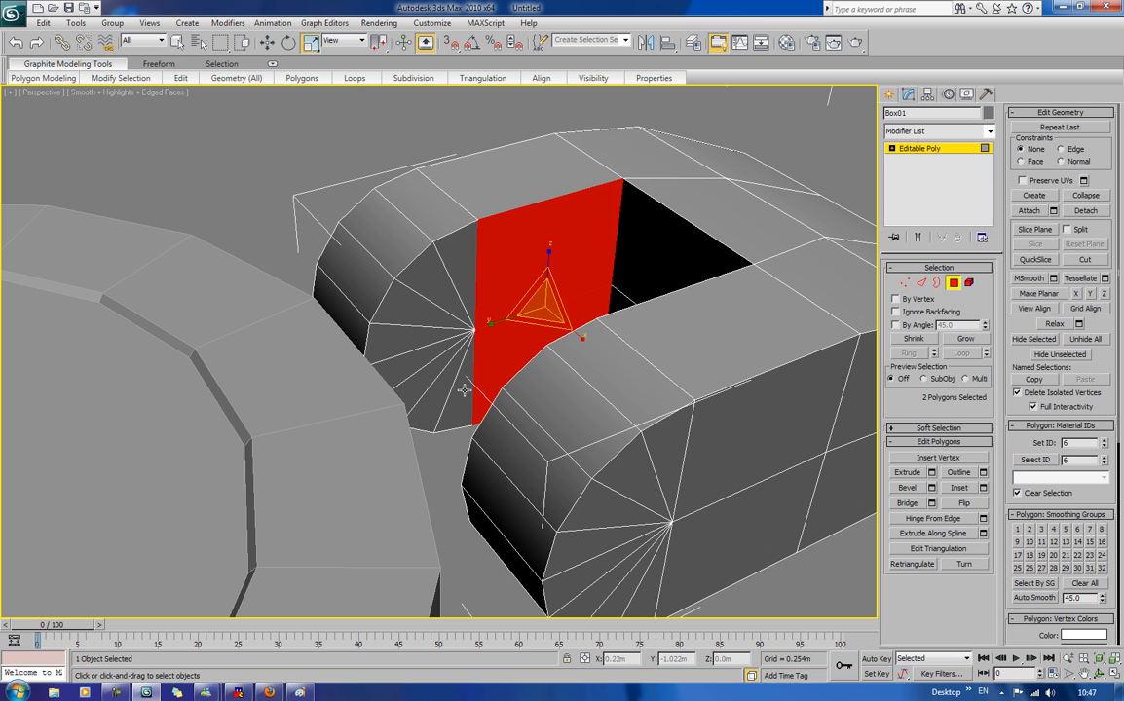
pyautogui.press('q')
pyautogui.keyDown('ctrl'); pyautogui.click(464, 389); pyautogui.keyUp('ctrl')
pyautogui.keyDown('ctrl'); pyautogui.click(449, 379); pyautogui.keyUp('ctrl')
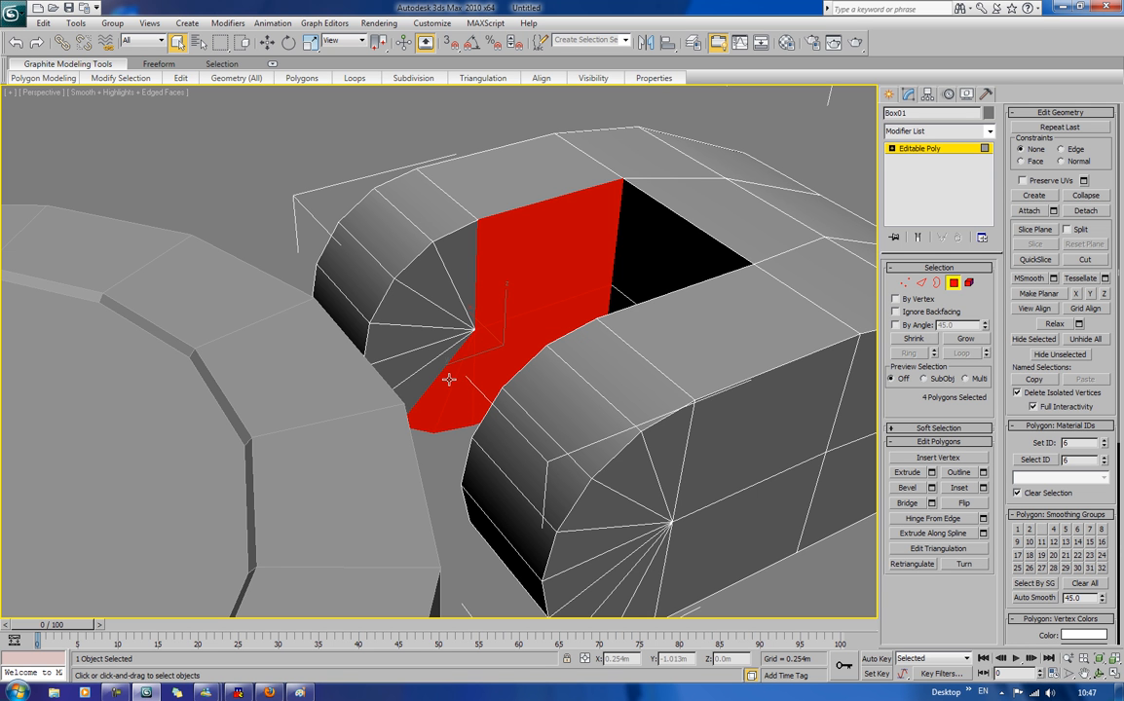
pyautogui.keyDown('ctrl'); pyautogui.click(438, 365); pyautogui.keyUp('ctrl')
pyautogui.keyDown('ctrl'); pyautogui.click(429, 348); pyautogui.keyUp('ctrl')
pyautogui.keyDown('ctrl'); pyautogui.click(427, 335); pyautogui.keyUp('ctrl')
pyautogui.keyDown('ctrl'); pyautogui.click(431, 300); pyautogui.keyUp('ctrl')
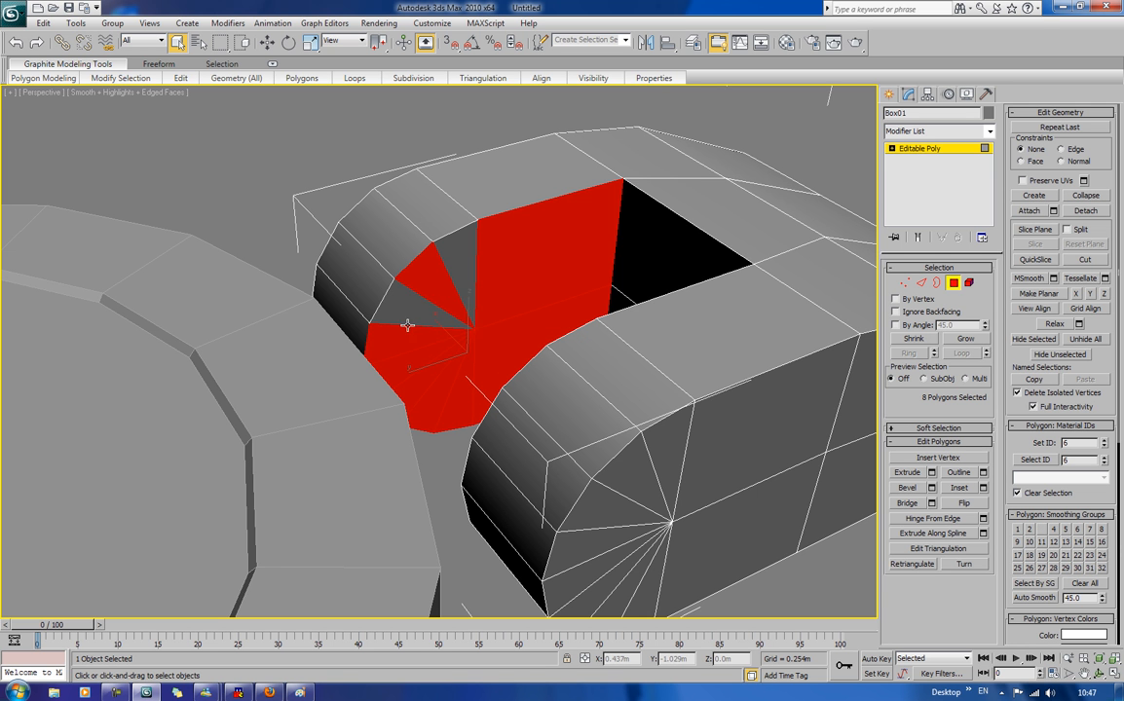
pyautogui.keyDown('ctrl'); pyautogui.click(419, 313); pyautogui.keyUp('ctrl')
pyautogui.keyDown('ctrl'); pyautogui.click(454, 269); pyautogui.keyUp('ctrl')
# Step: Add all inner side polygons of the opposite prong, including its rounded end's triangle fan, to the selection
pyautogui.keyDown('alt'); pyautogui.moveTo(470, 269); pyautogui.dragTo(582, 291, button='middle'); pyautogui.keyUp('alt')
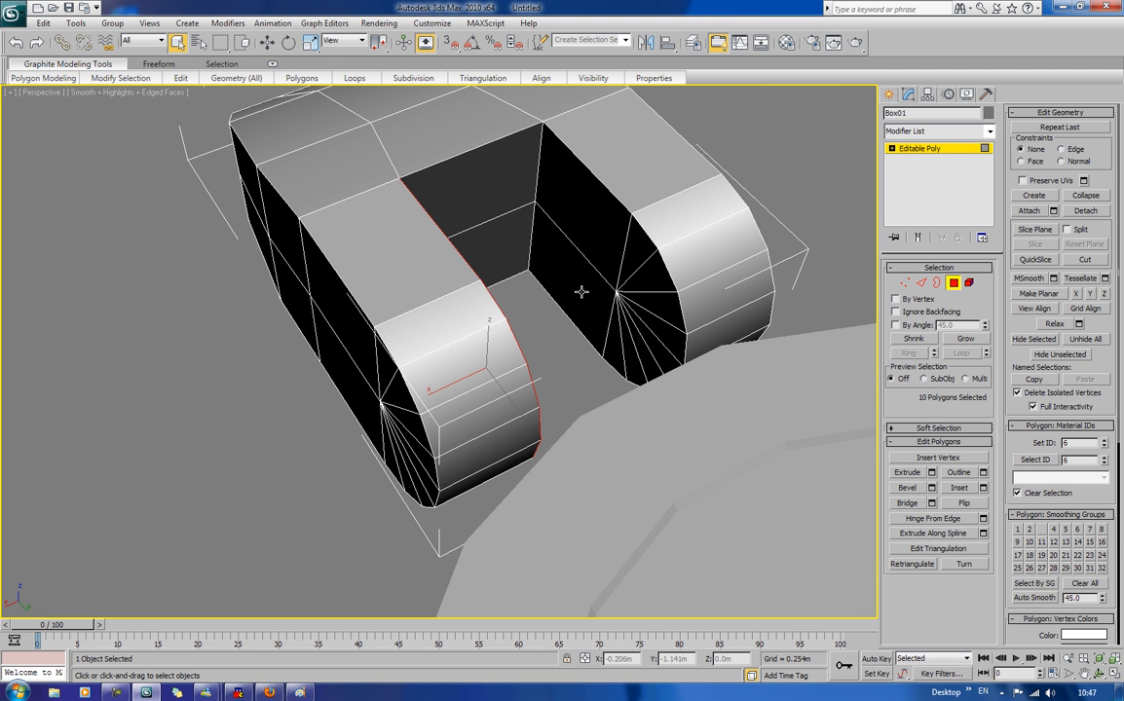
pyautogui.keyDown('ctrl'); pyautogui.click(589, 273); pyautogui.keyUp('ctrl')
pyautogui.keyDown('ctrl'); pyautogui.click(609, 245); pyautogui.keyUp('ctrl')
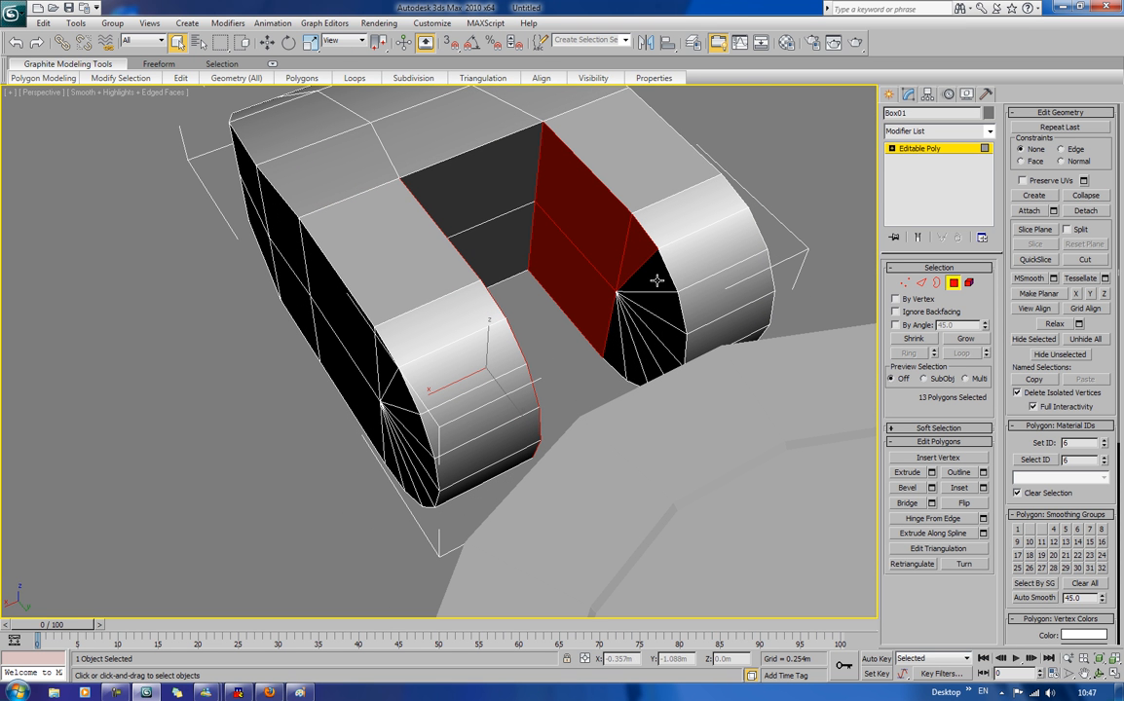
pyautogui.keyDown('ctrl'); pyautogui.click(658, 282); pyautogui.keyUp('ctrl')
pyautogui.keyDown('ctrl'); pyautogui.click(661, 304); pyautogui.keyUp('ctrl')
pyautogui.keyDown('ctrl'); pyautogui.click(664, 323); pyautogui.keyUp('ctrl')
pyautogui.keyDown('ctrl'); pyautogui.click(657, 344); pyautogui.keyUp('ctrl')
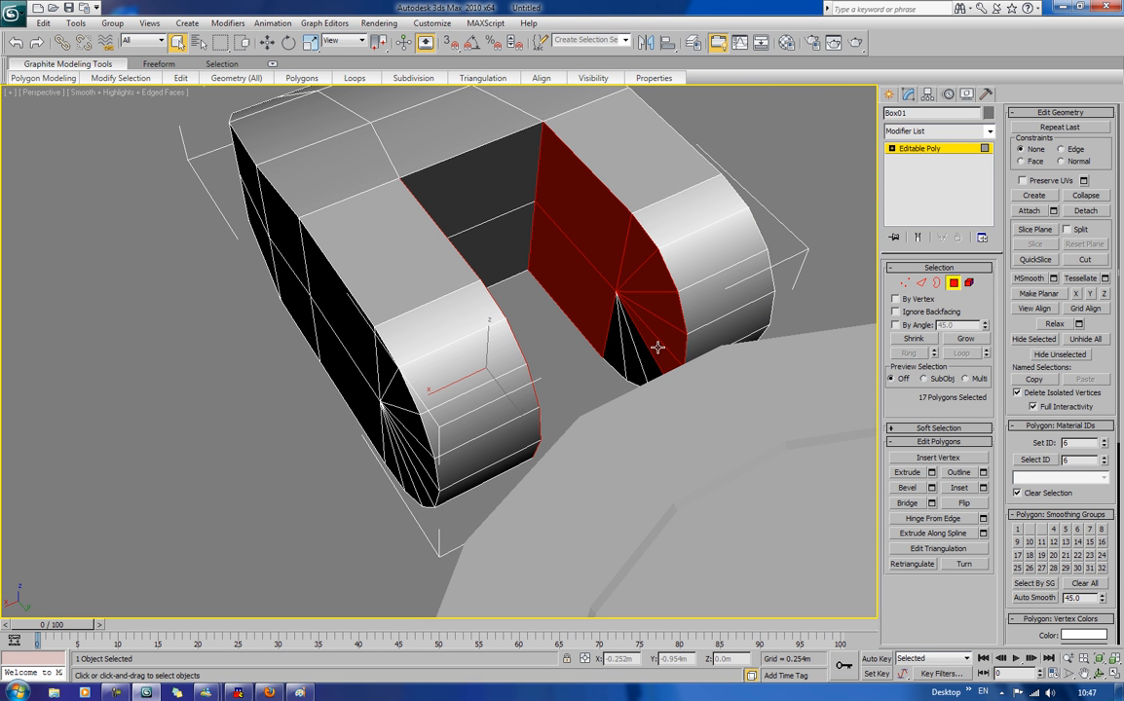
pyautogui.keyDown('ctrl'); pyautogui.click(645, 364); pyautogui.keyUp('ctrl')
pyautogui.keyDown('ctrl'); pyautogui.click(631, 366); pyautogui.keyUp('ctrl')
pyautogui.keyDown('ctrl'); pyautogui.click(617, 346); pyautogui.keyUp('ctrl')
pyautogui.keyDown('alt'); pyautogui.moveTo(617, 346); pyautogui.dragTo(516, 243, button='middle'); pyautogui.keyUp('alt')
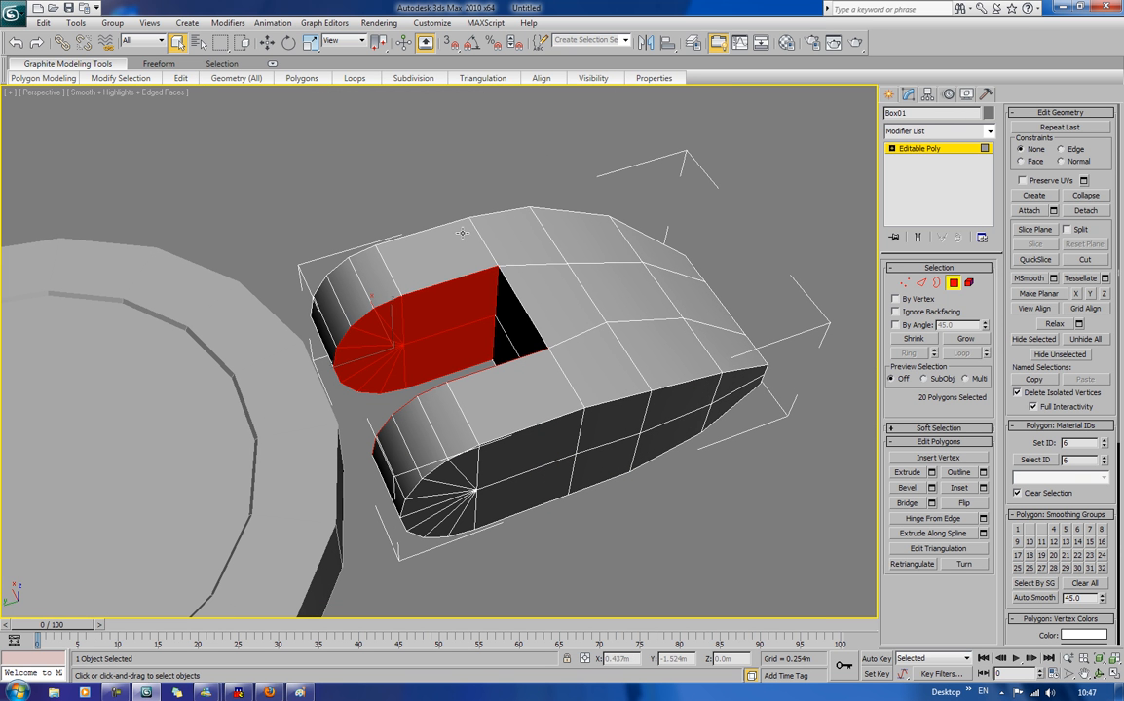
# Step: Rotate a copy of the selected inner faces to point backward with angle snap, cloning it to a new object named Toe_Connect_Pin_01
pyautogui.click(289, 43)
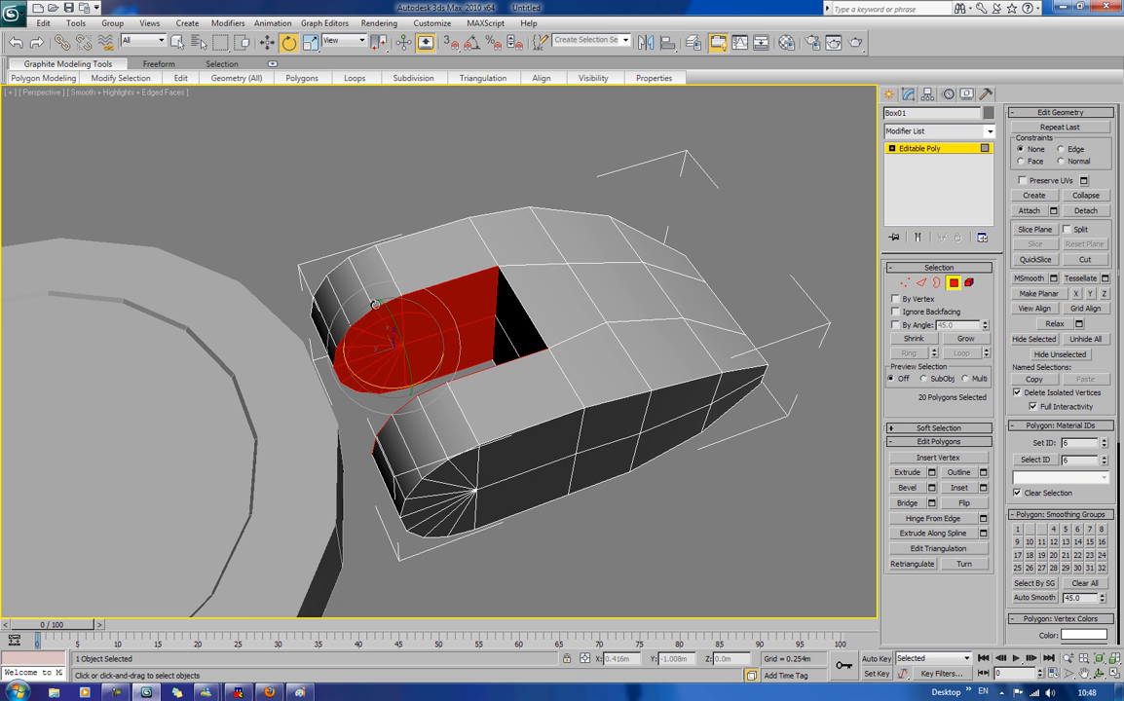
pyautogui.press('a')
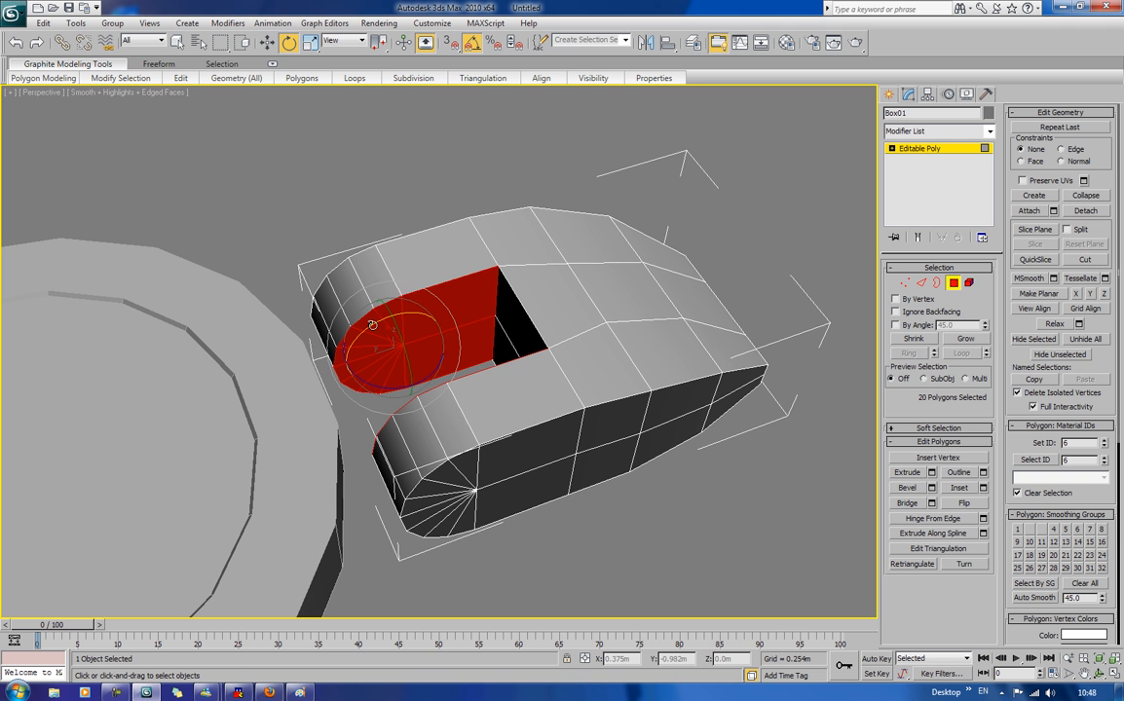
pyautogui.moveTo(371, 324)
pyautogui.mouseDown()
pyautogui.moveTo(327, 294)
pyautogui.moveTo(298, 342)
pyautogui.moveTo(339, 454)
pyautogui.moveTo(331, 469)
pyautogui.moveTo(298, 459)
pyautogui.moveTo(329, 514)
pyautogui.moveTo(447, 441)
pyautogui.mouseUp()
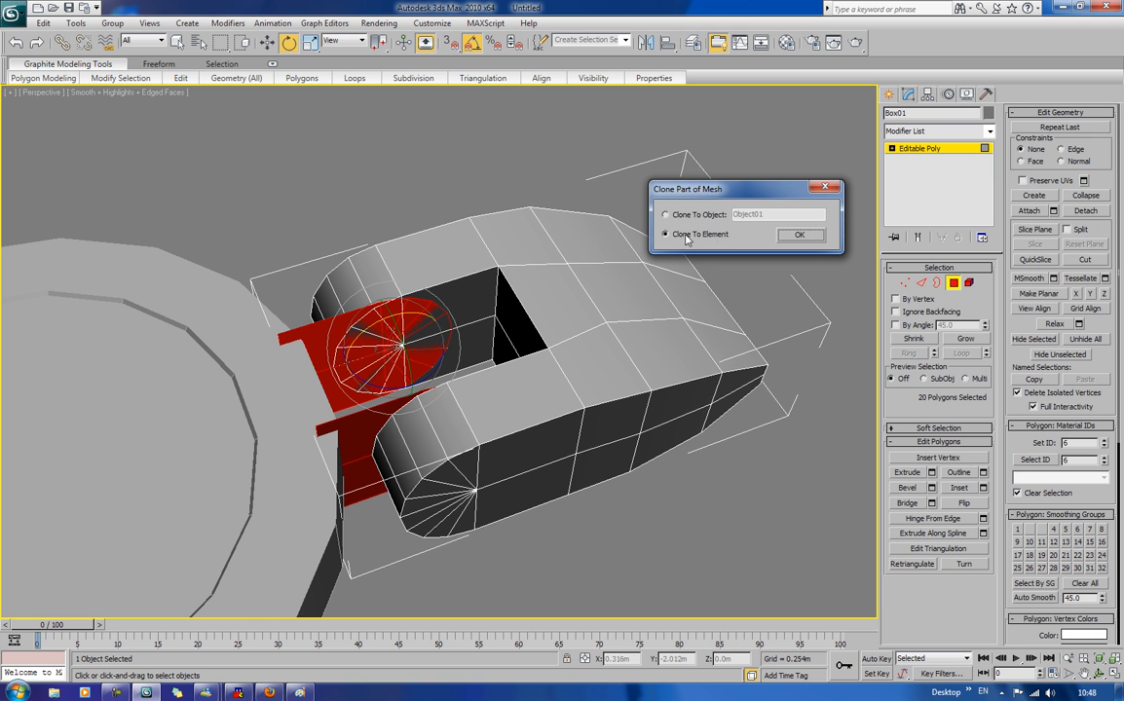
pyautogui.click(666, 214)
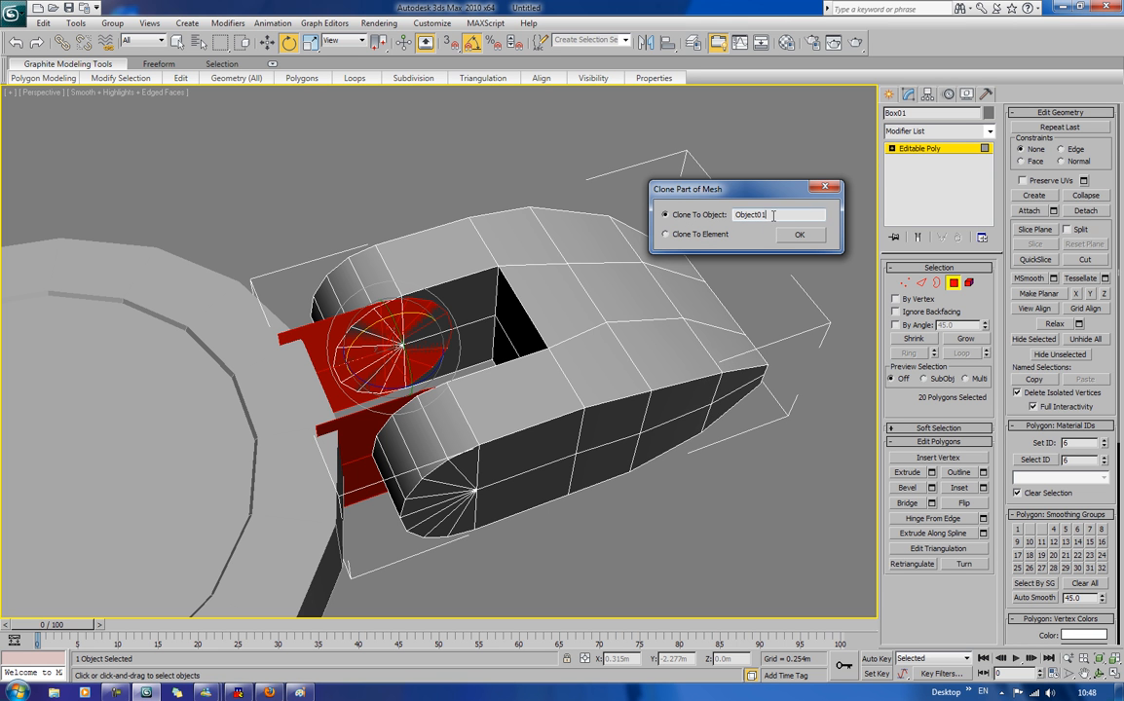
pyautogui.doubleClick(771, 214)
pyautogui.write('Toe_Connect_Pin_')
pyautogui.press('Return')
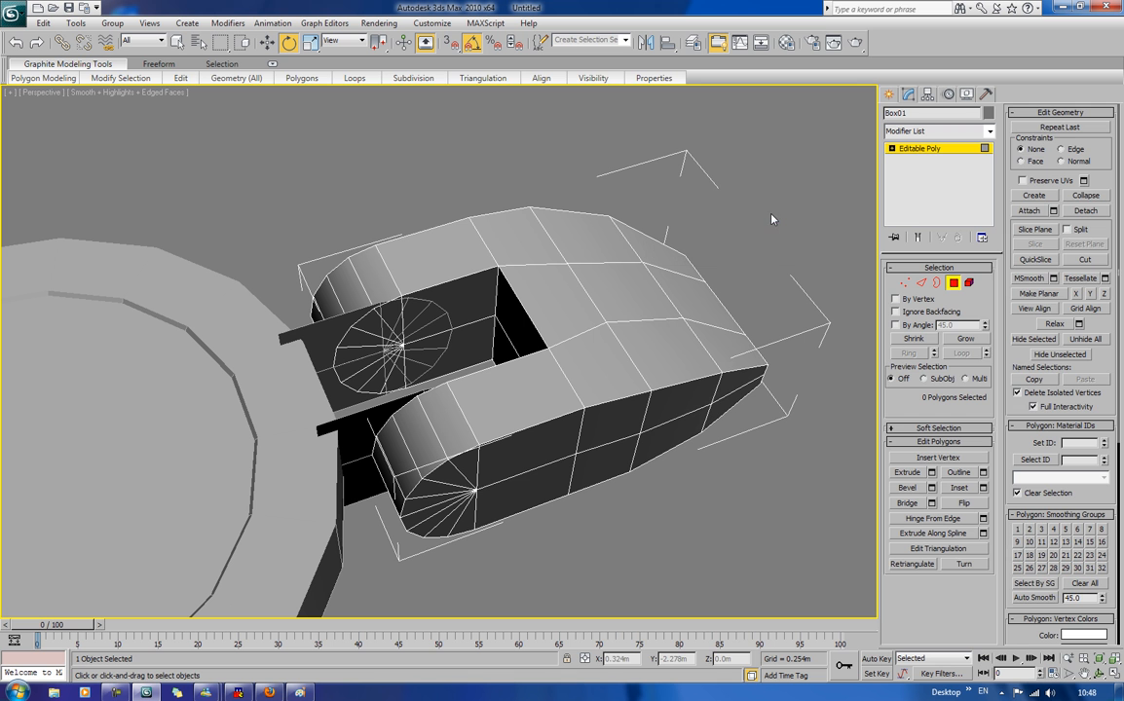
# Step: Leave polygon editing and rename the toe object as Toe_01
pyautogui.click(953, 282)
pyautogui.click(694, 115)
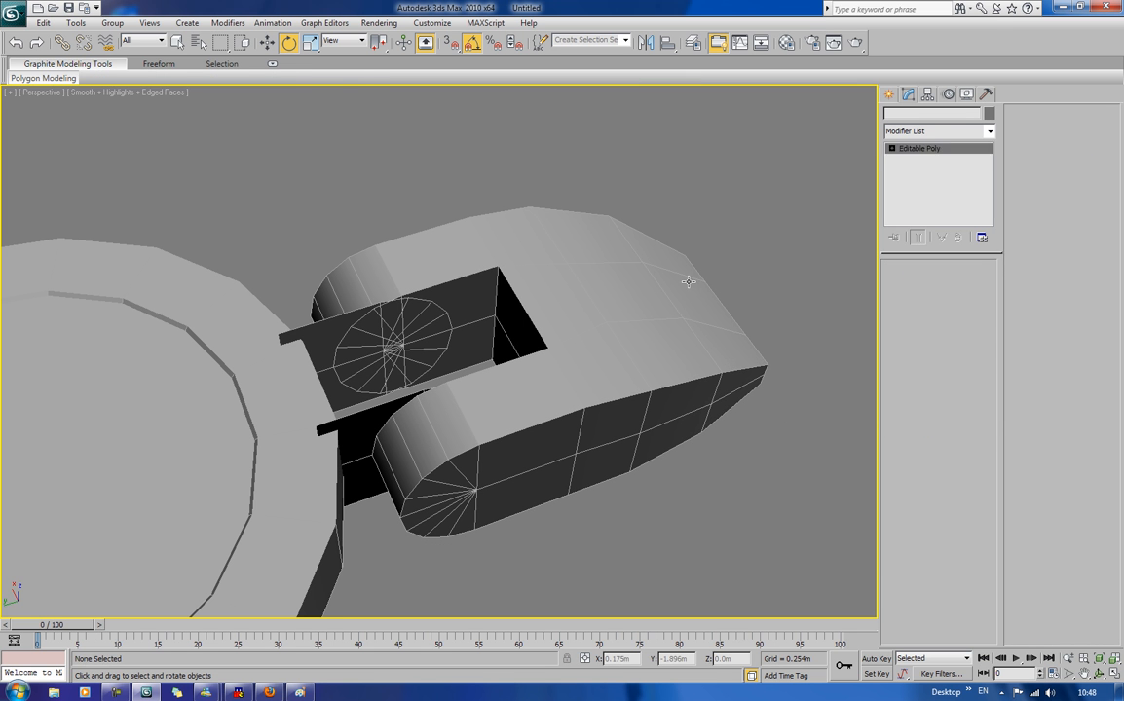
pyautogui.click(693, 276)
pyautogui.doubleClick(909, 113)
pyautogui.write('Toe_01')
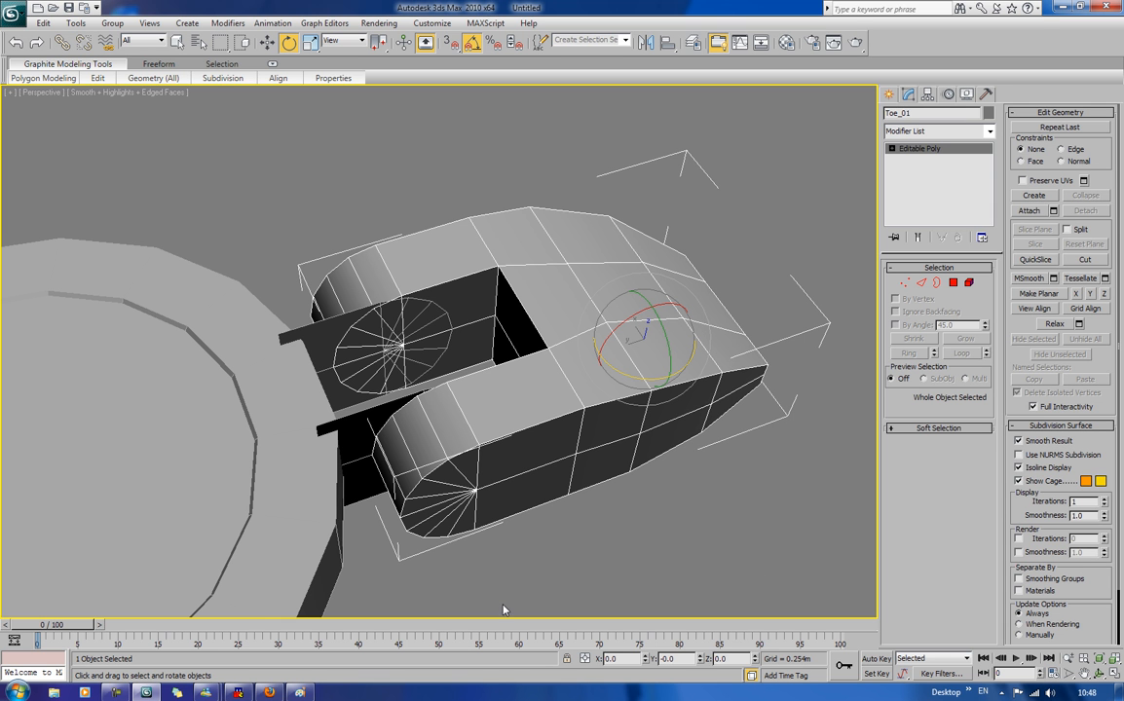
# Step: Flip the normals of both elements of the Toe_Connect_Pin_01 object
pyautogui.keyDown('alt'); pyautogui.moveTo(495, 597); pyautogui.dragTo(450, 521, button='middle'); pyautogui.keyUp('alt')
pyautogui.click(526, 226)
pyautogui.keyDown('alt'); pyautogui.moveTo(524, 226); pyautogui.dragTo(526, 253, button='middle'); pyautogui.keyUp('alt')
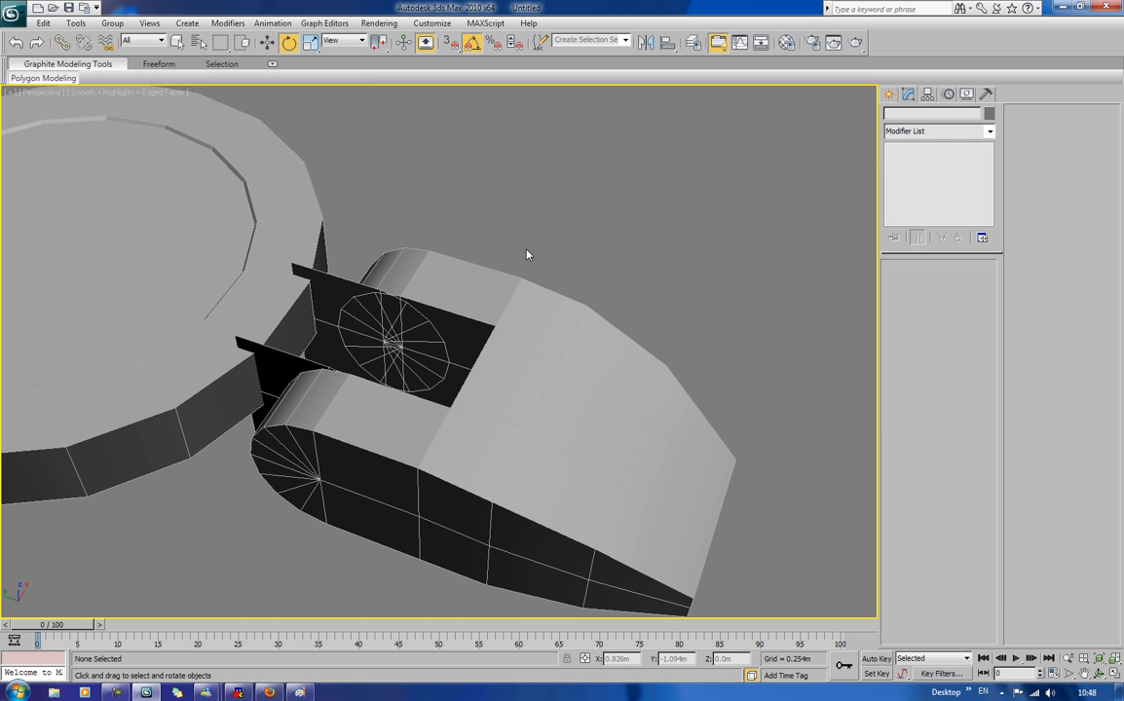
pyautogui.click(297, 365)
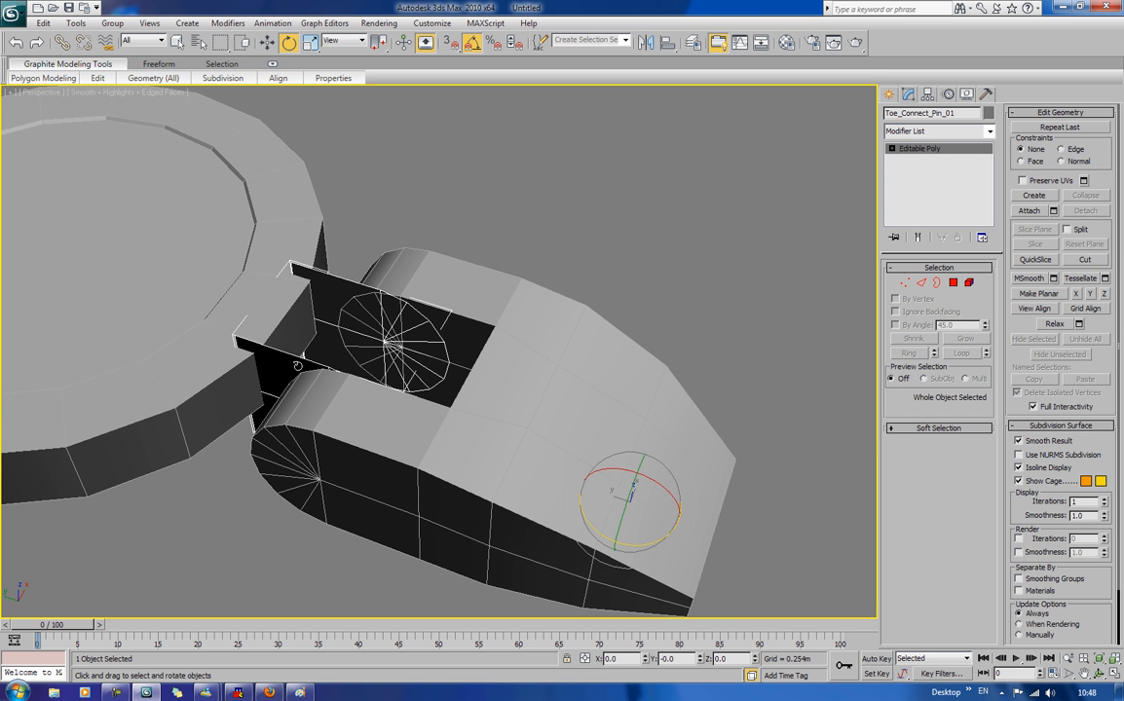
pyautogui.click(968, 282)
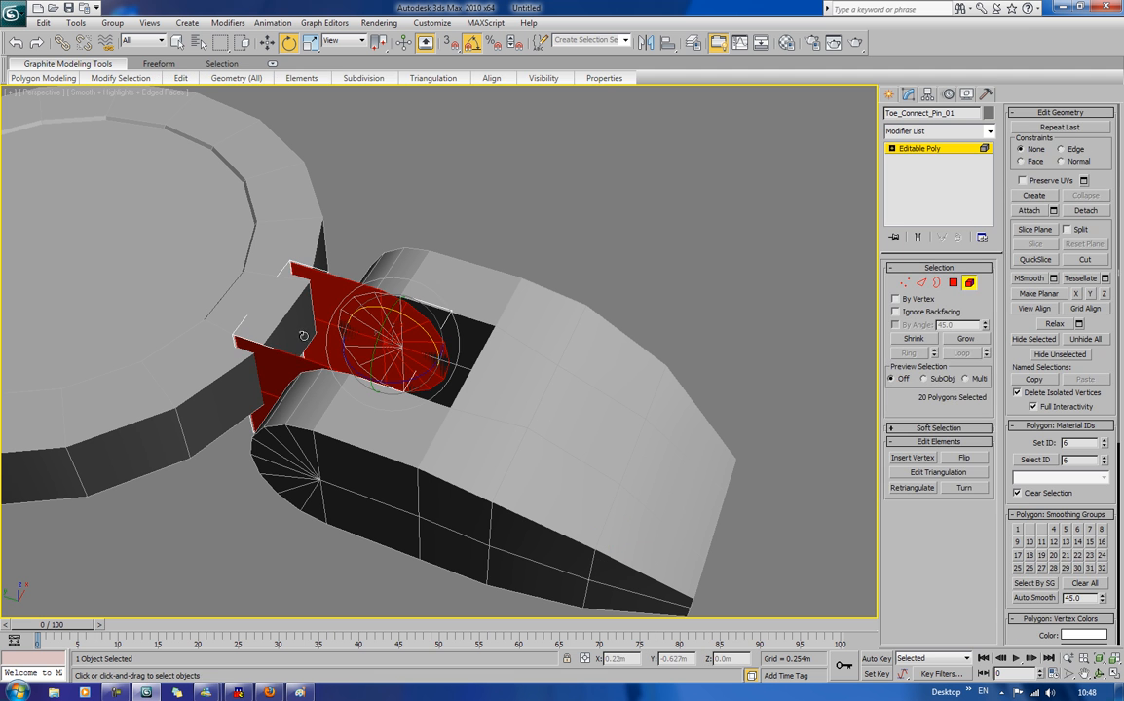
pyautogui.click(968, 459)
# Step: Try to cap the open borders around both side pieces of Toe_Connect_Pin_01
pyautogui.press('3')
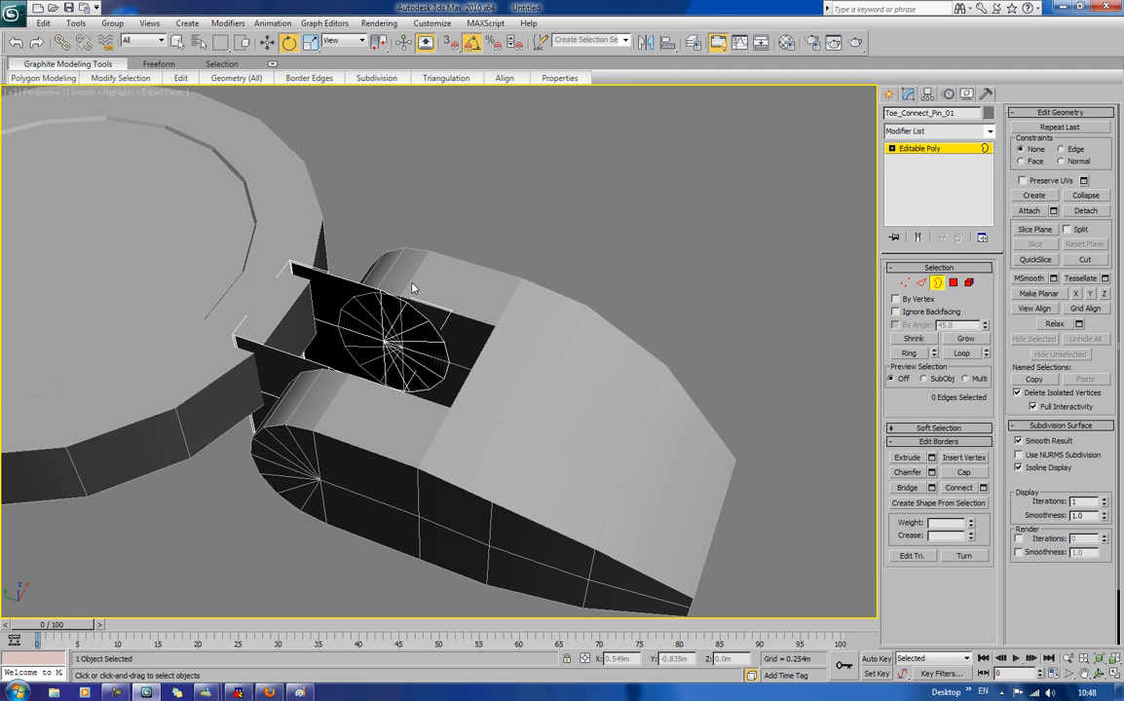
pyautogui.click(265, 326)
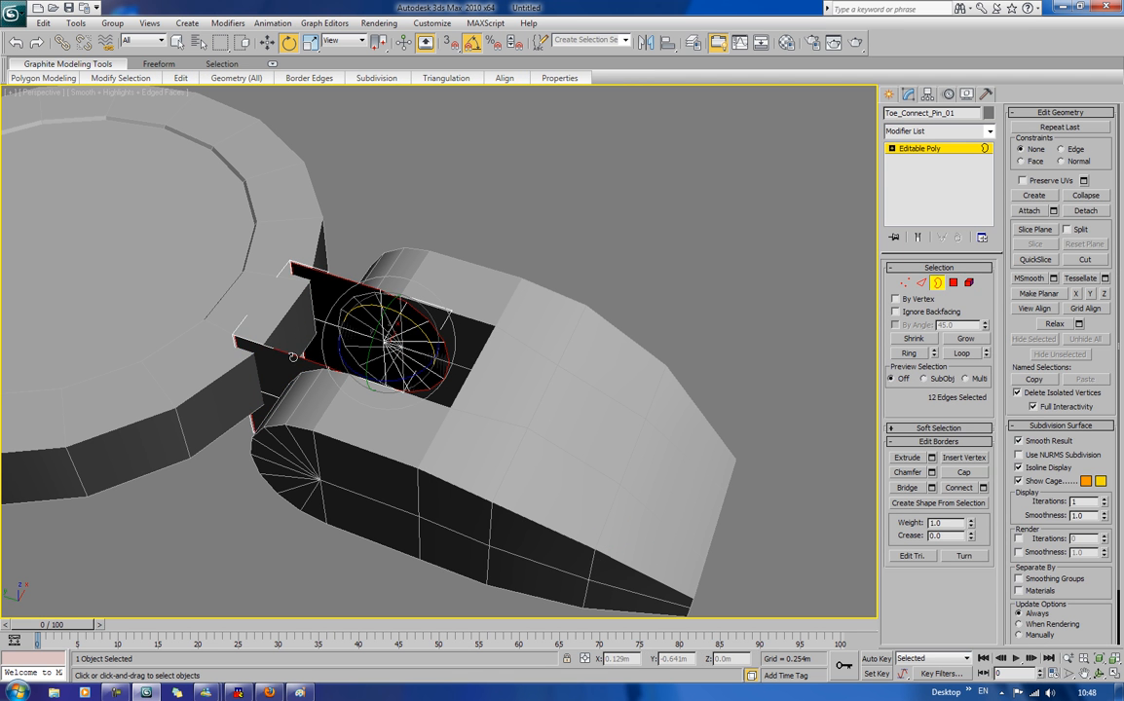
pyautogui.keyDown('alt'); pyautogui.moveTo(322, 313); pyautogui.dragTo(370, 311, button='middle'); pyautogui.keyUp('alt')
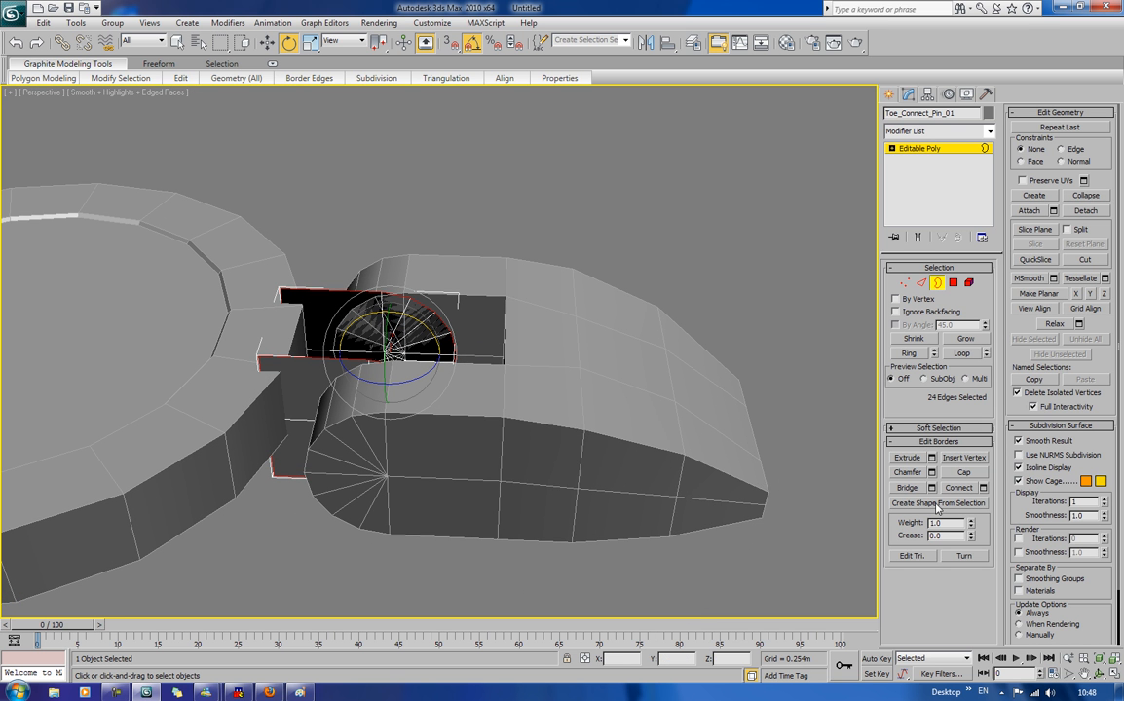
pyautogui.click(954, 473)
pyautogui.keyDown('alt'); pyautogui.moveTo(564, 171); pyautogui.dragTo(632, 151, button='middle'); pyautogui.keyUp('alt')
pyautogui.click(634, 196)
pyautogui.scroll(4, 631, 152)
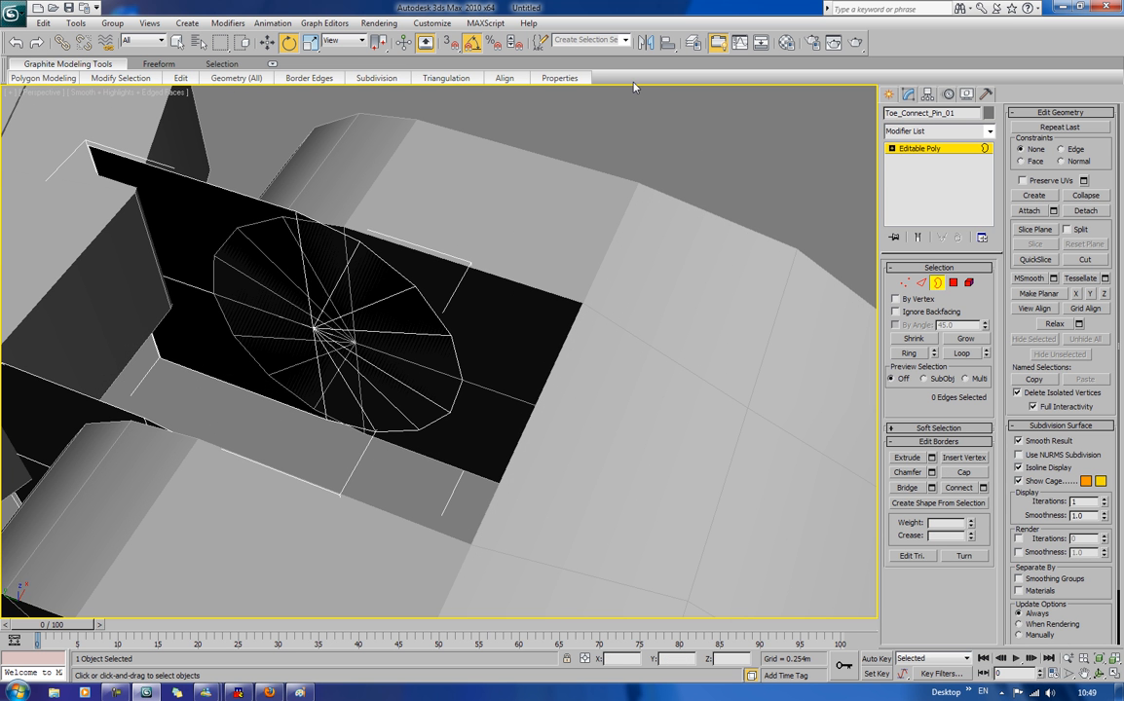
pyautogui.moveTo(652, 88)
pyautogui.keyDown('alt'); pyautogui.mouseDown(button='middle')
pyautogui.moveTo(640, 107)
pyautogui.moveTo(647, 102)
pyautogui.mouseUp(button='middle'); pyautogui.keyUp('alt')
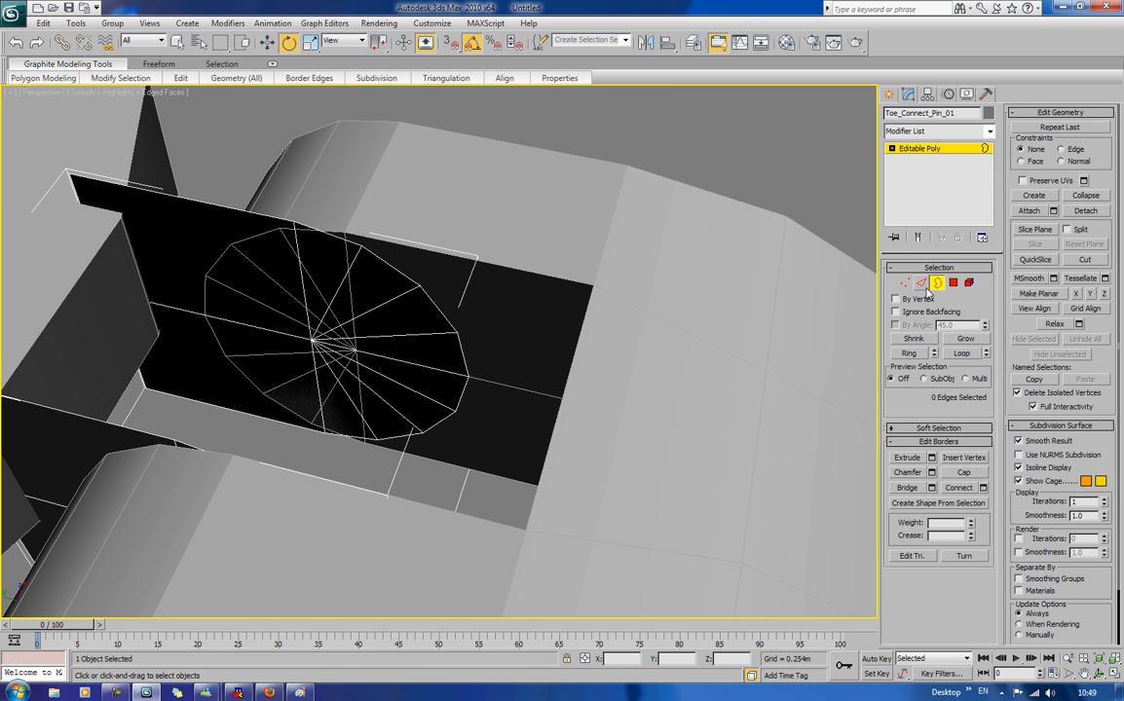
# Step: Leave border editing and move the whole Toe_Connect_Pin_01 object toward the toe along the Y axis to about Y -1.723 m
pyautogui.click(935, 283)
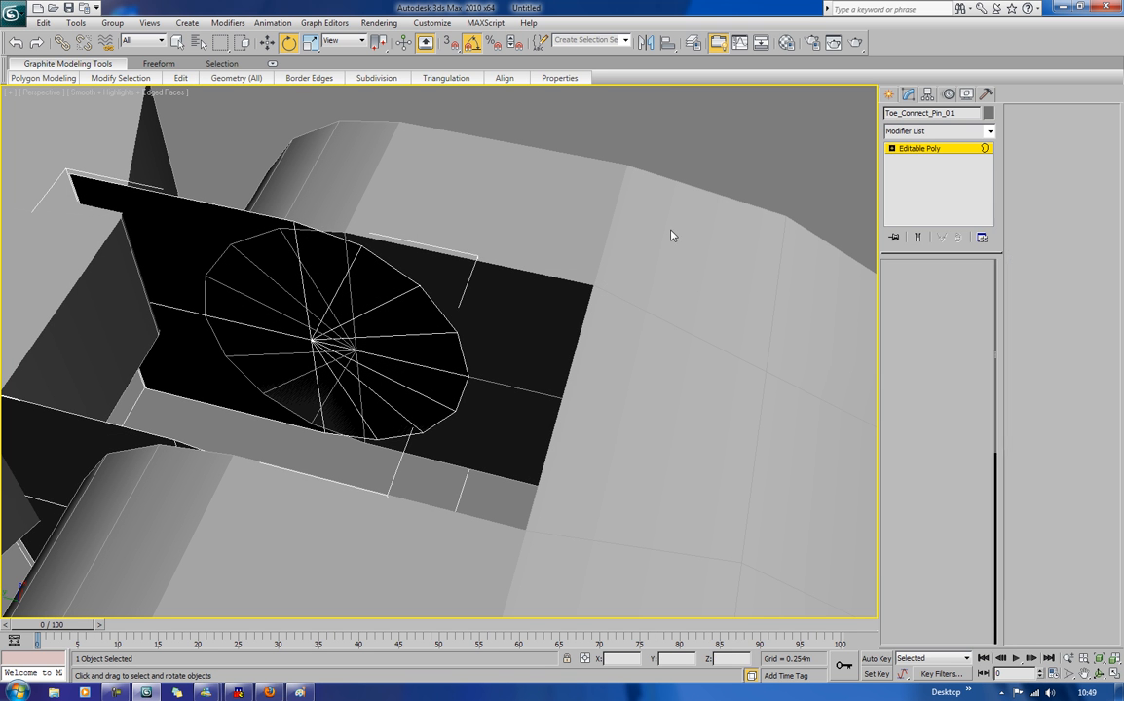
pyautogui.click(267, 46)
pyautogui.click(222, 182)
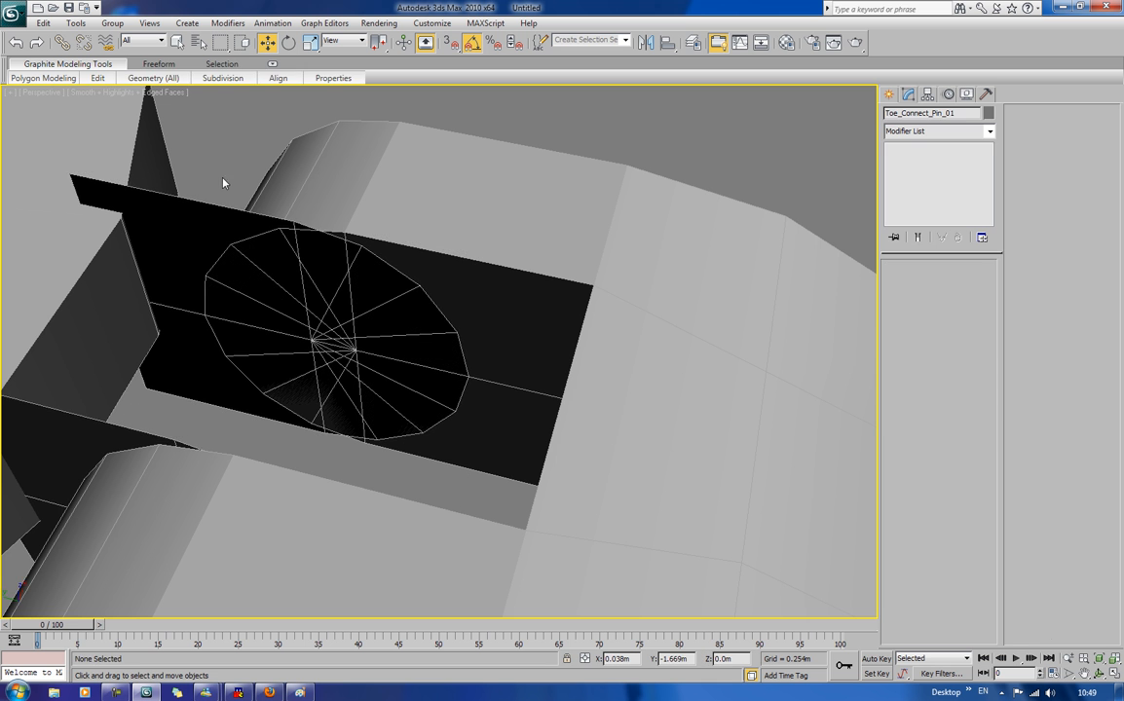
pyautogui.click(210, 209)
pyautogui.moveTo(274, 383); pyautogui.dragTo(394, 391, button='middle')
pyautogui.scroll(-2, 393, 392)
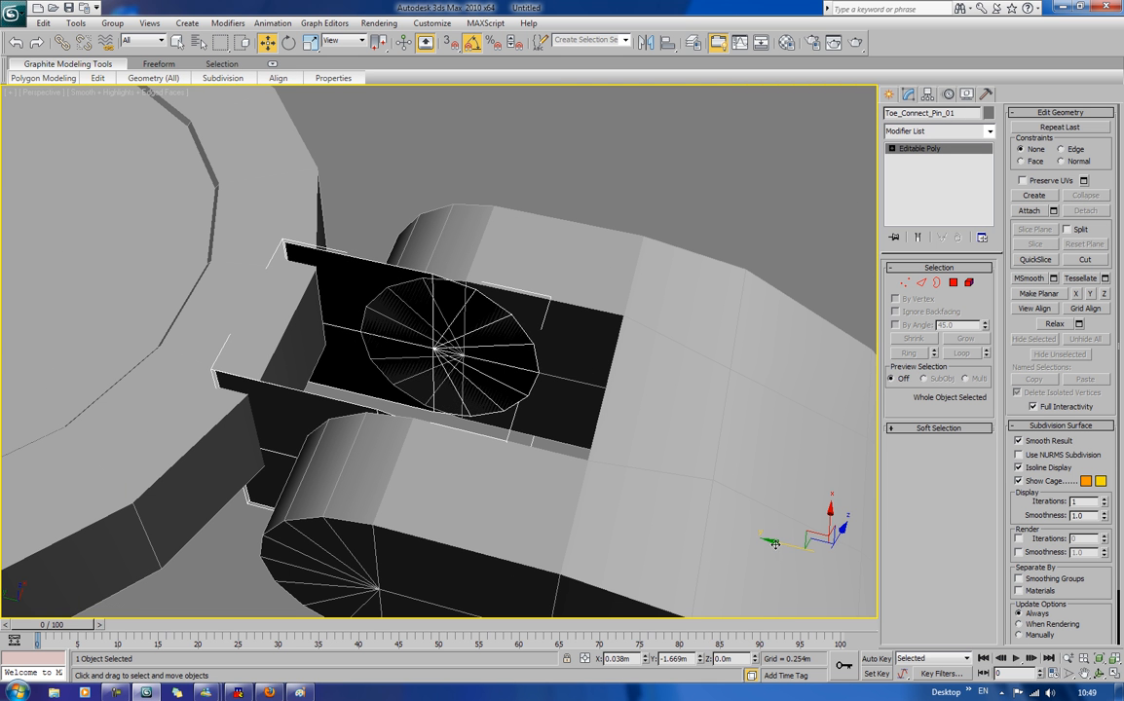
pyautogui.moveTo(772, 546); pyautogui.dragTo(807, 564)
pyautogui.click(716, 150)
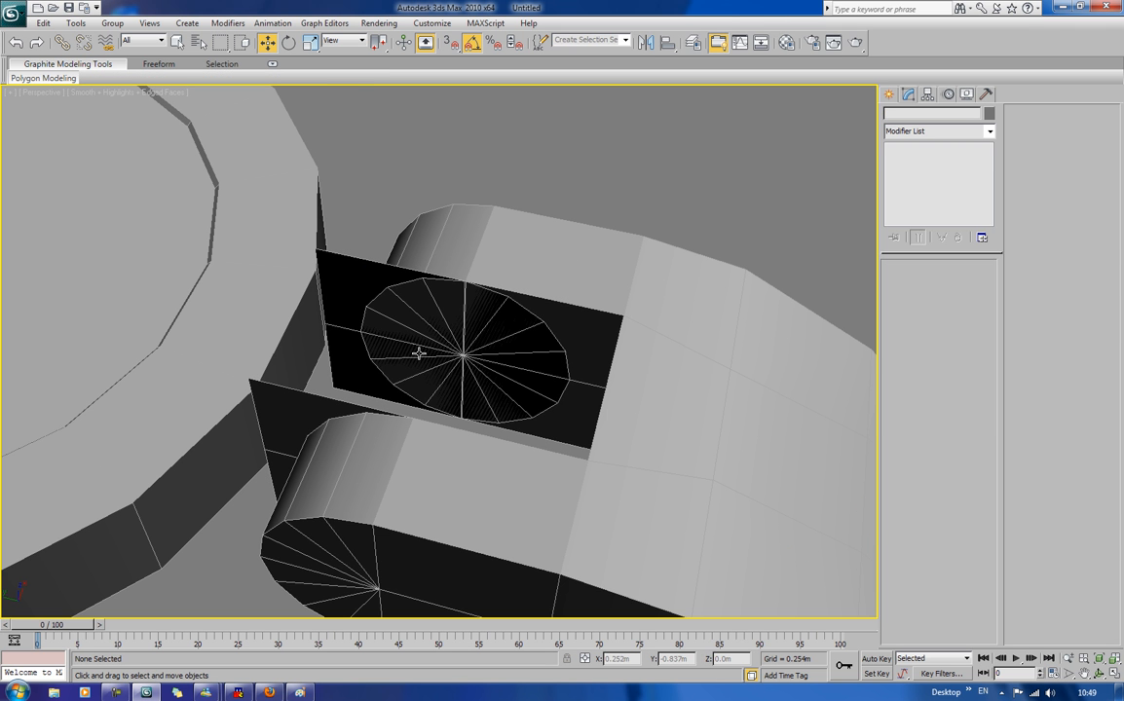
# Step: Select the open borders of both side pieces of Toe_Connect_Pin_01 and bridge them together
pyautogui.click(389, 290)
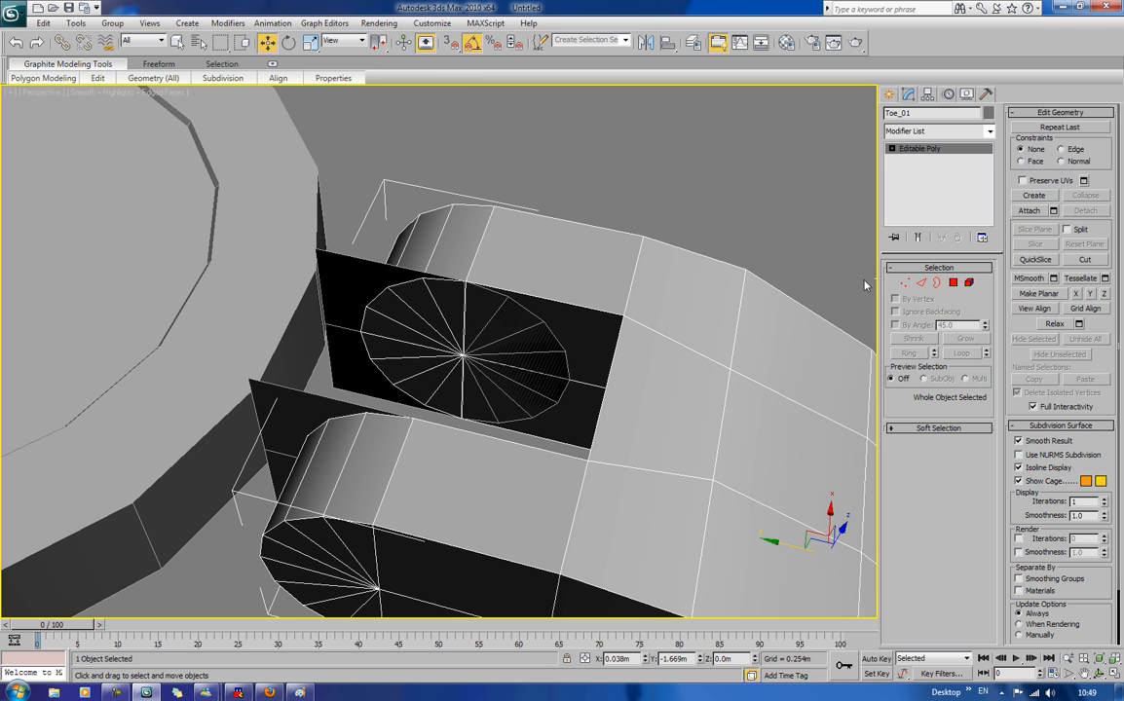
pyautogui.click(354, 258)
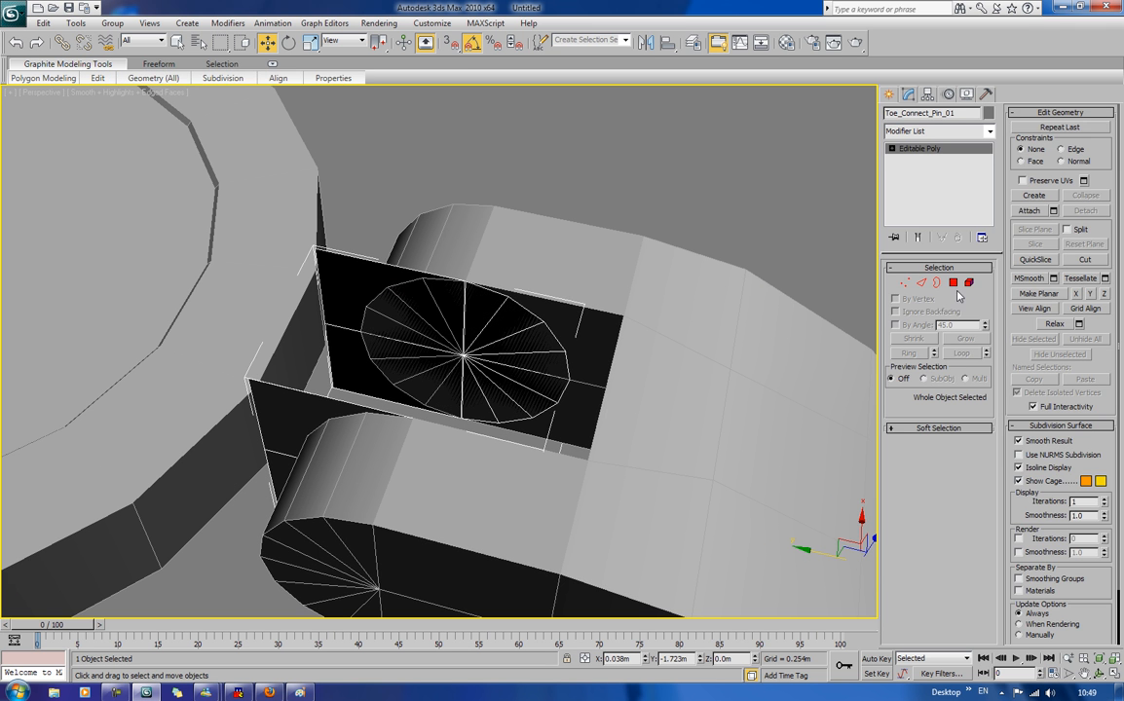
pyautogui.click(936, 282)
pyautogui.click(309, 322)
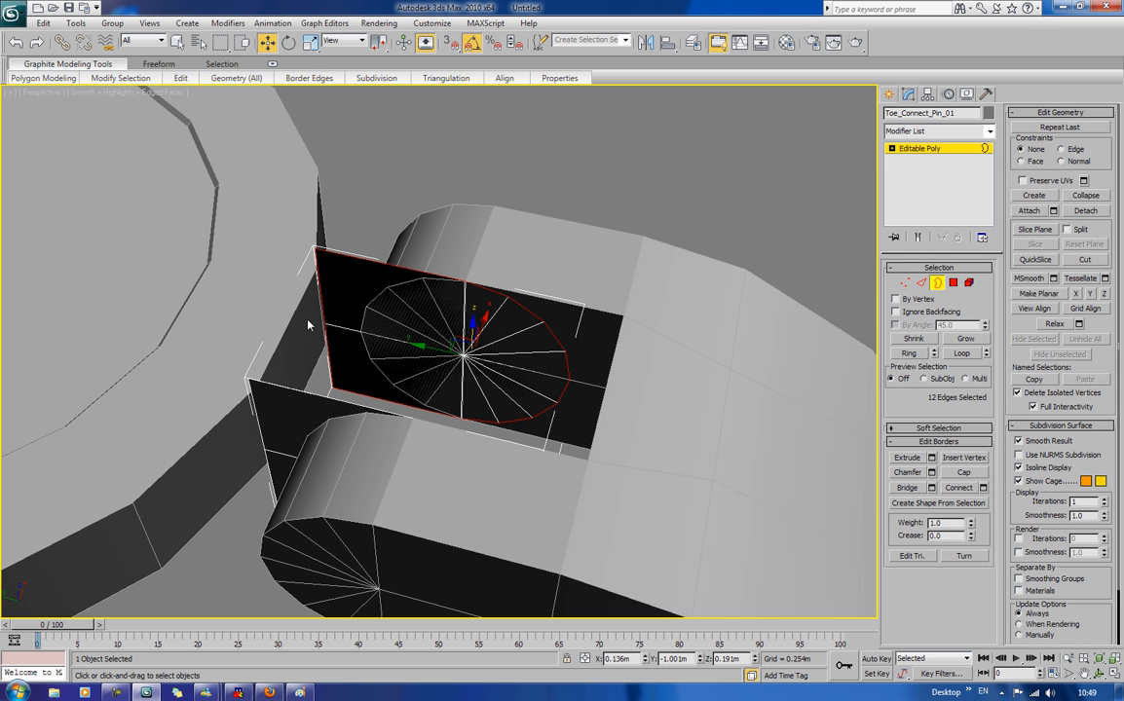
pyautogui.keyDown('ctrl'); pyautogui.click(246, 365); pyautogui.keyUp('ctrl')
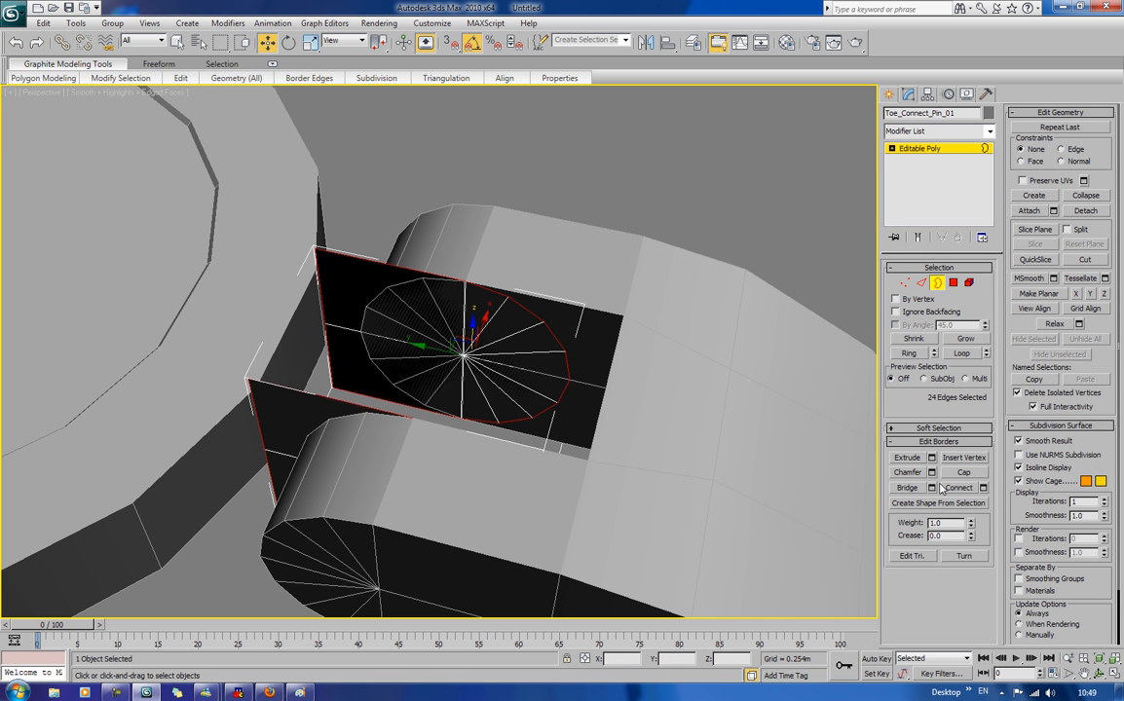
pyautogui.click(907, 487)
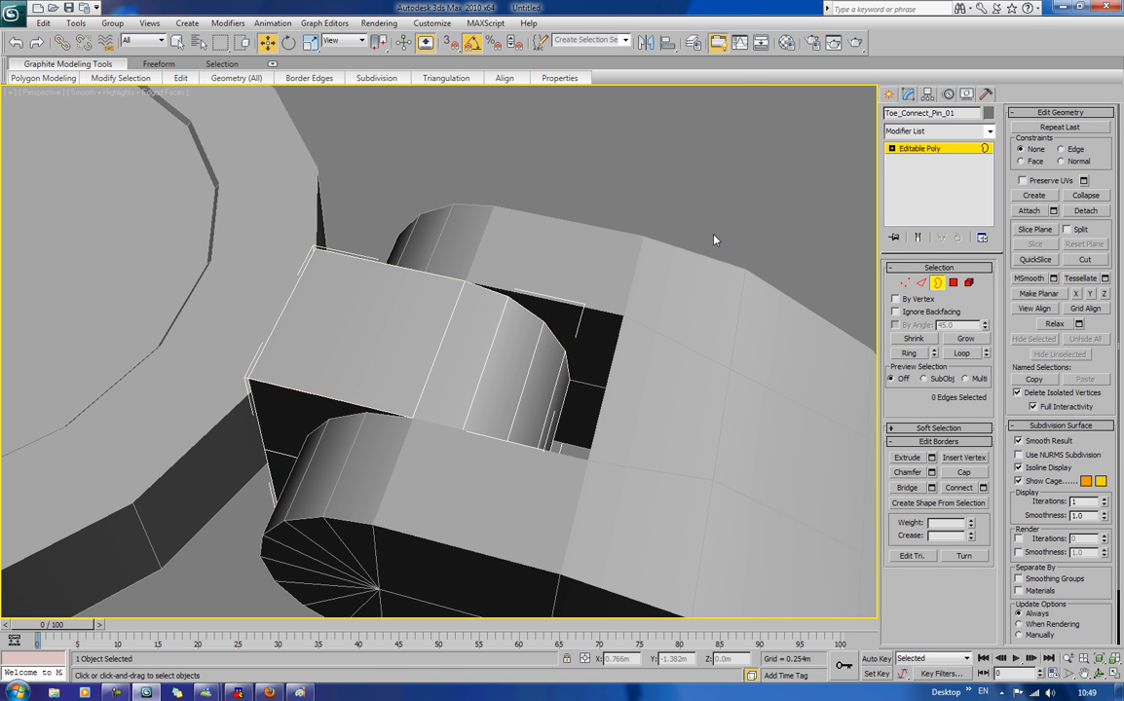
# Step: Raise the pin's lower back edge beside the footplate to about Z 0.133 m
pyautogui.scroll(-5, 714, 239)
pyautogui.keyDown('alt'); pyautogui.moveTo(713, 240); pyautogui.dragTo(705, 173, button='middle'); pyautogui.keyUp('alt')
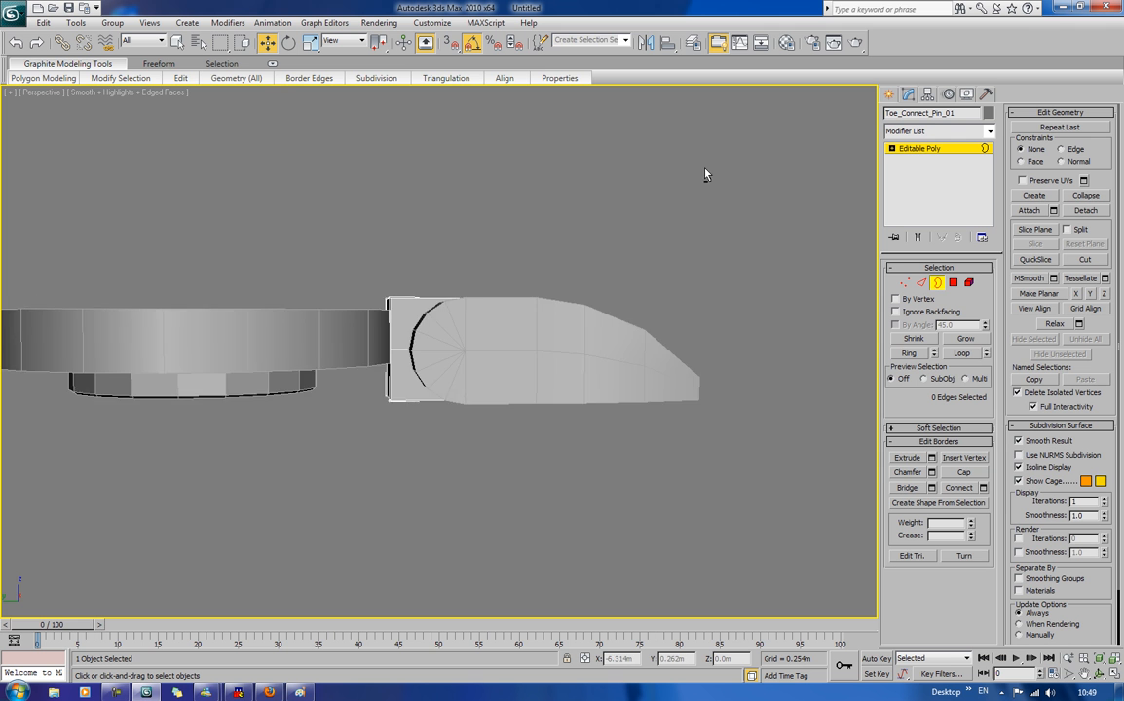
pyautogui.scroll(5, 704, 173)
pyautogui.moveTo(68, 428); pyautogui.dragTo(280, 425, button='middle')
pyautogui.keyDown('alt'); pyautogui.moveTo(496, 420); pyautogui.dragTo(509, 395, button='middle'); pyautogui.keyUp('alt')
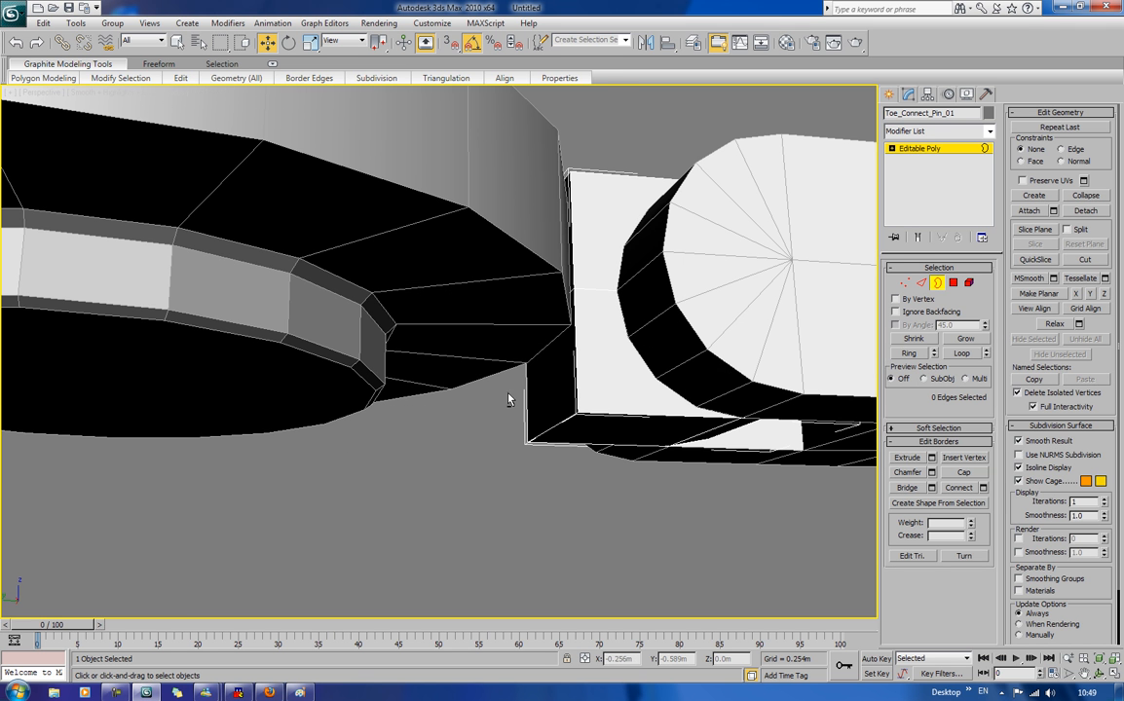
pyautogui.press('3')
pyautogui.click(501, 480)
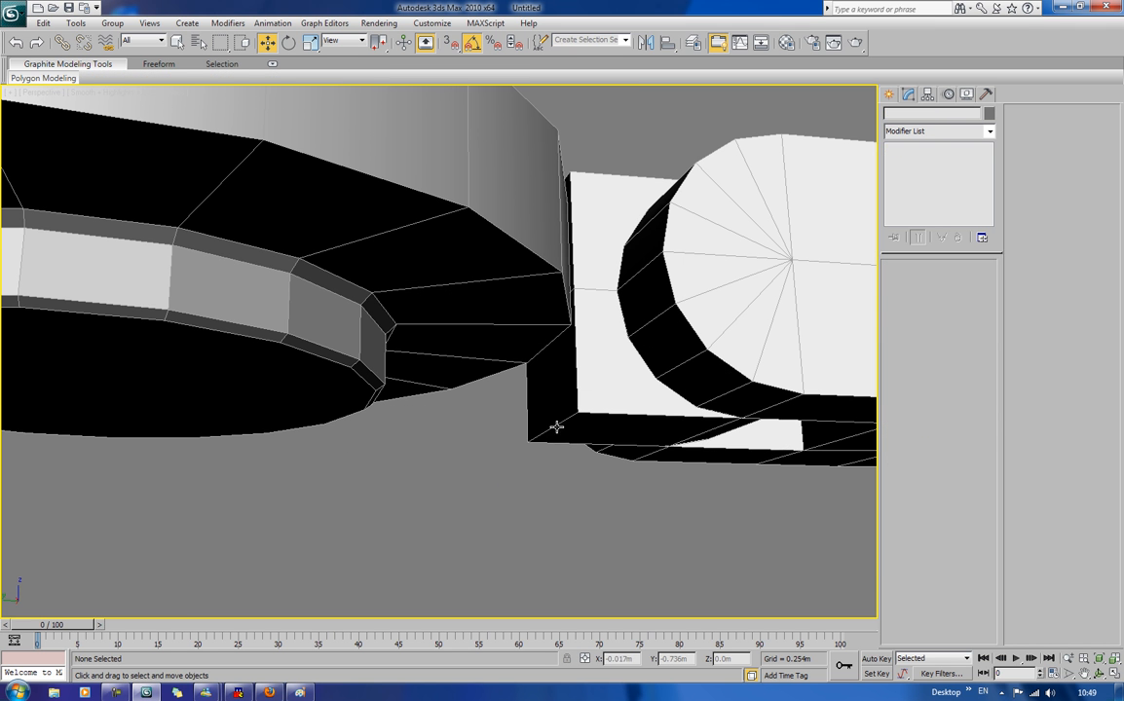
pyautogui.click(554, 422)
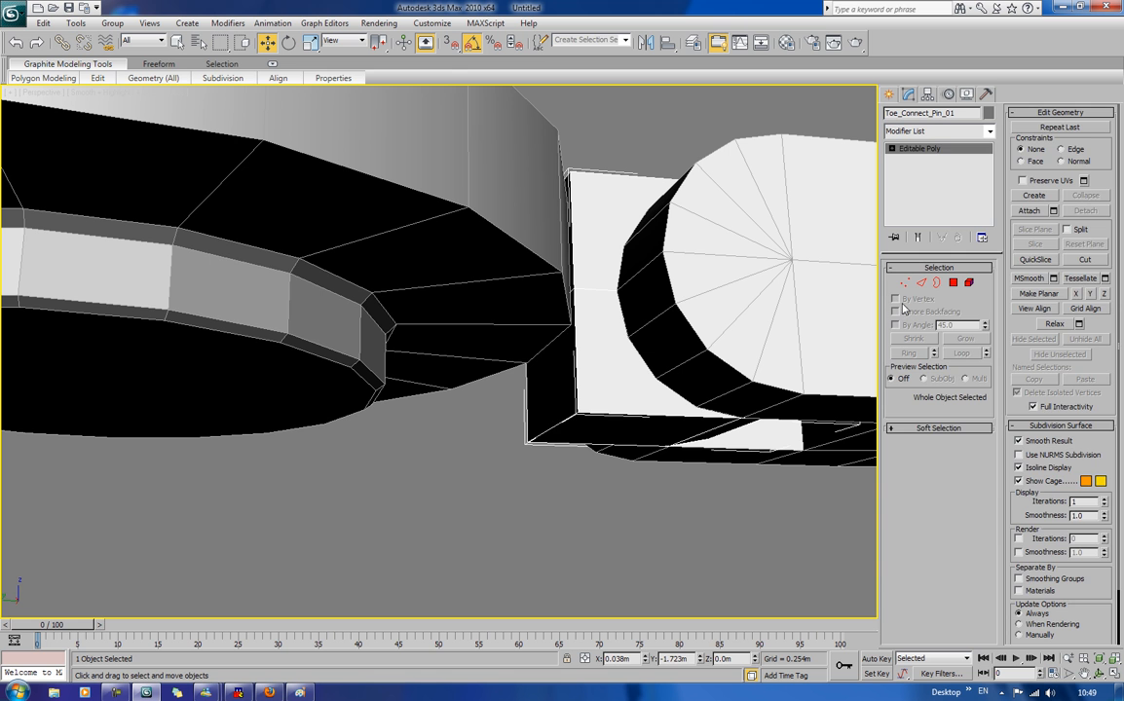
pyautogui.press('2')
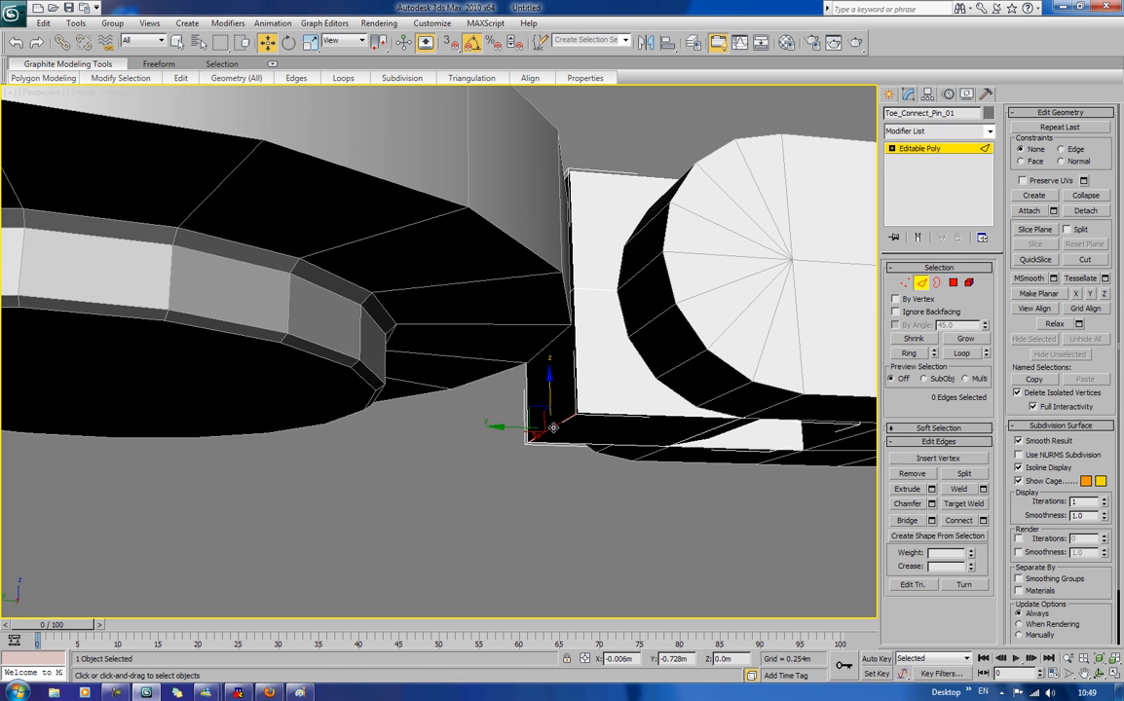
pyautogui.click(557, 395)
pyautogui.moveTo(550, 390); pyautogui.dragTo(552, 310)
# Step: Lower the pin's upper back edge to about Z 0.338 m, level with the footplate's top rim
pyautogui.keyDown('alt'); pyautogui.moveTo(619, 274); pyautogui.dragTo(605, 319, button='middle'); pyautogui.keyUp('alt')
pyautogui.click(535, 228)
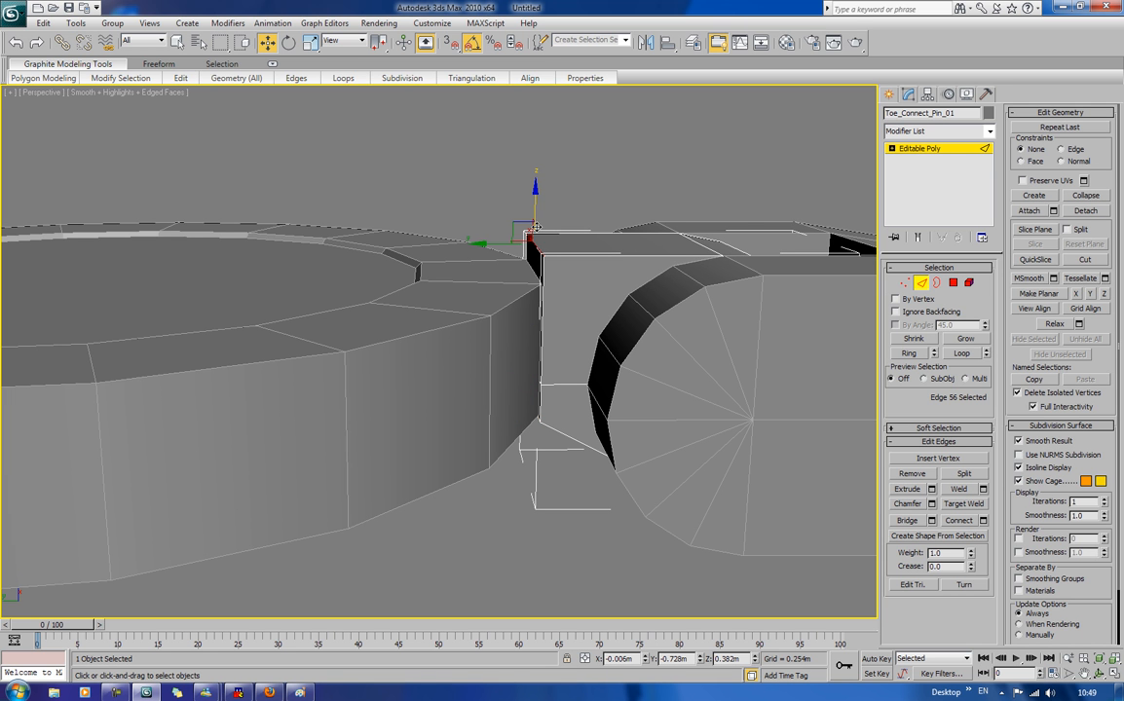
pyautogui.moveTo(536, 208); pyautogui.dragTo(535, 238)
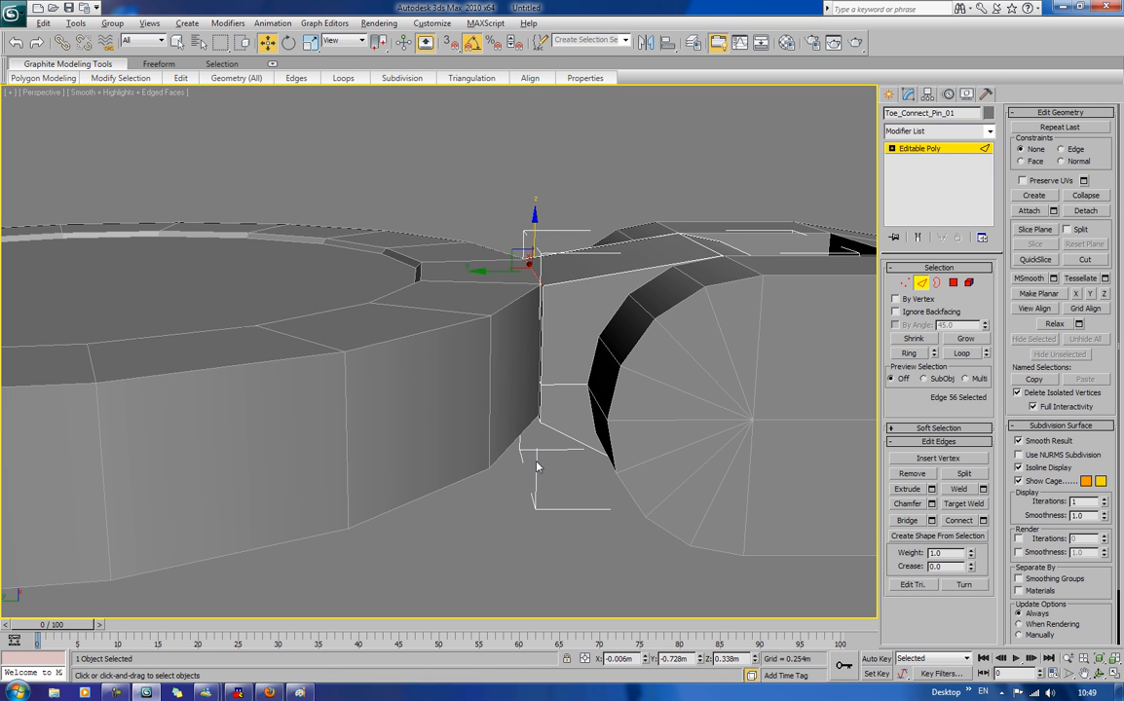
# Step: Fine-tune the pin's lower back edge upward to about Z 0.138 m, in line with the footplate's bottom rim
pyautogui.keyDown('alt'); pyautogui.moveTo(535, 468); pyautogui.dragTo(475, 519, button='middle'); pyautogui.keyUp('alt')
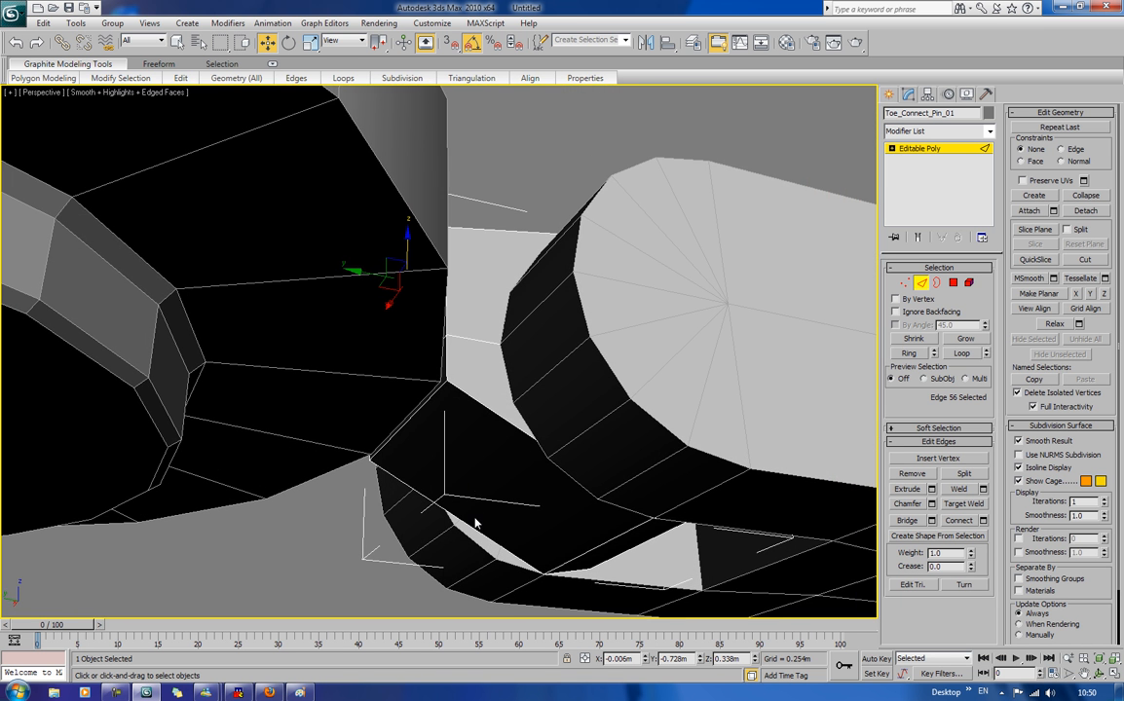
pyautogui.click(409, 422)
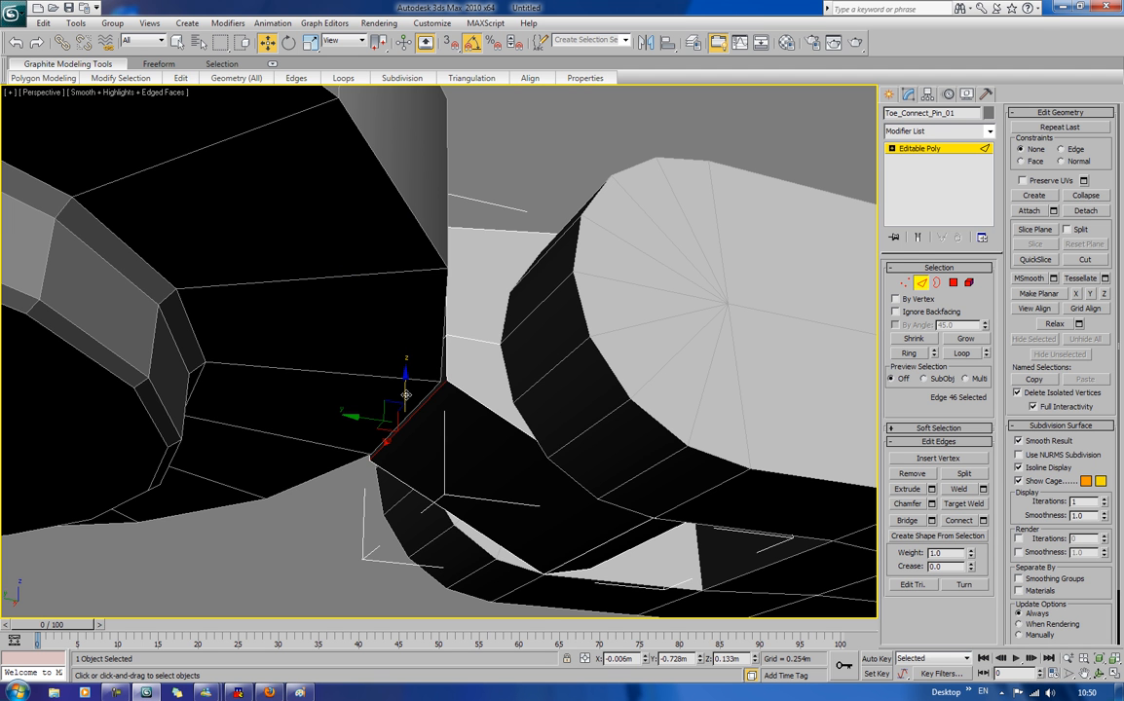
pyautogui.moveTo(406, 392); pyautogui.dragTo(406, 388)
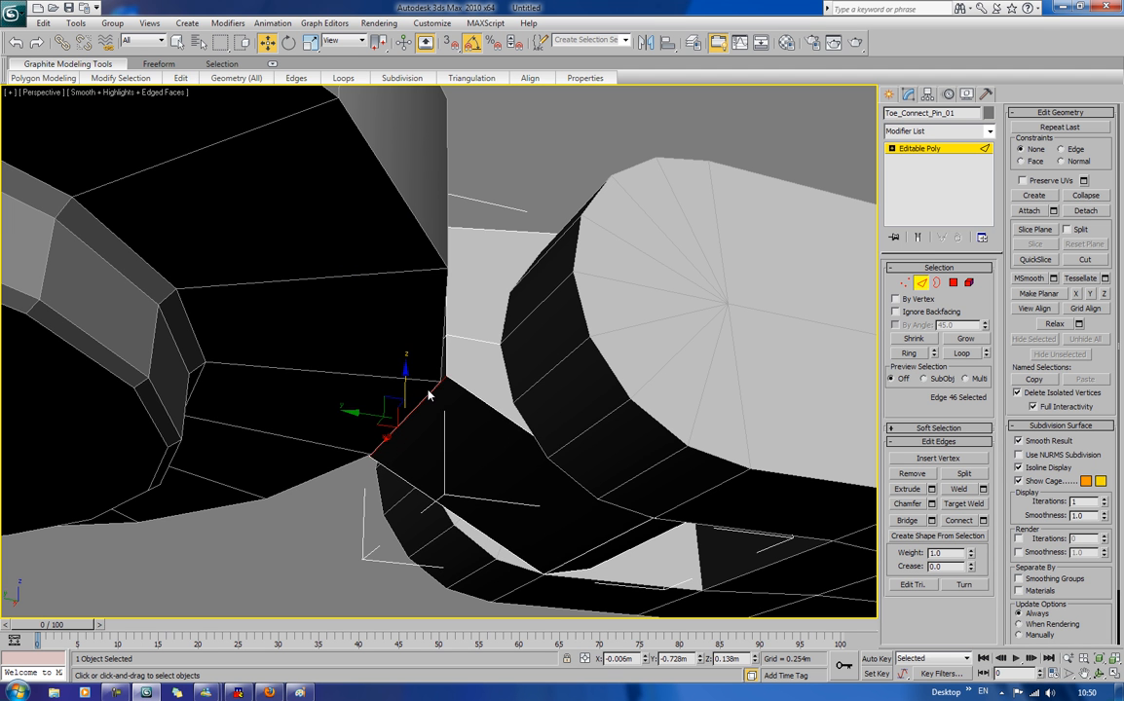
# Step: Connect the ring of lengthwise edges on the pin's back section with one new edge loop
pyautogui.scroll(-2, 429, 394)
pyautogui.keyDown('alt'); pyautogui.moveTo(429, 394); pyautogui.dragTo(262, 386, button='middle'); pyautogui.keyUp('alt')
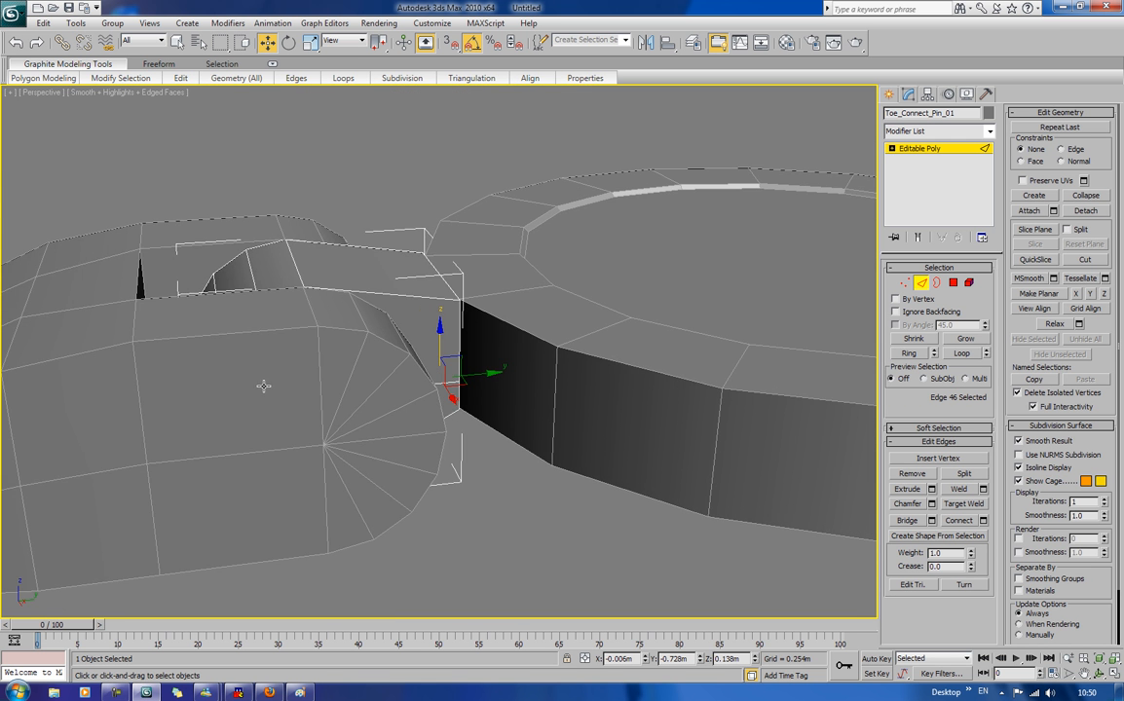
pyautogui.keyDown('alt'); pyautogui.moveTo(785, 376); pyautogui.dragTo(660, 275, button='middle'); pyautogui.keyUp('alt')
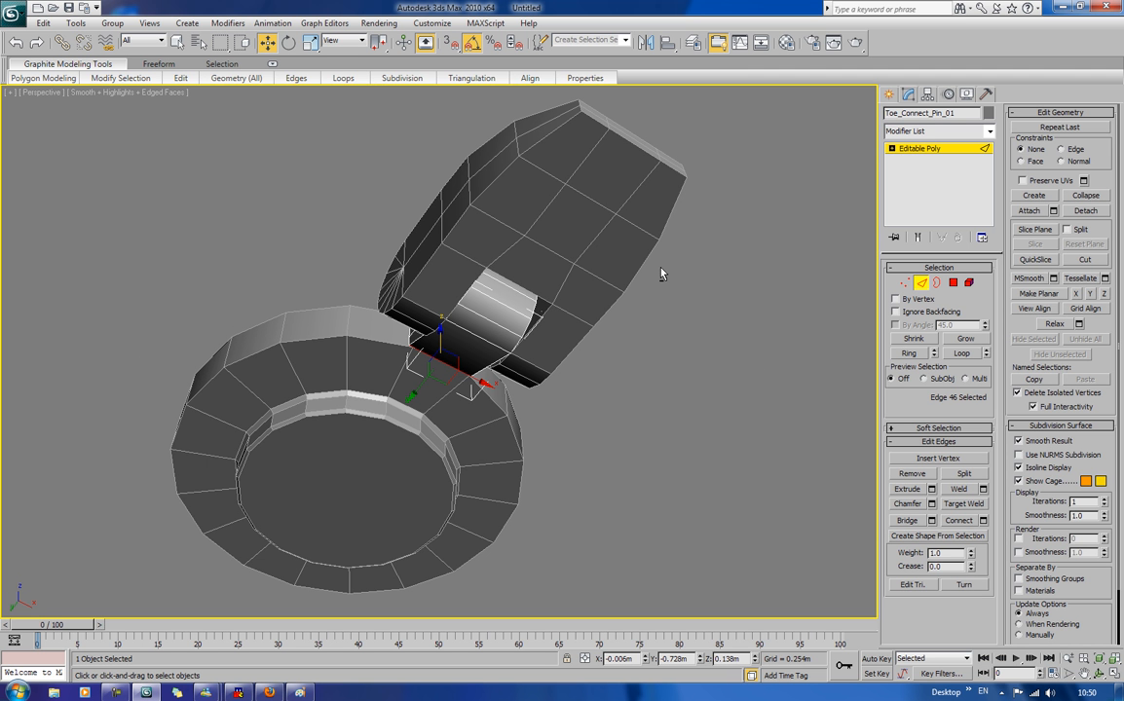
pyautogui.keyDown('alt'); pyautogui.moveTo(665, 276); pyautogui.dragTo(491, 351, button='middle'); pyautogui.keyUp('alt')
pyautogui.keyDown('alt'); pyautogui.moveTo(480, 435); pyautogui.dragTo(513, 440, button='middle'); pyautogui.keyUp('alt')
pyautogui.scroll(5, 532, 451)
pyautogui.keyDown('alt'); pyautogui.moveTo(672, 372); pyautogui.dragTo(742, 271, button='middle'); pyautogui.keyUp('alt')
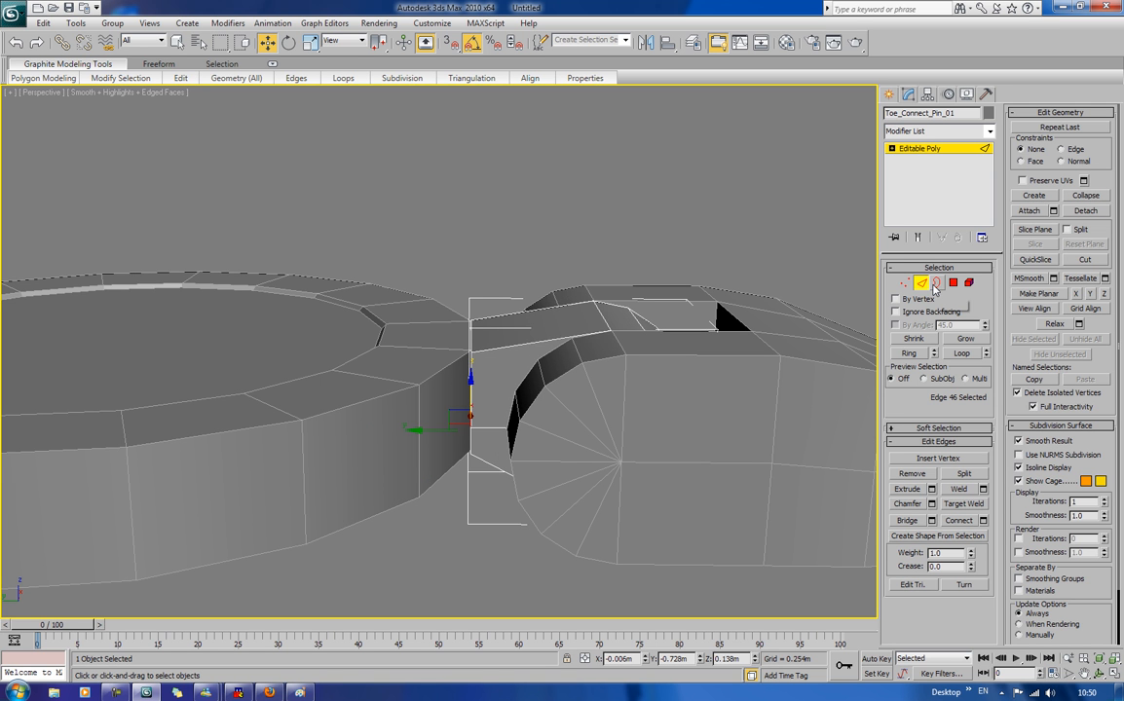
pyautogui.click(540, 341)
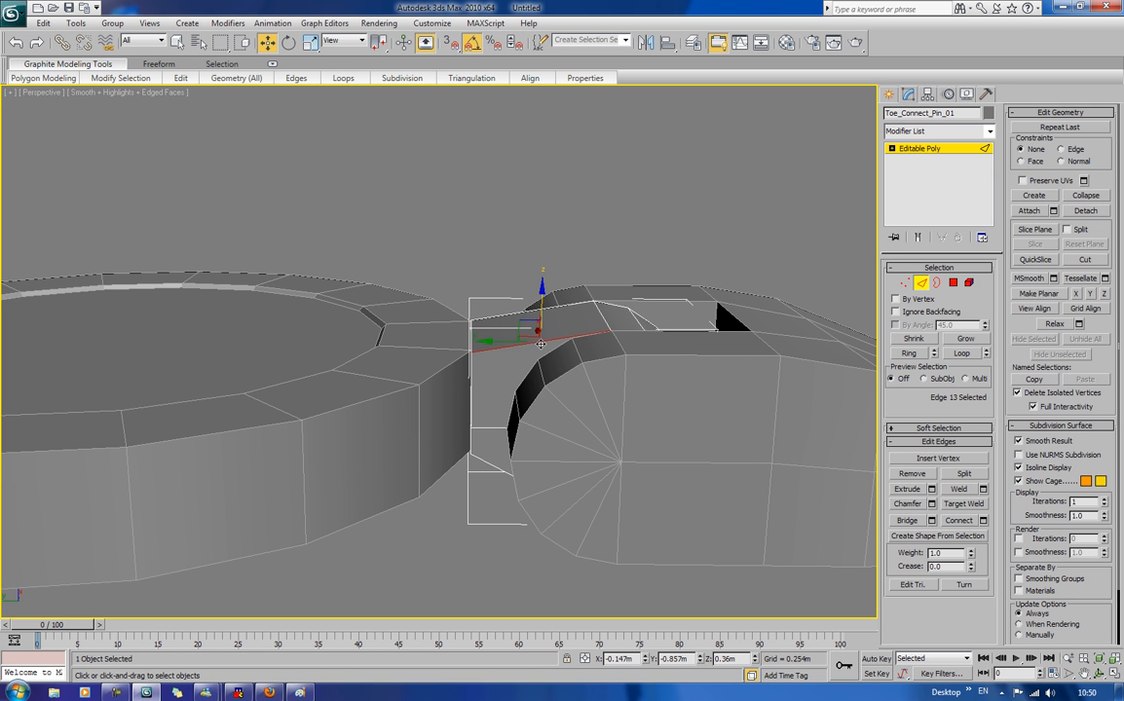
pyautogui.click(910, 354)
pyautogui.click(957, 524)
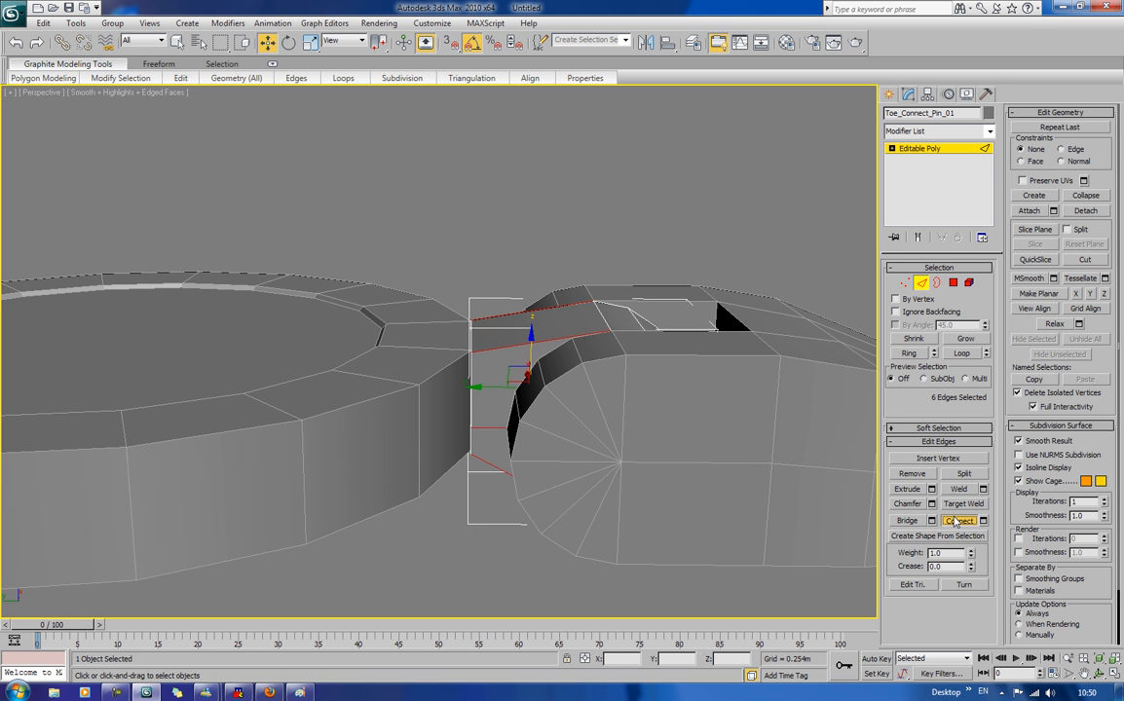
# Step: Shape the pin's new edge loop by raising its top edge to about Z 0.366 m and slightly lowering its bottom edge
pyautogui.click(670, 205)
pyautogui.click(531, 322)
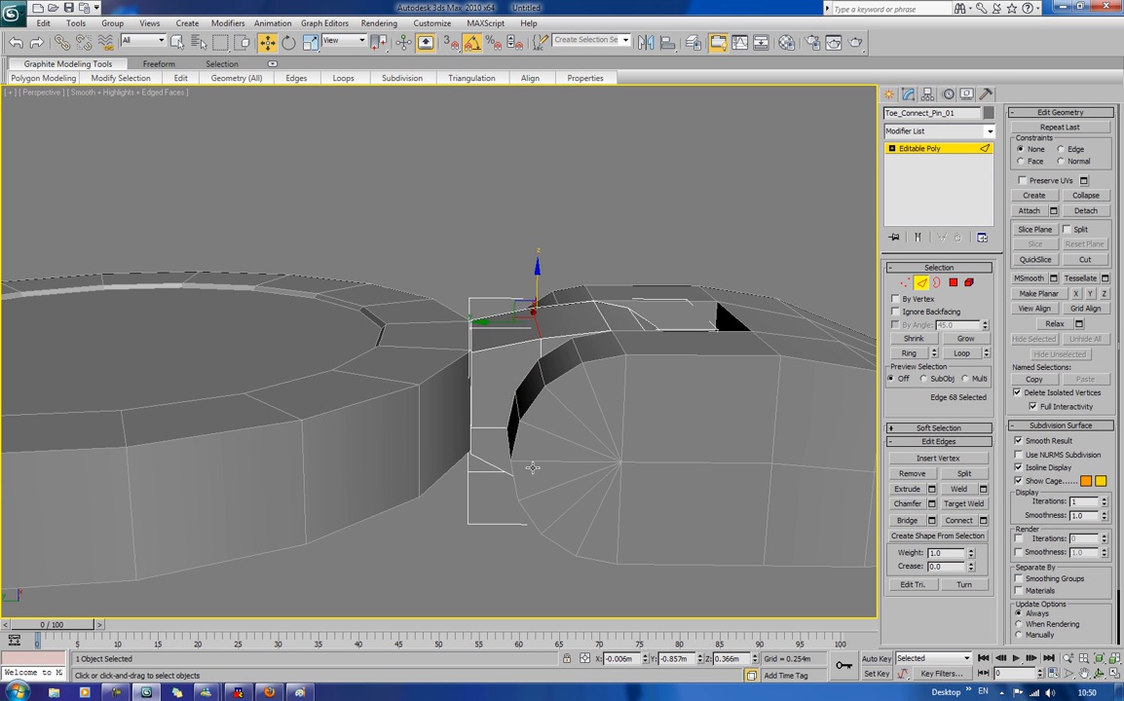
pyautogui.keyDown('alt'); pyautogui.moveTo(528, 467); pyautogui.dragTo(545, 397, button='middle'); pyautogui.keyUp('alt')
pyautogui.click(538, 412)
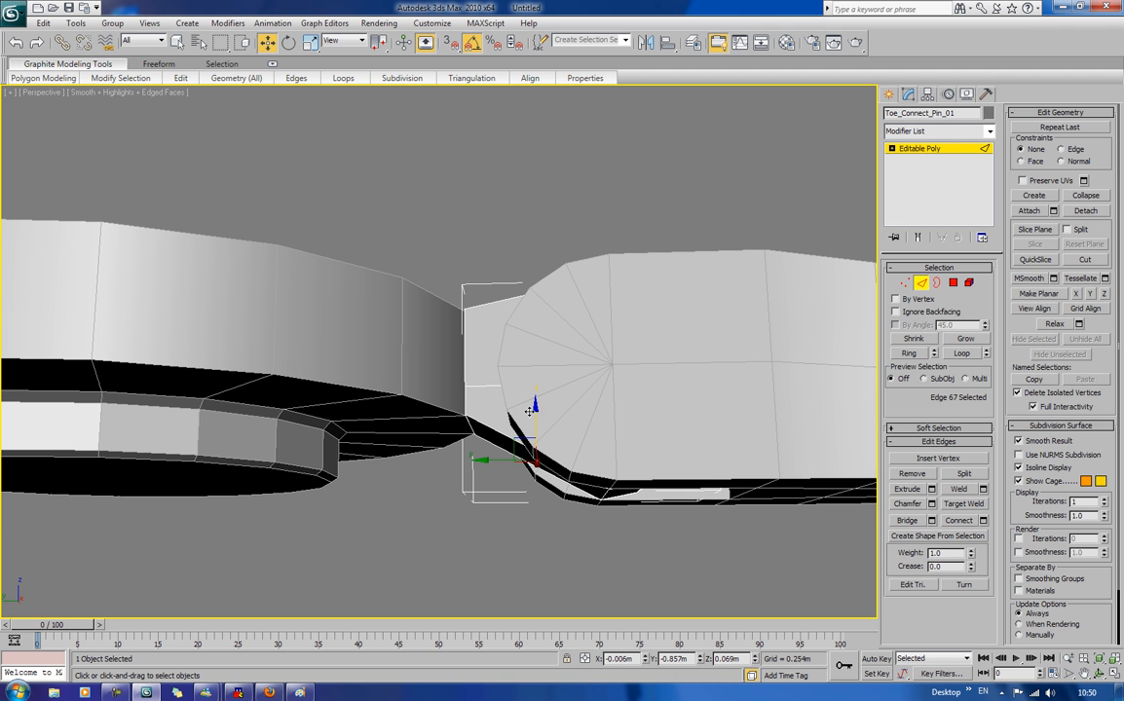
pyautogui.moveTo(534, 415); pyautogui.dragTo(533, 425)
pyautogui.click(456, 551)
# Step: Leave edge editing on the pin, select Toe_01 and frame it in the Left view
pyautogui.keyDown('alt'); pyautogui.moveTo(456, 551); pyautogui.dragTo(522, 507, button='middle'); pyautogui.keyUp('alt')
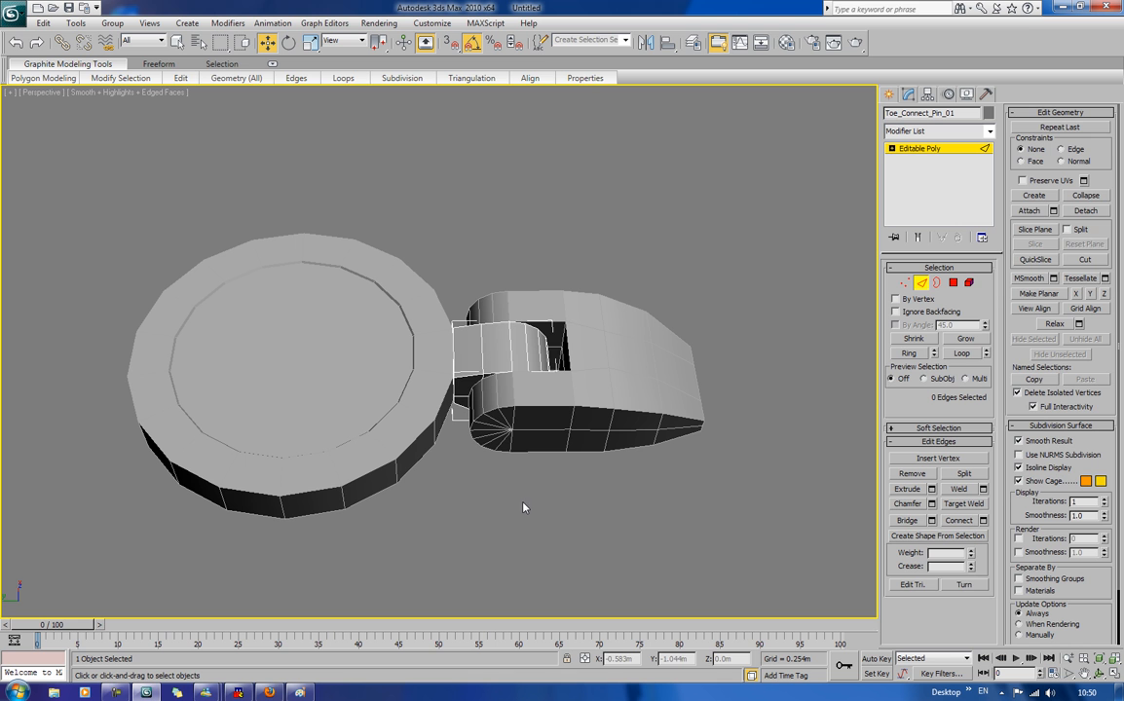
pyautogui.click(921, 283)
pyautogui.click(672, 371)
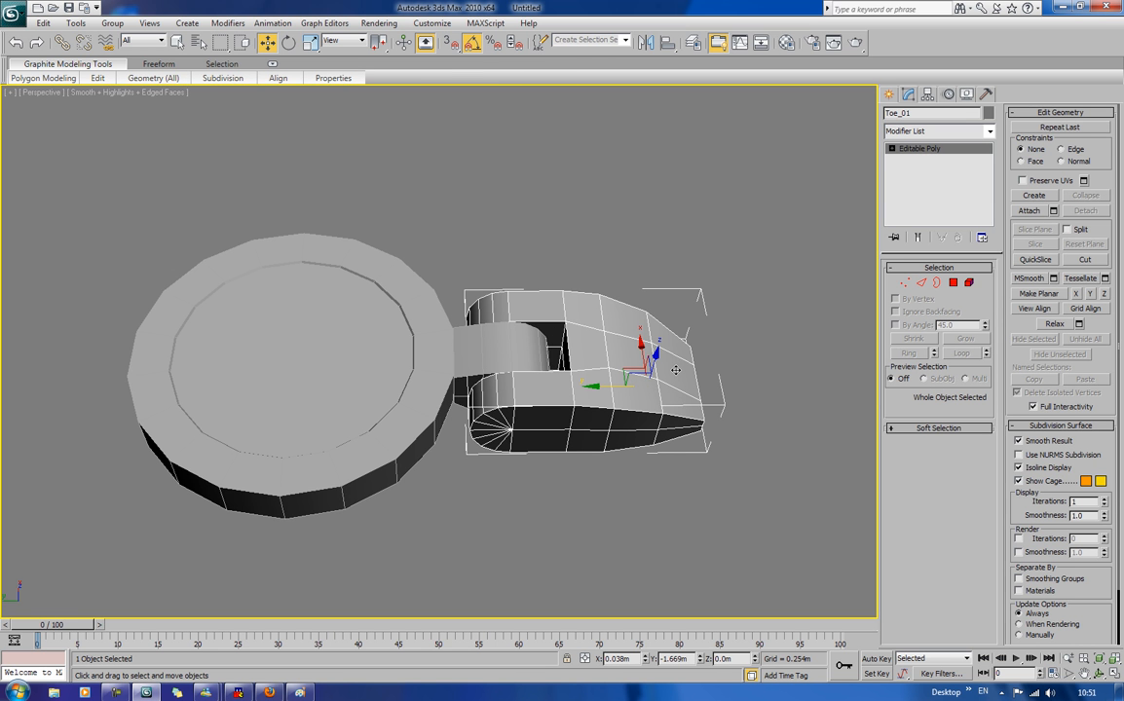
pyautogui.press('f')
pyautogui.press('l')
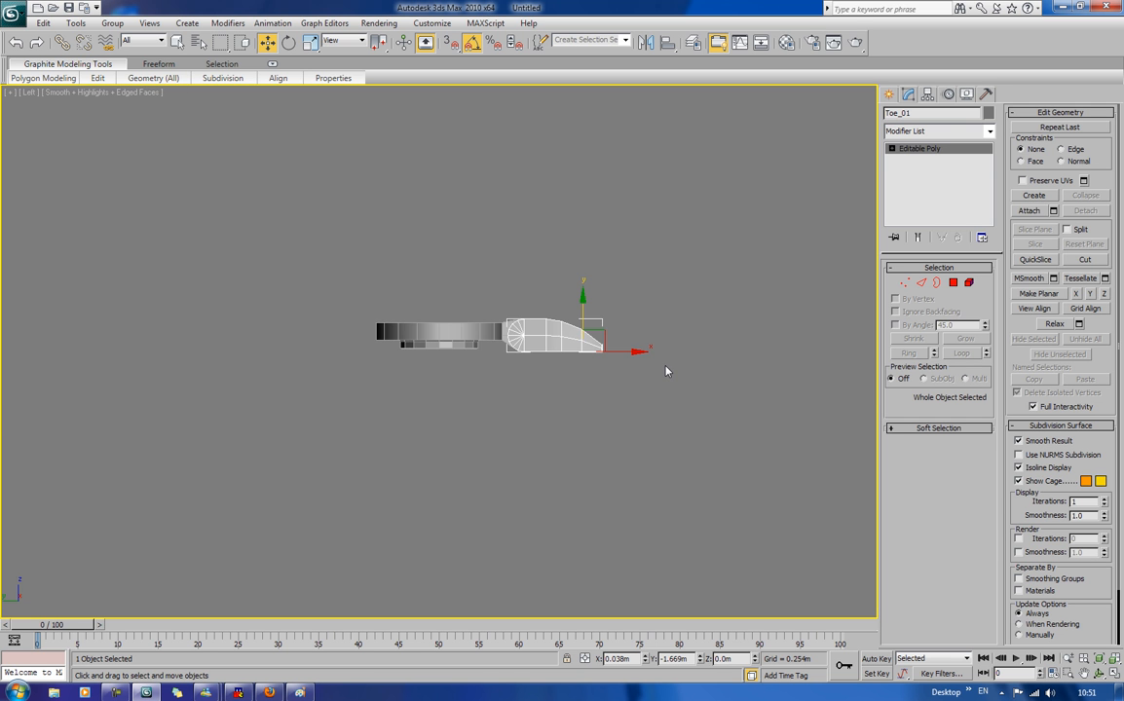
pyautogui.press('z')
pyautogui.moveTo(645, 388); pyautogui.dragTo(729, 312, button='middle')
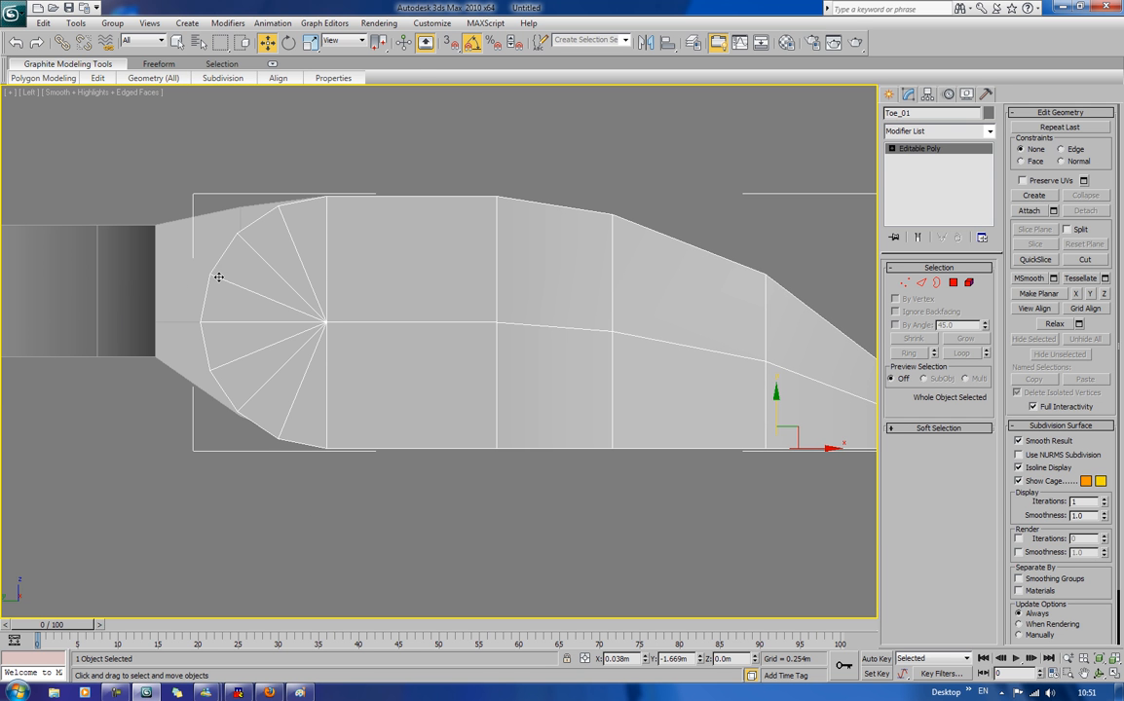
# Step: Move only Toe_01's pivot to the hub point of the rounded prong's radial edges, at about Y -0.987 m, Z 0.191 m
pyautogui.click(929, 94)
pyautogui.click(940, 180)
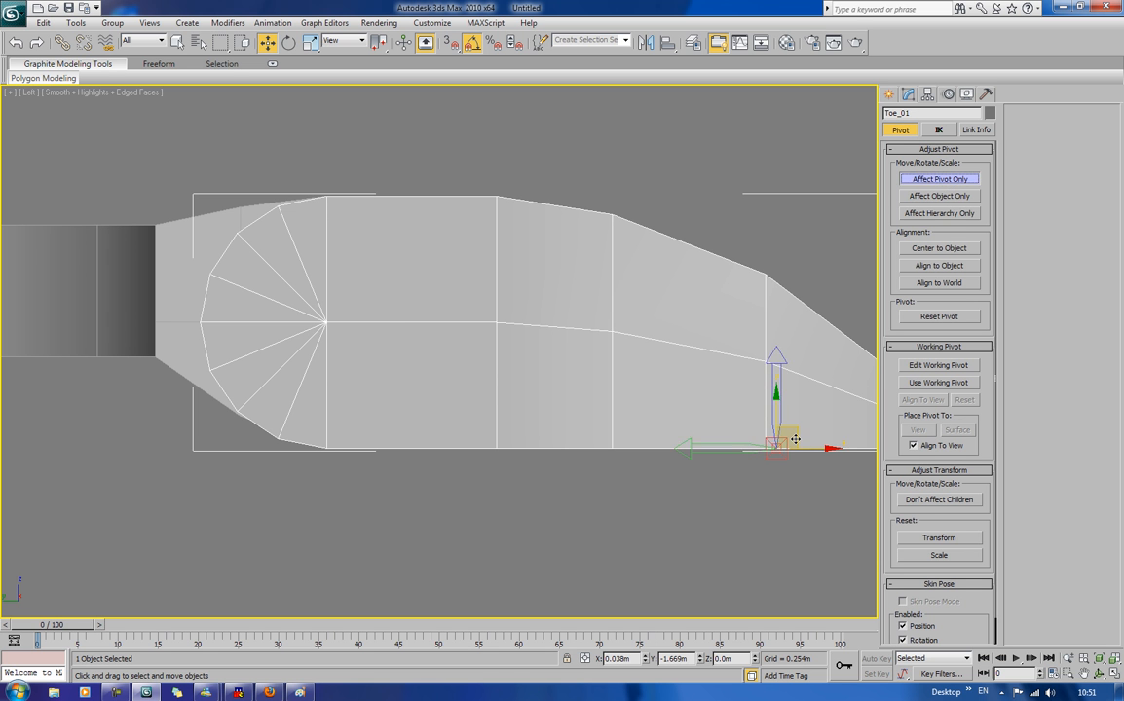
pyautogui.moveTo(800, 444); pyautogui.dragTo(346, 314)
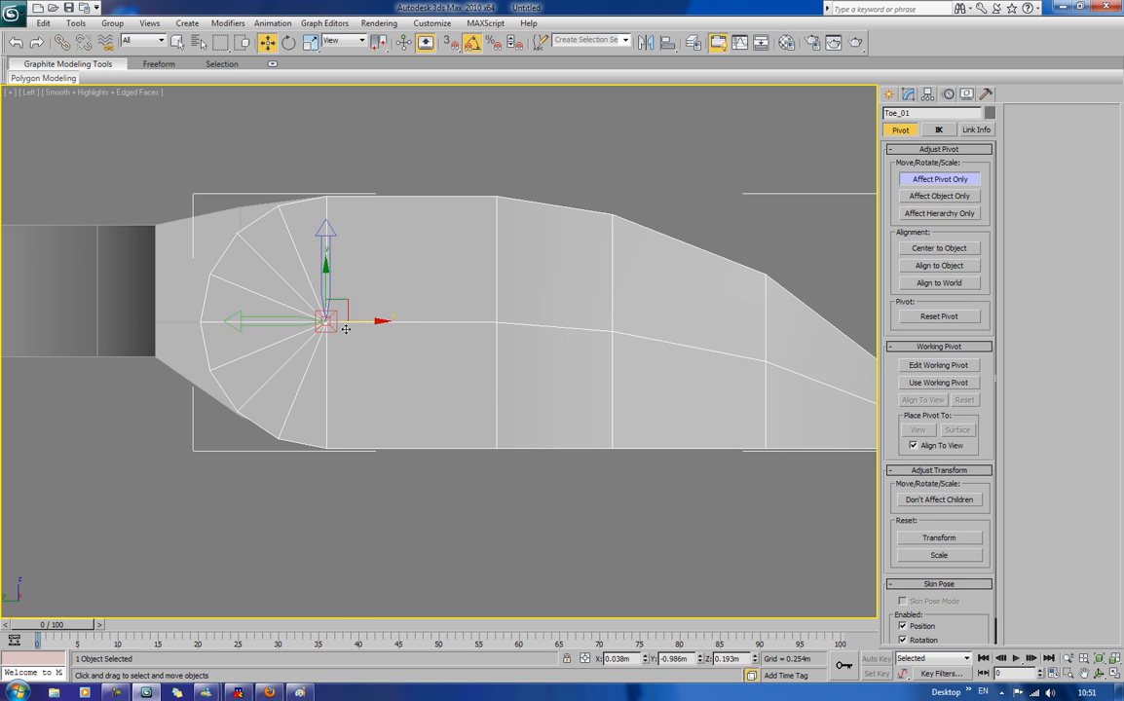
pyautogui.scroll(5, 419, 251)
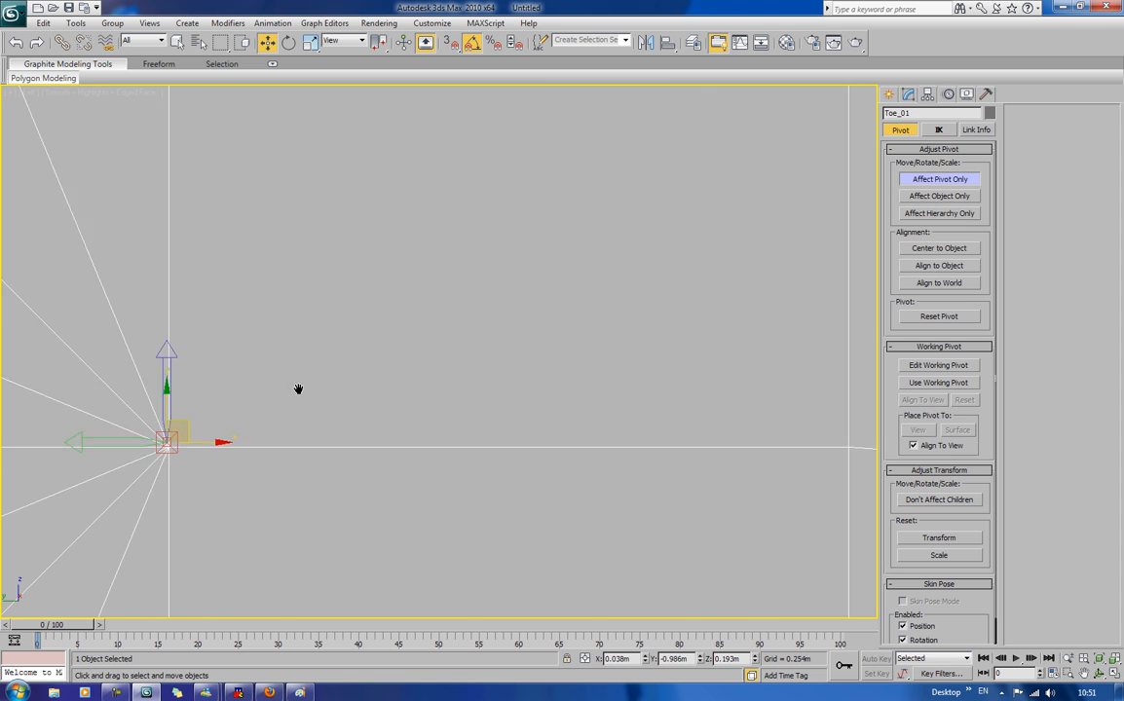
pyautogui.moveTo(299, 389); pyautogui.dragTo(362, 307, button='middle')
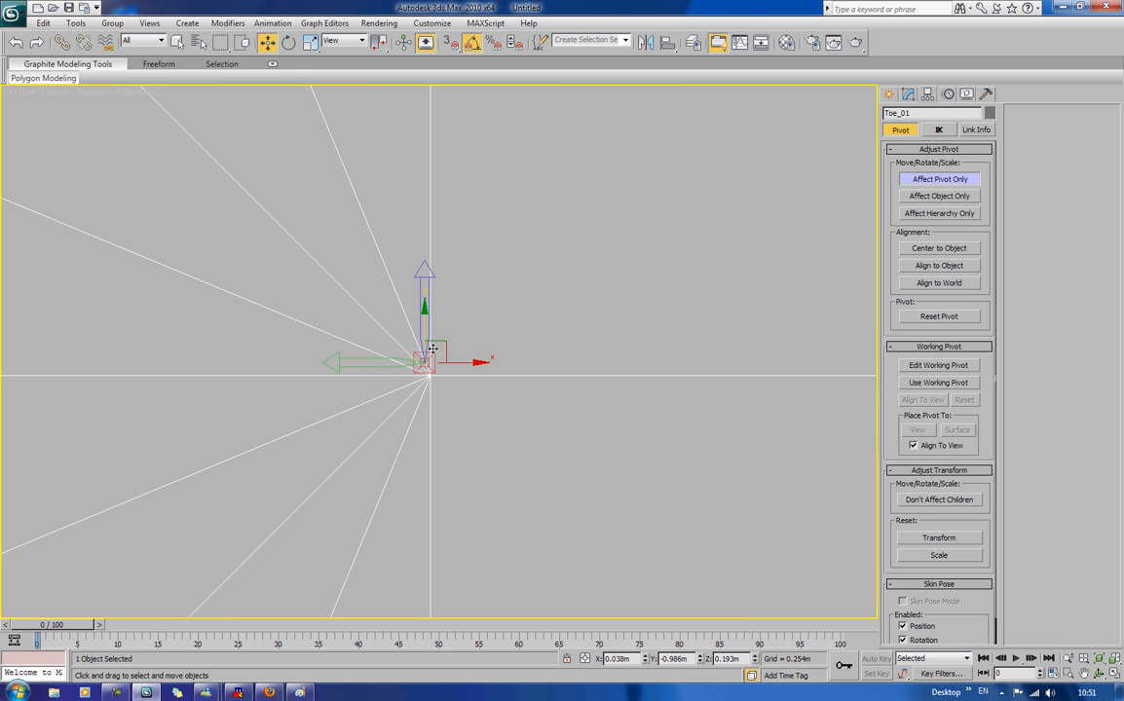
pyautogui.moveTo(440, 343); pyautogui.dragTo(446, 354)
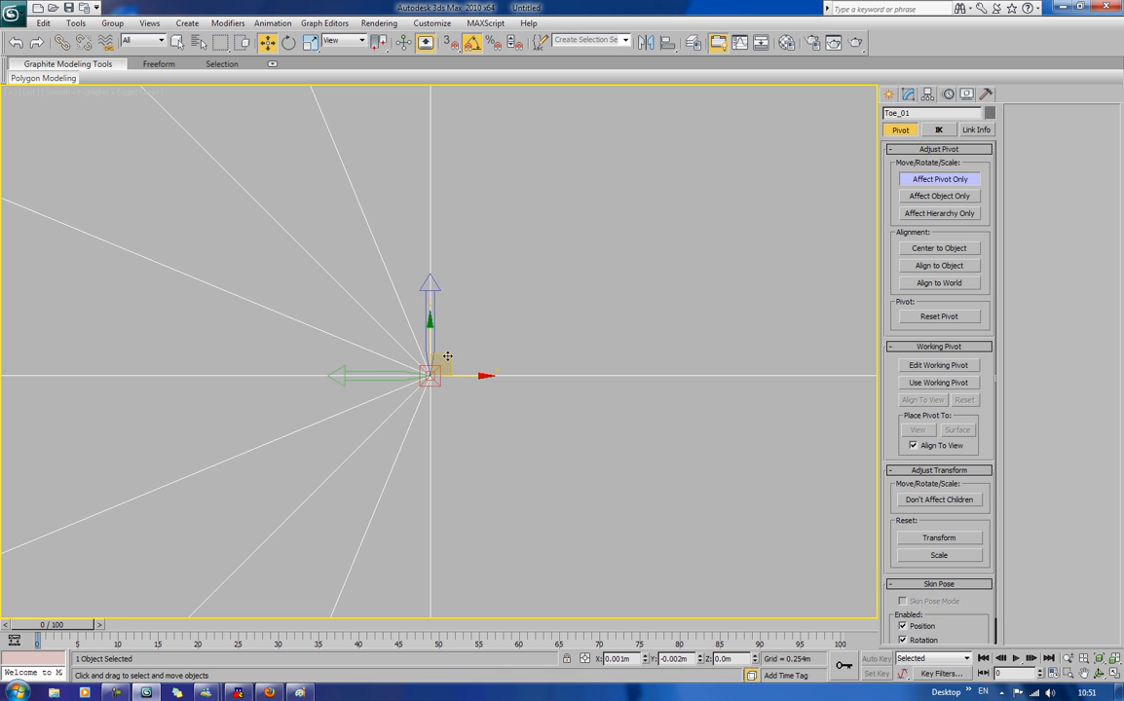
# Step: Move only Toe_Connect_Pin_01's pivot to the middle of its back edge where it meets the footplate, and leave pivot editing
pyautogui.scroll(-6, 456, 352)
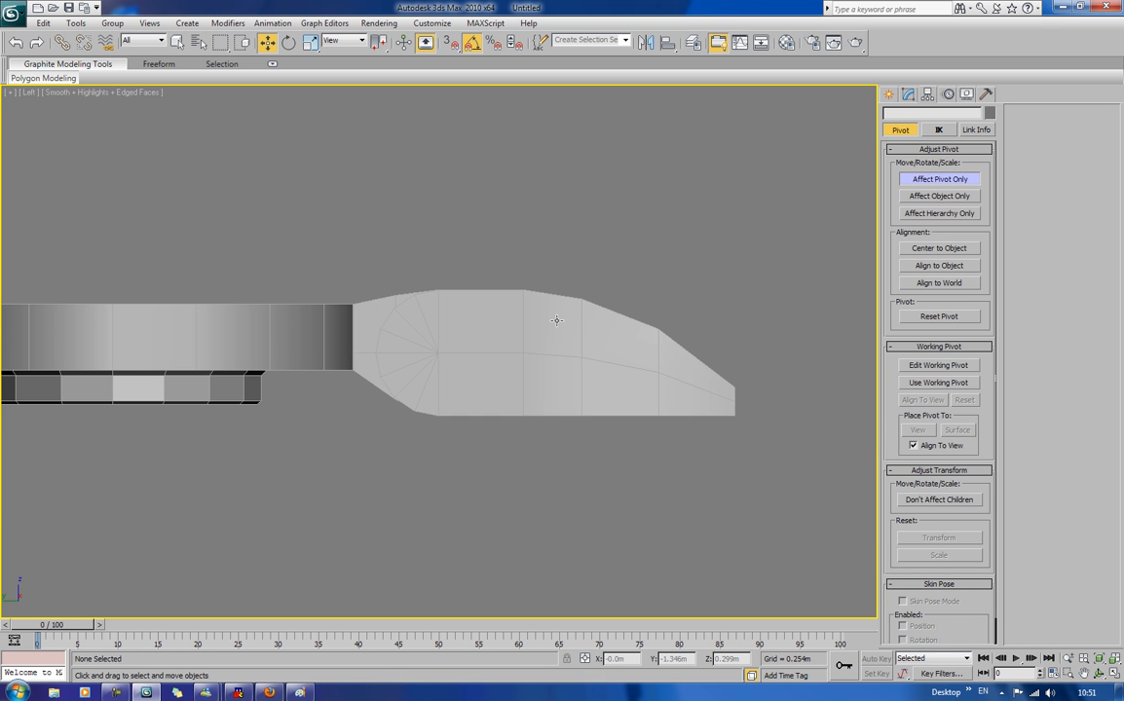
pyautogui.click(372, 311)
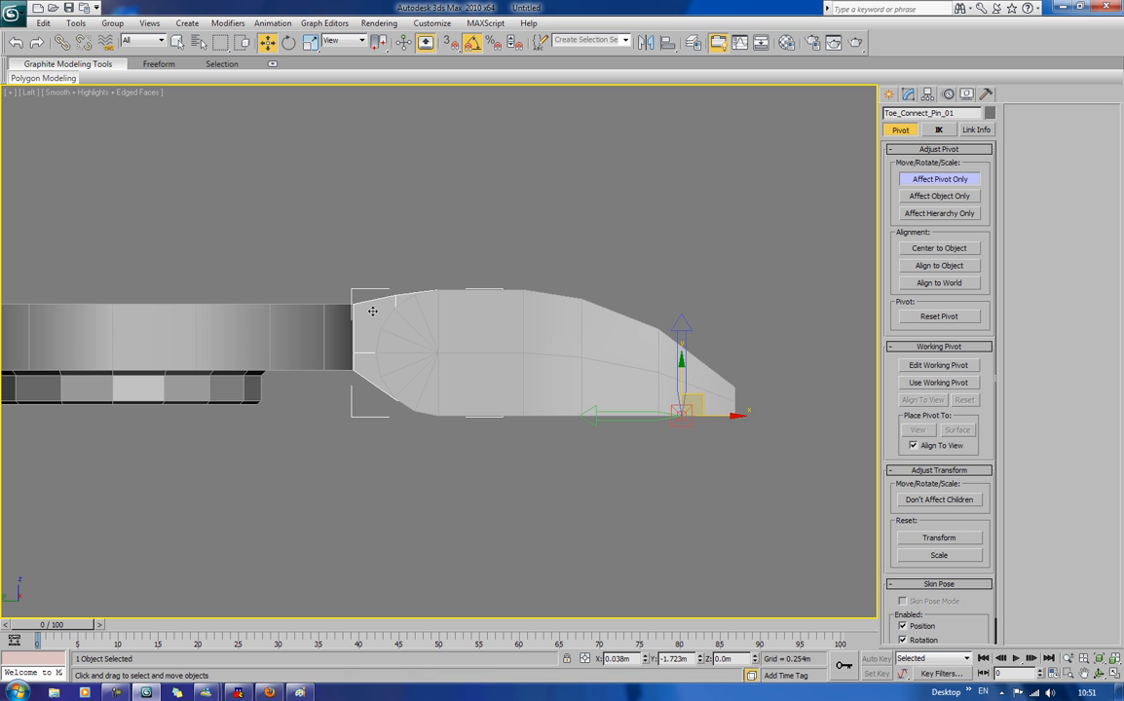
pyautogui.moveTo(693, 403); pyautogui.dragTo(375, 334)
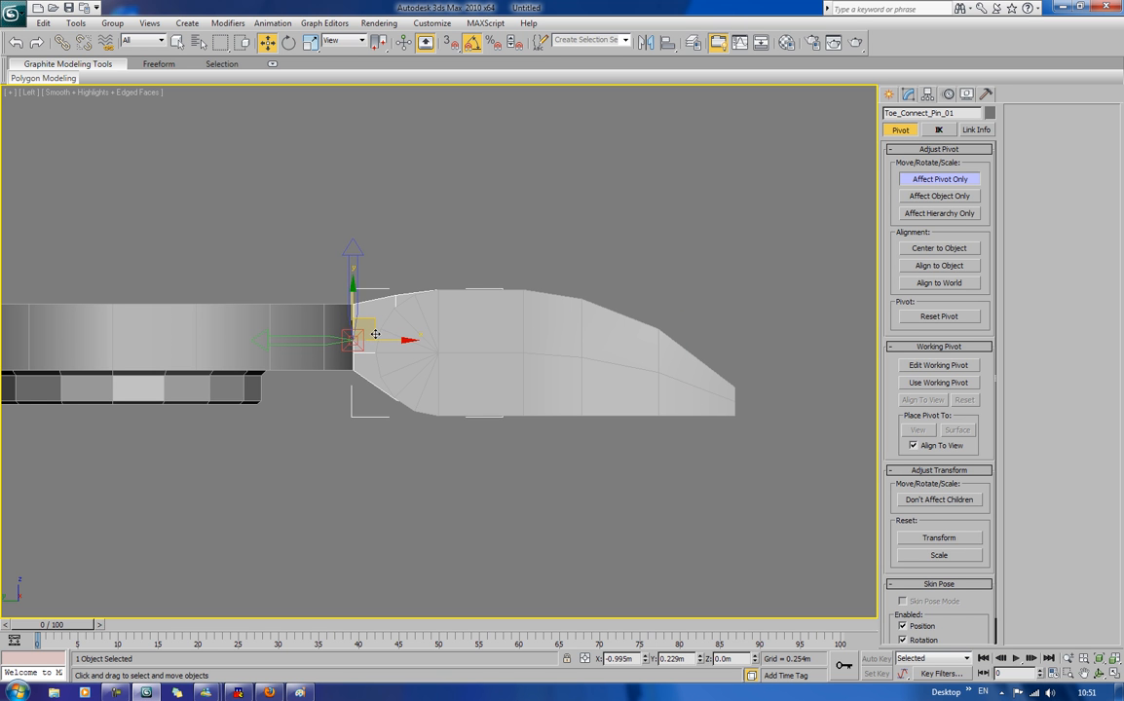
pyautogui.click(763, 215)
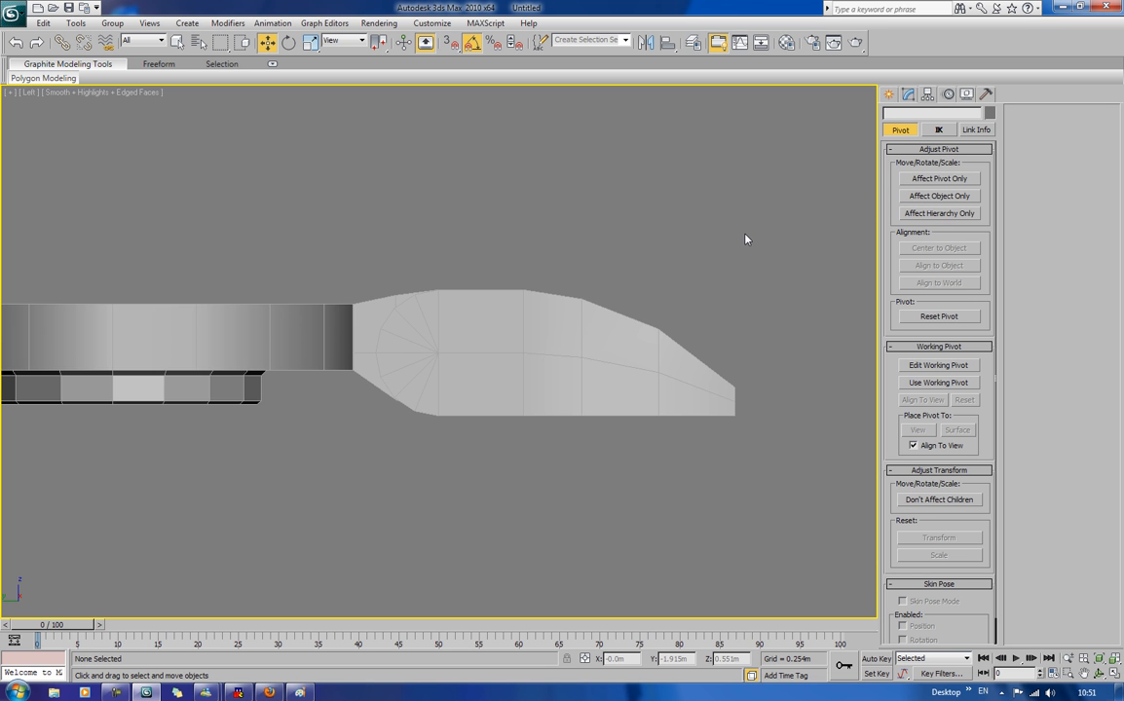
# Step: Centre Toe_01's pivot across the toe's width in the Top view, moving only the pivot along X
pyautogui.scroll(-3, 746, 239)
pyautogui.press('p')
pyautogui.press('z')
pyautogui.keyDown('alt'); pyautogui.moveTo(642, 239); pyautogui.dragTo(622, 375, button='middle'); pyautogui.keyUp('alt')
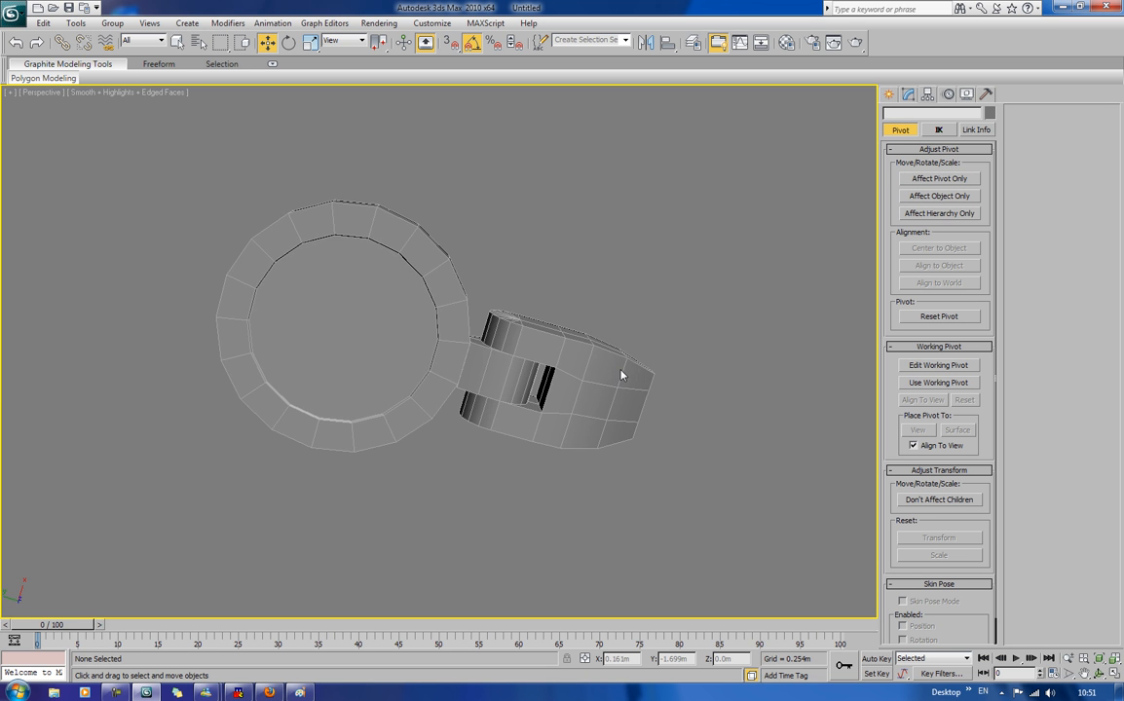
pyautogui.press('t')
pyautogui.press('z')
pyautogui.click(421, 513)
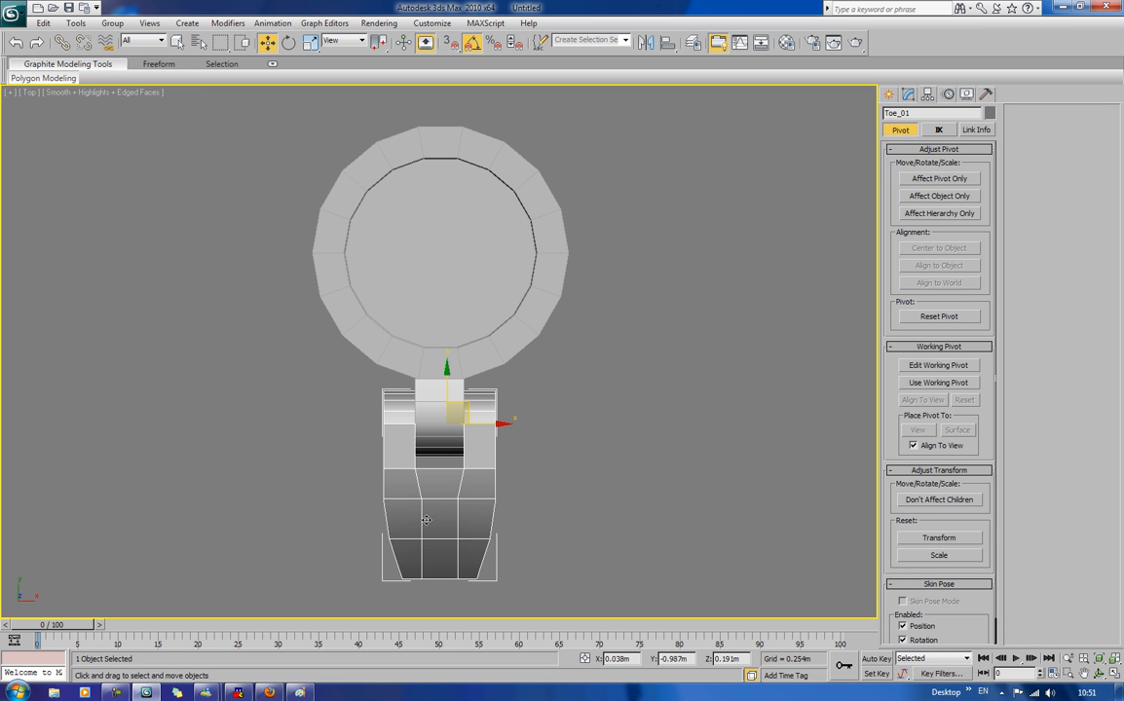
pyautogui.moveTo(620, 496); pyautogui.dragTo(560, 488, button='middle')
pyautogui.scroll(2, 615, 263)
pyautogui.scroll(2, 560, 488)
pyautogui.scroll(2, 558, 482)
pyautogui.moveTo(543, 436); pyautogui.dragTo(623, 384, button='middle')
pyautogui.click(938, 178)
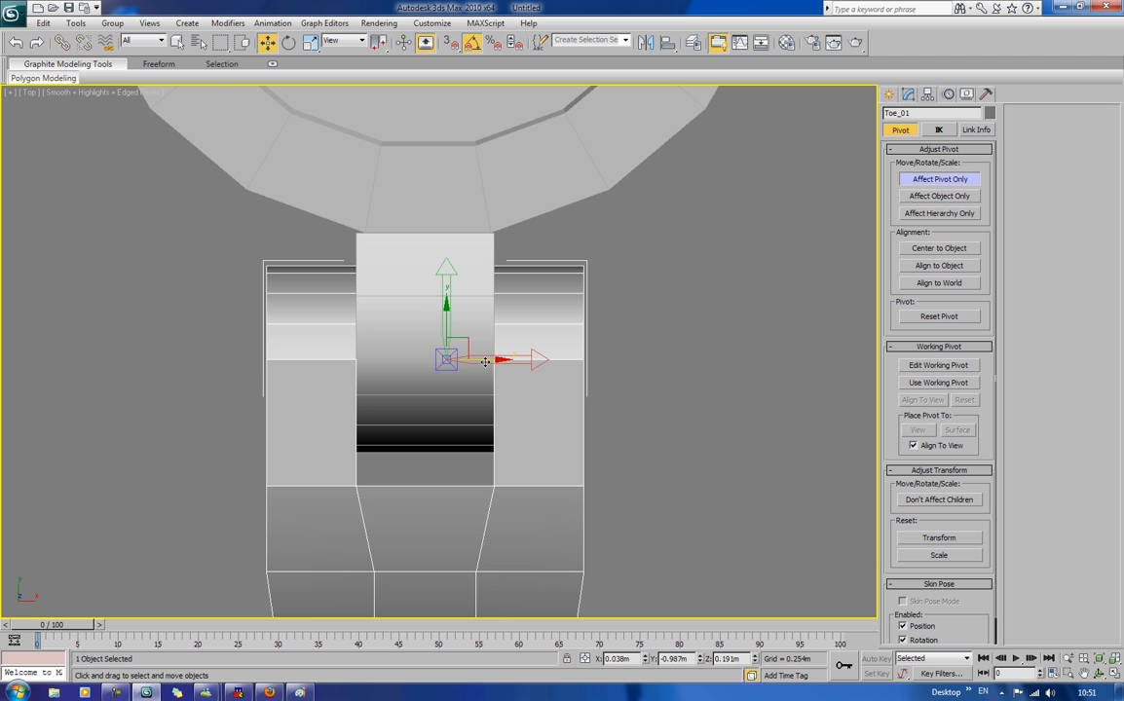
pyautogui.moveTo(484, 357); pyautogui.dragTo(466, 364)
# Step: Centre the connecting pin's pivot across its width along X, deselect the pin and leave pivot editing
pyautogui.click(472, 279)
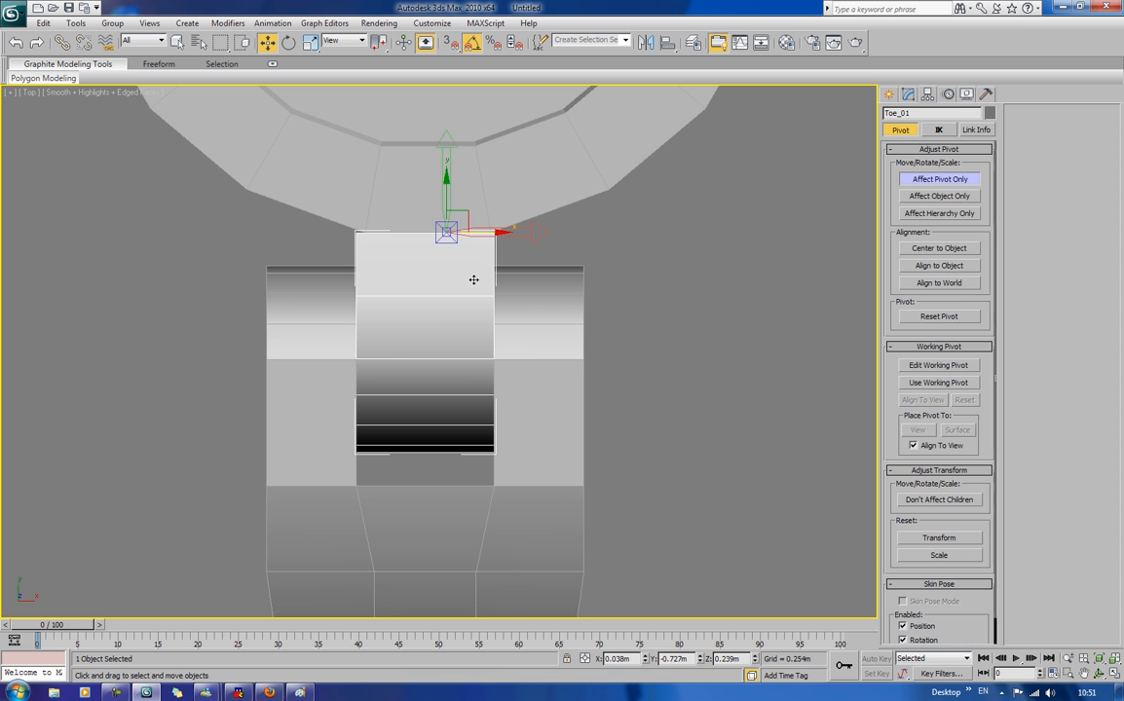
pyautogui.moveTo(499, 232); pyautogui.dragTo(479, 232)
pyautogui.click(568, 213)
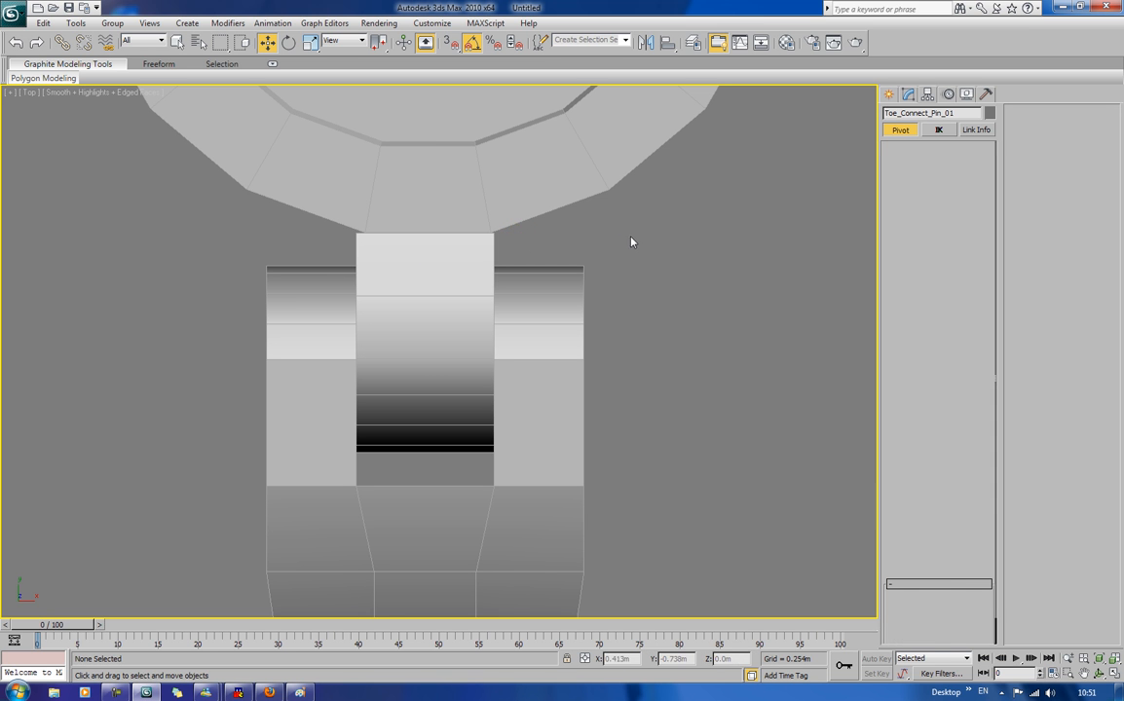
pyautogui.click(937, 179)
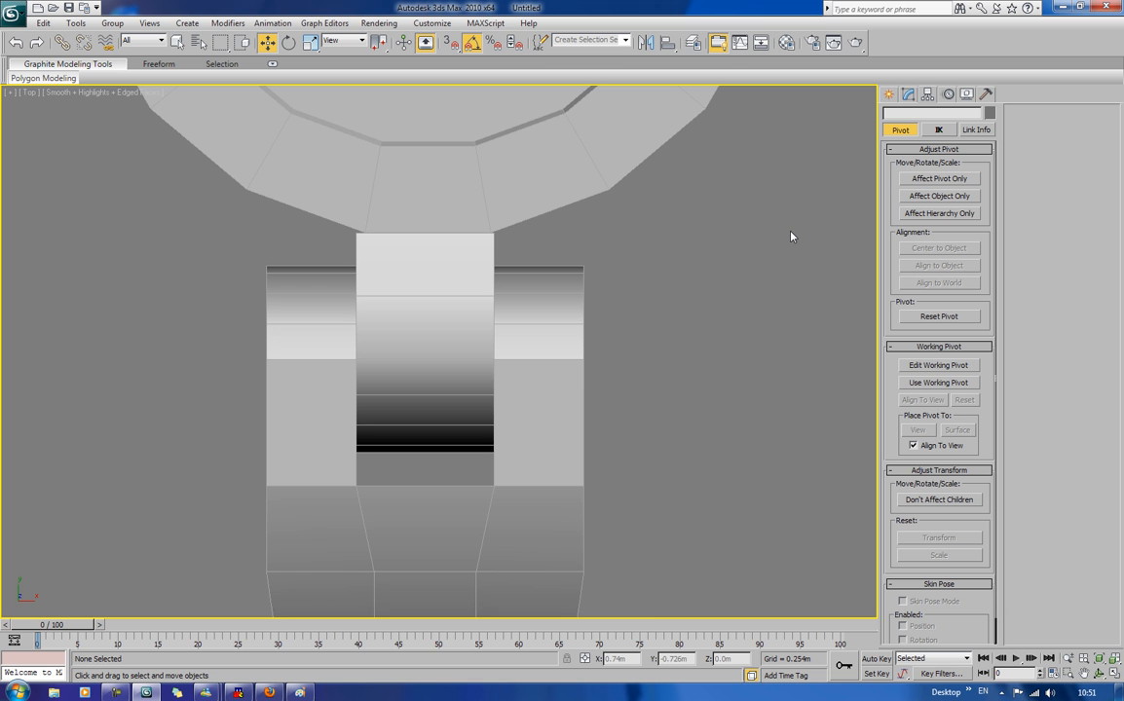
# Step: Clone the toe and its pin as one copy rotated 180° about Z, and place it on the opposite side of the footplate
pyautogui.press('p')
pyautogui.press('z')
pyautogui.keyDown('alt'); pyautogui.moveTo(575, 387); pyautogui.dragTo(685, 301, button='middle'); pyautogui.keyUp('alt')
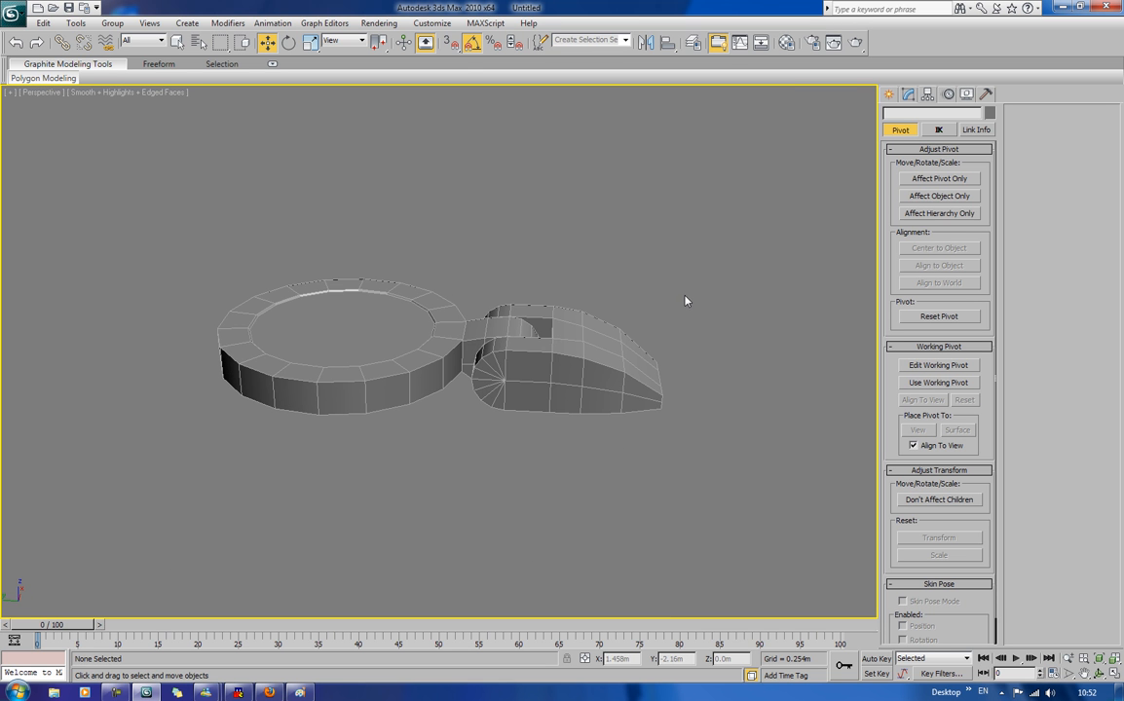
pyautogui.moveTo(574, 274); pyautogui.dragTo(507, 455)
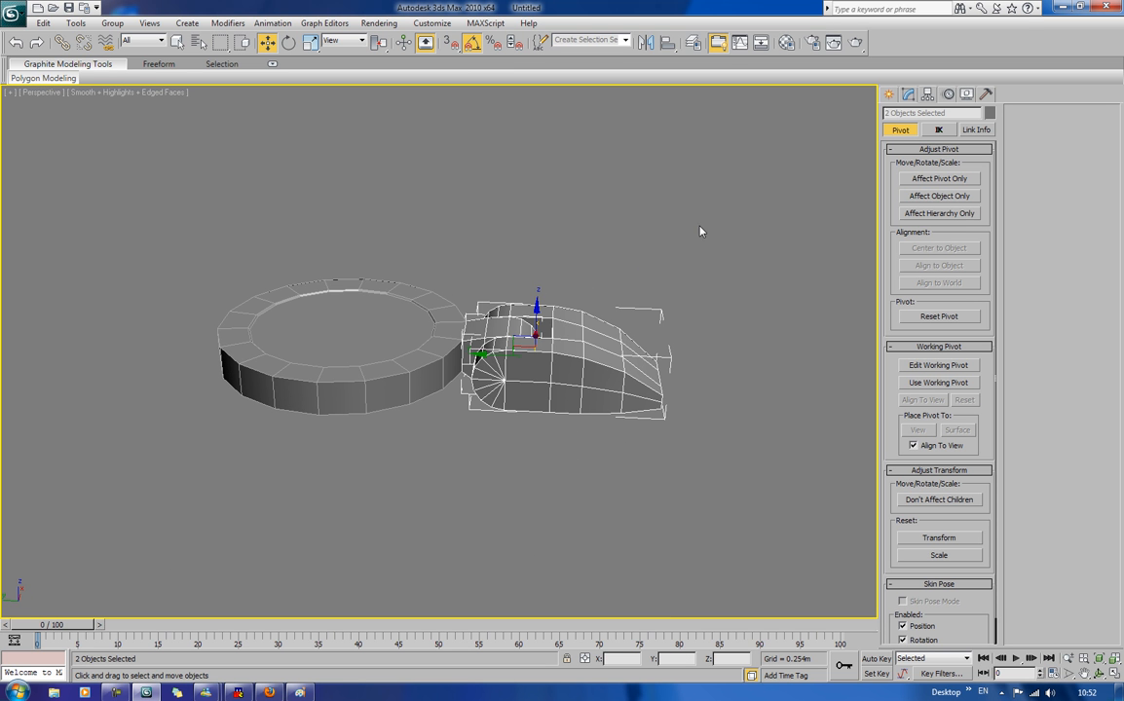
pyautogui.moveTo(700, 232)
pyautogui.keyDown('alt'); pyautogui.mouseDown(button='middle')
pyautogui.moveTo(629, 306)
pyautogui.moveTo(815, 258)
pyautogui.moveTo(707, 306)
pyautogui.moveTo(702, 242)
pyautogui.mouseUp(button='middle'); pyautogui.keyUp('alt')
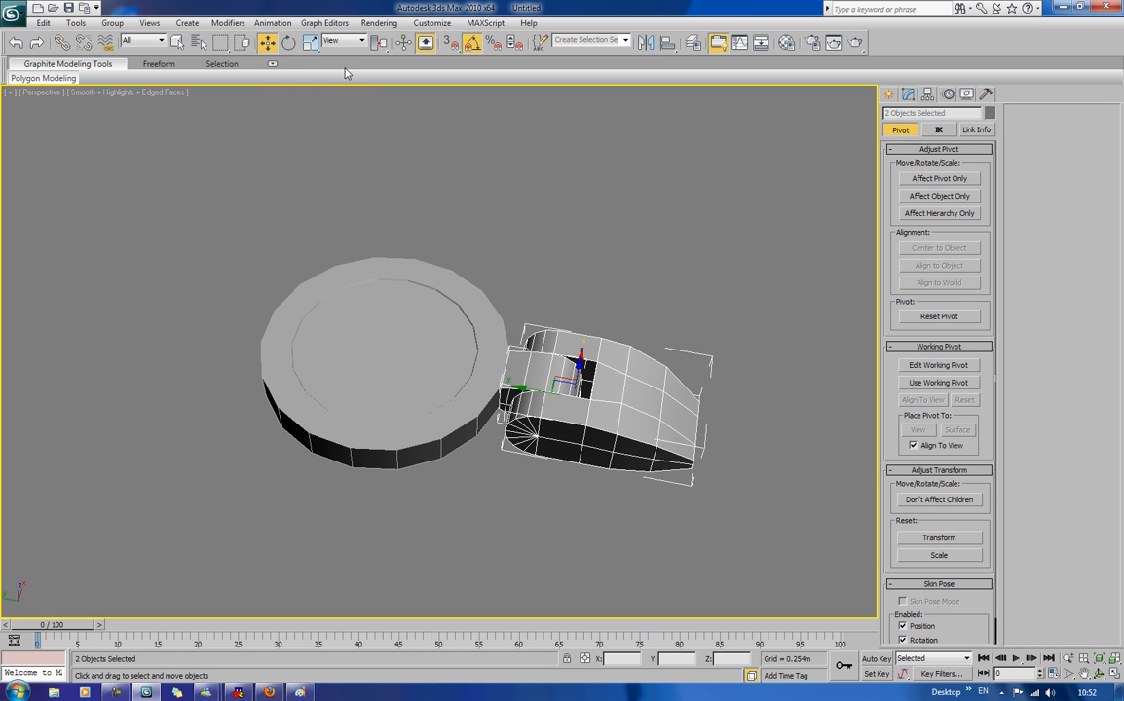
pyautogui.click(288, 42)
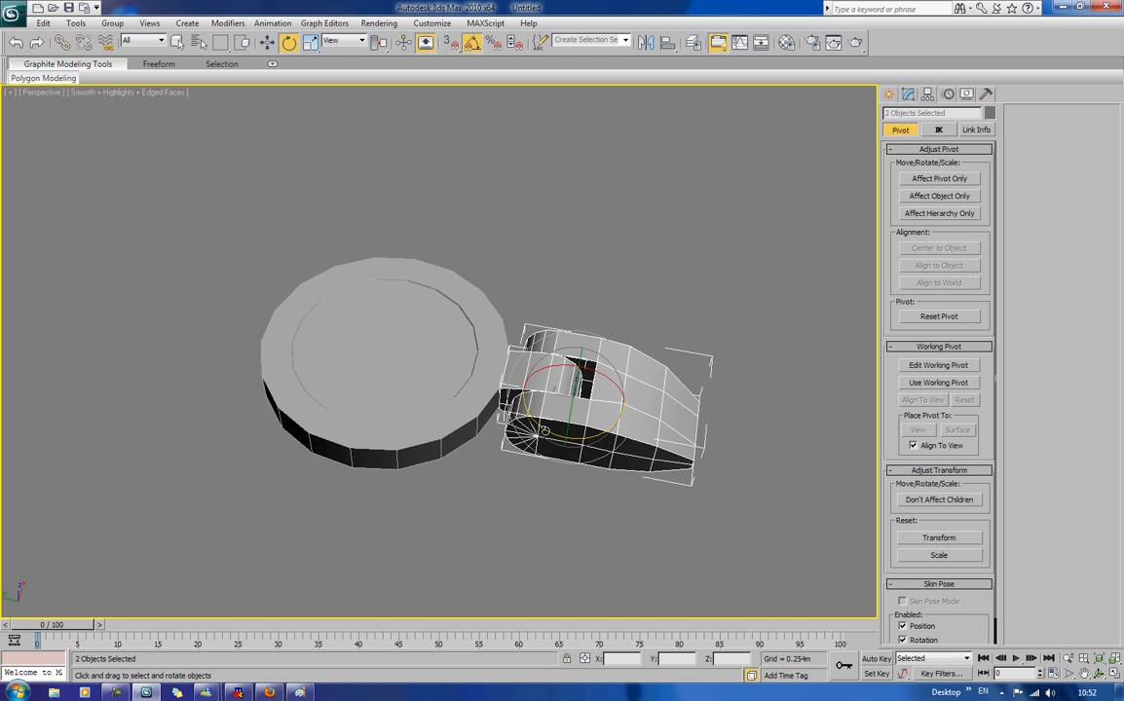
pyautogui.moveTo(492, 389)
pyautogui.mouseDown()
pyautogui.moveTo(414, 370)
pyautogui.moveTo(406, 313)
pyautogui.moveTo(422, 395)
pyautogui.moveTo(507, 394)
pyautogui.mouseUp()
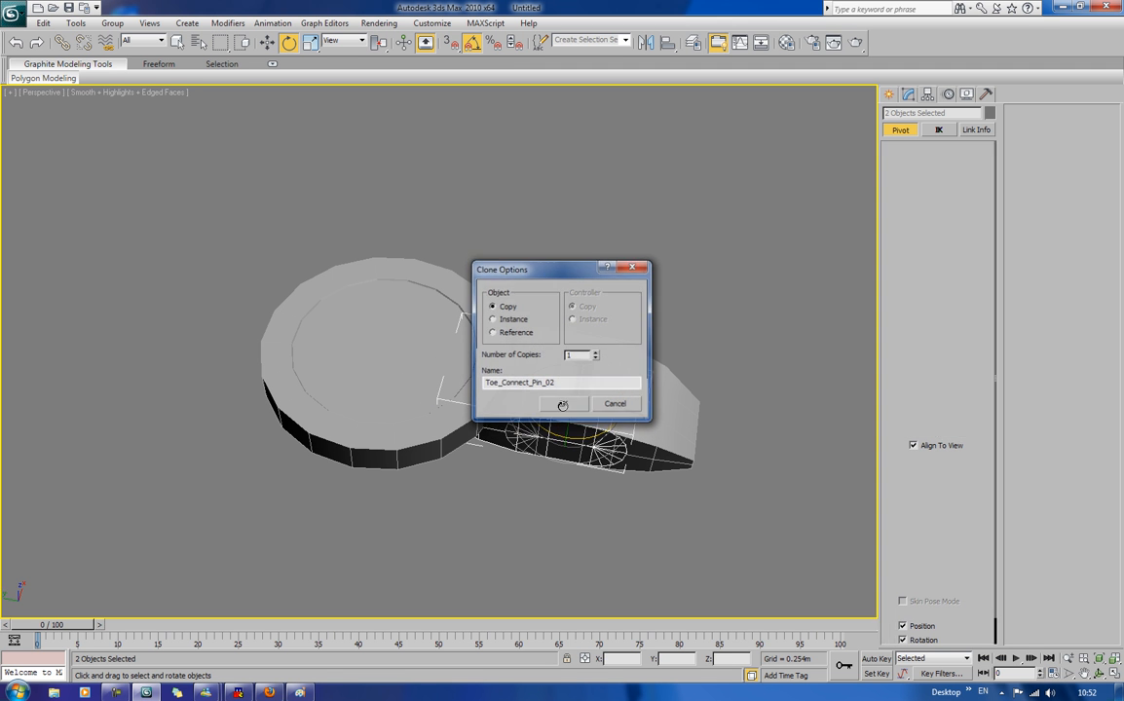
pyautogui.click(562, 404)
pyautogui.press('w')
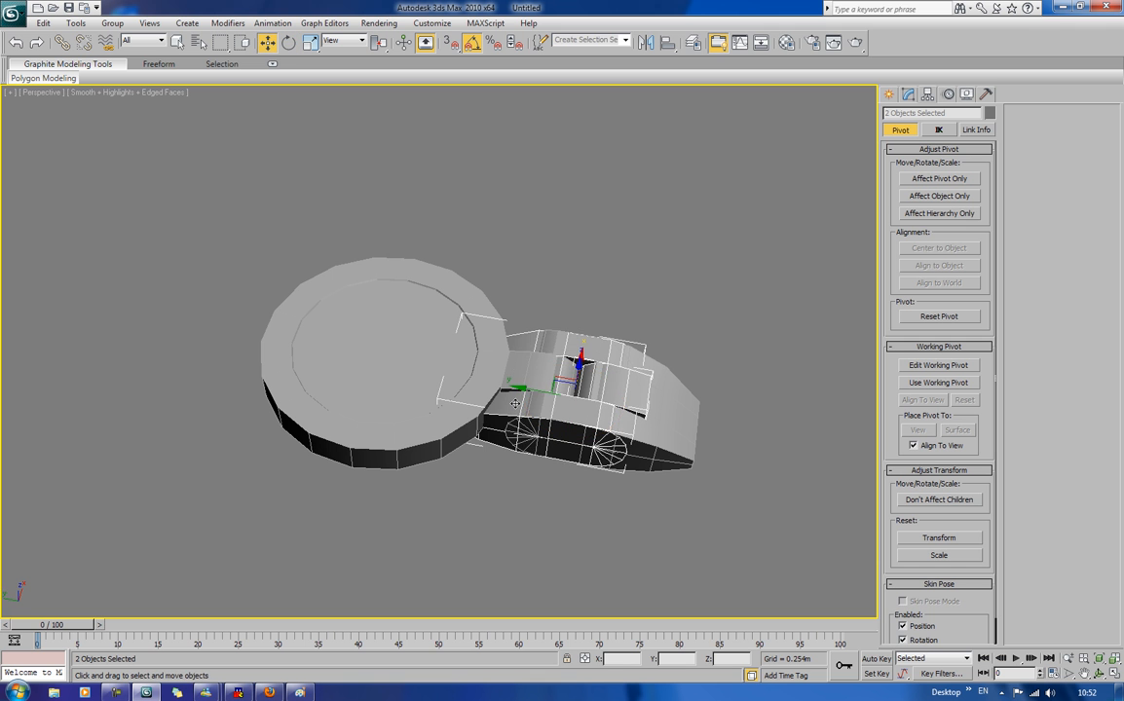
pyautogui.moveTo(514, 402)
pyautogui.mouseDown()
pyautogui.moveTo(424, 411)
pyautogui.moveTo(167, 346)
pyautogui.moveTo(170, 334)
pyautogui.moveTo(142, 341)
pyautogui.moveTo(155, 336)
pyautogui.mouseUp()
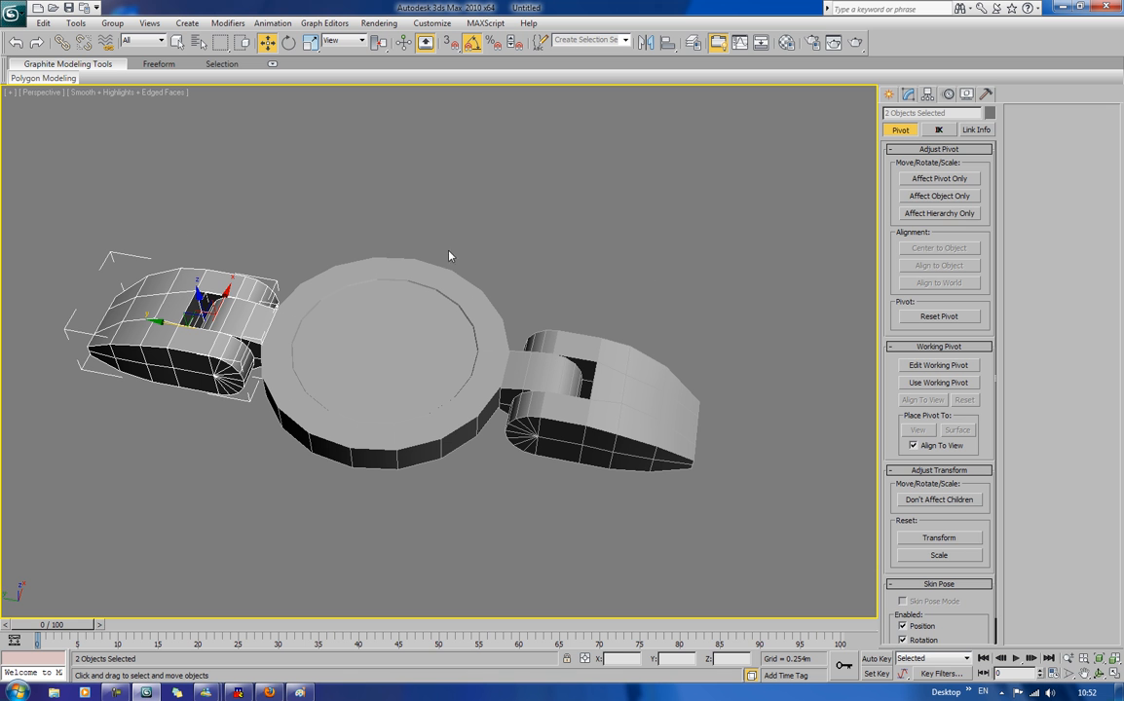
# Step: Clone both toe-and-pin pairs as copies rotated 90° about Z around the footplate to form a four-toed foot
pyautogui.keyDown('ctrl'); pyautogui.click(570, 455); pyautogui.keyUp('ctrl')
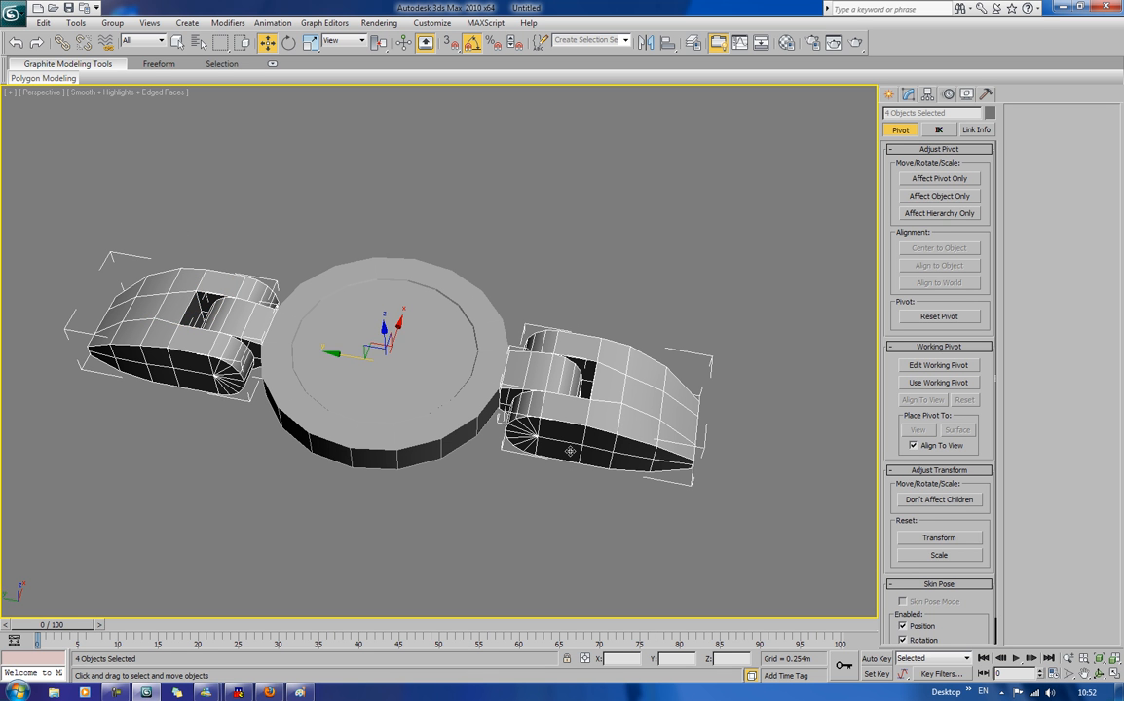
pyautogui.press('e')
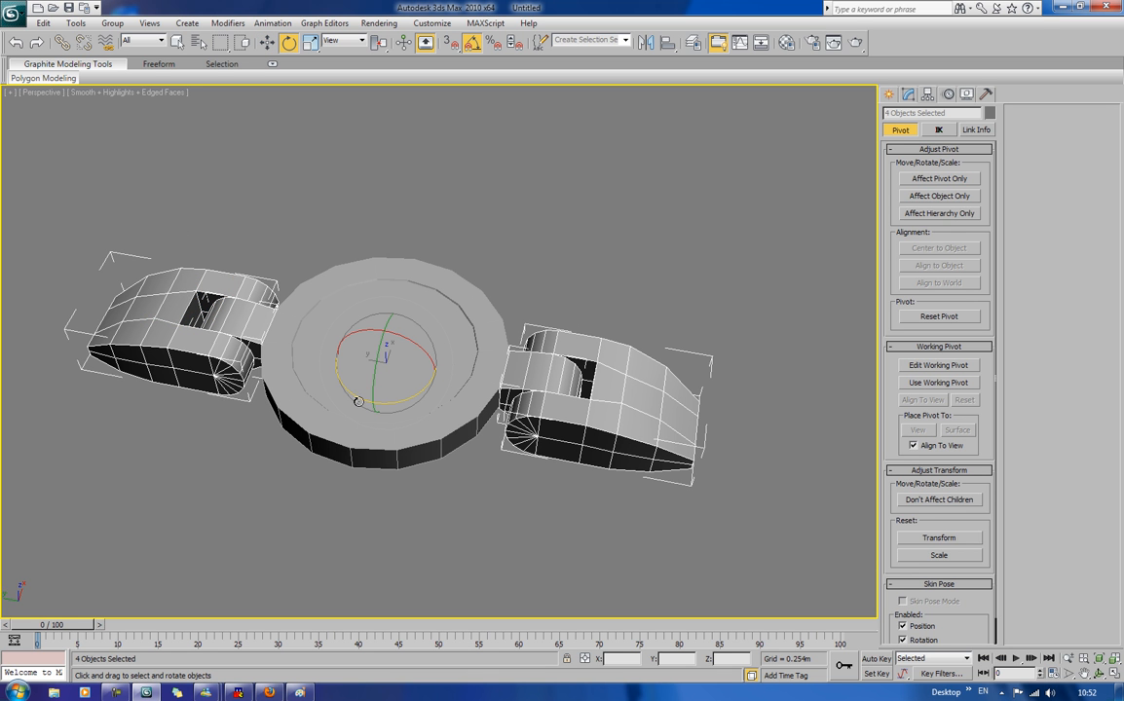
pyautogui.moveTo(358, 396); pyautogui.dragTo(407, 436)
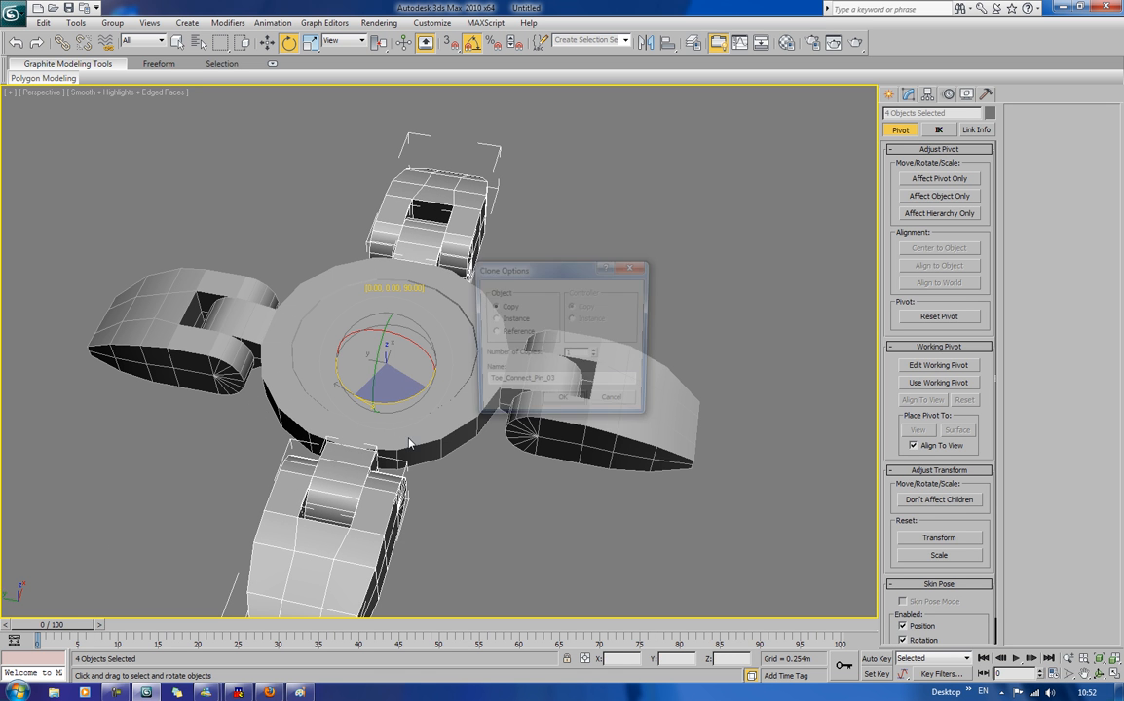
pyautogui.click(562, 404)
pyautogui.scroll(-6, 609, 208)
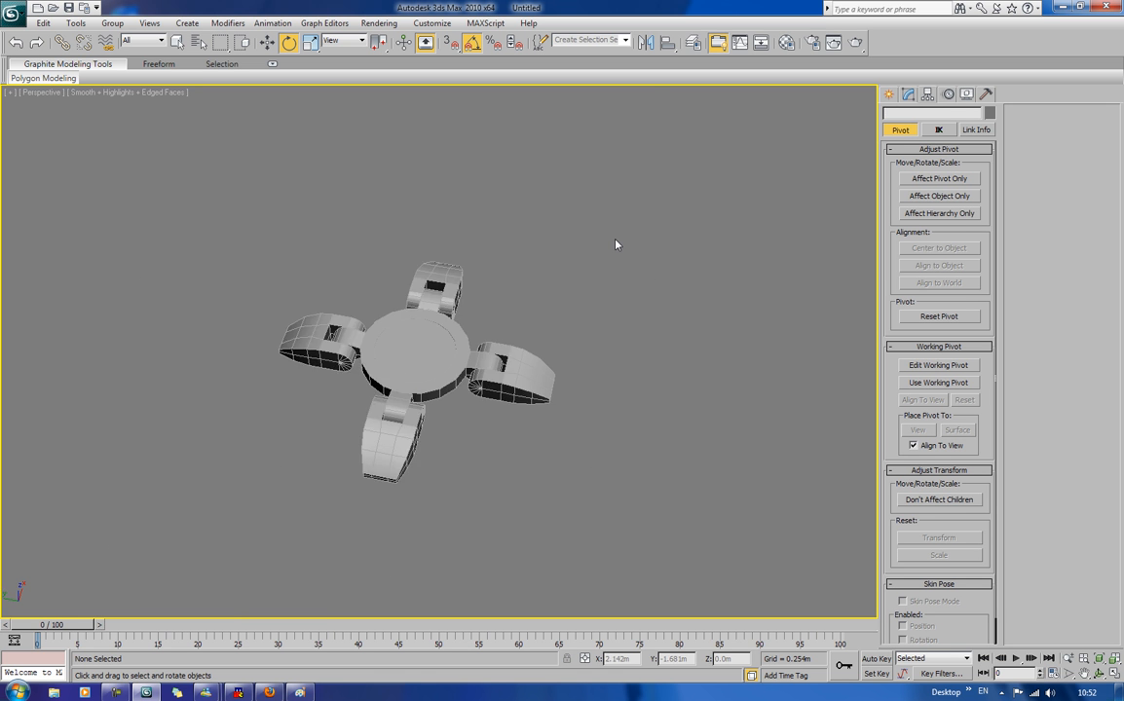
pyautogui.click(617, 244)
# Step: Inspect the four-toed foot from a low perspective angle, checking the footplate and the individual toes
pyautogui.keyDown('alt'); pyautogui.moveTo(609, 294); pyautogui.dragTo(587, 286, button='middle'); pyautogui.keyUp('alt')
pyautogui.scroll(3, 588, 289)
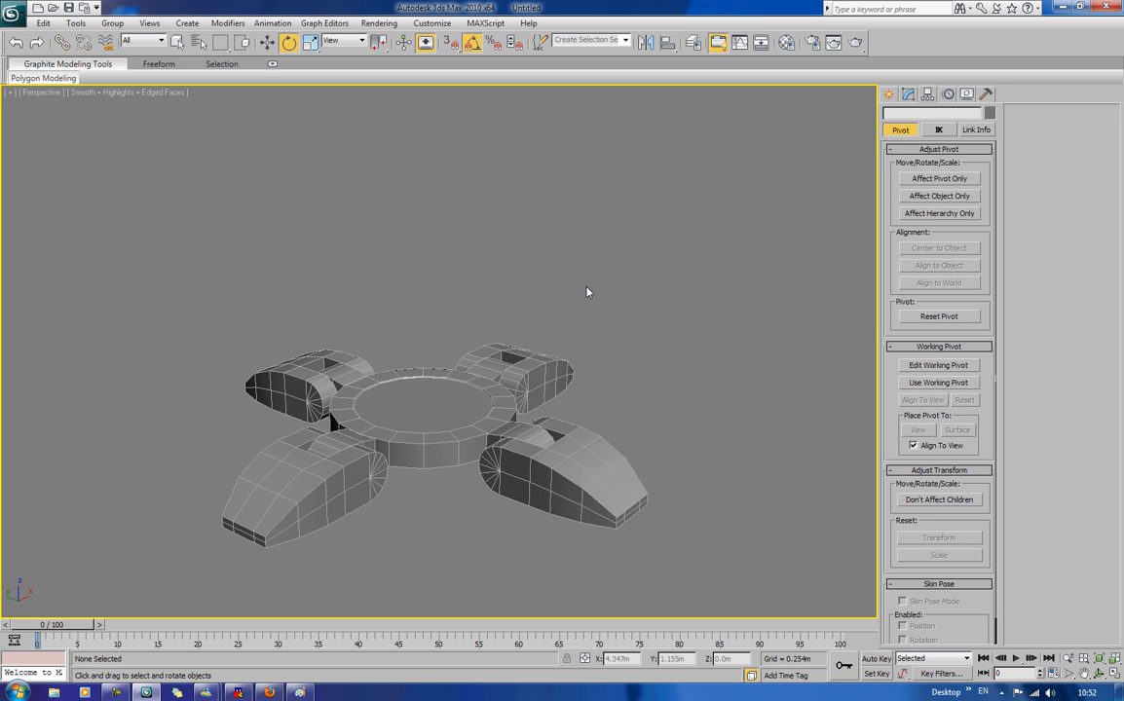
pyautogui.click(466, 400)
pyautogui.click(712, 394)
pyautogui.click(530, 379)
pyautogui.click(574, 277)
pyautogui.click(304, 405)
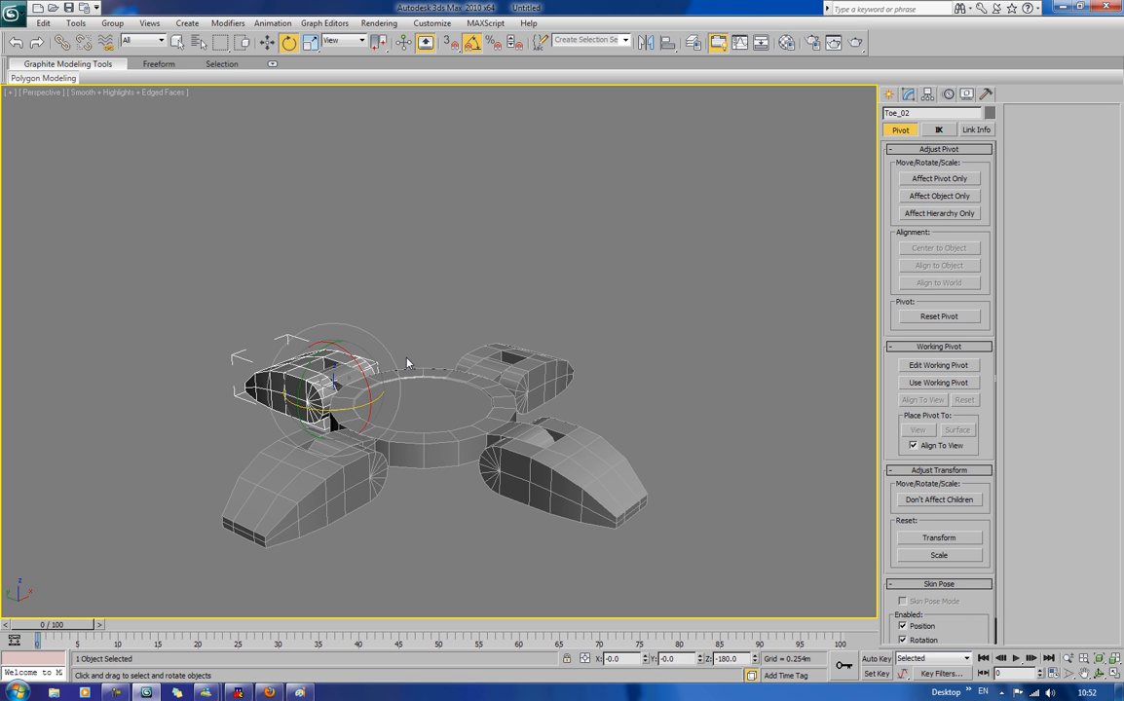
pyautogui.click(446, 295)
pyautogui.click(262, 513)
pyautogui.click(596, 469)
pyautogui.click(735, 363)
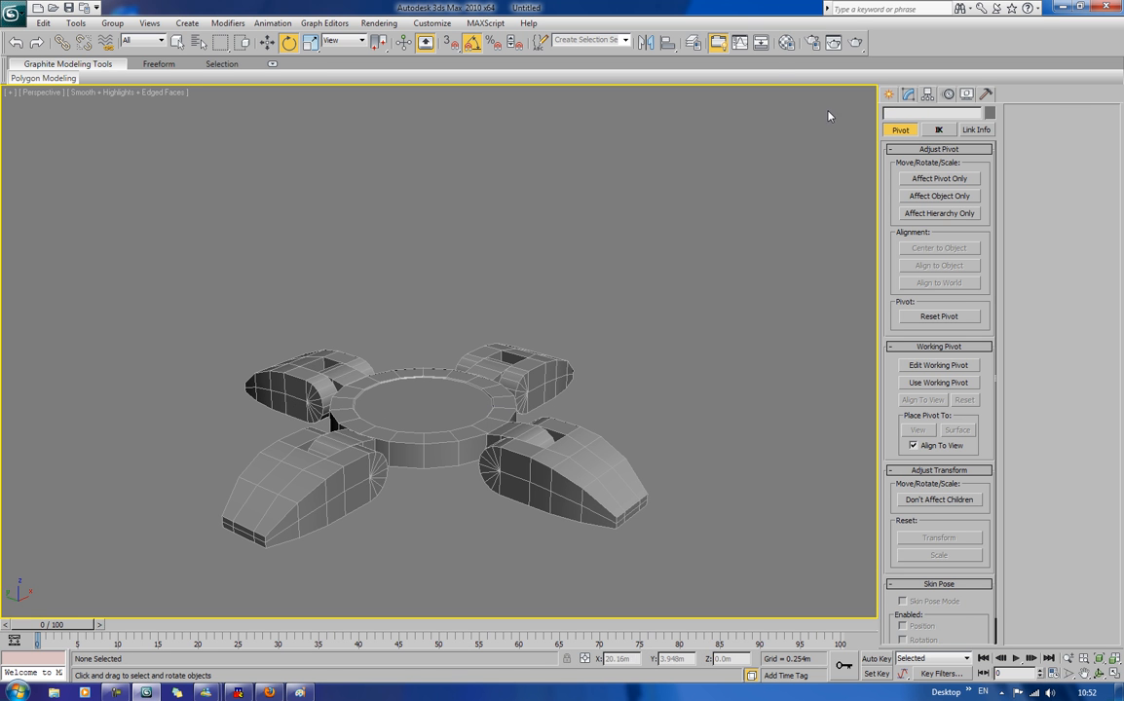
# Step: Select all the foot's parts and create a new layer containing them
pyautogui.click(695, 47)
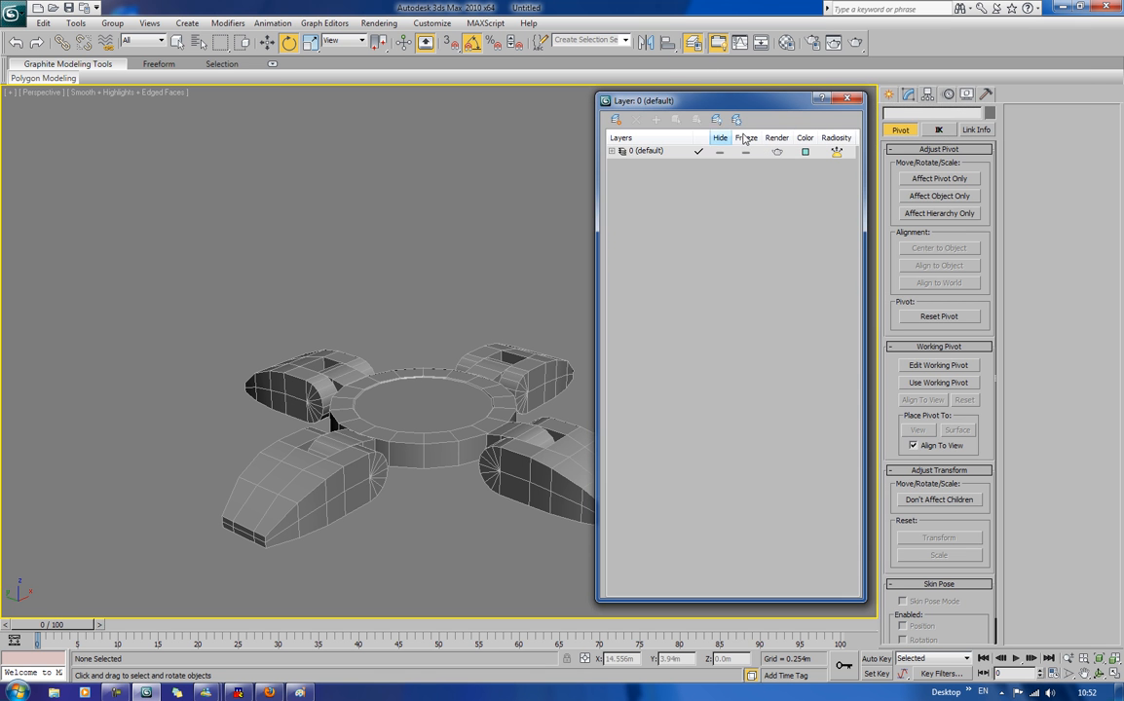
pyautogui.moveTo(673, 94); pyautogui.dragTo(891, 92)
pyautogui.moveTo(200, 319); pyautogui.dragTo(672, 499)
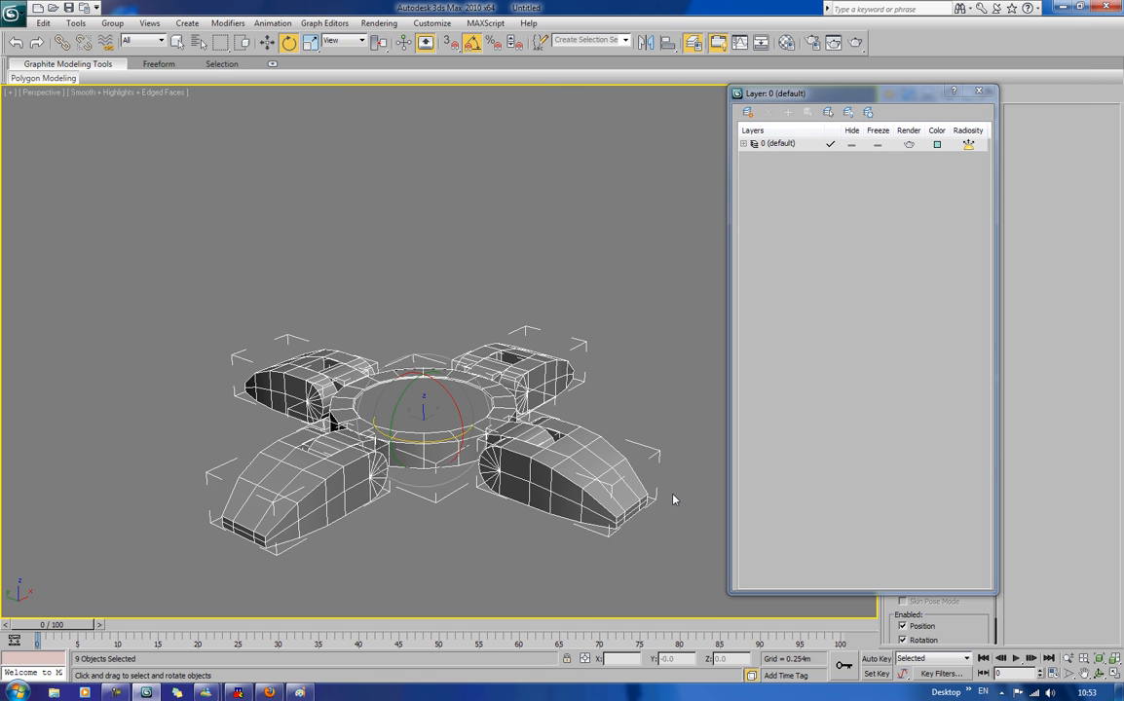
pyautogui.click(750, 115)
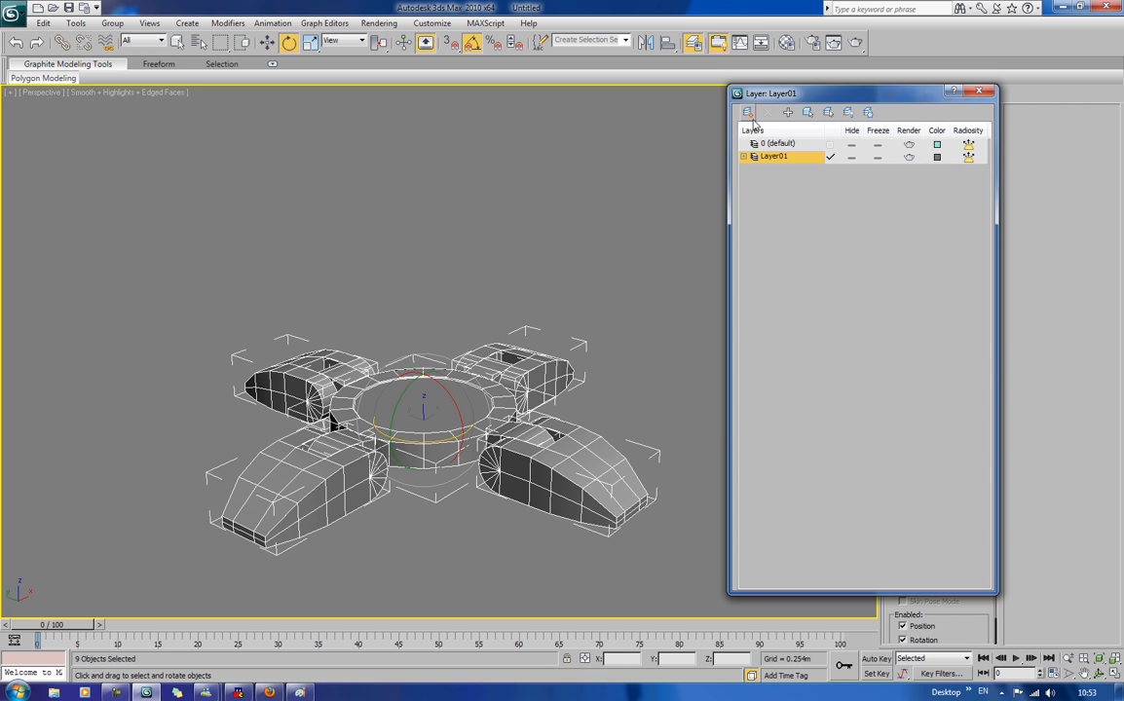
# Step: Rename the new layer foot and check its contents by hiding and showing it
pyautogui.rightClick(807, 160)
pyautogui.click(813, 157)
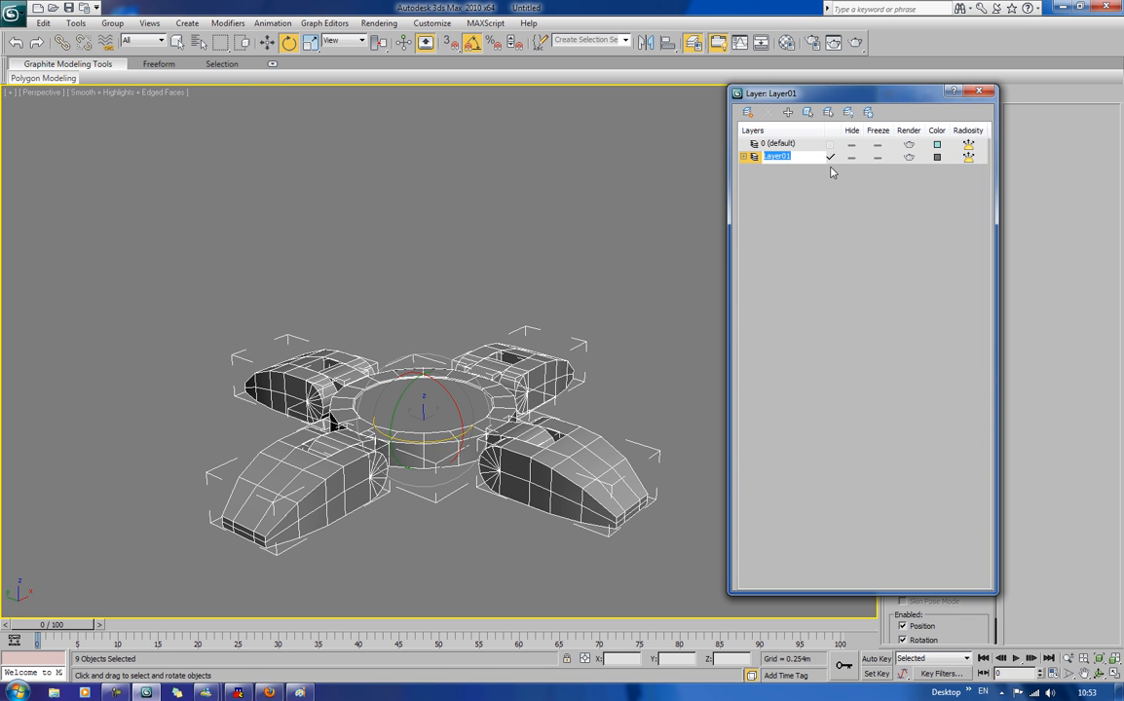
pyautogui.write('foot')
pyautogui.press('Return')
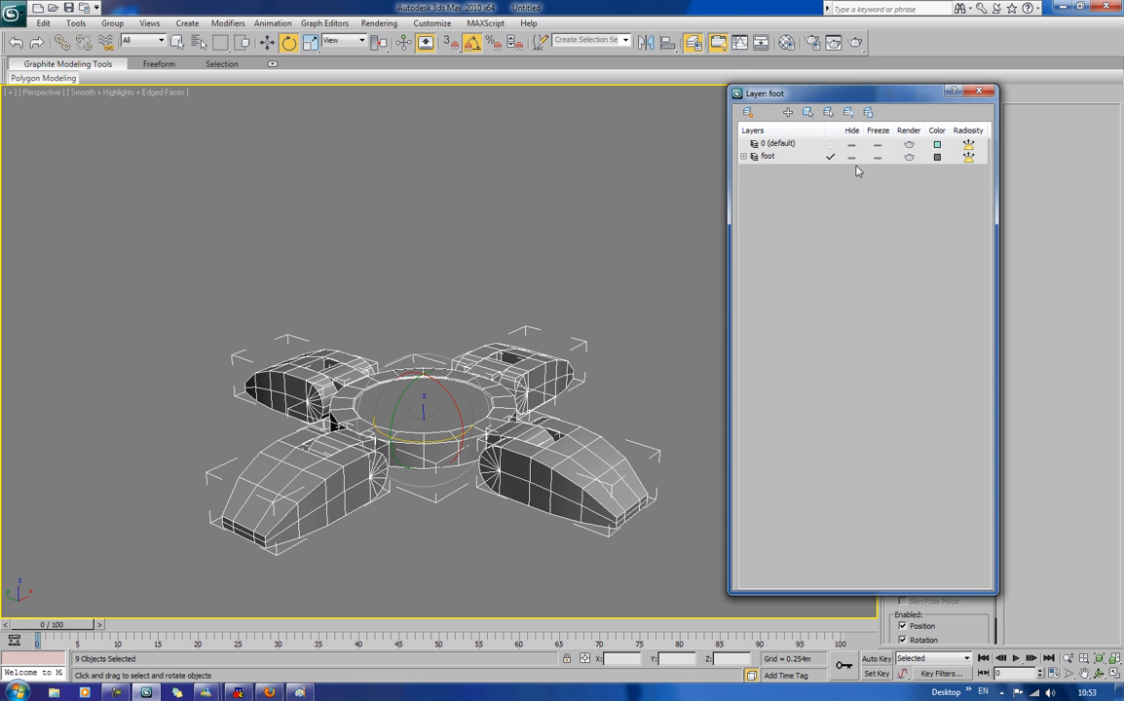
pyautogui.click(852, 157)
pyautogui.click(853, 159)
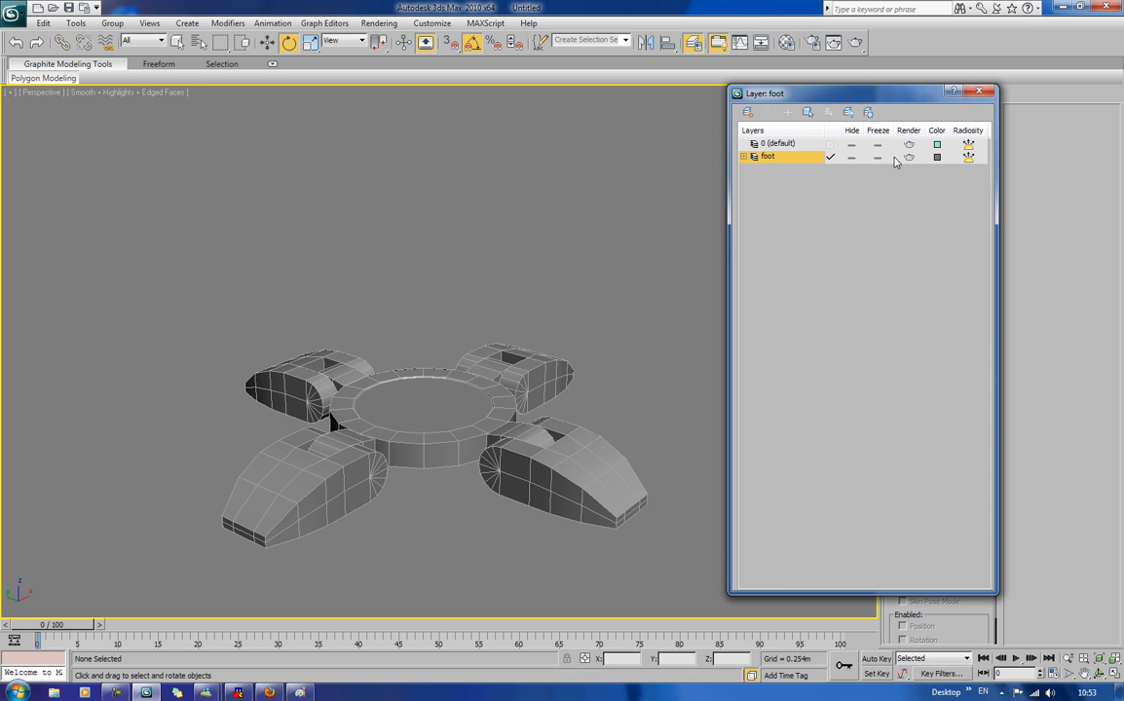
# Step: Check the foot layer's freeze setting by switching it on and off, and close the layer manager
pyautogui.click(876, 160)
pyautogui.click(876, 158)
pyautogui.click(978, 91)
# Step: Select the footplate and examine its recessed top and the surrounding toes from low perspective angles
pyautogui.click(471, 390)
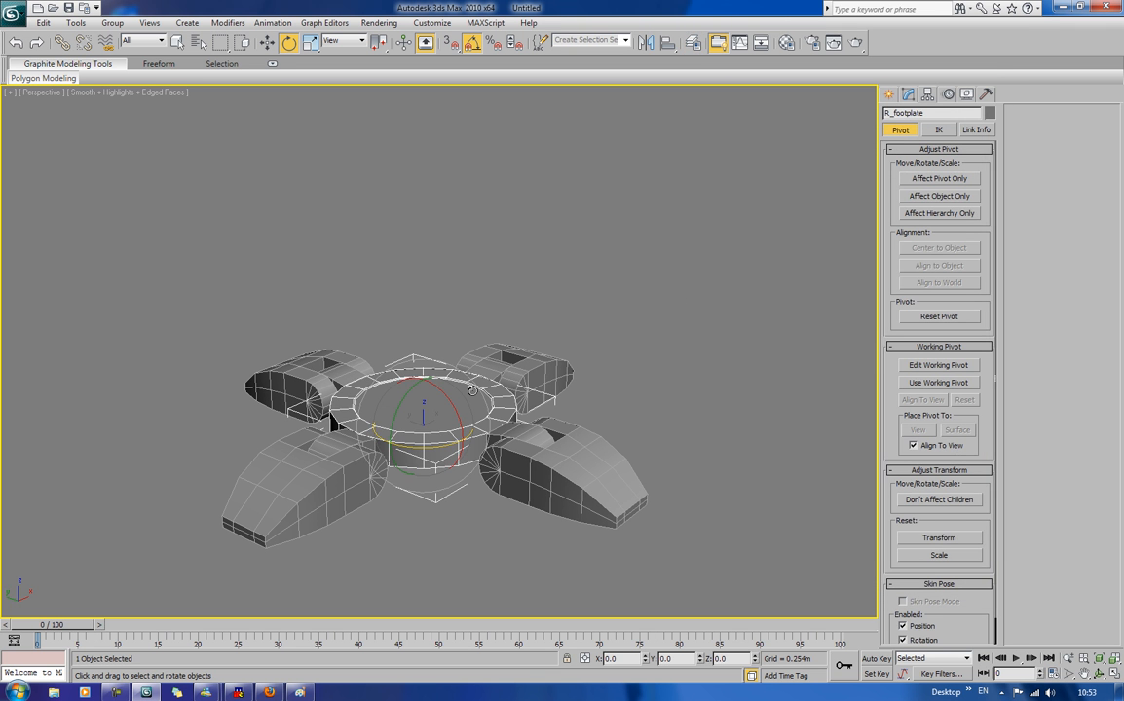
pyautogui.scroll(-4, 471, 390)
pyautogui.keyDown('alt'); pyautogui.moveTo(471, 389); pyautogui.dragTo(496, 369, button='middle'); pyautogui.keyUp('alt')
pyautogui.scroll(5, 496, 378)
pyautogui.scroll(-4, 495, 369)
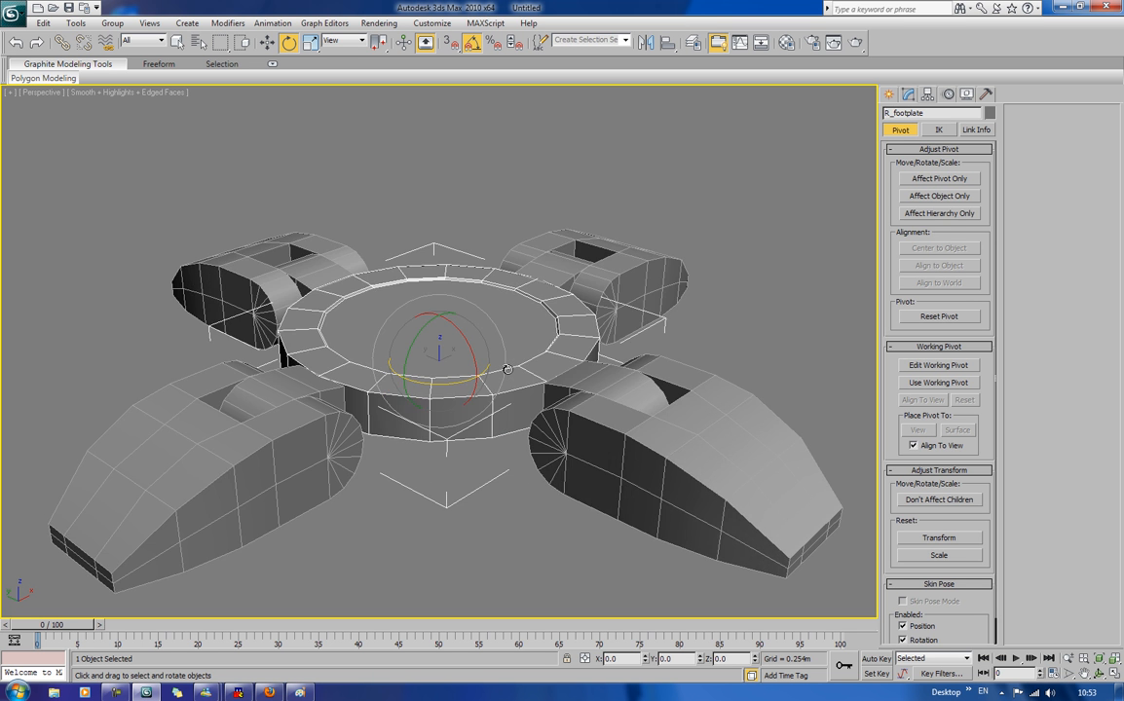
pyautogui.scroll(2, 505, 353)
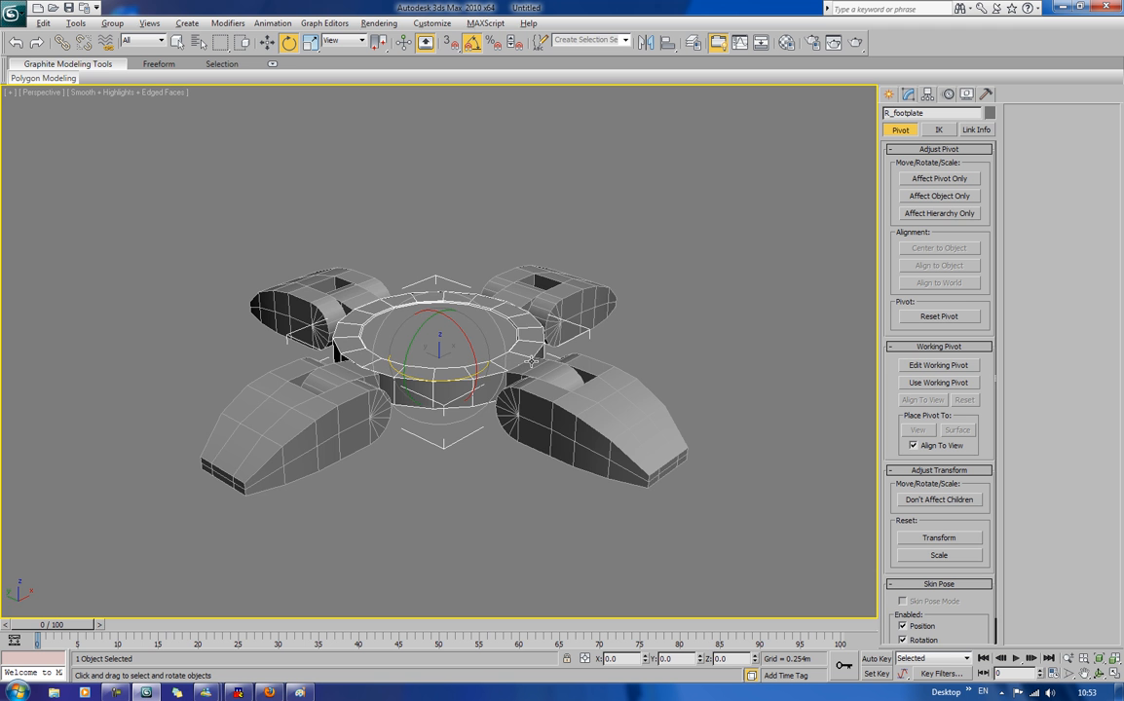
pyautogui.moveTo(532, 362)
pyautogui.keyDown('alt'); pyautogui.mouseDown(button='middle')
pyautogui.moveTo(536, 284)
pyautogui.moveTo(552, 294)
pyautogui.moveTo(561, 373)
pyautogui.moveTo(552, 354)
pyautogui.mouseUp(button='middle'); pyautogui.keyUp('alt')
pyautogui.scroll(3, 557, 341)
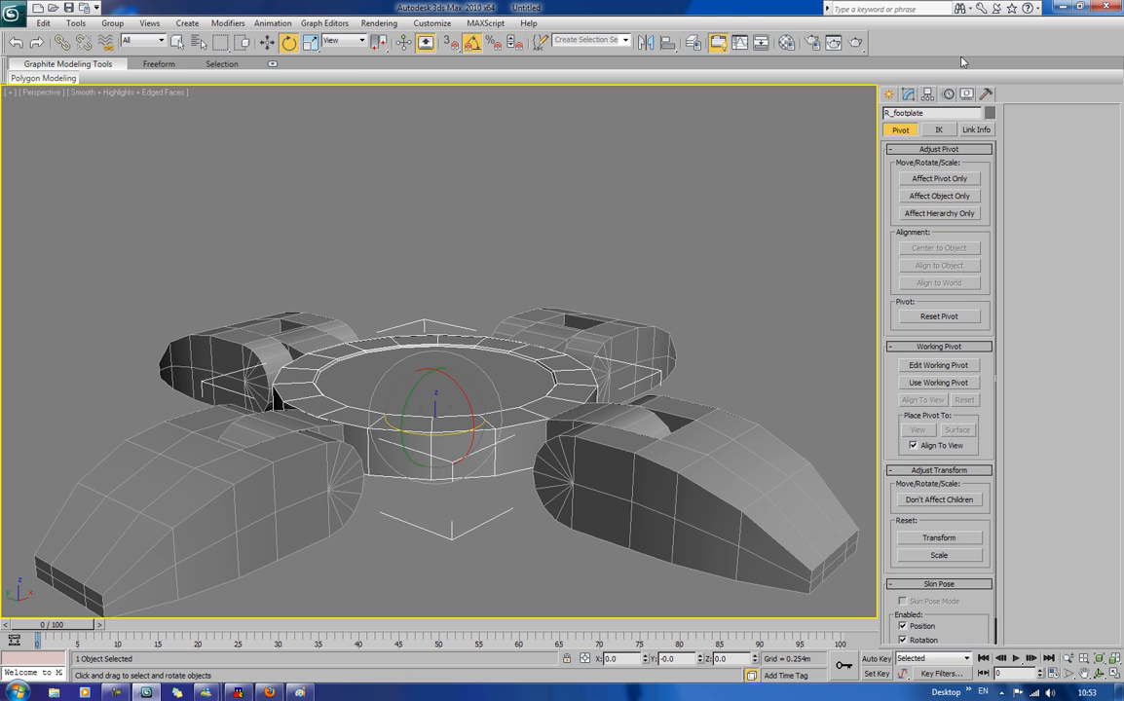
# Step: Bevel the footplate's recessed top polygon upward and inward in two tapered tiers to form a raised collar
pyautogui.click(908, 94)
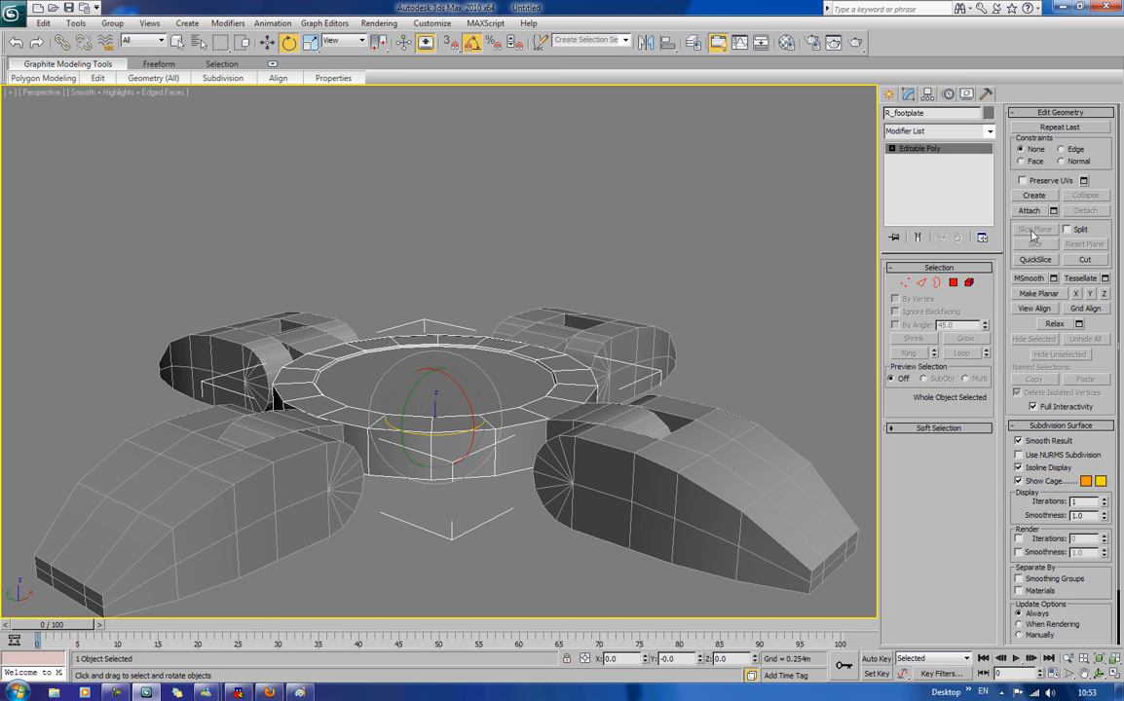
pyautogui.click(952, 282)
pyautogui.click(459, 375)
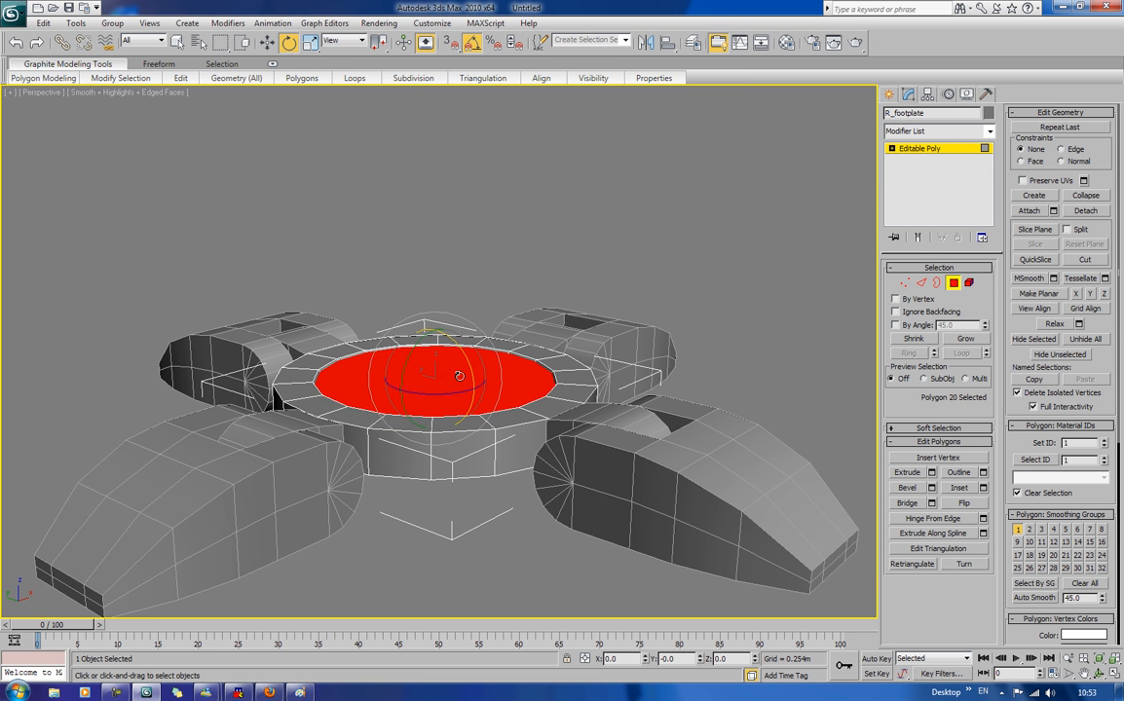
pyautogui.click(907, 487)
pyautogui.moveTo(452, 393); pyautogui.dragTo(444, 357)
pyautogui.click(448, 379)
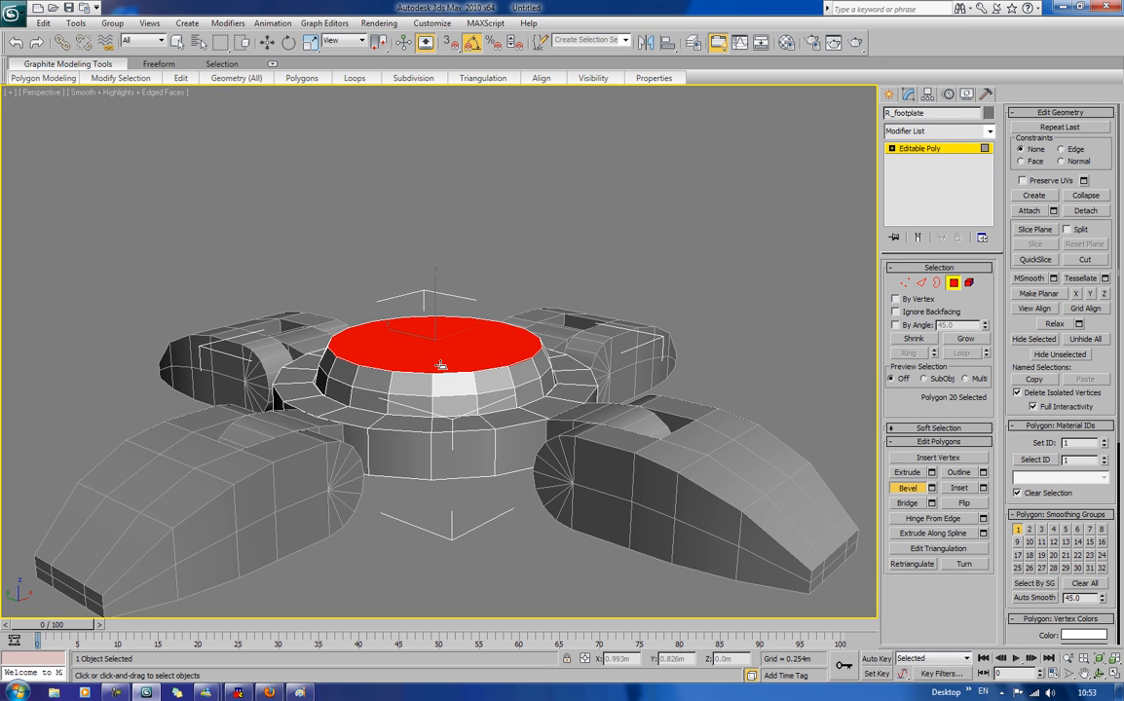
# Step: Bevel the collar's top polygon inward into a narrow rim and down in several tiers to form a bowl-shaped socket
pyautogui.moveTo(441, 366); pyautogui.dragTo(450, 376)
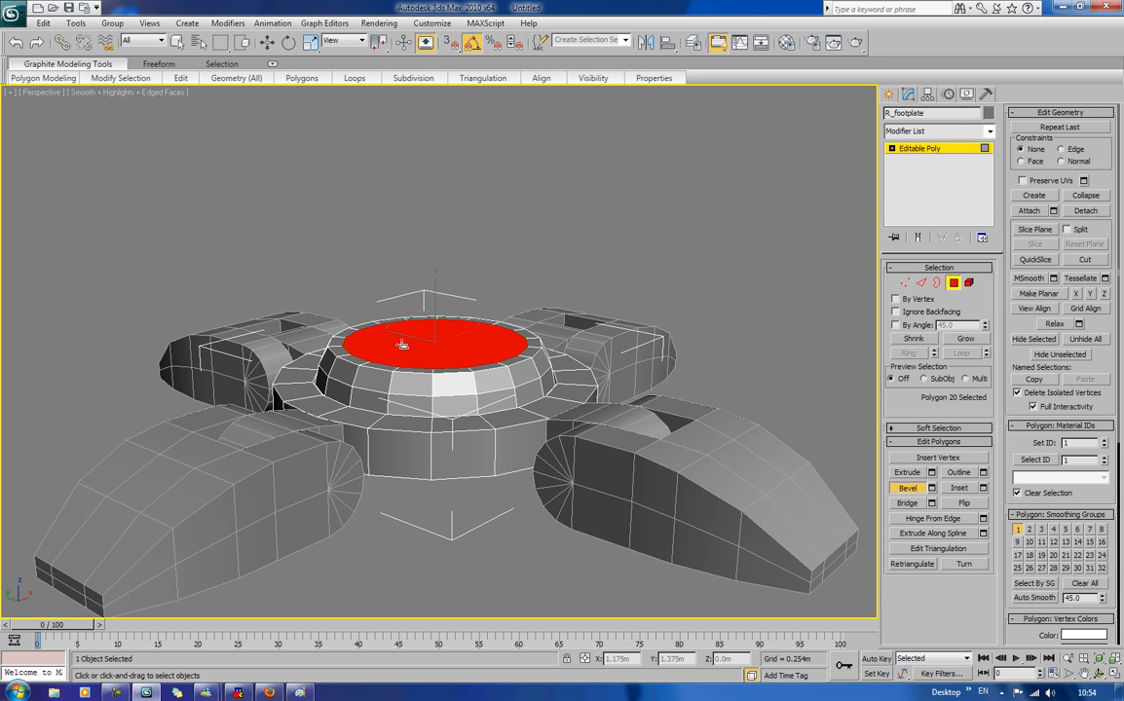
pyautogui.moveTo(363, 310); pyautogui.dragTo(427, 389)
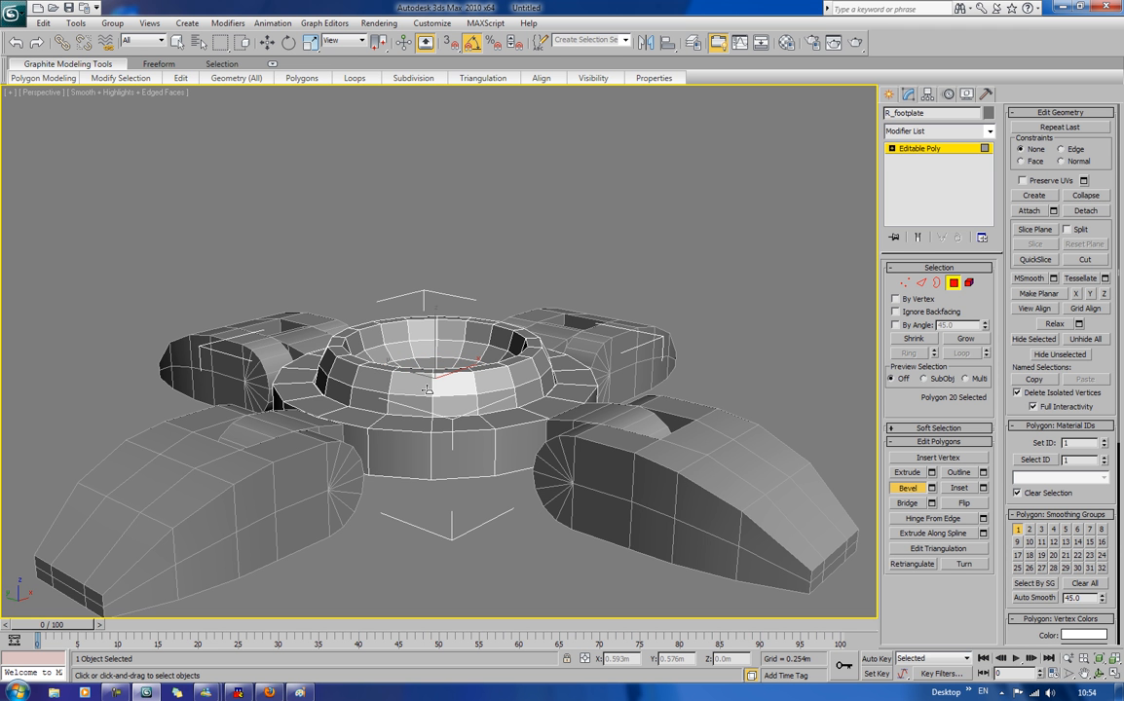
pyautogui.press('e')
pyautogui.keyDown('alt'); pyautogui.moveTo(434, 432); pyautogui.dragTo(442, 467, button='middle'); pyautogui.keyUp('alt')
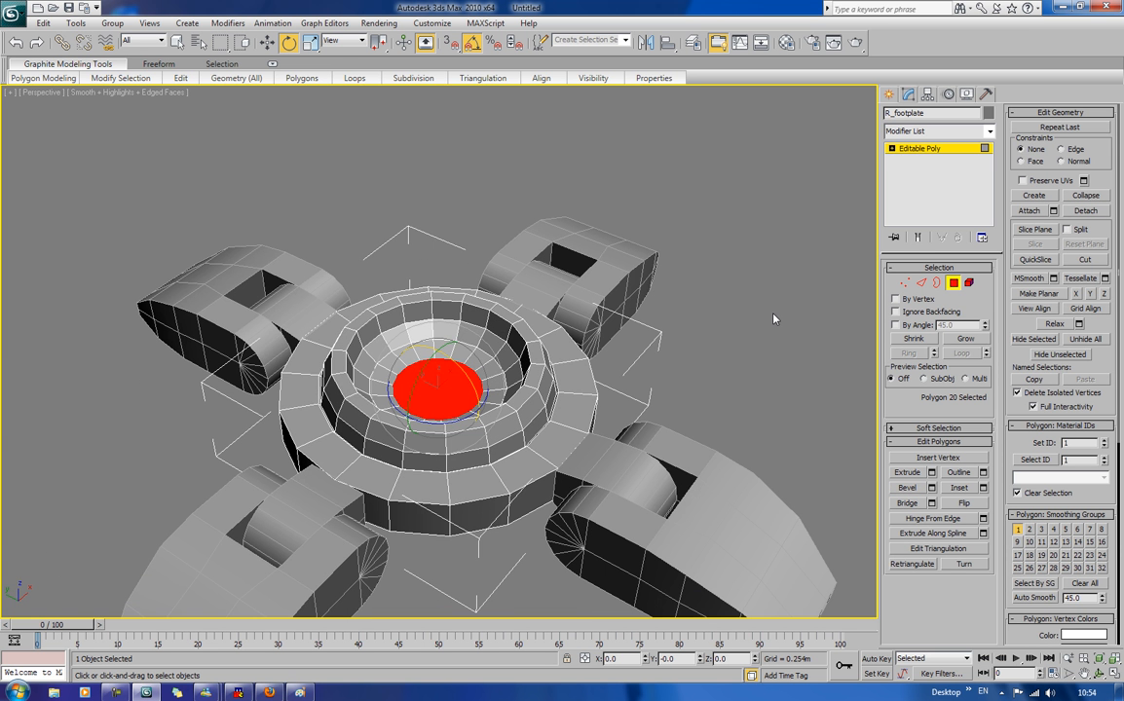
pyautogui.click(954, 282)
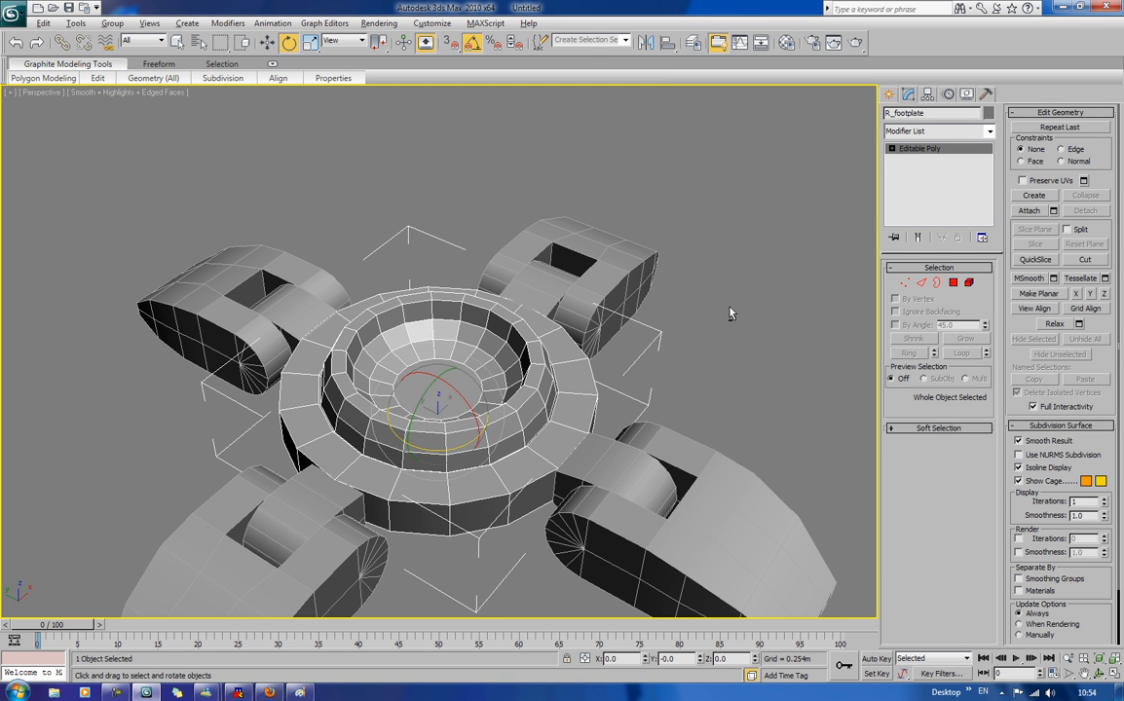
# Step: Create a sphere with AutoGrid, centred on the socket's floor, with a radius of about 0.529 m
pyautogui.keyDown('alt'); pyautogui.moveTo(729, 307); pyautogui.dragTo(726, 292, button='middle'); pyautogui.keyUp('alt')
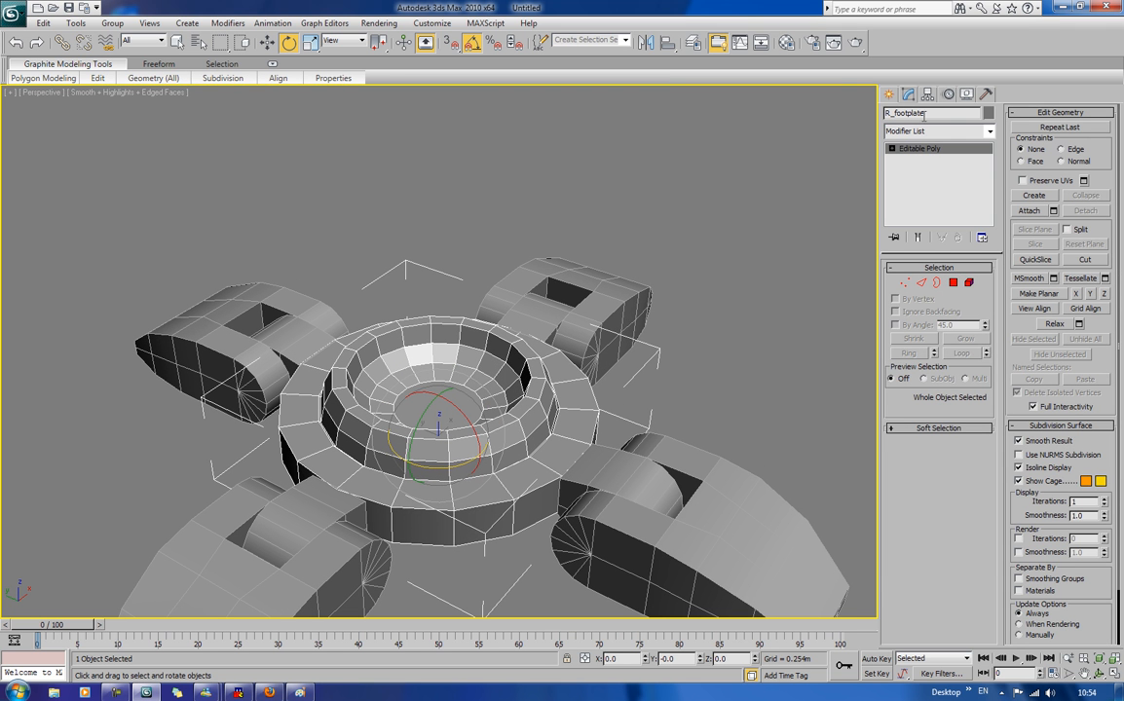
pyautogui.click(889, 93)
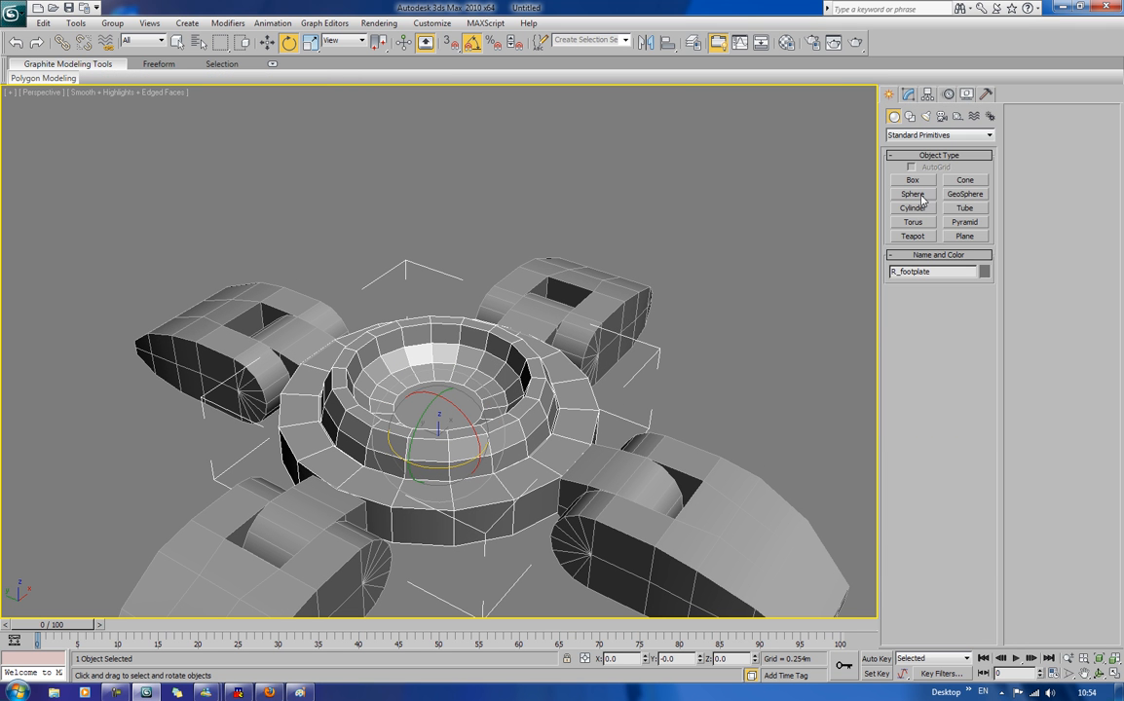
pyautogui.click(920, 196)
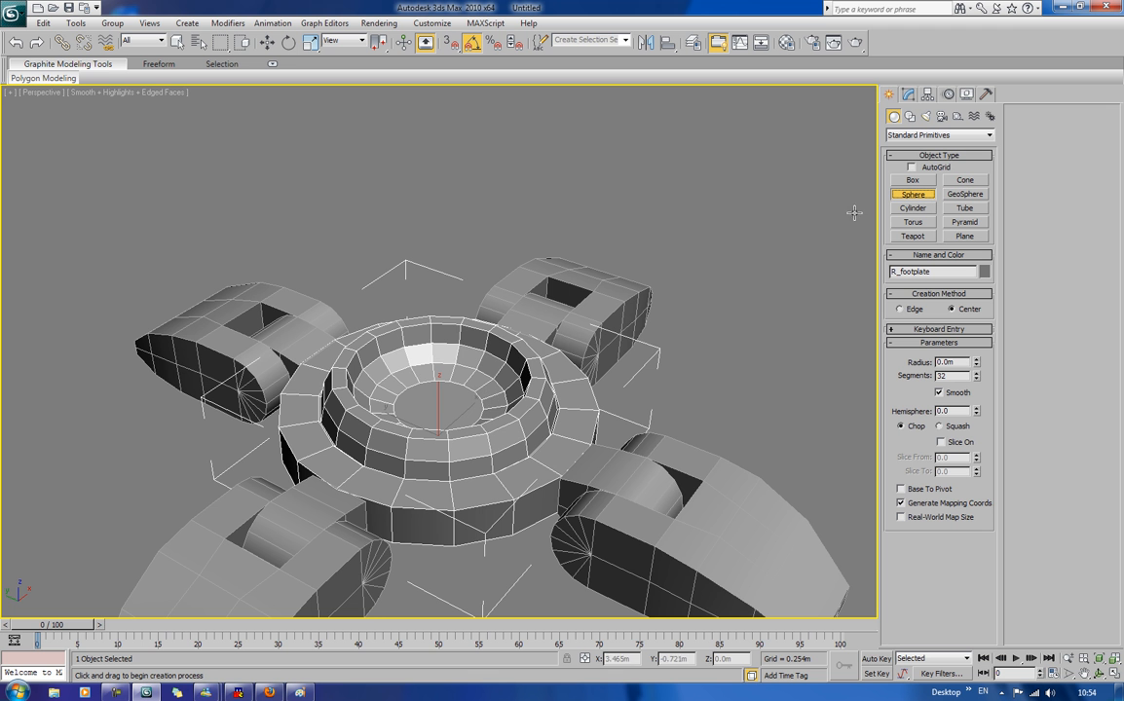
pyautogui.click(914, 168)
pyautogui.keyDown('alt'); pyautogui.moveTo(618, 216); pyautogui.dragTo(558, 326, button='middle'); pyautogui.keyUp('alt')
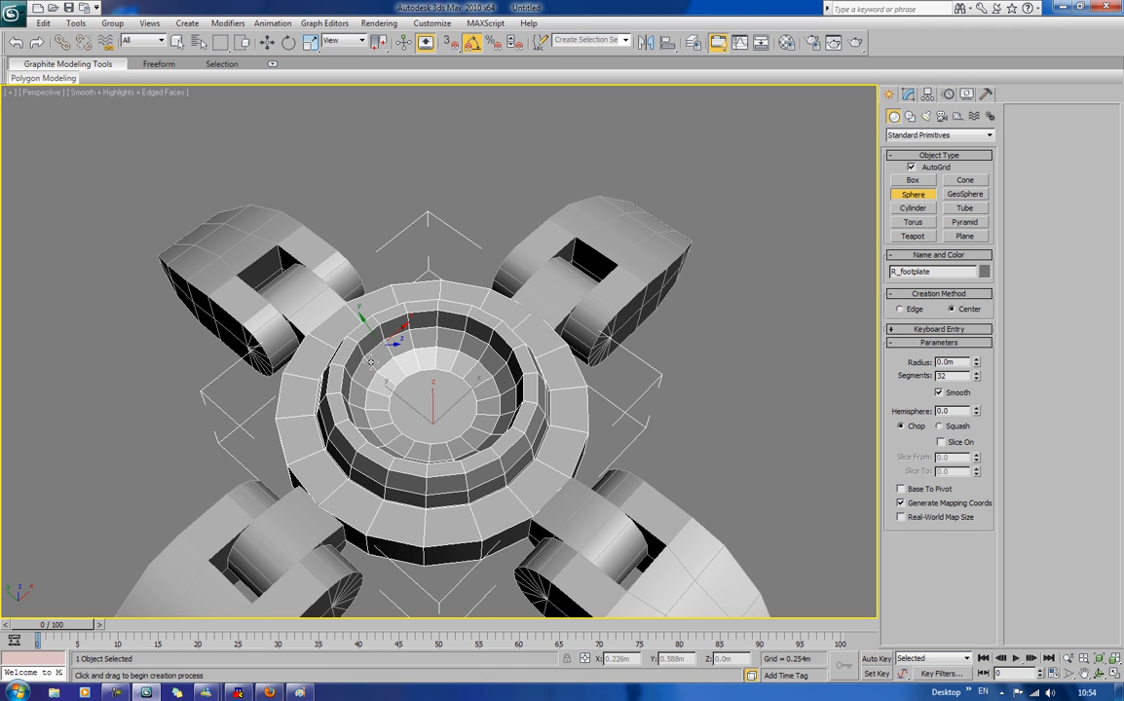
pyautogui.keyDown('alt'); pyautogui.moveTo(376, 351); pyautogui.dragTo(425, 391, button='middle'); pyautogui.keyUp('alt')
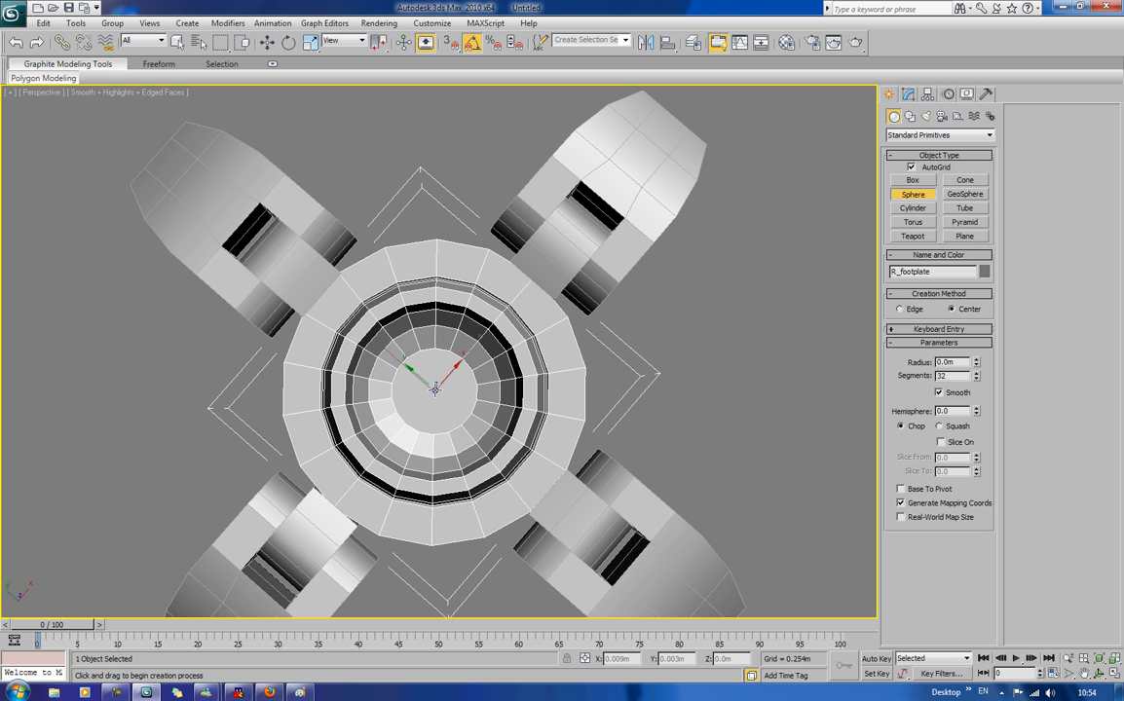
pyautogui.moveTo(432, 391); pyautogui.dragTo(435, 497)
pyautogui.press('e')
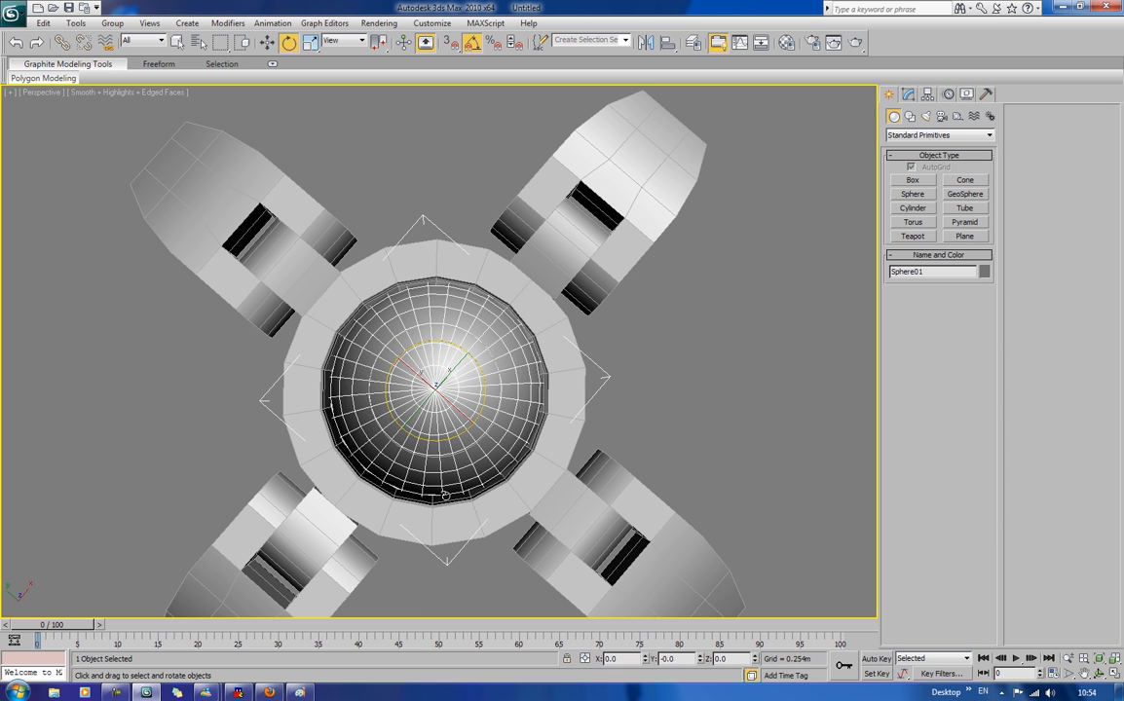
# Step: Raise the sphere to Z 0.578 m so it sits in the socket, and reduce its radius to 0.397 m
pyautogui.keyDown('alt'); pyautogui.moveTo(401, 447); pyautogui.dragTo(530, 359, button='middle'); pyautogui.keyUp('alt')
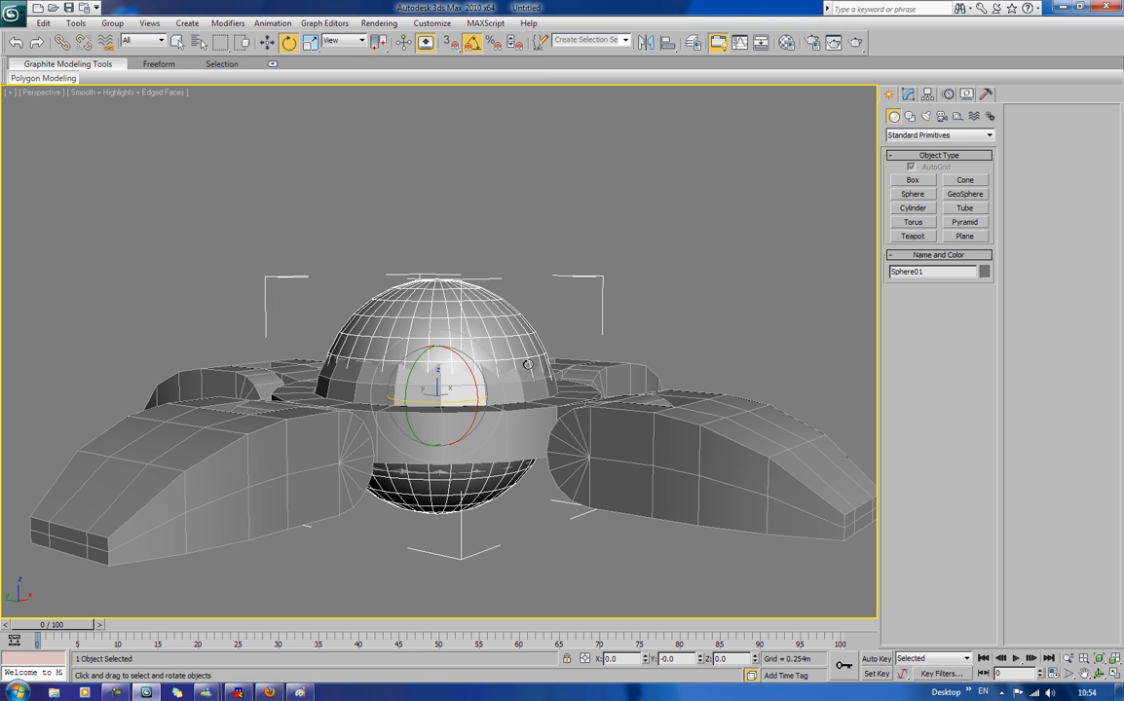
pyautogui.press('w')
pyautogui.moveTo(440, 359); pyautogui.dragTo(441, 295)
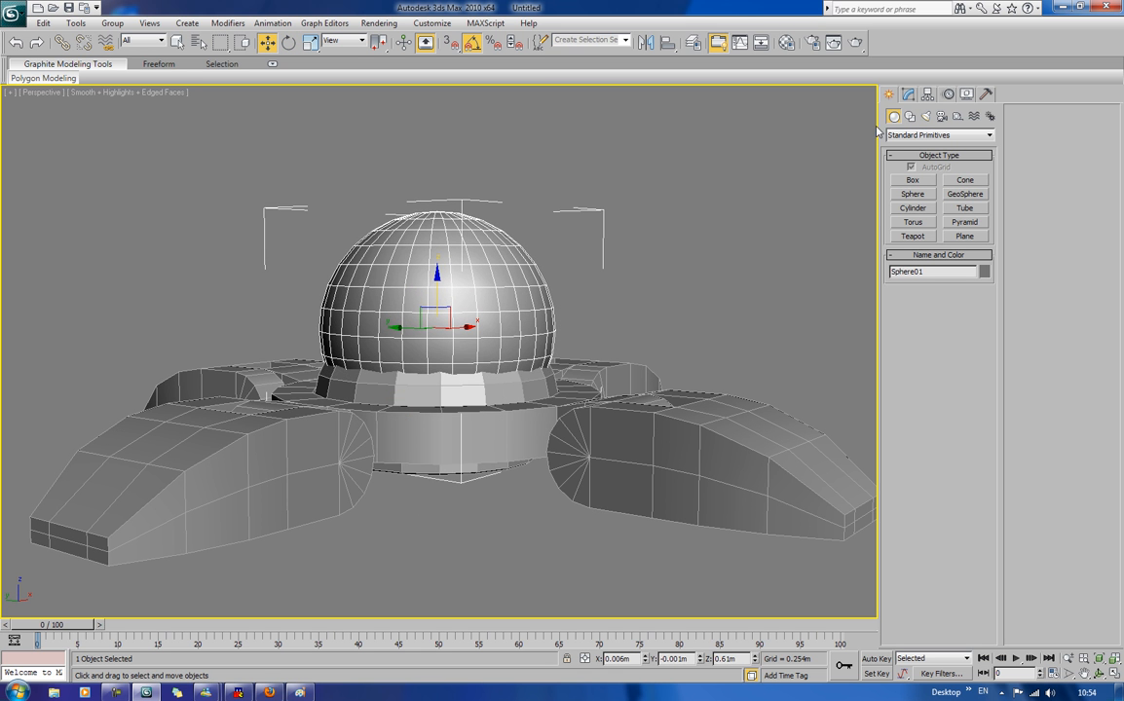
pyautogui.click(907, 94)
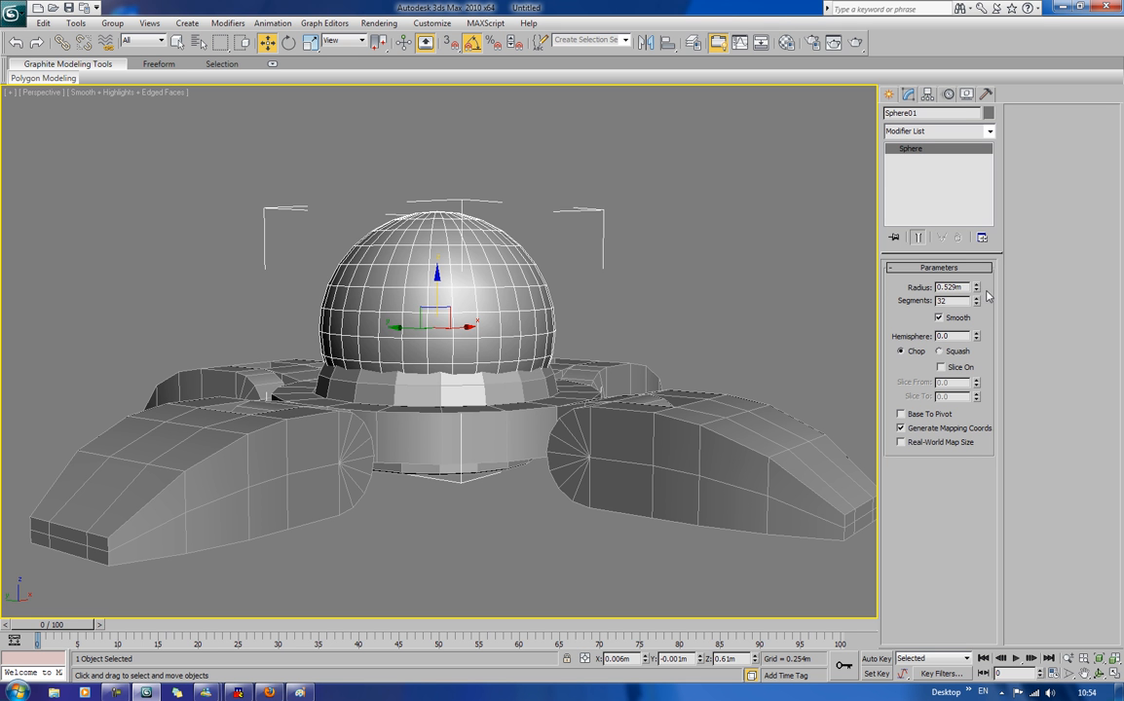
pyautogui.moveTo(976, 288); pyautogui.dragTo(976, 298)
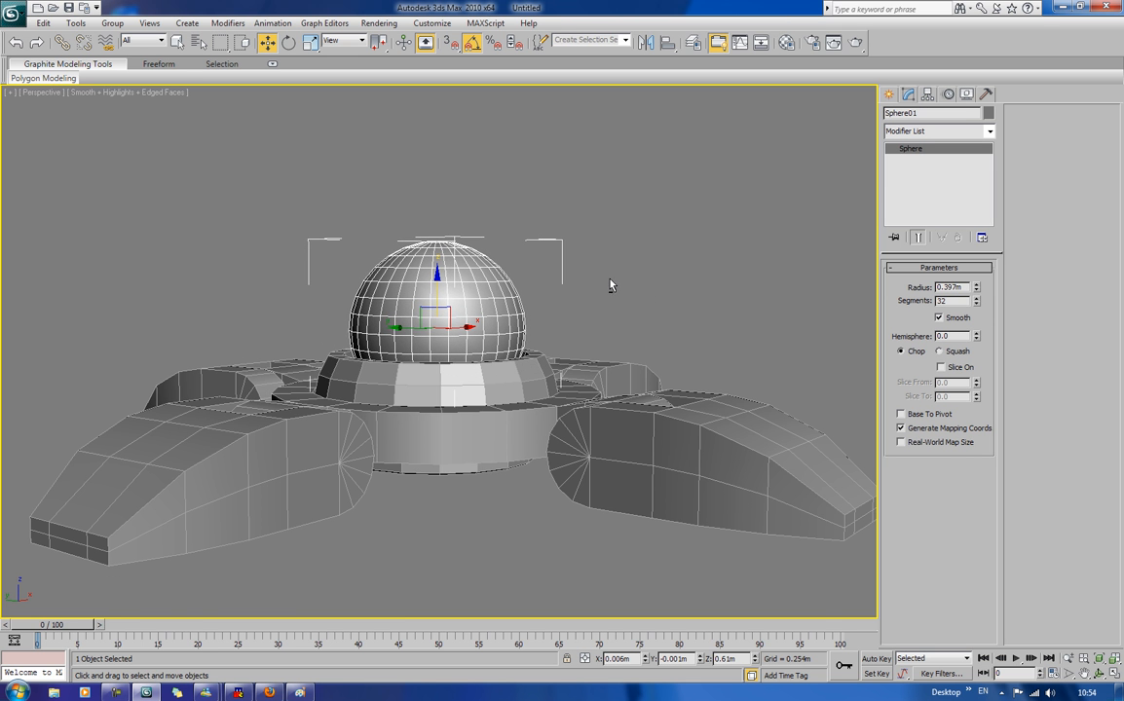
pyautogui.keyDown('alt'); pyautogui.moveTo(611, 284); pyautogui.dragTo(539, 339, button='middle'); pyautogui.keyUp('alt')
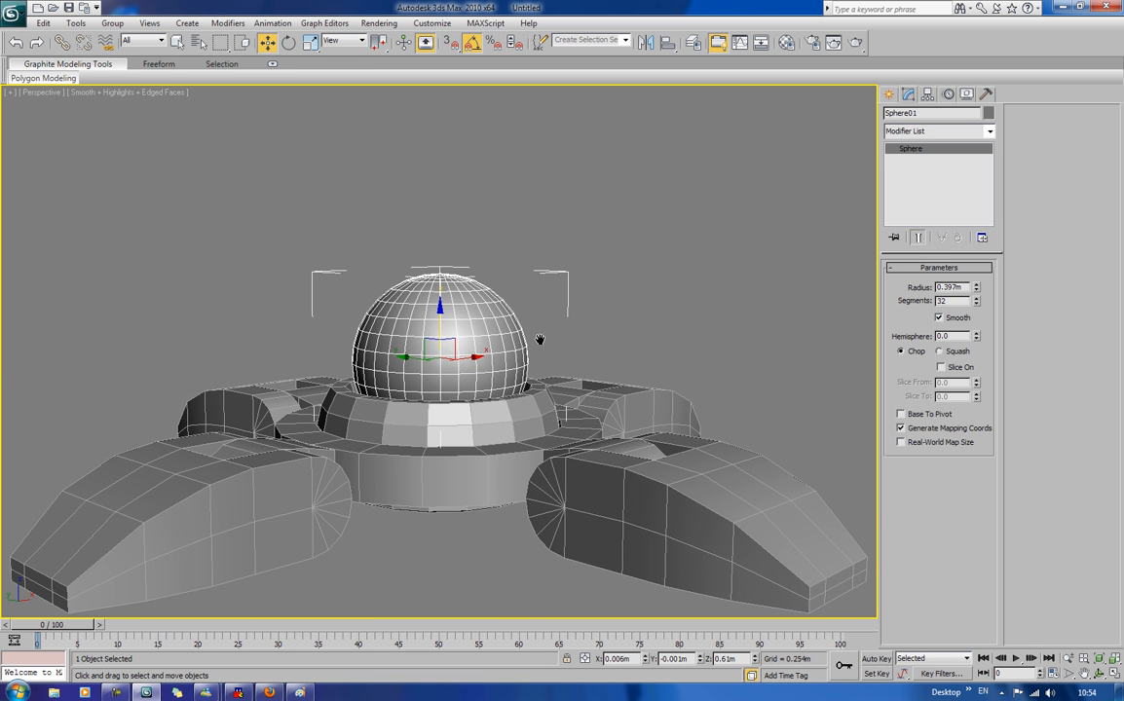
pyautogui.scroll(3, 539, 338)
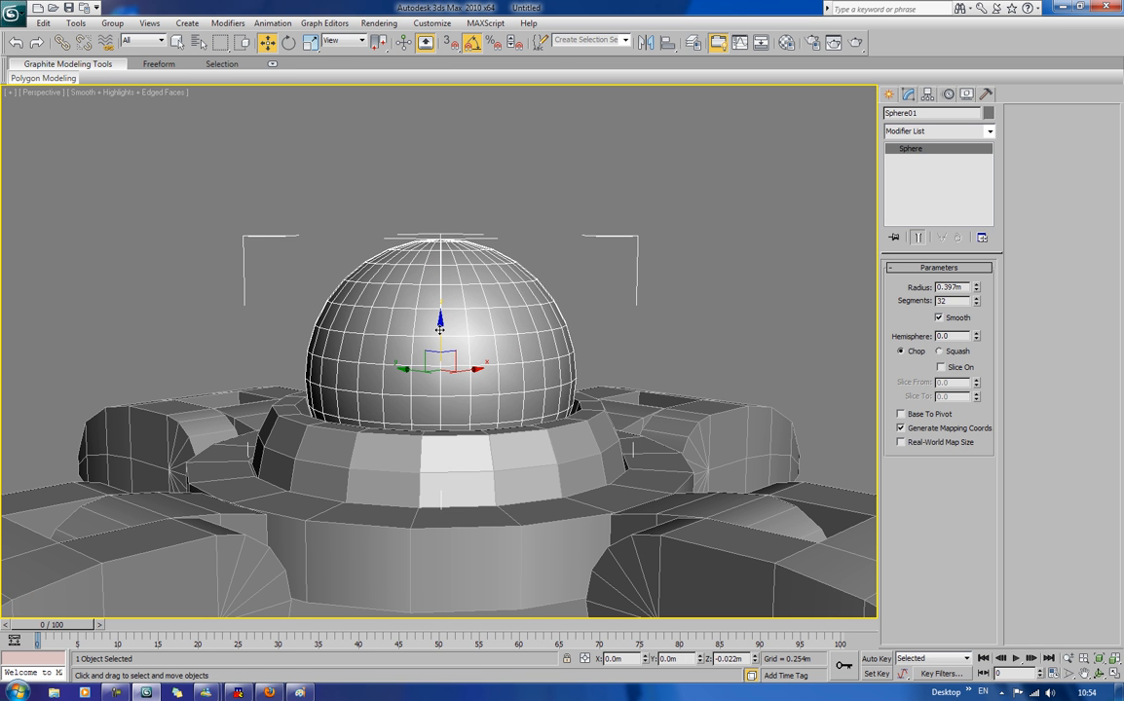
pyautogui.moveTo(439, 330); pyautogui.dragTo(439, 334)
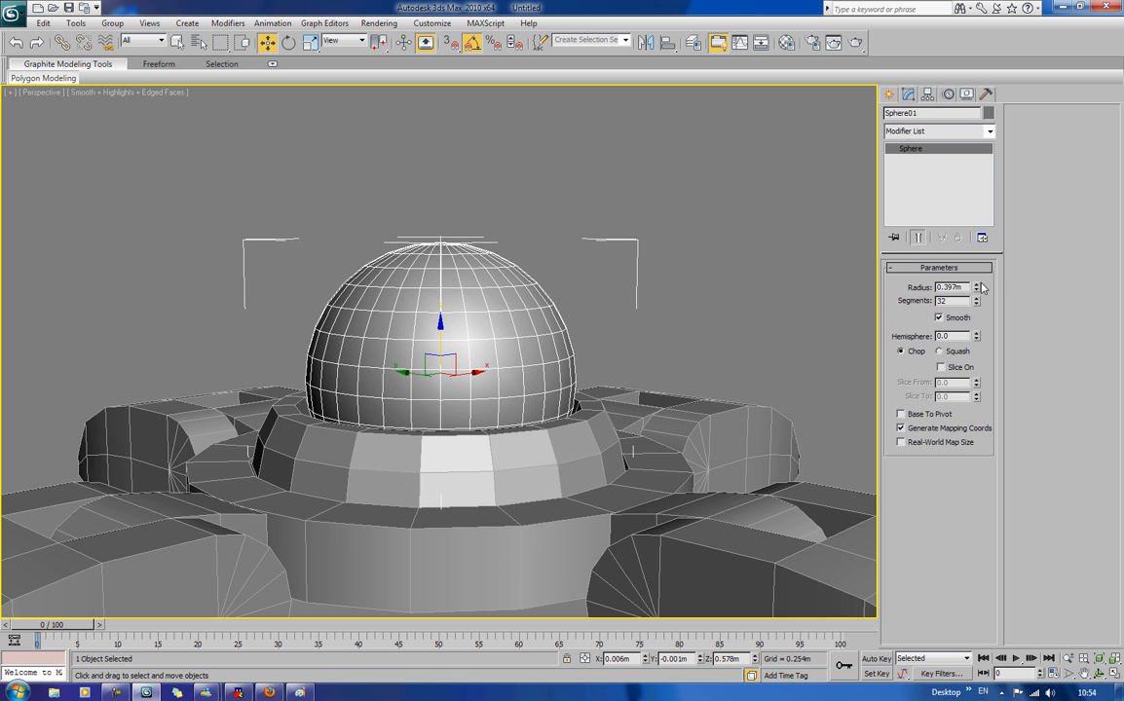
# Step: Set the sphere's radius to 0.421 m and its segments to 24
pyautogui.moveTo(976, 287); pyautogui.dragTo(979, 293)
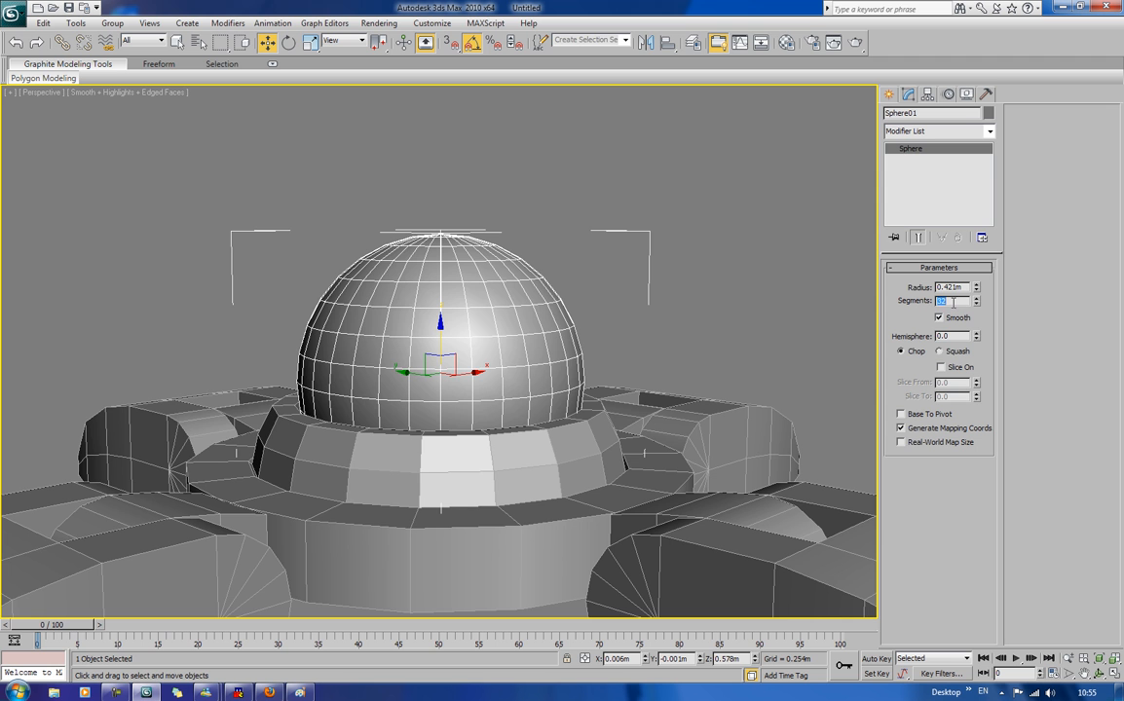
pyautogui.write('24')
pyautogui.press('Tab')
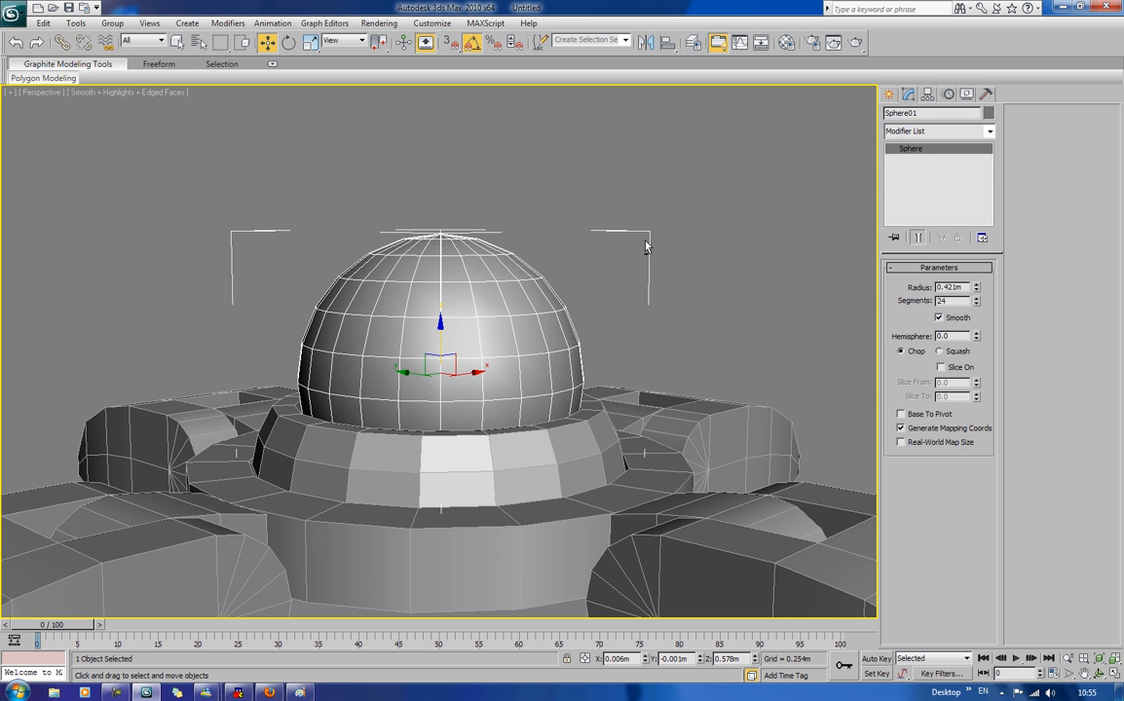
# Step: Convert the sphere in the footplate socket to an editable poly
pyautogui.moveTo(644, 246)
pyautogui.keyDown('alt'); pyautogui.mouseDown(button='middle')
pyautogui.moveTo(665, 284)
pyautogui.moveTo(602, 295)
pyautogui.moveTo(659, 301)
pyautogui.moveTo(637, 178)
pyautogui.moveTo(657, 248)
pyautogui.mouseUp(button='middle'); pyautogui.keyUp('alt')
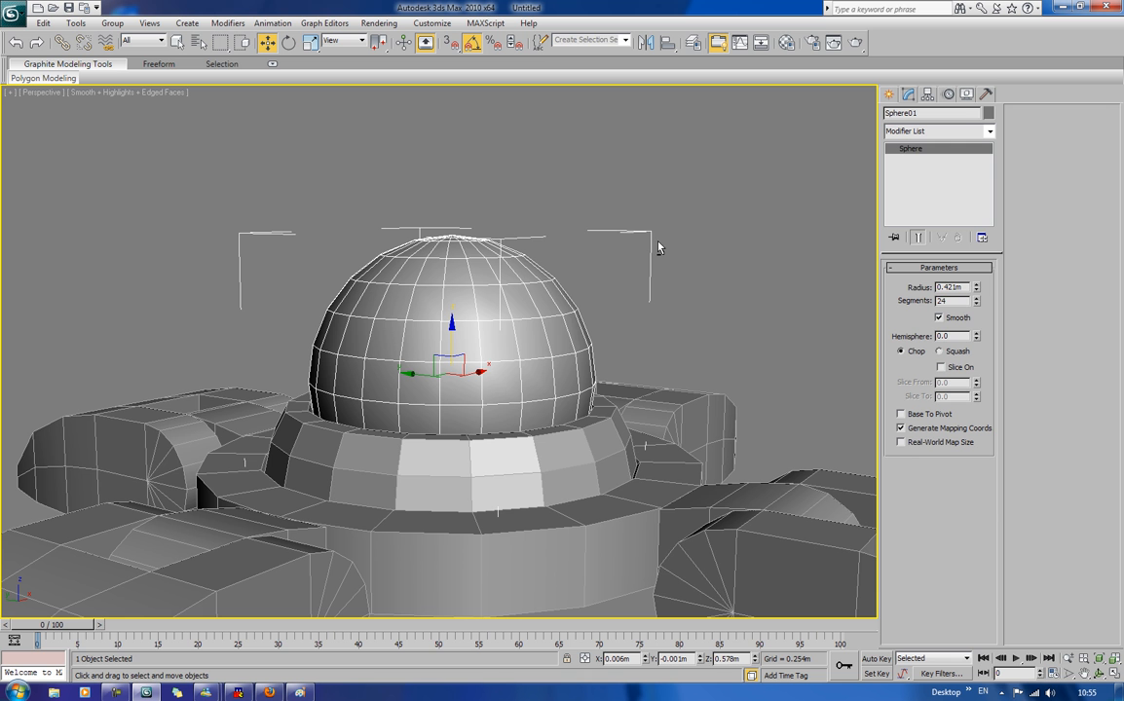
pyautogui.rightClick(495, 339)
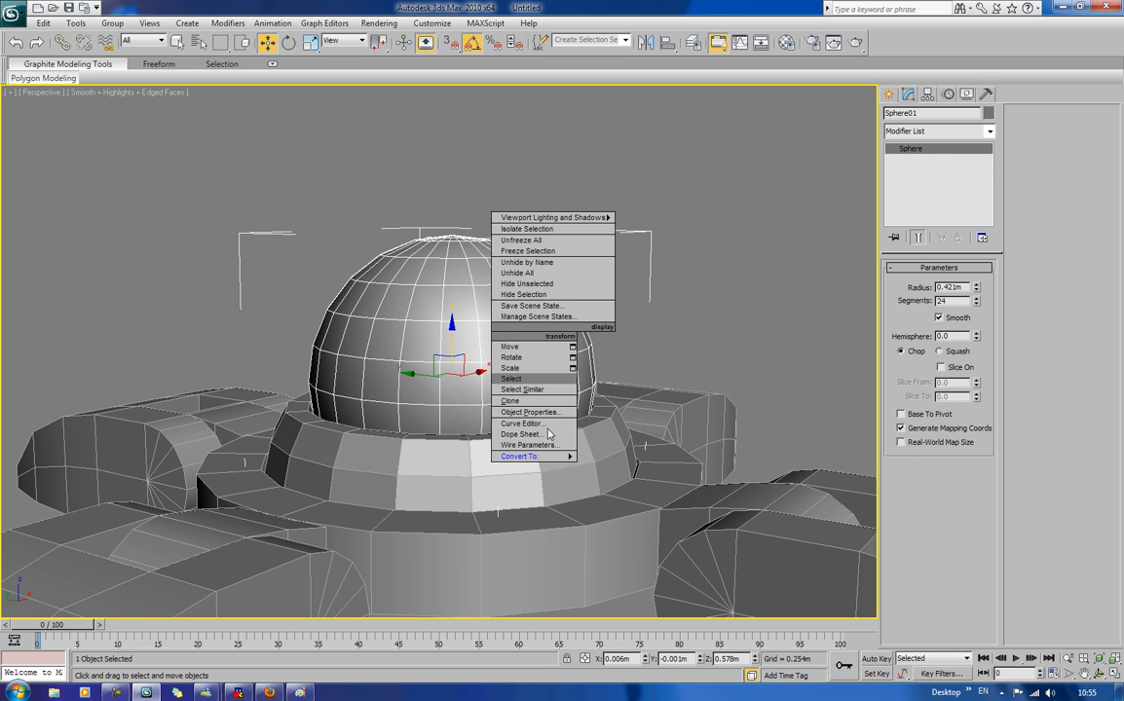
pyautogui.moveTo(530, 456)
pyautogui.click(608, 467)
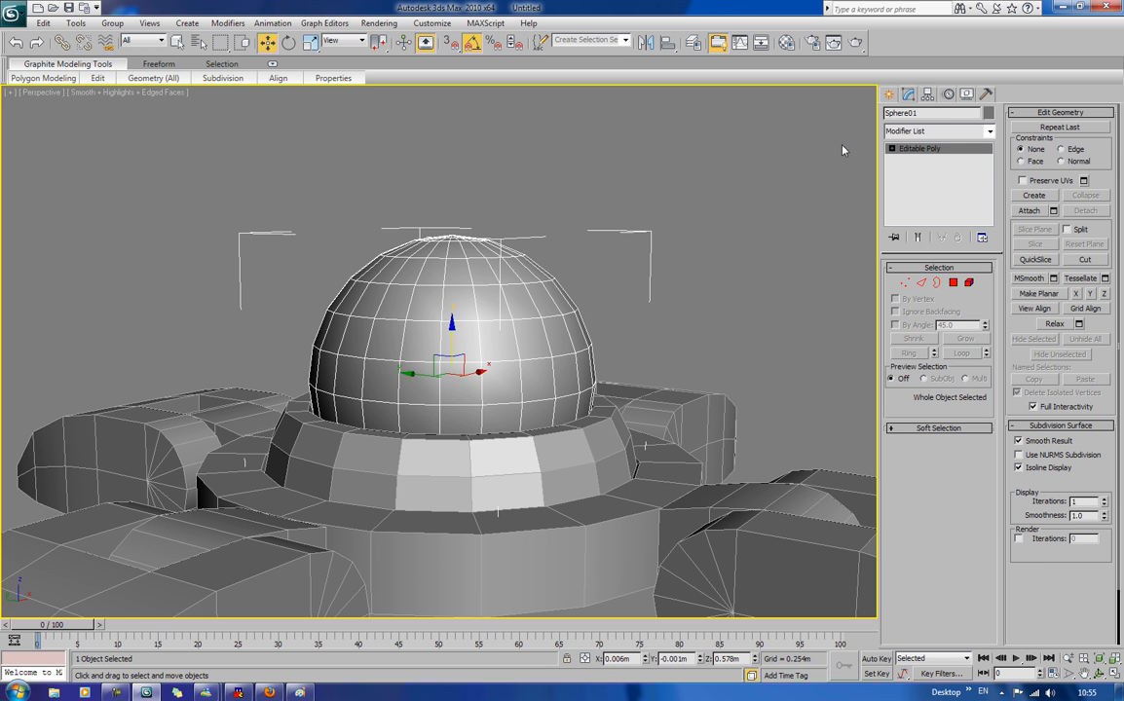
# Step: Rename the sphere as R_Lower_Leg and keep it selected for editing
pyautogui.doubleClick(925, 112)
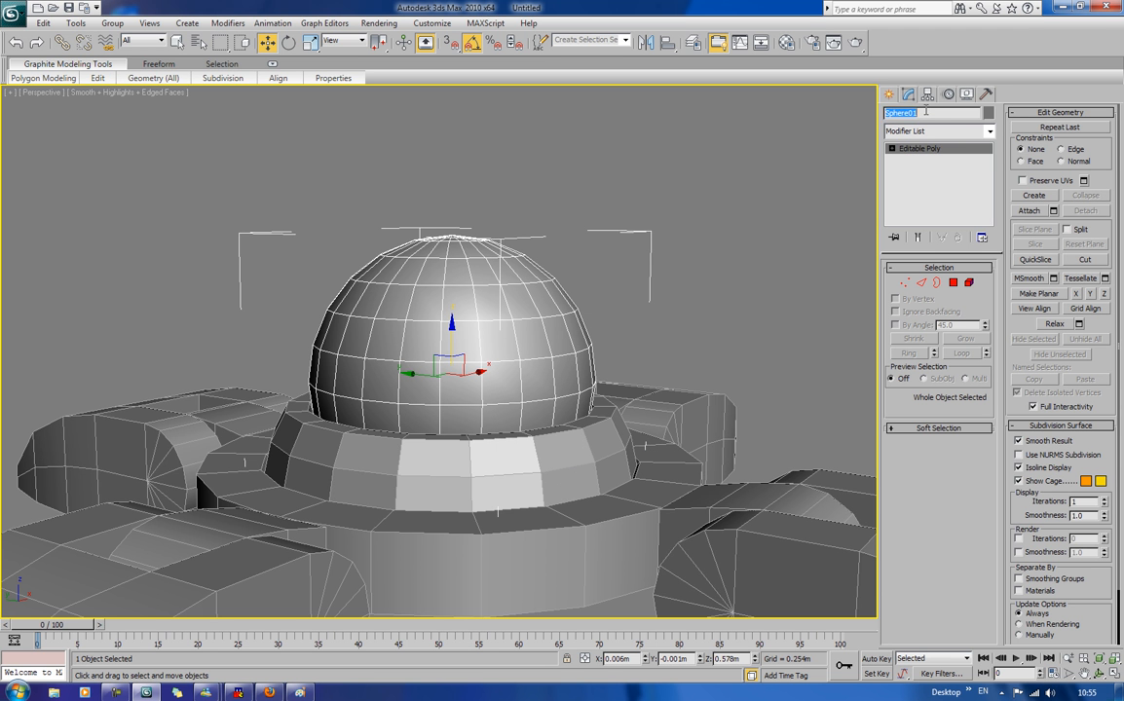
pyautogui.write('Lower')
pyautogui.write('_R')
pyautogui.press('Delete')
pyautogui.press('Right')
pyautogui.write('_')
pyautogui.click(629, 161)
pyautogui.click(469, 388)
pyautogui.press('2')
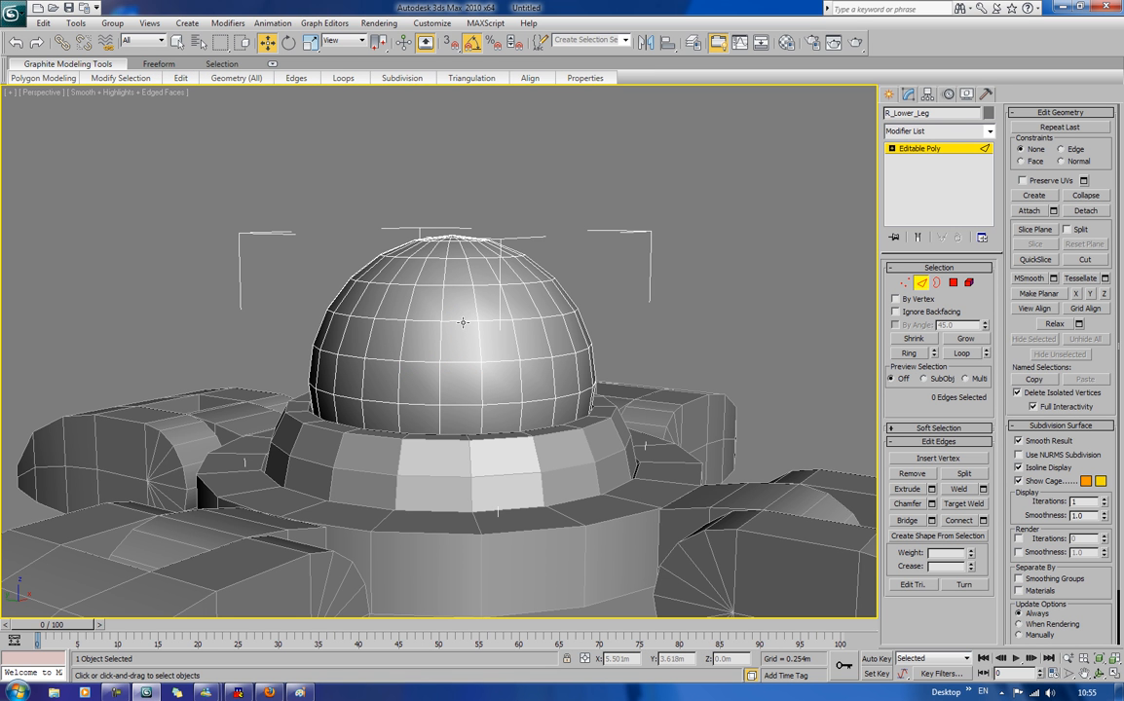
pyautogui.click(459, 361)
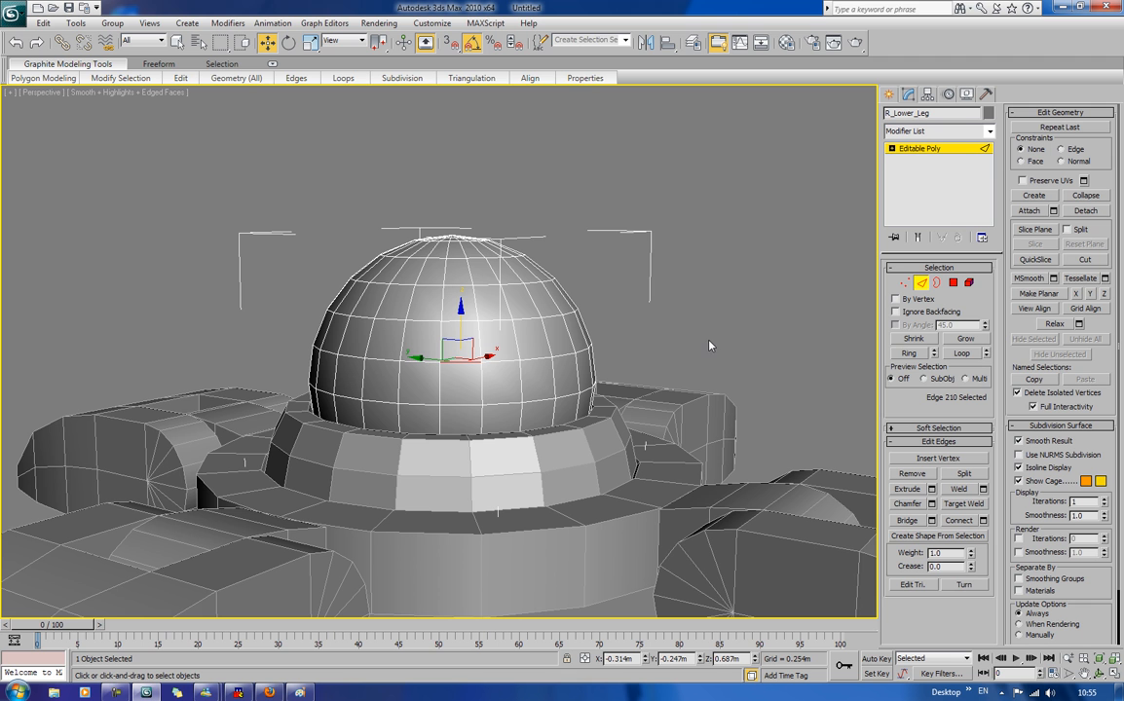
pyautogui.click(969, 355)
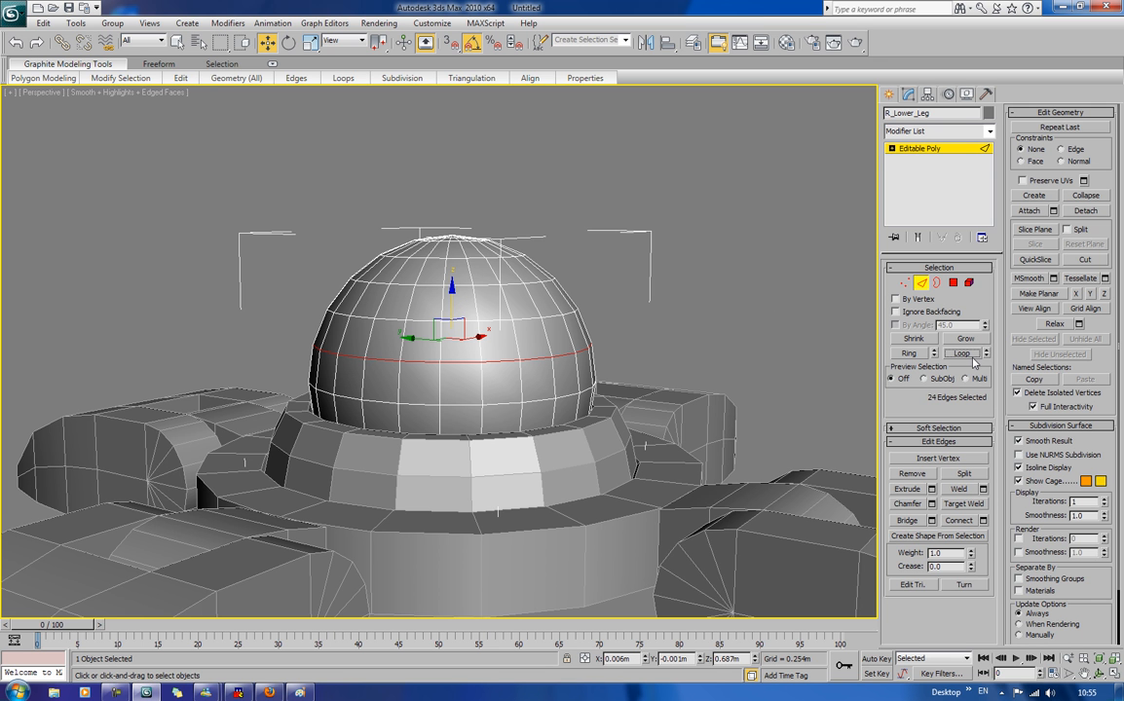
pyautogui.keyDown('ctrl'); pyautogui.click(953, 283); pyautogui.keyUp('ctrl')
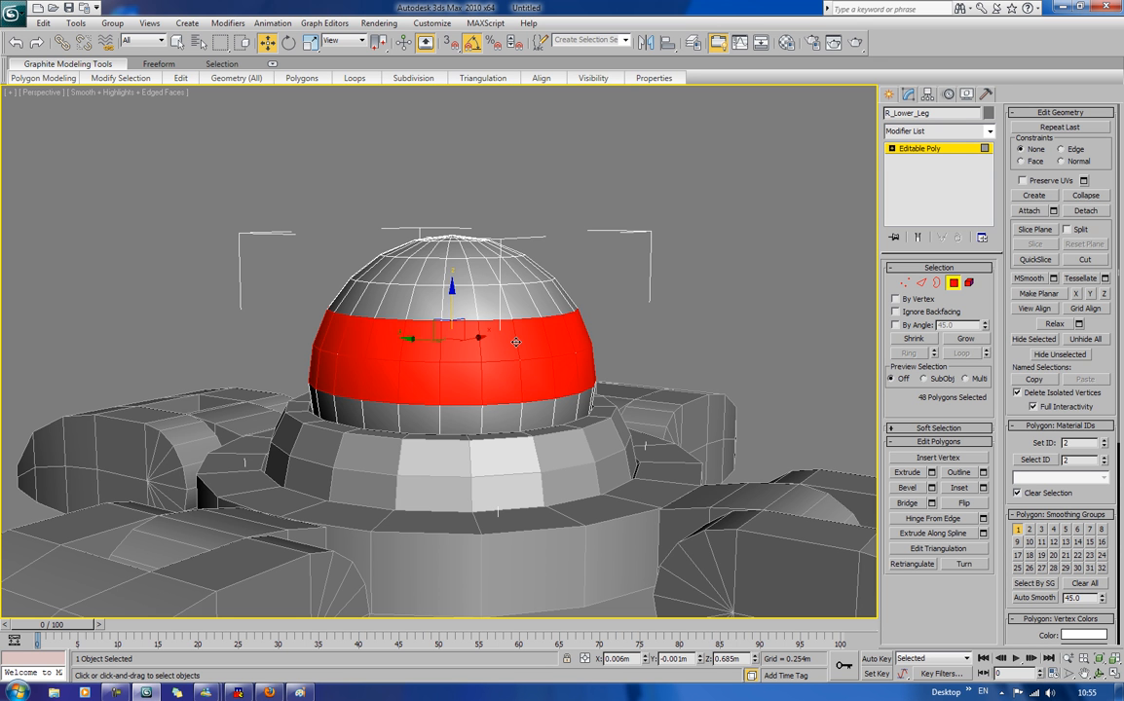
pyautogui.hotkey('ctrl', 'd')
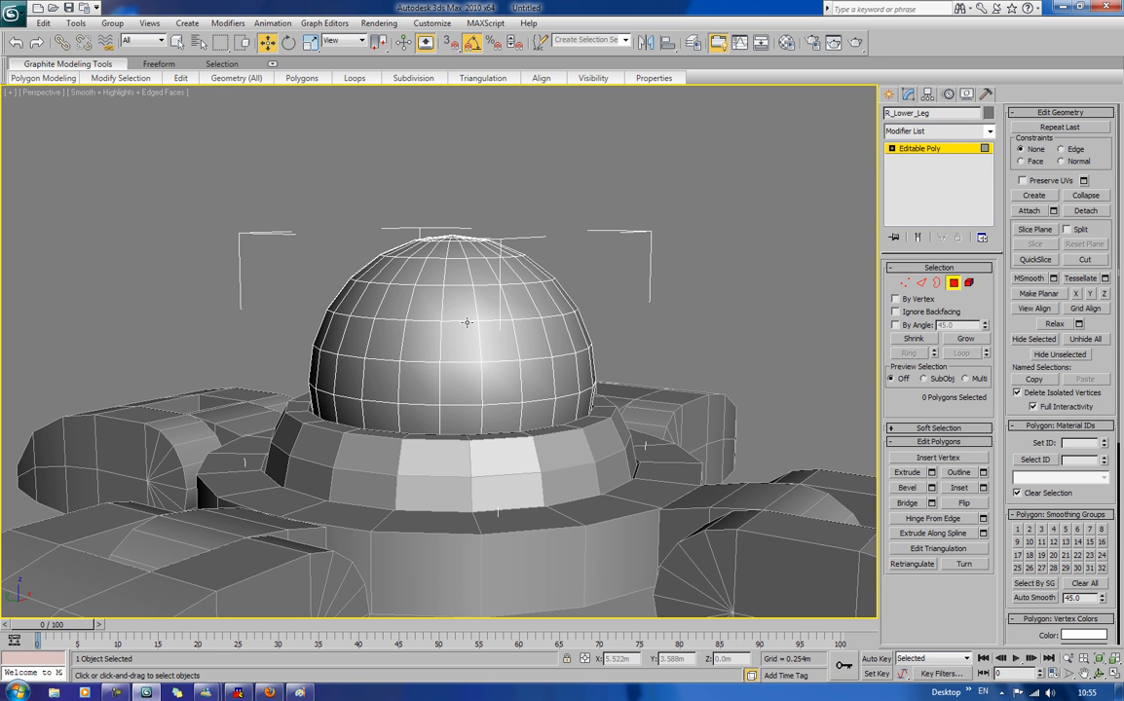
# Step: Delete the two rows of polygons on either side of the horizontal edge loop on the sphere's upper half
pyautogui.click(467, 323)
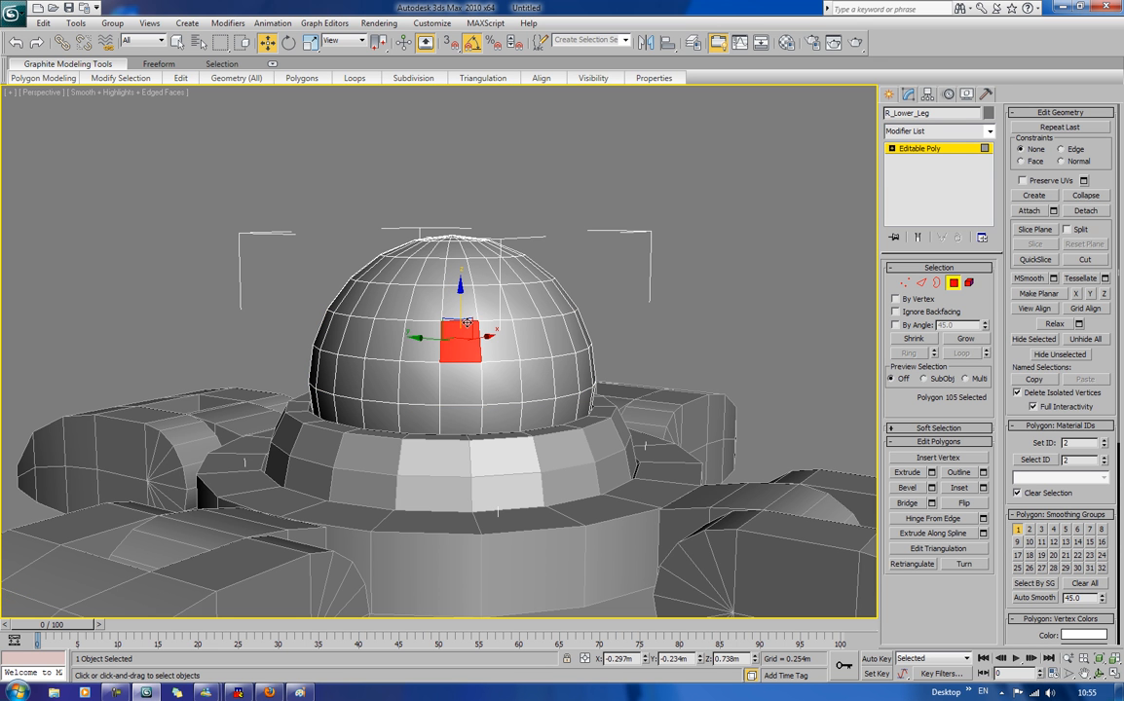
pyautogui.click(921, 283)
pyautogui.click(467, 325)
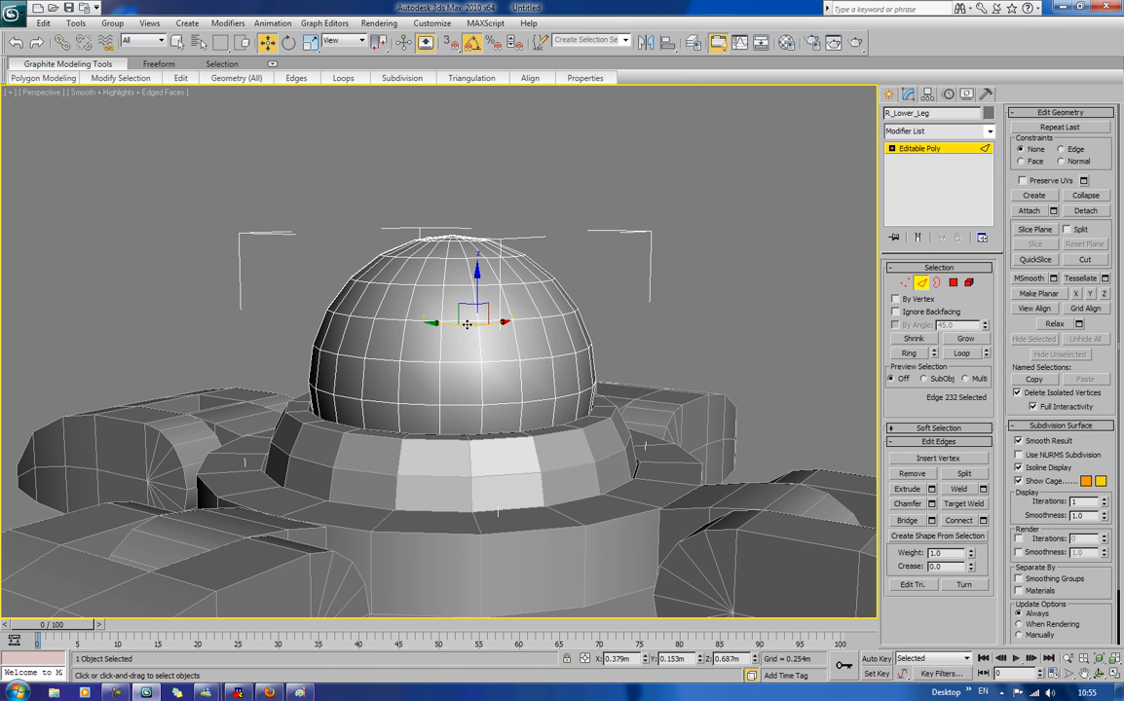
pyautogui.click(910, 354)
pyautogui.hotkey('ctrl', 'z')
pyautogui.click(964, 352)
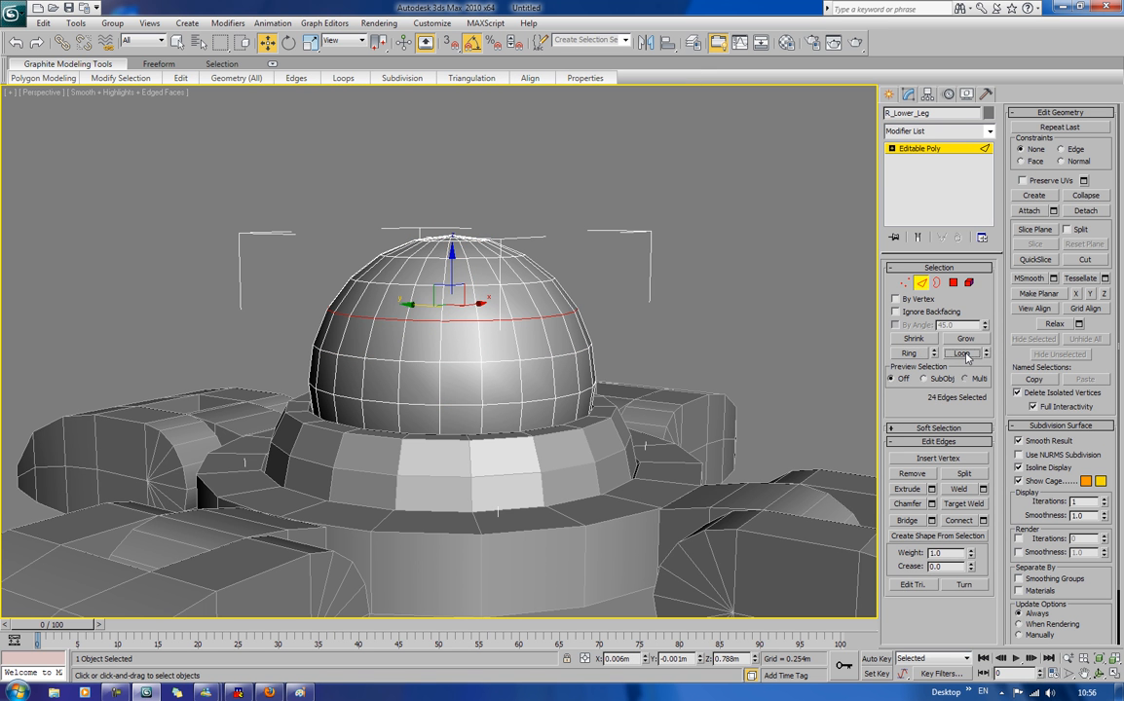
pyautogui.keyDown('ctrl'); pyautogui.click(953, 283); pyautogui.keyUp('ctrl')
pyautogui.press('Delete')
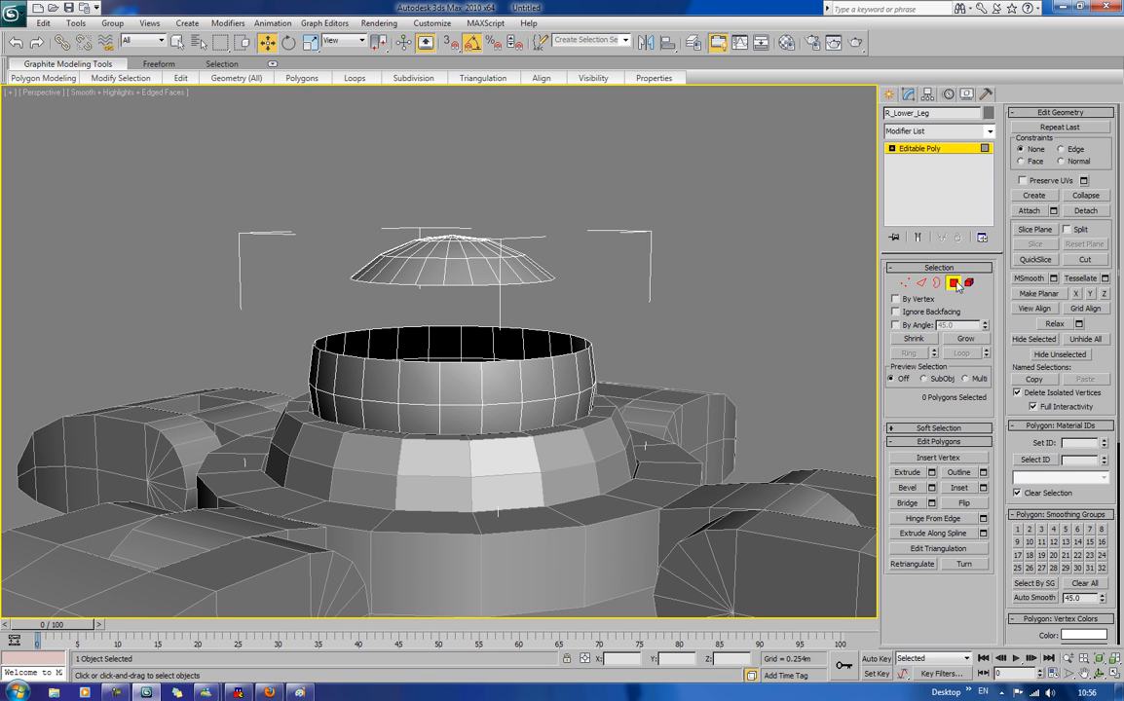
# Step: Delete the detached dome element floating above the open ball
pyautogui.click(968, 282)
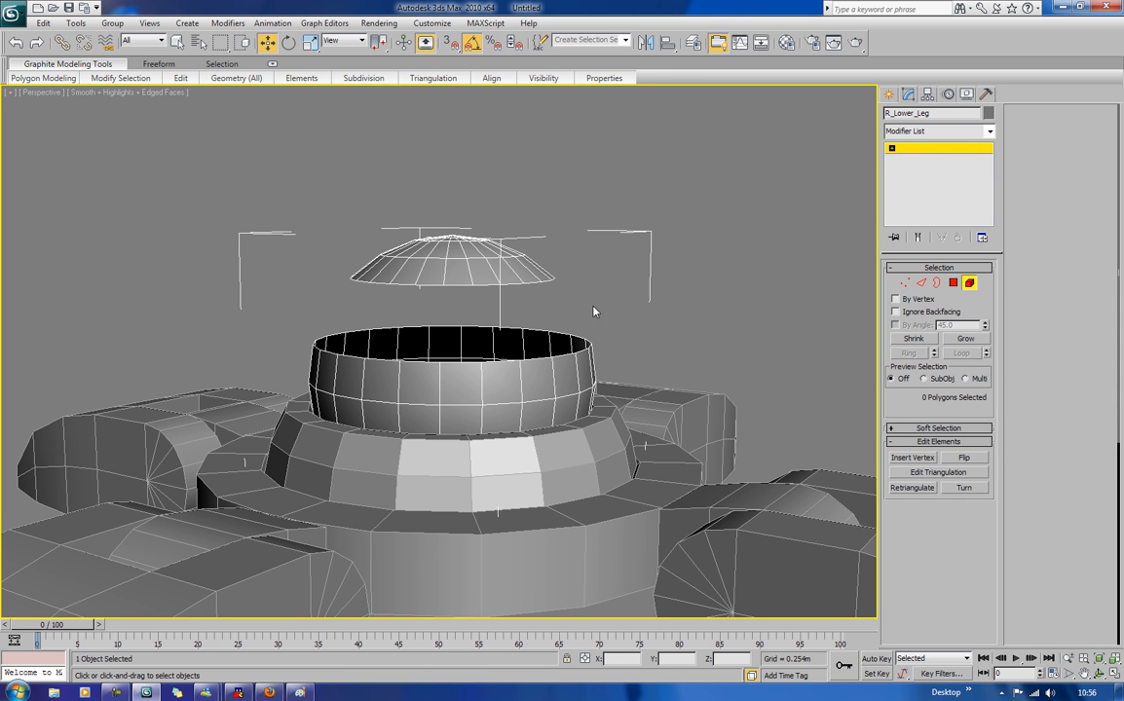
pyautogui.click(421, 261)
pyautogui.press('Delete')
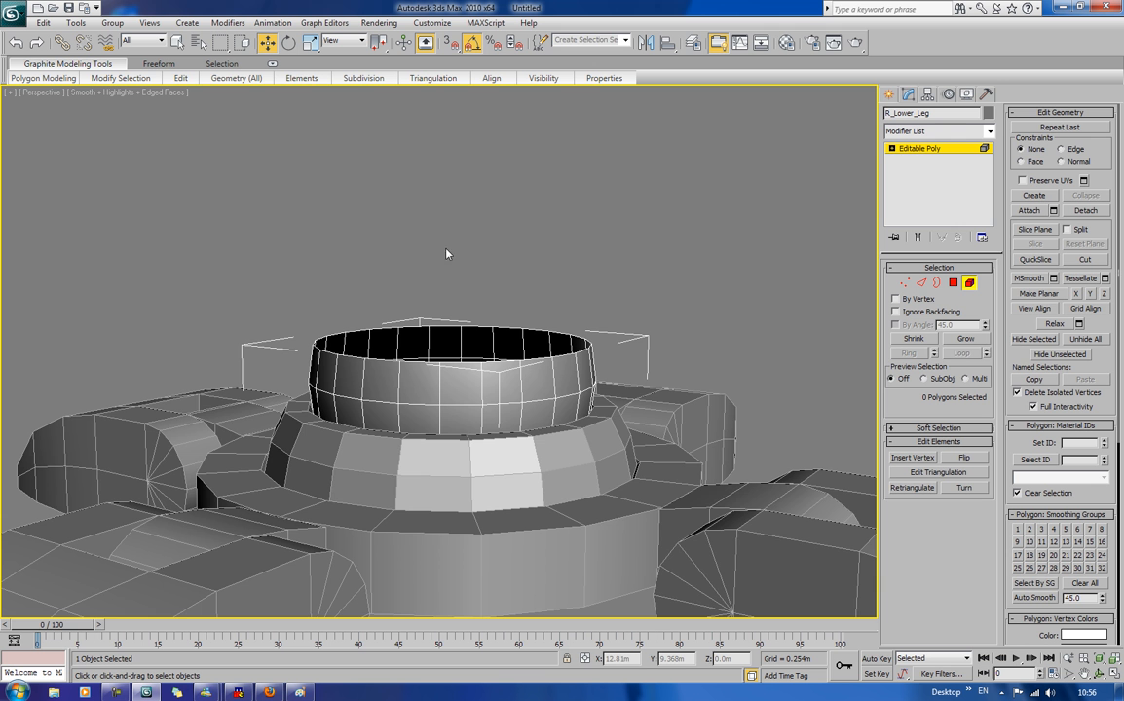
# Step: Cap the open upper border of the ball and leave sub-object editing
pyautogui.keyDown('alt'); pyautogui.moveTo(401, 218); pyautogui.dragTo(484, 235, button='middle'); pyautogui.keyUp('alt')
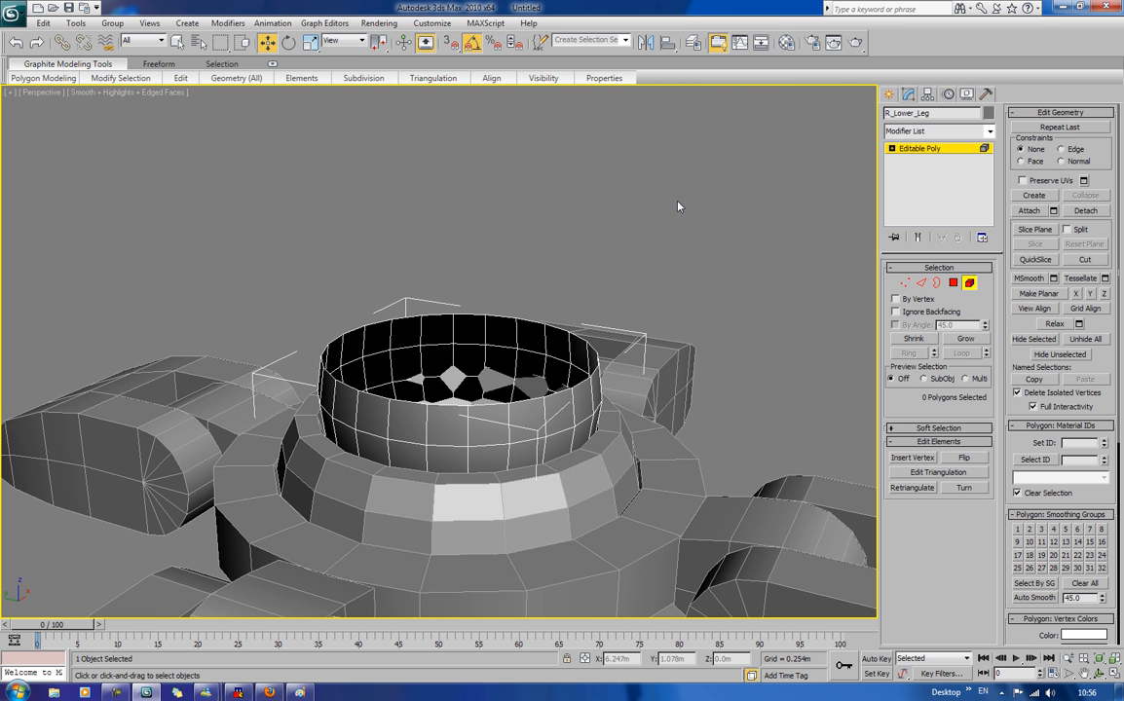
pyautogui.keyDown('alt'); pyautogui.moveTo(678, 205); pyautogui.dragTo(807, 266, button='middle'); pyautogui.keyUp('alt')
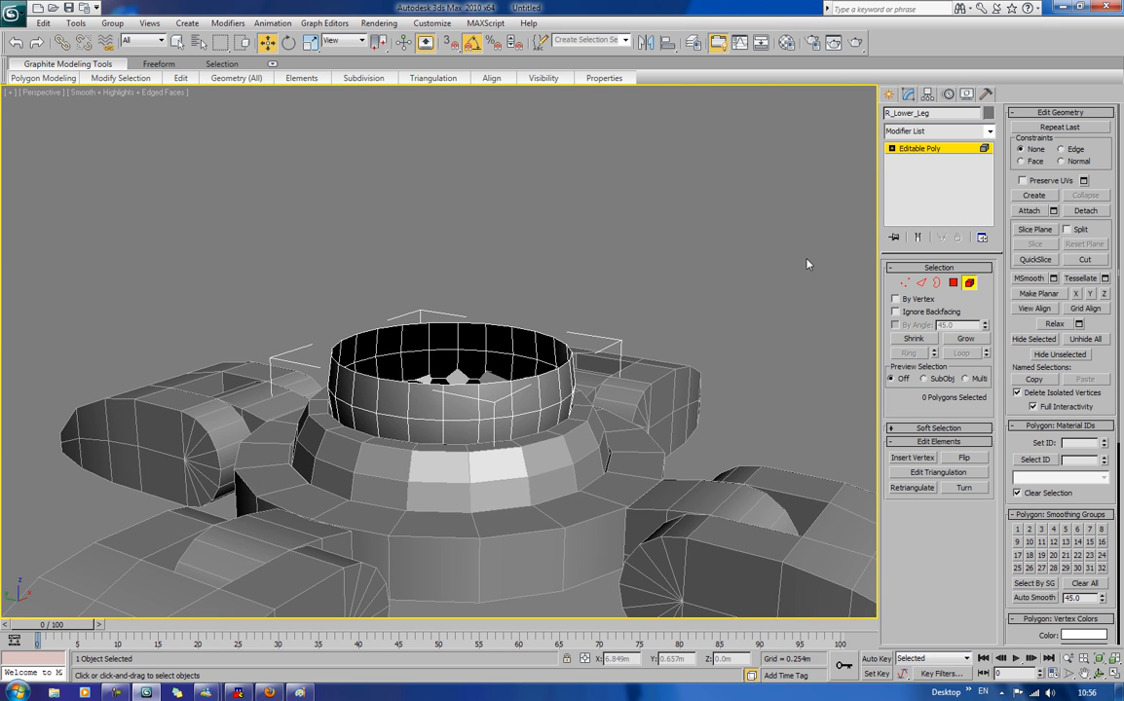
pyautogui.click(937, 282)
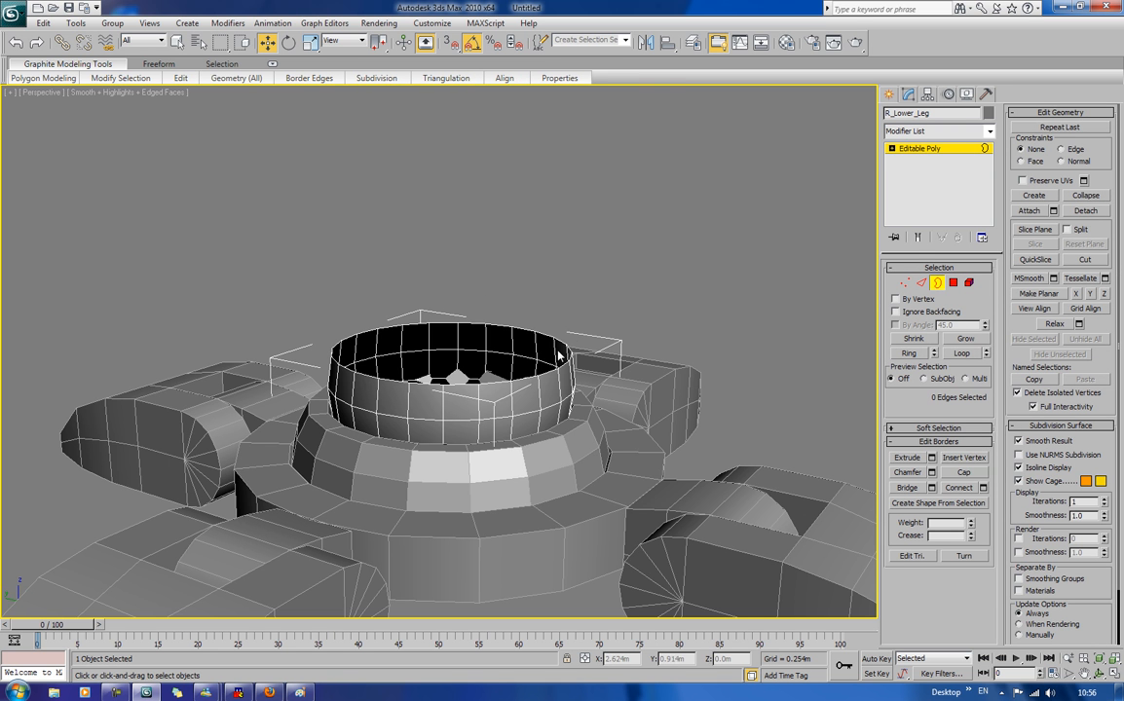
pyautogui.click(508, 321)
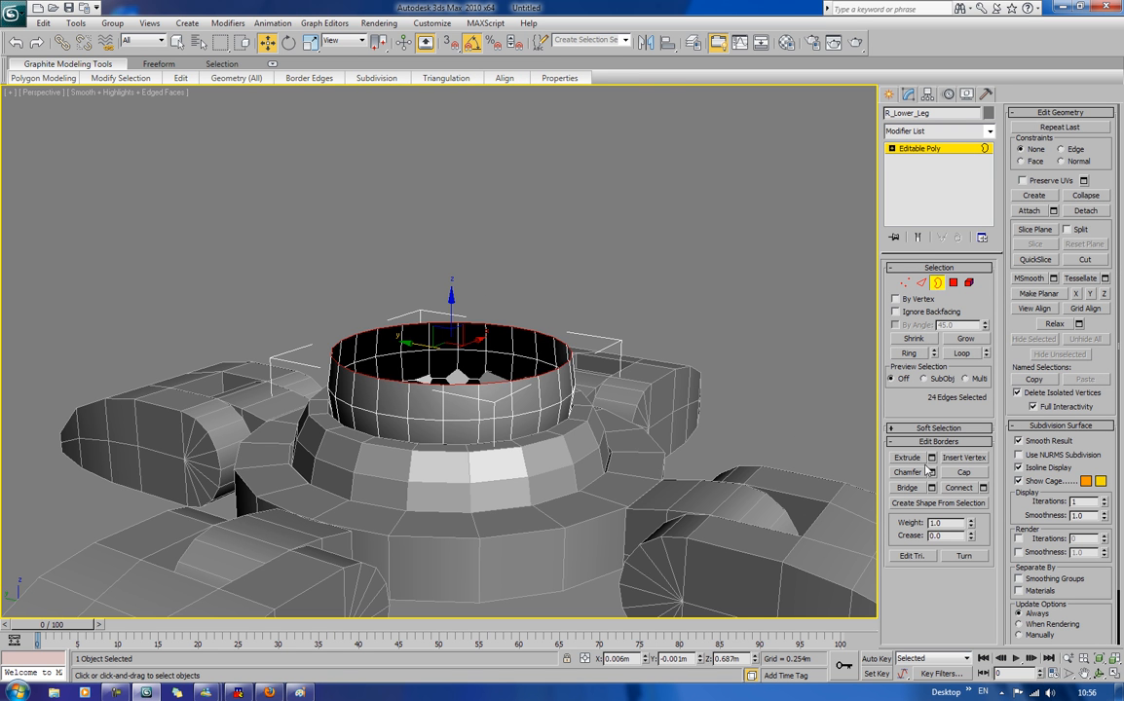
pyautogui.click(963, 472)
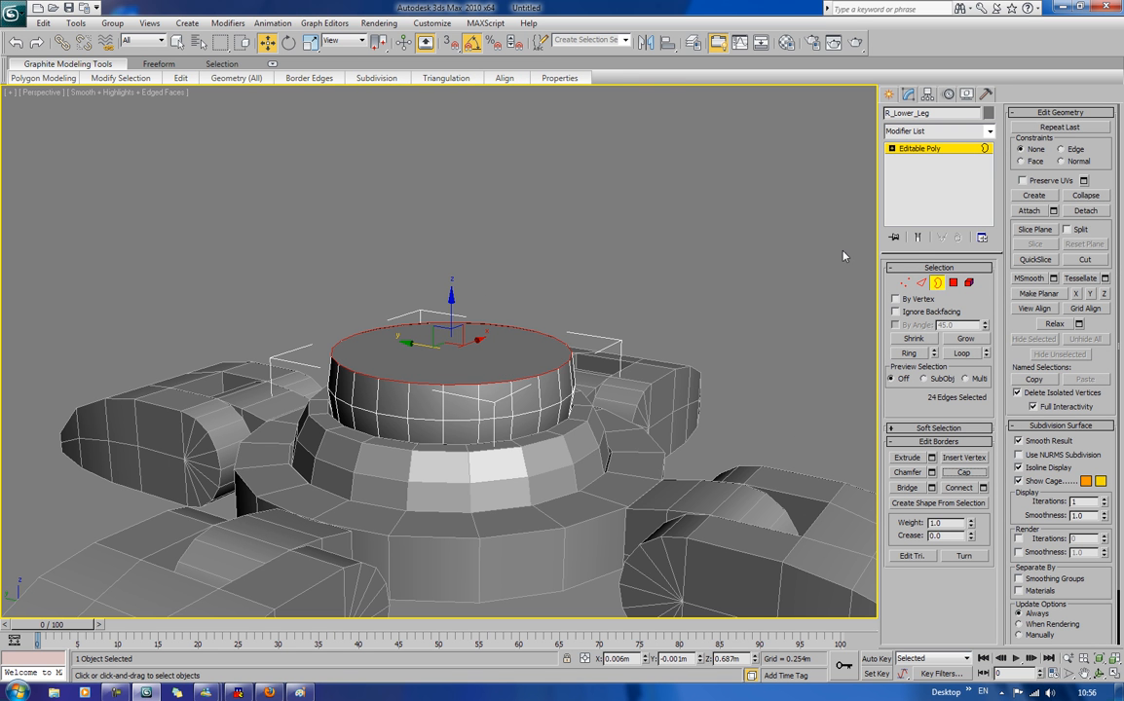
pyautogui.click(938, 285)
pyautogui.click(775, 228)
pyautogui.scroll(-5, 775, 227)
pyautogui.keyDown('alt'); pyautogui.moveTo(647, 247); pyautogui.dragTo(611, 307, button='middle'); pyautogui.keyUp('alt')
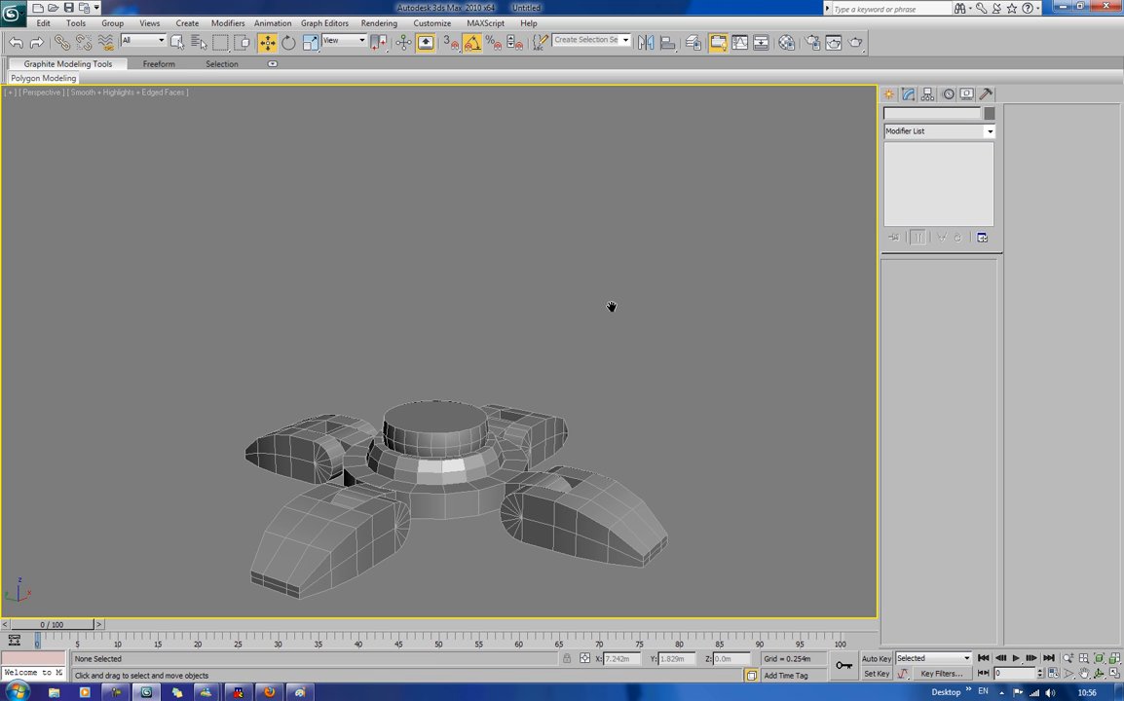
# Step: Bevel R_Lower_Leg's flat top polygon outward at nearly the same height into a disc about twice the ball's width
pyautogui.click(399, 409)
pyautogui.moveTo(561, 427); pyautogui.dragTo(592, 455, button='middle')
pyautogui.scroll(-2, 600, 423)
pyautogui.click(953, 283)
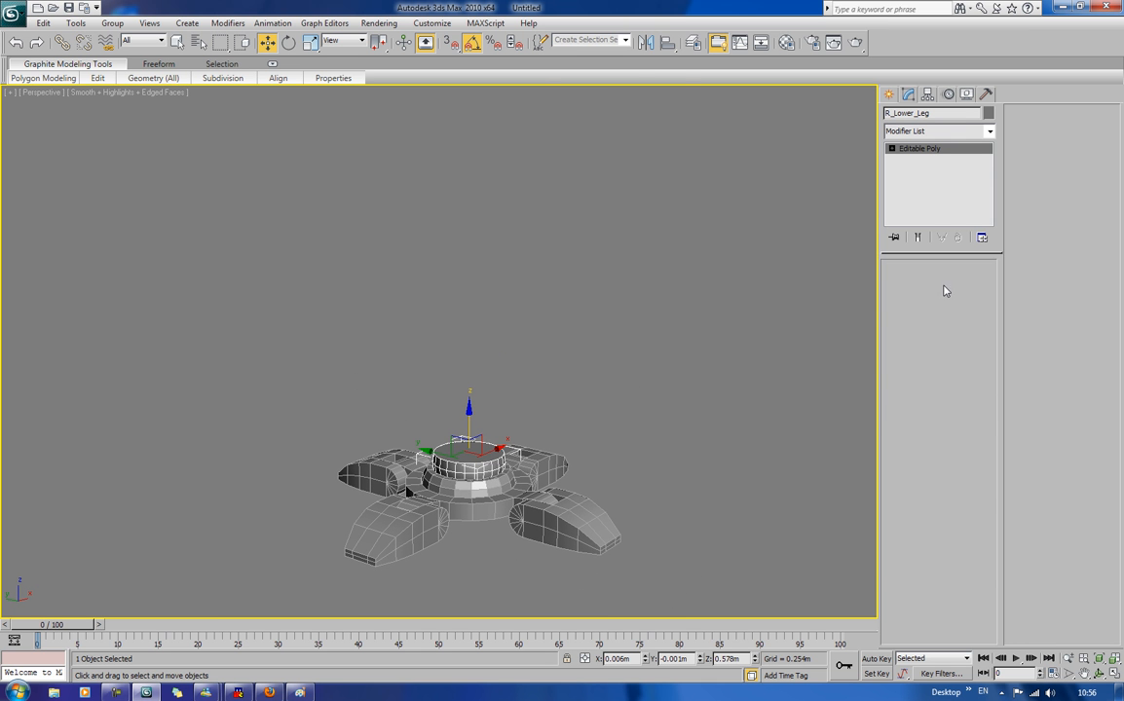
pyautogui.click(477, 451)
pyautogui.scroll(2, 516, 433)
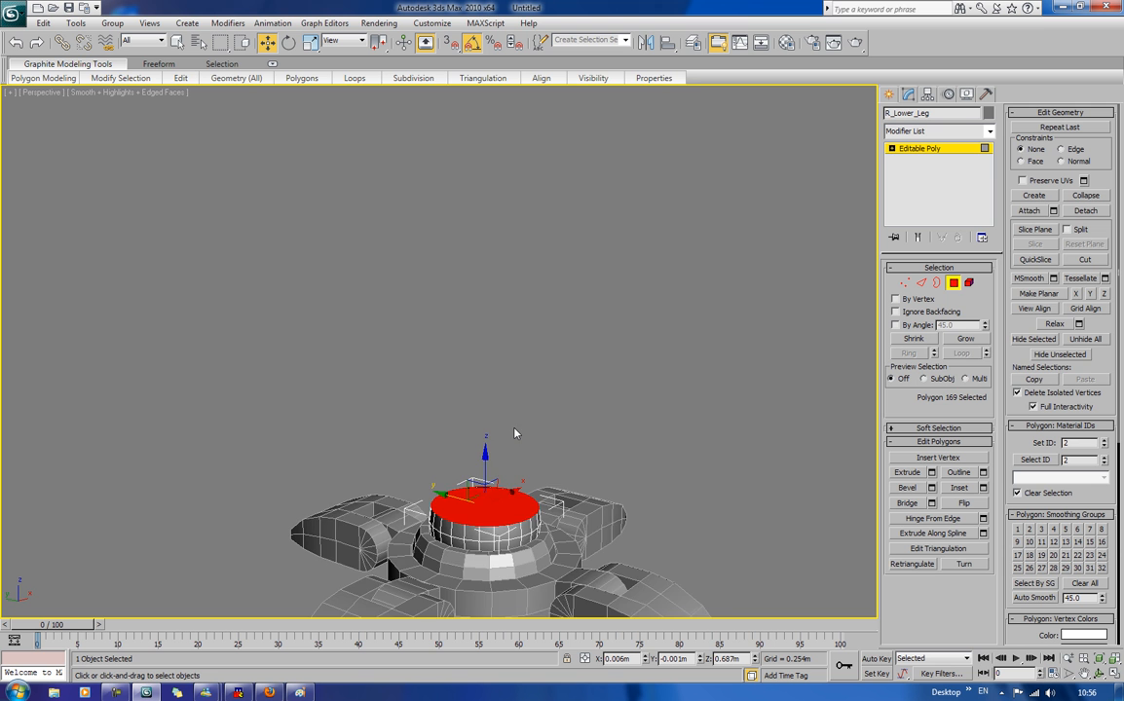
pyautogui.moveTo(516, 433); pyautogui.dragTo(529, 381, button='middle')
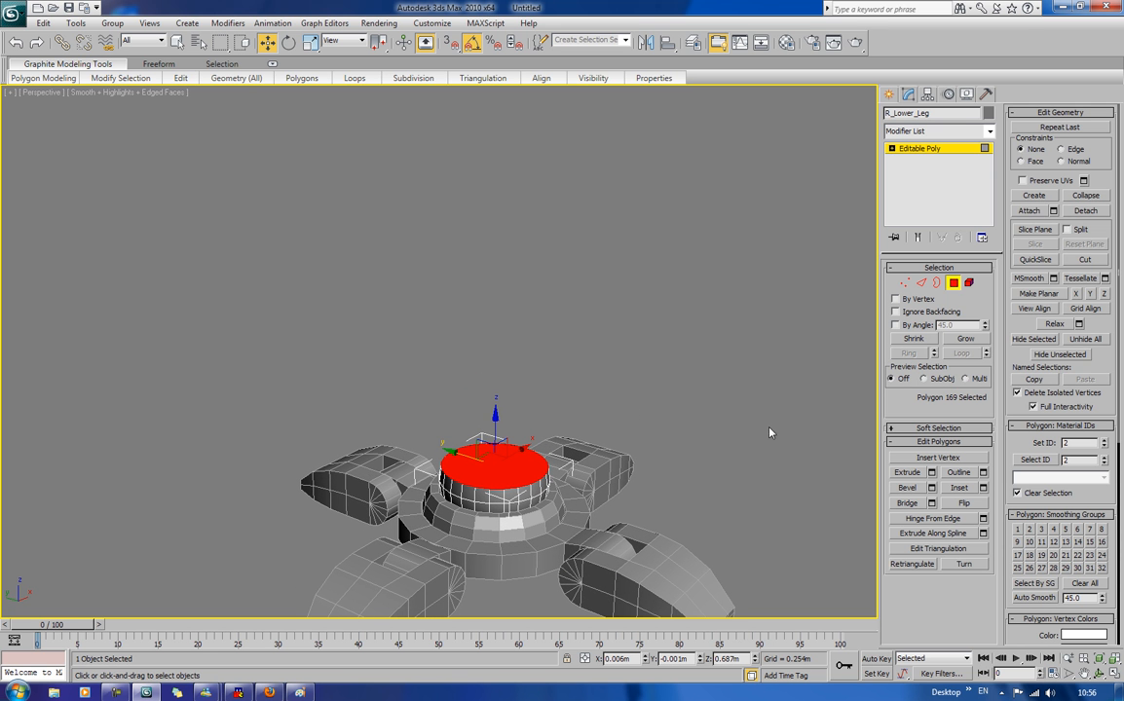
pyautogui.click(906, 488)
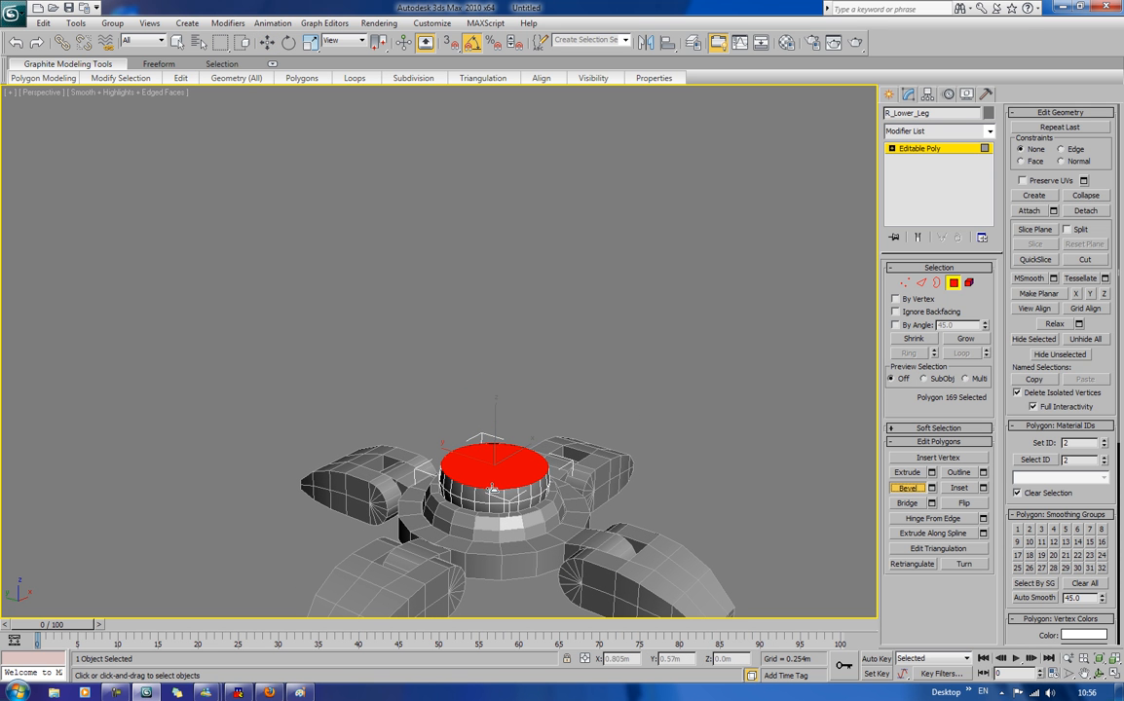
pyautogui.moveTo(490, 478); pyautogui.dragTo(490, 475)
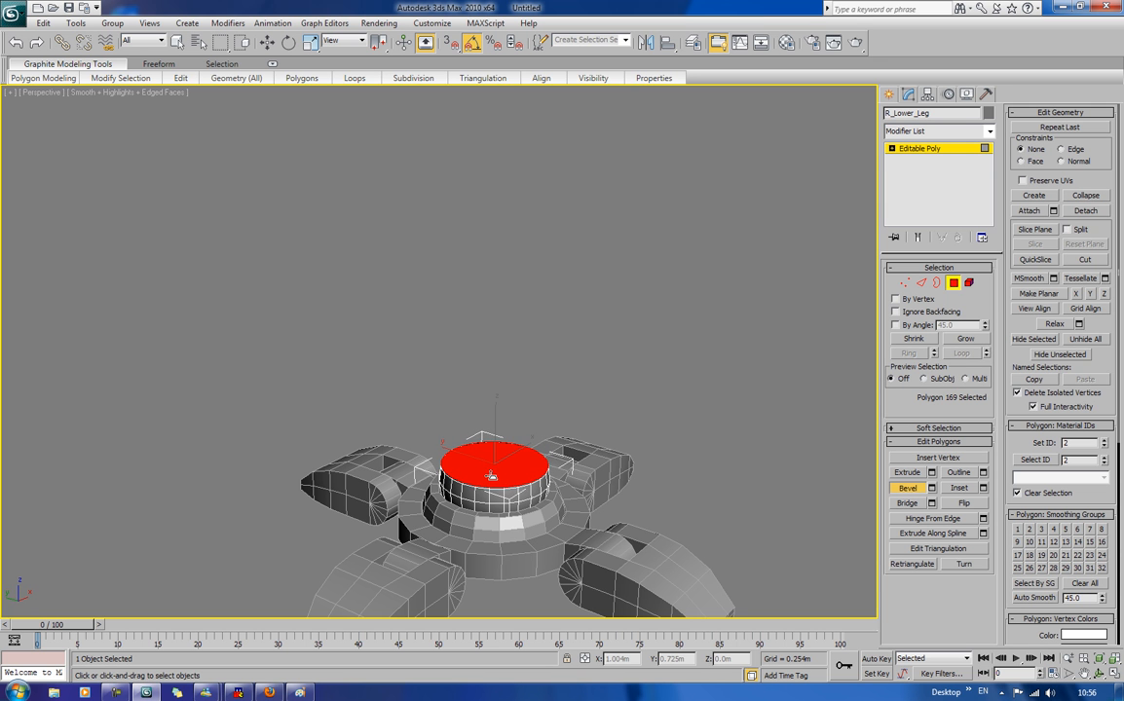
pyautogui.hotkey('ctrl', 'z')
pyautogui.moveTo(494, 472); pyautogui.dragTo(493, 469)
pyautogui.click(494, 471)
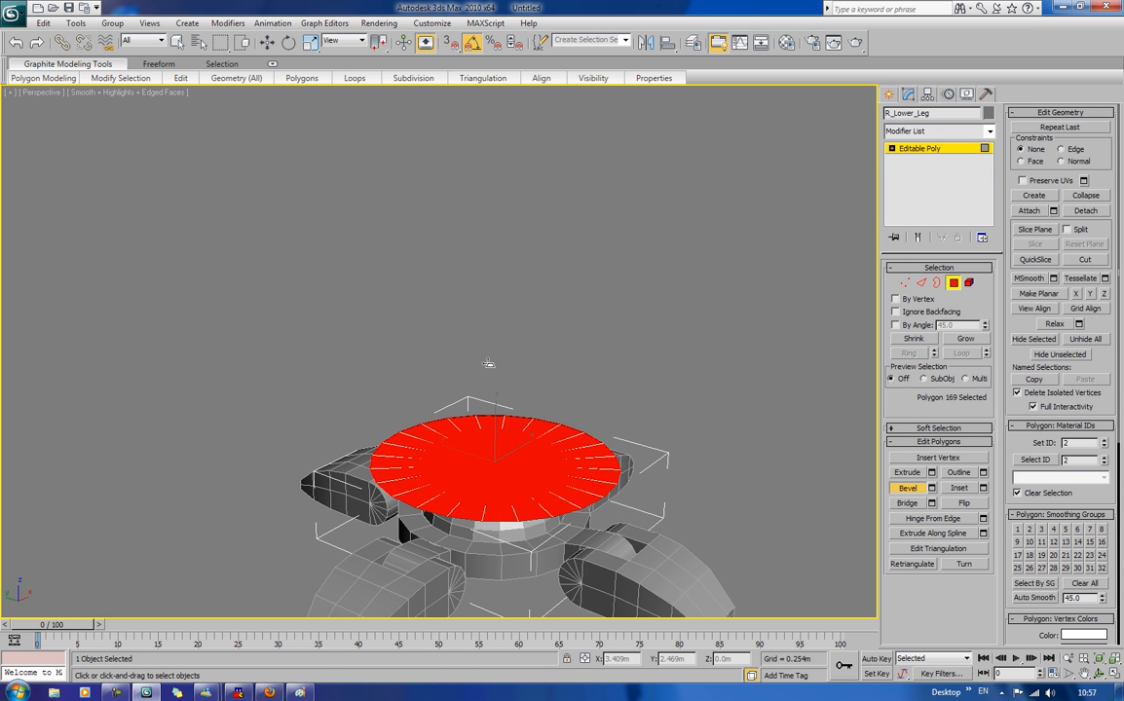
pyautogui.click(488, 363)
# Step: Bevel the wide disc's top polygon upward for a thin rim, and inset it to leave a narrow ledge
pyautogui.moveTo(512, 504)
pyautogui.mouseDown()
pyautogui.moveTo(511, 466)
pyautogui.moveTo(526, 521)
pyautogui.mouseUp()
pyautogui.click(515, 481)
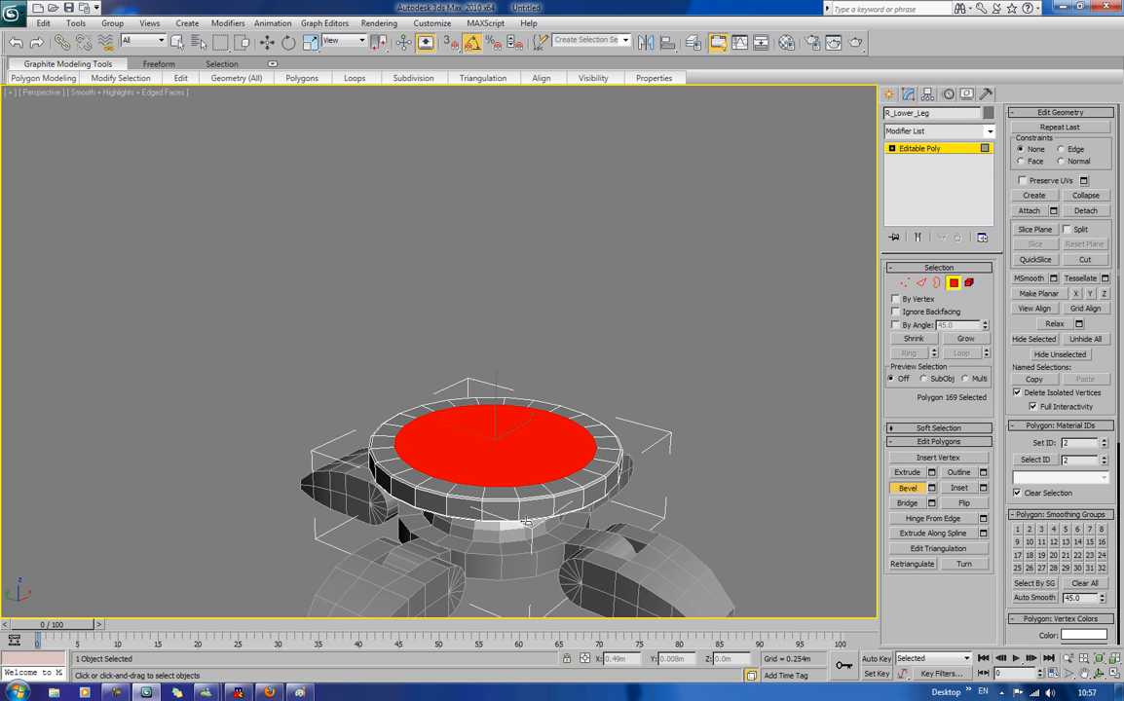
pyautogui.click(525, 521)
pyautogui.click(511, 469)
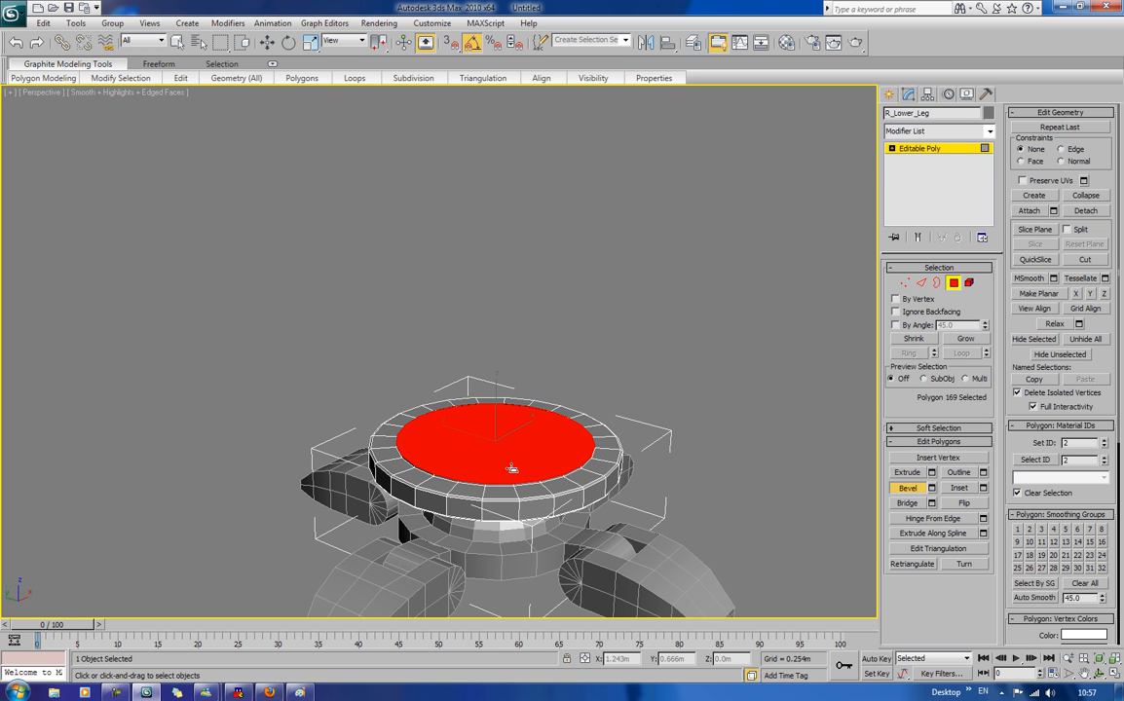
pyautogui.moveTo(511, 469); pyautogui.dragTo(507, 453)
pyautogui.click(508, 465)
pyautogui.press('w')
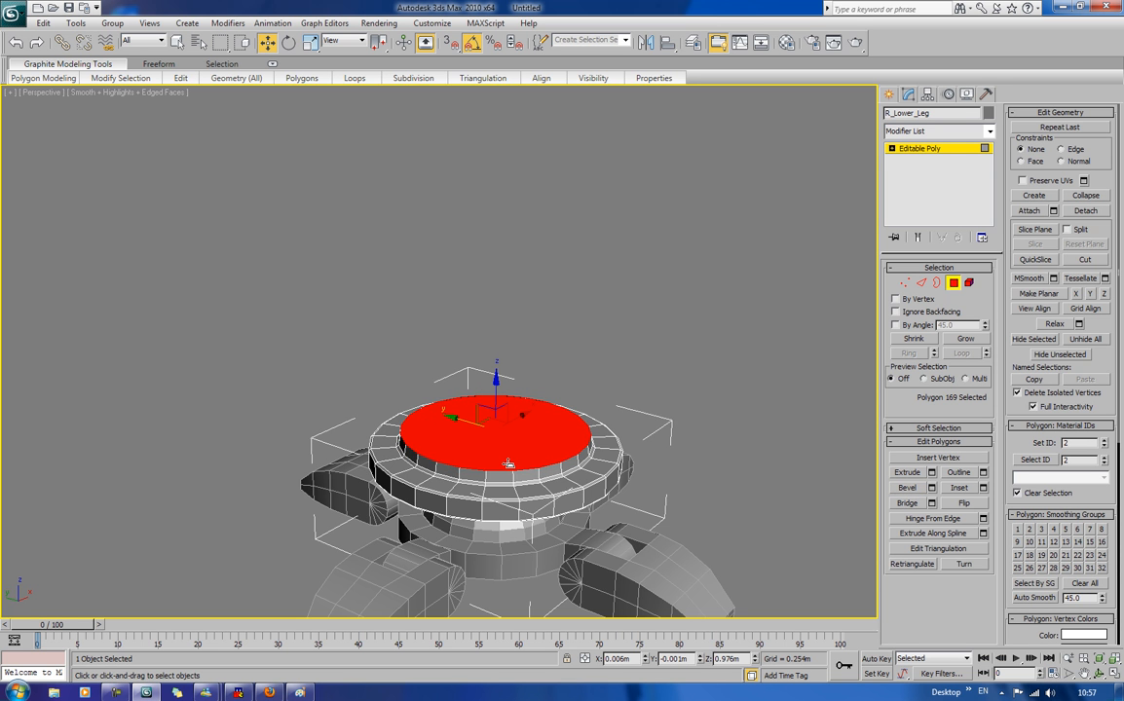
pyautogui.hotkey('ctrl', 'z')
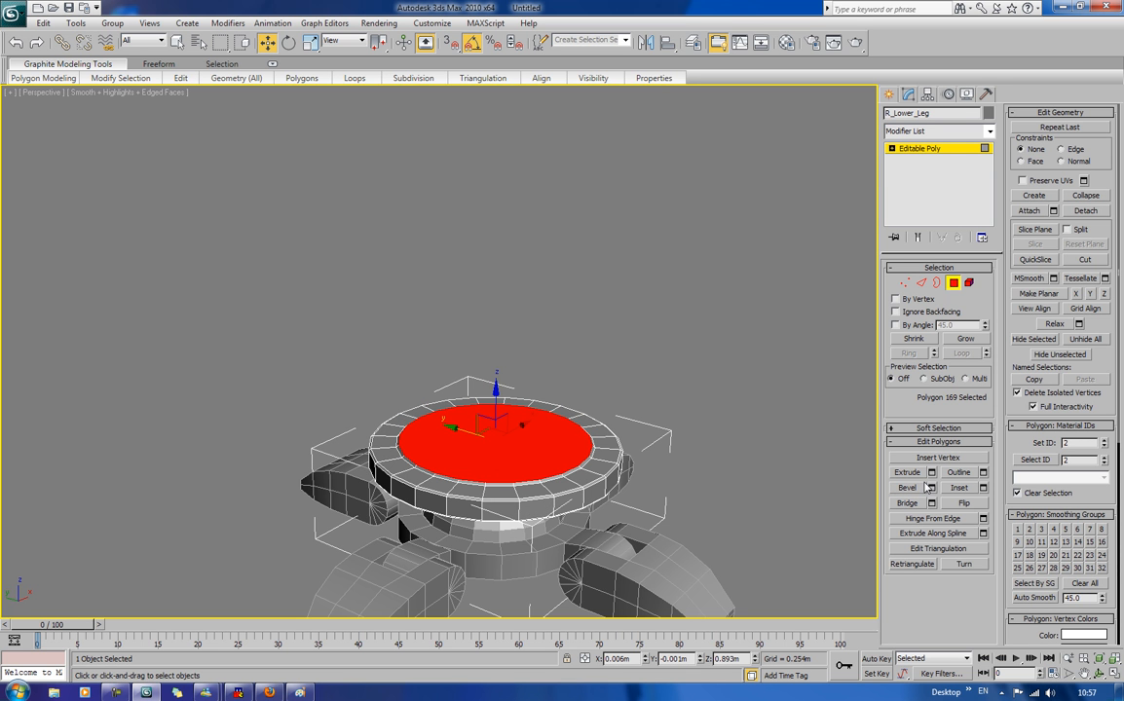
# Step: Bevel the inset polygon upward into a second, smaller tier and inset its top to about half the disc's width
pyautogui.click(922, 487)
pyautogui.moveTo(521, 469); pyautogui.dragTo(507, 448)
pyautogui.click(508, 448)
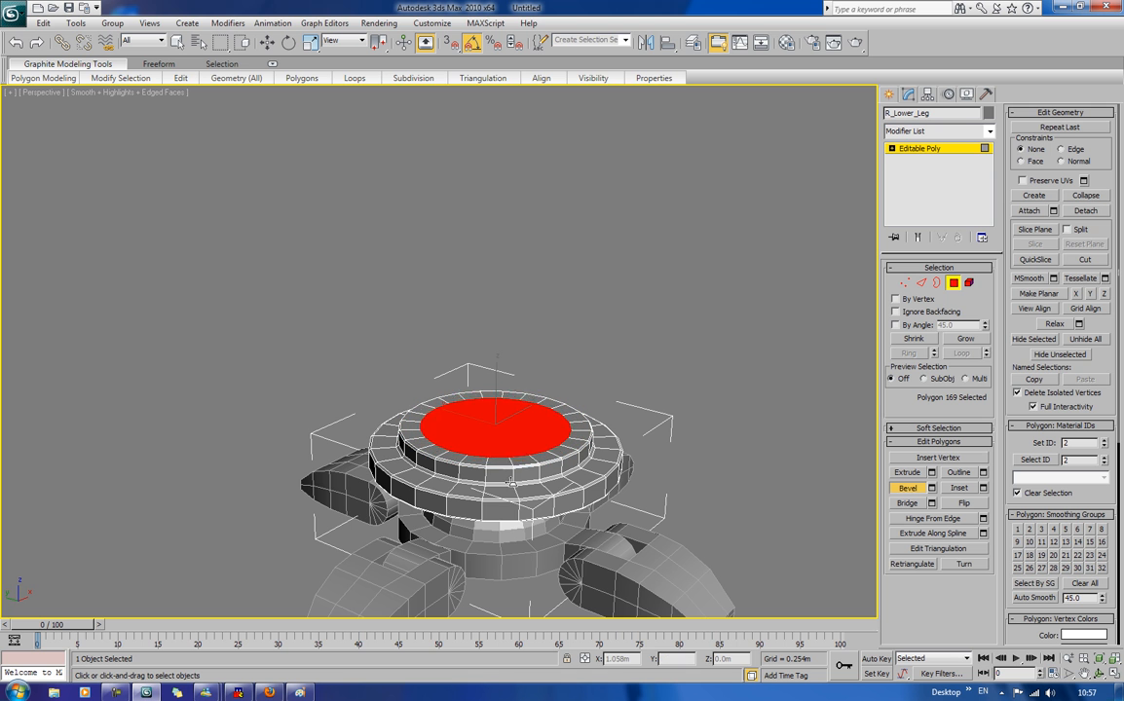
pyautogui.click(512, 502)
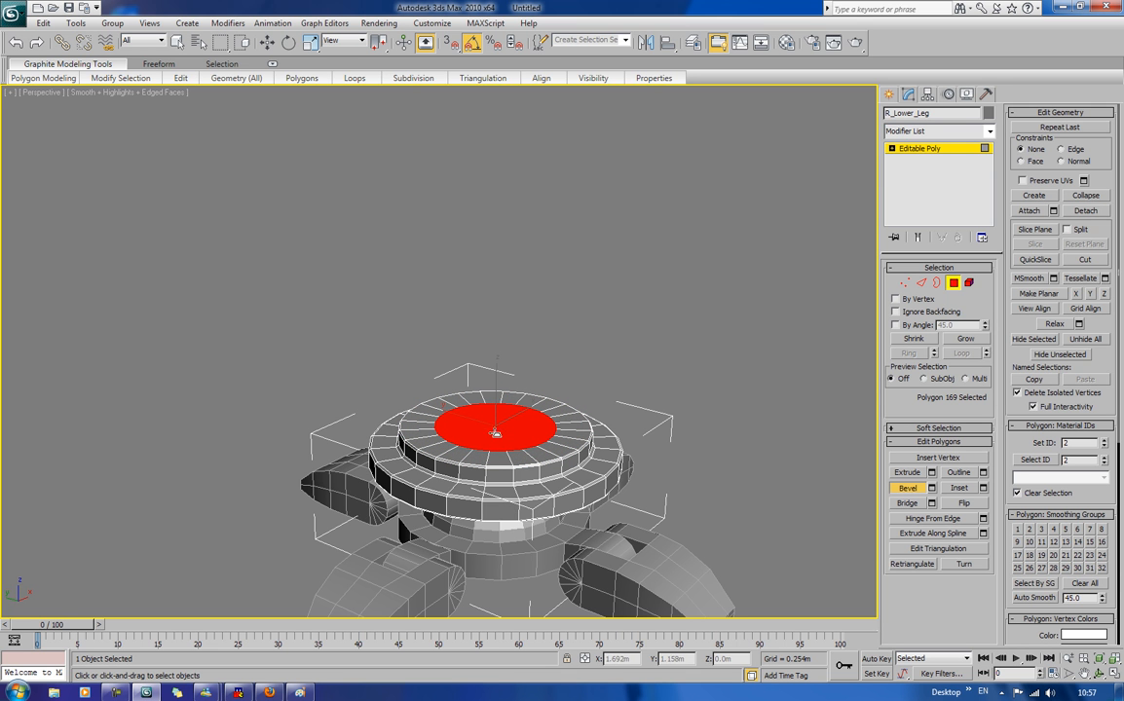
# Step: Bevel the central polygon up into a tall column with a slightly wider collar and an inset rim at its upper end
pyautogui.moveTo(499, 441); pyautogui.dragTo(486, 275)
pyautogui.click(486, 276)
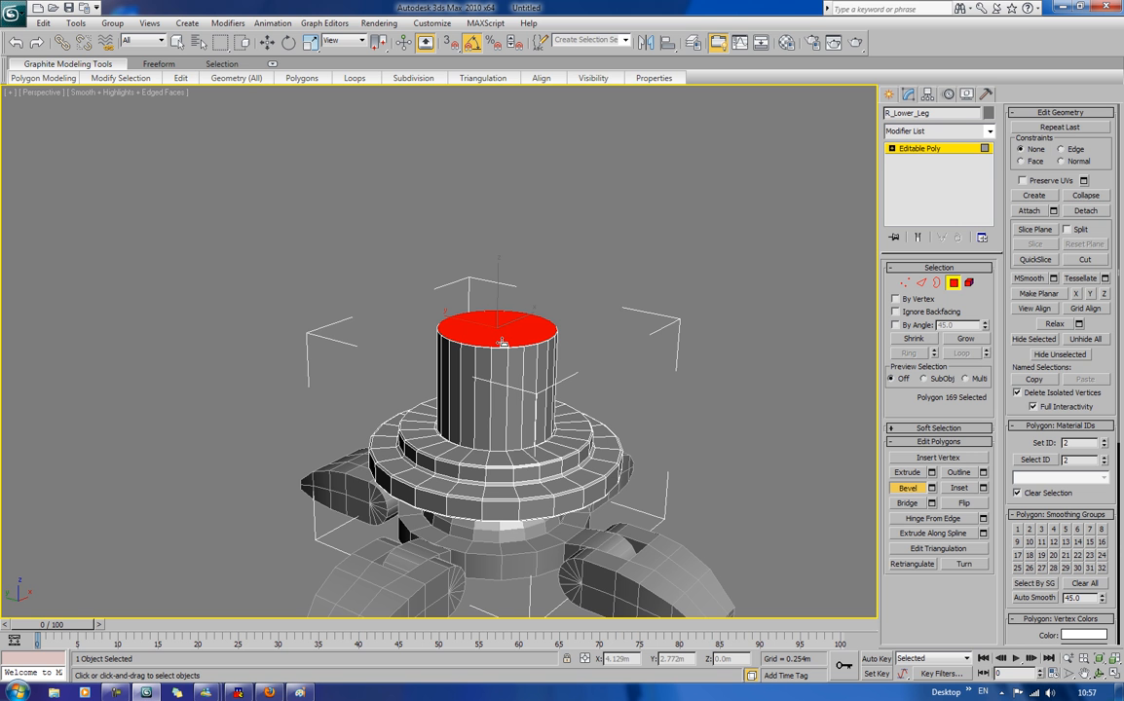
pyautogui.moveTo(501, 340); pyautogui.dragTo(502, 336)
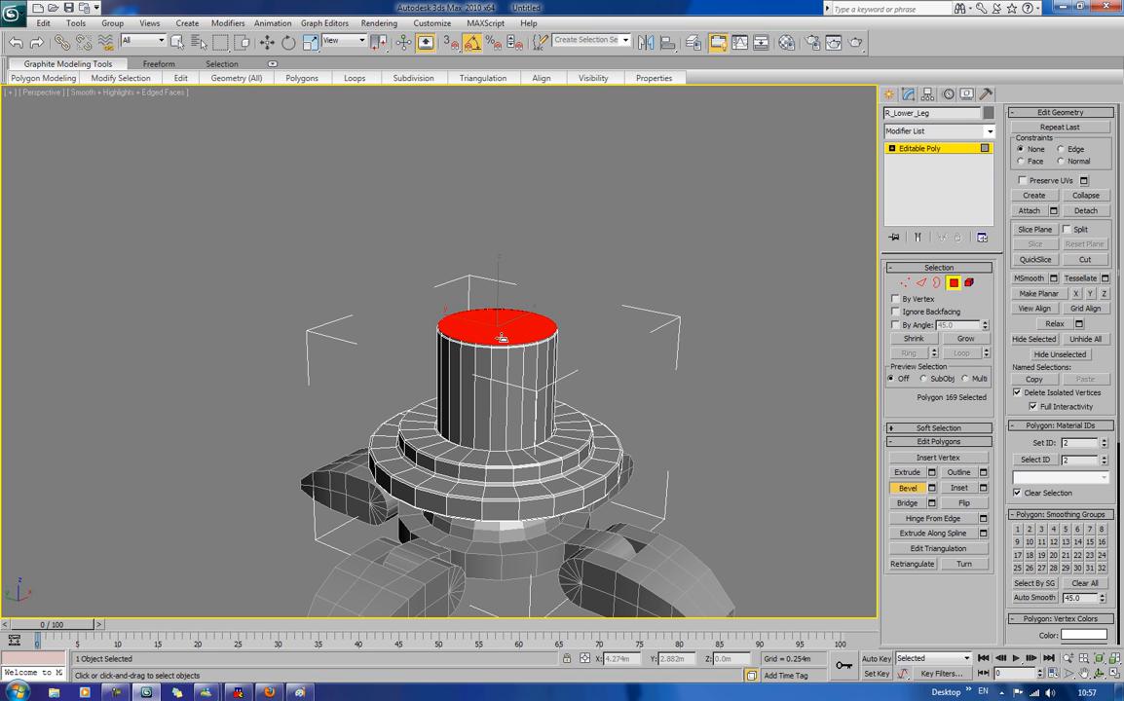
pyautogui.moveTo(501, 336); pyautogui.dragTo(485, 275)
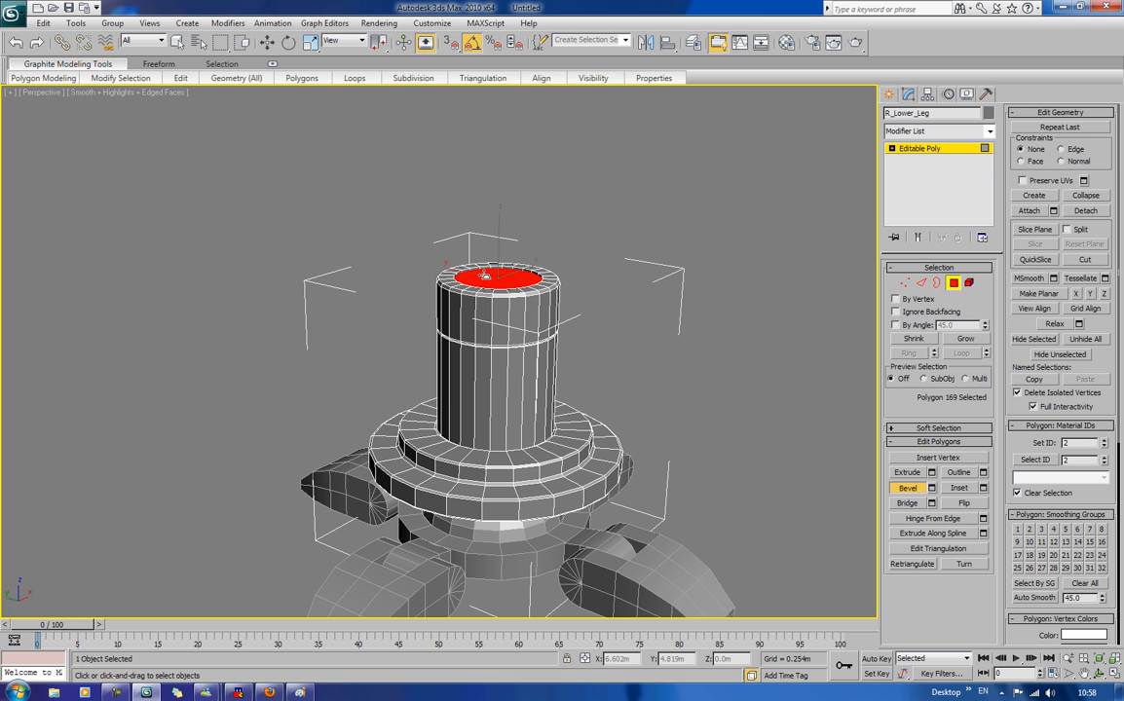
# Step: Bevel the column's inset top polygon deep downward to hollow out the shaft, and clear the polygon selection
pyautogui.rightClick(485, 276)
pyautogui.moveTo(497, 277); pyautogui.dragTo(500, 382)
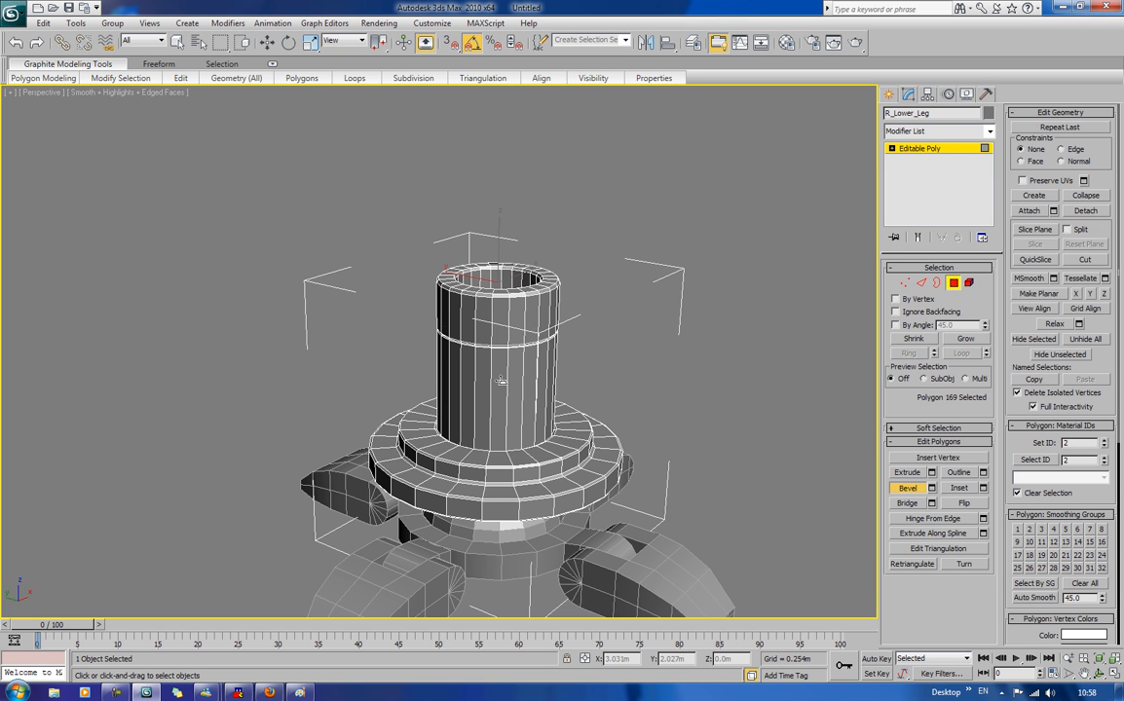
pyautogui.press('w')
pyautogui.click(588, 313)
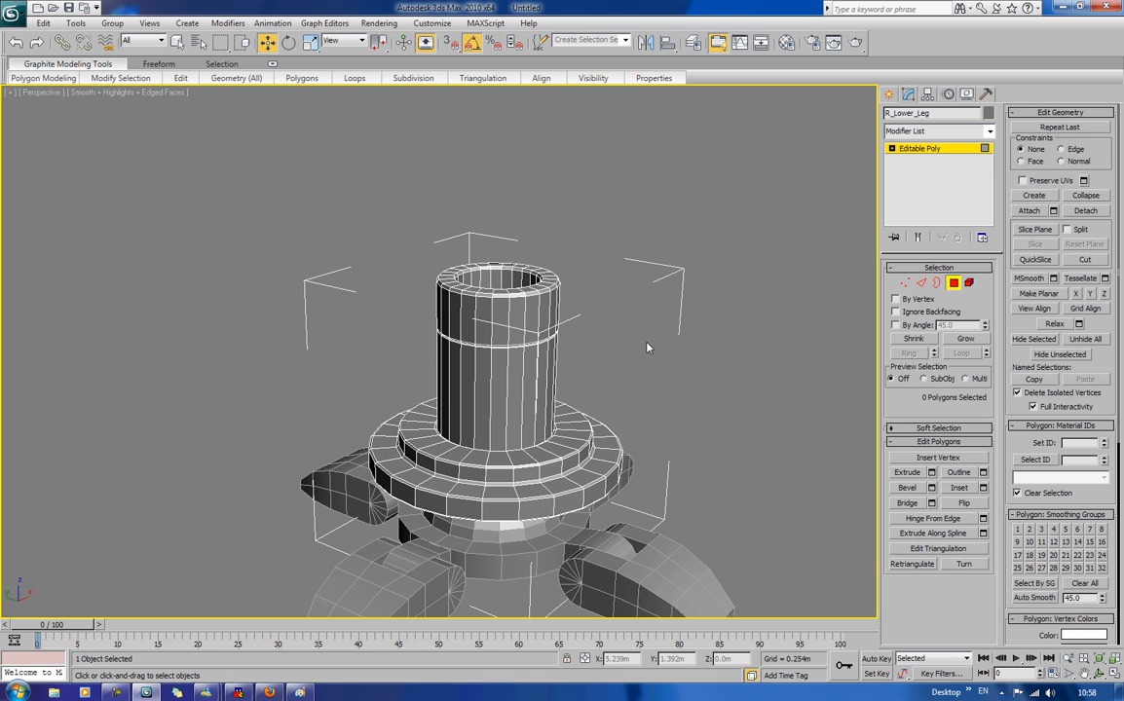
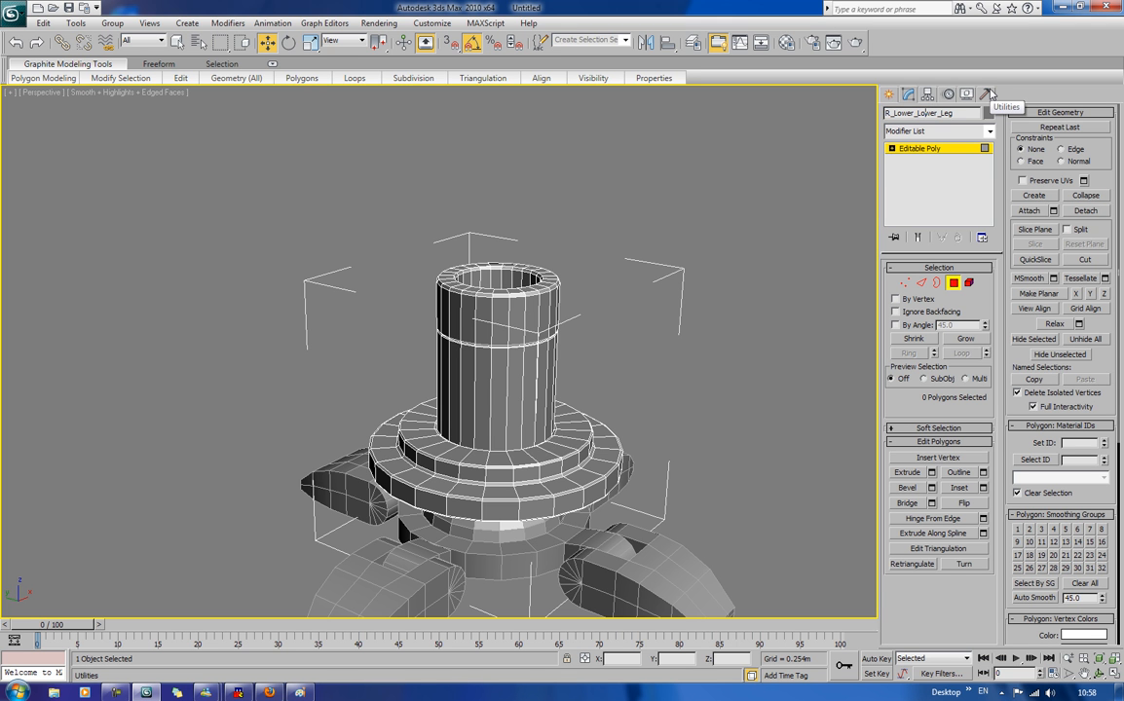
# Step: Correct the object's name to R_Lower__Leg and select it as a whole object
pyautogui.press('BackSpace')
pyautogui.press('BackSpace')
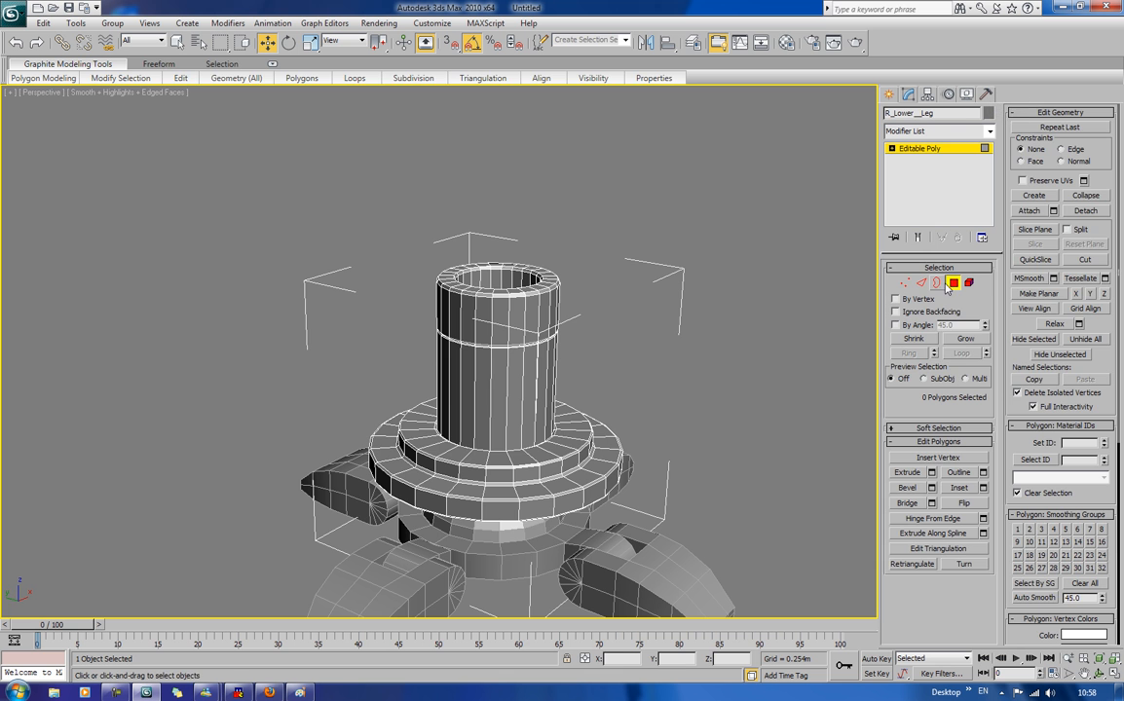
pyautogui.click(843, 255)
pyautogui.click(554, 352)
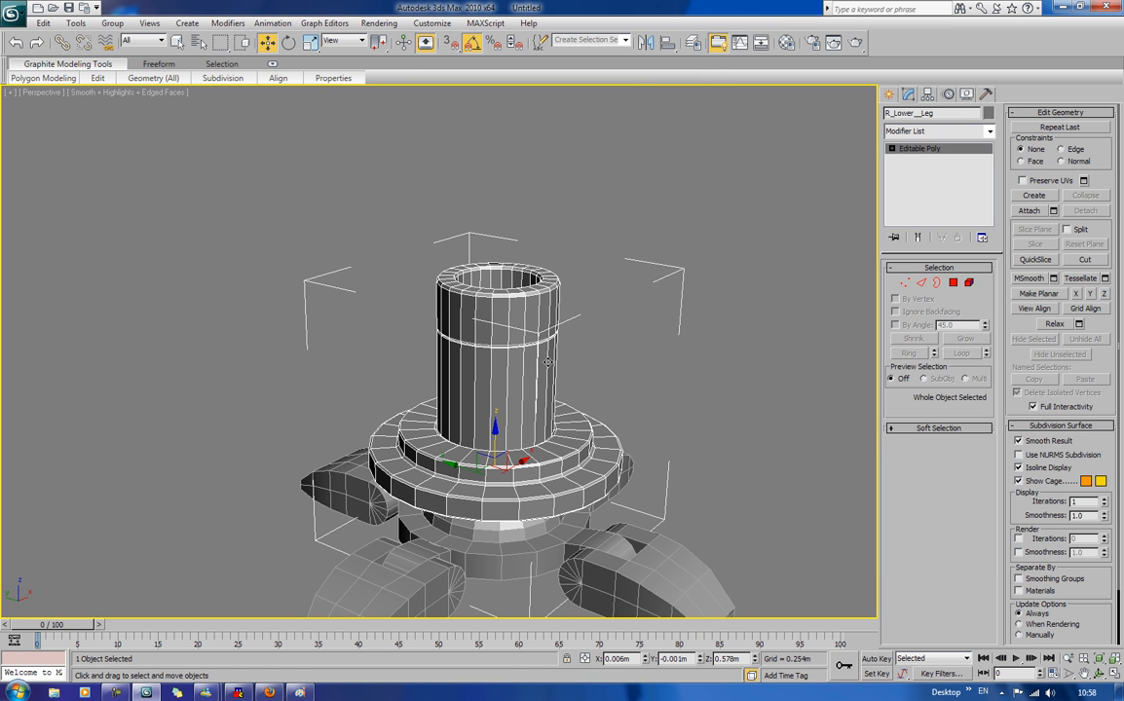
# Step: Create a new layer containing the selected lower leg object and name it lower_leg
pyautogui.click(692, 42)
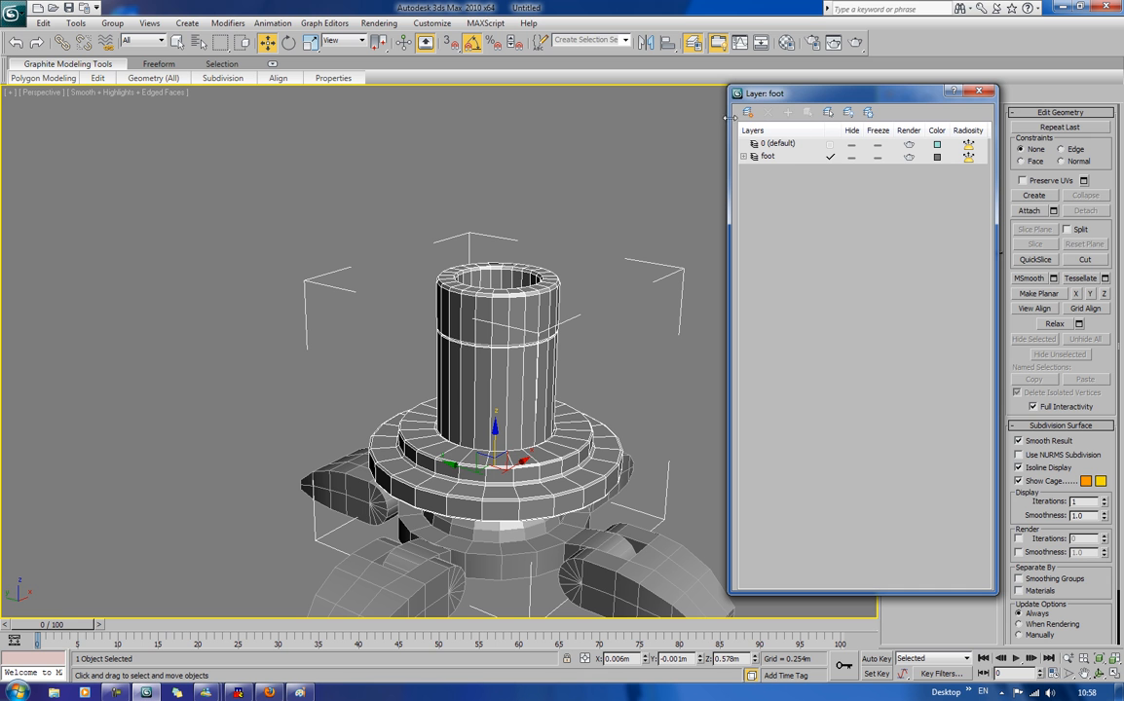
pyautogui.click(748, 112)
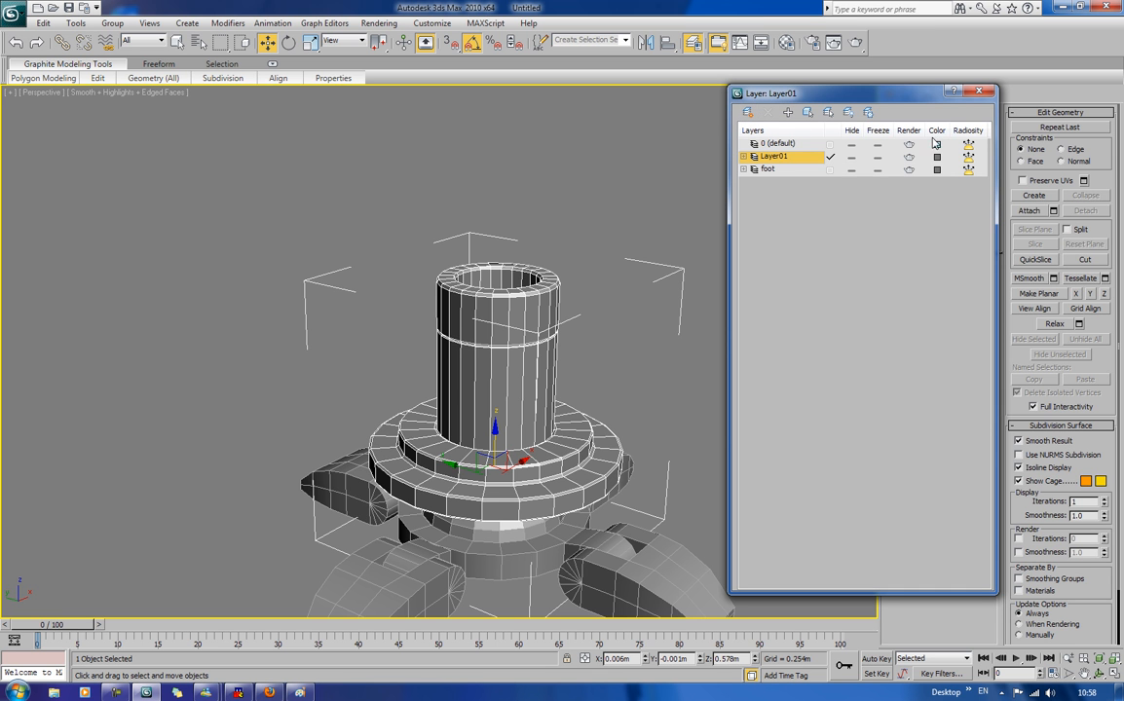
pyautogui.rightClick(795, 156)
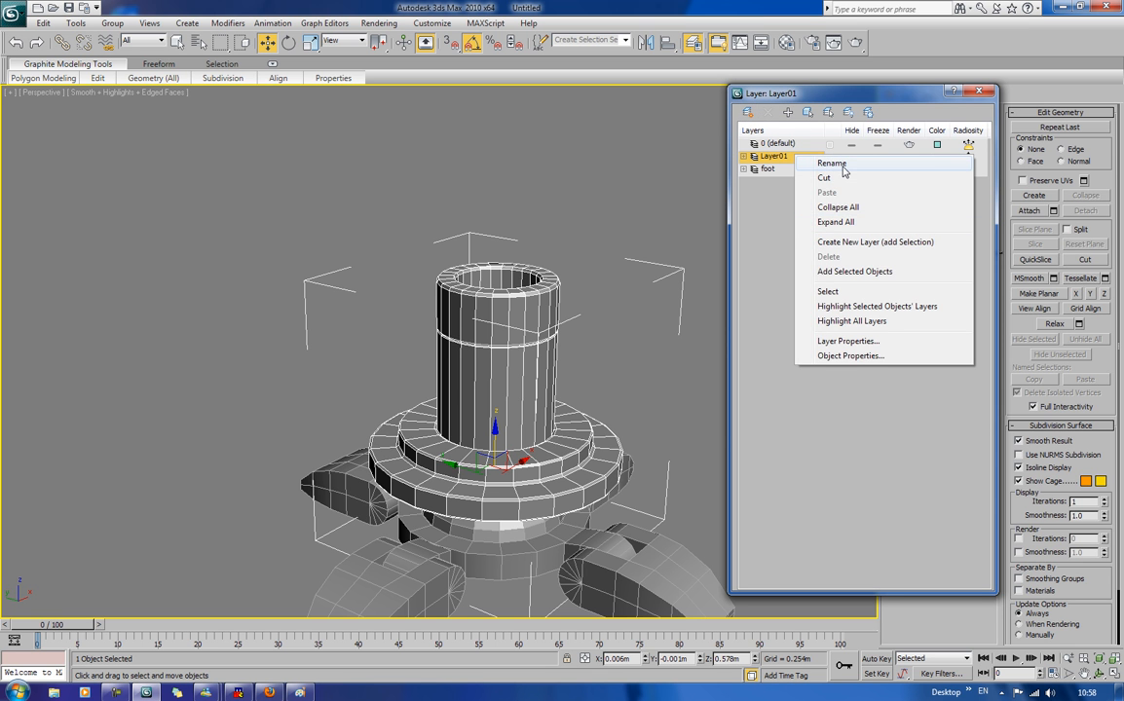
pyautogui.click(833, 164)
pyautogui.write('lower')
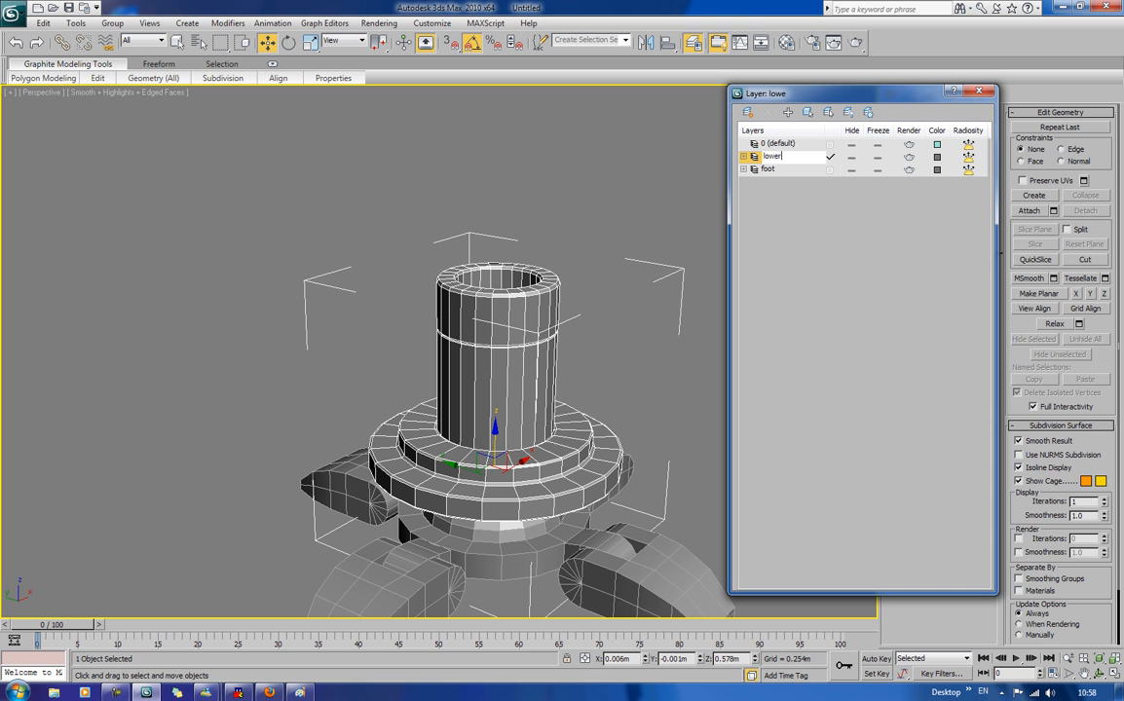
pyautogui.write('_leg')
pyautogui.press('Return')
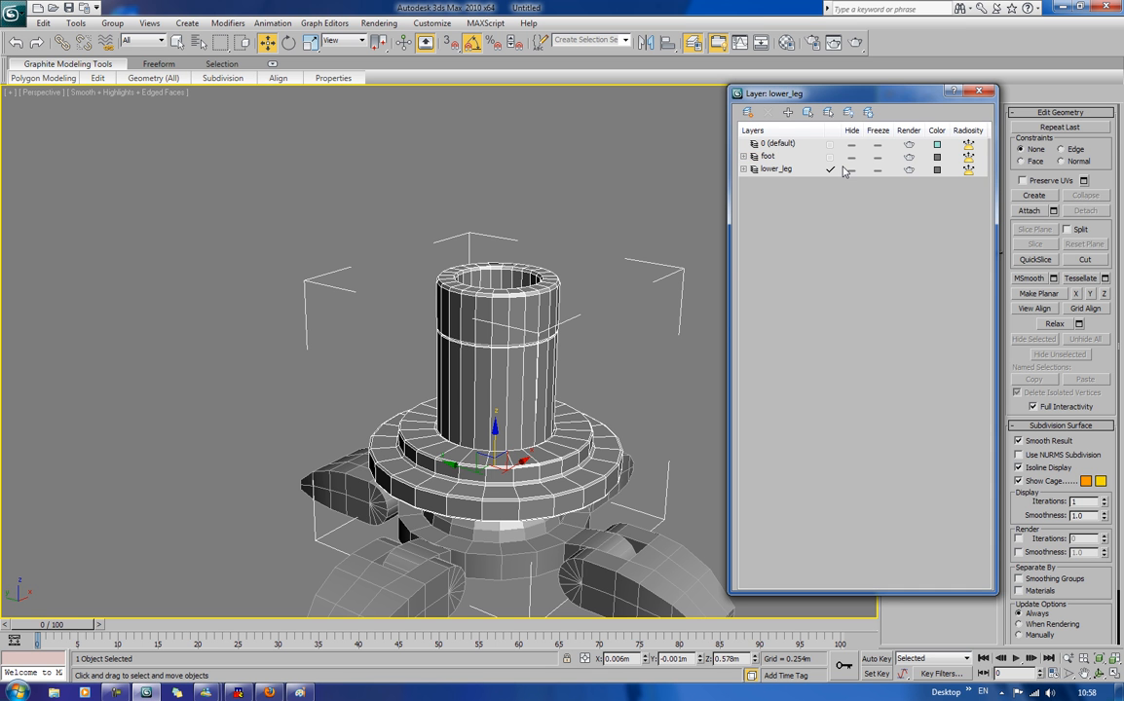
pyautogui.click(979, 91)
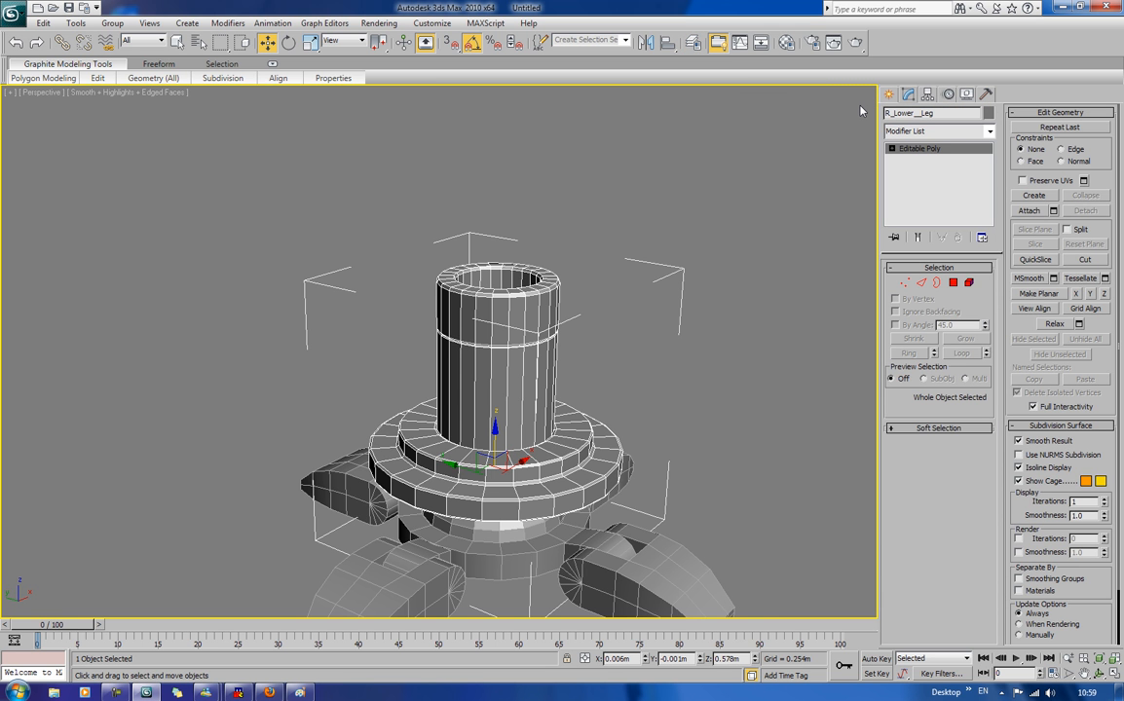
# Step: Clone the lower leg's polygon at the bottom of the hollow shaft, slightly upward, as a new object named R_Knee
pyautogui.click(832, 163)
pyautogui.scroll(-4, 770, 258)
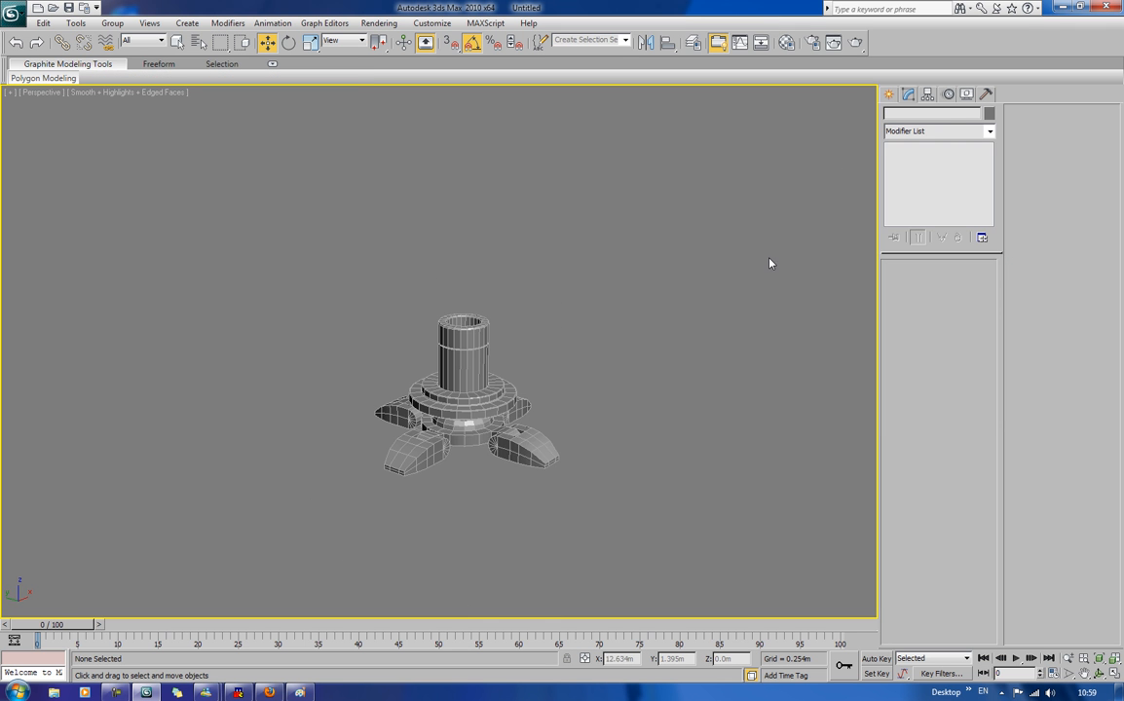
pyautogui.moveTo(692, 310); pyautogui.dragTo(700, 296, button='middle')
pyautogui.click(475, 340)
pyautogui.scroll(5, 453, 311)
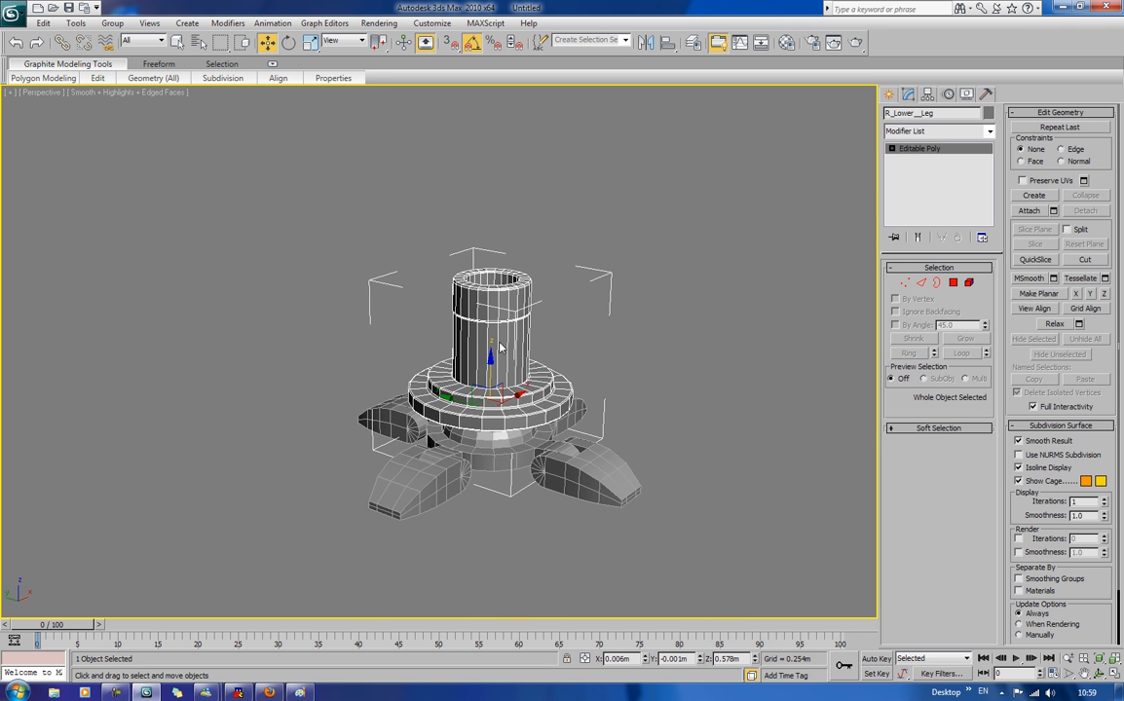
pyautogui.moveTo(470, 296); pyautogui.dragTo(490, 380, button='middle')
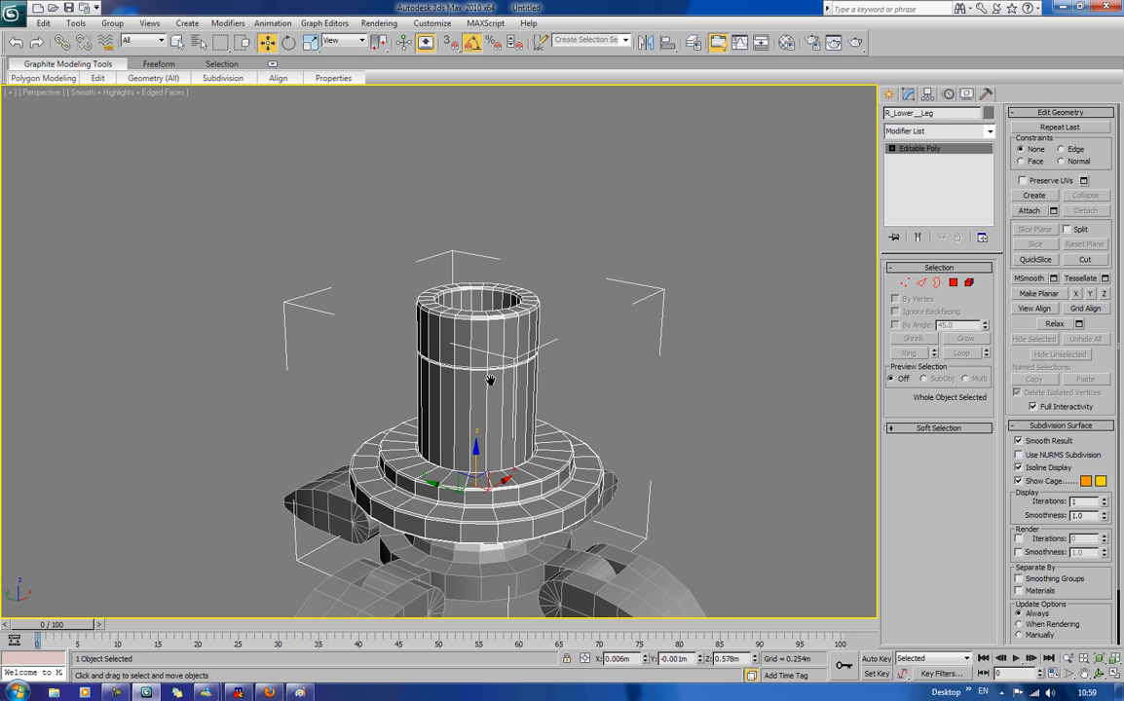
pyautogui.keyDown('alt'); pyautogui.moveTo(454, 312); pyautogui.dragTo(499, 398, button='middle'); pyautogui.keyUp('alt')
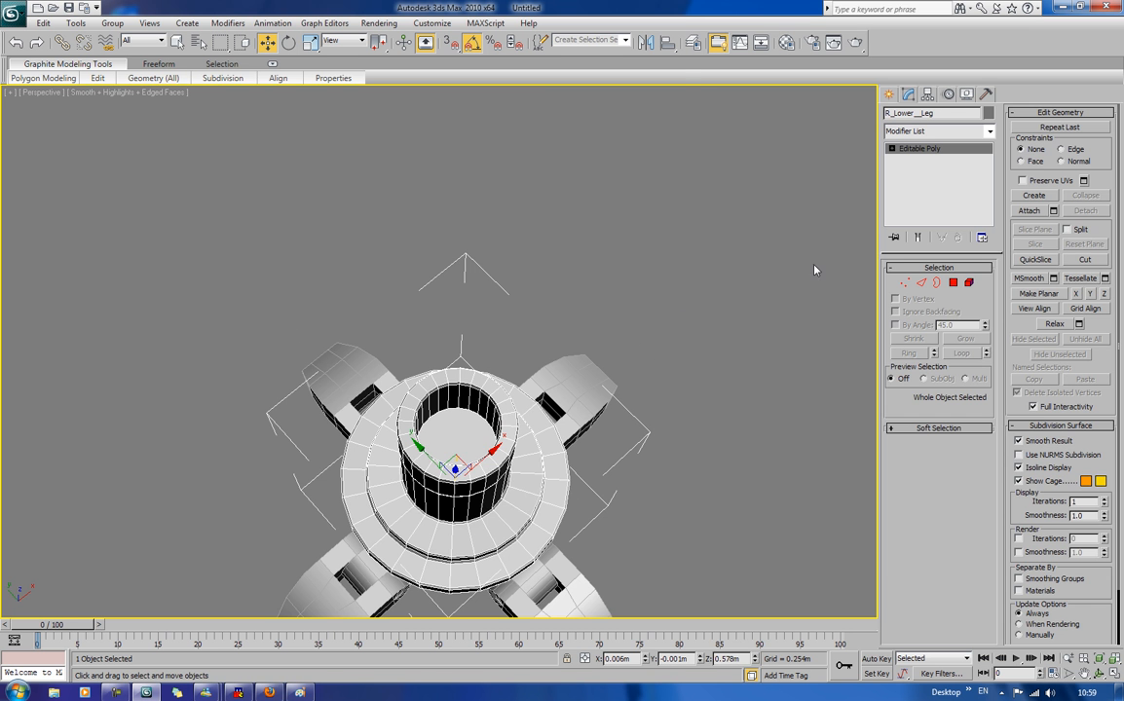
pyautogui.press('4')
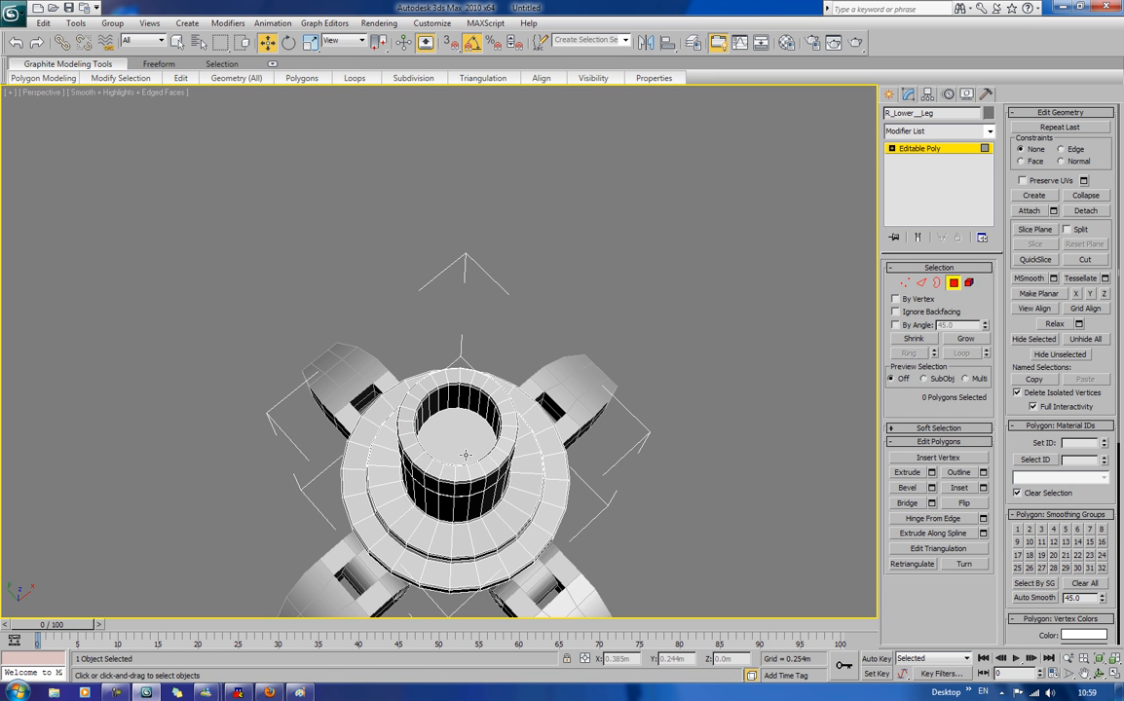
pyautogui.click(465, 455)
pyautogui.keyDown('alt'); pyautogui.moveTo(465, 455); pyautogui.dragTo(472, 365, button='middle'); pyautogui.keyUp('alt')
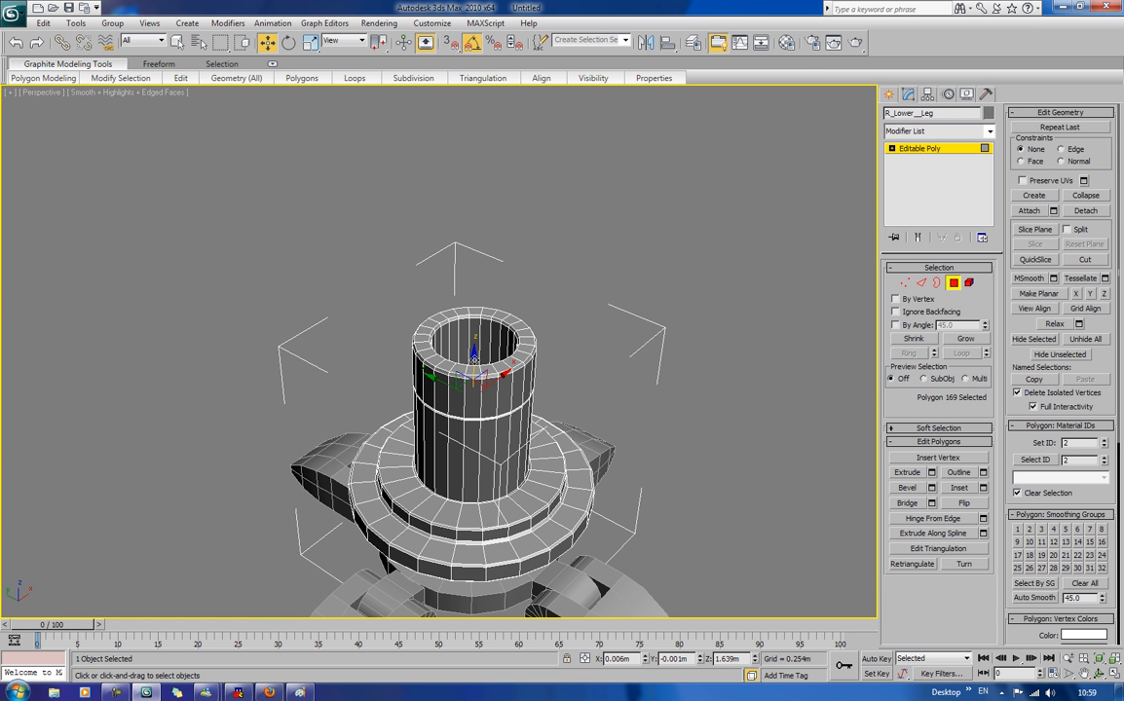
pyautogui.click(472, 358)
pyautogui.keyDown('shift'); pyautogui.moveTo(472, 348); pyautogui.dragTo(474, 350); pyautogui.keyUp('shift')
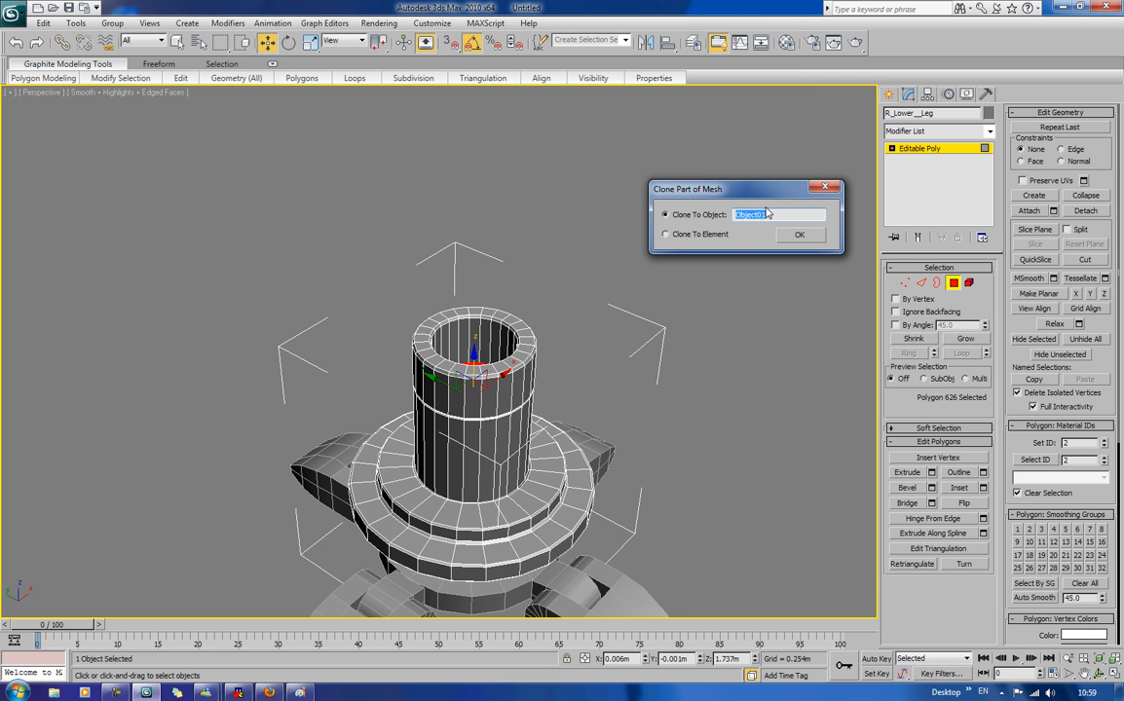
pyautogui.write('R_Knee')
pyautogui.press('Return')
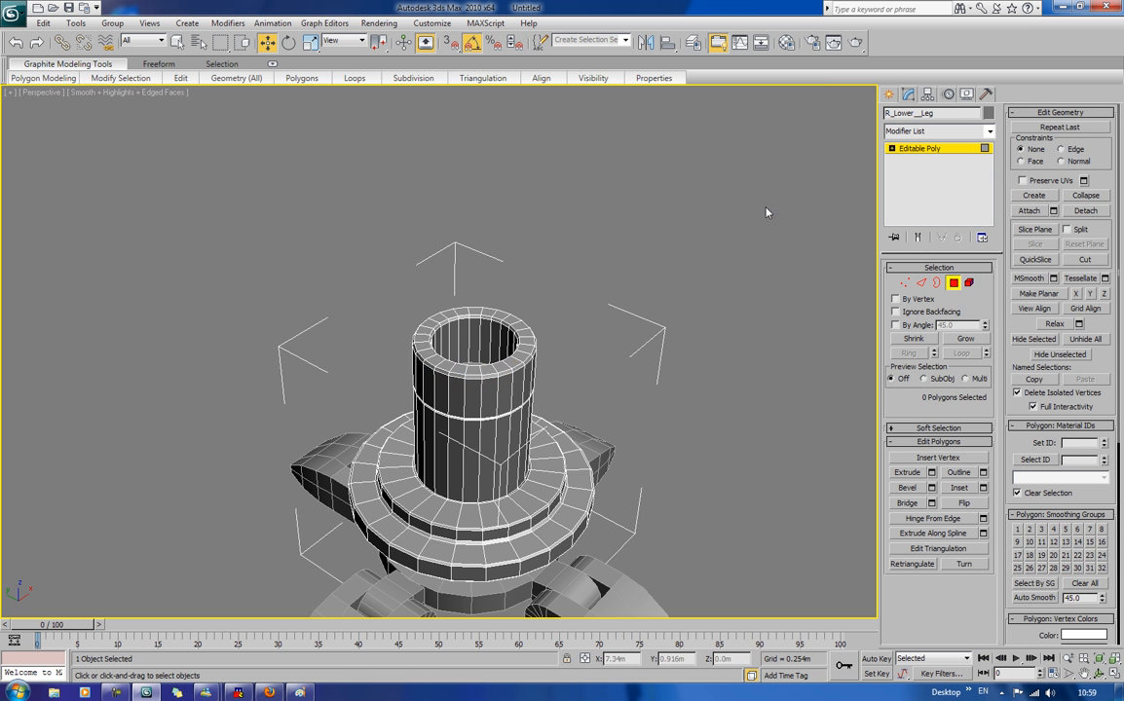
# Step: Leave the lower leg's polygon editing, select the R_Knee object and flip its element's normals
pyautogui.click(954, 283)
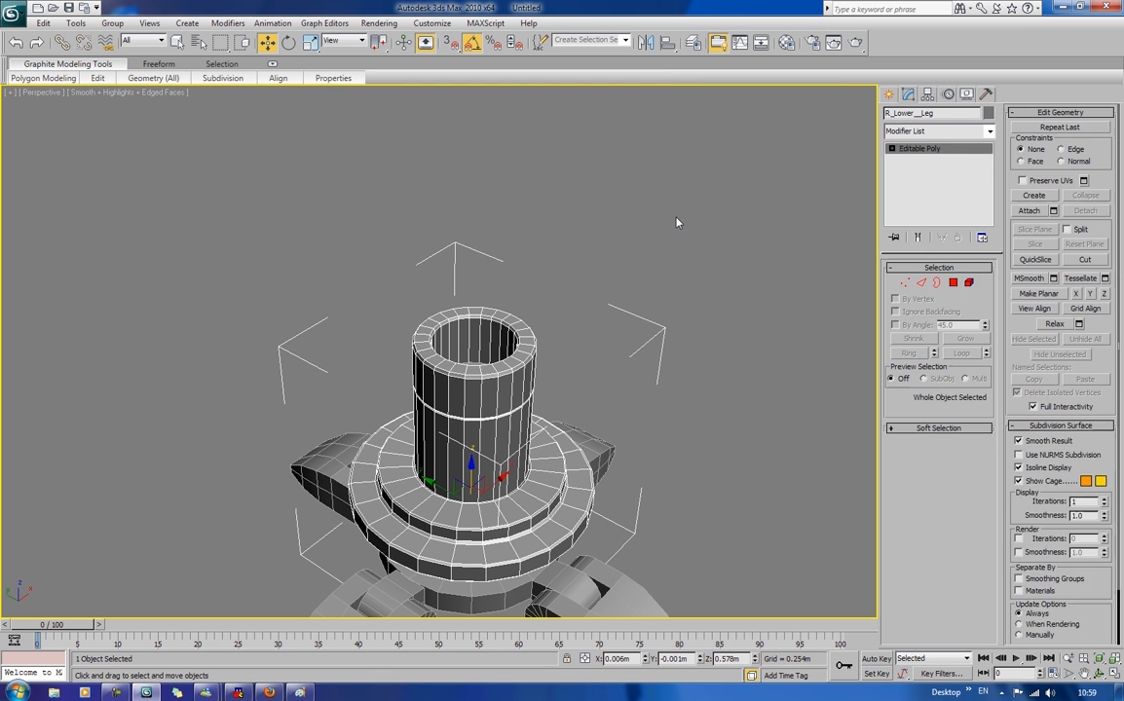
pyautogui.click(677, 222)
pyautogui.click(484, 363)
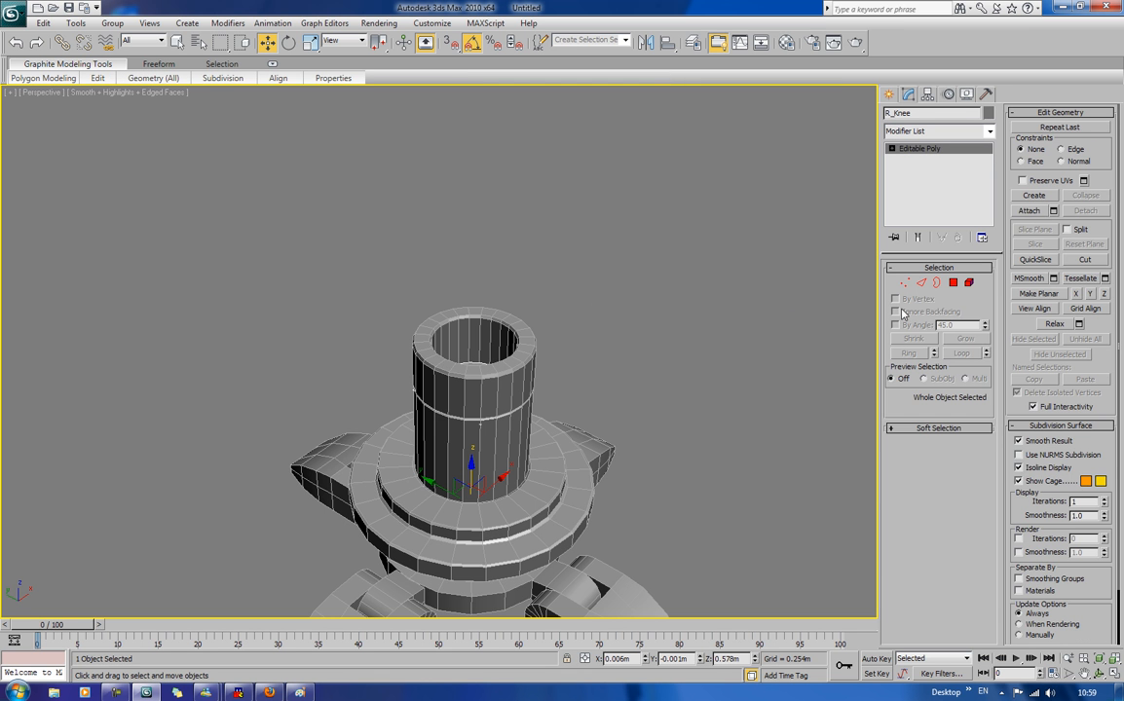
pyautogui.click(968, 282)
pyautogui.click(494, 334)
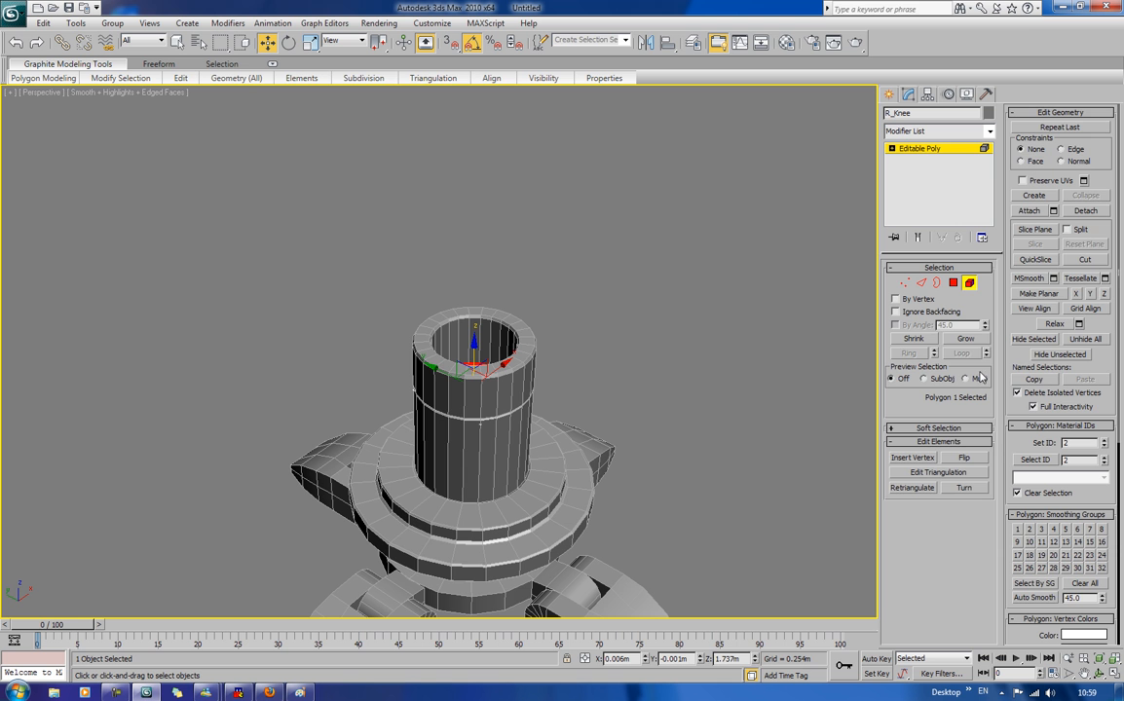
pyautogui.click(963, 455)
# Step: Extend R_Knee's open border upward out of the shaft to a height of about Z 2.949 m and cap it
pyautogui.click(933, 284)
pyautogui.click(476, 365)
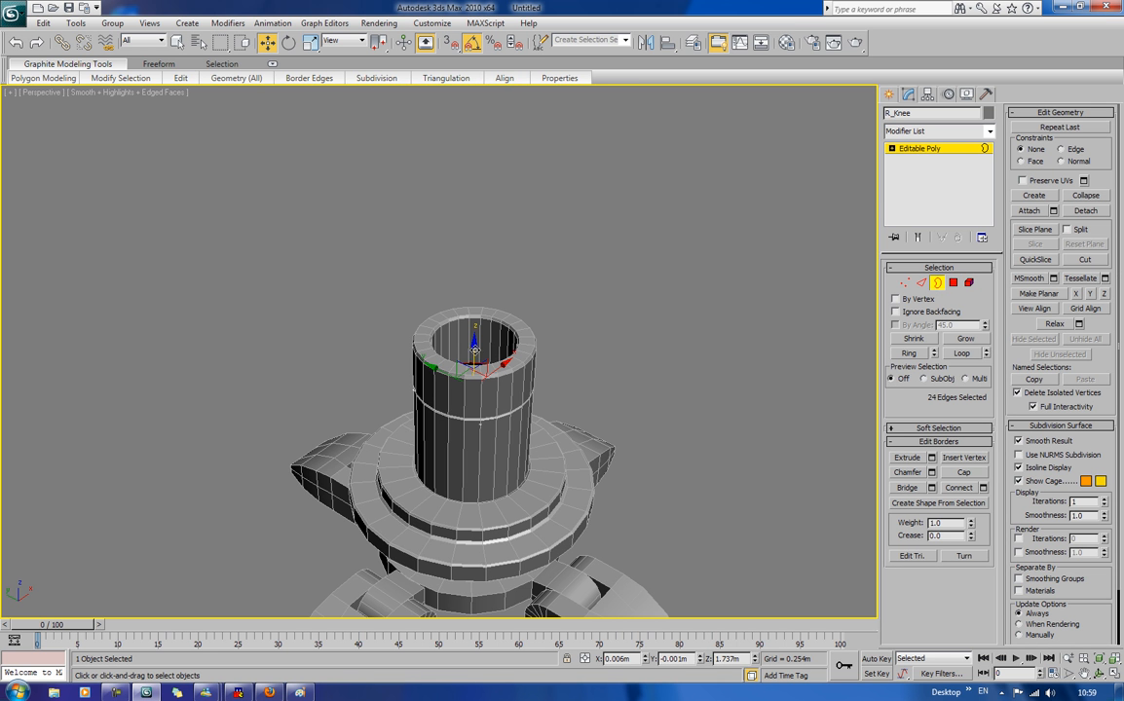
pyautogui.keyDown('shift'); pyautogui.moveTo(474, 348); pyautogui.dragTo(495, 210); pyautogui.keyUp('shift')
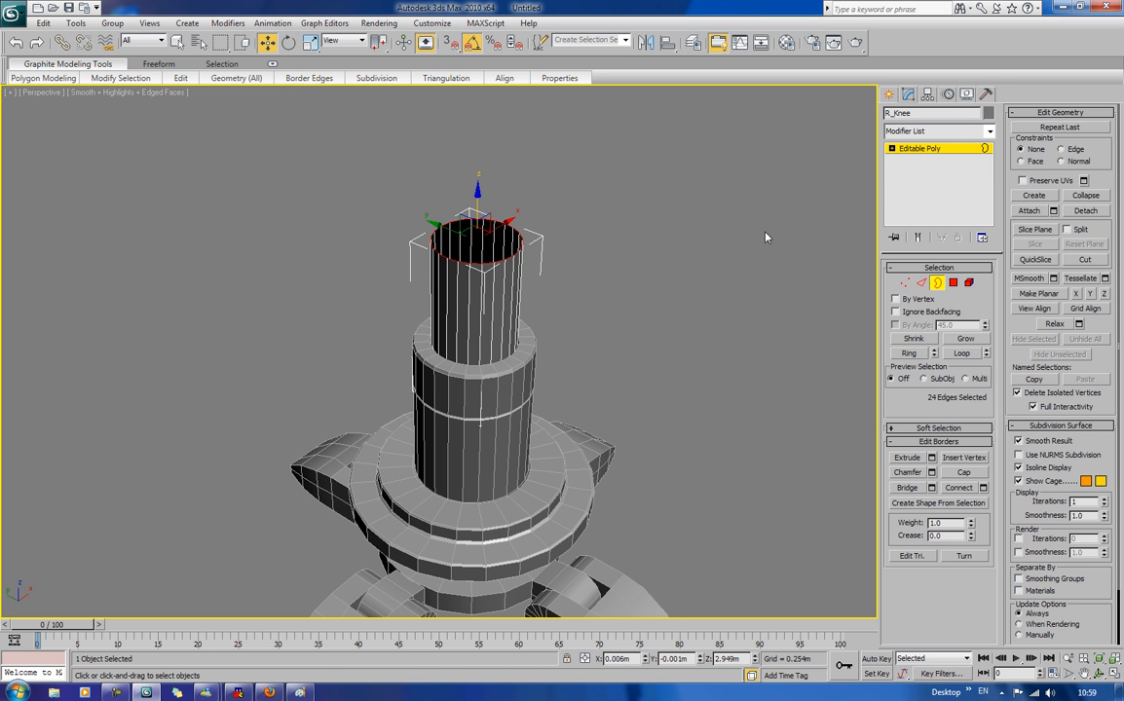
pyautogui.click(963, 473)
# Step: Select the cap polygon on top of the knee shaft and bevel it straight up by a short band
pyautogui.press('4')
pyautogui.click(476, 248)
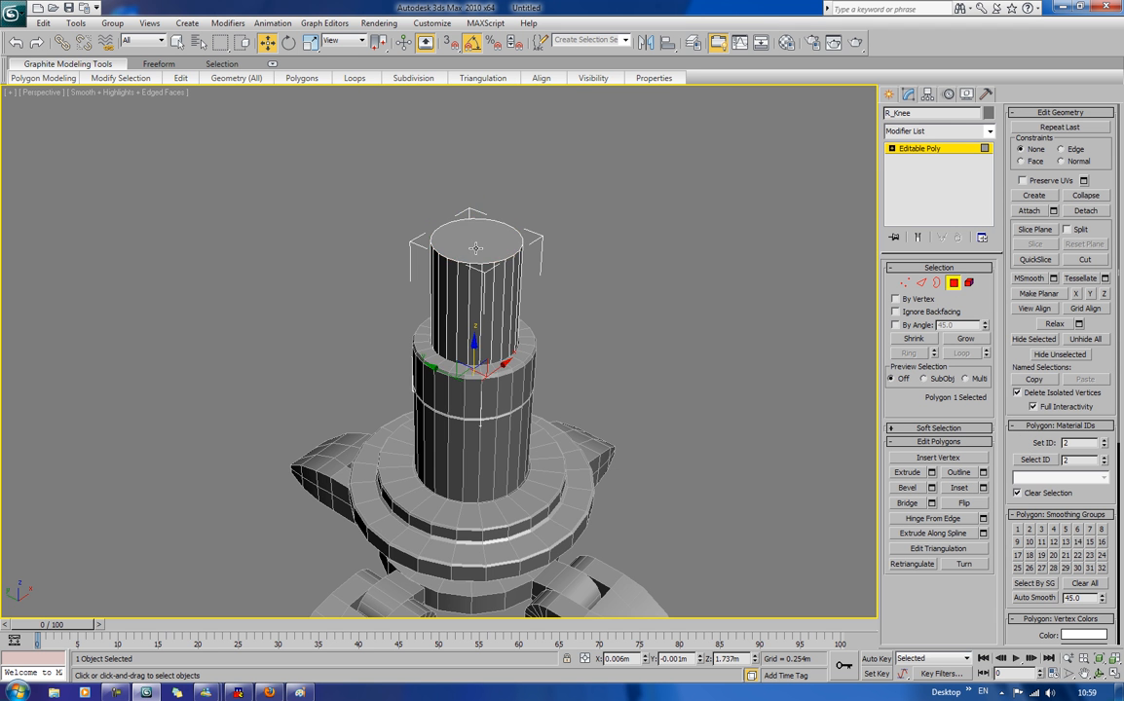
pyautogui.click(475, 248)
pyautogui.keyDown('alt'); pyautogui.moveTo(579, 407); pyautogui.dragTo(583, 391, button='middle'); pyautogui.keyUp('alt')
pyautogui.scroll(-3, 589, 366)
pyautogui.moveTo(586, 315); pyautogui.dragTo(560, 382, button='middle')
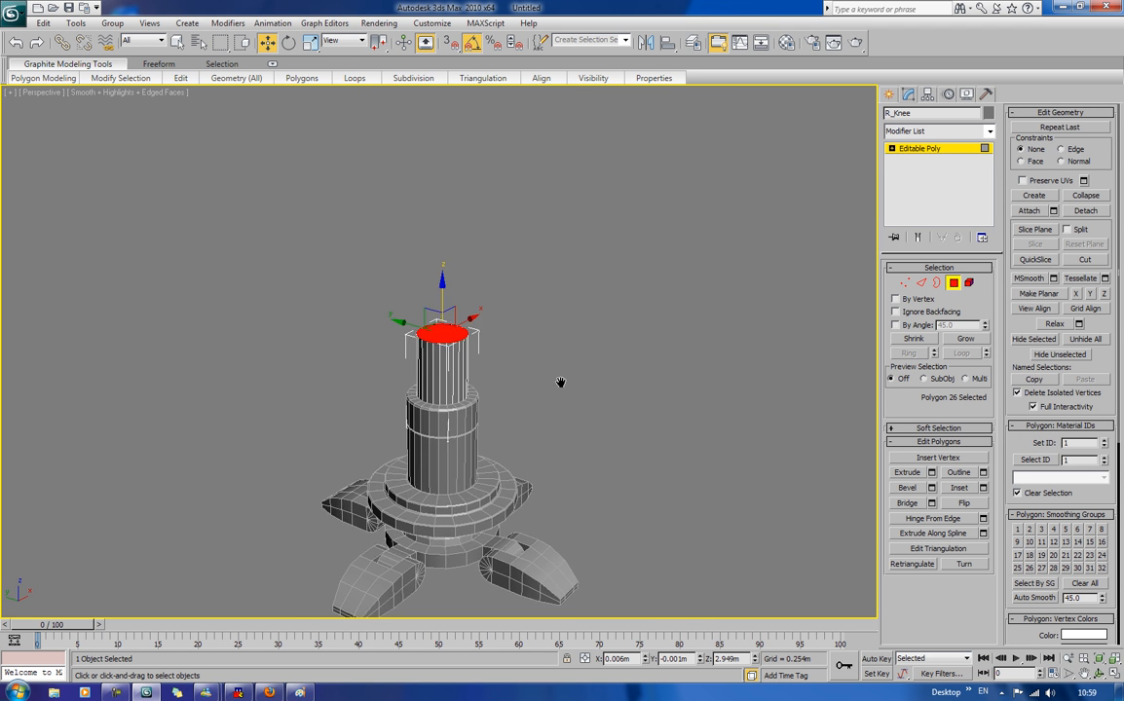
pyautogui.scroll(-3, 560, 377)
pyautogui.scroll(5, 560, 373)
pyautogui.moveTo(543, 312); pyautogui.dragTo(558, 250, button='middle')
pyautogui.keyDown('alt'); pyautogui.moveTo(559, 249); pyautogui.dragTo(572, 275, button='middle'); pyautogui.keyUp('alt')
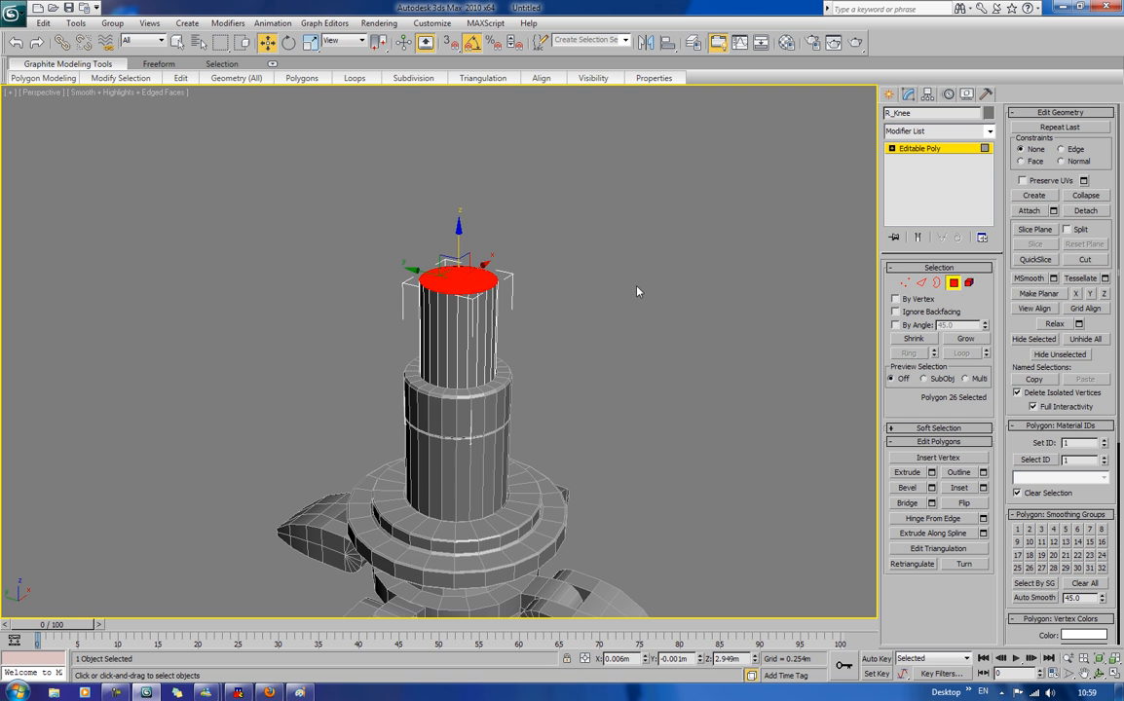
pyautogui.click(906, 487)
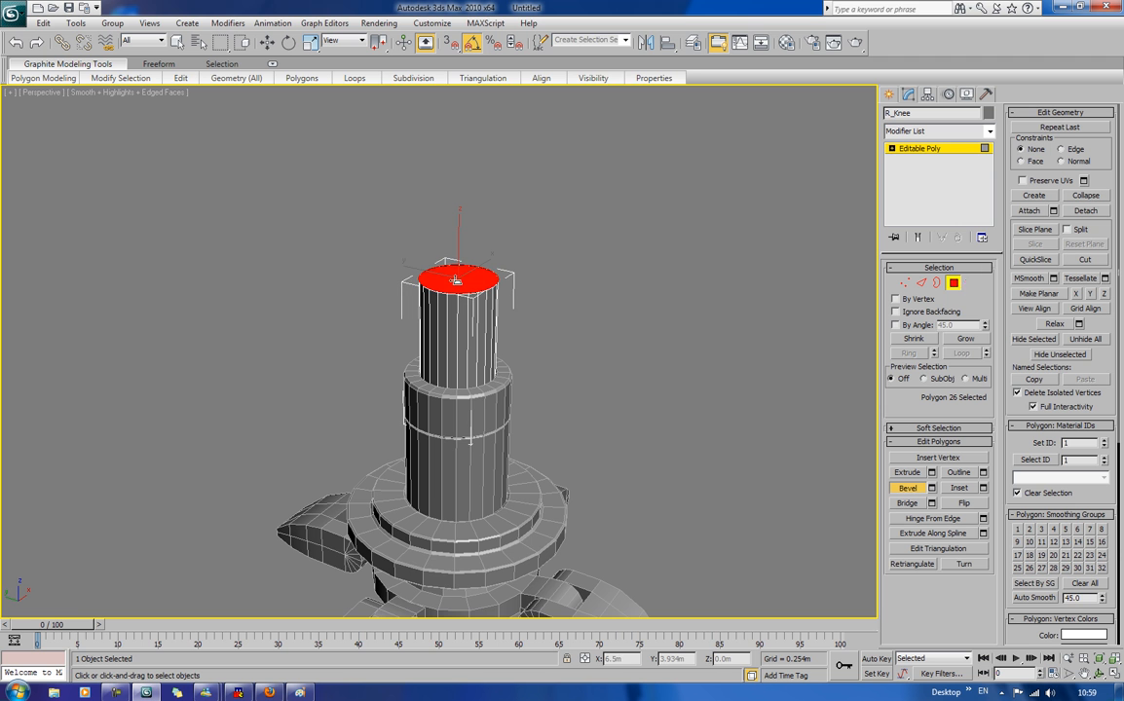
pyautogui.moveTo(459, 282); pyautogui.dragTo(462, 266)
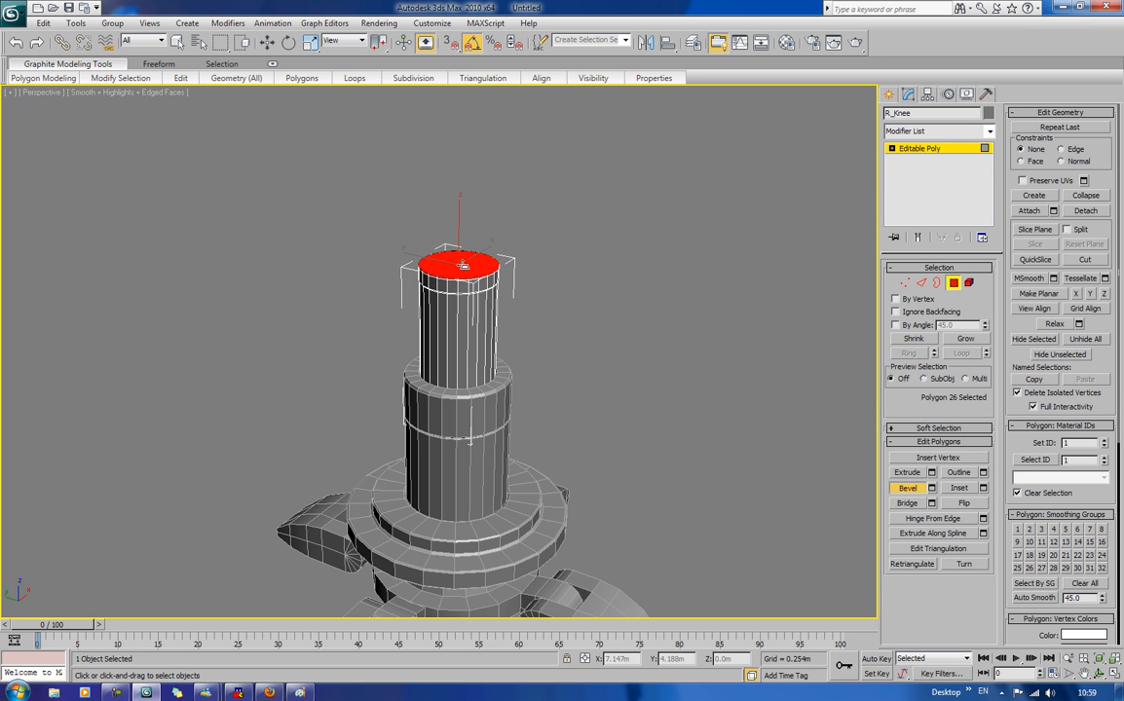
pyautogui.moveTo(463, 268); pyautogui.dragTo(462, 269)
pyautogui.click(462, 237)
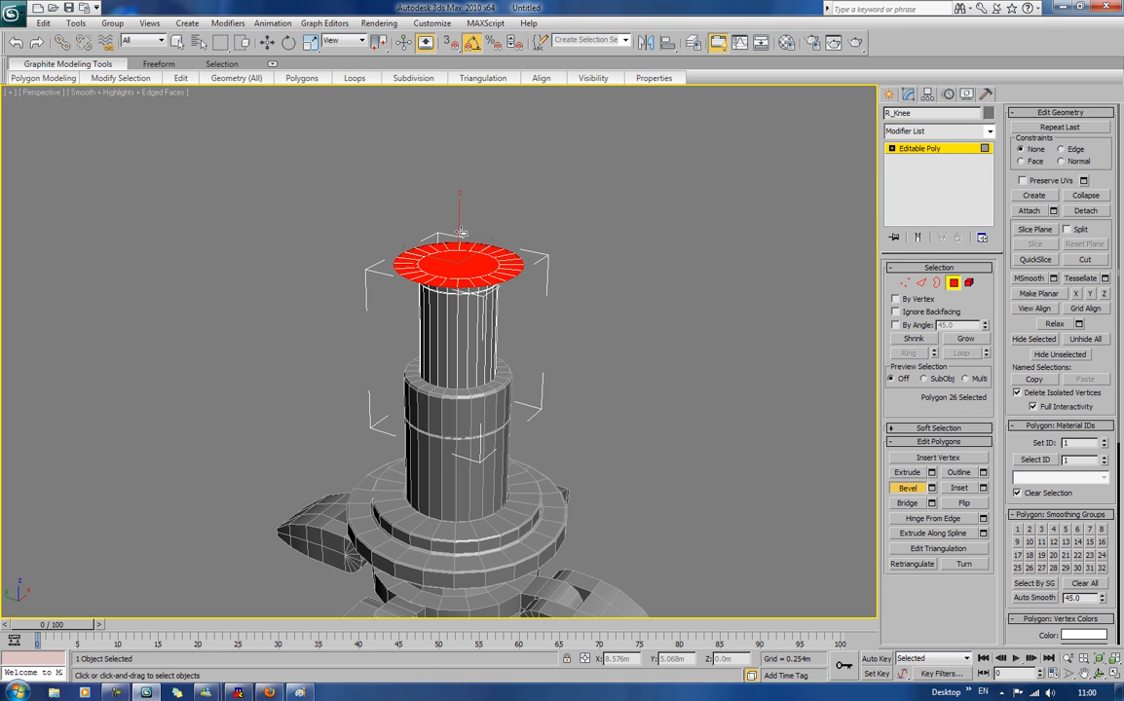
pyautogui.moveTo(445, 274); pyautogui.dragTo(448, 254)
pyautogui.hotkey('ctrl', 'z')
# Step: Bevel the shaft's top polygon outward into a flat flange about twice the shaft's width and raise it into a short drum
pyautogui.moveTo(471, 262)
pyautogui.keyDown('alt'); pyautogui.mouseDown(button='middle')
pyautogui.moveTo(492, 213)
pyautogui.moveTo(493, 234)
pyautogui.moveTo(467, 250)
pyautogui.mouseUp(button='middle'); pyautogui.keyUp('alt')
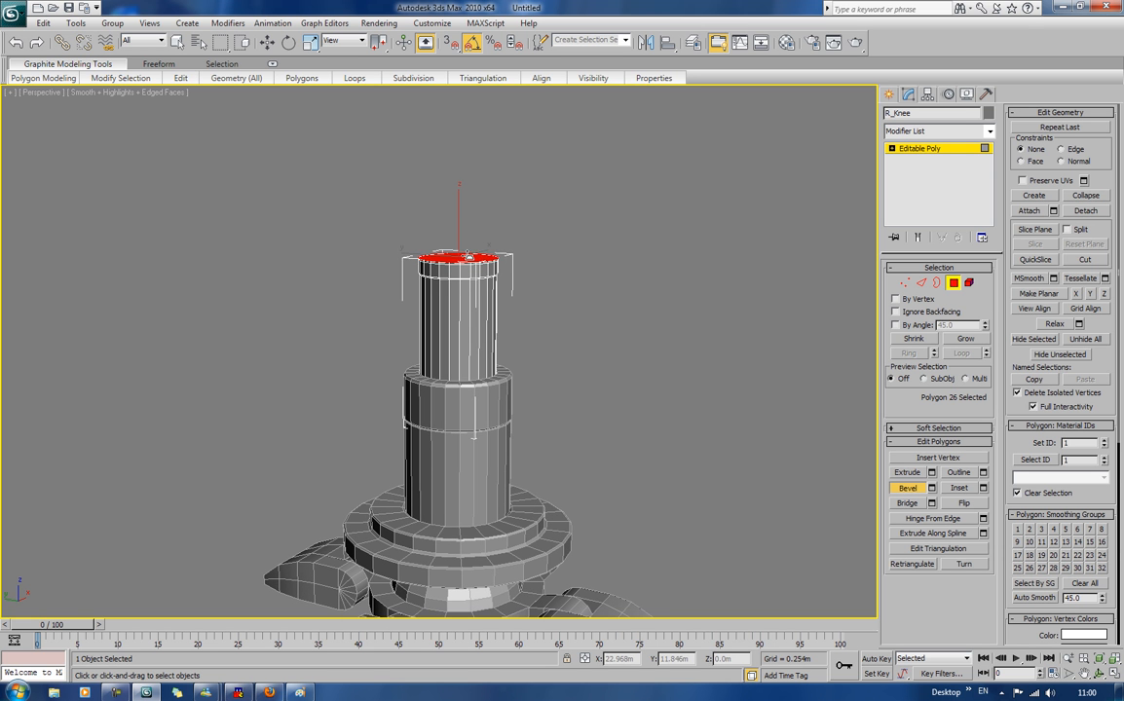
pyautogui.click(468, 255)
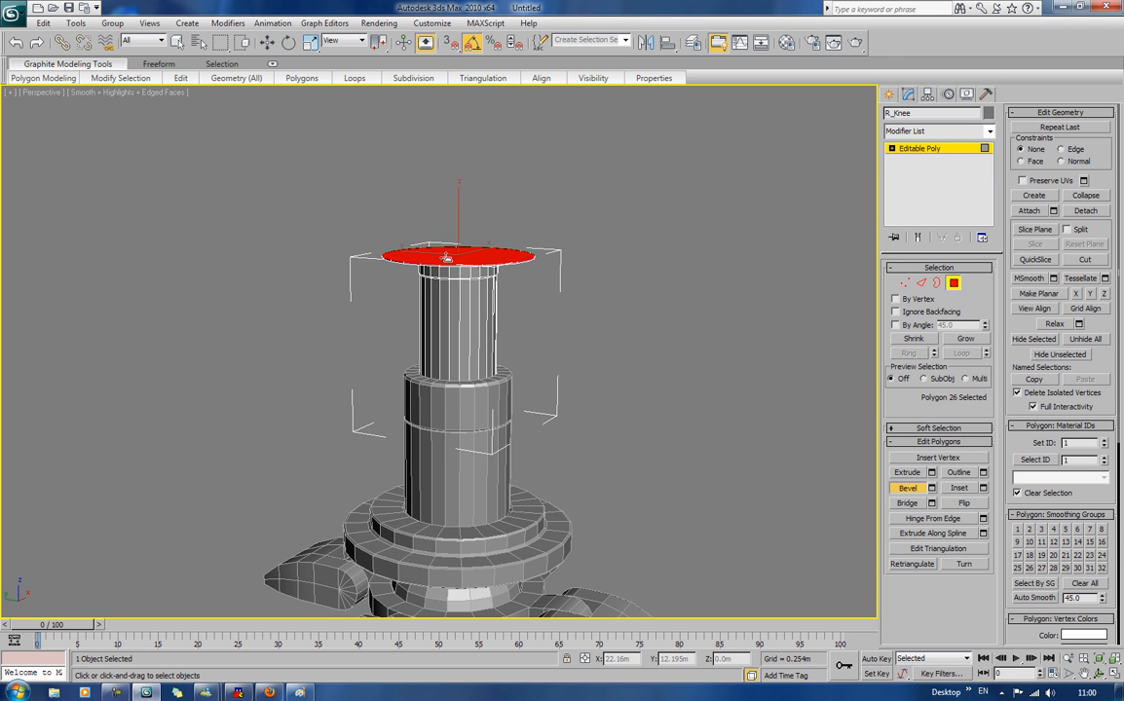
pyautogui.moveTo(447, 259)
pyautogui.mouseDown()
pyautogui.moveTo(447, 227)
pyautogui.moveTo(448, 237)
pyautogui.mouseUp()
# Step: Bevel the drum's top polygon up and outward into a flared section, and raise it into a thin straight rim
pyautogui.click(448, 227)
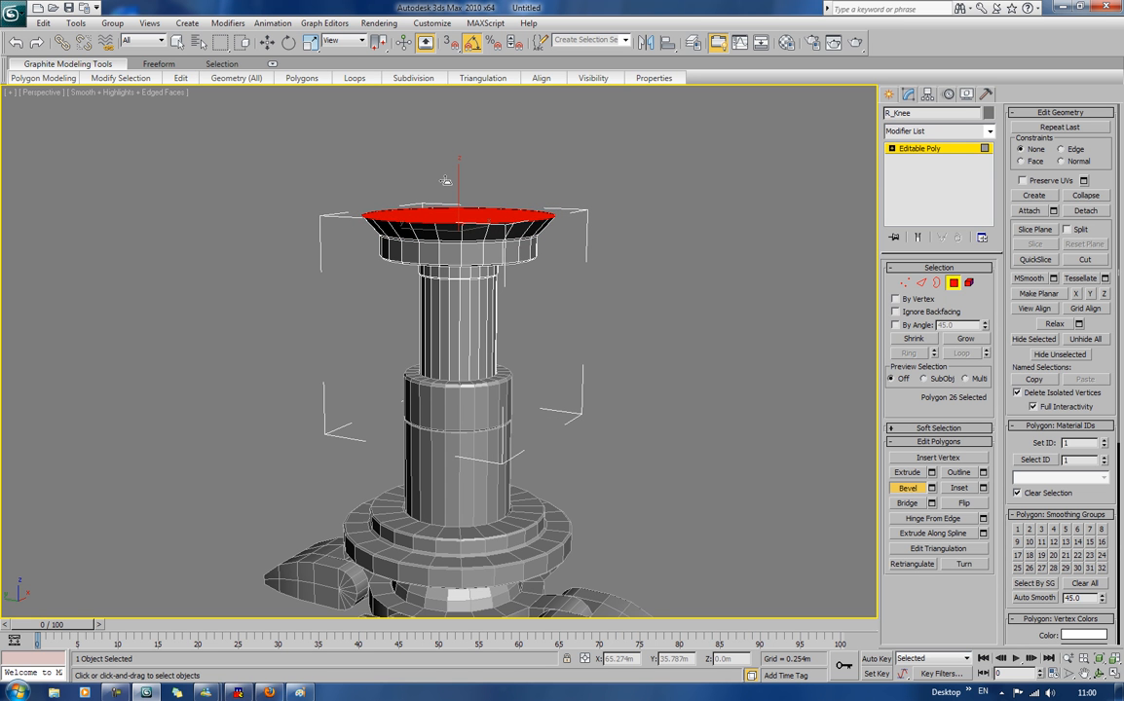
pyautogui.click(446, 181)
pyautogui.moveTo(455, 216); pyautogui.dragTo(455, 200)
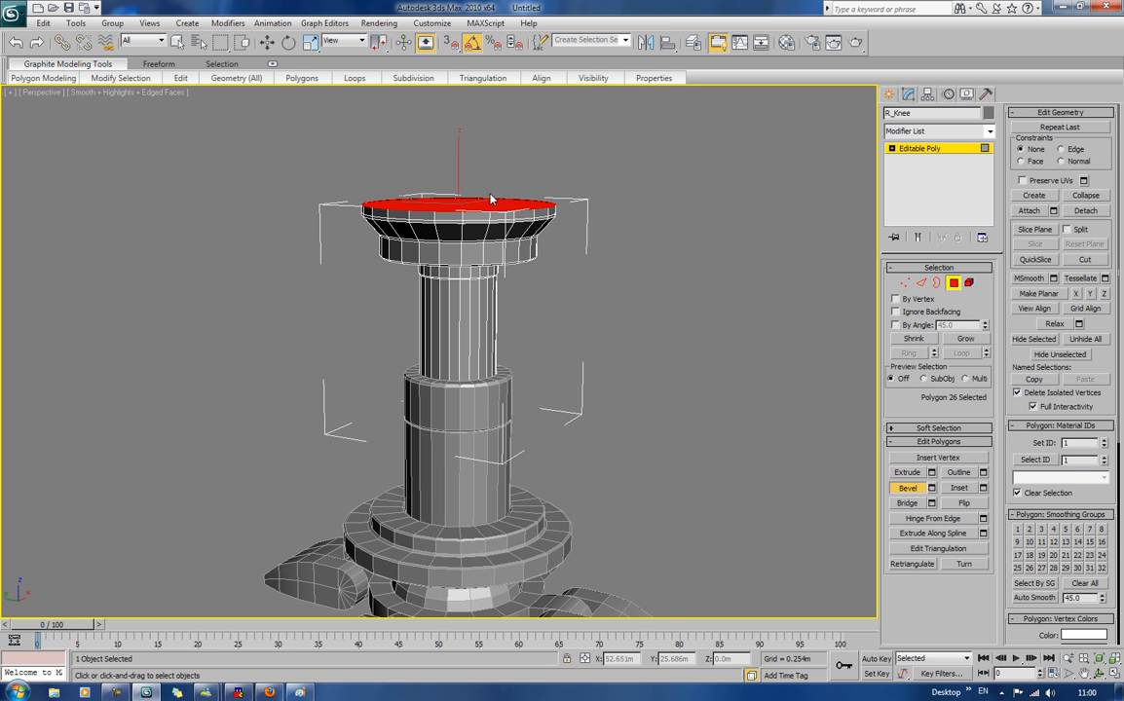
# Step: Bevel the knee head's top polygon inward to leave a narrow ring around its edge, and clear the polygon selection
pyautogui.keyDown('alt'); pyautogui.moveTo(491, 199); pyautogui.dragTo(502, 234, button='middle'); pyautogui.keyUp('alt')
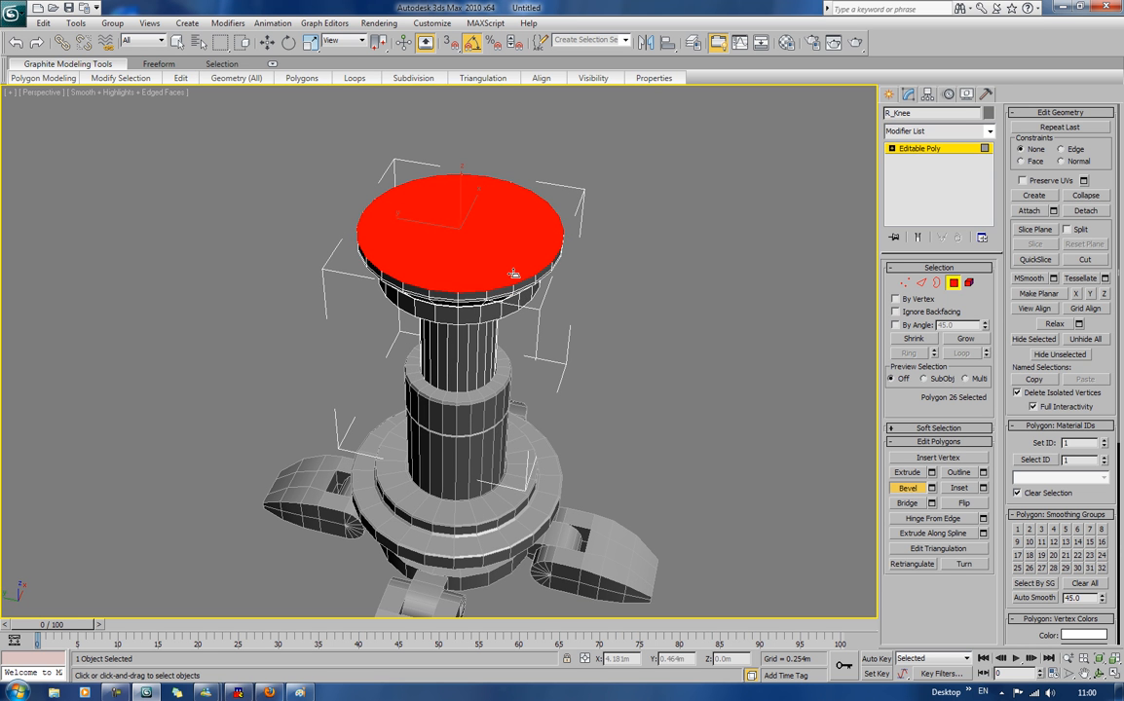
pyautogui.moveTo(513, 274); pyautogui.dragTo(513, 276)
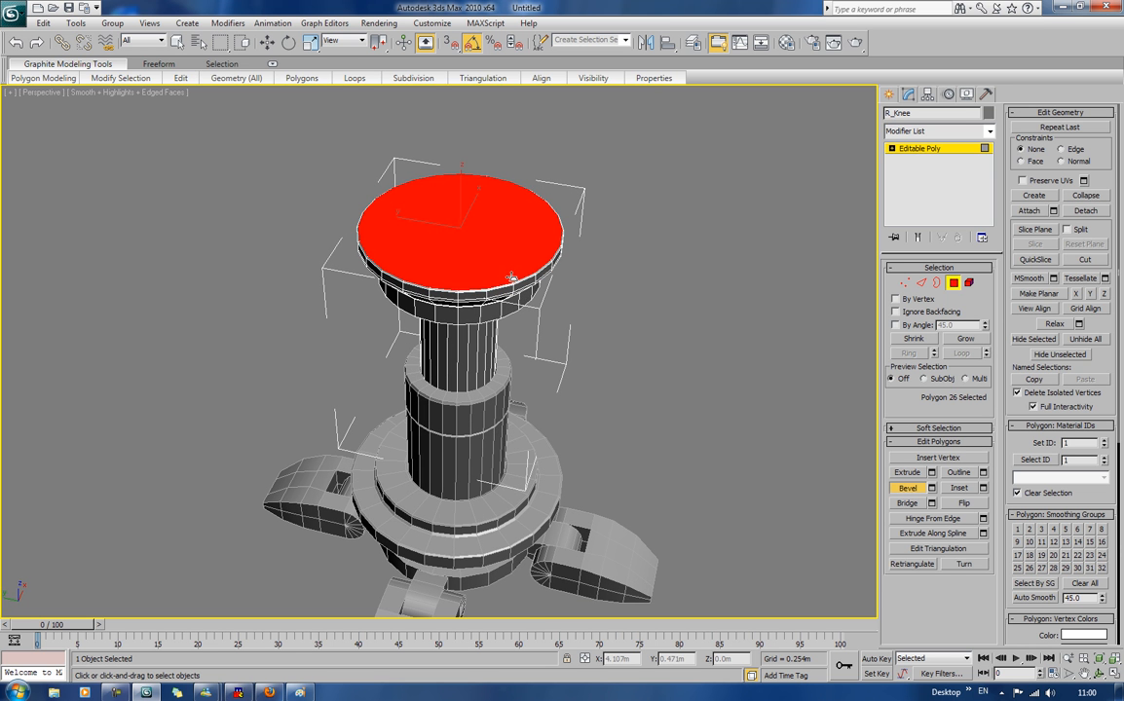
pyautogui.press('F2')
pyautogui.press('F2')
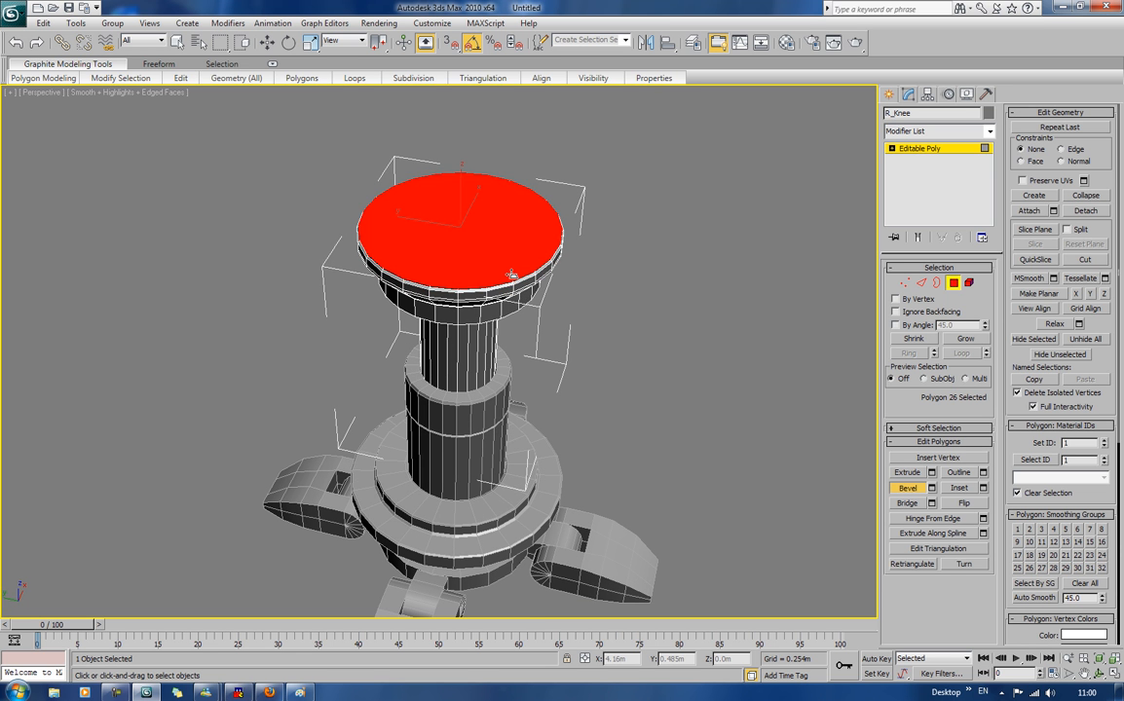
pyautogui.moveTo(512, 274); pyautogui.dragTo(513, 277)
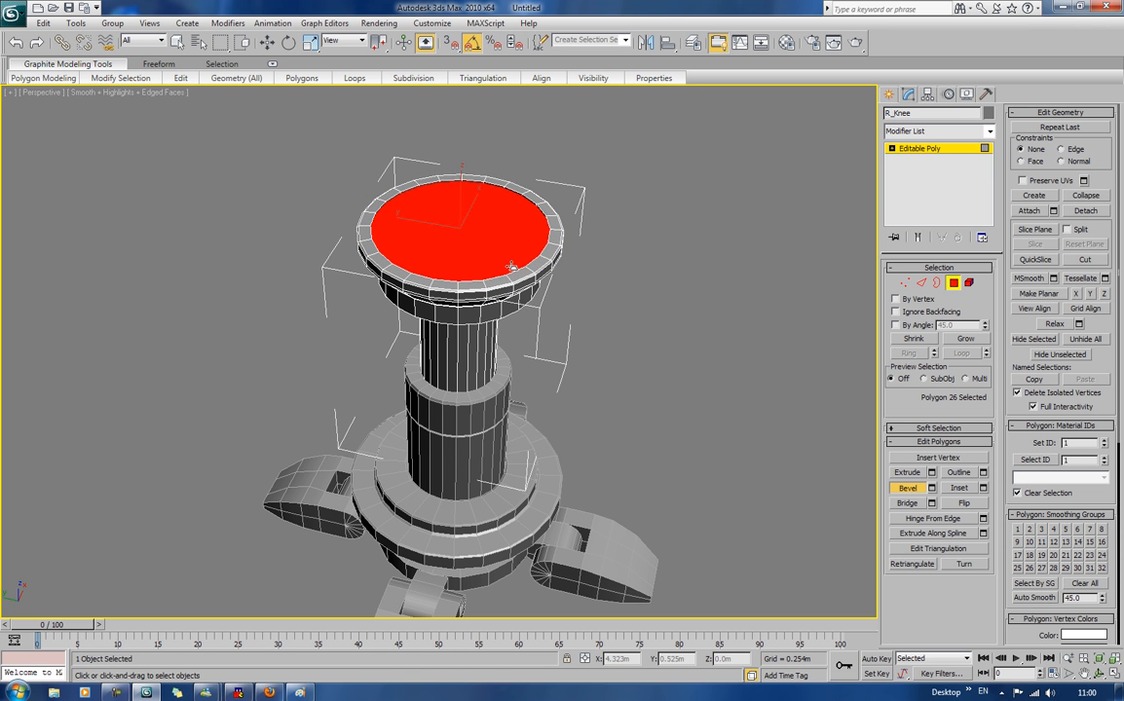
pyautogui.press('w')
pyautogui.click(612, 273)
pyautogui.keyDown('alt'); pyautogui.moveTo(612, 273); pyautogui.dragTo(444, 231, button='middle'); pyautogui.keyUp('alt')
pyautogui.scroll(-5, 496, 296)
pyautogui.moveTo(497, 296); pyautogui.dragTo(499, 221, button='middle')
pyautogui.keyDown('alt'); pyautogui.moveTo(499, 221); pyautogui.dragTo(655, 260, button='middle'); pyautogui.keyUp('alt')
pyautogui.scroll(5, 540, 243)
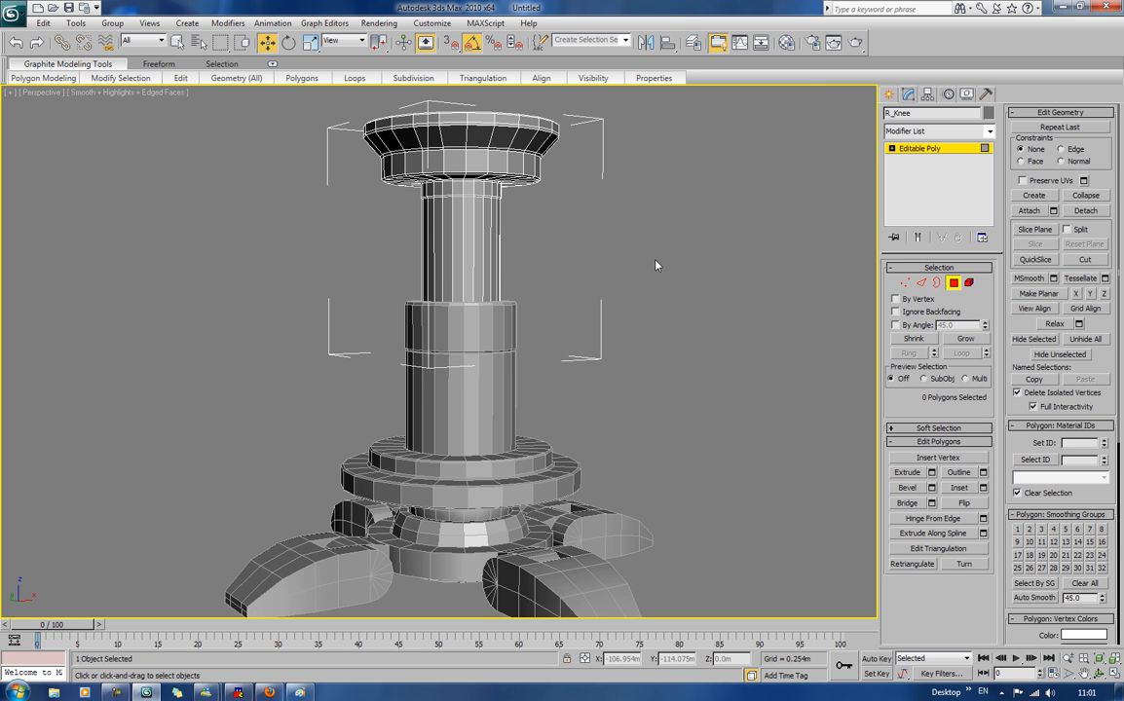
pyautogui.keyDown('alt'); pyautogui.moveTo(566, 509); pyautogui.dragTo(654, 414, button='middle'); pyautogui.keyUp('alt')
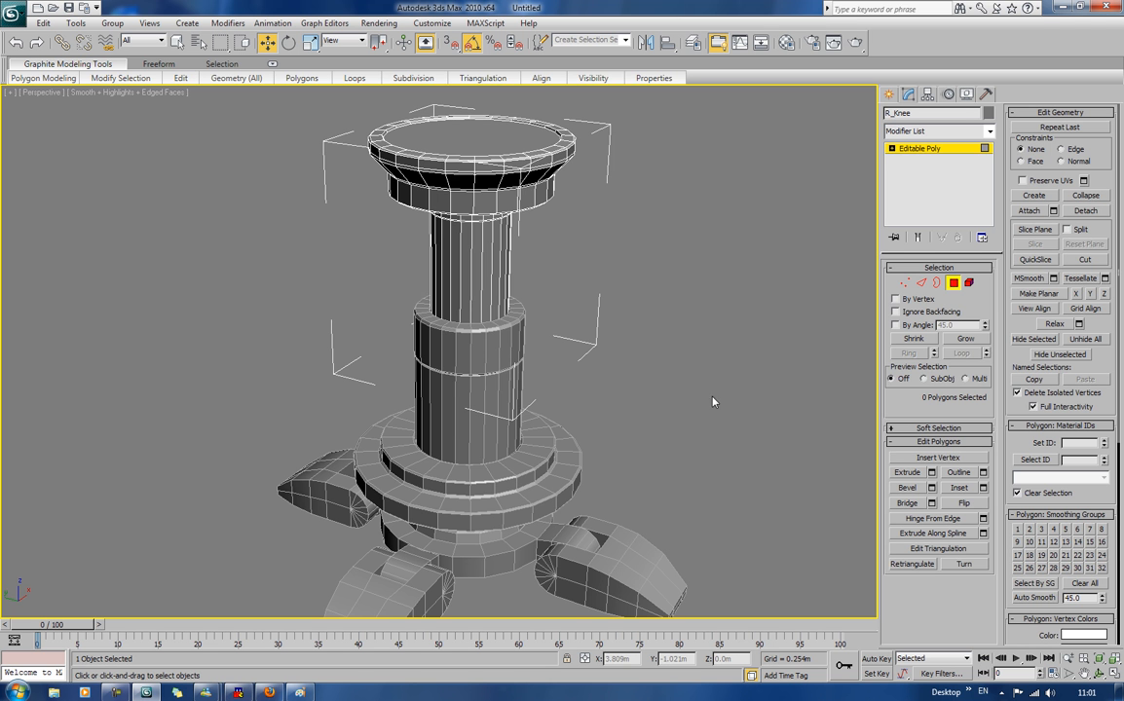
# Step: Leave polygon editing on the knee piece and deselect it
pyautogui.click(954, 283)
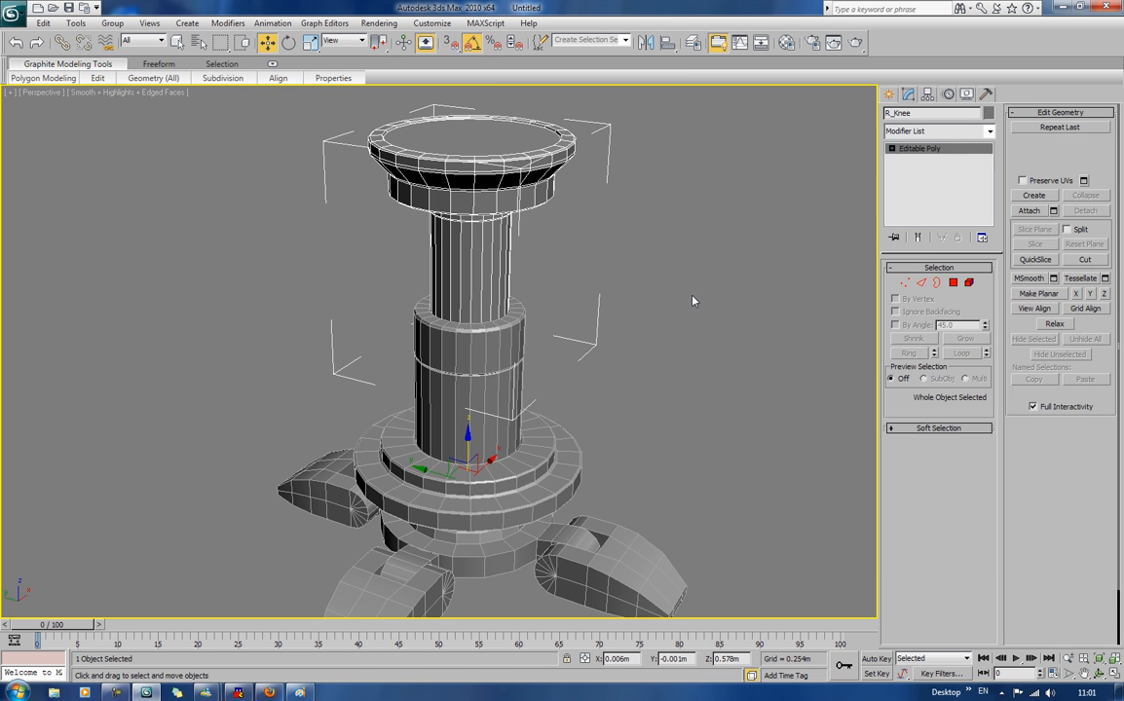
pyautogui.click(685, 287)
pyautogui.moveTo(682, 287); pyautogui.dragTo(660, 298, button='middle')
pyautogui.scroll(-3, 682, 299)
pyautogui.scroll(3, 662, 264)
pyautogui.click(889, 93)
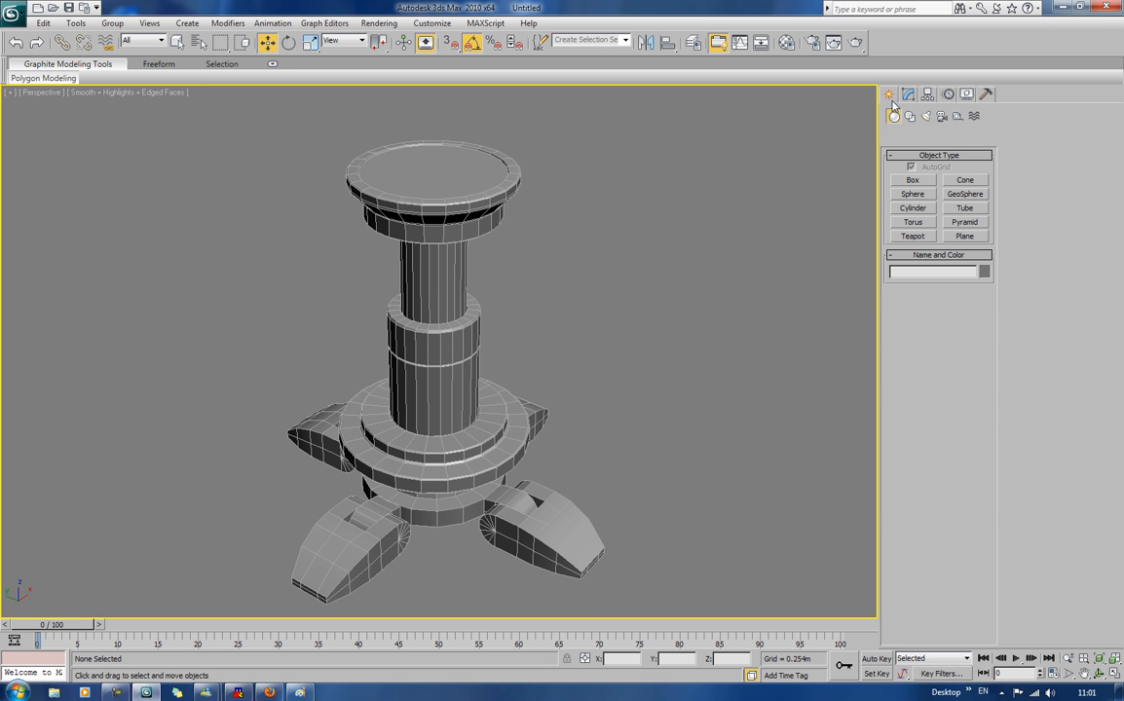
pyautogui.click(913, 209)
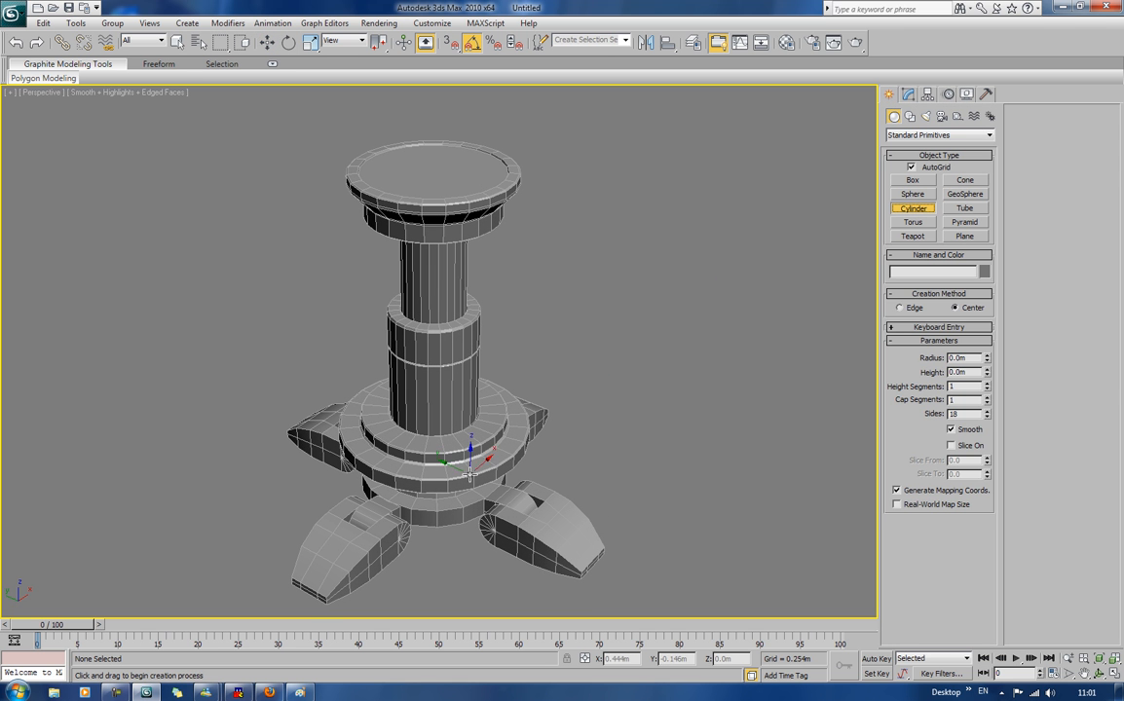
pyautogui.scroll(3, 523, 454)
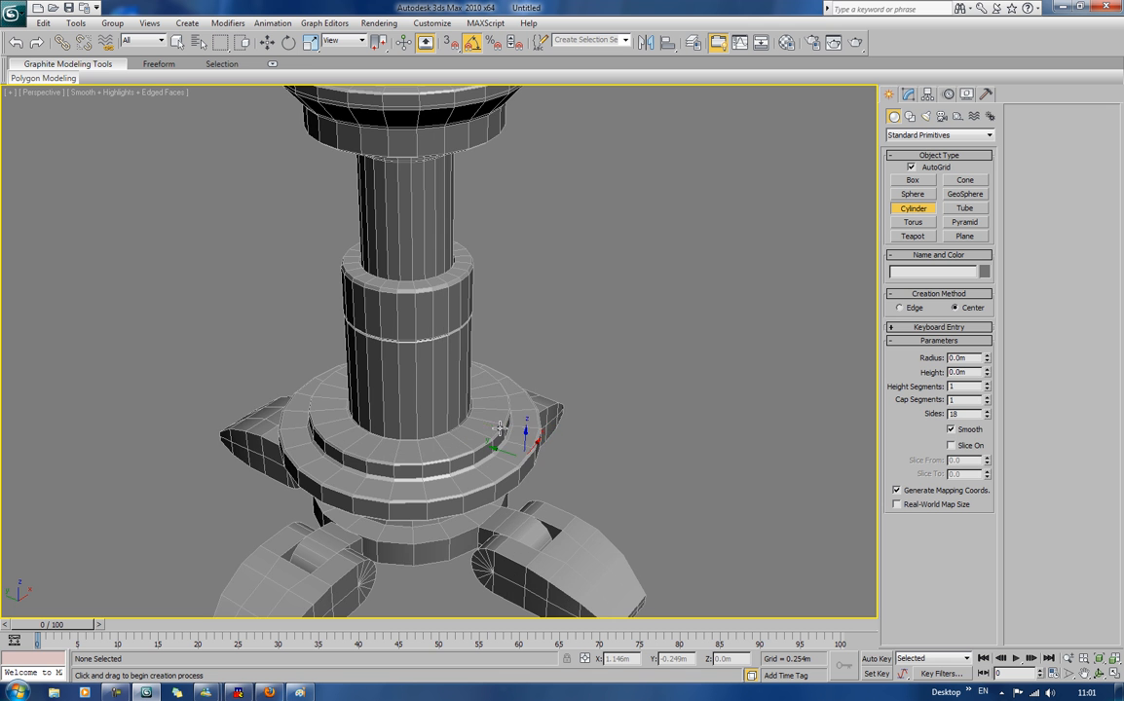
pyautogui.moveTo(457, 455); pyautogui.dragTo(433, 455, button='middle')
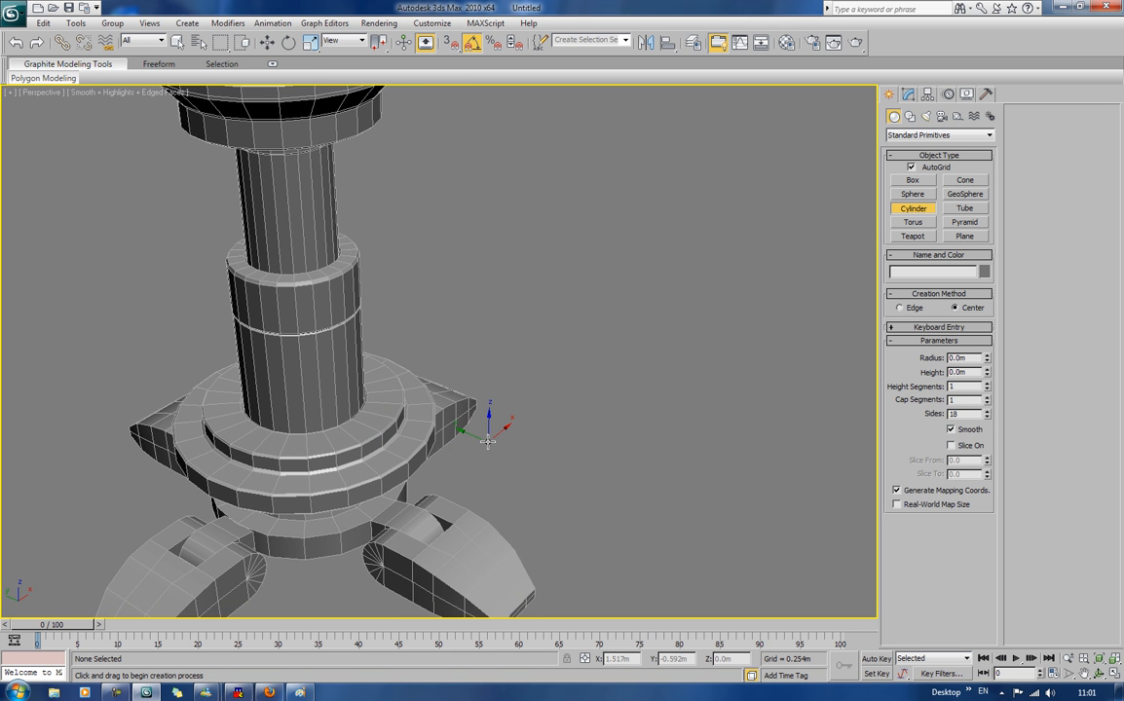
pyautogui.scroll(5, 484, 446)
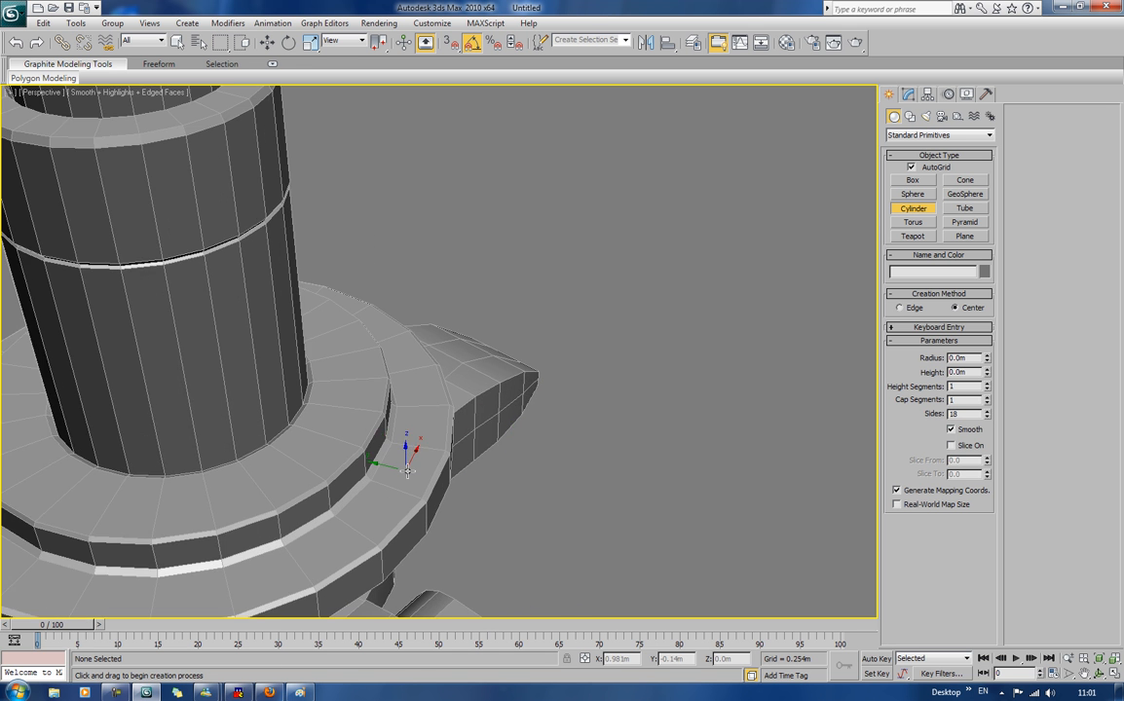
pyautogui.scroll(-2, 407, 471)
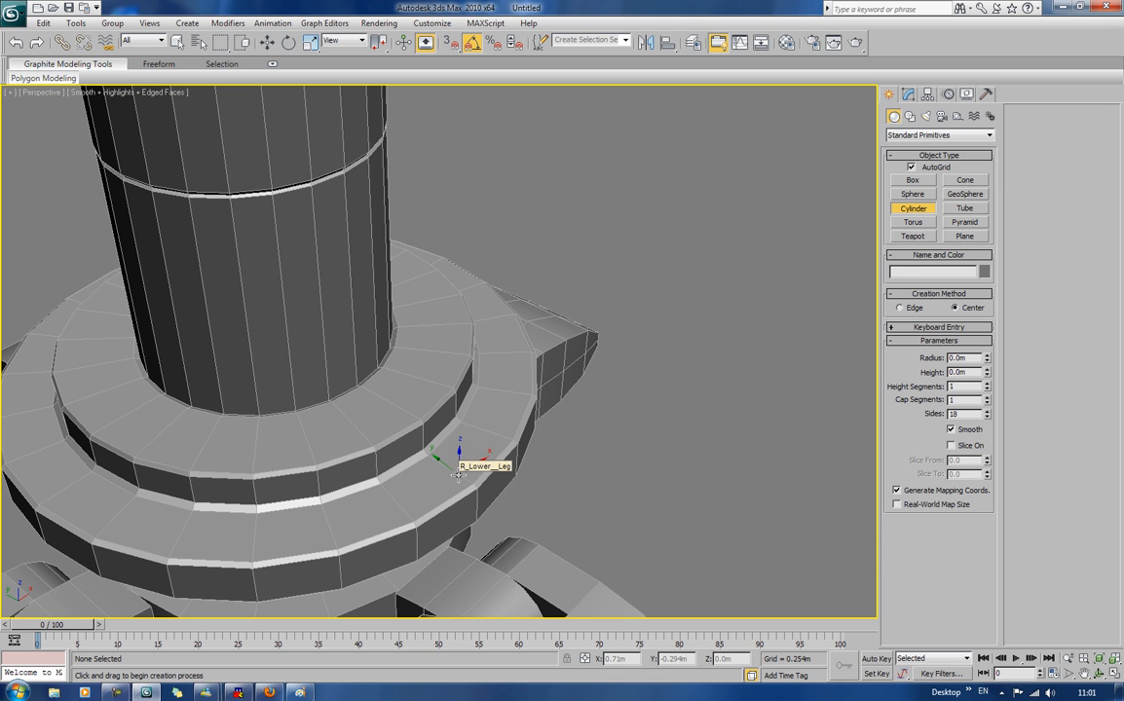
pyautogui.moveTo(458, 473); pyautogui.dragTo(469, 508)
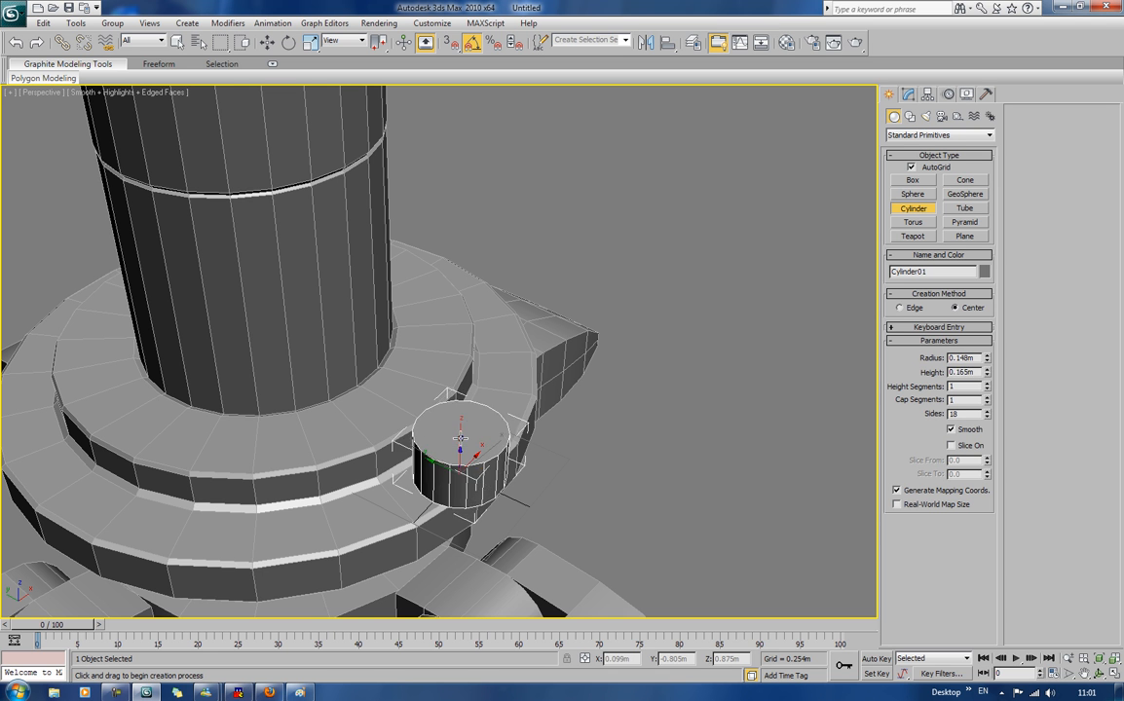
pyautogui.click(488, 119)
pyautogui.scroll(-4, 492, 123)
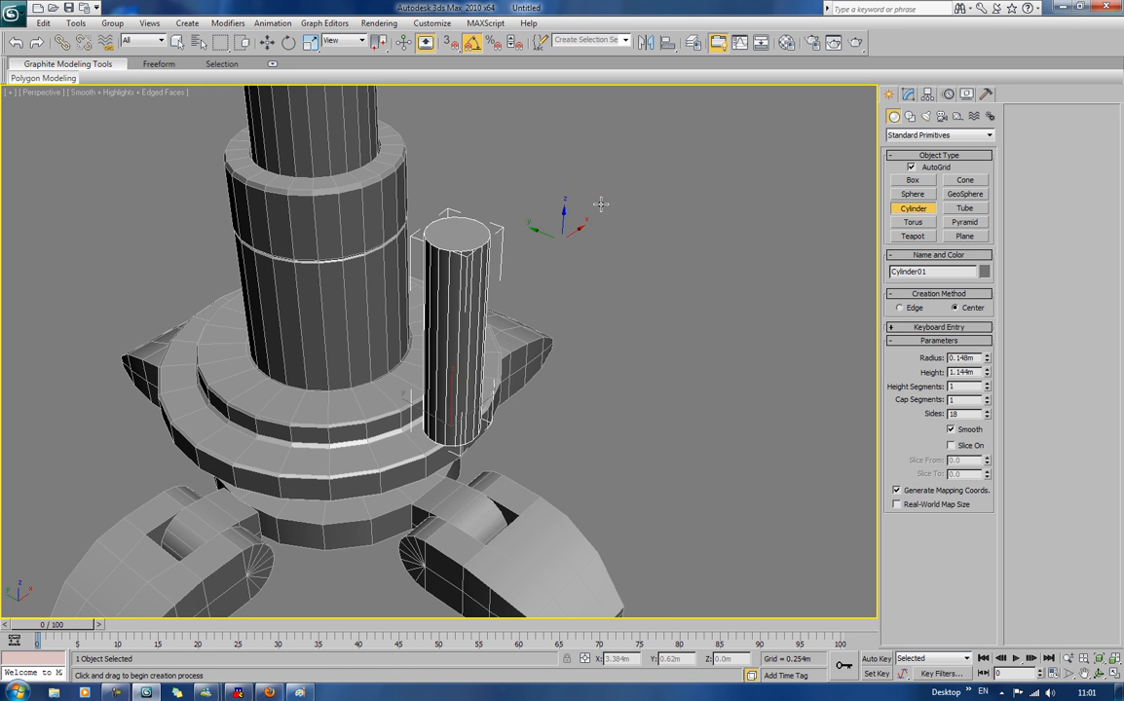
pyautogui.keyDown('alt'); pyautogui.moveTo(591, 293); pyautogui.dragTo(622, 266, button='middle'); pyautogui.keyUp('alt')
pyautogui.scroll(-4, 545, 288)
pyautogui.keyDown('alt'); pyautogui.moveTo(479, 306); pyautogui.dragTo(505, 382, button='middle'); pyautogui.keyUp('alt')
pyautogui.scroll(4, 497, 374)
pyautogui.scroll(-3, 496, 374)
pyautogui.scroll(-3, 519, 348)
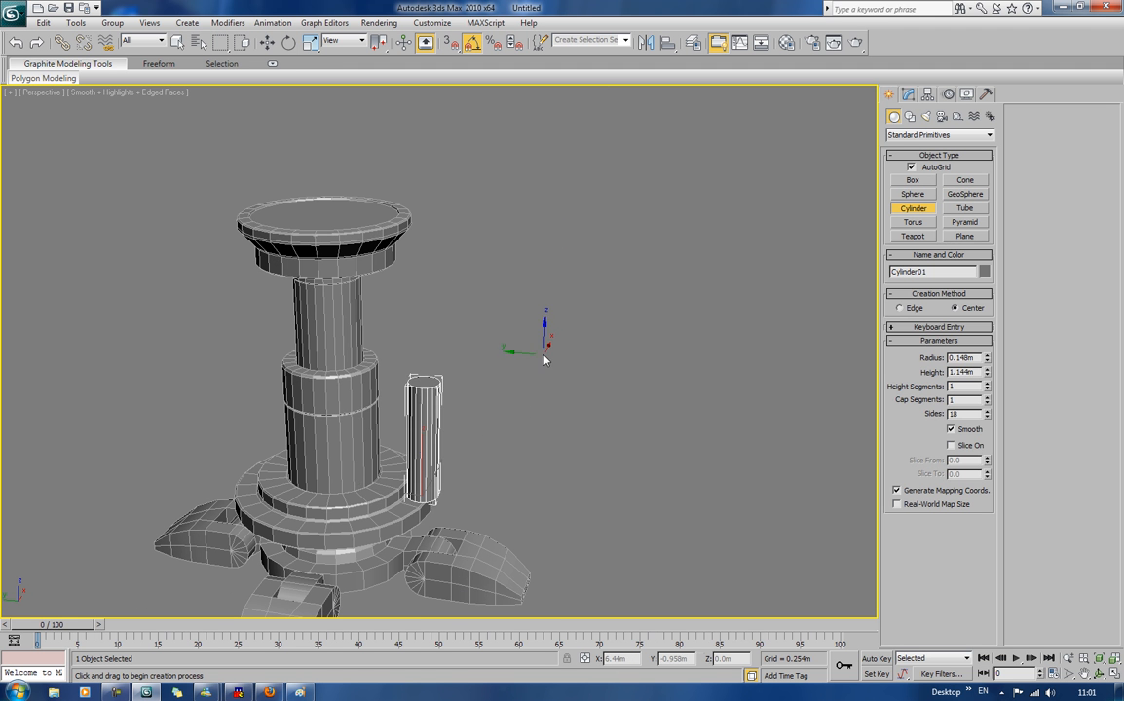
pyautogui.press('w')
pyautogui.moveTo(514, 362); pyautogui.dragTo(432, 426)
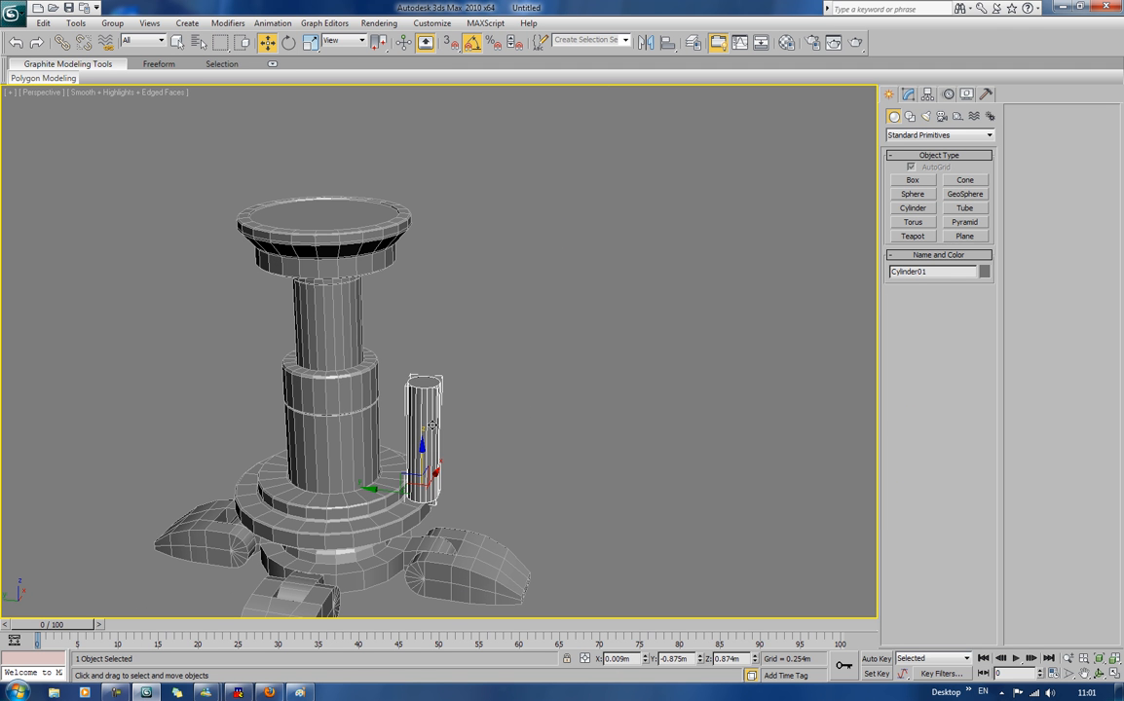
pyautogui.press('Delete')
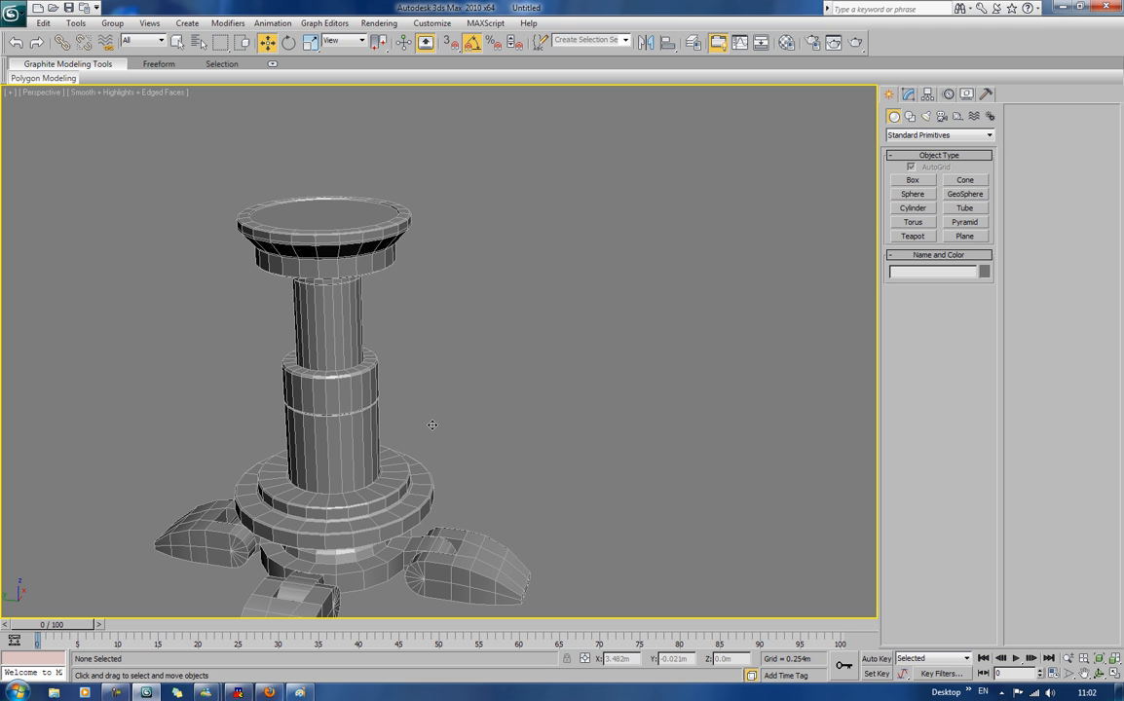
# Step: Create a slim 18-sided cylinder on the ground beside the foot, about 0.164 m in radius and 1.868 m high
pyautogui.keyDown('alt'); pyautogui.moveTo(632, 601); pyautogui.dragTo(484, 459, button='middle'); pyautogui.keyUp('alt')
pyautogui.click(913, 209)
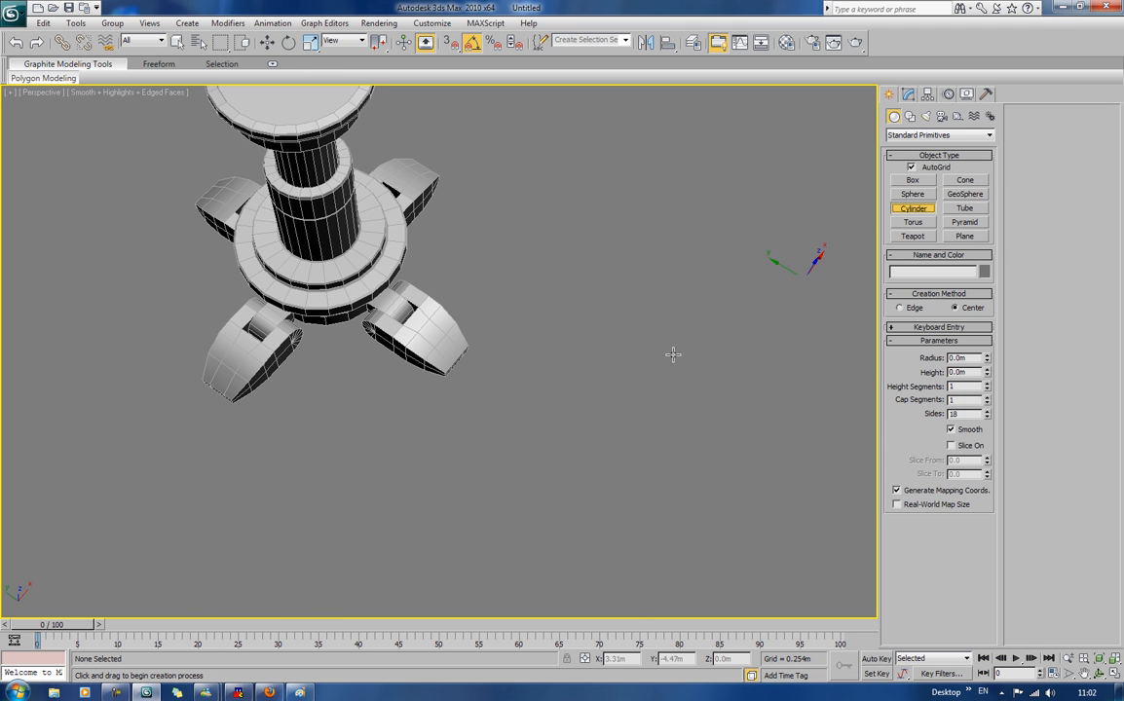
pyautogui.moveTo(393, 425); pyautogui.dragTo(396, 442)
pyautogui.click(407, 270)
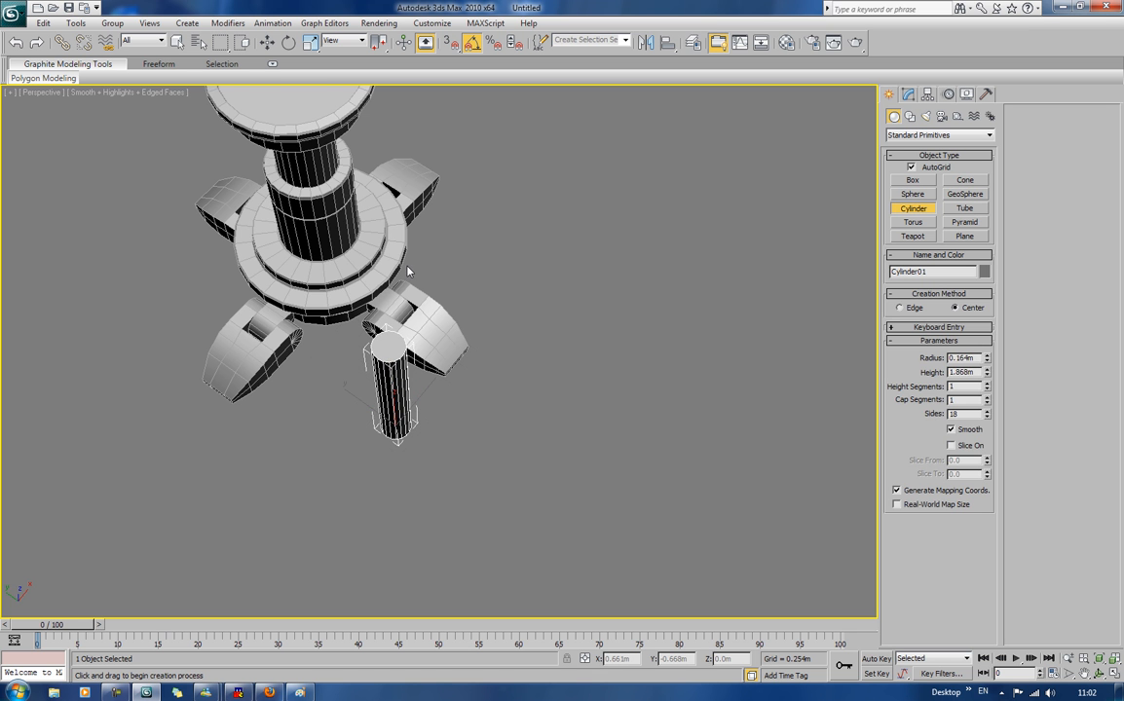
# Step: Raise the cylinder in the Front view until its base sits level with the lower leg's wide flange, at about Z 0.886 m
pyautogui.press('w')
pyautogui.keyDown('alt'); pyautogui.moveTo(516, 325); pyautogui.dragTo(575, 255, button='middle'); pyautogui.keyUp('alt')
pyautogui.moveTo(495, 426); pyautogui.dragTo(502, 341, button='middle')
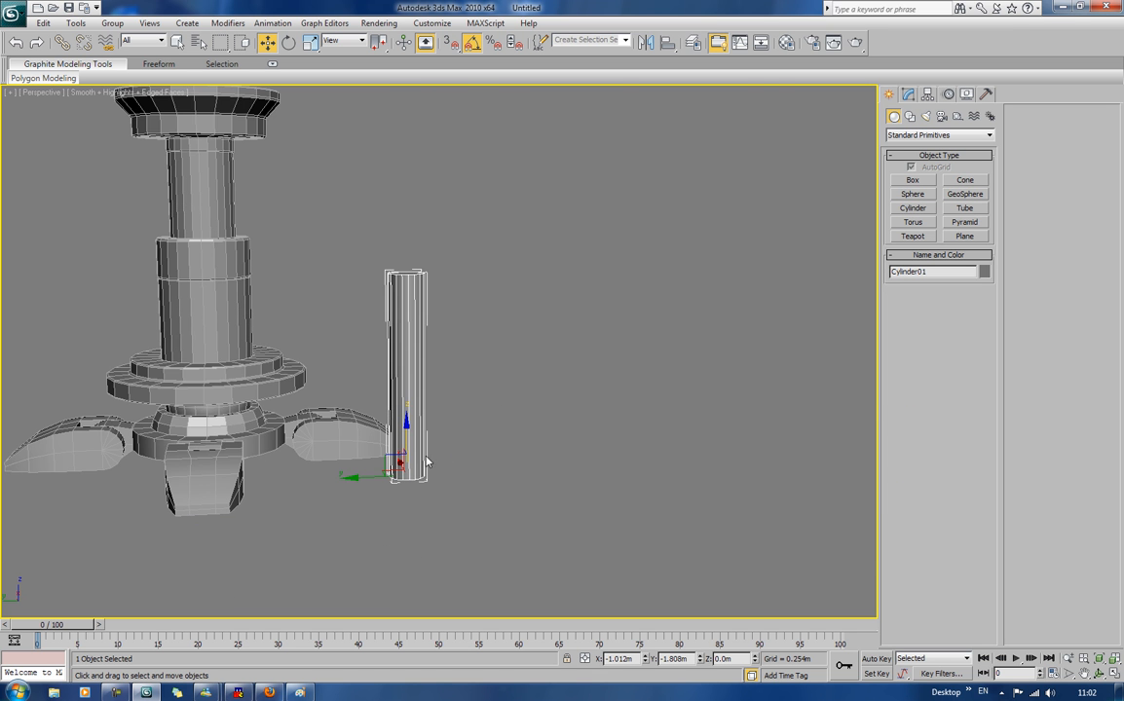
pyautogui.press('f')
pyautogui.scroll(6, 447, 444)
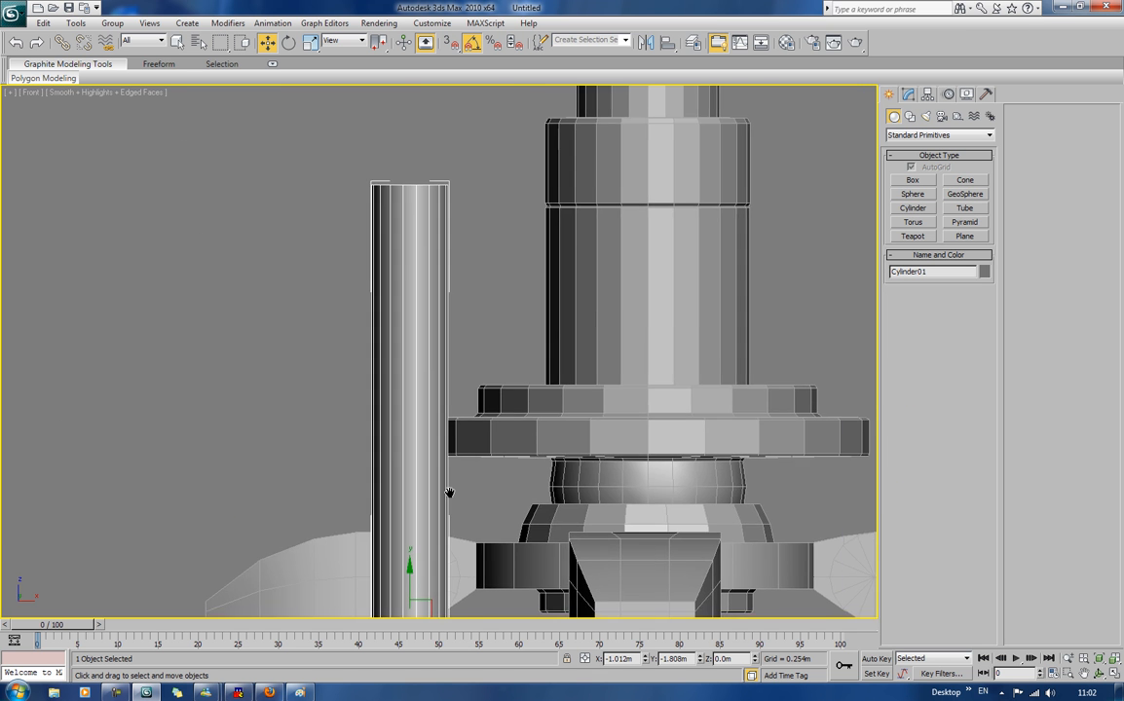
pyautogui.moveTo(441, 615); pyautogui.dragTo(457, 408)
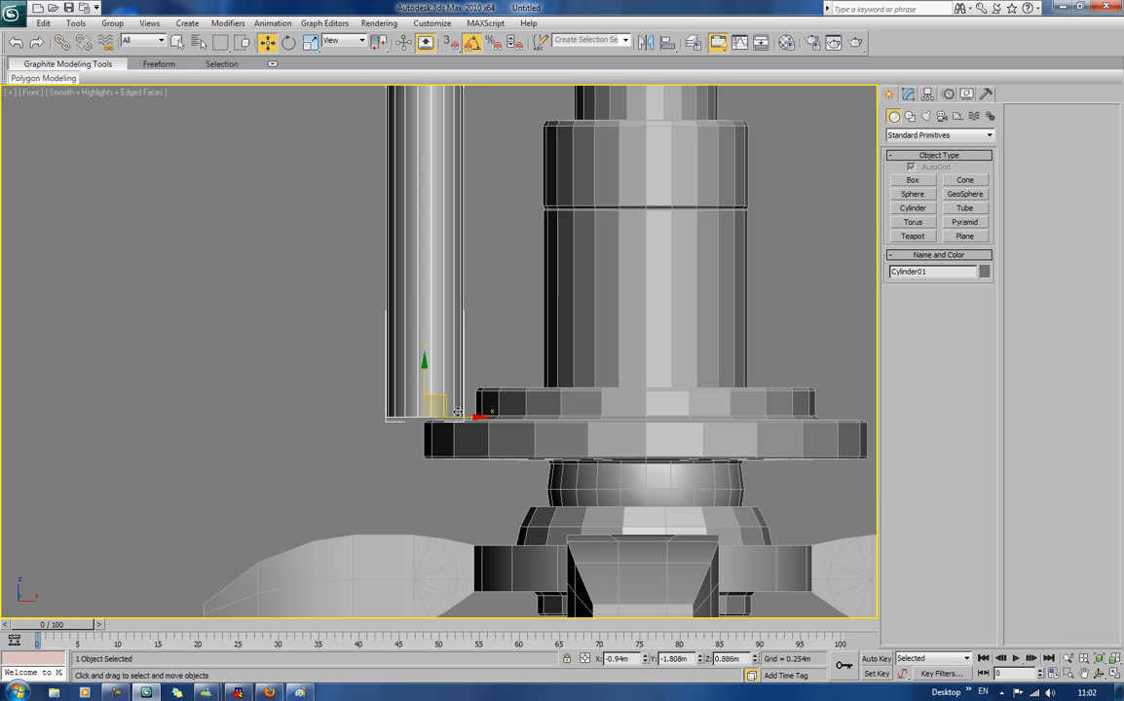
# Step: Move the cylinder in Perspective to stand just outside the flange's edge, centred on the leg at about X 0.039 m, Y -1.151 m
pyautogui.press('p')
pyautogui.scroll(-6, 459, 415)
pyautogui.keyDown('alt'); pyautogui.moveTo(459, 415); pyautogui.dragTo(465, 362, button='middle'); pyautogui.keyUp('alt')
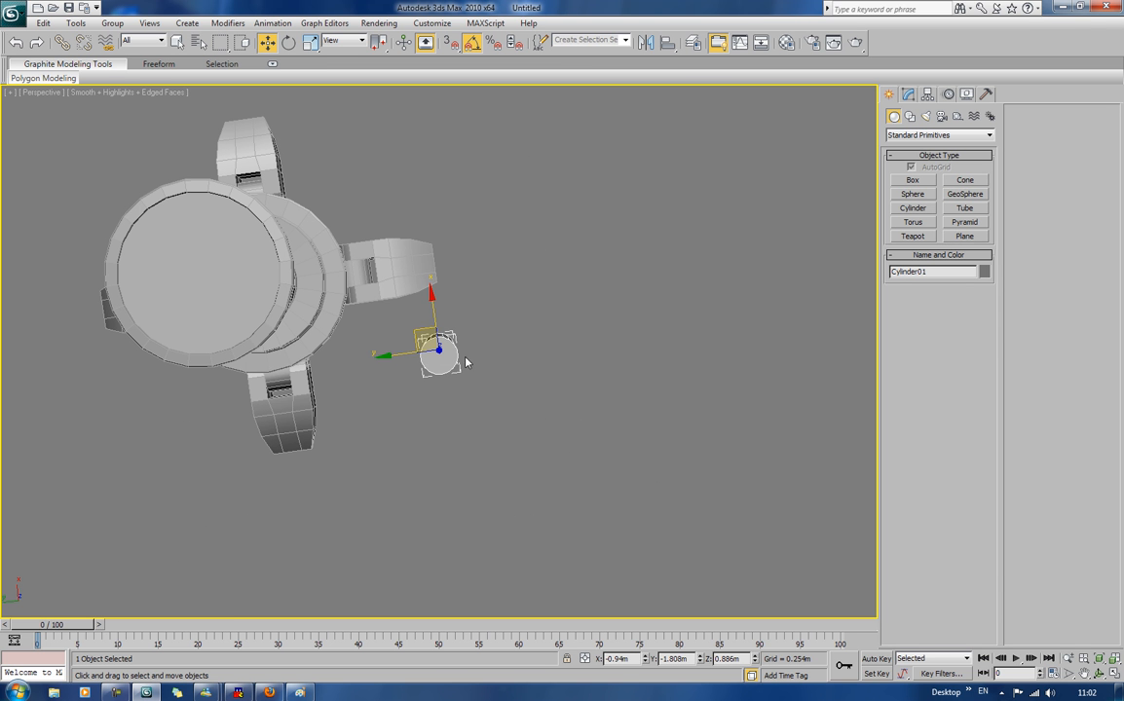
pyautogui.moveTo(432, 304); pyautogui.dragTo(434, 207)
pyautogui.keyDown('alt'); pyautogui.moveTo(489, 274); pyautogui.dragTo(487, 169, button='middle'); pyautogui.keyUp('alt')
pyautogui.moveTo(384, 419); pyautogui.dragTo(321, 419)
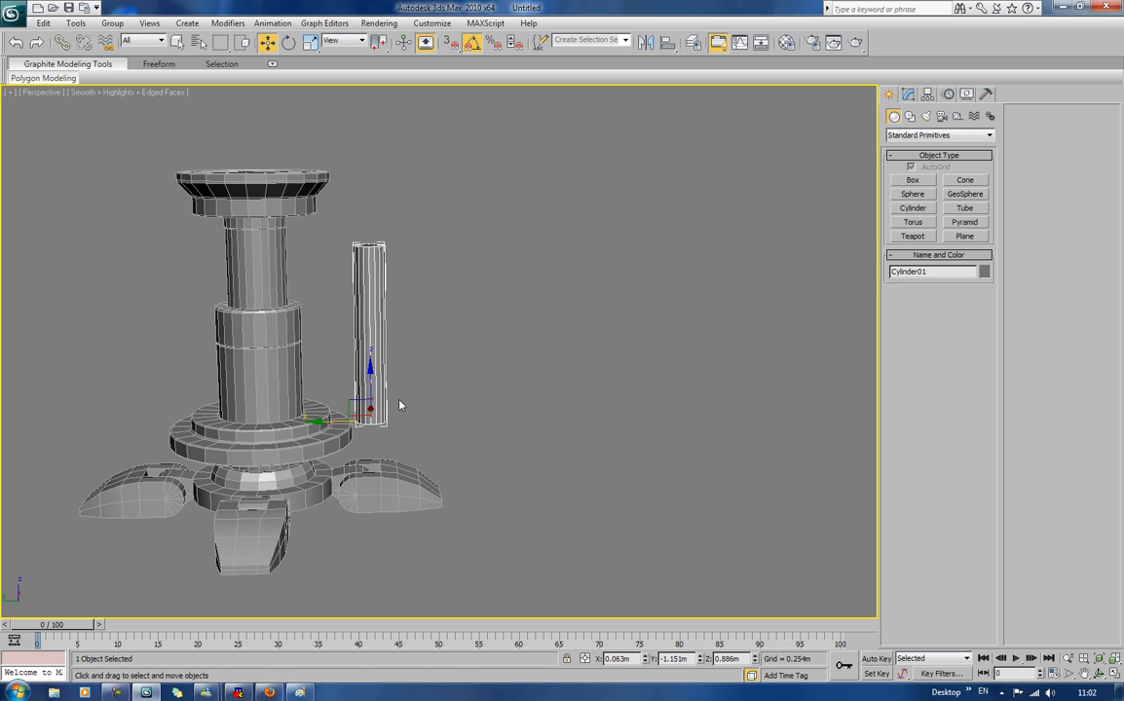
pyautogui.keyDown('alt'); pyautogui.moveTo(476, 282); pyautogui.dragTo(525, 374, button='middle'); pyautogui.keyUp('alt')
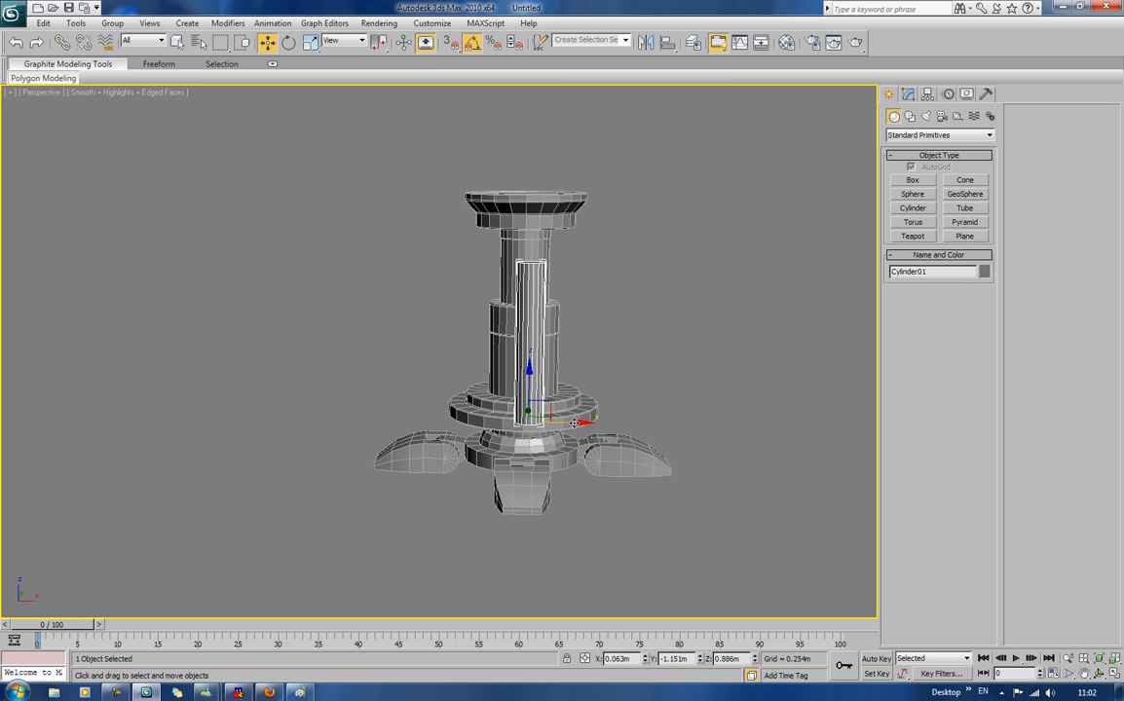
pyautogui.moveTo(575, 422); pyautogui.dragTo(570, 423)
pyautogui.keyDown('alt'); pyautogui.moveTo(542, 413); pyautogui.dragTo(633, 396, button='middle'); pyautogui.keyUp('alt')
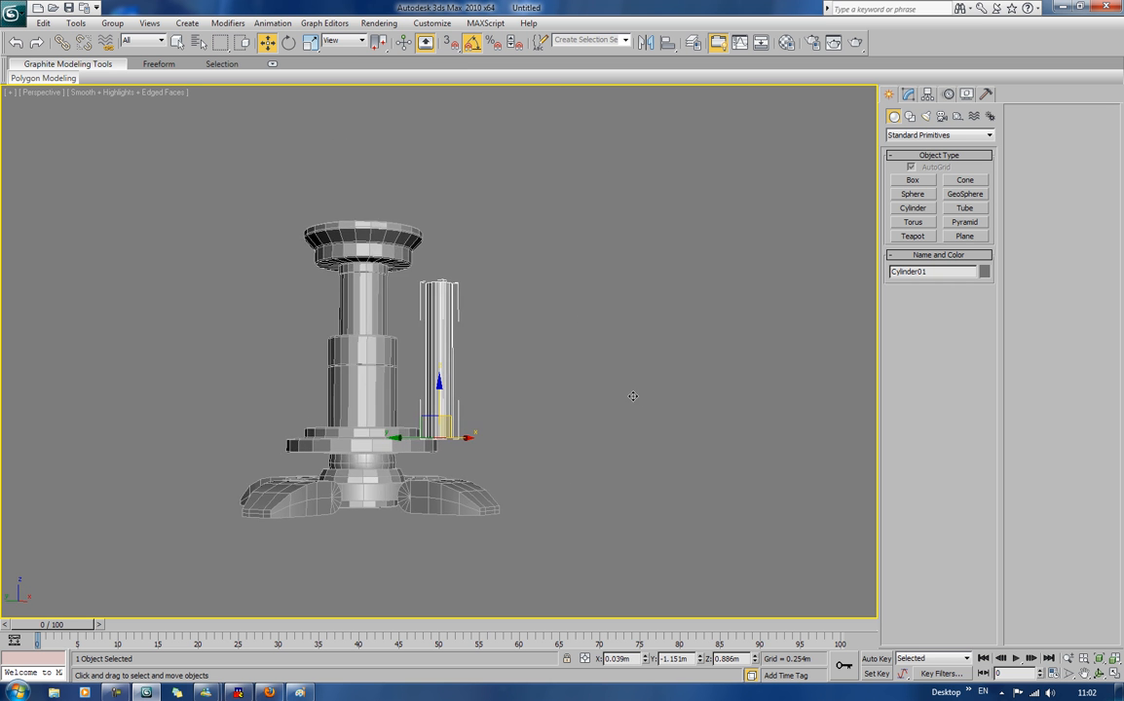
# Step: Convert the cylinder beside the leg to an Editable Poly
pyautogui.scroll(8, 643, 402)
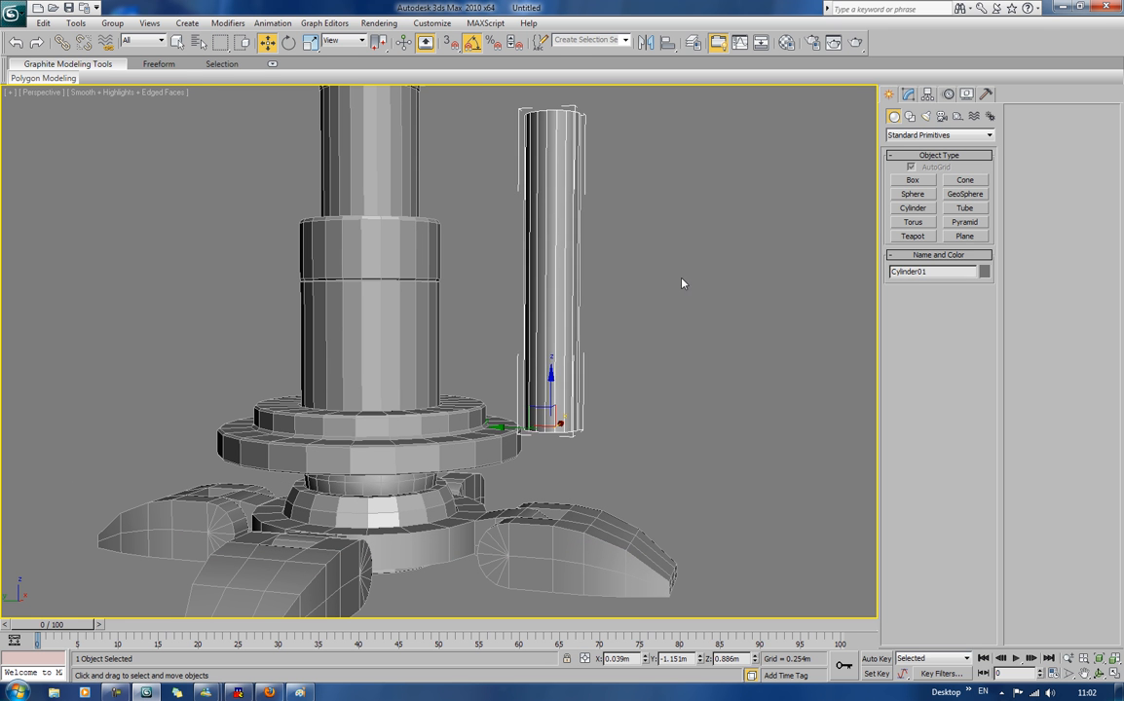
pyautogui.click(907, 95)
pyautogui.rightClick(629, 252)
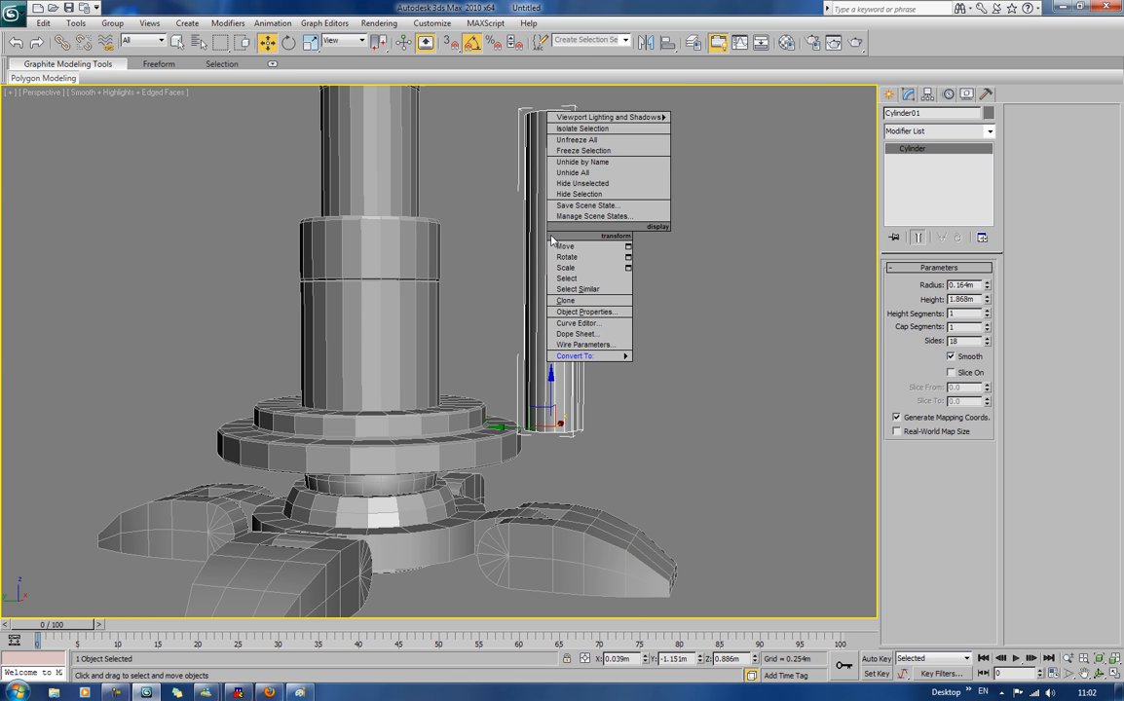
pyautogui.moveTo(589, 353)
pyautogui.click(659, 366)
pyautogui.scroll(-3, 758, 305)
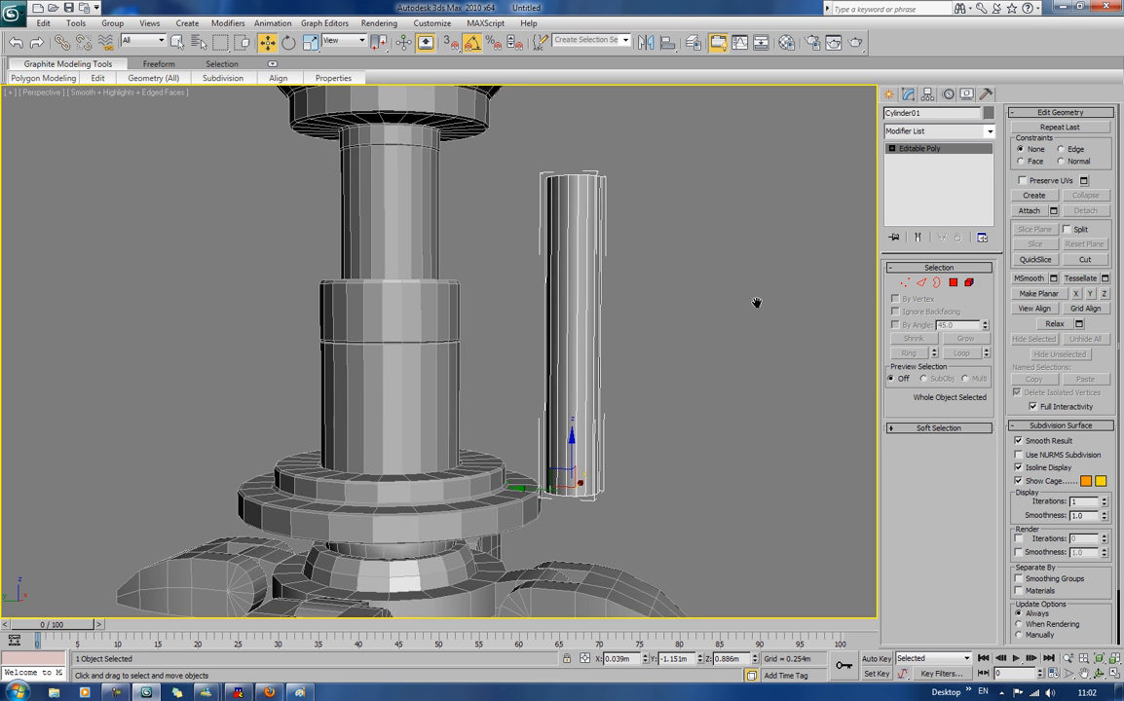
# Step: Shorten the cylinder by lowering its top vertices about a third of its height and raising its bottom vertices to about Z 0.995 m
pyautogui.click(905, 283)
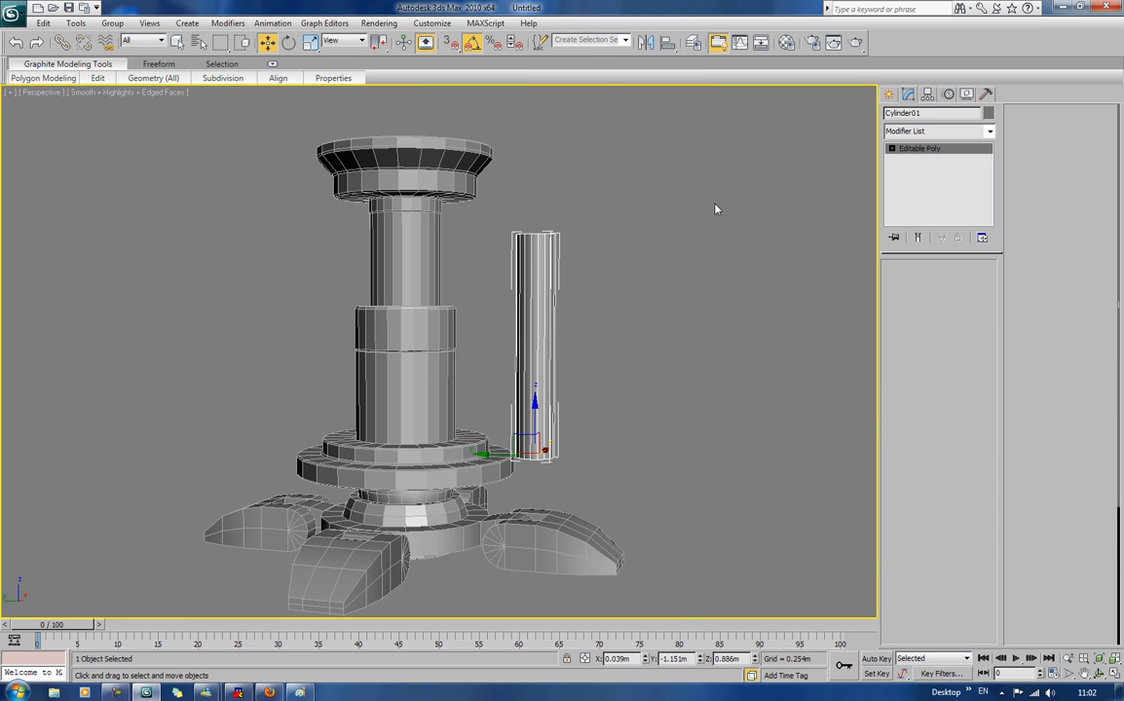
pyautogui.moveTo(602, 193); pyautogui.dragTo(467, 263)
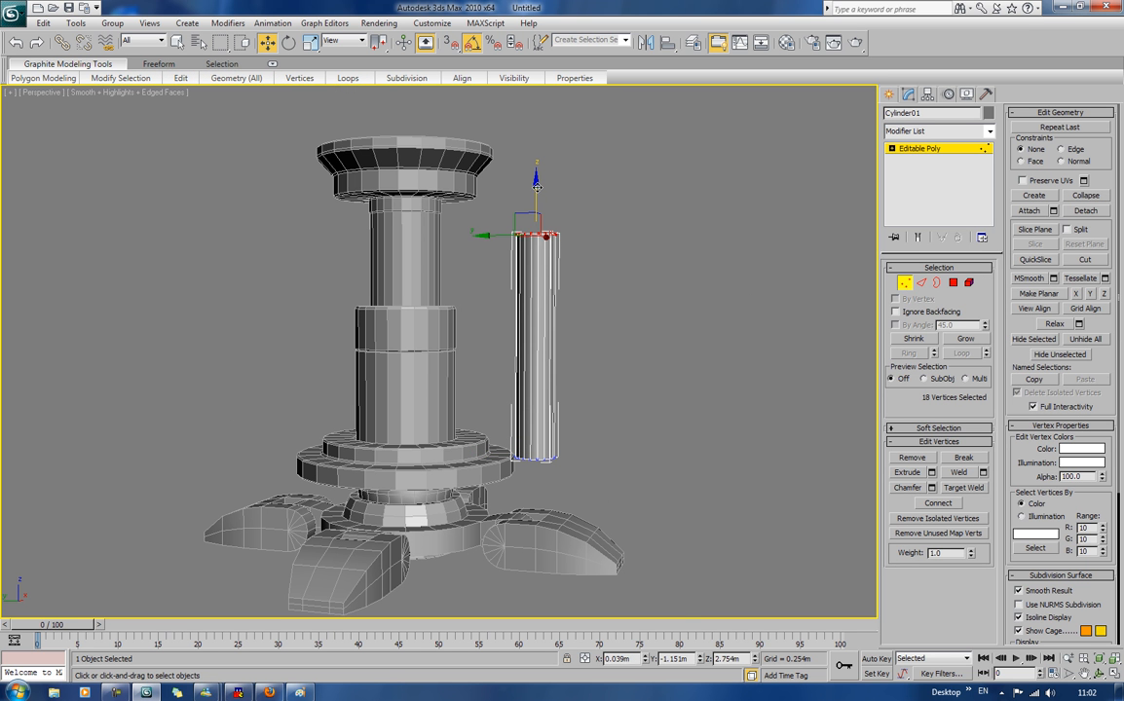
pyautogui.moveTo(535, 185); pyautogui.dragTo(539, 263)
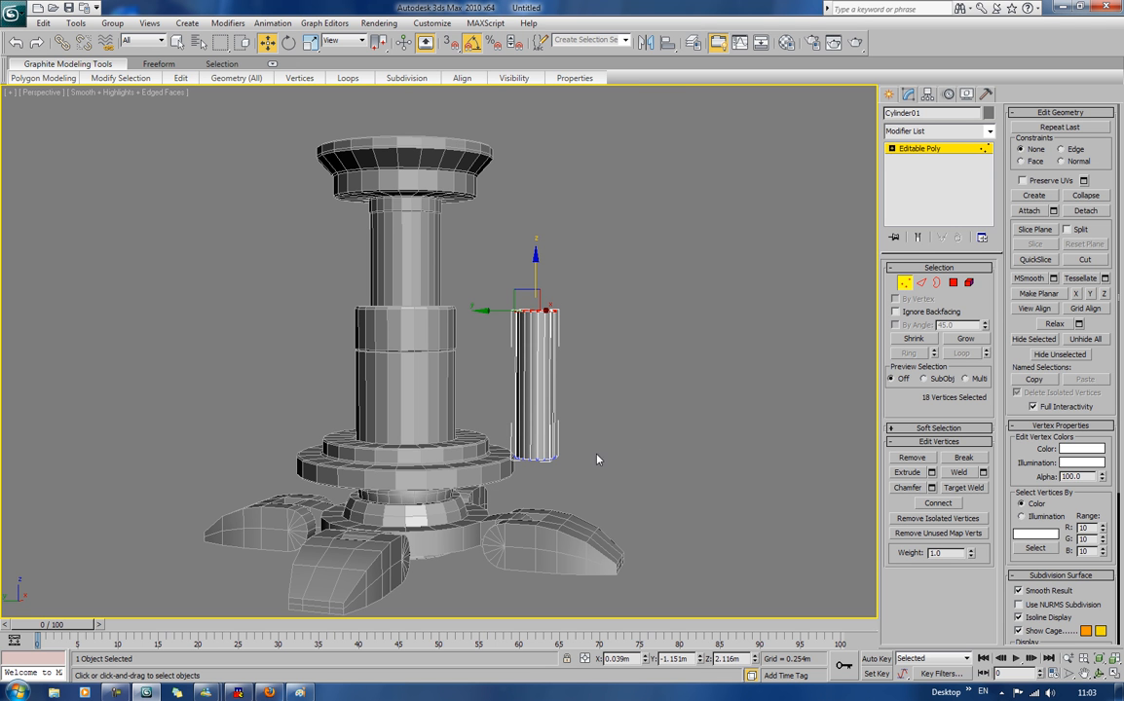
pyautogui.moveTo(504, 452); pyautogui.dragTo(508, 449)
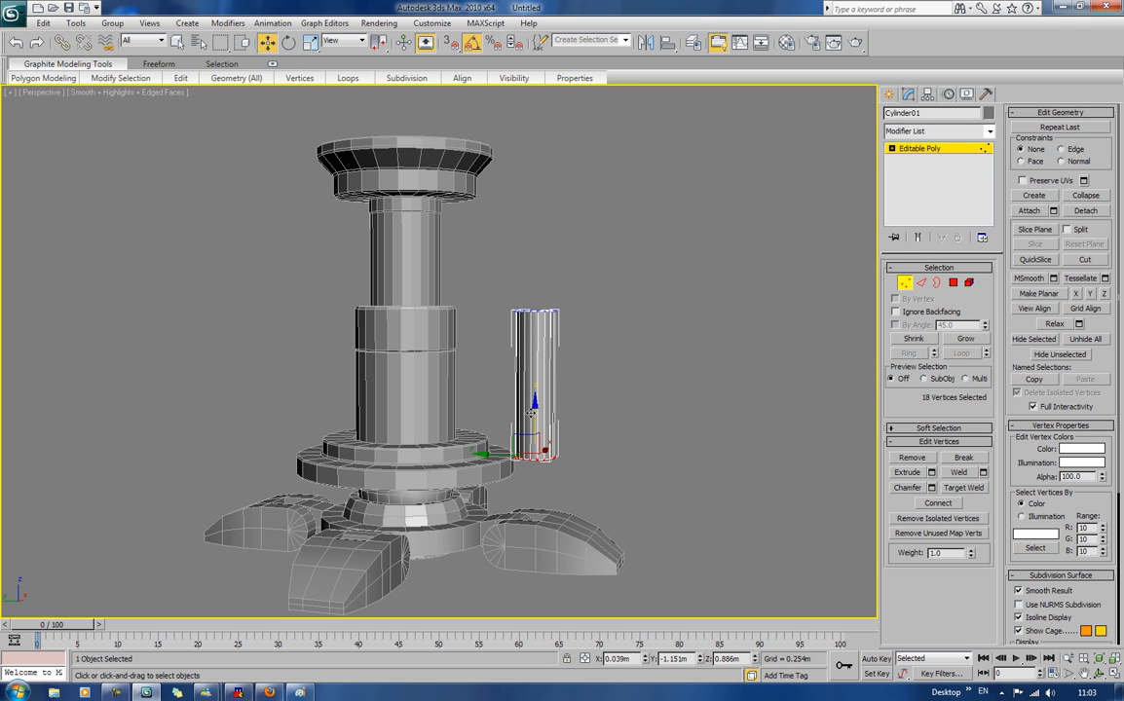
pyautogui.click(609, 368)
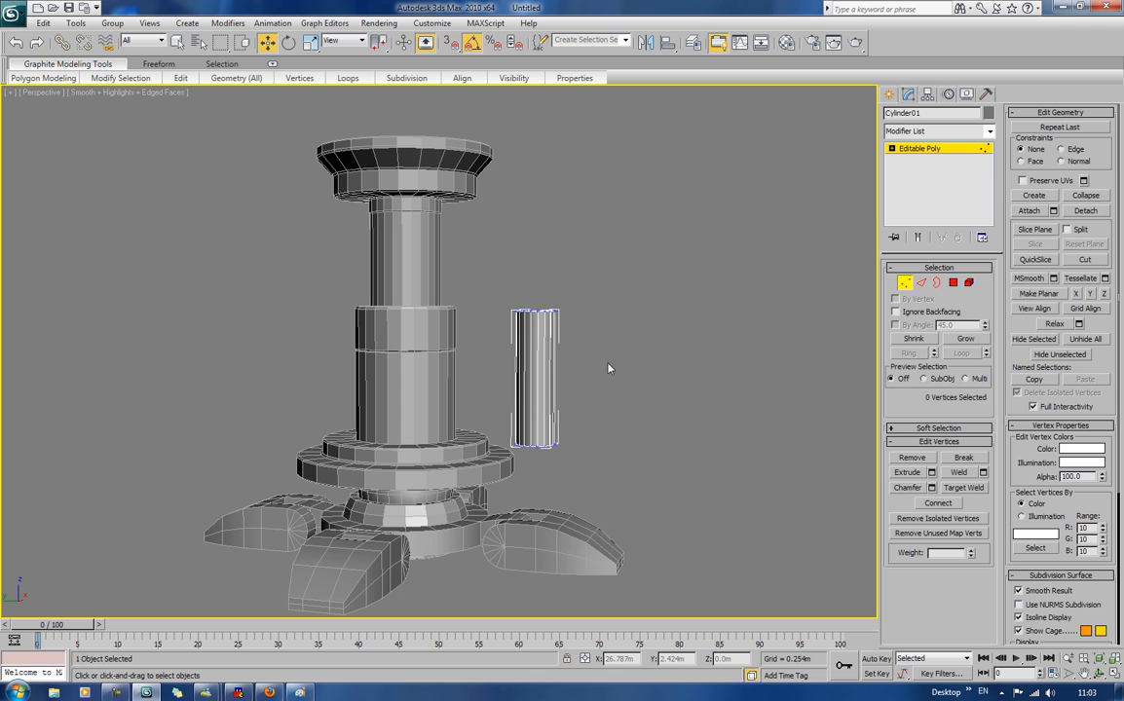
pyautogui.moveTo(579, 290); pyautogui.dragTo(502, 326)
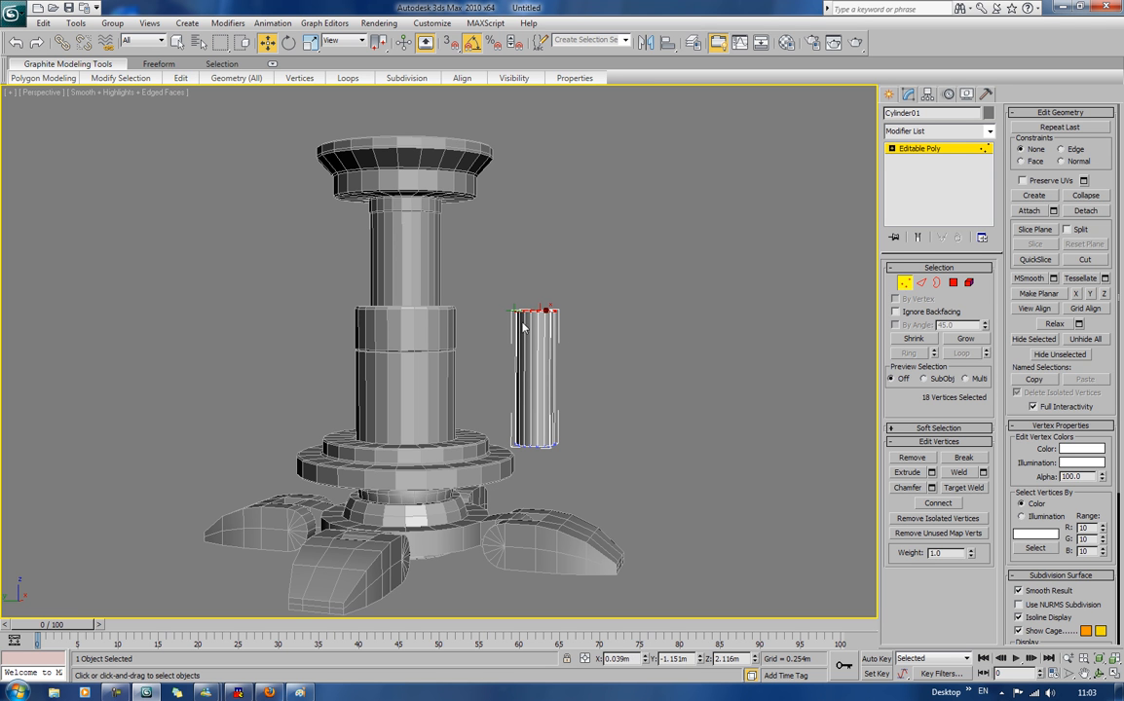
pyautogui.moveTo(535, 275); pyautogui.dragTo(535, 268)
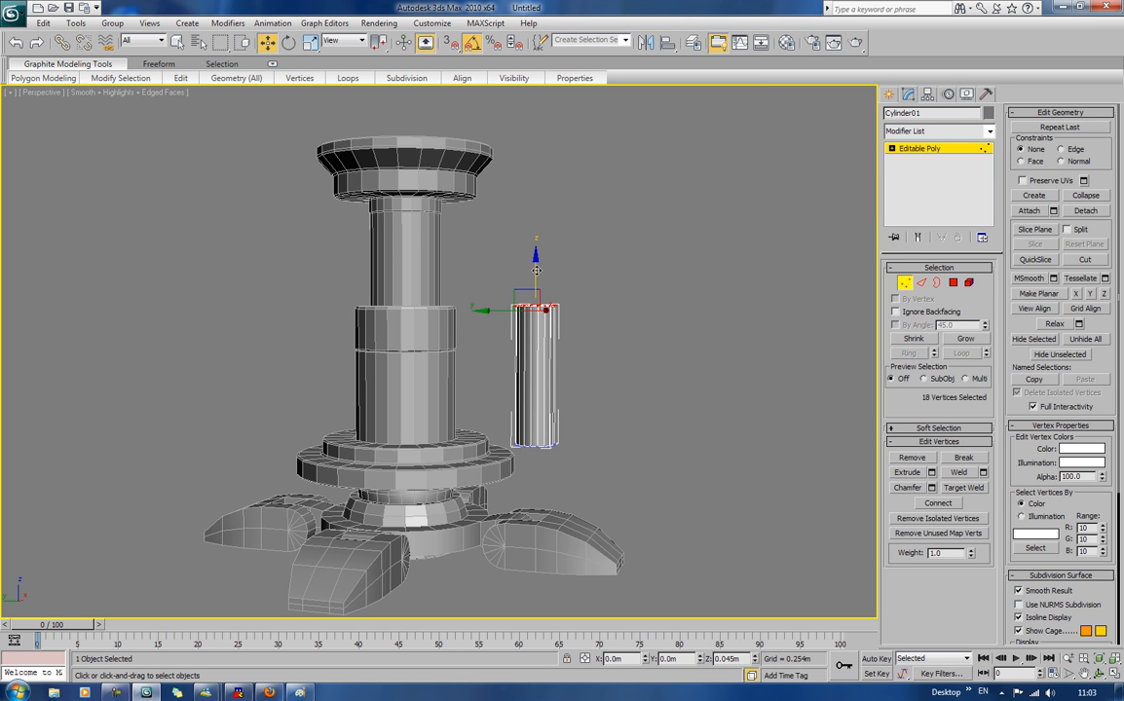
pyautogui.click(604, 273)
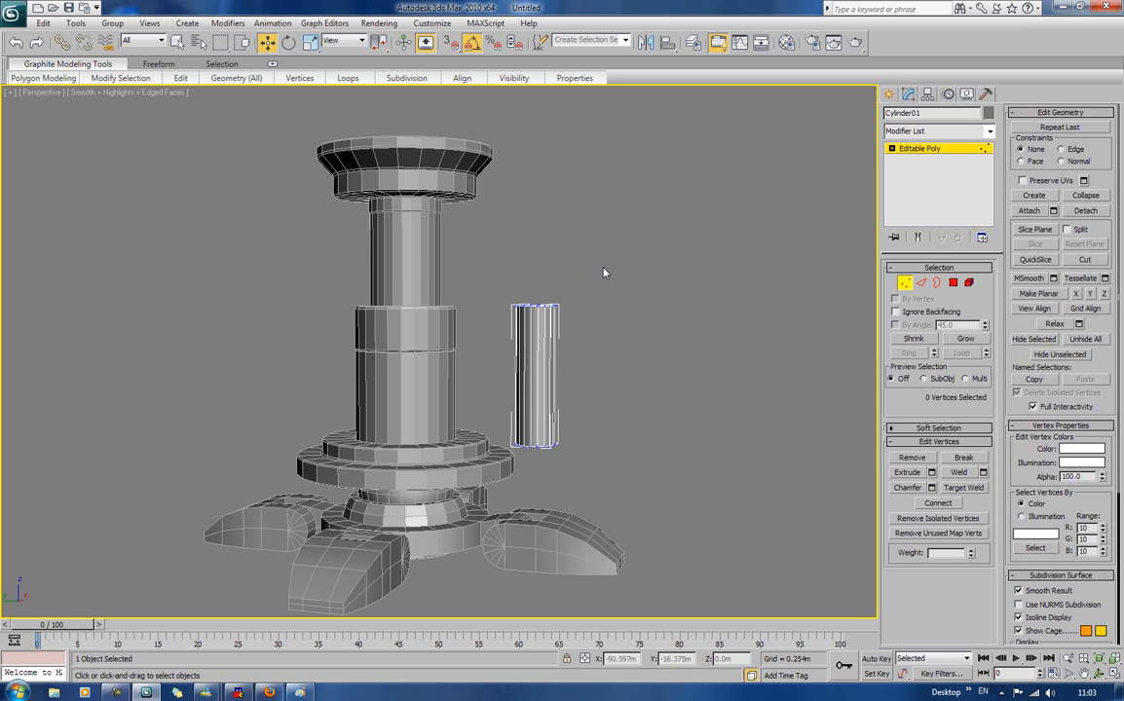
# Step: Bevel the cylinder's bottom polygon repeatedly downward to form a narrow neck, a slightly wider collar and a rounded dome end
pyautogui.keyDown('alt'); pyautogui.moveTo(616, 359); pyautogui.dragTo(385, 284, button='middle'); pyautogui.keyUp('alt')
pyautogui.scroll(4, 544, 364)
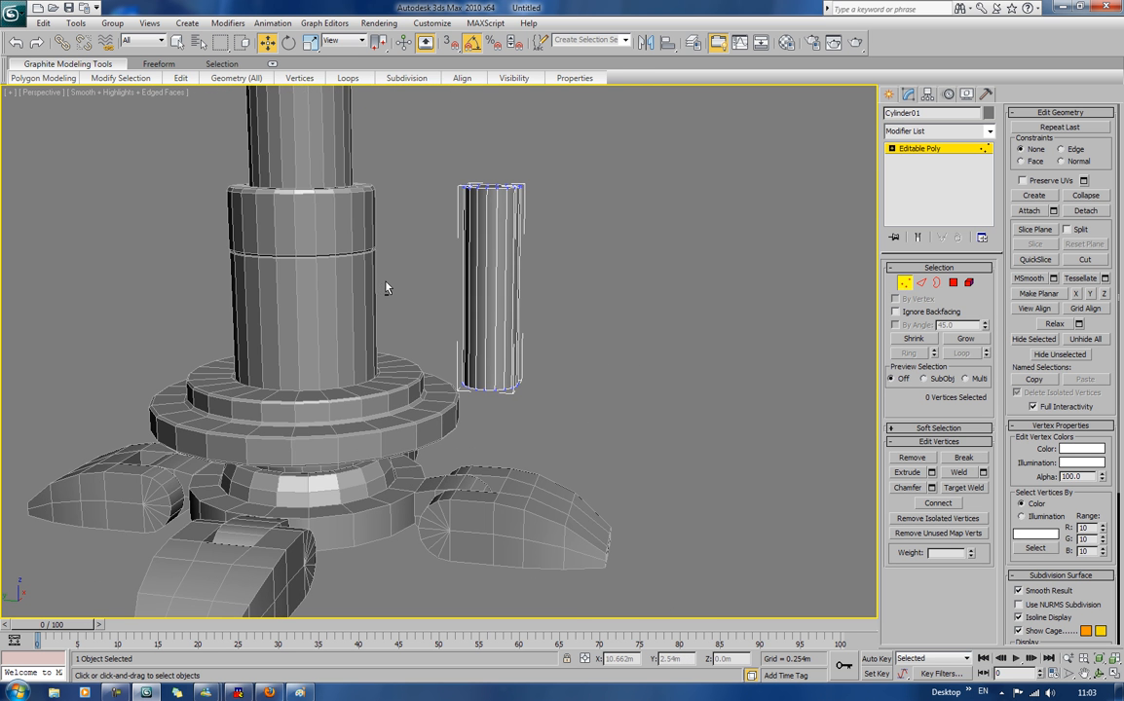
pyautogui.keyDown('alt'); pyautogui.moveTo(352, 368); pyautogui.dragTo(324, 292, button='middle'); pyautogui.keyUp('alt')
pyautogui.keyDown('alt'); pyautogui.moveTo(680, 371); pyautogui.dragTo(643, 331, button='middle'); pyautogui.keyUp('alt')
pyautogui.scroll(3, 633, 404)
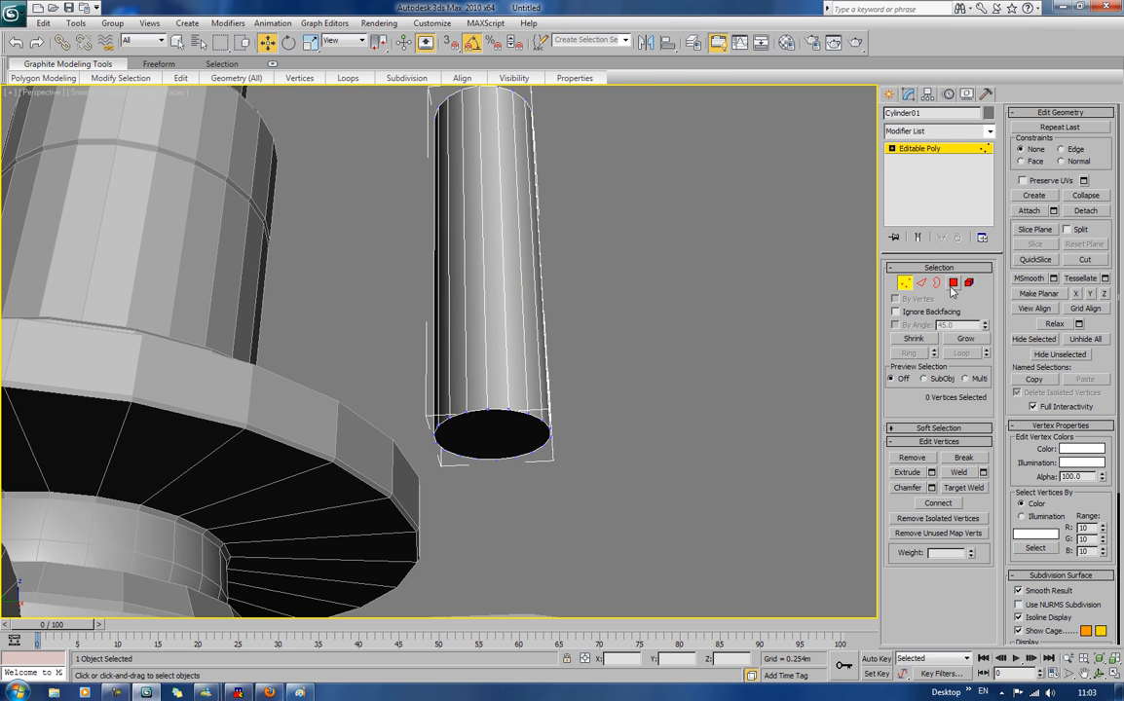
pyautogui.press('4')
pyautogui.click(521, 437)
pyautogui.keyDown('alt'); pyautogui.moveTo(520, 437); pyautogui.dragTo(643, 404, button='middle'); pyautogui.keyUp('alt')
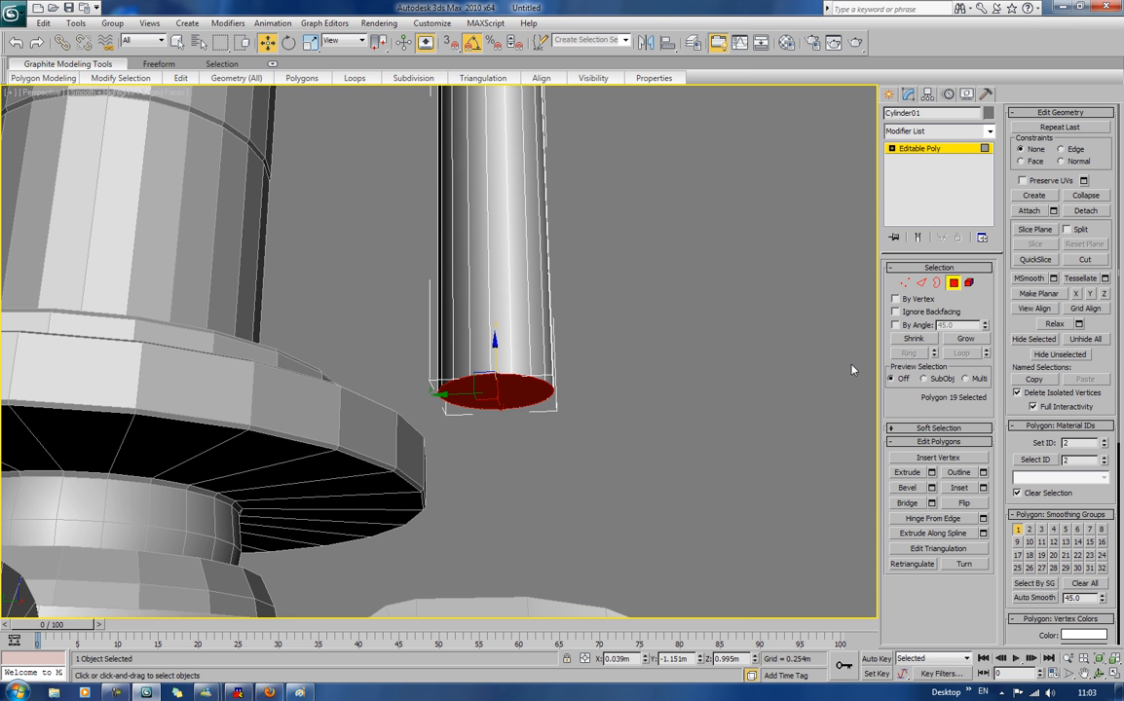
pyautogui.click(905, 487)
pyautogui.keyDown('alt'); pyautogui.moveTo(552, 459); pyautogui.dragTo(533, 444, button='middle'); pyautogui.keyUp('alt')
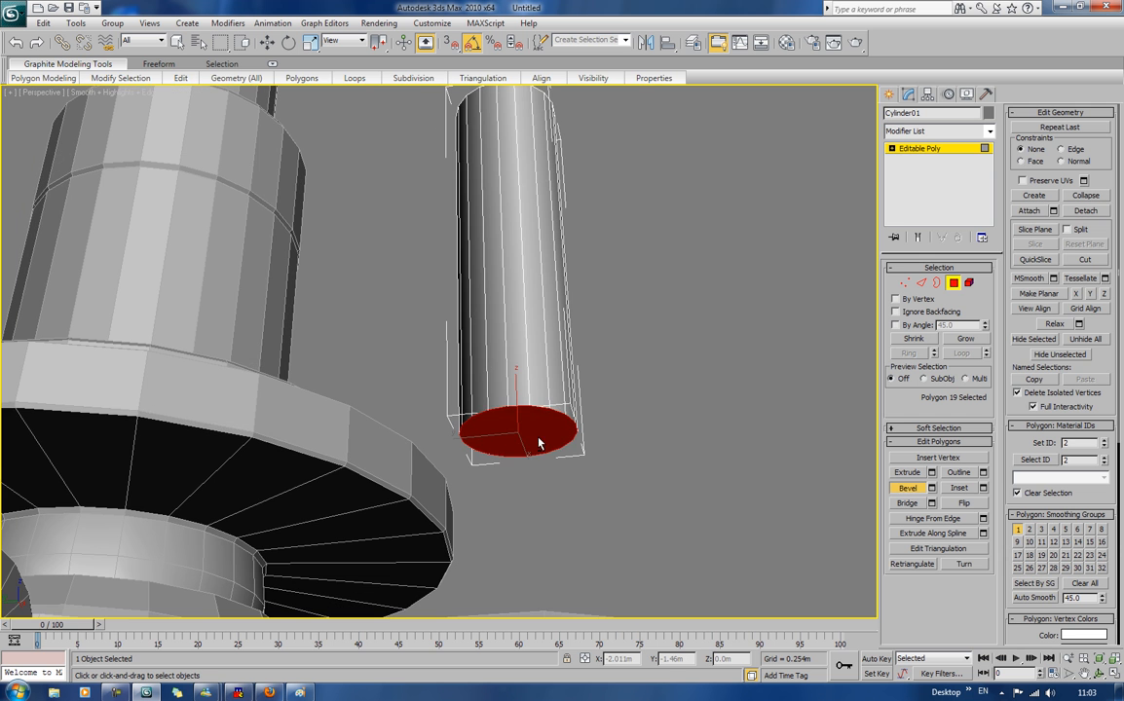
pyautogui.moveTo(530, 441); pyautogui.dragTo(523, 499)
pyautogui.click(522, 459)
pyautogui.click(522, 497)
pyautogui.click(524, 502)
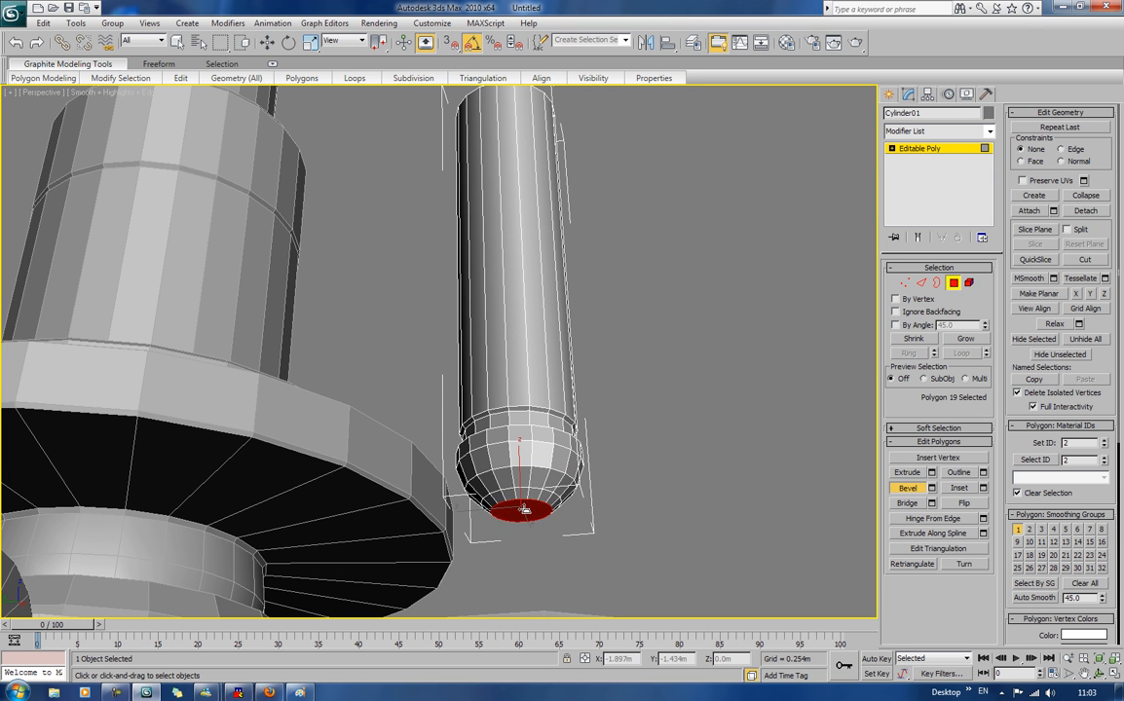
pyautogui.click(525, 514)
pyautogui.click(676, 434)
pyautogui.scroll(-2, 677, 431)
pyautogui.keyDown('alt'); pyautogui.moveTo(677, 431); pyautogui.dragTo(602, 366, button='middle'); pyautogui.keyUp('alt')
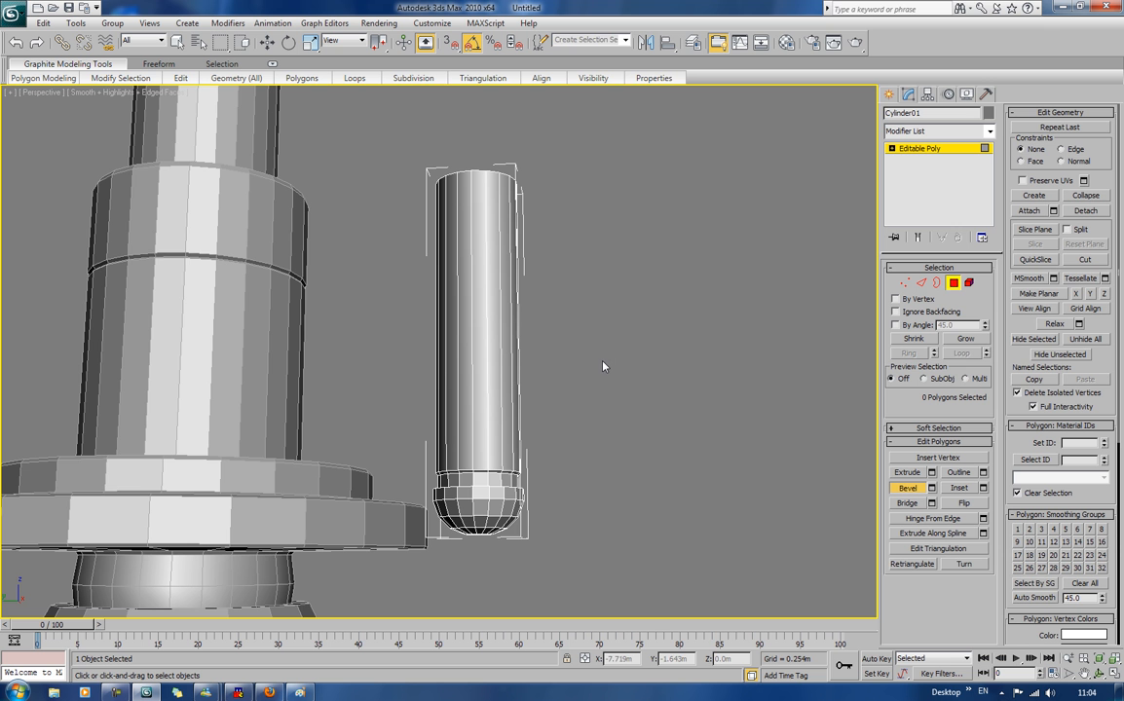
# Step: Detach the dome polygons below the collar in the Left view as a clone named Object01
pyautogui.click(952, 282)
pyautogui.press('w')
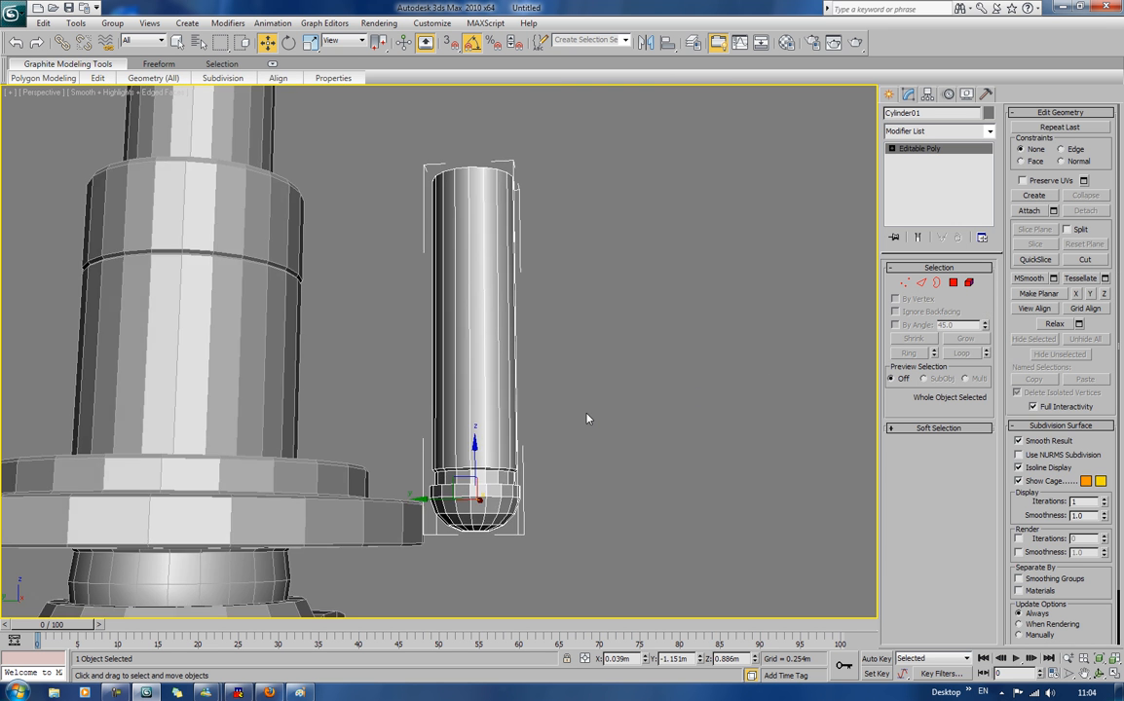
pyautogui.keyDown('alt'); pyautogui.moveTo(528, 371); pyautogui.dragTo(599, 430, button='middle'); pyautogui.keyUp('alt')
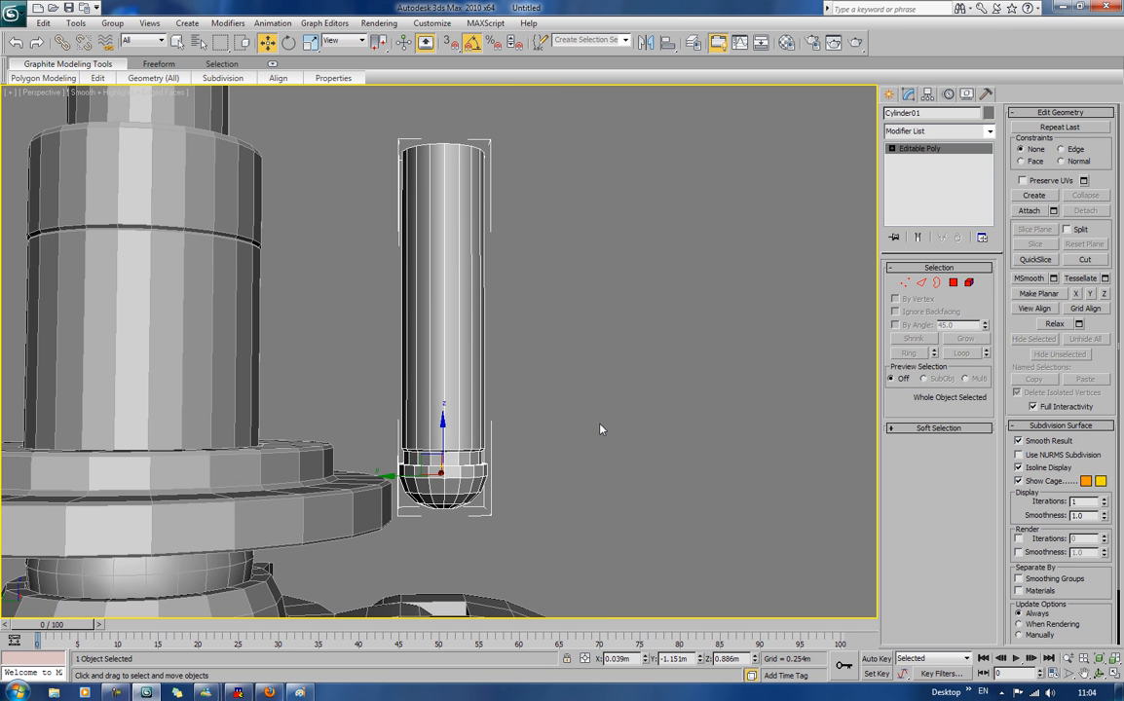
pyautogui.press('l')
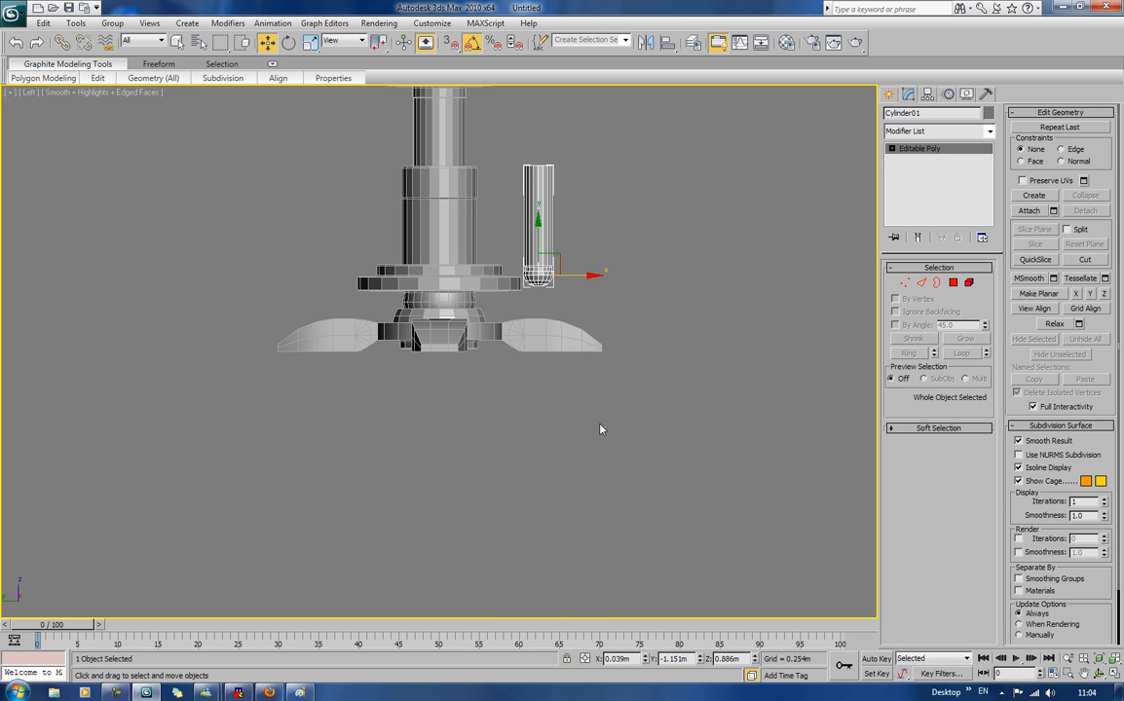
pyautogui.scroll(4, 599, 429)
pyautogui.scroll(3, 522, 379)
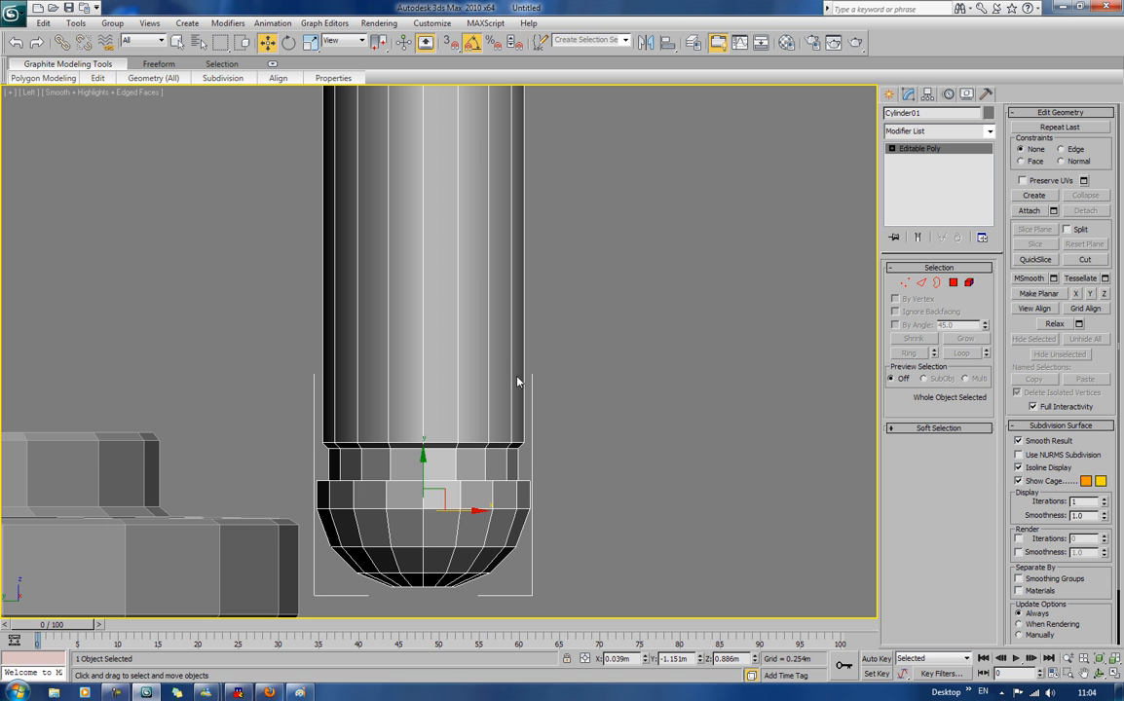
pyautogui.moveTo(437, 520); pyautogui.dragTo(437, 469, button='middle')
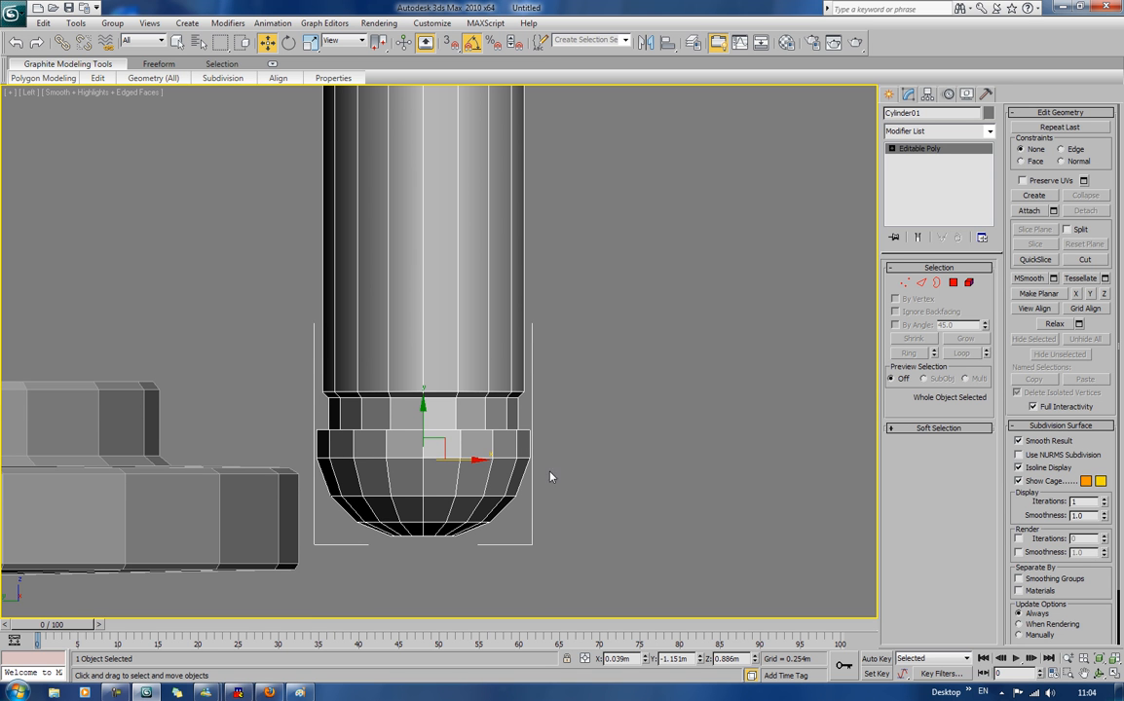
pyautogui.click(953, 282)
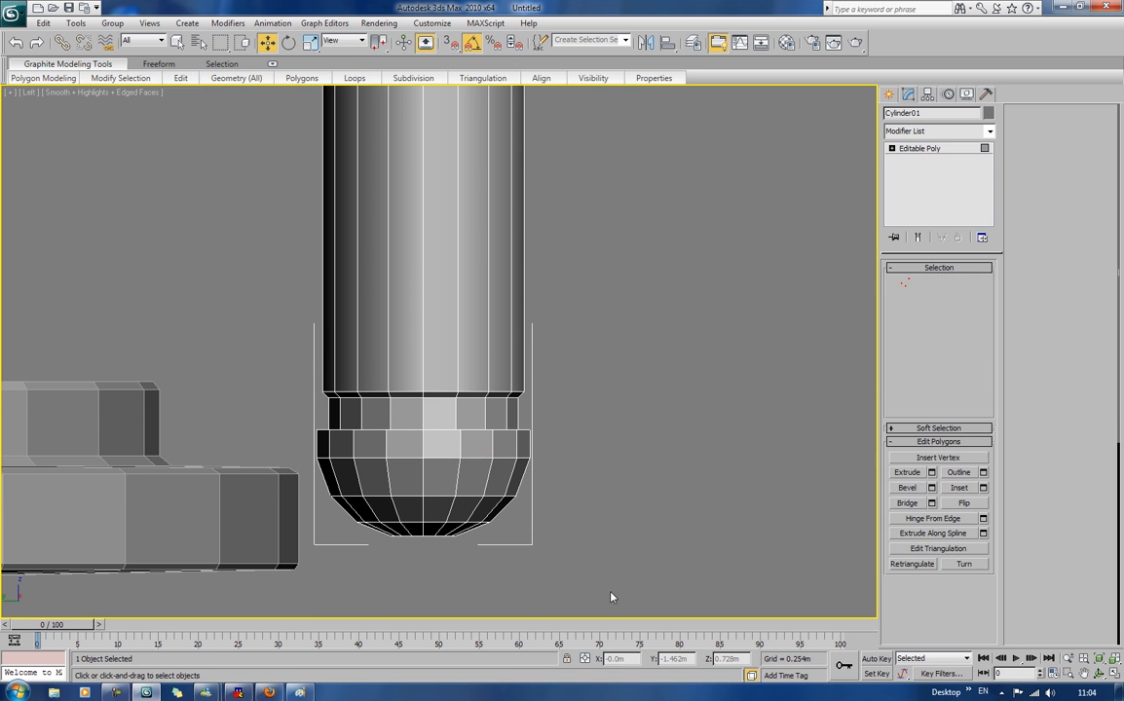
pyautogui.moveTo(608, 594); pyautogui.dragTo(284, 433)
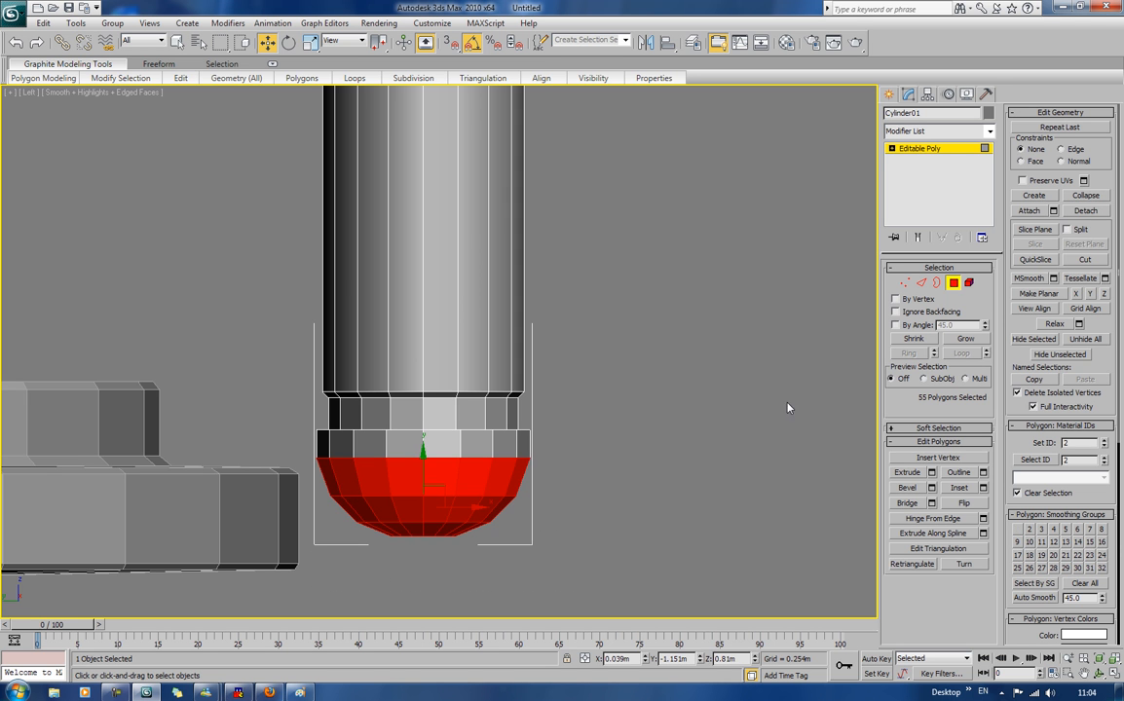
pyautogui.click(1085, 209)
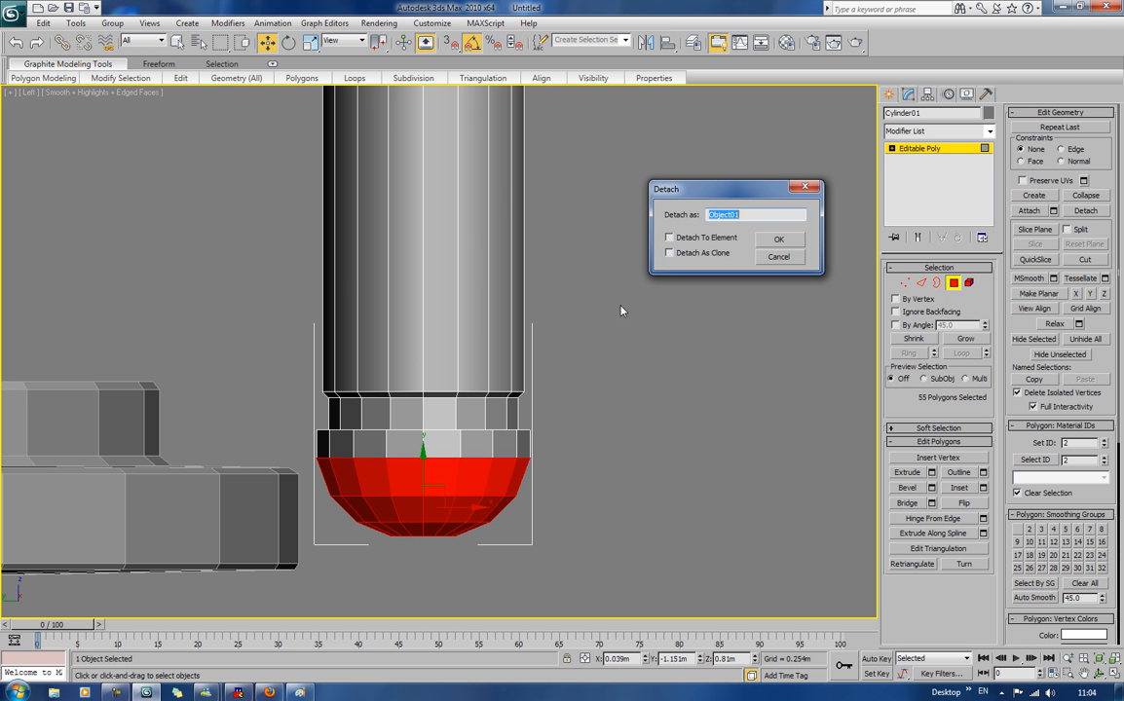
pyautogui.click(686, 253)
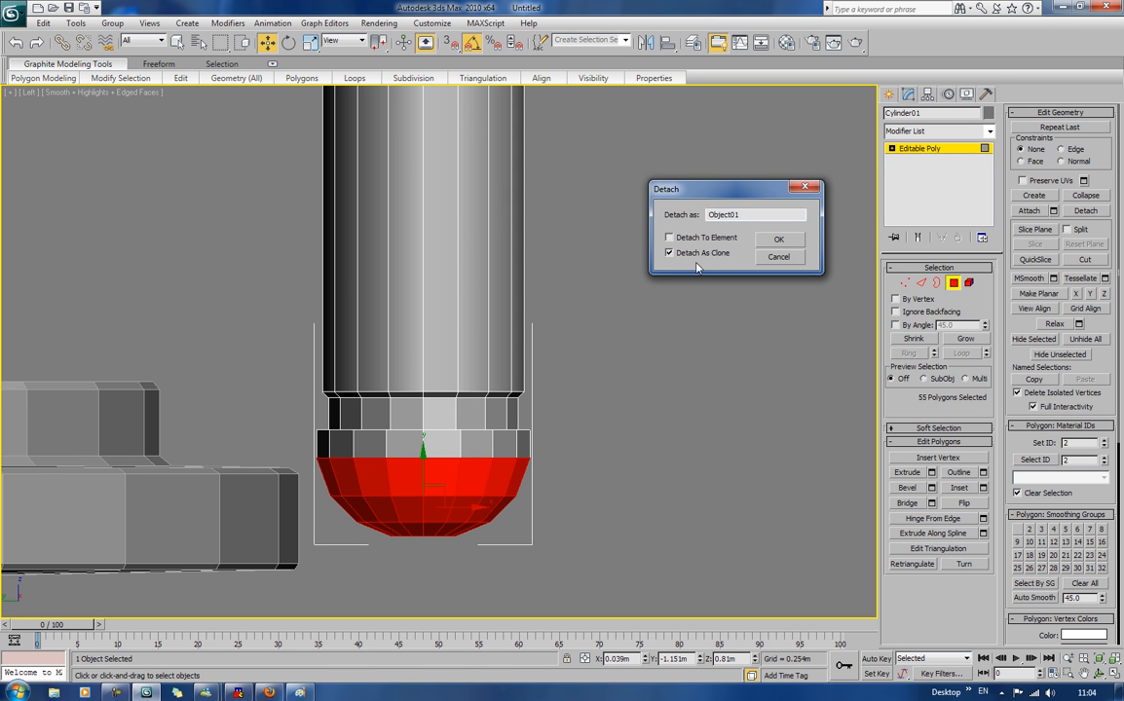
pyautogui.click(778, 240)
pyautogui.click(954, 283)
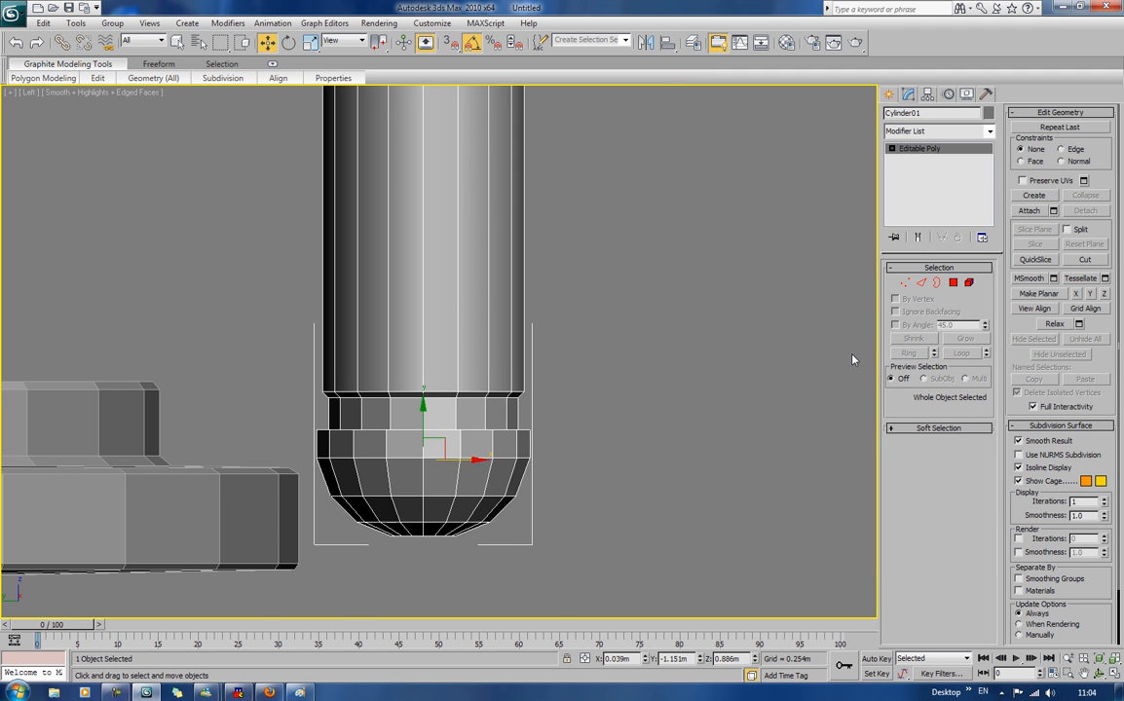
# Step: Flip the normals of the detached dome copy as a whole element
pyautogui.press('p')
pyautogui.press('z')
pyautogui.keyDown('alt'); pyautogui.moveTo(733, 379); pyautogui.dragTo(606, 395, button='middle'); pyautogui.keyUp('alt')
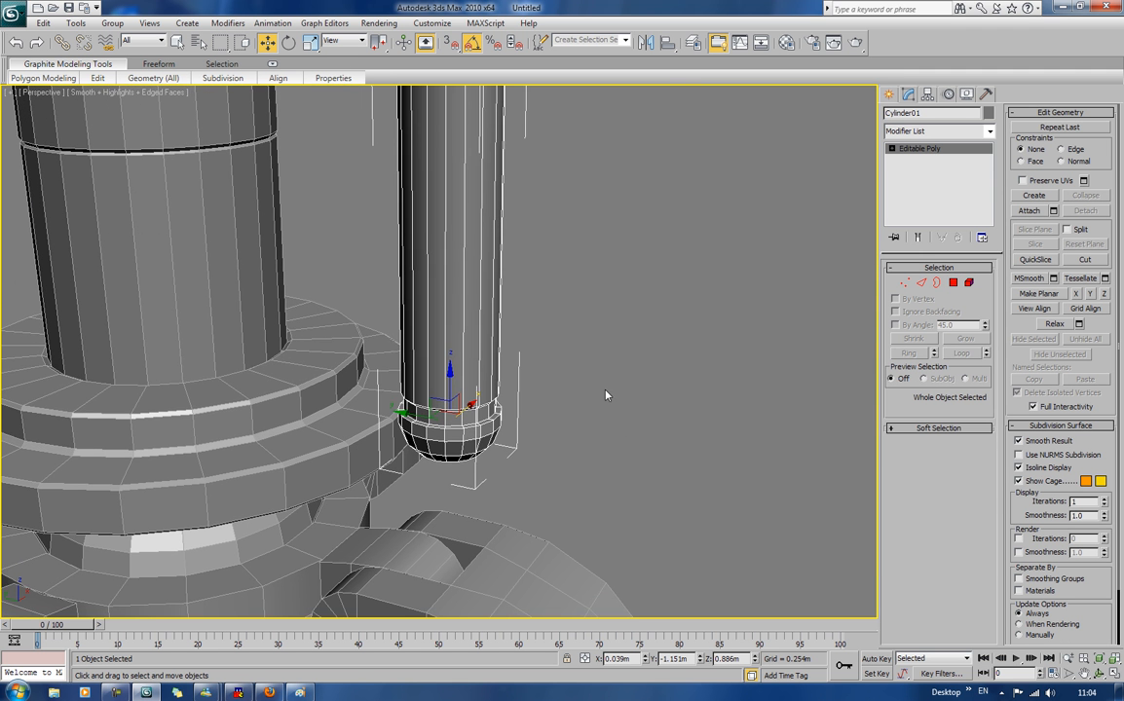
pyautogui.click(451, 449)
pyautogui.click(968, 282)
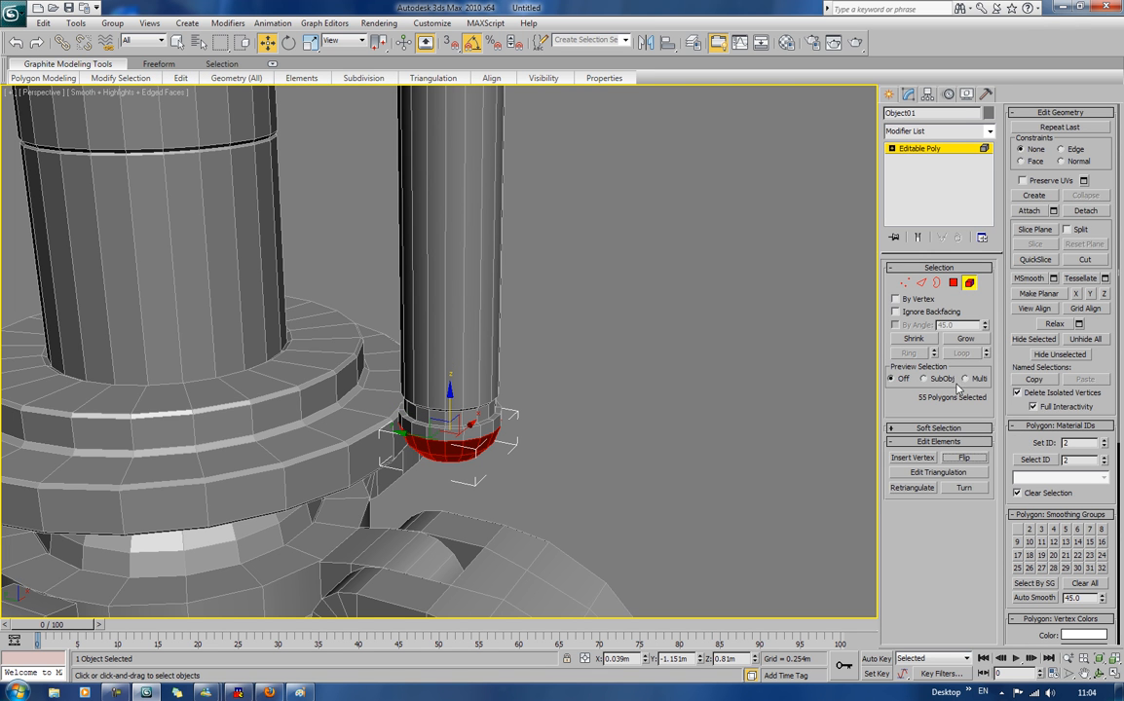
pyautogui.click(968, 283)
# Step: Scale the dome copy's open upper border outward to about 129% in X and Y to form a flared ring
pyautogui.press('3')
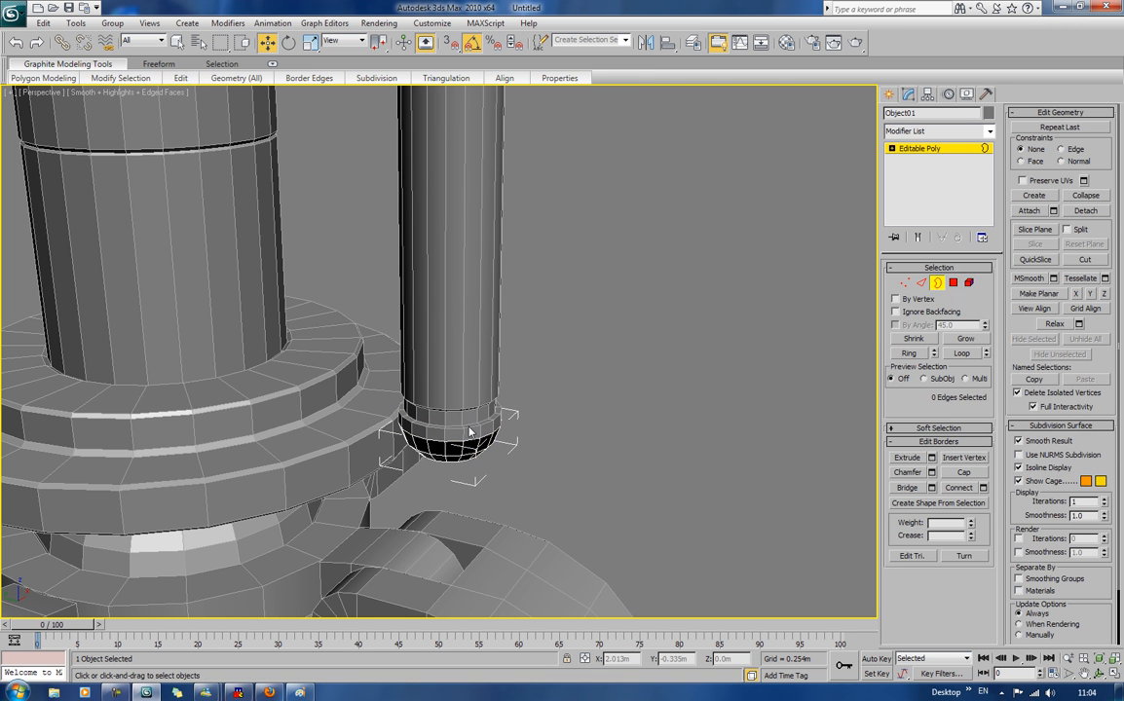
pyautogui.click(463, 447)
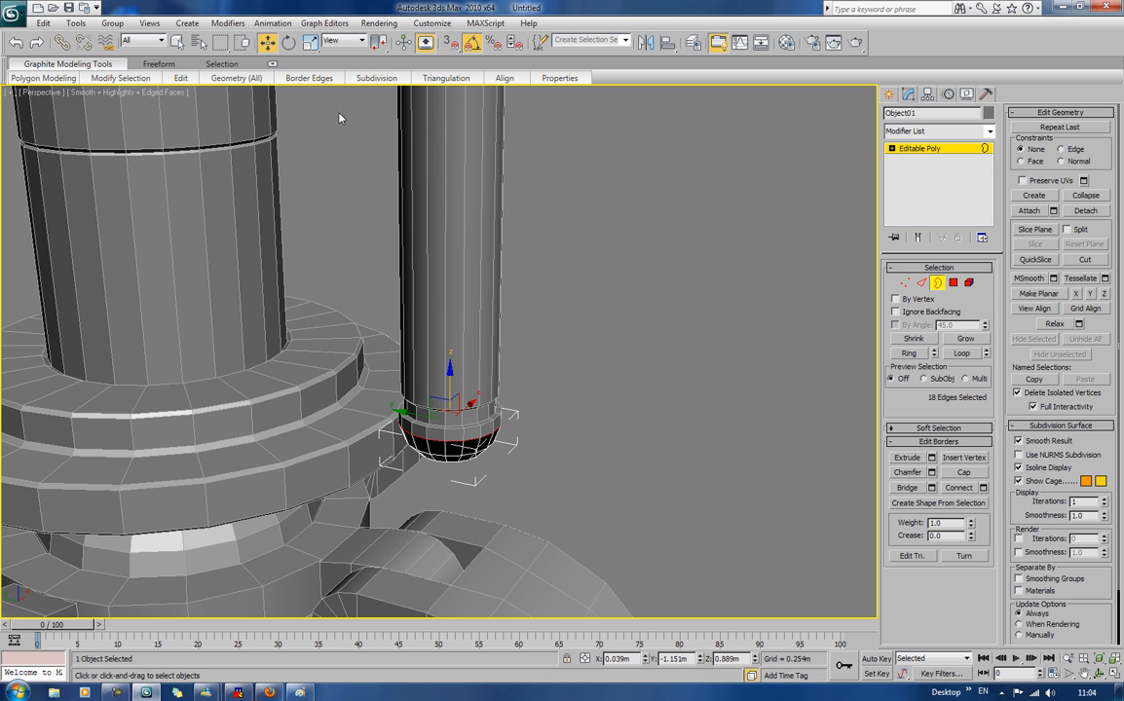
pyautogui.press('r')
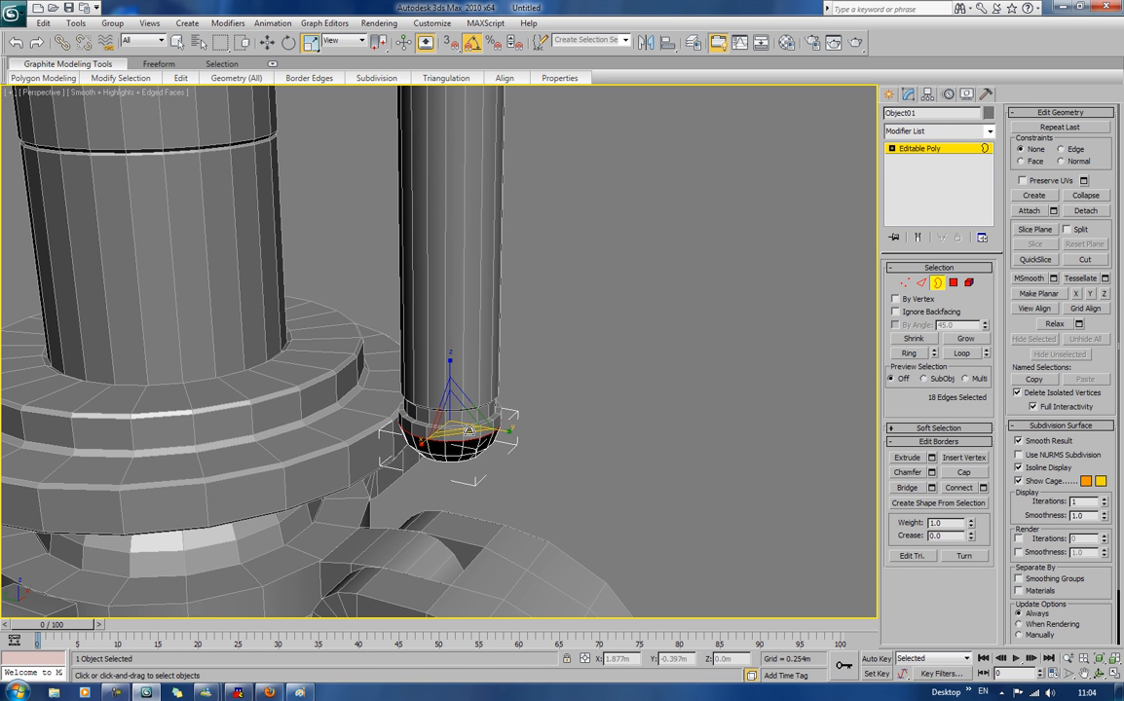
pyautogui.moveTo(450, 417); pyautogui.dragTo(468, 438)
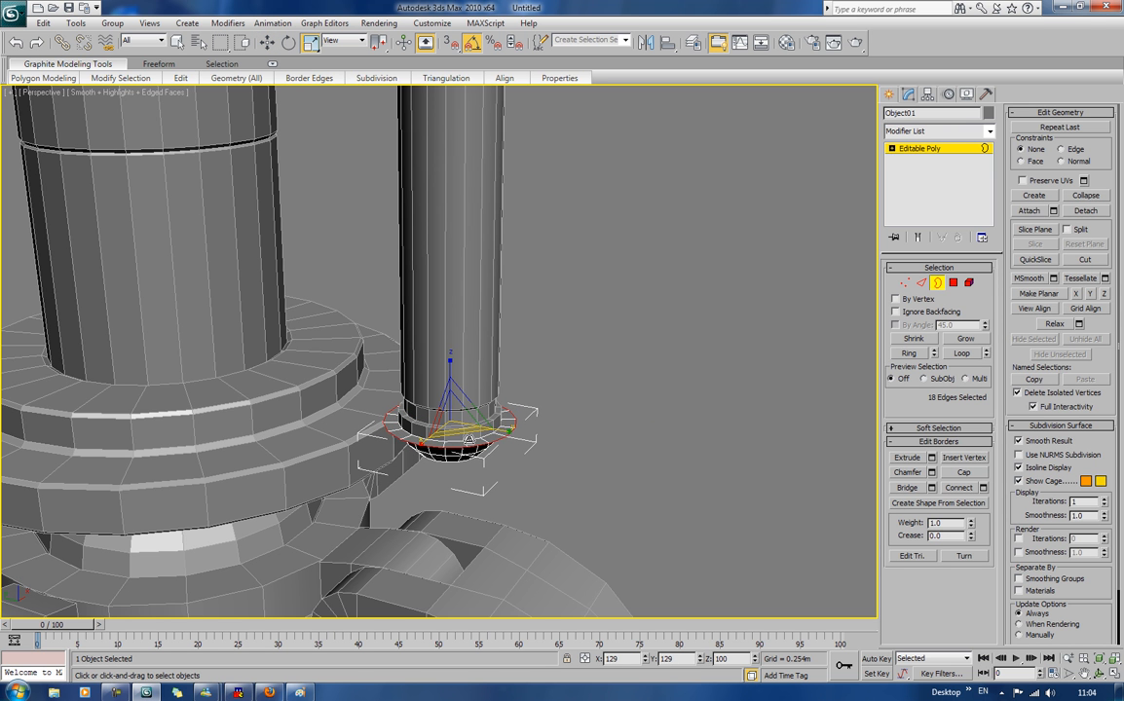
# Step: Straighten the five outer rim edges on the ring's side facing away from the leg by scaling them flat along Y
pyautogui.keyDown('alt'); pyautogui.moveTo(468, 440); pyautogui.dragTo(434, 418, button='middle'); pyautogui.keyUp('alt')
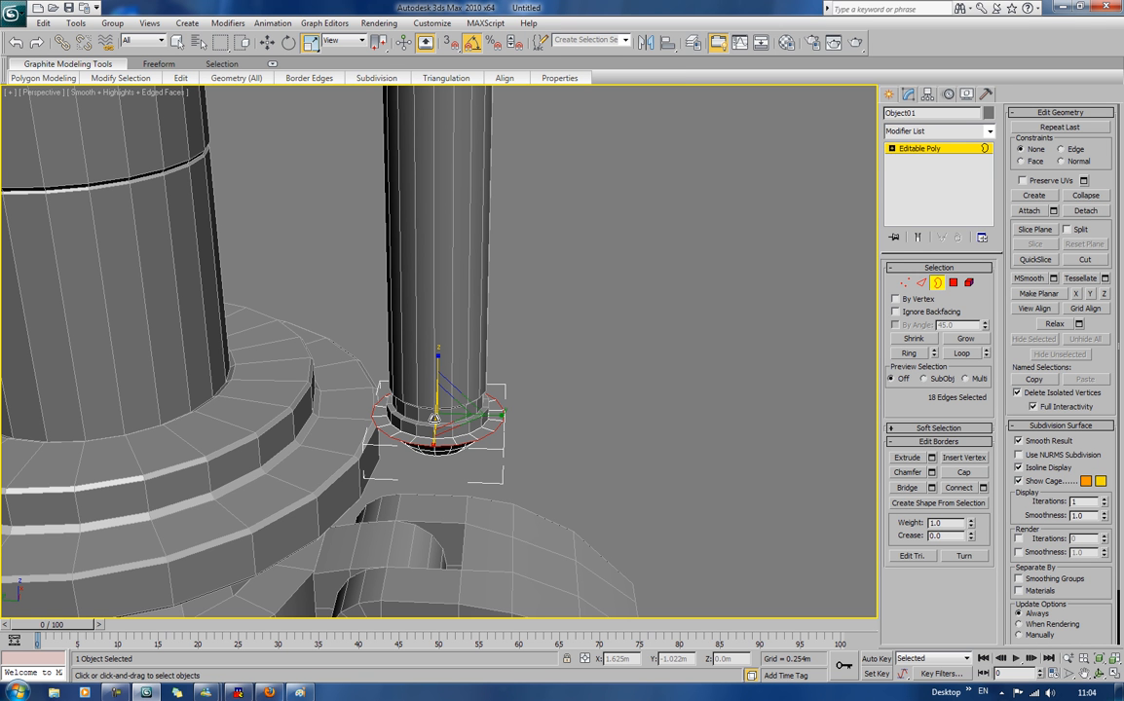
pyautogui.keyDown('alt'); pyautogui.moveTo(495, 385); pyautogui.dragTo(461, 328, button='middle'); pyautogui.keyUp('alt')
pyautogui.scroll(4, 522, 394)
pyautogui.scroll(4, 619, 299)
pyautogui.moveTo(621, 298); pyautogui.dragTo(505, 364, button='middle')
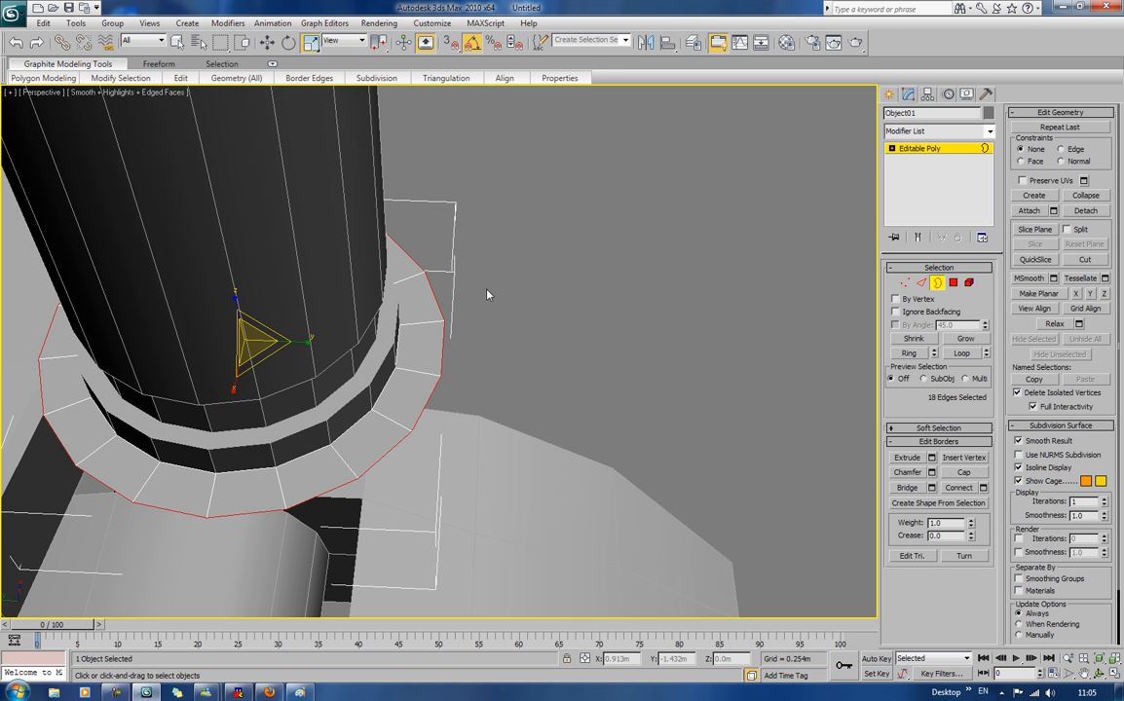
pyautogui.click(438, 260)
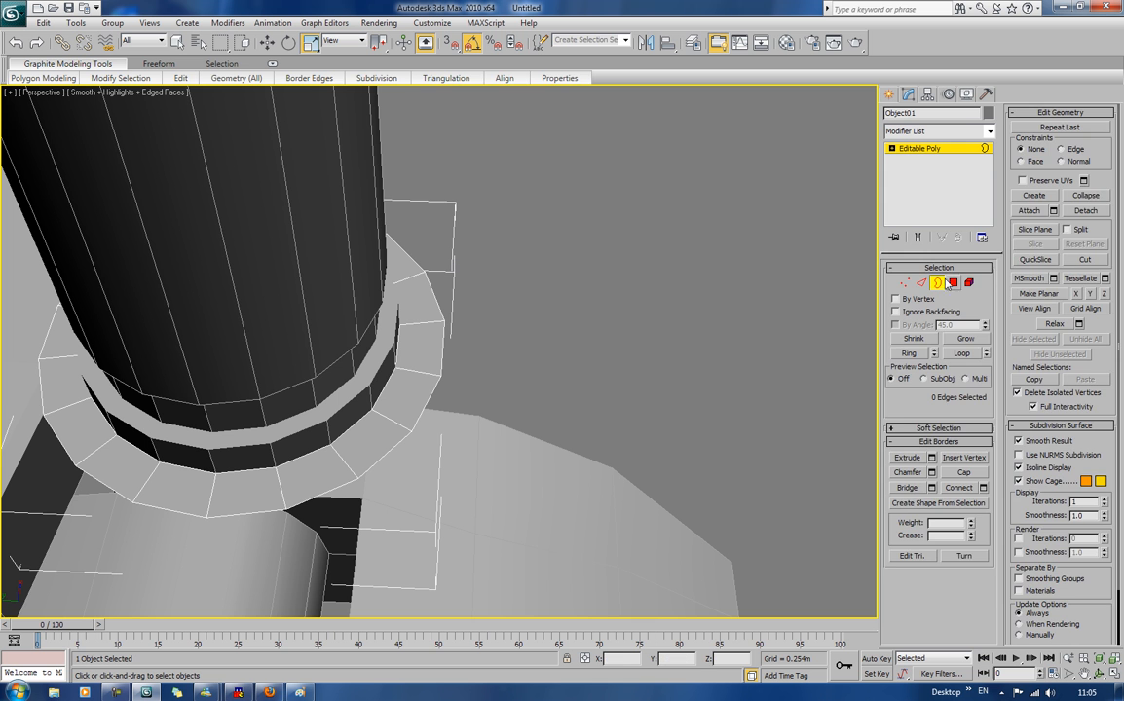
pyautogui.press('2')
pyautogui.click(403, 238)
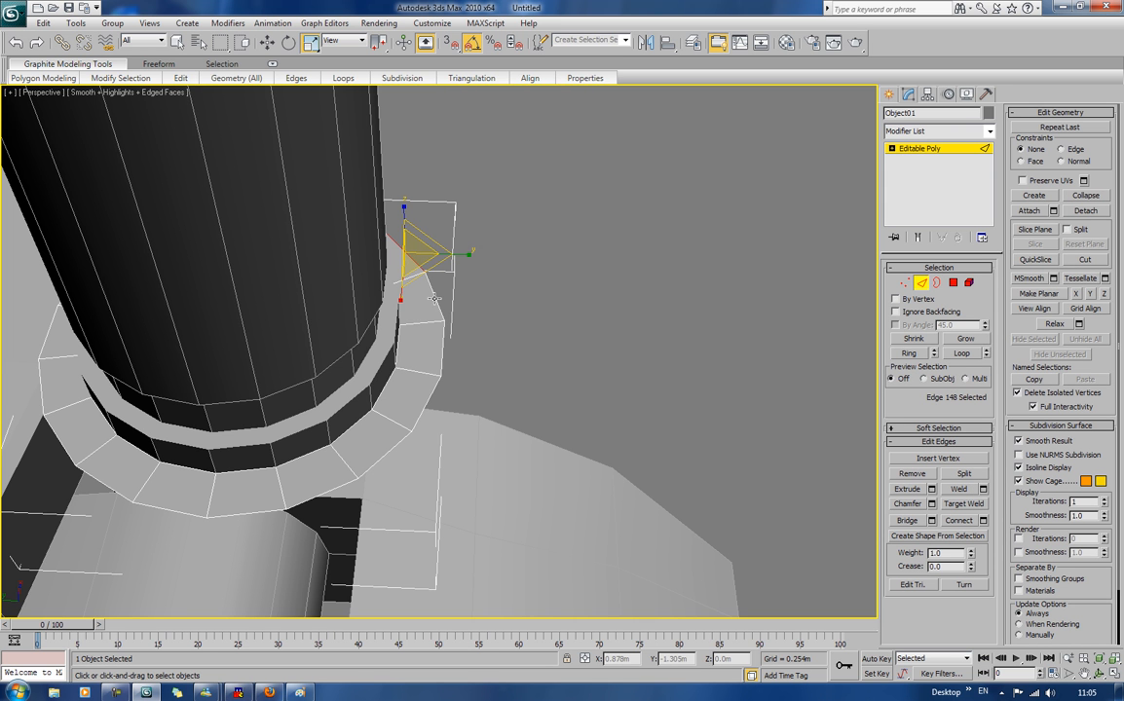
pyautogui.keyDown('ctrl'); pyautogui.click(435, 296); pyautogui.keyUp('ctrl')
pyautogui.keyDown('ctrl'); pyautogui.click(438, 356); pyautogui.keyUp('ctrl')
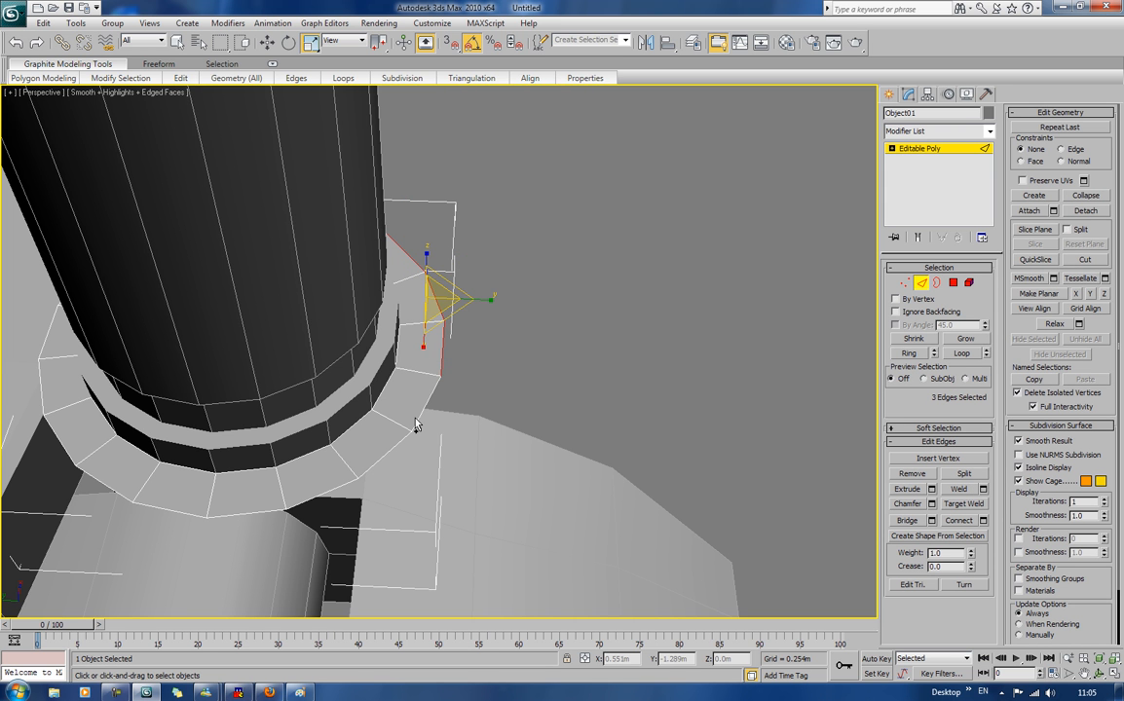
pyautogui.keyDown('ctrl'); pyautogui.click(417, 421); pyautogui.keyUp('ctrl')
pyautogui.keyDown('ctrl'); pyautogui.click(381, 458); pyautogui.keyUp('ctrl')
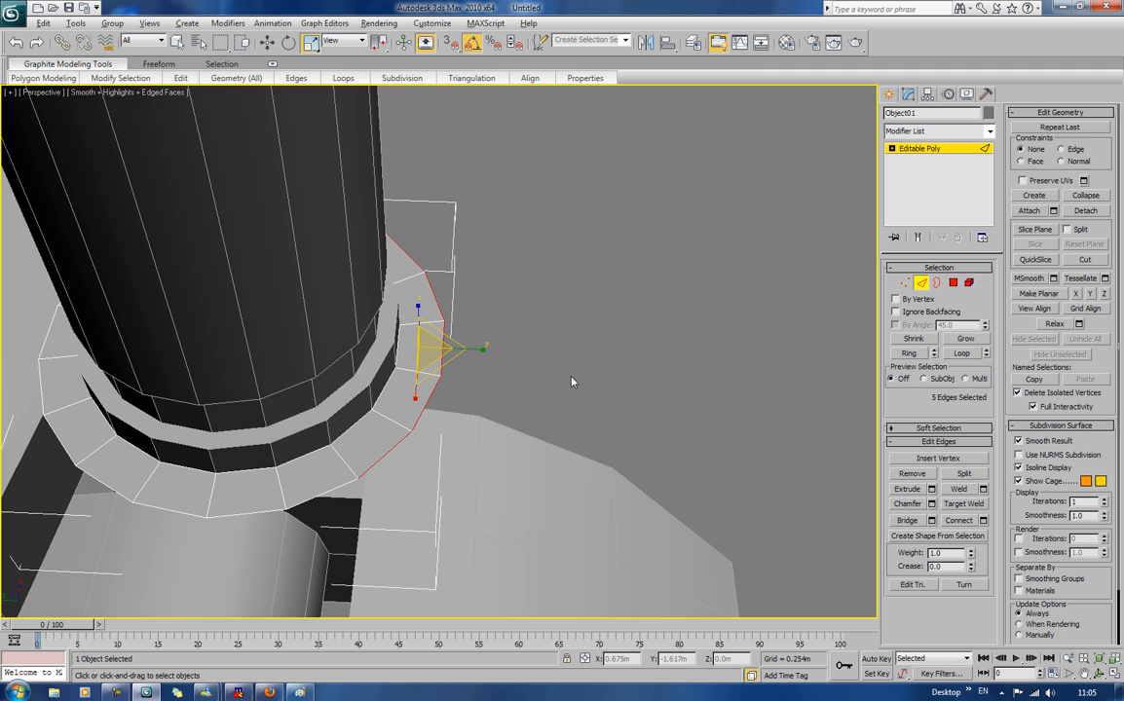
pyautogui.keyDown('alt'); pyautogui.moveTo(514, 339); pyautogui.dragTo(527, 392, button='middle'); pyautogui.keyUp('alt')
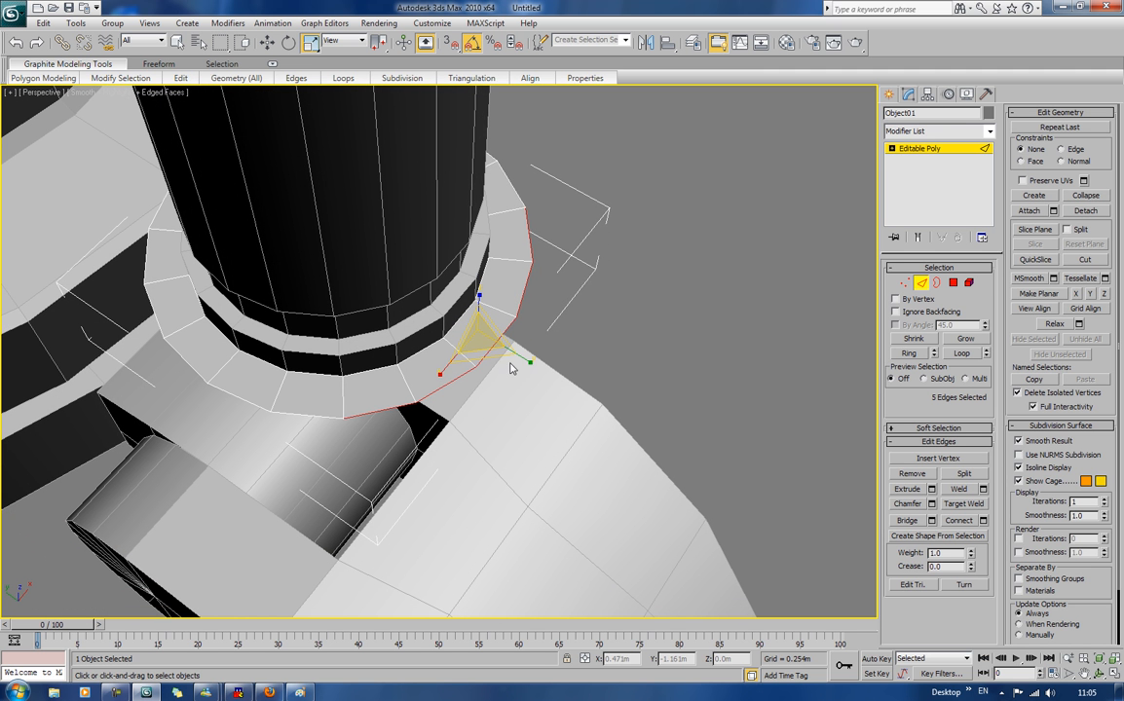
pyautogui.moveTo(531, 362); pyautogui.dragTo(199, 284)
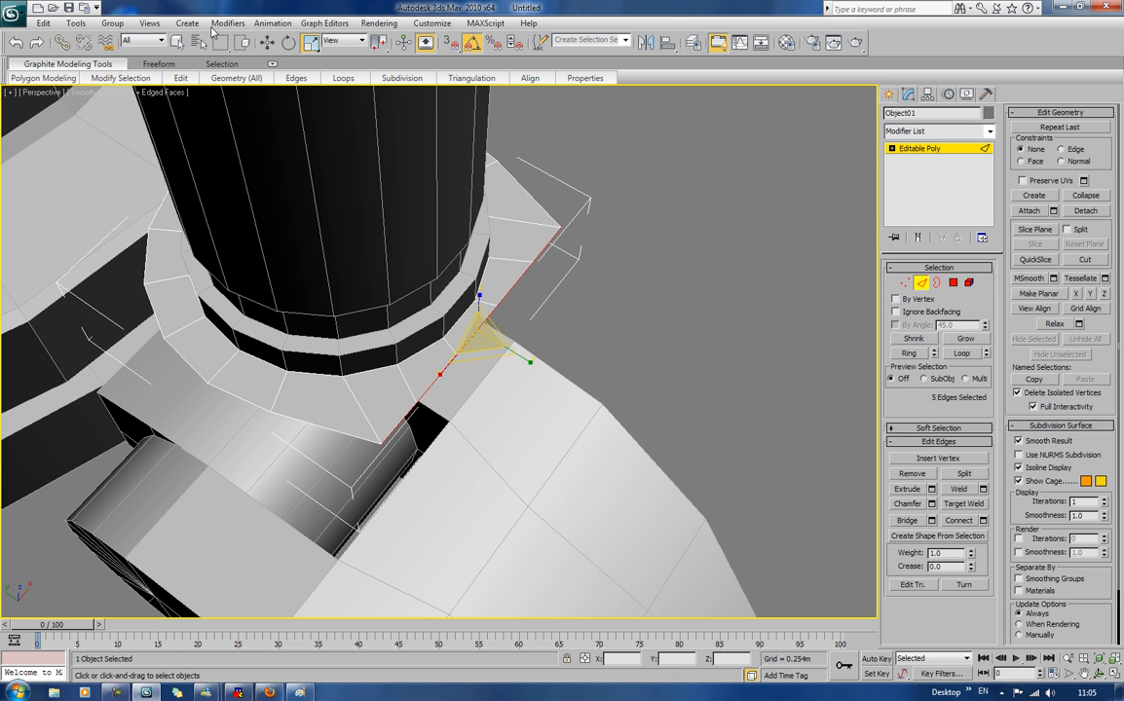
# Step: Move the straightened rim edges slightly outward along Y, away from the leg
pyautogui.click(267, 43)
pyautogui.moveTo(454, 317); pyautogui.dragTo(476, 339)
pyautogui.click(668, 263)
# Step: Straighten the five opposite rim edges facing the leg by scaling them to about 6% along Y
pyautogui.scroll(-2, 666, 263)
pyautogui.keyDown('alt'); pyautogui.moveTo(666, 262); pyautogui.dragTo(504, 256, button='middle'); pyautogui.keyUp('alt')
pyautogui.keyDown('alt'); pyautogui.moveTo(126, 417); pyautogui.dragTo(330, 439, button='middle'); pyautogui.keyUp('alt')
pyautogui.click(288, 394)
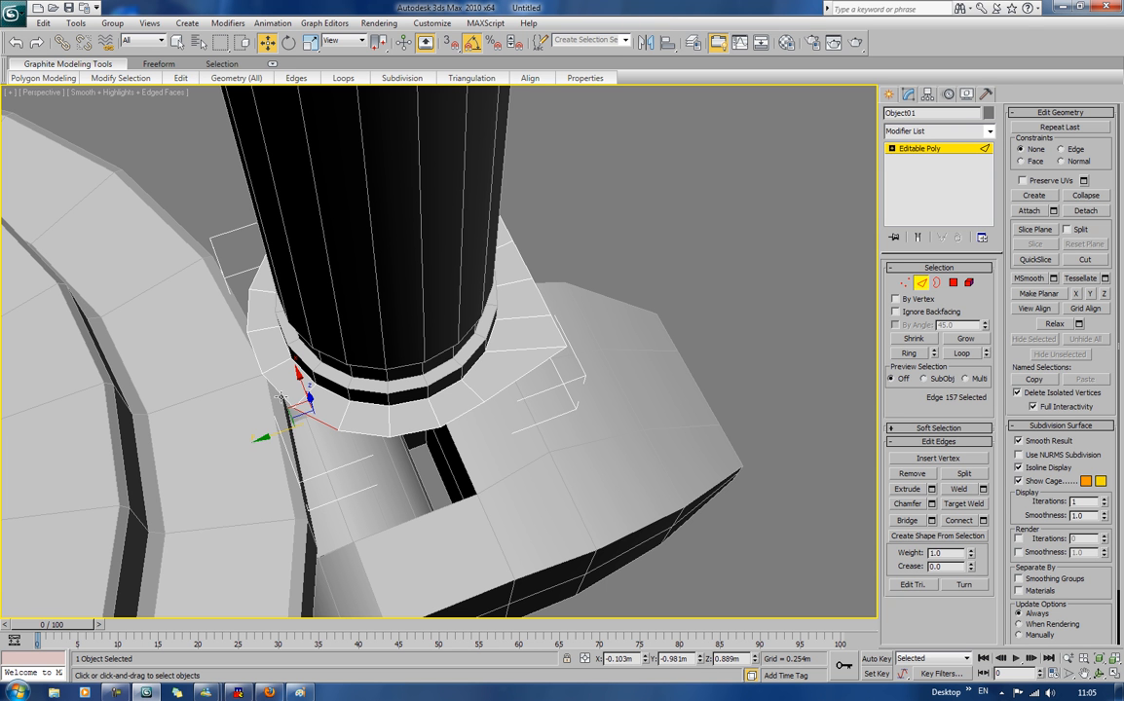
pyautogui.keyDown('ctrl'); pyautogui.click(245, 366); pyautogui.keyUp('ctrl')
pyautogui.keyDown('ctrl'); pyautogui.click(255, 341); pyautogui.keyUp('ctrl')
pyautogui.keyDown('ctrl'); pyautogui.click(247, 313); pyautogui.keyUp('ctrl')
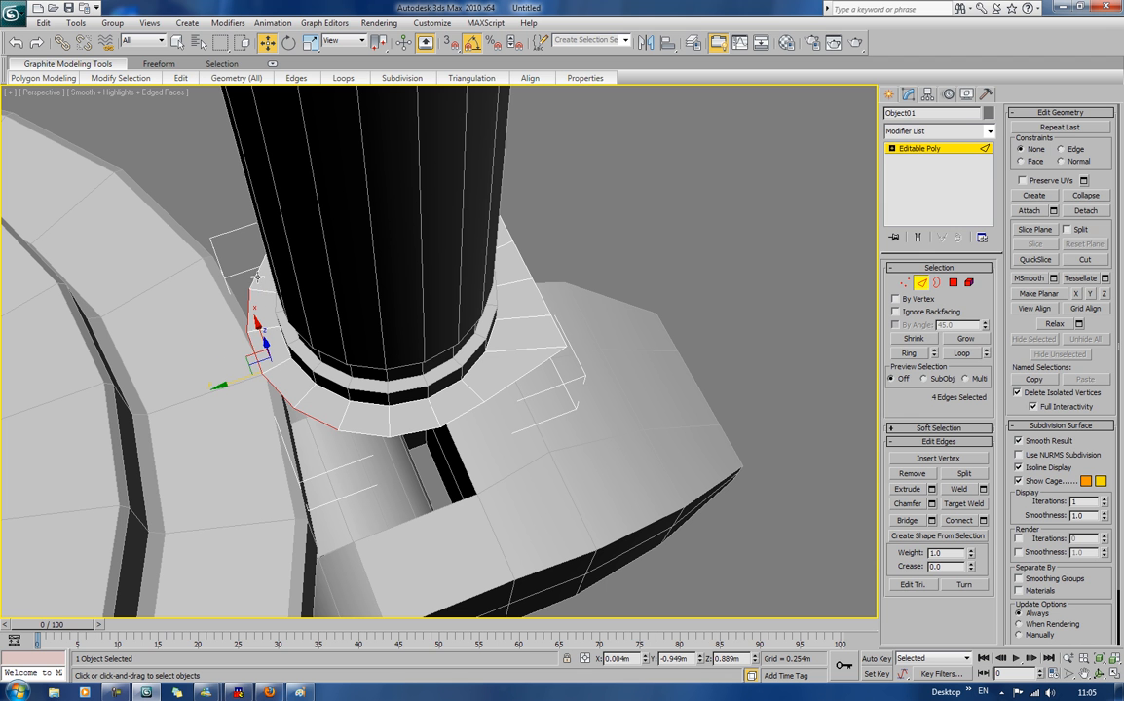
pyautogui.keyDown('ctrl'); pyautogui.click(257, 278); pyautogui.keyUp('ctrl')
pyautogui.moveTo(220, 366); pyautogui.dragTo(222, 378)
pyautogui.rightClick(222, 379)
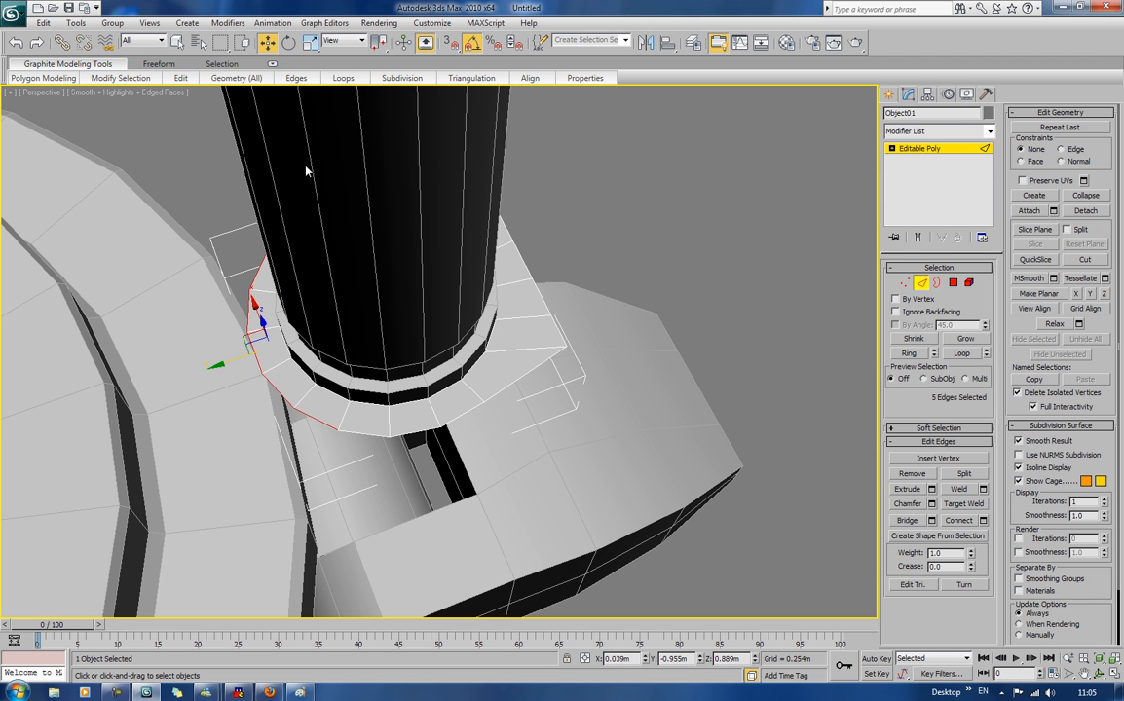
pyautogui.click(311, 44)
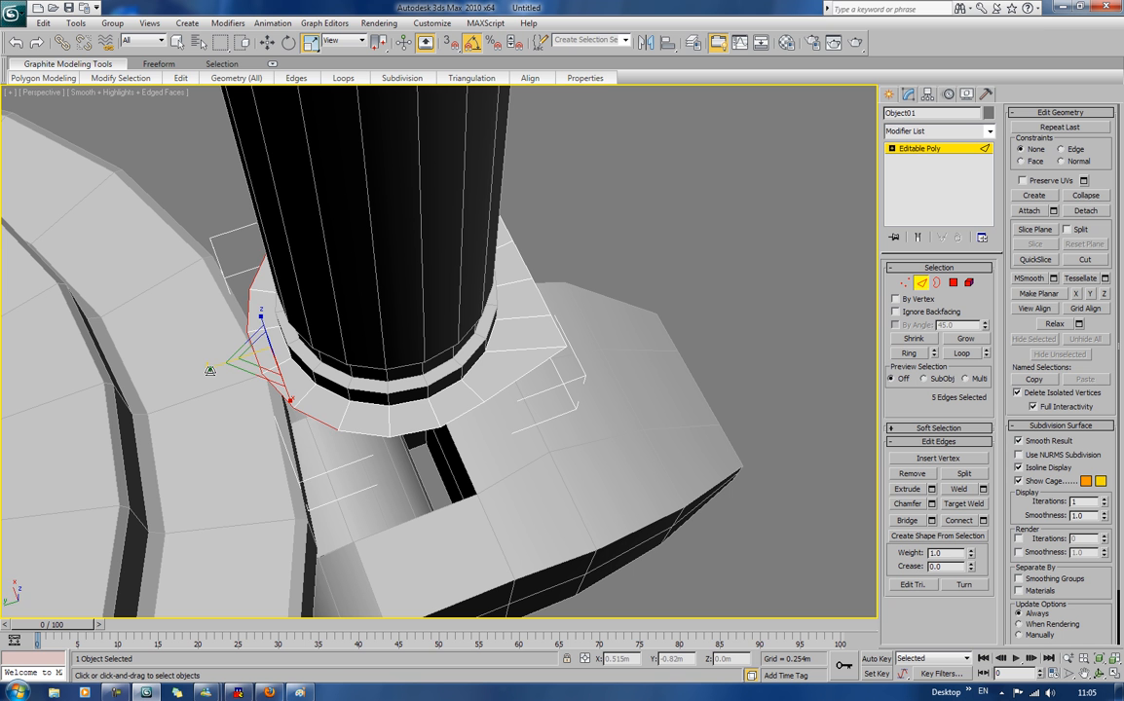
pyautogui.moveTo(209, 370); pyautogui.dragTo(778, 187)
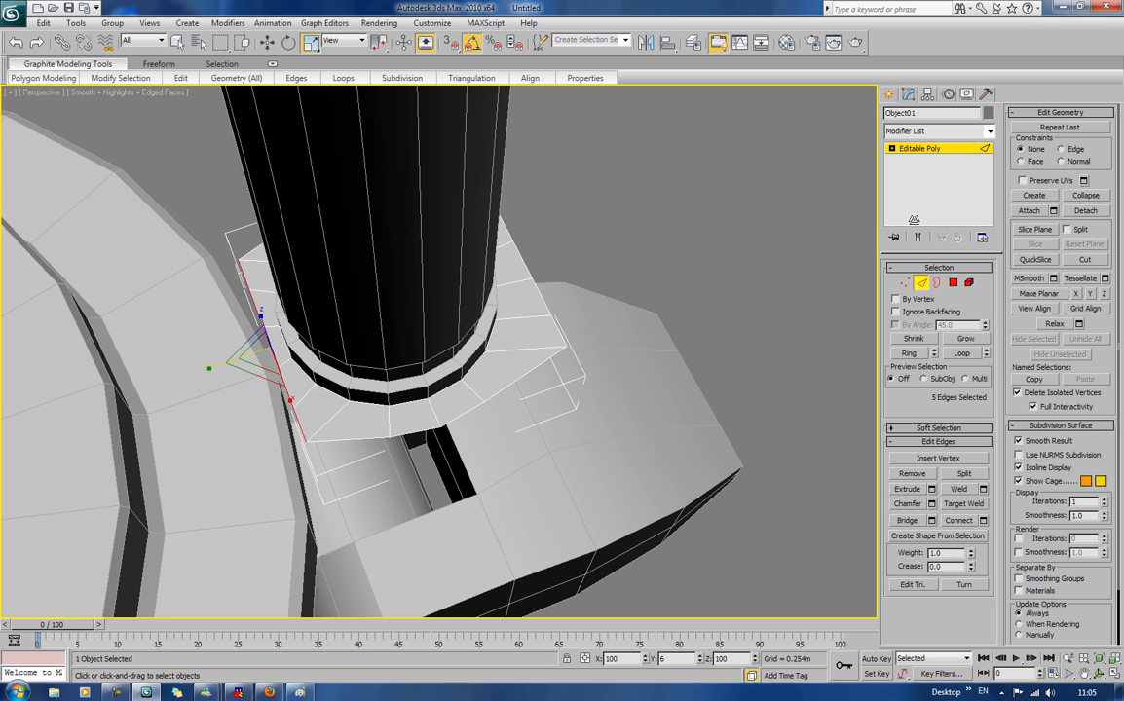
# Step: Move the five straightened rim edges facing the leg outward along Y, over the leg's flange
pyautogui.keyDown('alt'); pyautogui.moveTo(342, 344); pyautogui.dragTo(552, 337, button='middle'); pyautogui.keyUp('alt')
pyautogui.scroll(-2, 584, 395)
pyautogui.scroll(-3, 584, 396)
pyautogui.scroll(3, 551, 337)
pyautogui.moveTo(506, 394); pyautogui.dragTo(468, 360, button='middle')
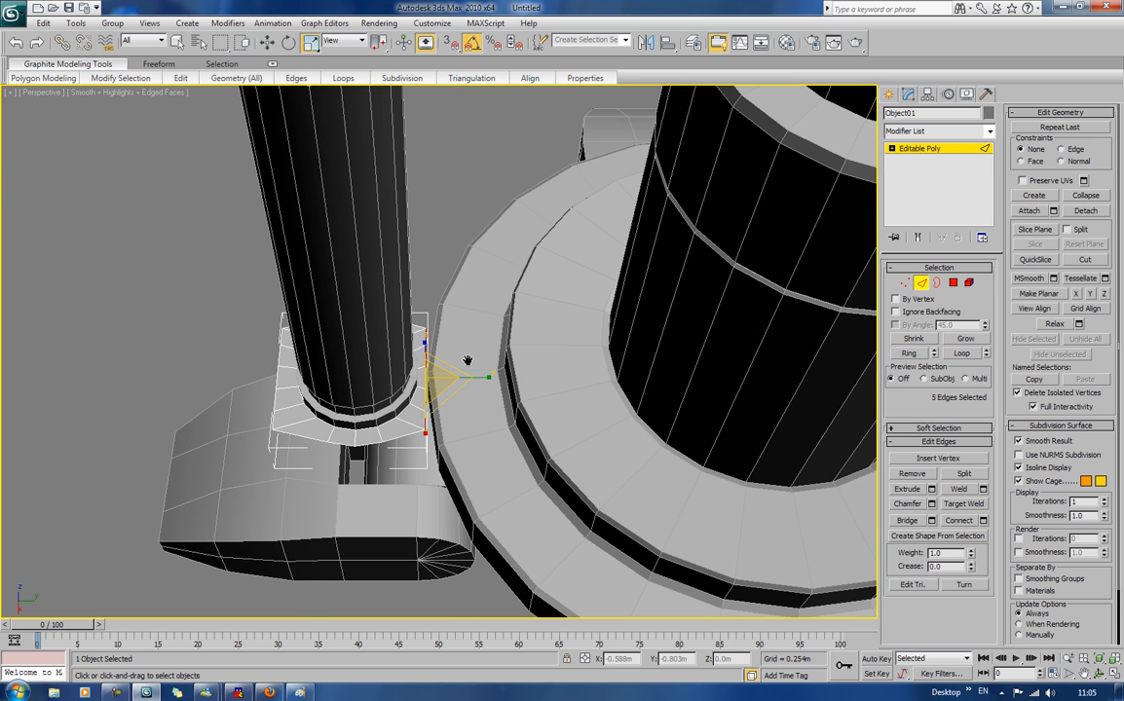
pyautogui.scroll(2, 467, 360)
pyautogui.scroll(2, 469, 361)
pyautogui.keyDown('alt'); pyautogui.moveTo(441, 399); pyautogui.dragTo(454, 374, button='middle'); pyautogui.keyUp('alt')
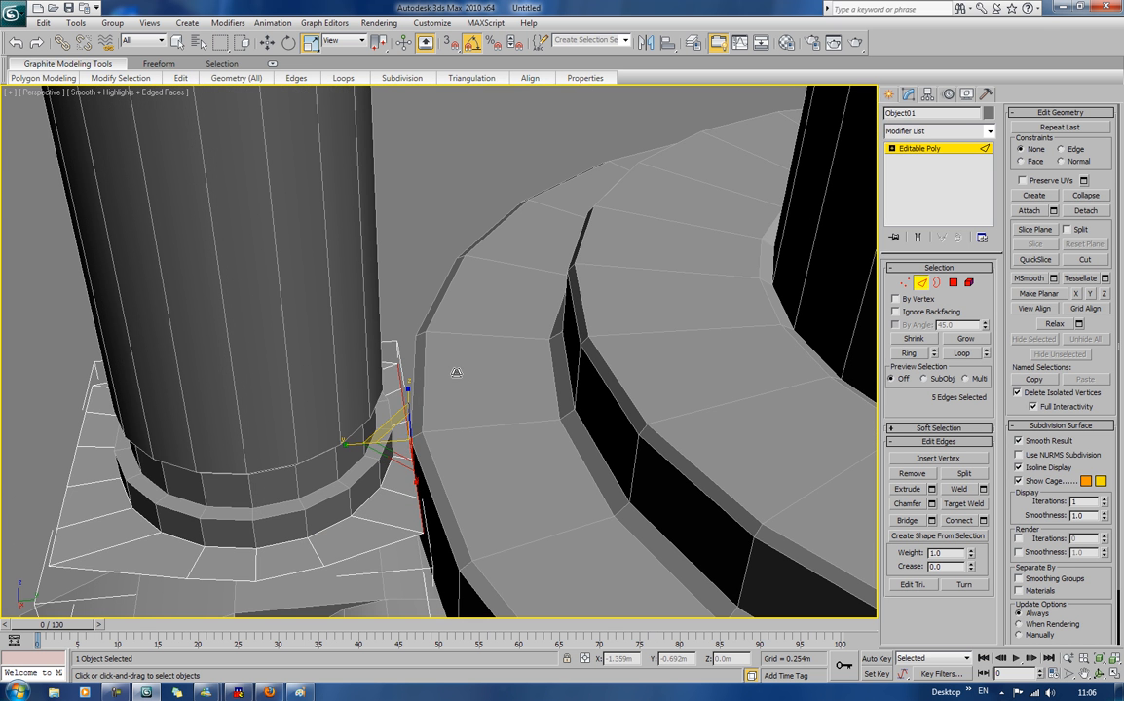
pyautogui.click(266, 42)
pyautogui.keyDown('shift'); pyautogui.moveTo(467, 435); pyautogui.dragTo(548, 437); pyautogui.keyUp('shift')
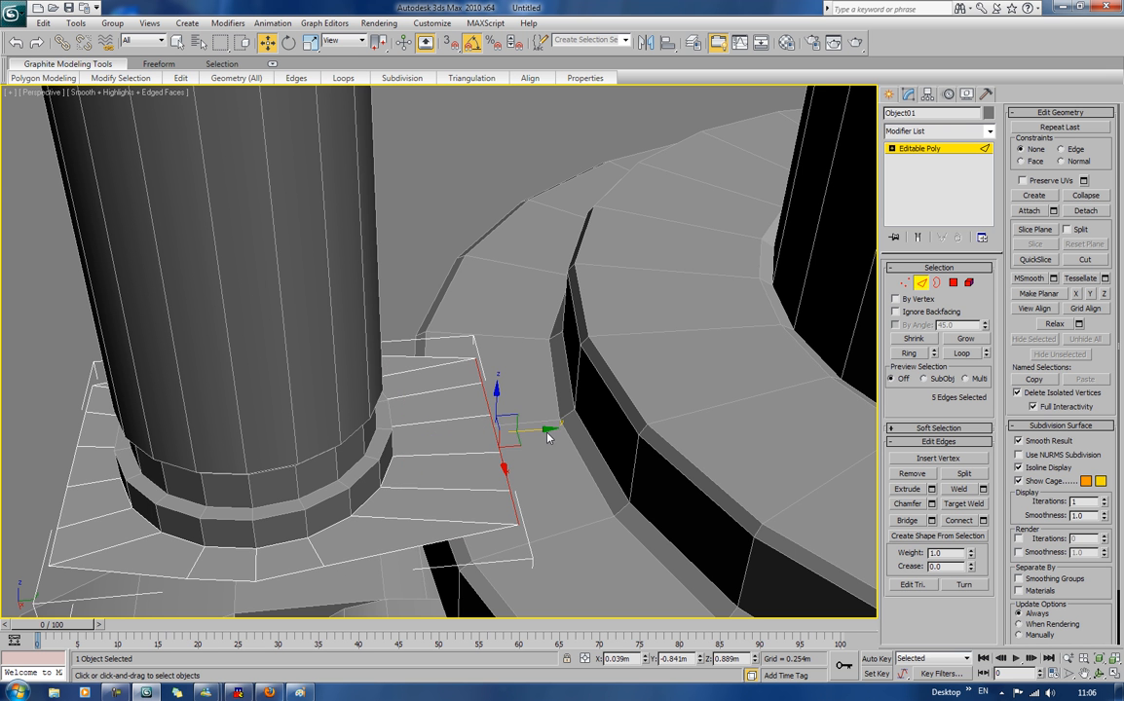
# Step: Select the six vertices along the ring's straight rim edge over the leg's flange
pyautogui.moveTo(542, 429)
pyautogui.keyDown('alt'); pyautogui.mouseDown(button='middle')
pyautogui.moveTo(526, 457)
pyautogui.moveTo(345, 486)
pyautogui.moveTo(471, 445)
pyautogui.moveTo(539, 382)
pyautogui.moveTo(533, 429)
pyautogui.mouseUp(button='middle'); pyautogui.keyUp('alt')
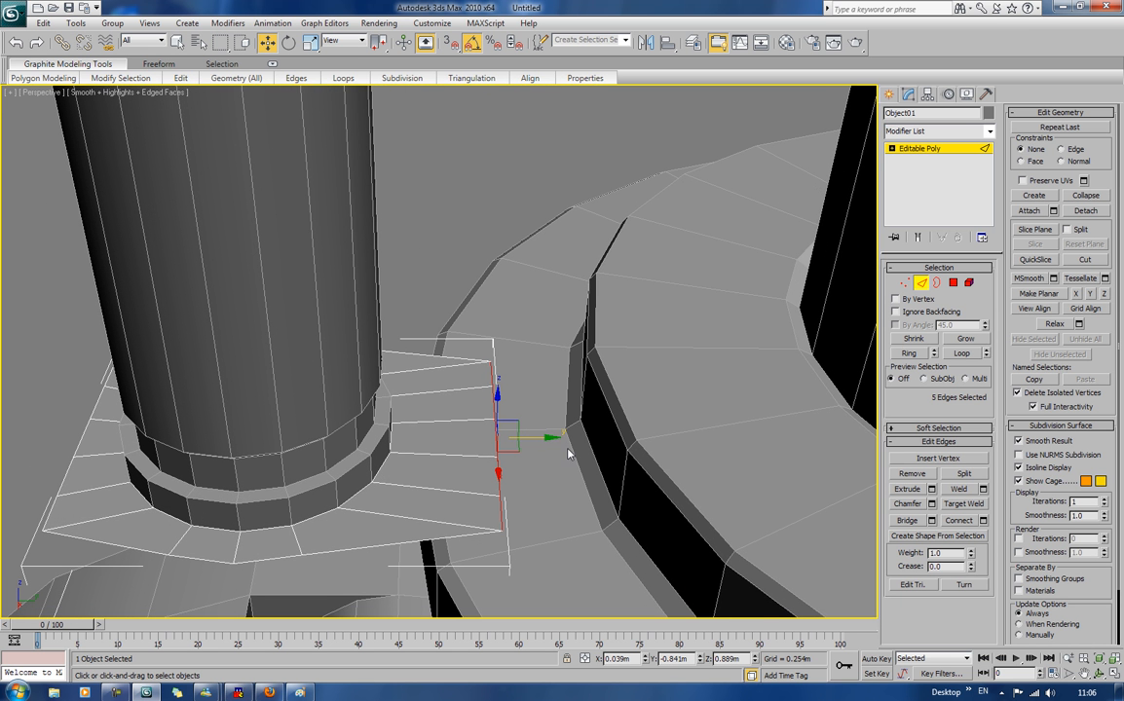
pyautogui.click(485, 466)
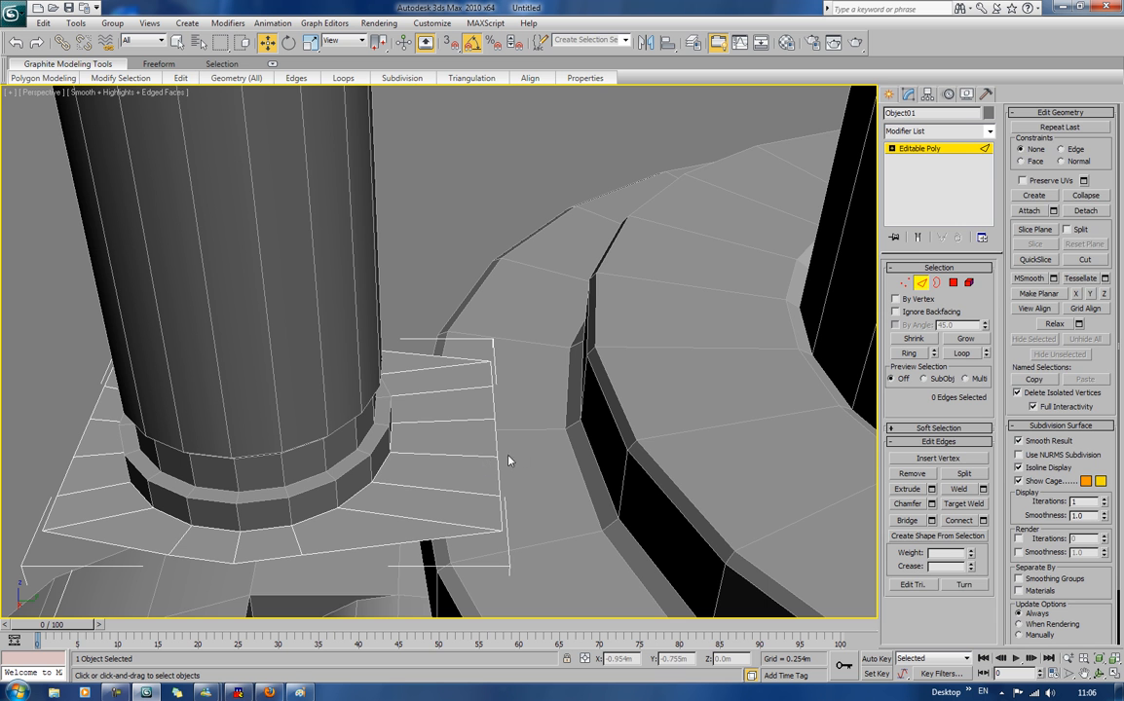
pyautogui.press('1')
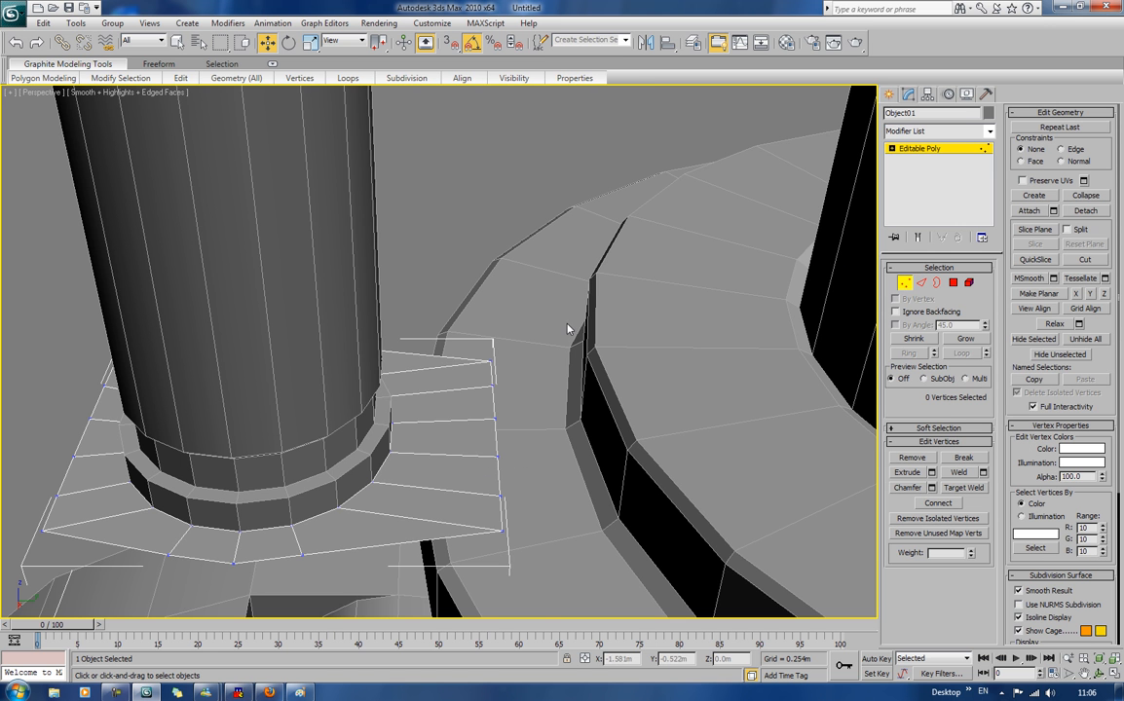
pyautogui.moveTo(543, 330); pyautogui.dragTo(461, 601)
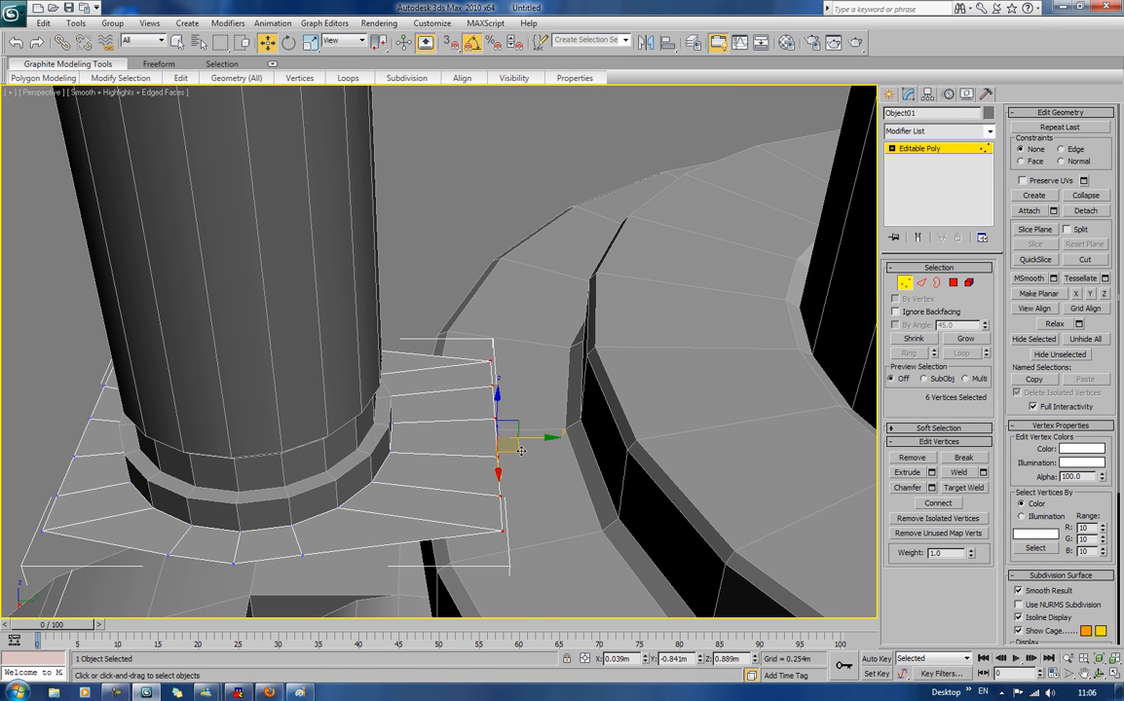
# Step: Move the six vertices on the base plate's inner edge about 0.02 m along Y toward the rod
pyautogui.moveTo(546, 439); pyautogui.dragTo(531, 443)
pyautogui.scroll(-4, 537, 451)
pyautogui.keyDown('alt'); pyautogui.moveTo(536, 452); pyautogui.dragTo(715, 417, button='middle'); pyautogui.keyUp('alt')
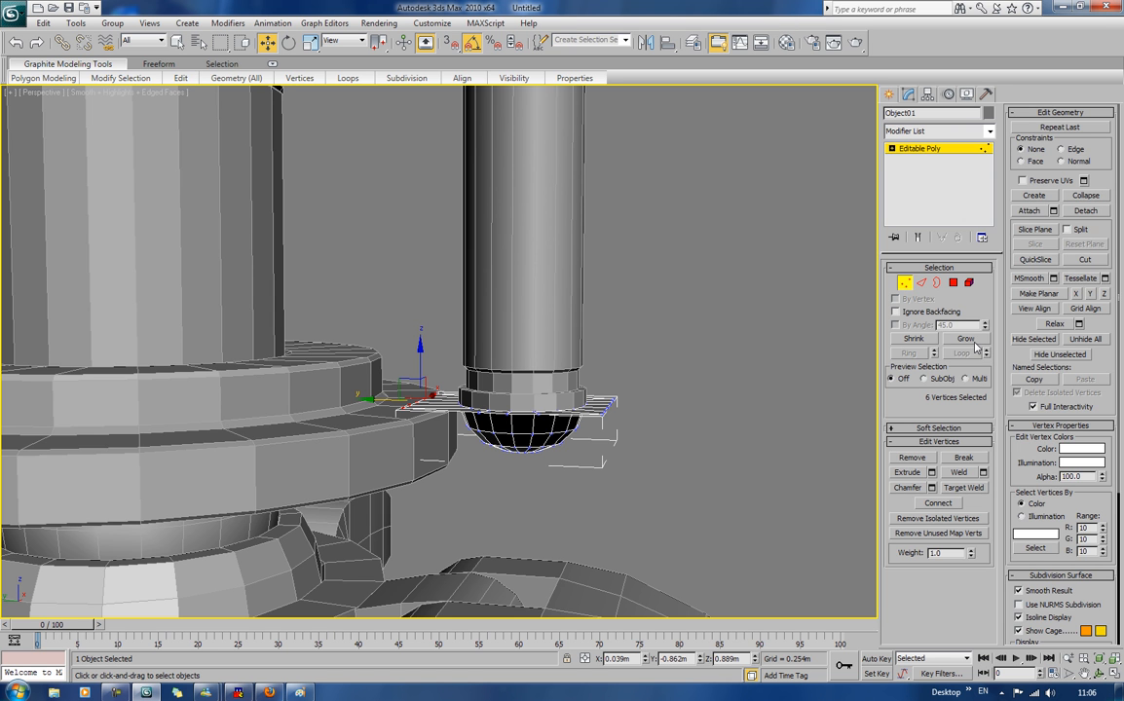
# Step: Extend the plate's outer border about 0.24 m straight down into a block and cap its open underside
pyautogui.click(935, 283)
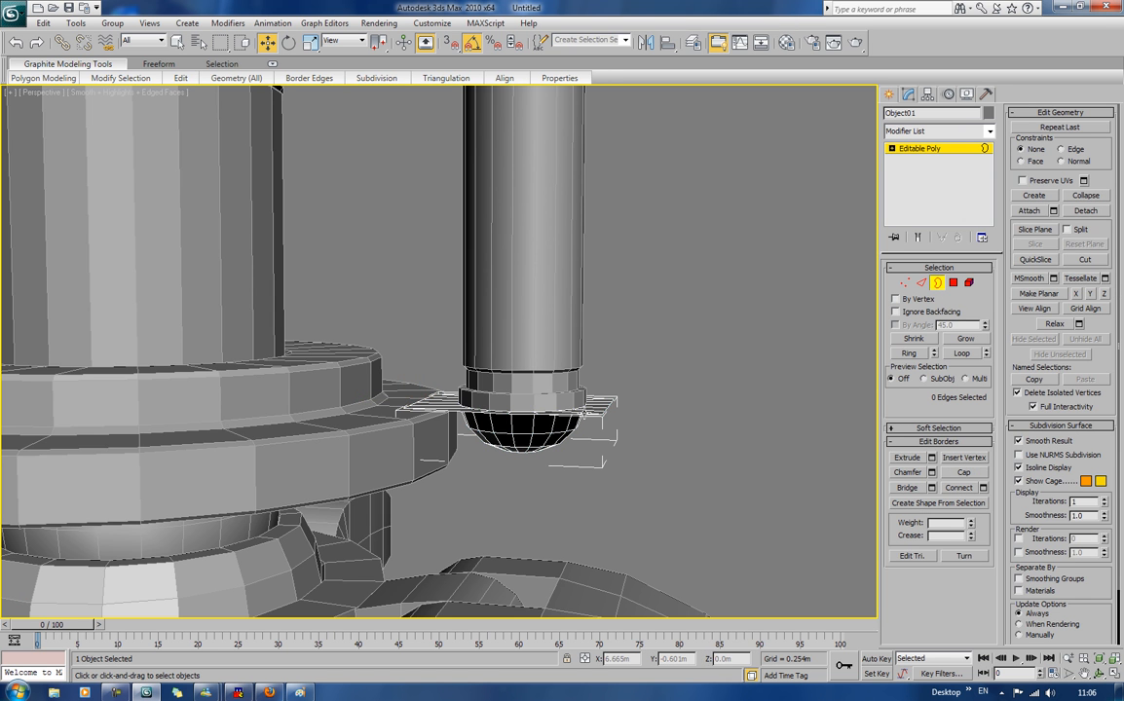
pyautogui.click(583, 415)
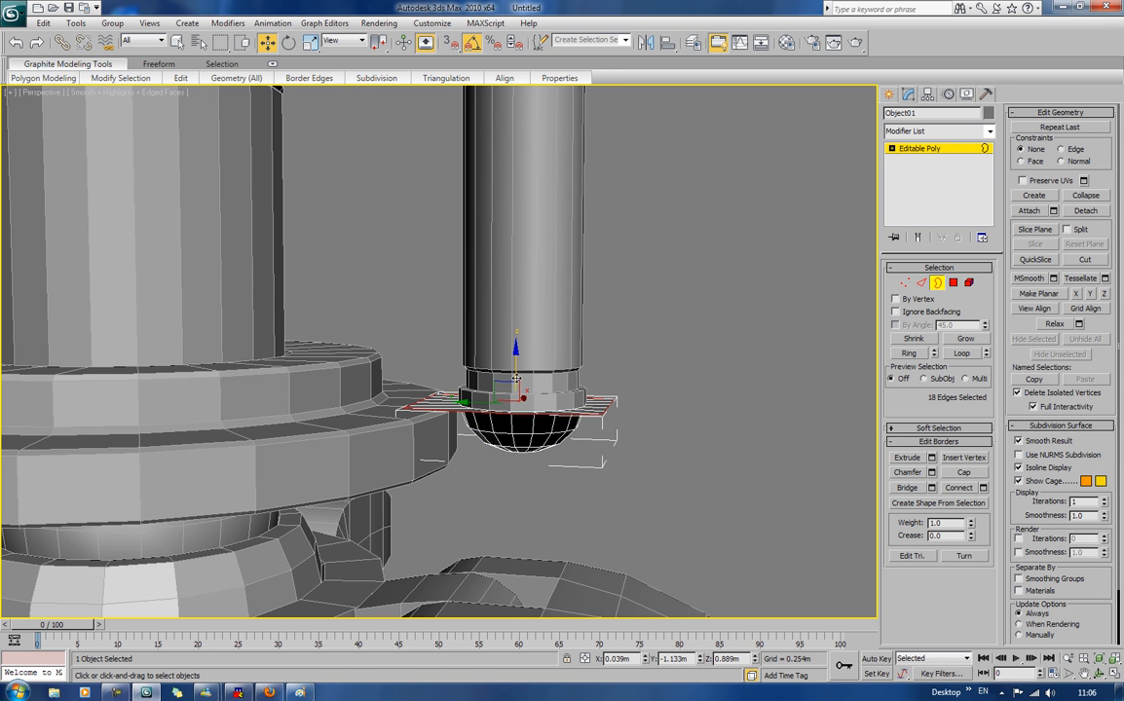
pyautogui.keyDown('shift'); pyautogui.moveTo(515, 377); pyautogui.dragTo(526, 465); pyautogui.keyUp('shift')
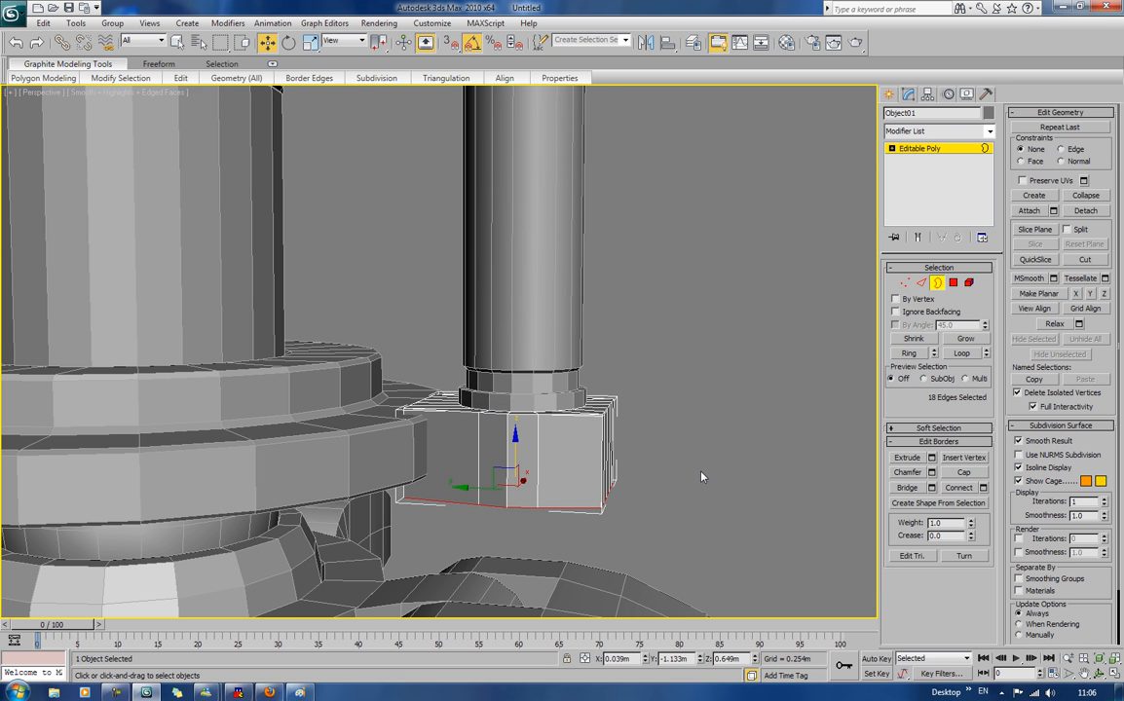
pyautogui.keyDown('alt'); pyautogui.moveTo(631, 423); pyautogui.dragTo(690, 429, button='middle'); pyautogui.keyUp('alt')
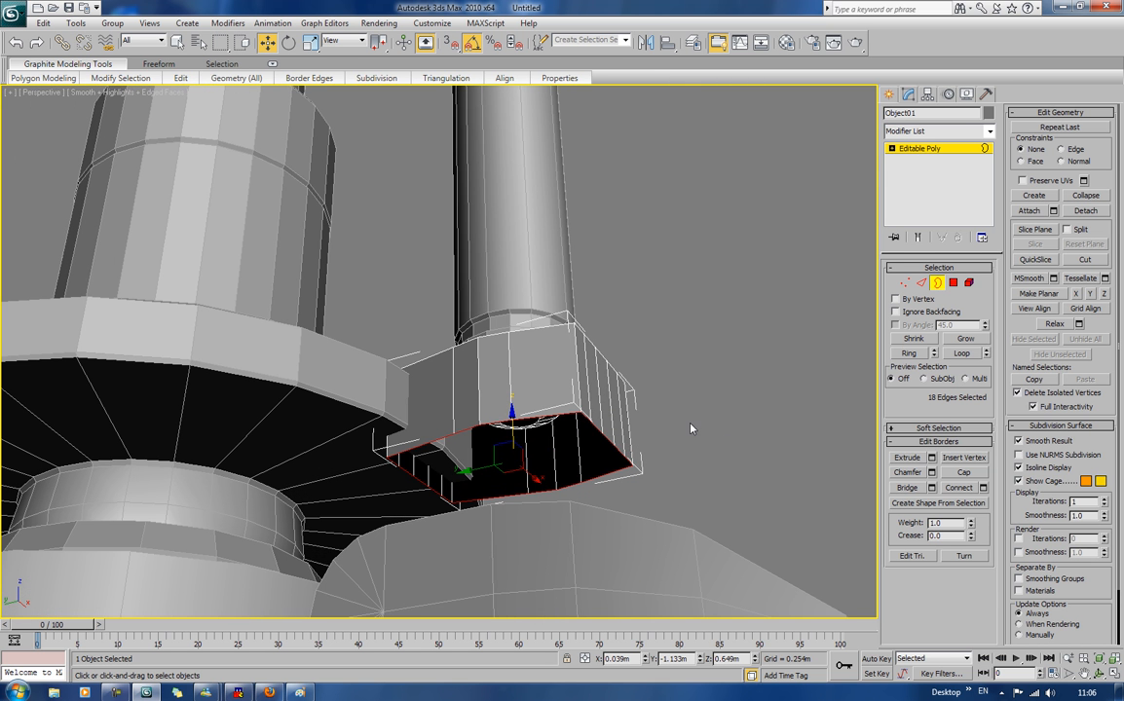
pyautogui.click(962, 473)
# Step: Cut three parallel edges across the block's capped underside, linking opposite vertices on its two long sides
pyautogui.keyDown('alt'); pyautogui.moveTo(648, 363); pyautogui.dragTo(645, 321, button='middle'); pyautogui.keyUp('alt')
pyautogui.press('2')
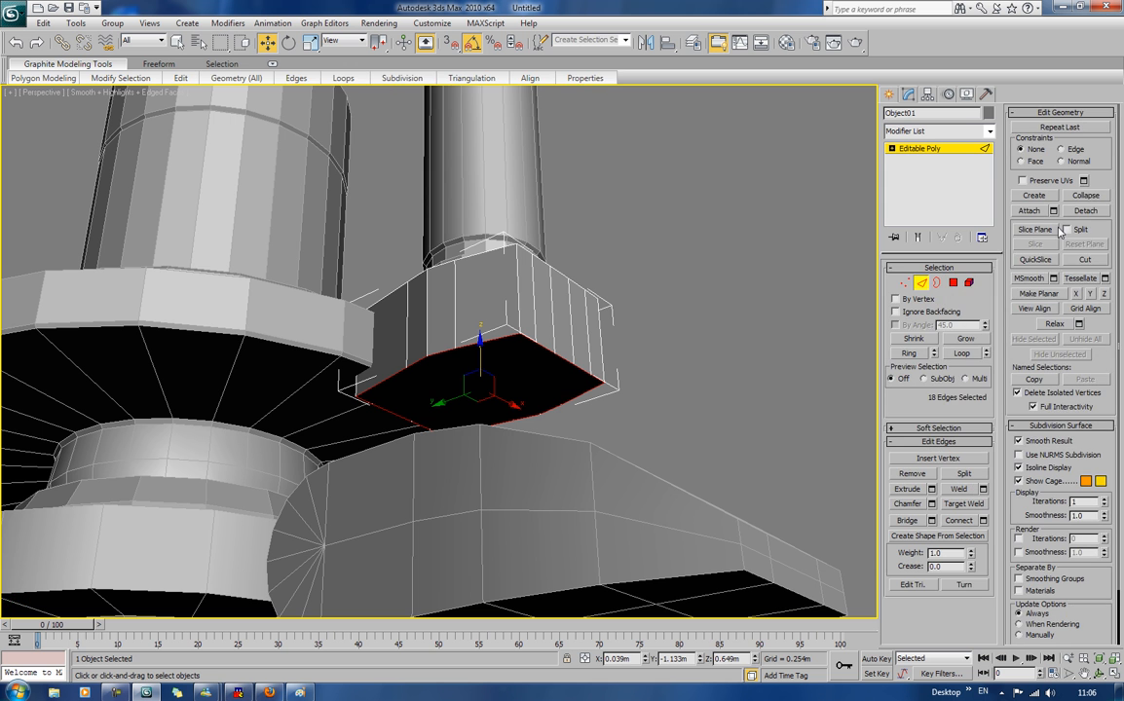
pyautogui.click(1084, 260)
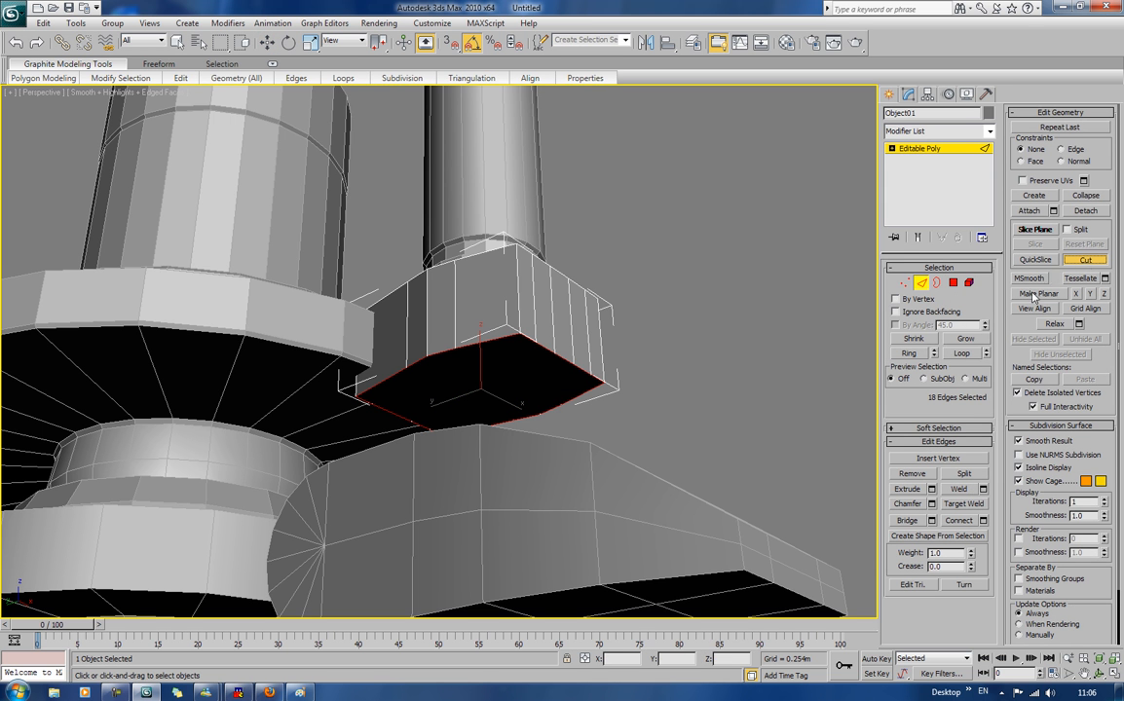
pyautogui.click(563, 404)
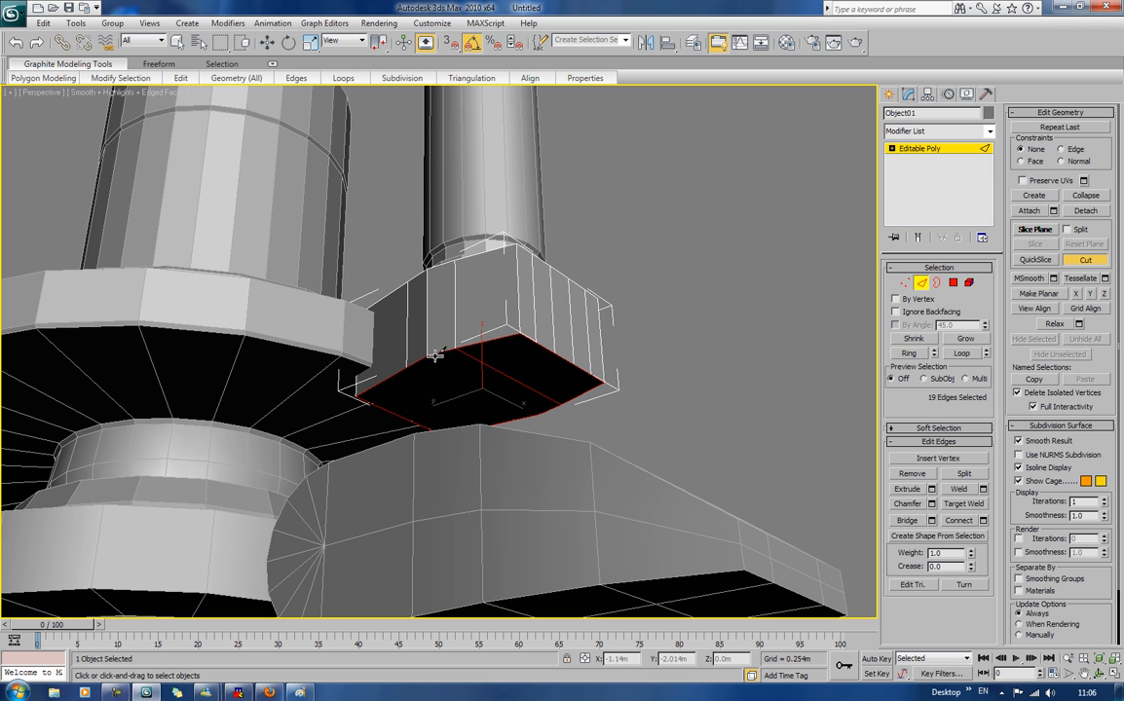
pyautogui.click(431, 359)
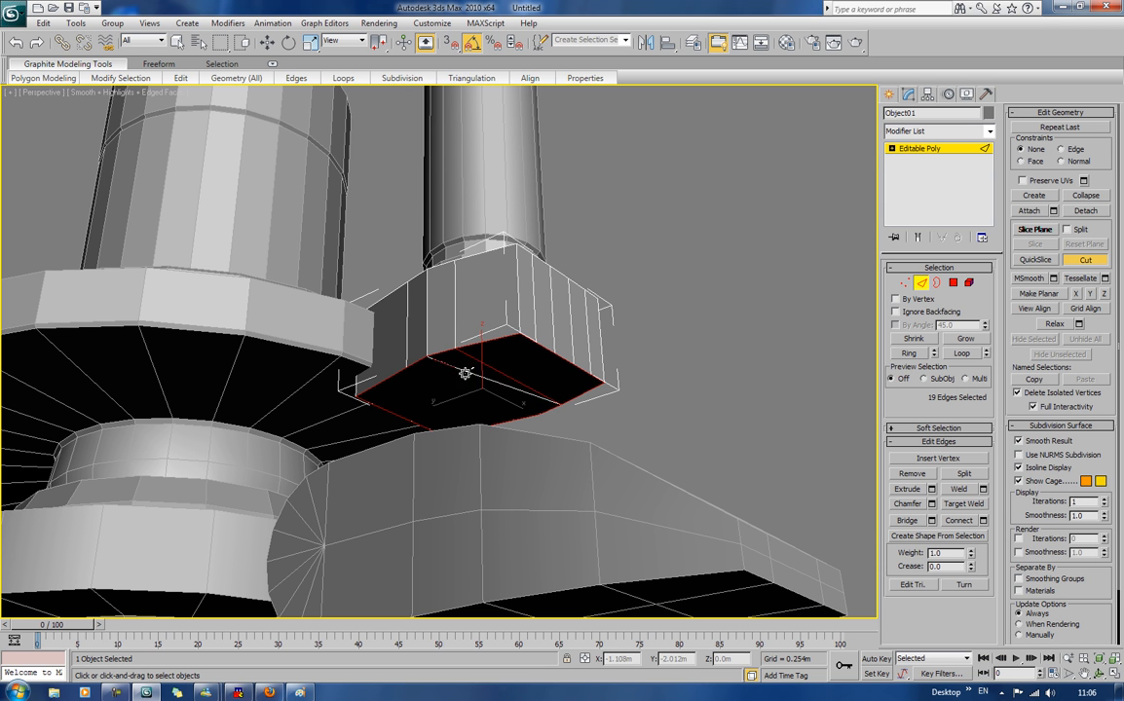
pyautogui.click(543, 414)
pyautogui.click(542, 415)
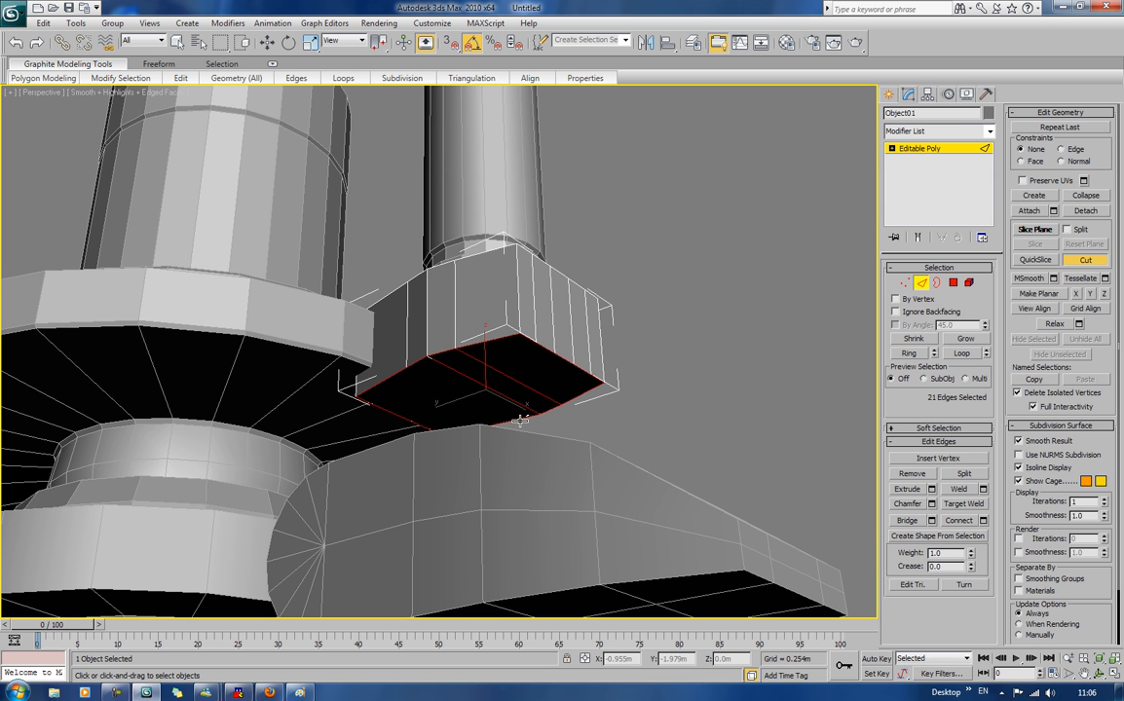
pyautogui.click(407, 370)
pyautogui.rightClick(409, 371)
# Step: Raise the vertices at the outer end of the block's underside so that the bottom slopes upward away from the central disc
pyautogui.scroll(-3, 554, 318)
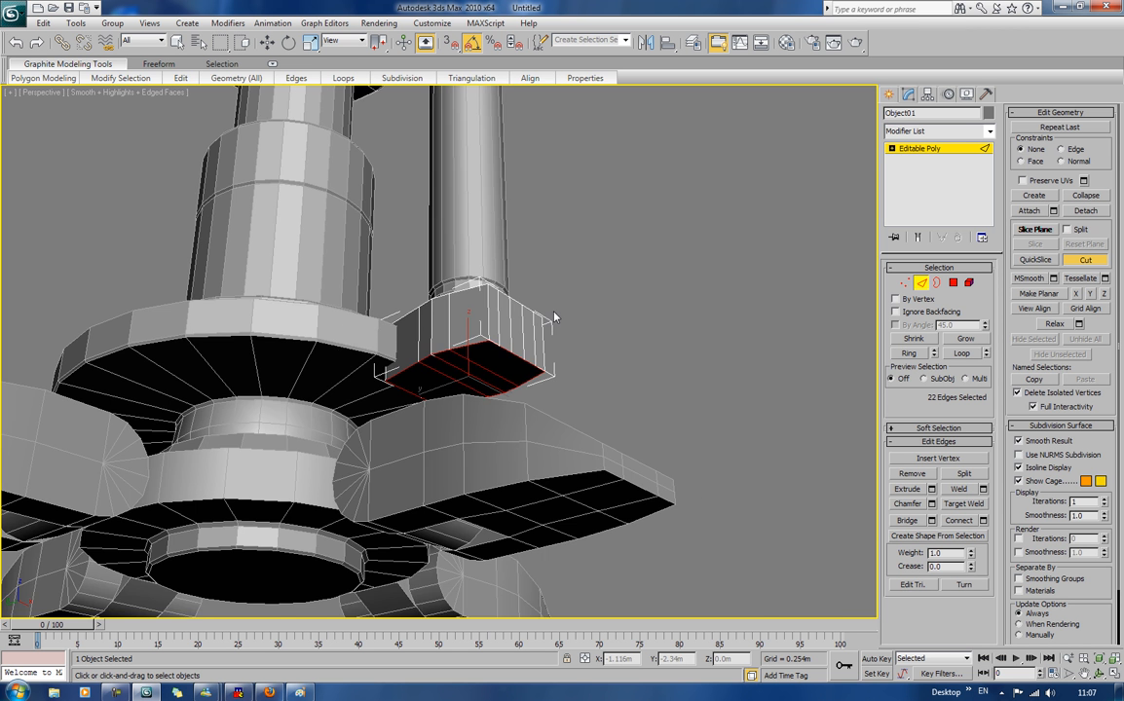
pyautogui.keyDown('alt'); pyautogui.moveTo(554, 318); pyautogui.dragTo(613, 325, button='middle'); pyautogui.keyUp('alt')
pyautogui.scroll(3, 607, 347)
pyautogui.press('1')
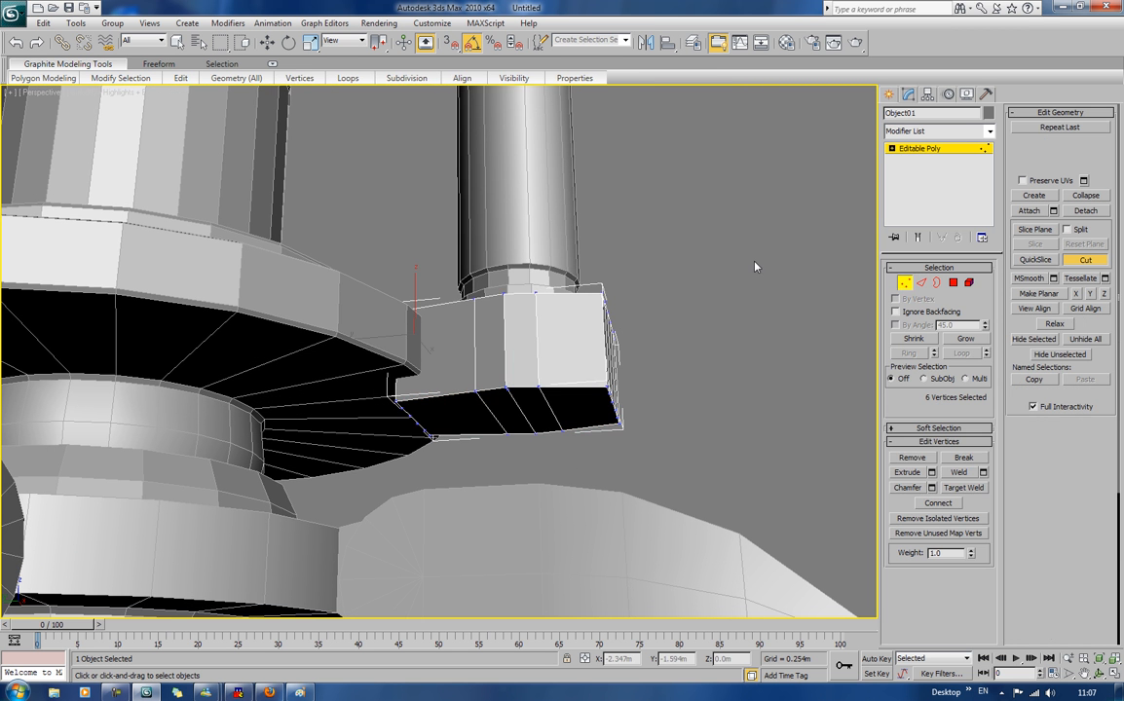
pyautogui.keyDown('alt'); pyautogui.moveTo(753, 261); pyautogui.dragTo(701, 435, button='middle'); pyautogui.keyUp('alt')
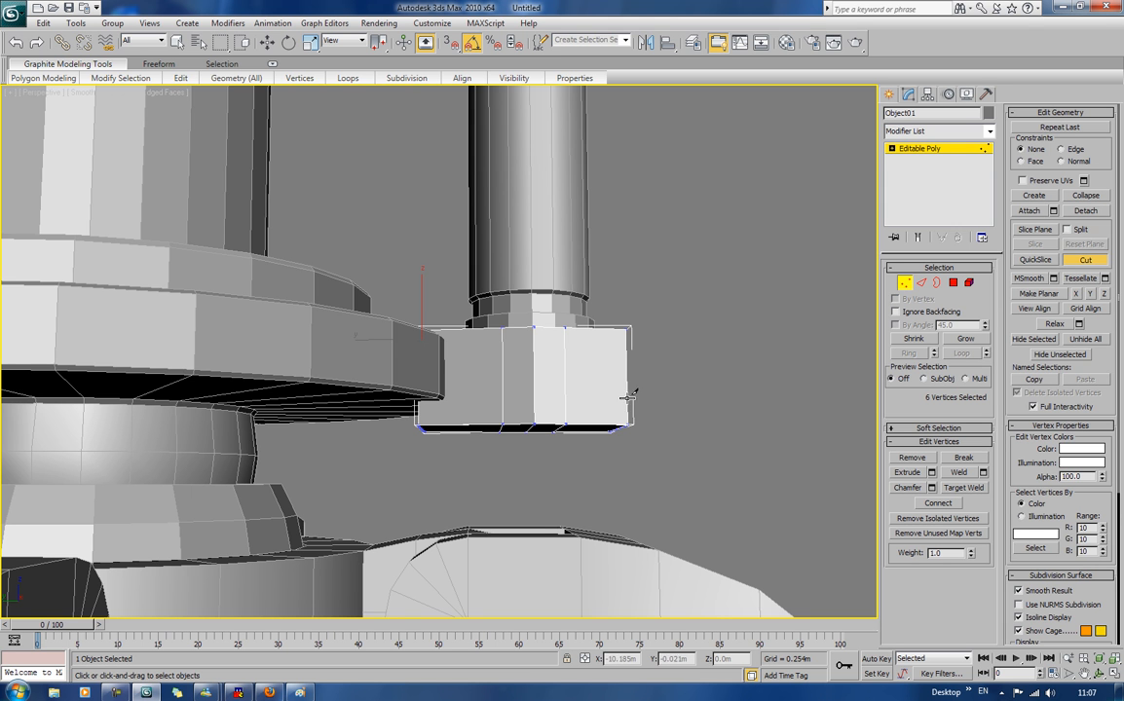
pyautogui.press('w')
pyautogui.moveTo(699, 450); pyautogui.dragTo(617, 356)
pyautogui.moveTo(578, 450); pyautogui.dragTo(561, 382)
pyautogui.click(539, 458)
# Step: Pull the four vertices at the block's outer vertical corners inward toward the rod to bevel both corners
pyautogui.moveTo(539, 459)
pyautogui.keyDown('alt'); pyautogui.mouseDown(button='middle')
pyautogui.moveTo(492, 489)
pyautogui.moveTo(482, 514)
pyautogui.moveTo(451, 526)
pyautogui.moveTo(449, 545)
pyautogui.mouseUp(button='middle'); pyautogui.keyUp('alt')
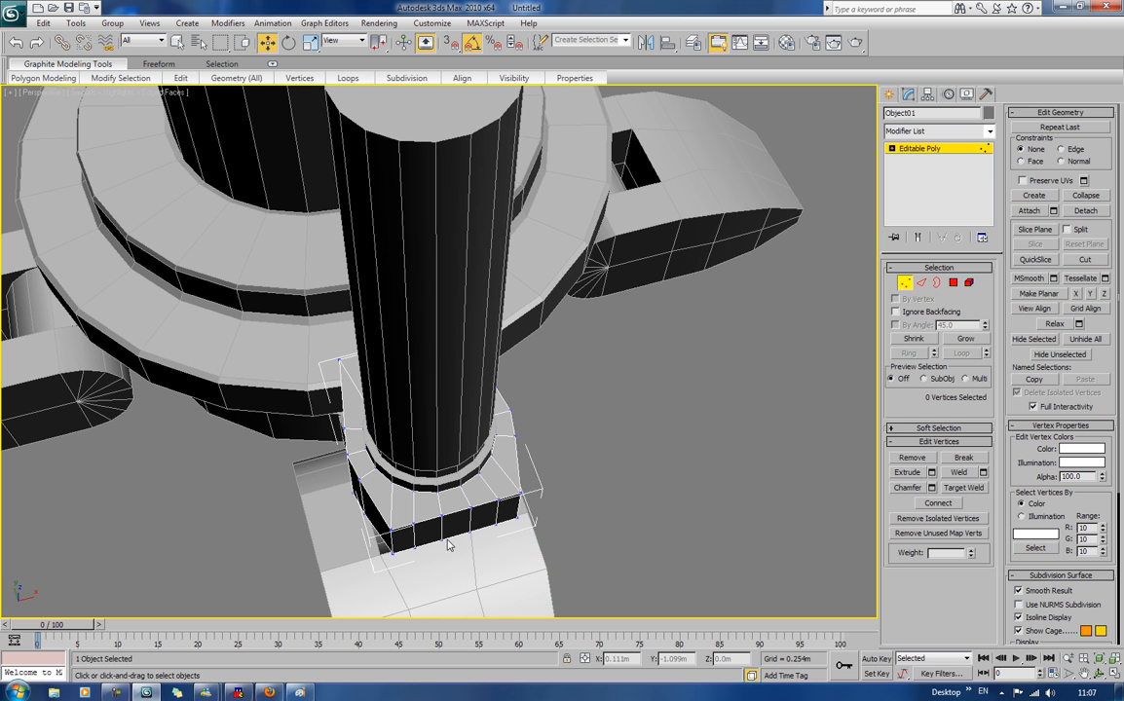
pyautogui.moveTo(399, 571); pyautogui.dragTo(380, 509)
pyautogui.keyDown('ctrl'); pyautogui.moveTo(518, 527); pyautogui.dragTo(525, 478); pyautogui.keyUp('ctrl')
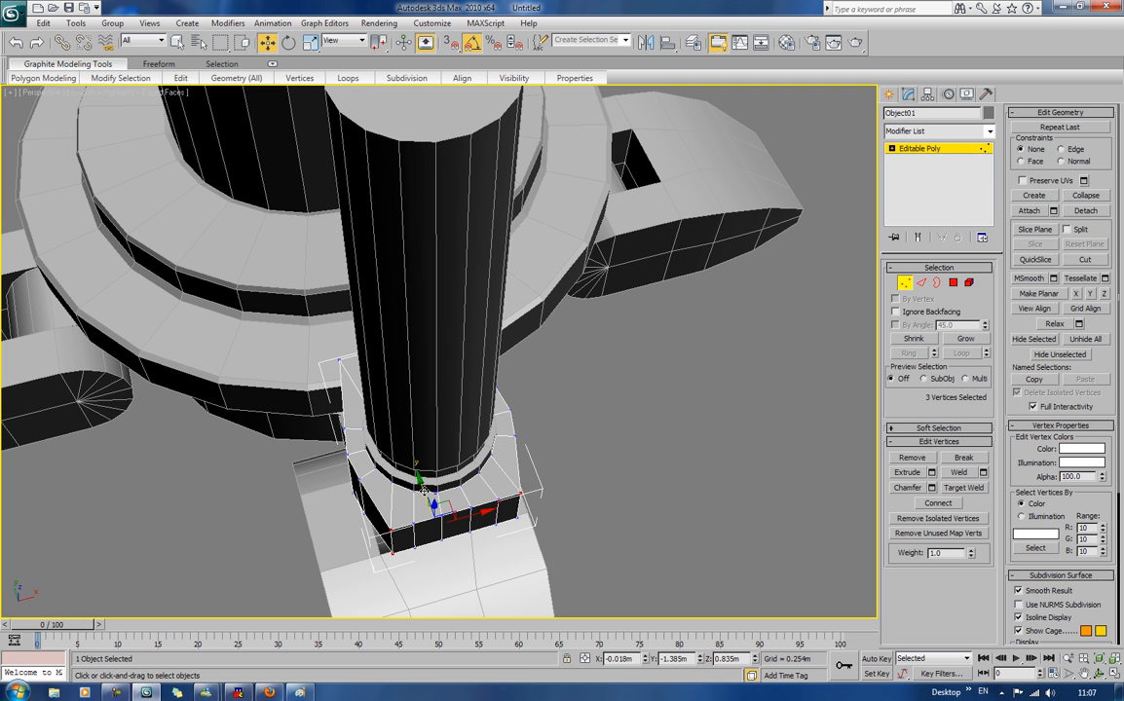
pyautogui.moveTo(424, 491); pyautogui.dragTo(397, 422)
pyautogui.hotkey('ctrl', 'z')
pyautogui.keyDown('ctrl'); pyautogui.click(516, 514); pyautogui.keyUp('ctrl')
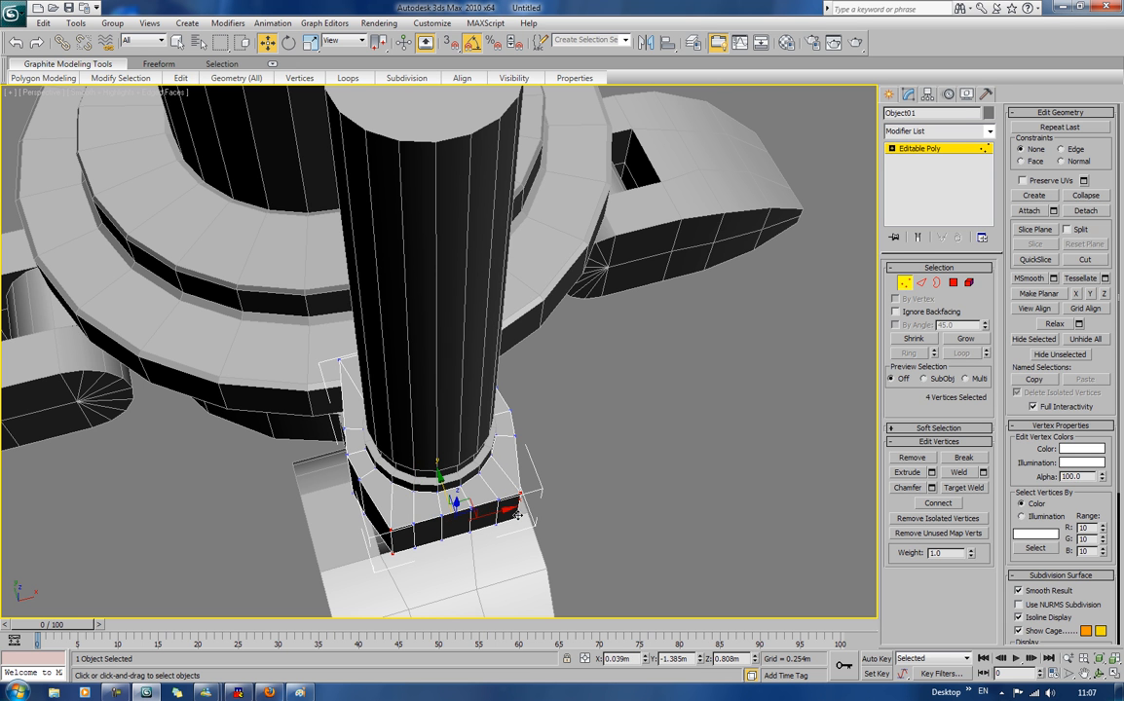
pyautogui.moveTo(441, 479); pyautogui.dragTo(439, 475)
pyautogui.click(572, 455)
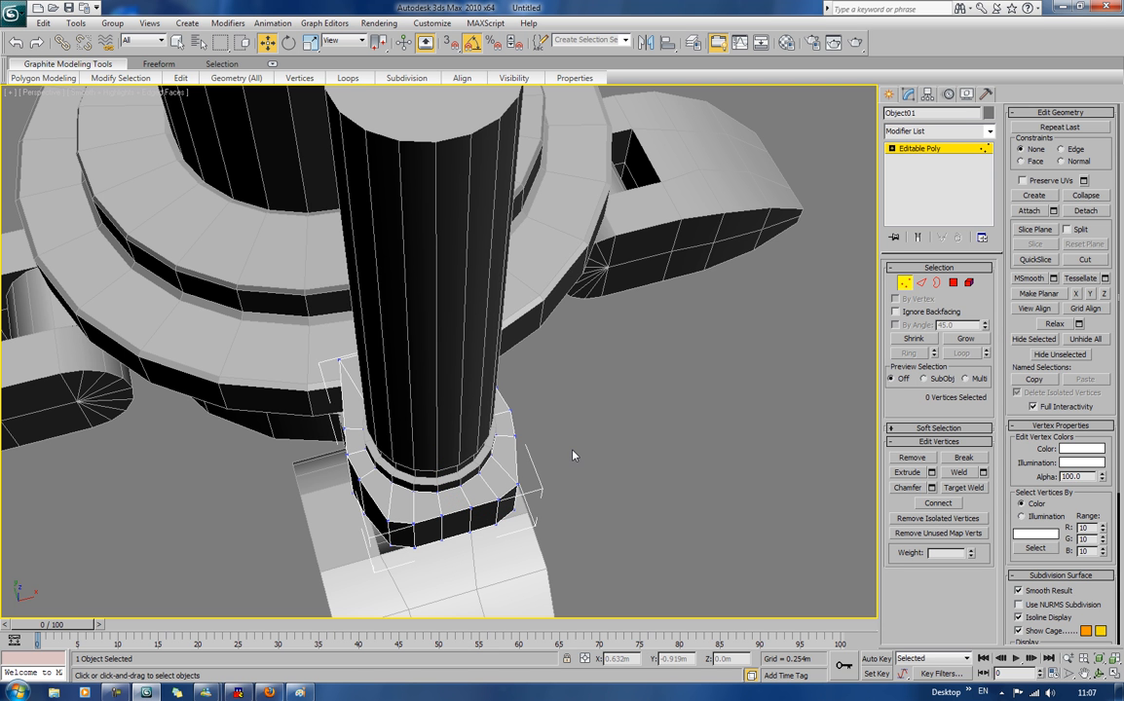
# Step: Leave vertex editing, select the rod together with its base block, and move them slightly upward
pyautogui.keyDown('alt'); pyautogui.moveTo(558, 388); pyautogui.dragTo(673, 363, button='middle'); pyautogui.keyUp('alt')
pyautogui.scroll(-3, 672, 362)
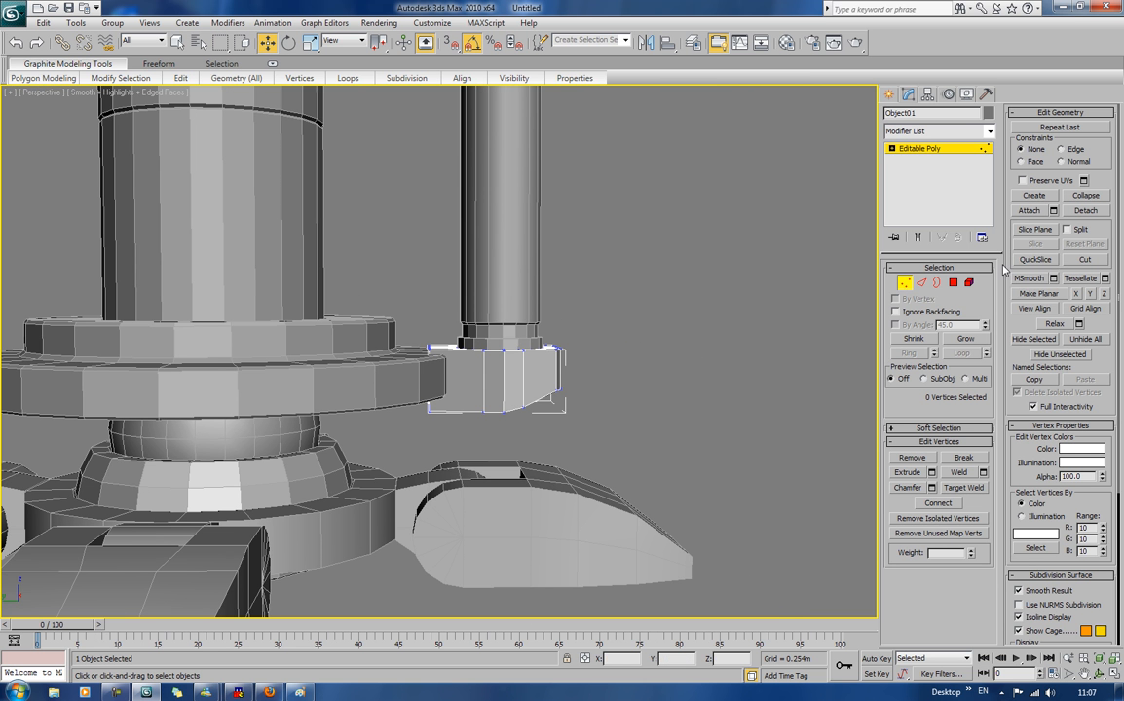
pyautogui.click(908, 285)
pyautogui.click(652, 413)
pyautogui.moveTo(667, 421); pyautogui.dragTo(496, 244)
pyautogui.click(653, 308)
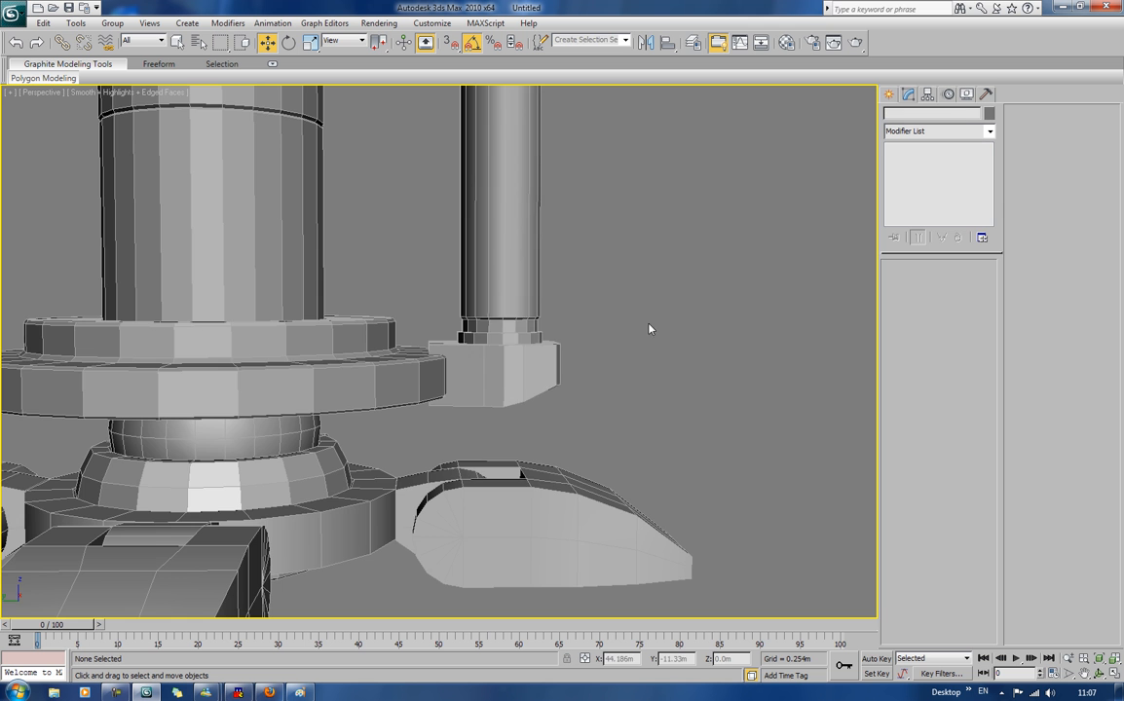
# Step: Connect the ring of vertical edges around the base block with one new horizontal edge loop
pyautogui.moveTo(649, 328)
pyautogui.keyDown('alt'); pyautogui.mouseDown(button='middle')
pyautogui.moveTo(659, 308)
pyautogui.moveTo(651, 344)
pyautogui.mouseUp(button='middle'); pyautogui.keyUp('alt')
pyautogui.scroll(6, 654, 339)
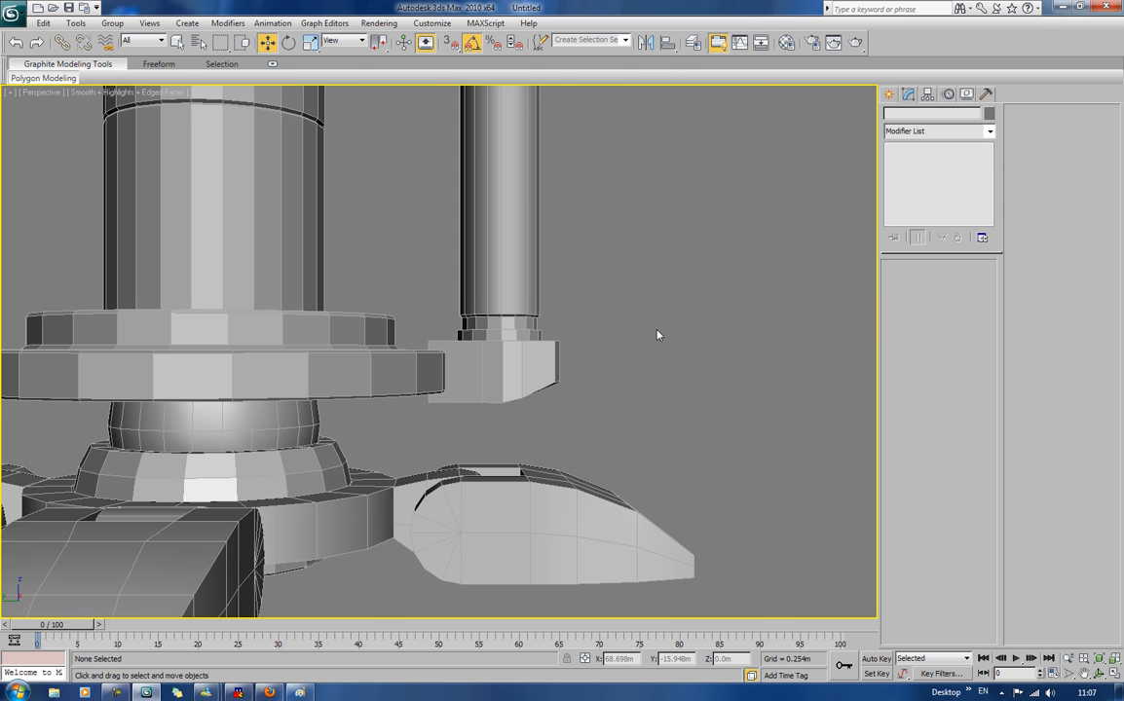
pyautogui.click(565, 382)
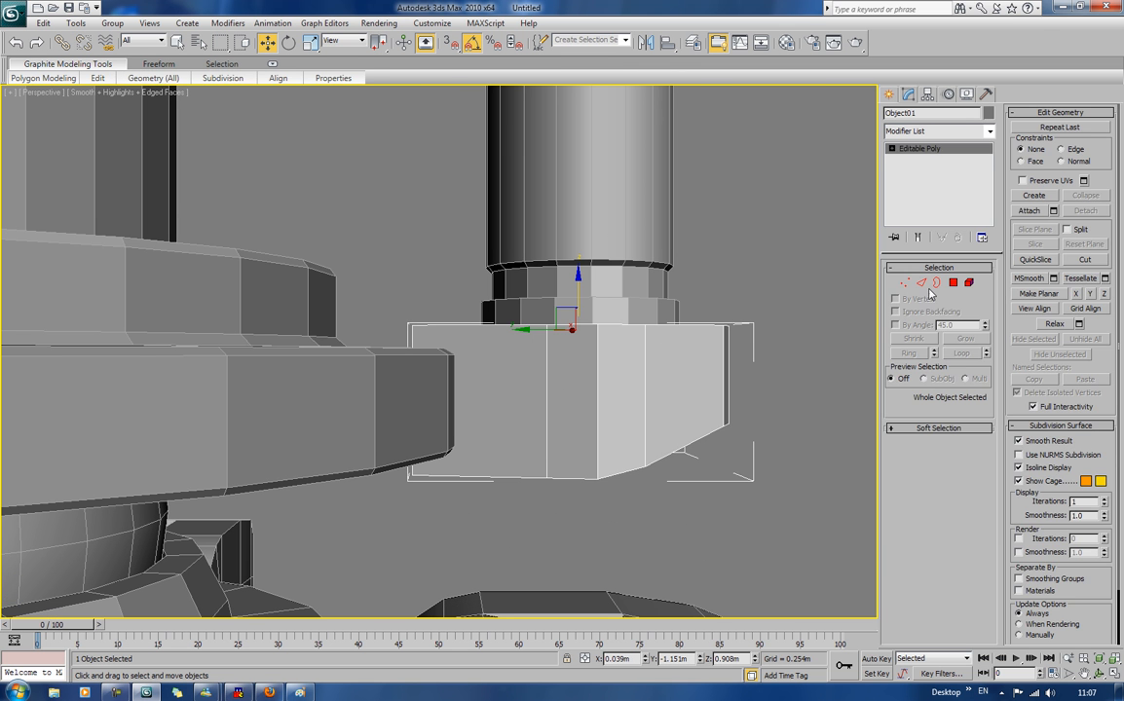
pyautogui.press('2')
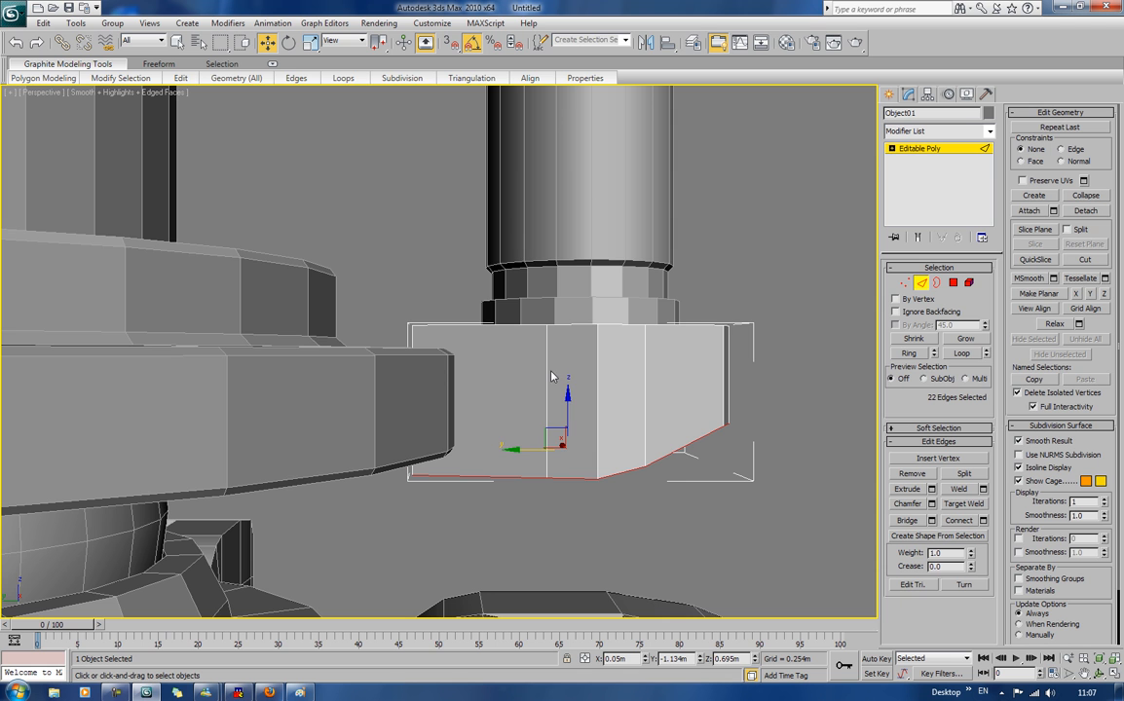
pyautogui.click(548, 377)
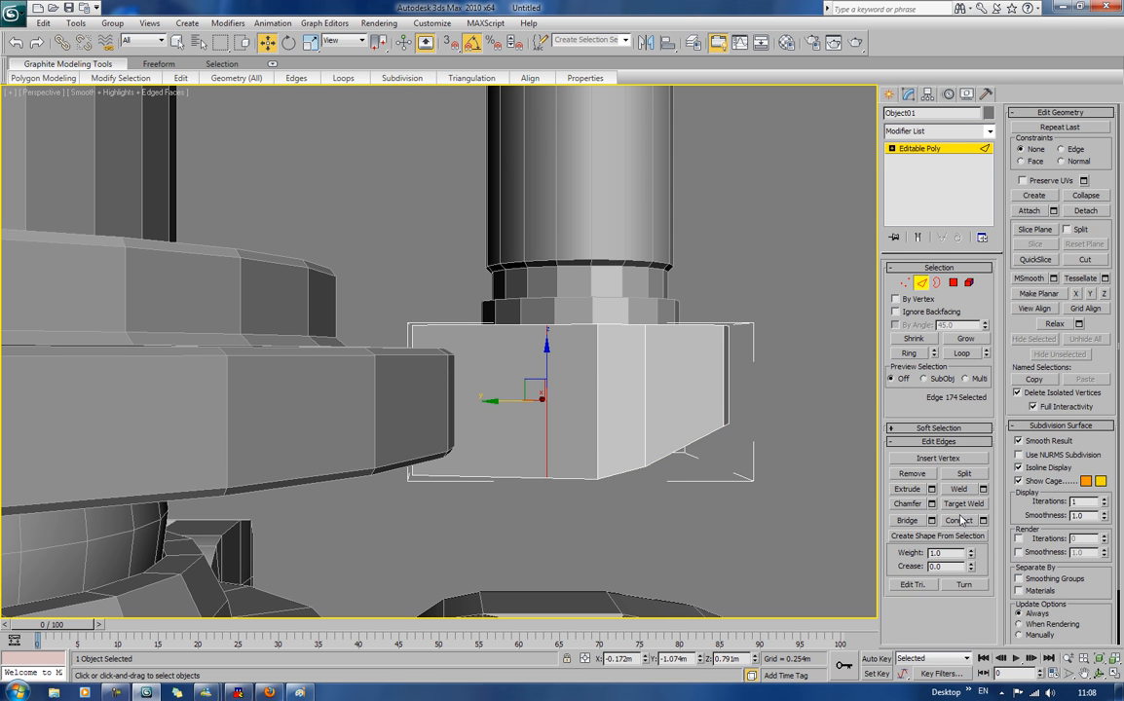
pyautogui.click(911, 353)
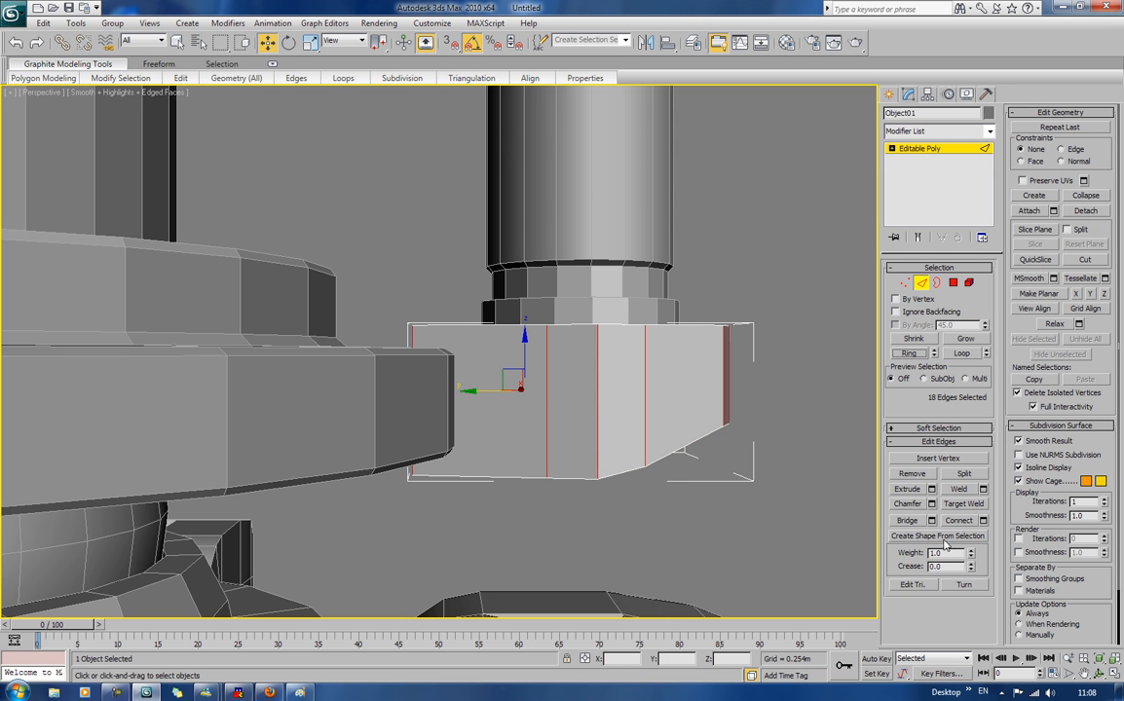
pyautogui.click(959, 521)
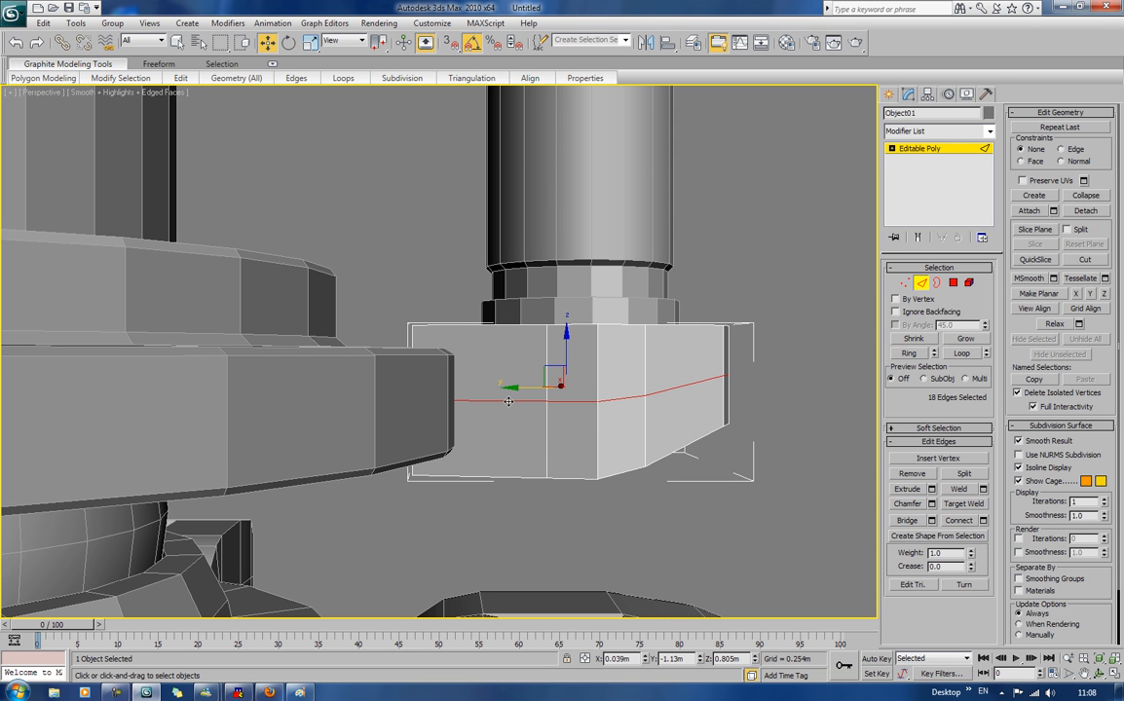
# Step: Chamfer the block's middle edge loop wide enough to leave one loop near the upper rim and one near the lower rim
pyautogui.moveTo(507, 386); pyautogui.dragTo(508, 384)
pyautogui.click(907, 505)
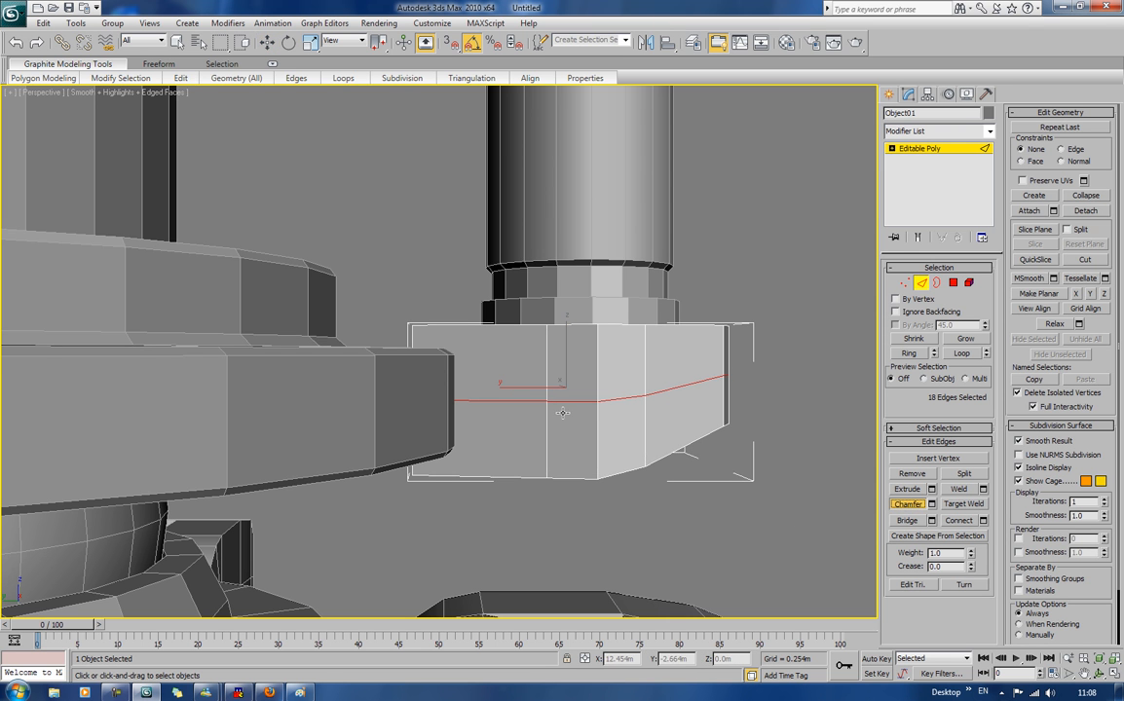
pyautogui.moveTo(514, 389)
pyautogui.mouseDown()
pyautogui.moveTo(535, 392)
pyautogui.moveTo(533, 381)
pyautogui.mouseUp()
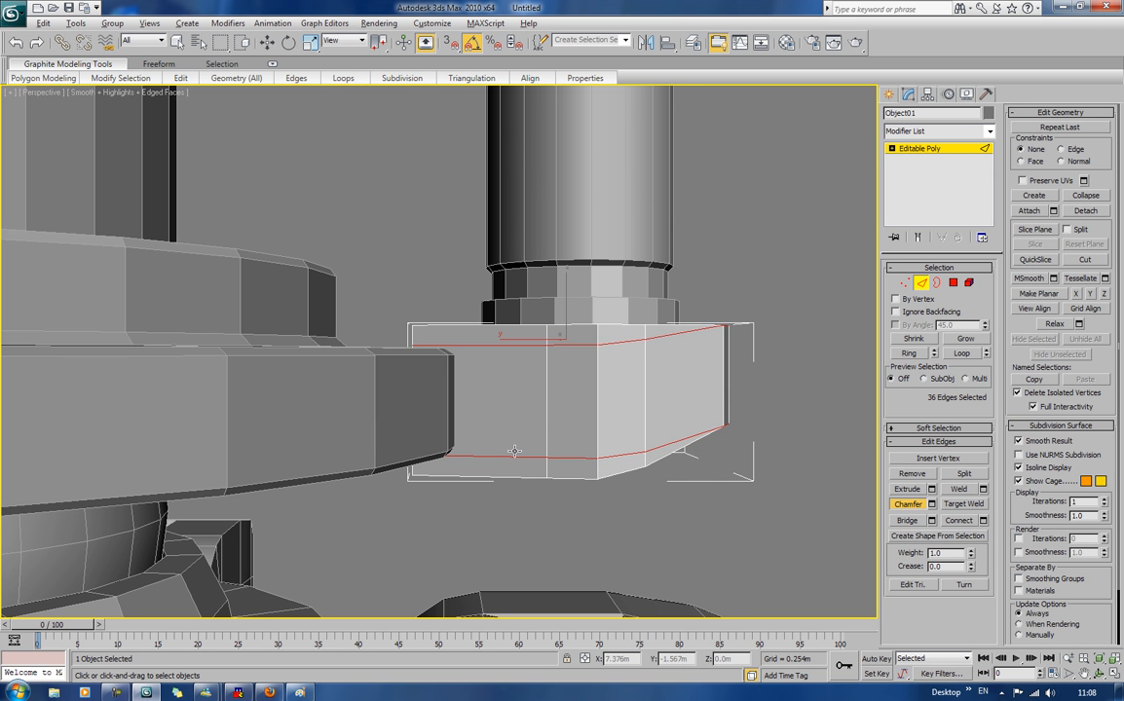
# Step: Extrude the five upper and five lower narrow polygons on the block's inner side toward the central disc
pyautogui.keyDown('alt'); pyautogui.moveTo(515, 452); pyautogui.dragTo(539, 437, button='middle'); pyautogui.keyUp('alt')
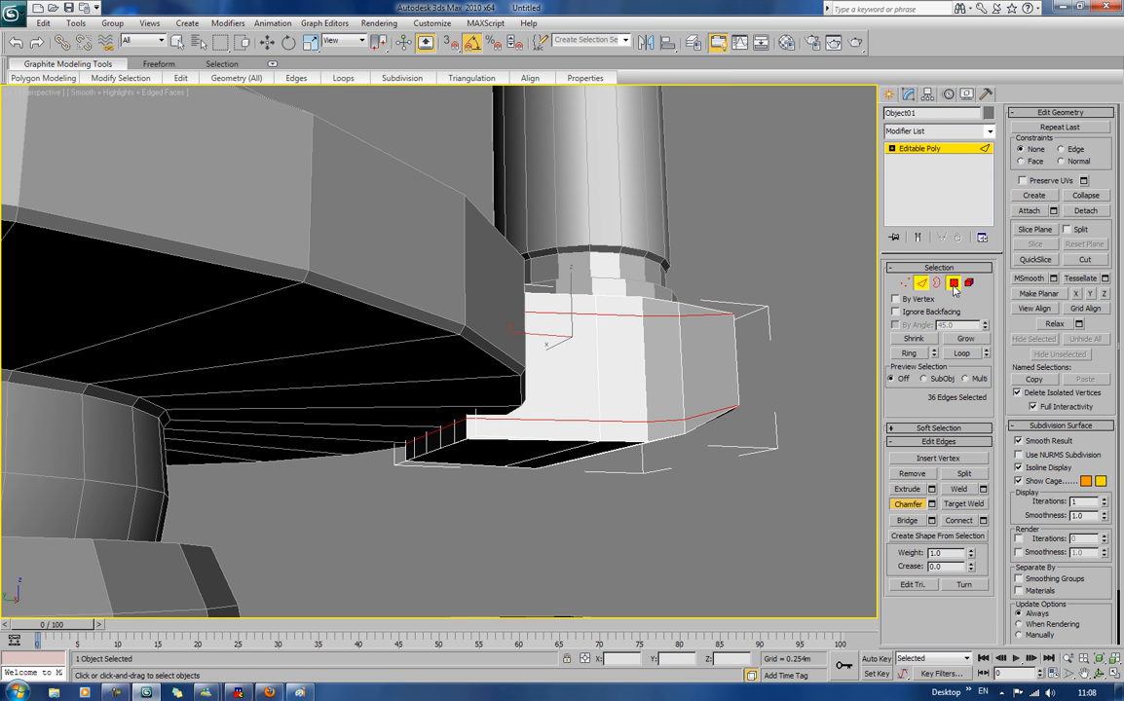
pyautogui.press('4')
pyautogui.click(410, 448)
pyautogui.keyDown('ctrl'); pyautogui.click(420, 444); pyautogui.keyUp('ctrl')
pyautogui.keyDown('ctrl'); pyautogui.click(433, 438); pyautogui.keyUp('ctrl')
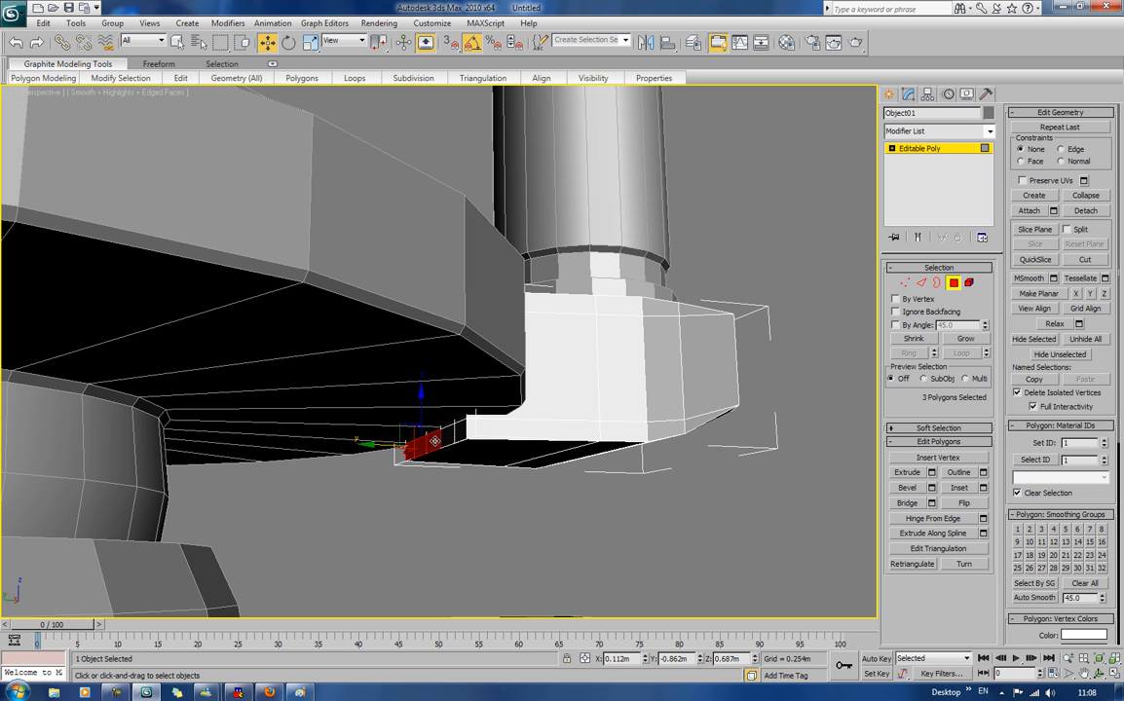
pyautogui.keyDown('ctrl'); pyautogui.click(459, 428); pyautogui.keyUp('ctrl')
pyautogui.keyDown('ctrl'); pyautogui.click(447, 433); pyautogui.keyUp('ctrl')
pyautogui.keyDown('alt'); pyautogui.moveTo(468, 387); pyautogui.dragTo(510, 405, button='middle'); pyautogui.keyUp('alt')
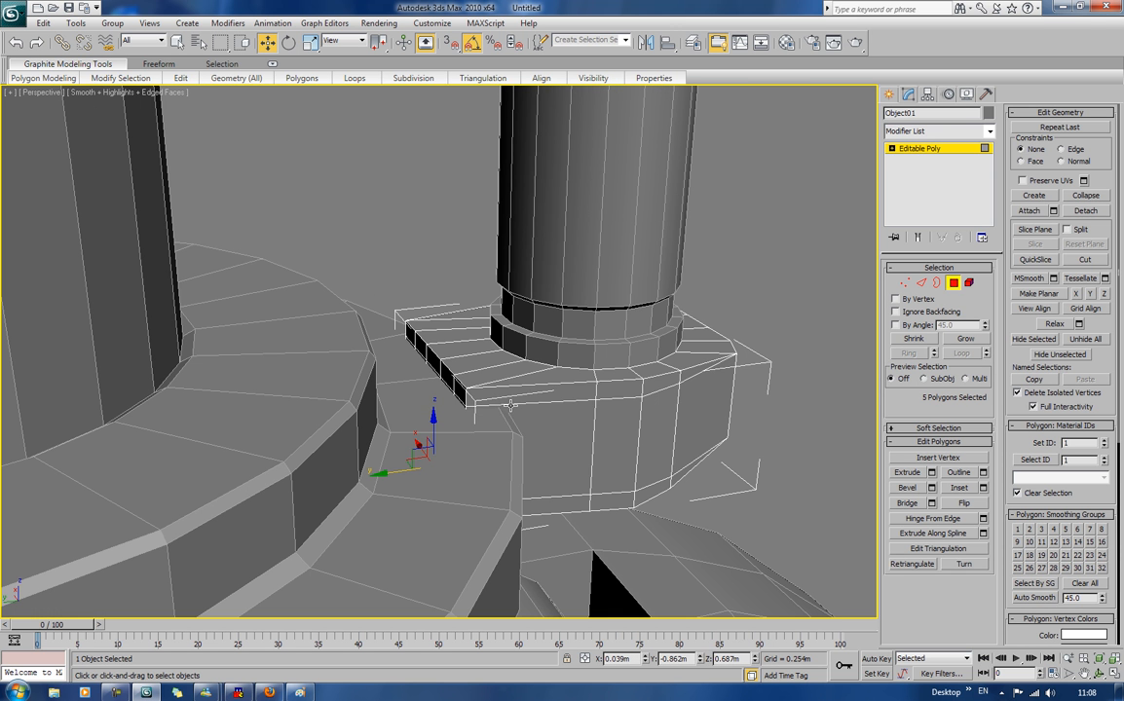
pyautogui.keyDown('ctrl'); pyautogui.click(453, 385); pyautogui.keyUp('ctrl')
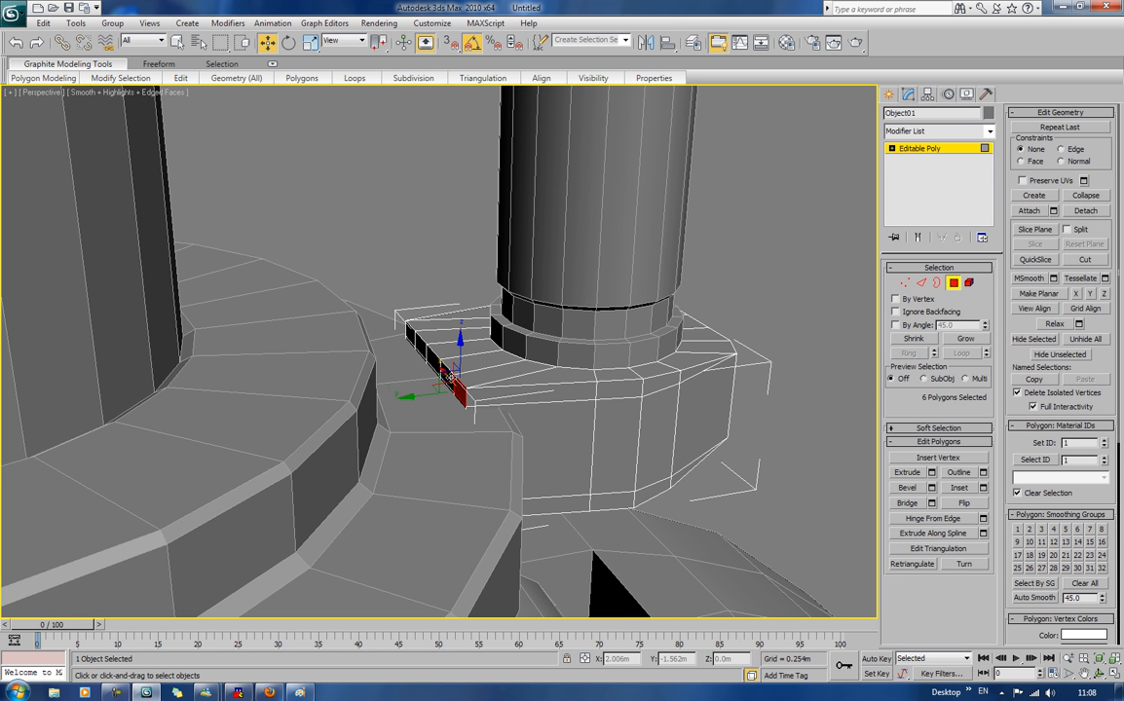
pyautogui.keyDown('ctrl'); pyautogui.click(435, 346); pyautogui.keyUp('ctrl')
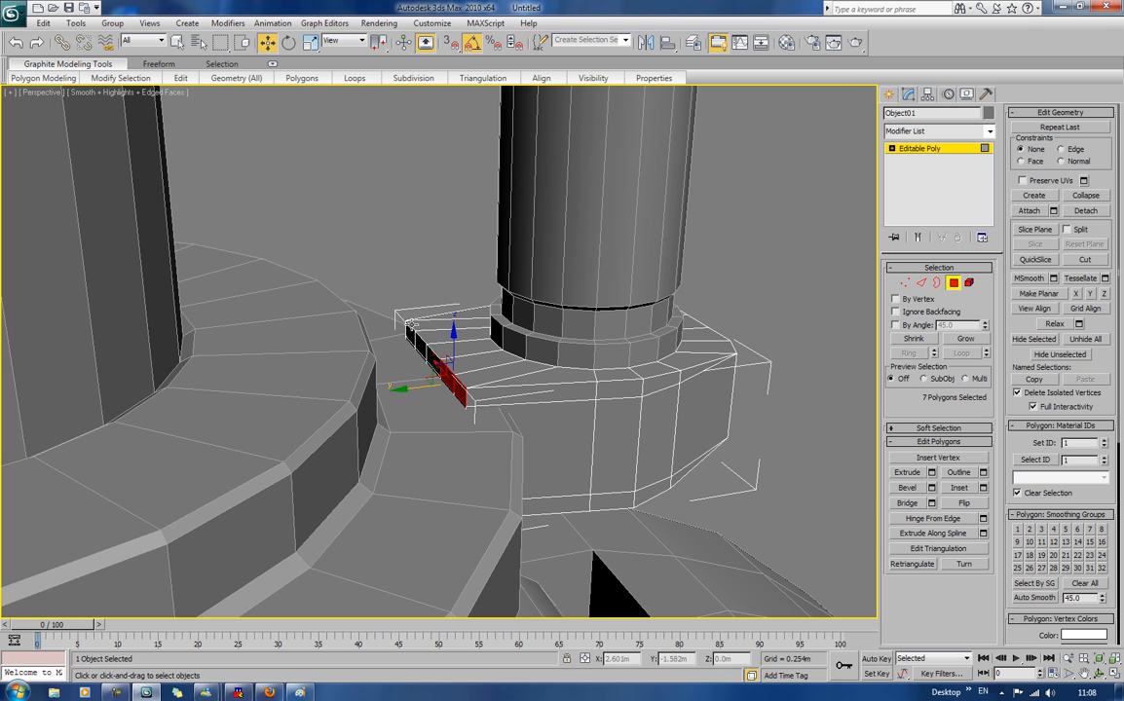
pyautogui.keyDown('ctrl'); pyautogui.click(410, 330); pyautogui.keyUp('ctrl')
pyautogui.keyDown('ctrl'); pyautogui.click(420, 341); pyautogui.keyUp('ctrl')
pyautogui.keyDown('ctrl'); pyautogui.click(434, 359); pyautogui.keyUp('ctrl')
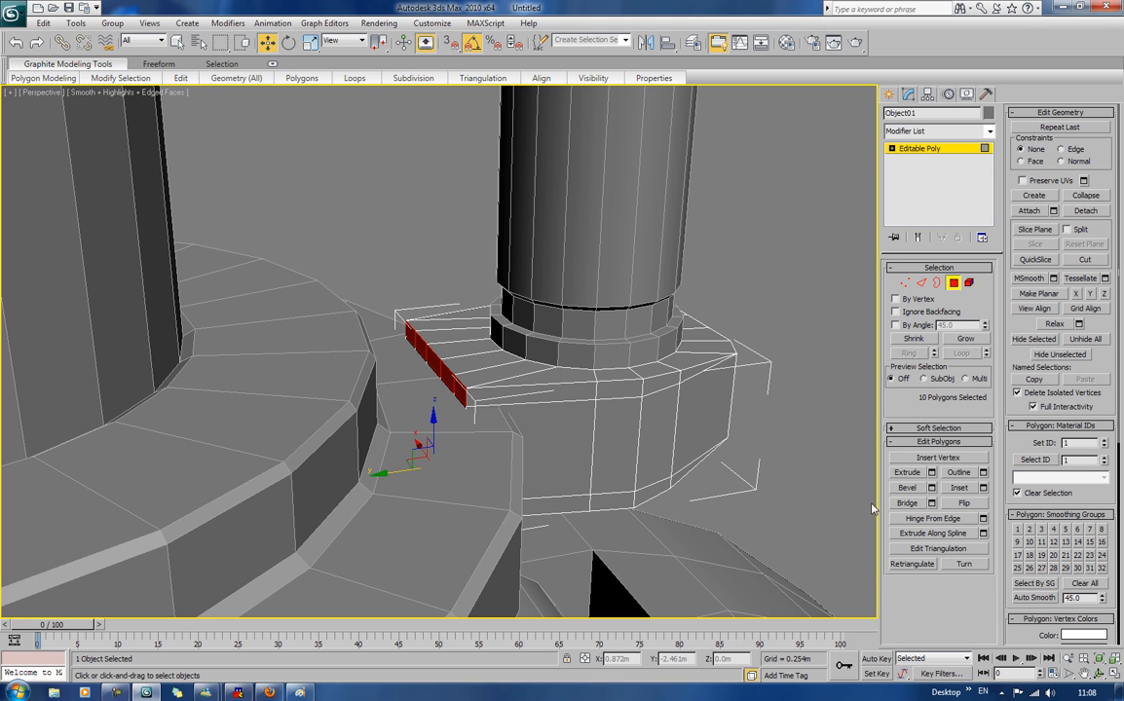
pyautogui.click(920, 474)
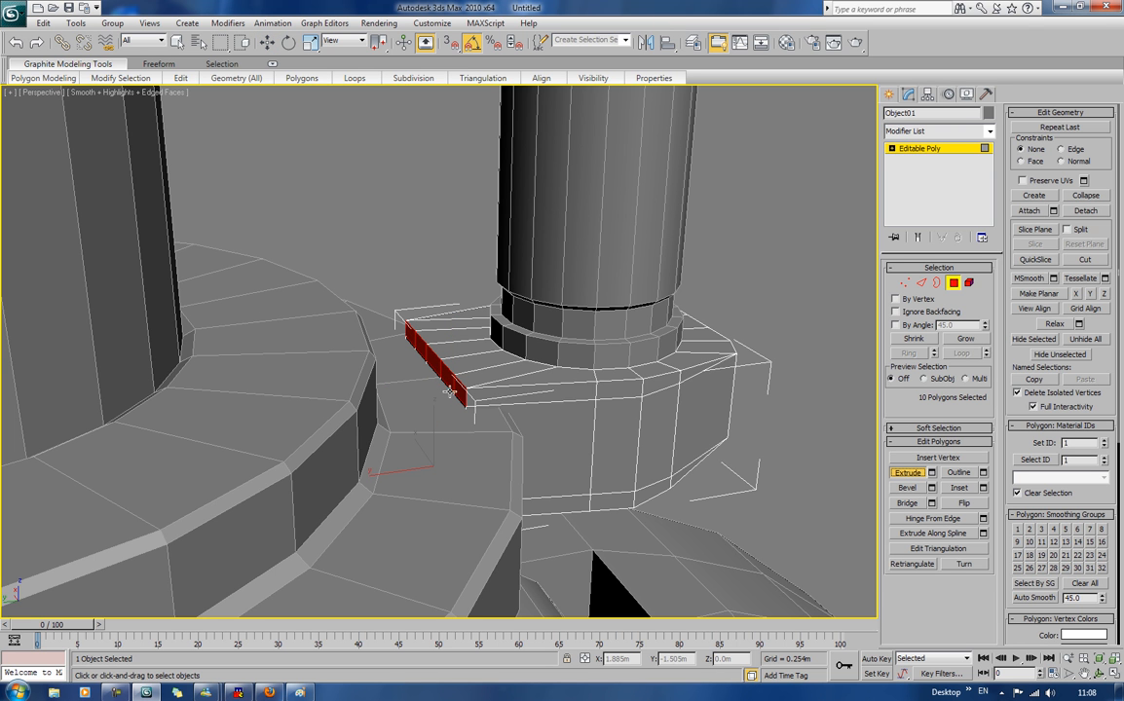
pyautogui.moveTo(457, 391); pyautogui.dragTo(463, 379)
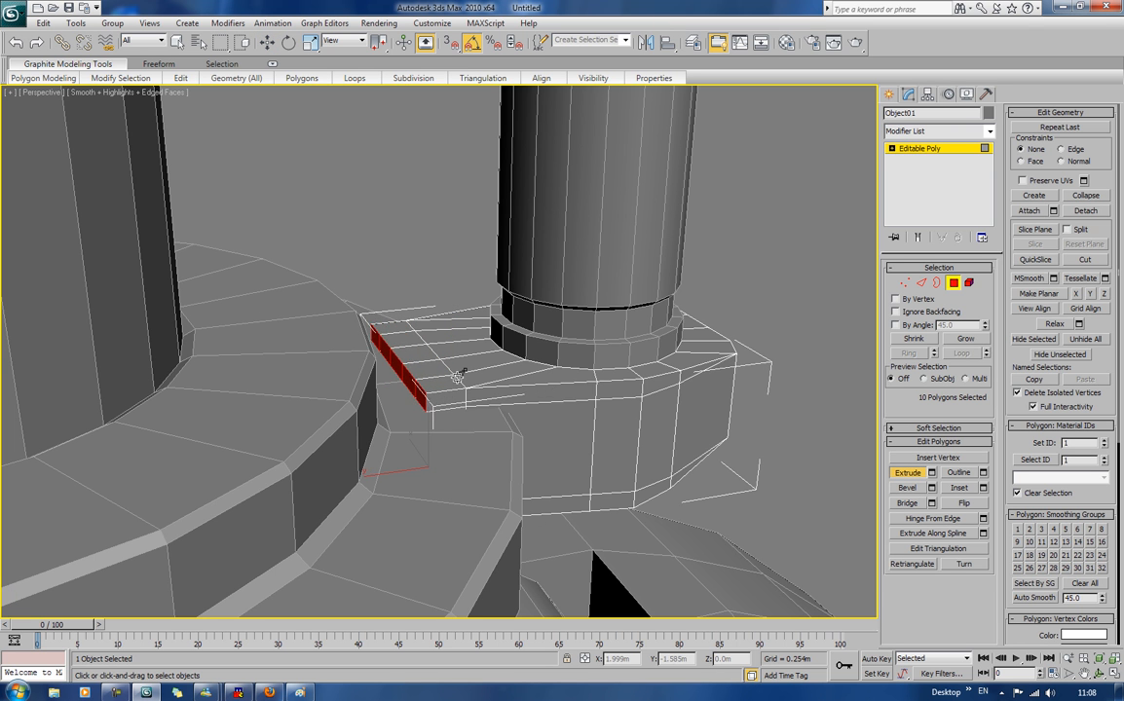
# Step: Scale the ten extruded inner polygons of the base block slightly narrower along X, leave polygon editing and deselect the block
pyautogui.click(310, 42)
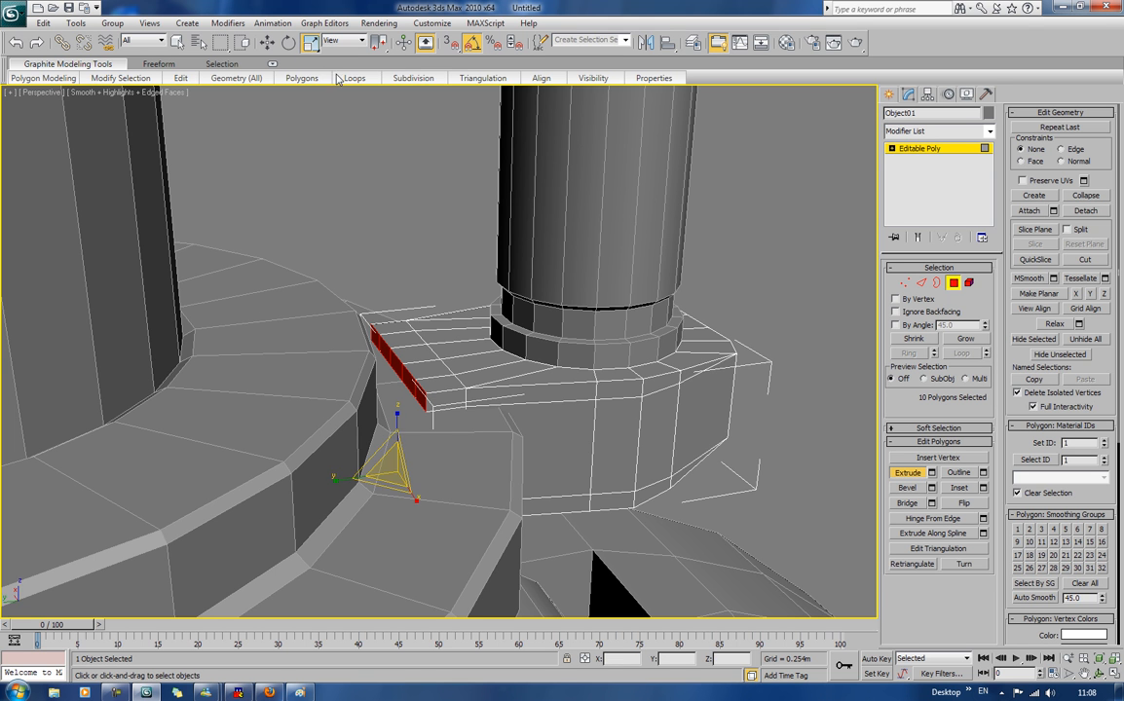
pyautogui.moveTo(414, 498); pyautogui.dragTo(407, 494)
pyautogui.click(475, 210)
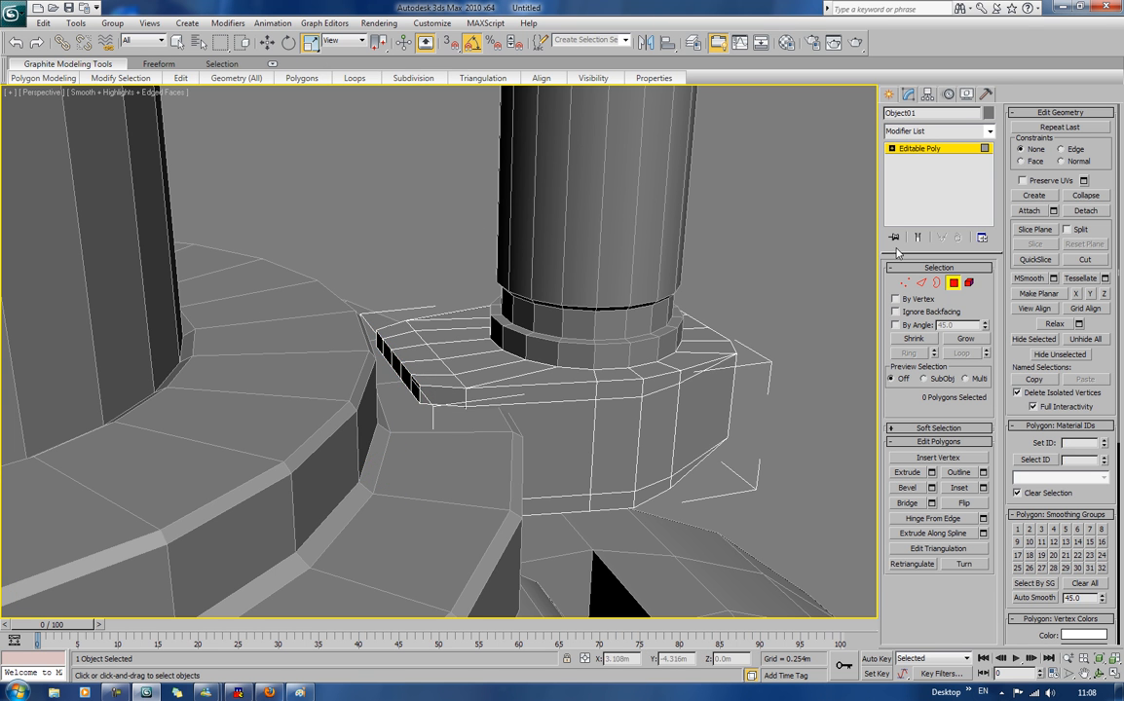
pyautogui.click(954, 285)
pyautogui.click(816, 211)
# Step: Select the rod standing on the base block and pick its top cap polygon
pyautogui.scroll(-3, 812, 211)
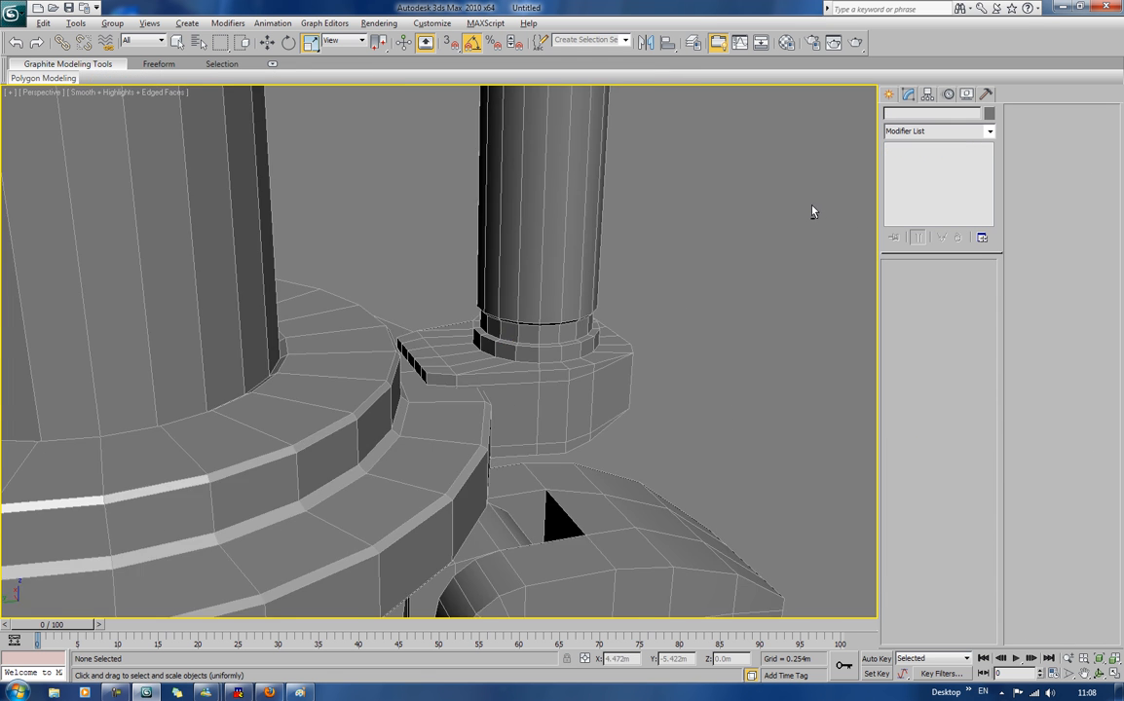
pyautogui.keyDown('alt'); pyautogui.moveTo(811, 211); pyautogui.dragTo(789, 208, button='middle'); pyautogui.keyUp('alt')
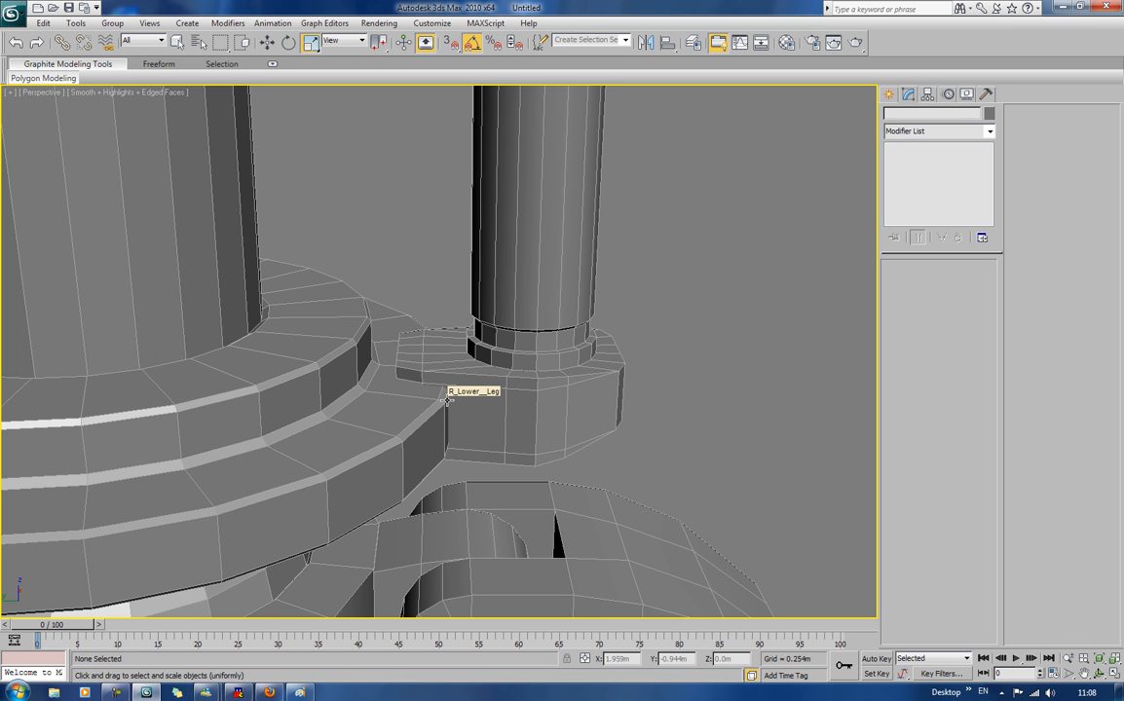
pyautogui.scroll(-8, 426, 371)
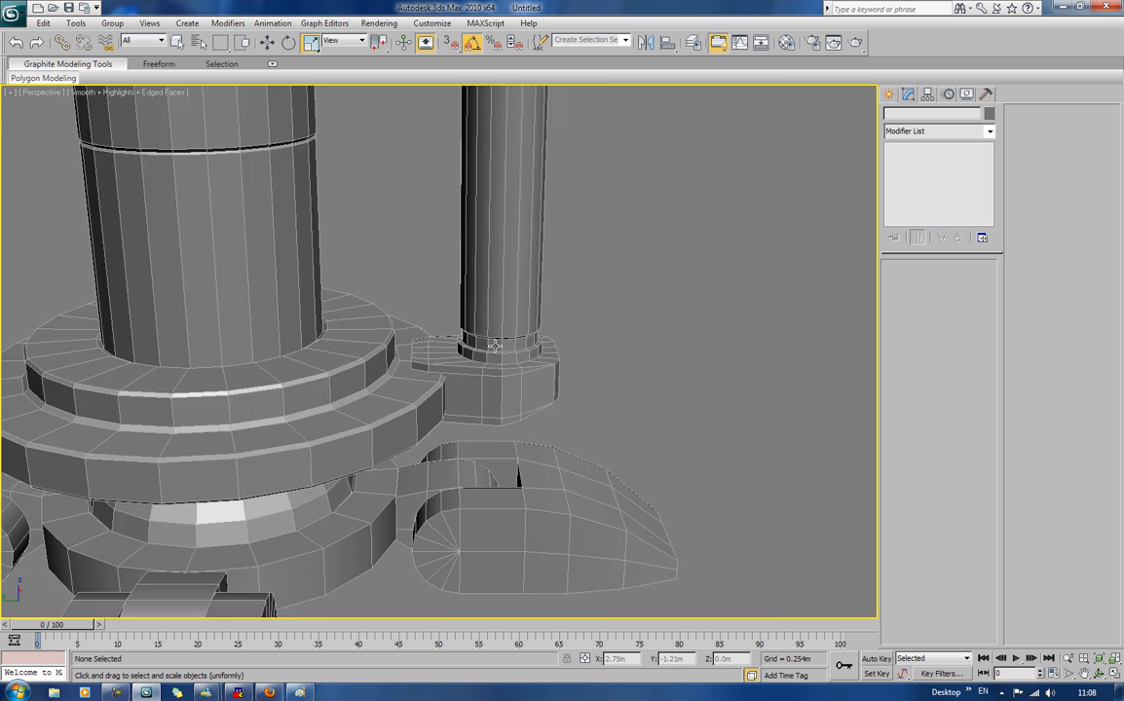
pyautogui.keyDown('alt'); pyautogui.moveTo(747, 151); pyautogui.dragTo(649, 331, button='middle'); pyautogui.keyUp('alt')
pyautogui.scroll(3, 592, 338)
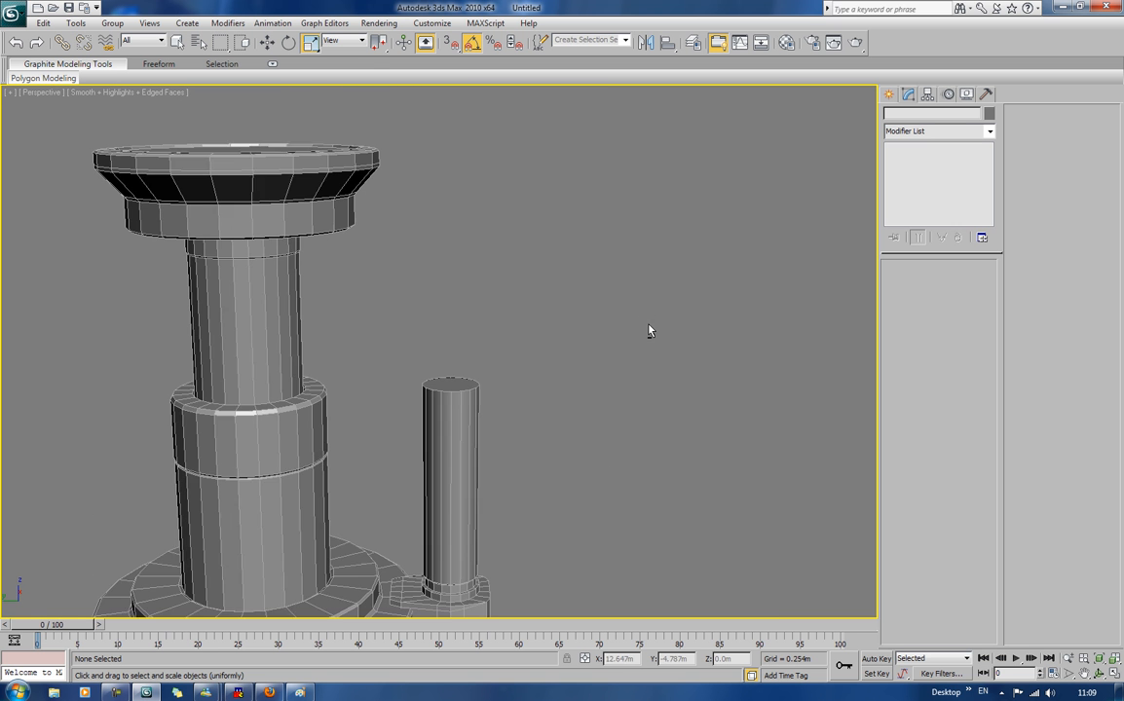
pyautogui.click(466, 398)
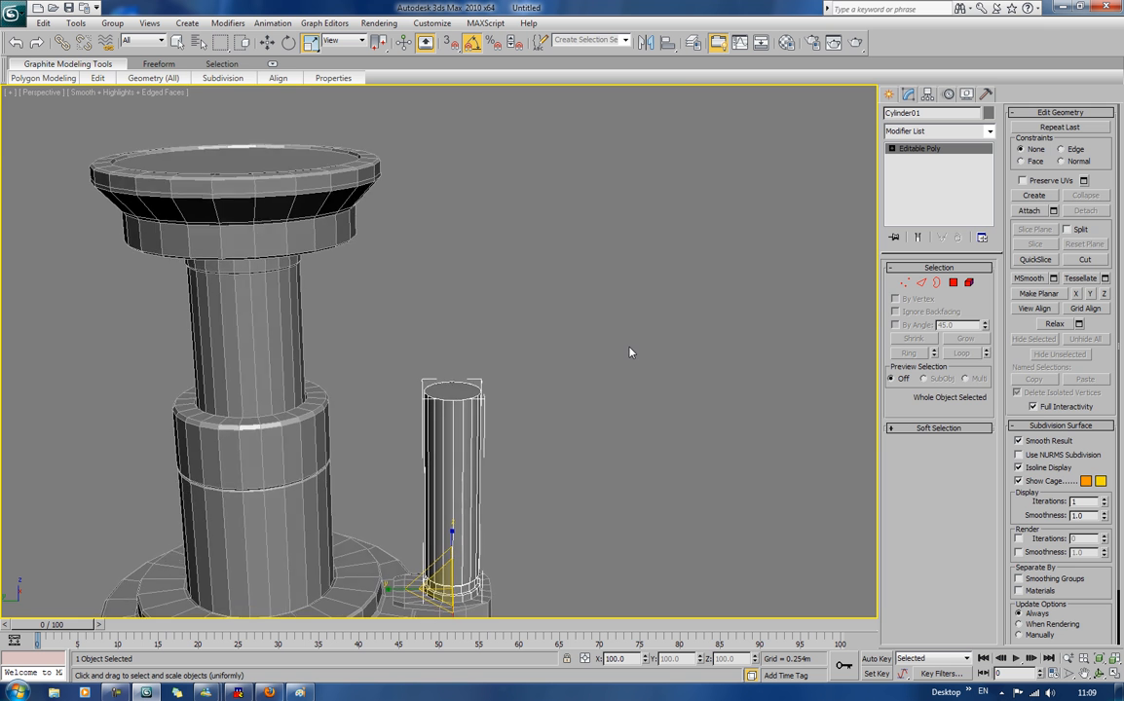
pyautogui.scroll(3, 629, 352)
pyautogui.moveTo(629, 352); pyautogui.dragTo(628, 372, button='middle')
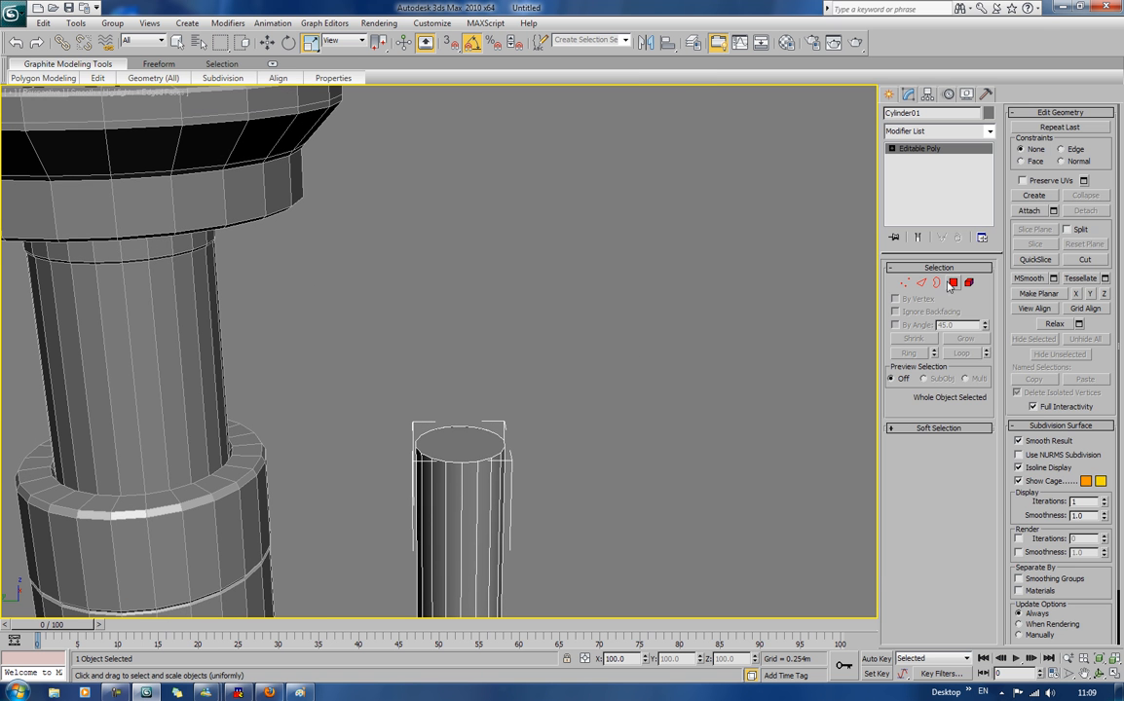
pyautogui.click(953, 282)
pyautogui.click(437, 448)
pyautogui.keyDown('alt'); pyautogui.moveTo(437, 453); pyautogui.dragTo(603, 422, button='middle'); pyautogui.keyUp('alt')
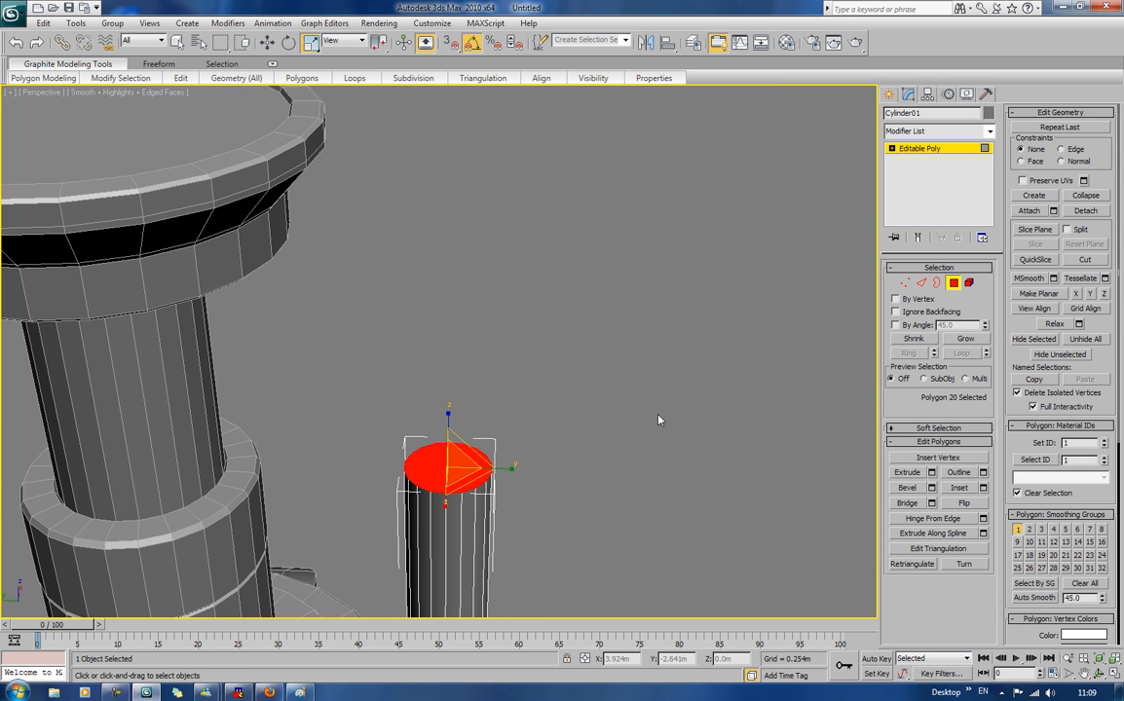
# Step: Bevel the rod's top cap into a slightly chamfered rim, an inset ring and a deep hole sunk into the rod
pyautogui.scroll(3, 662, 420)
pyautogui.moveTo(595, 517); pyautogui.dragTo(612, 440, button='middle')
pyautogui.click(899, 490)
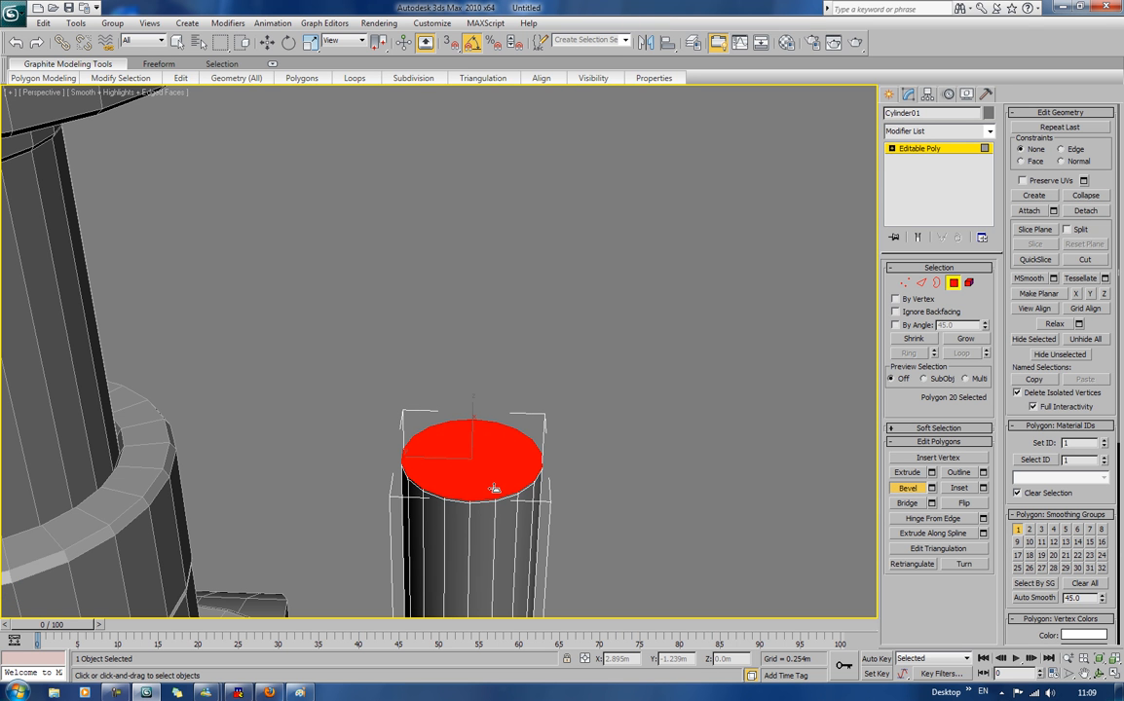
pyautogui.click(495, 489)
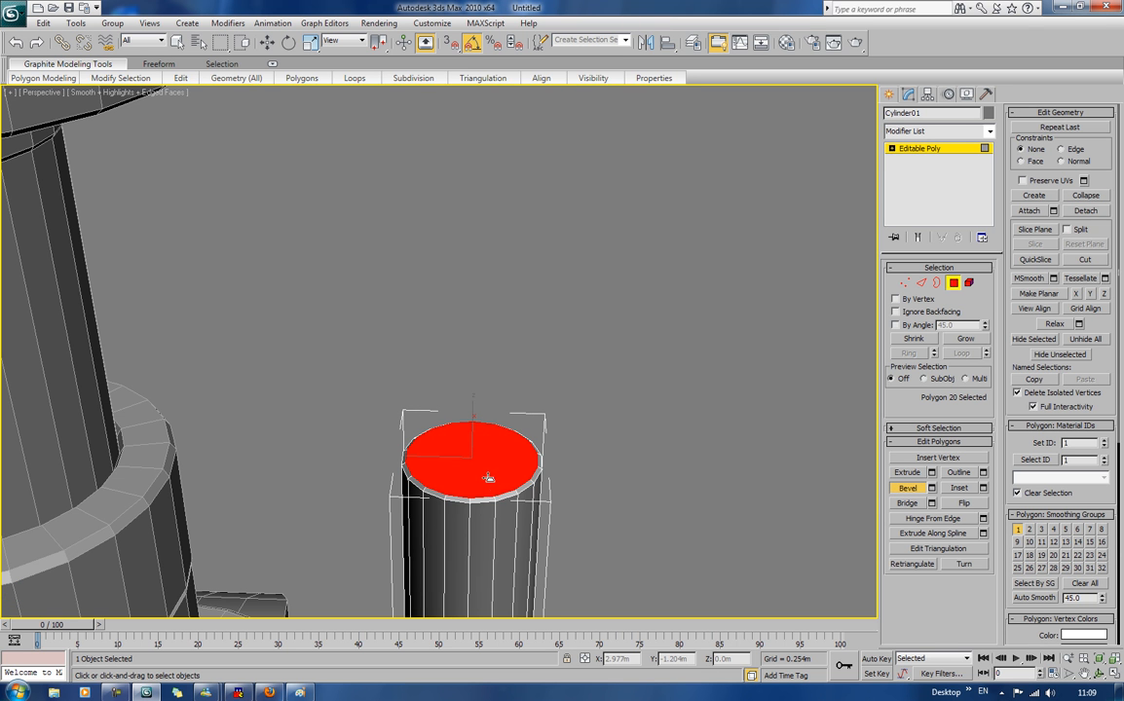
pyautogui.moveTo(489, 478); pyautogui.dragTo(489, 479)
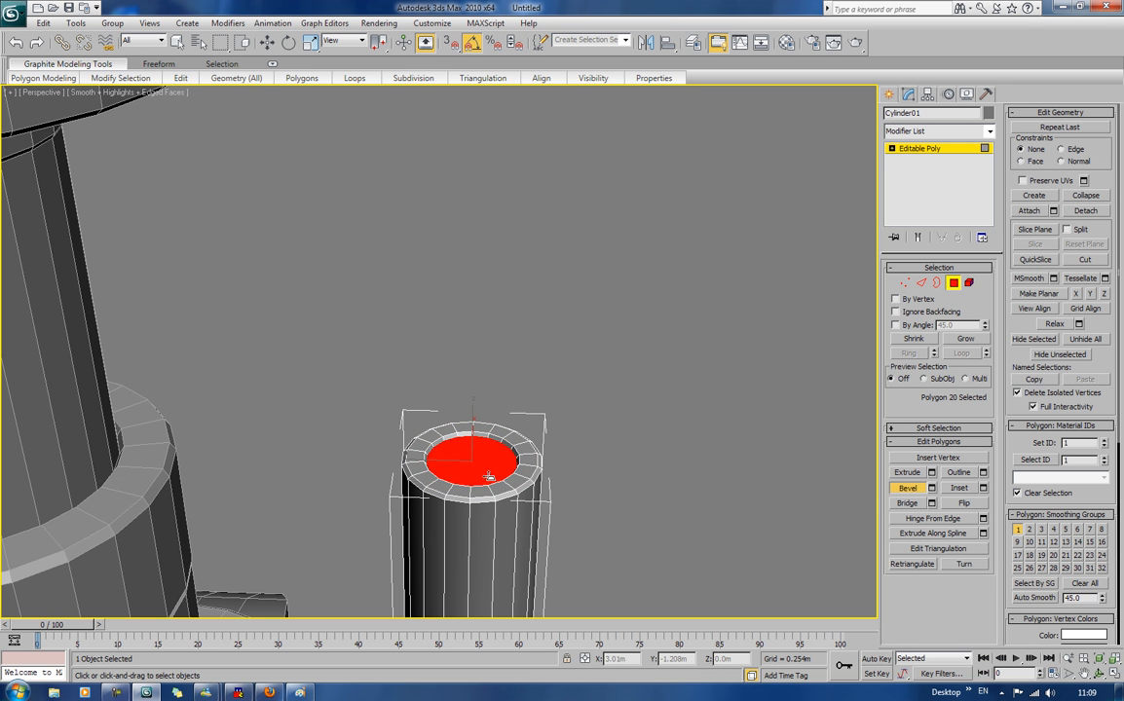
pyautogui.moveTo(489, 476); pyautogui.dragTo(489, 619)
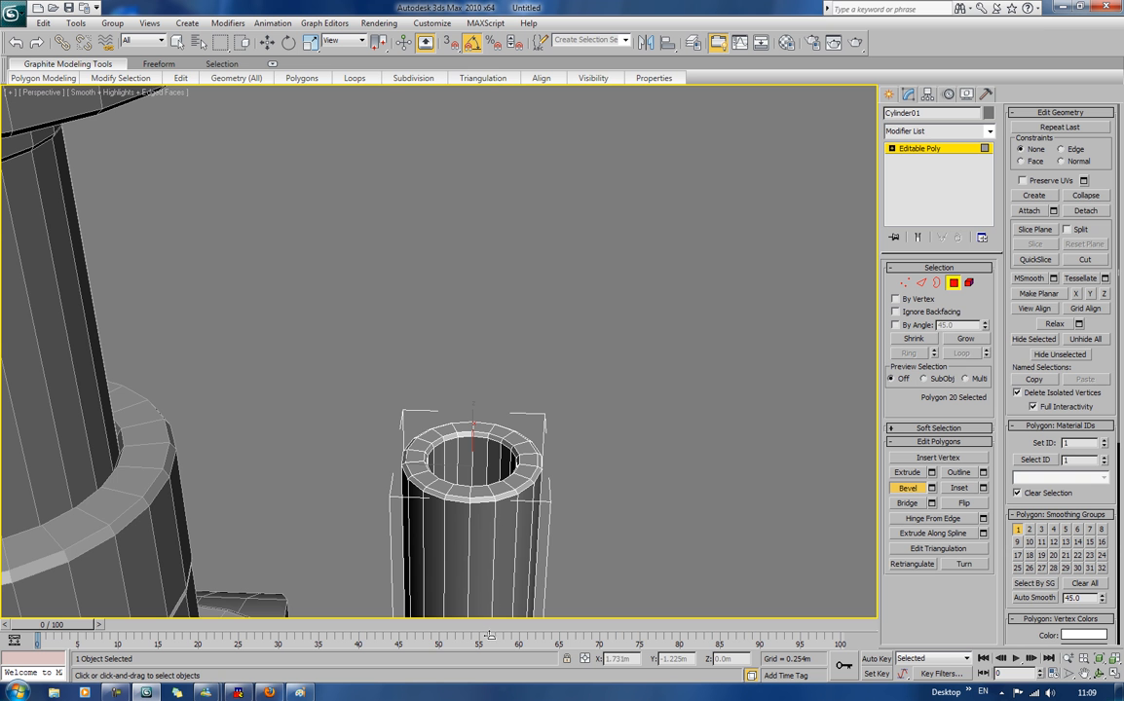
# Step: Select the polygon at the bottom of the rod's hole and detach it as a clone
pyautogui.scroll(-5, 659, 508)
pyautogui.keyDown('alt'); pyautogui.moveTo(649, 467); pyautogui.dragTo(627, 440, button='middle'); pyautogui.keyUp('alt')
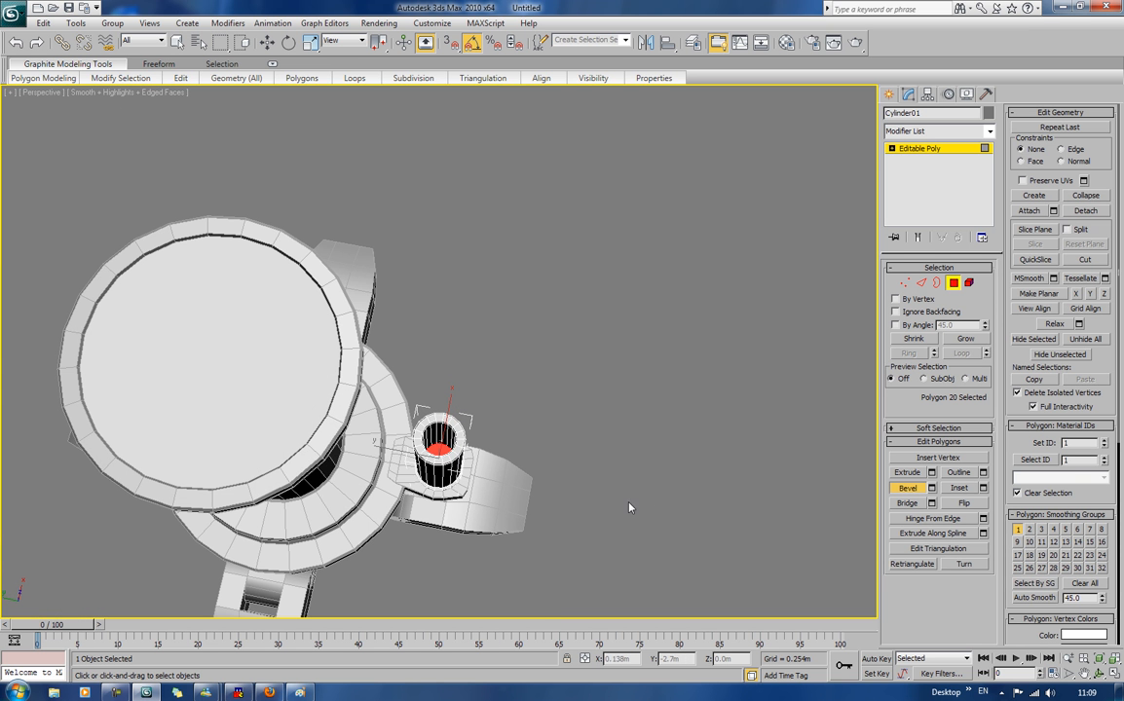
pyautogui.click(949, 284)
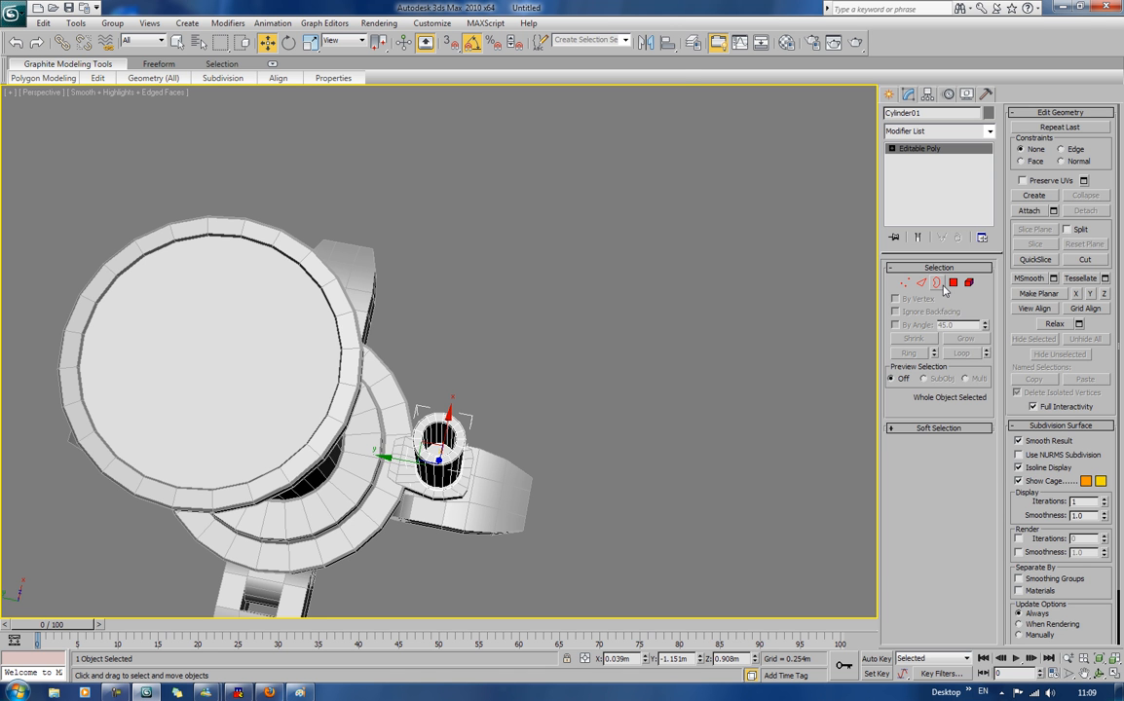
pyautogui.press('4')
pyautogui.click(618, 401)
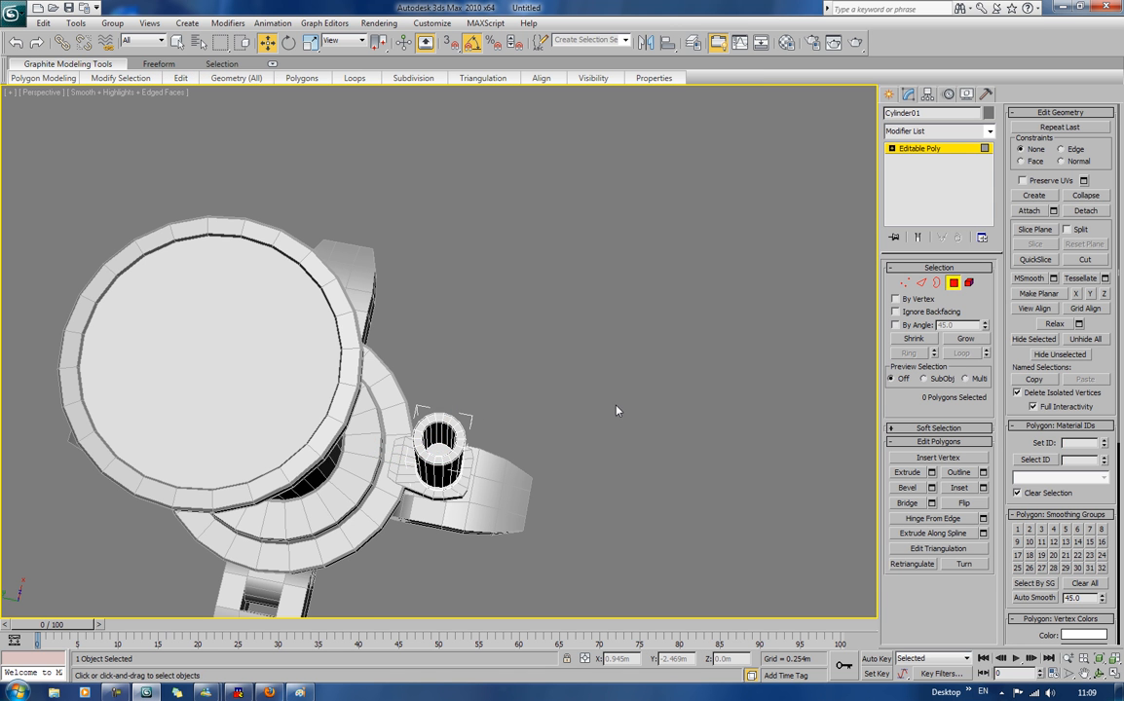
pyautogui.click(438, 449)
pyautogui.keyDown('alt'); pyautogui.moveTo(517, 462); pyautogui.dragTo(479, 372, button='middle'); pyautogui.keyUp('alt')
pyautogui.press('F3')
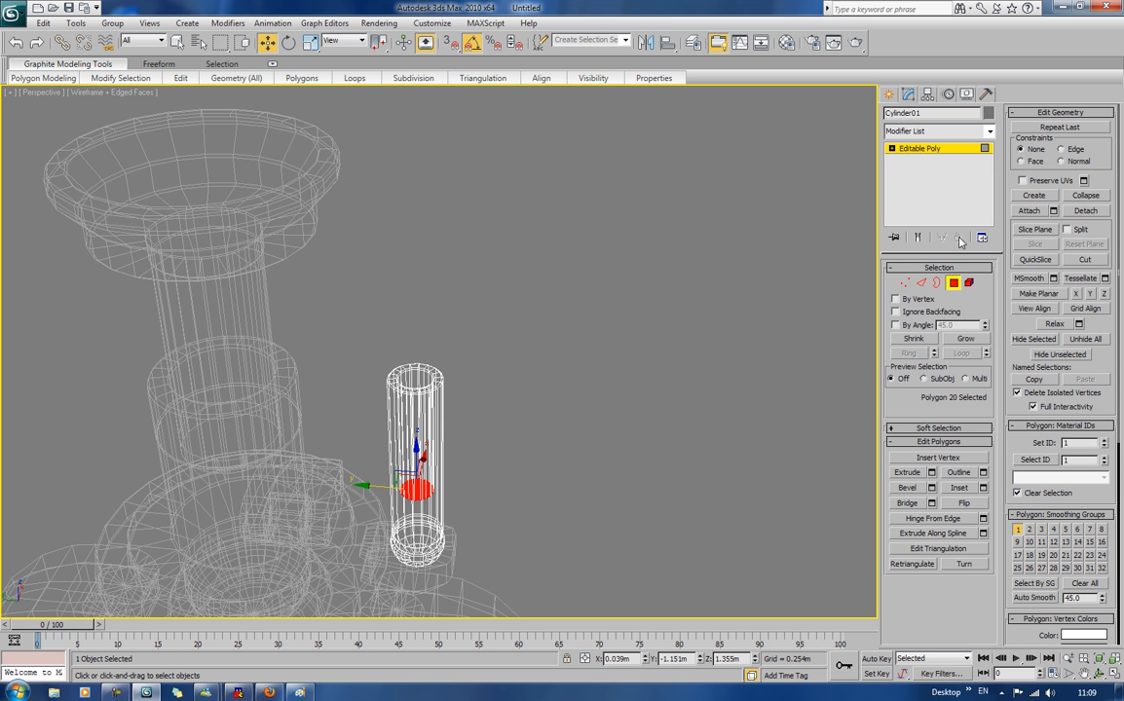
pyautogui.click(1084, 211)
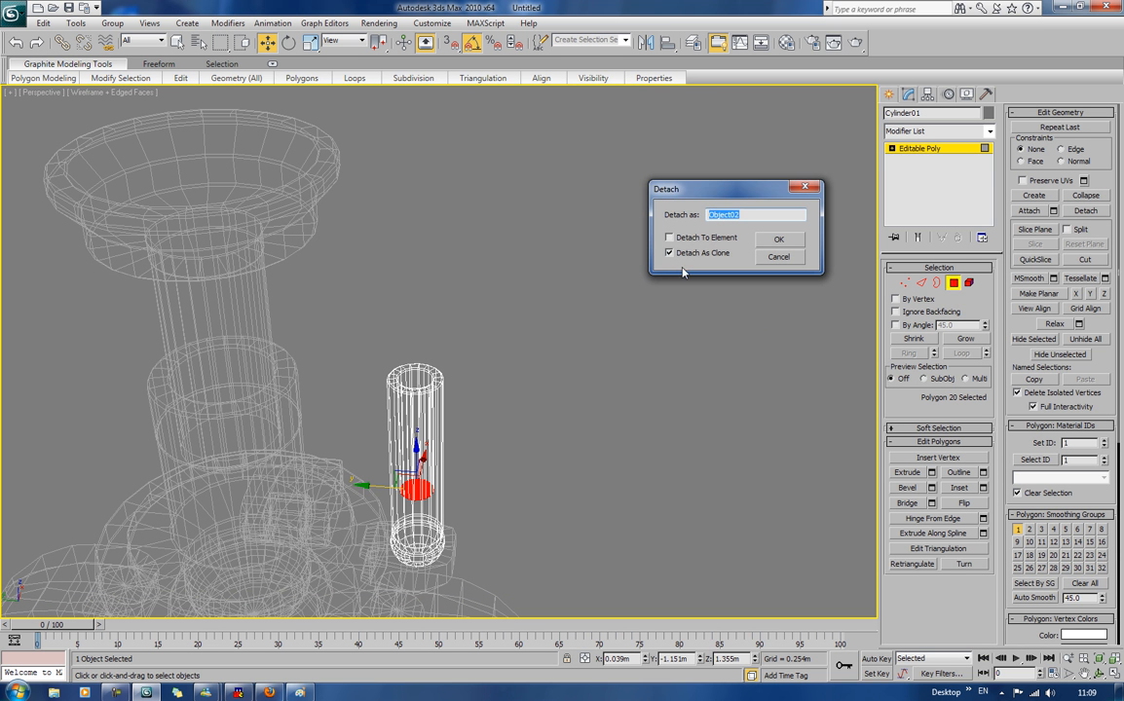
pyautogui.click(776, 242)
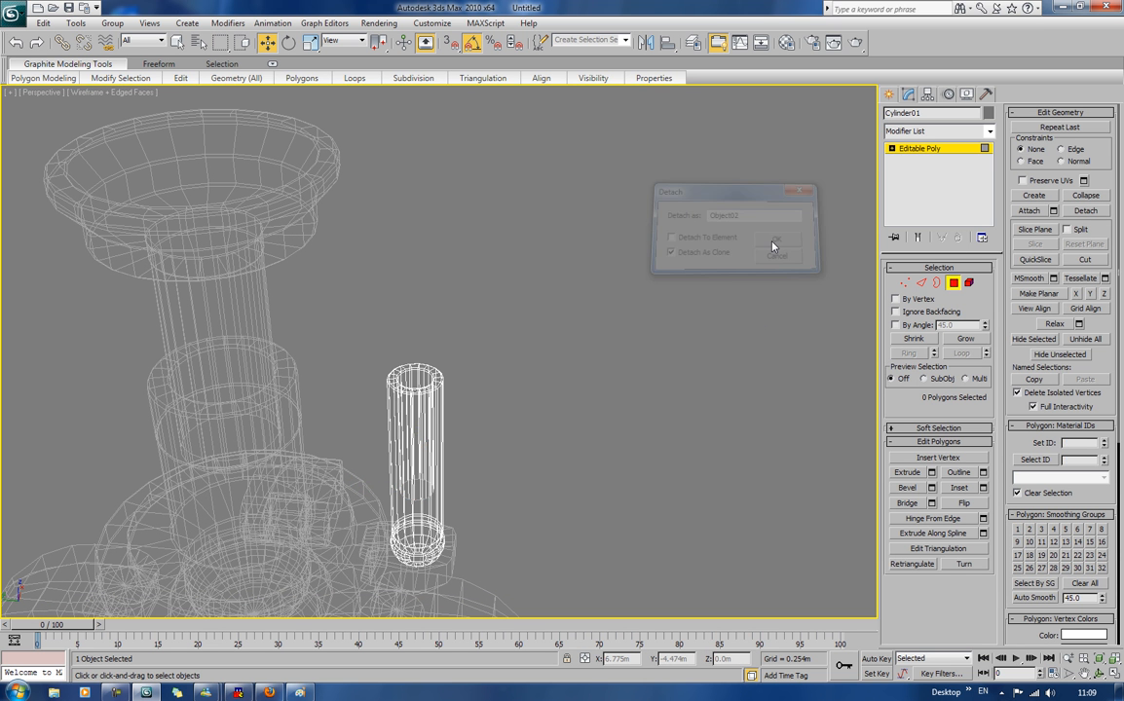
# Step: Leave the rod's polygon editing, select the detached disc inside the hole and pick its border edges
pyautogui.click(950, 282)
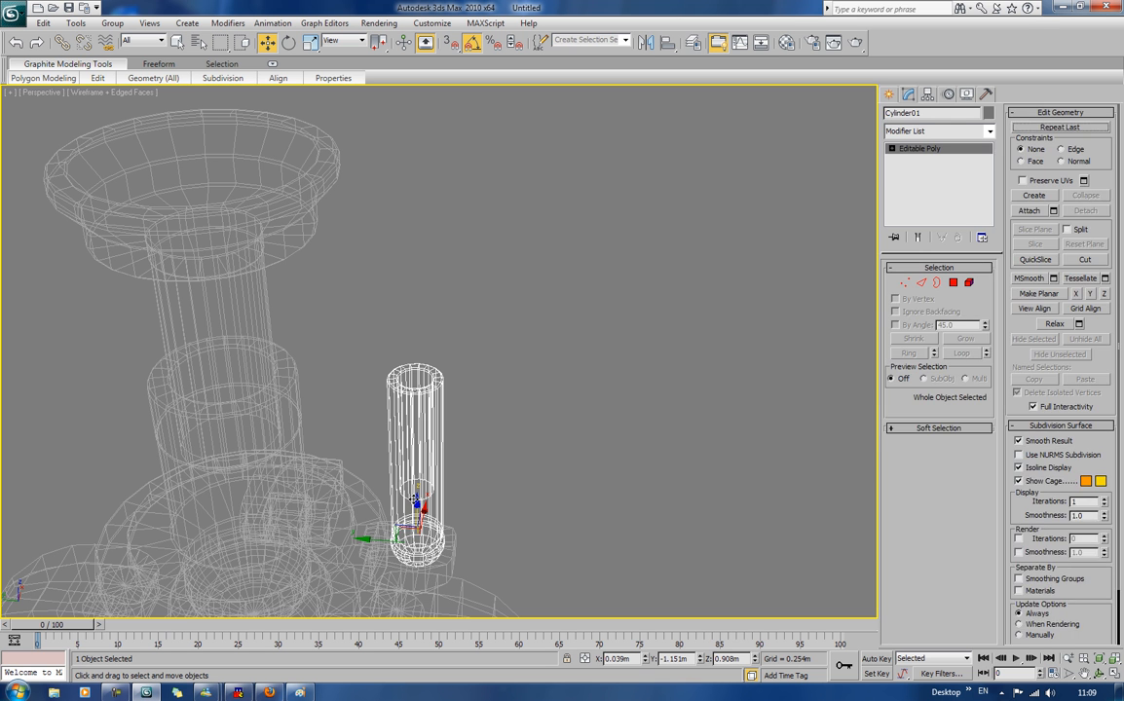
pyautogui.click(415, 501)
pyautogui.keyDown('alt'); pyautogui.moveTo(497, 436); pyautogui.dragTo(500, 457, button='middle'); pyautogui.keyUp('alt')
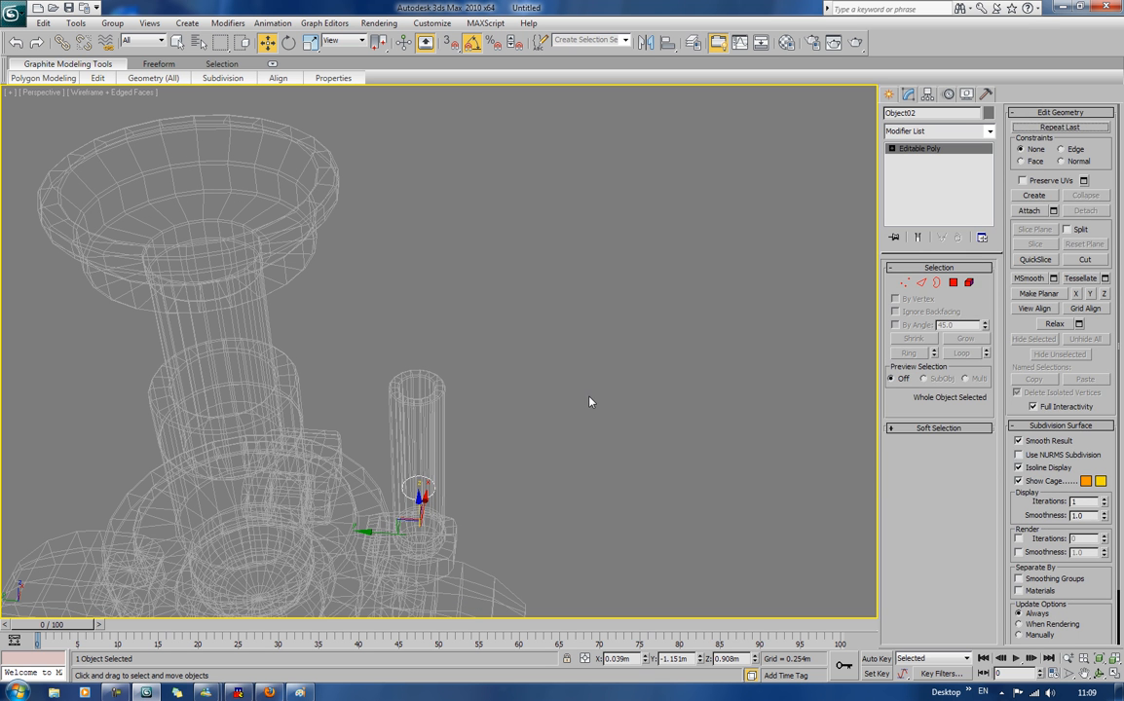
pyautogui.click(969, 282)
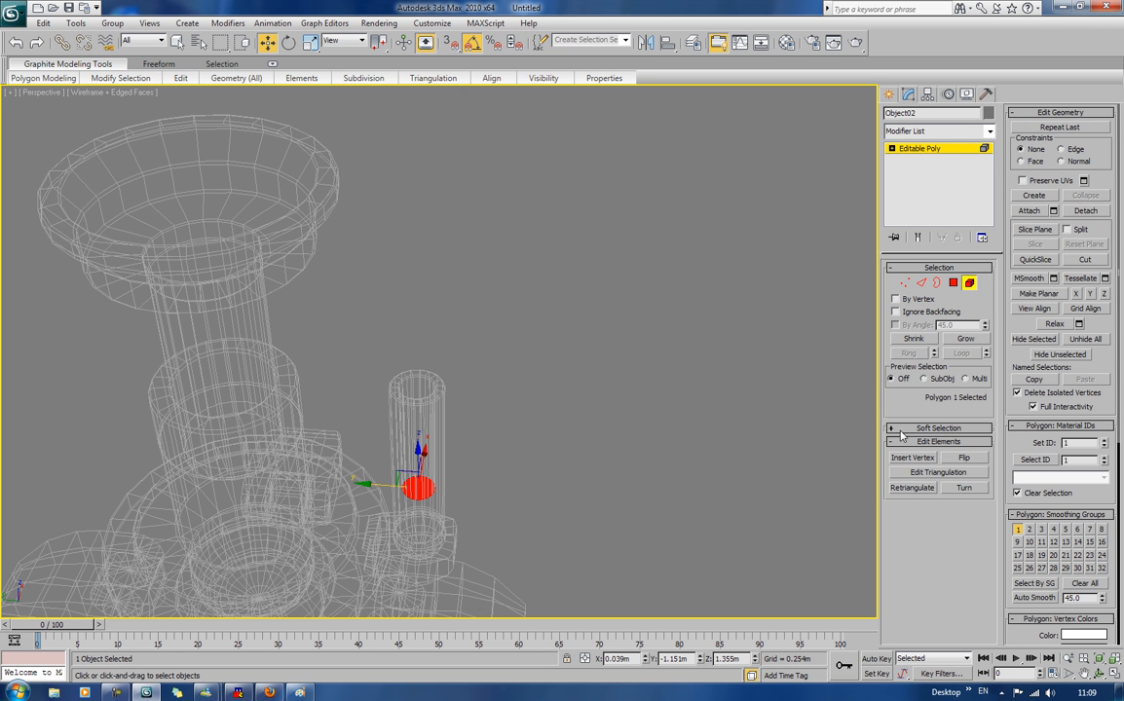
pyautogui.press('3')
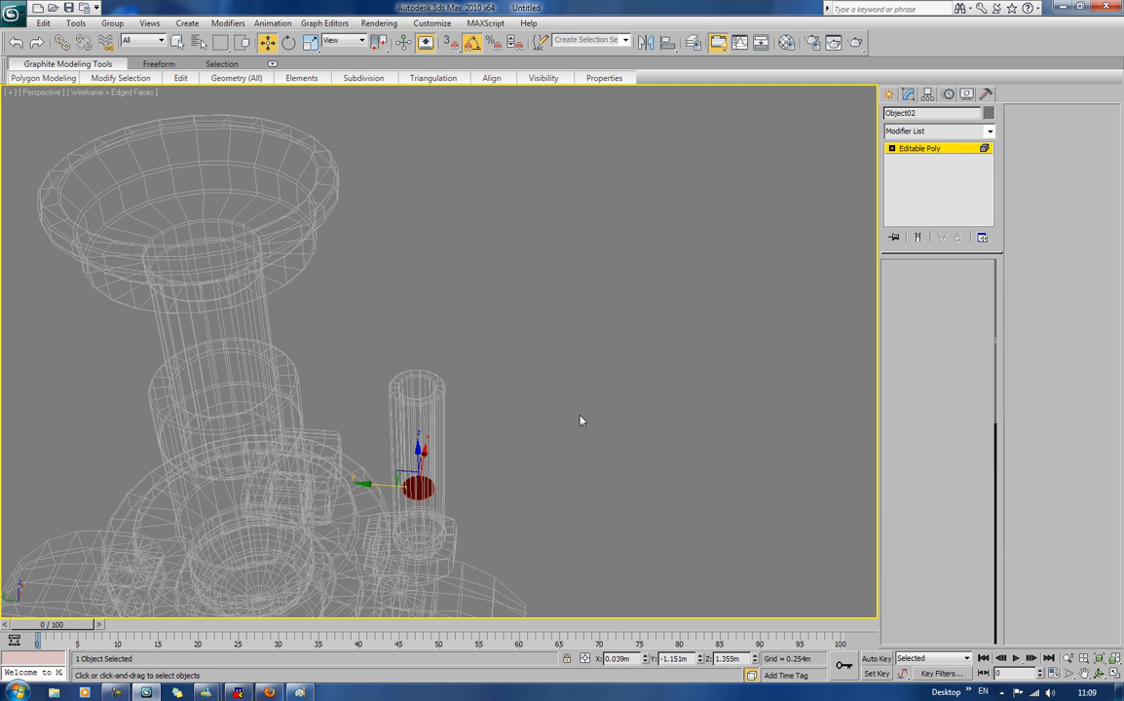
pyautogui.click(416, 498)
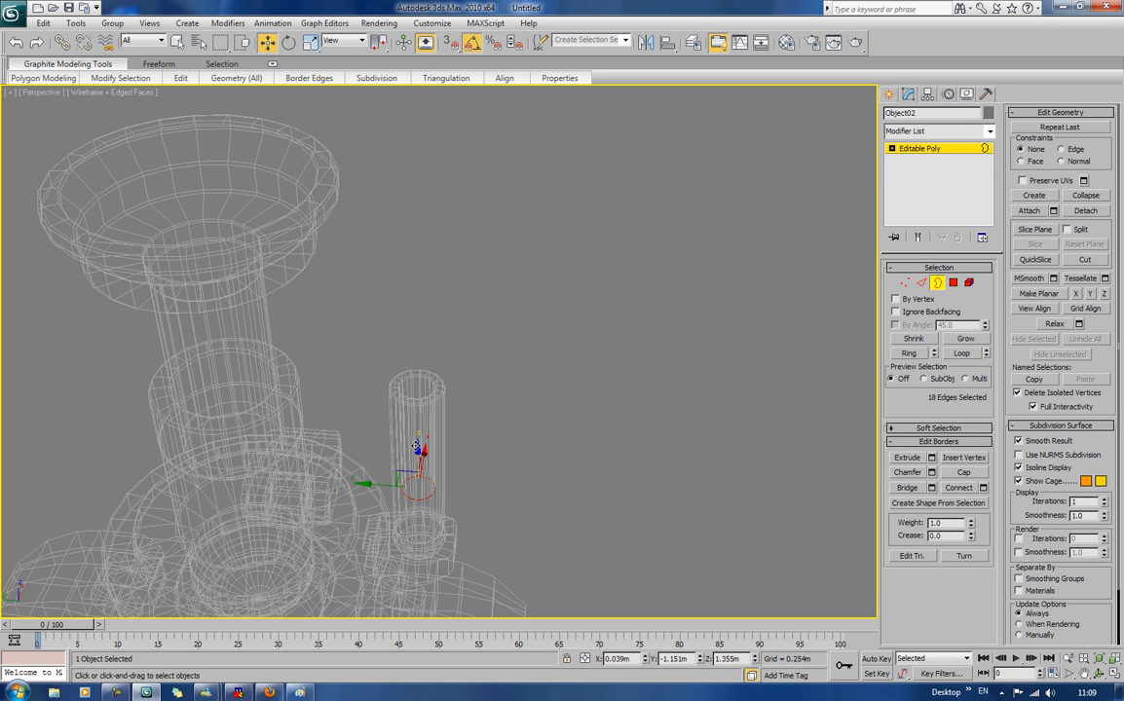
# Step: Extend the disc's border straight up out of the hollow rod to Z 3.008 m, forming a thinner inner rod
pyautogui.moveTo(420, 450); pyautogui.dragTo(424, 320)
pyautogui.press('F3')
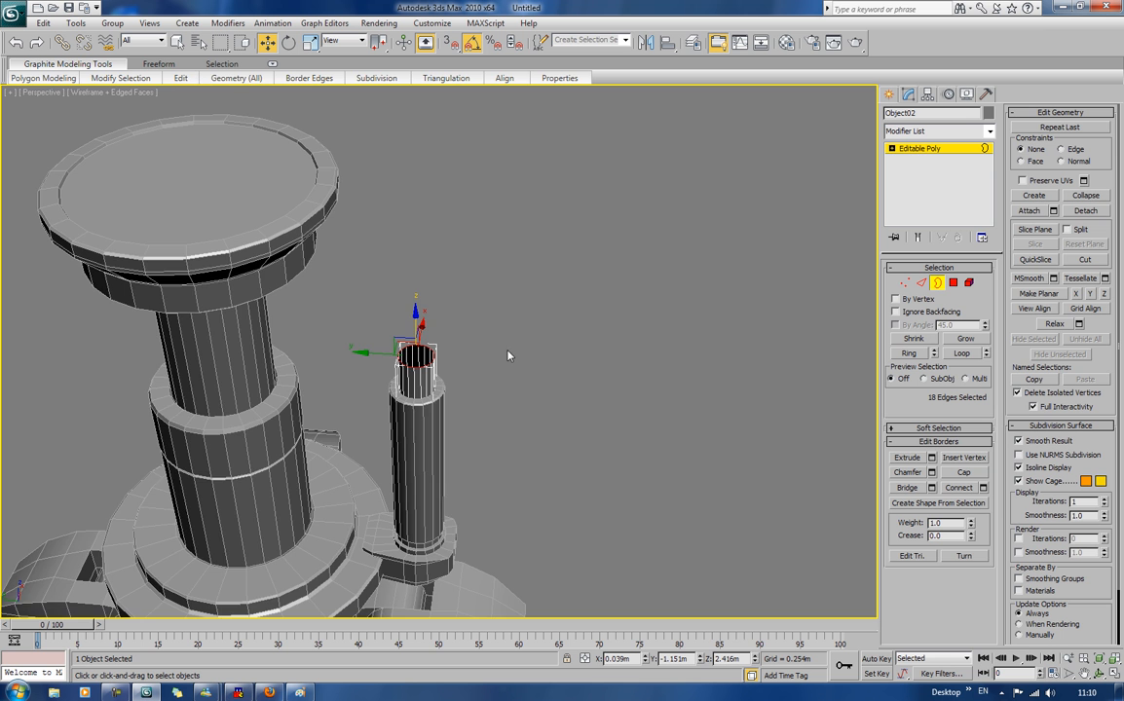
pyautogui.keyDown('alt'); pyautogui.moveTo(509, 353); pyautogui.dragTo(447, 326, button='middle'); pyautogui.keyUp('alt')
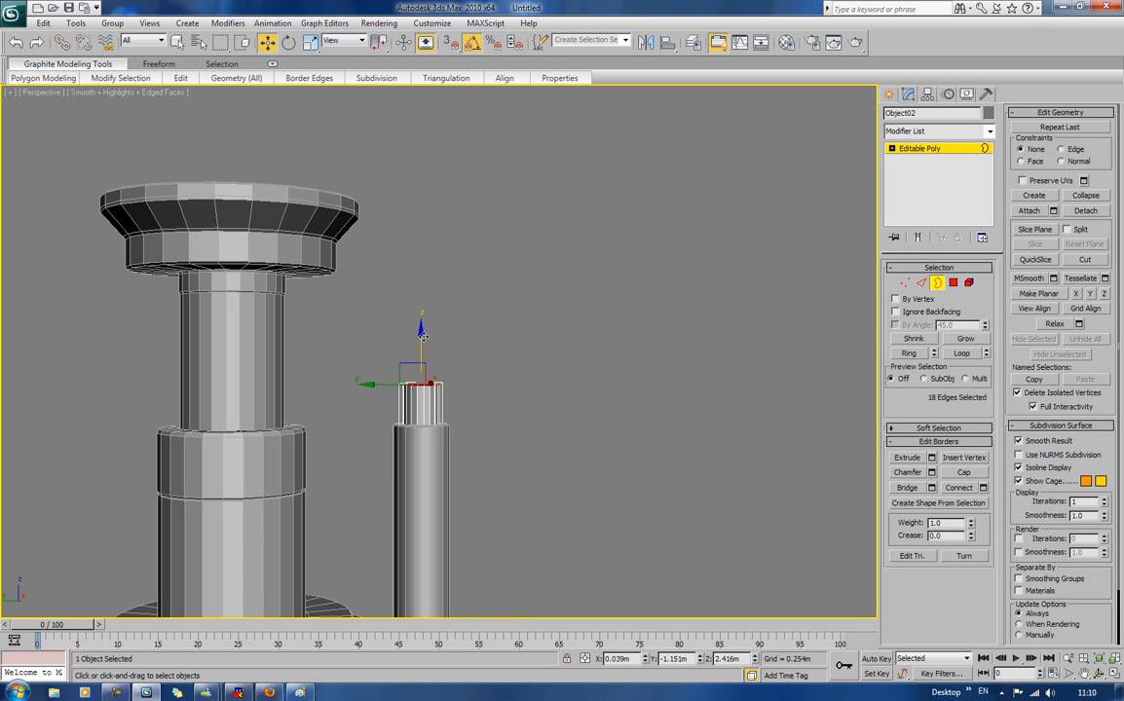
pyautogui.moveTo(422, 334); pyautogui.dragTo(417, 238)
# Step: Cap the open upper end of the inner rod and select the new cap polygon
pyautogui.keyDown('alt'); pyautogui.moveTo(462, 244); pyautogui.dragTo(456, 370, button='middle'); pyautogui.keyUp('alt')
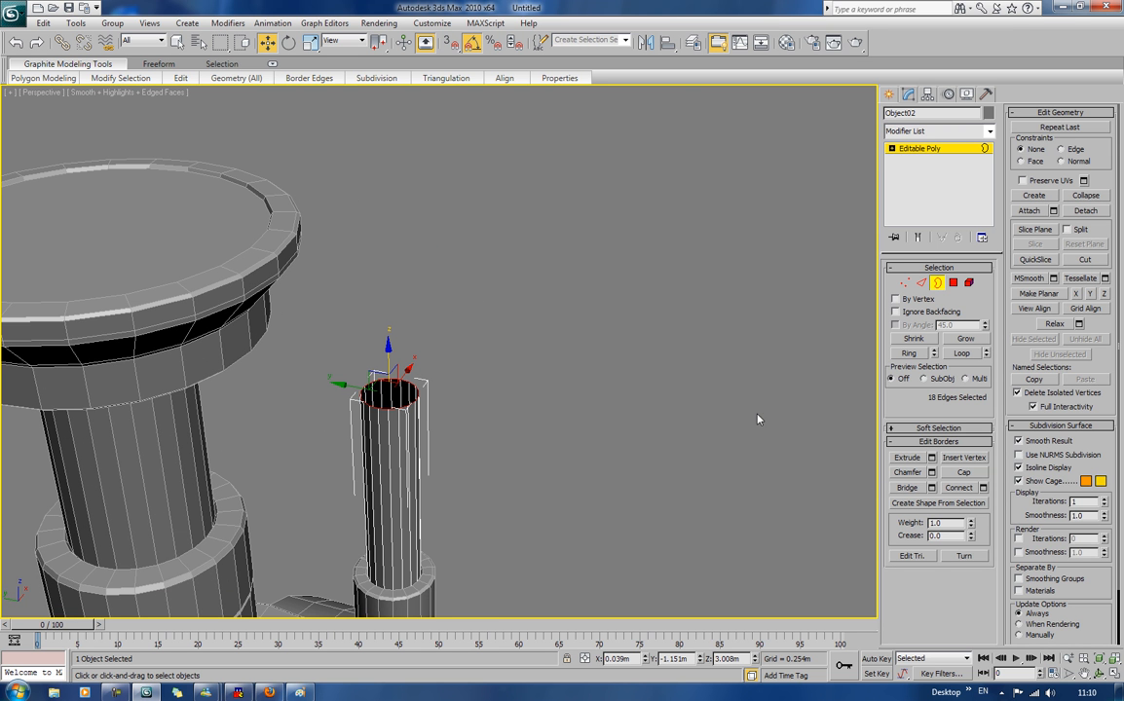
pyautogui.click(974, 473)
pyautogui.press('4')
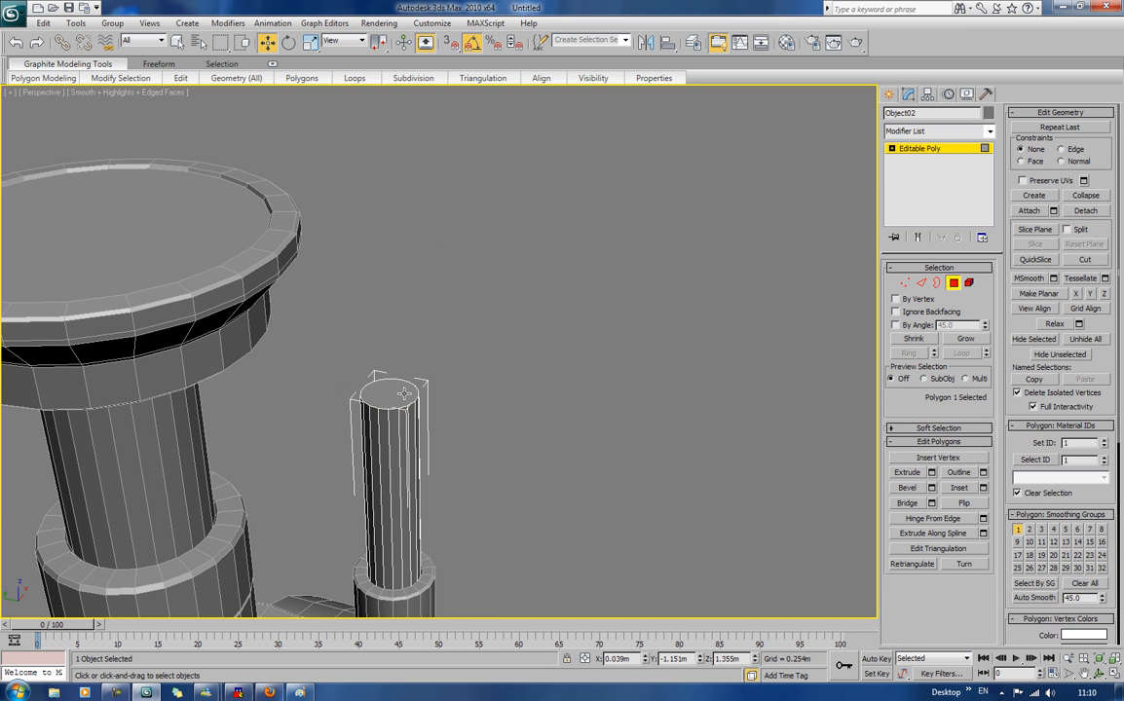
pyautogui.click(403, 394)
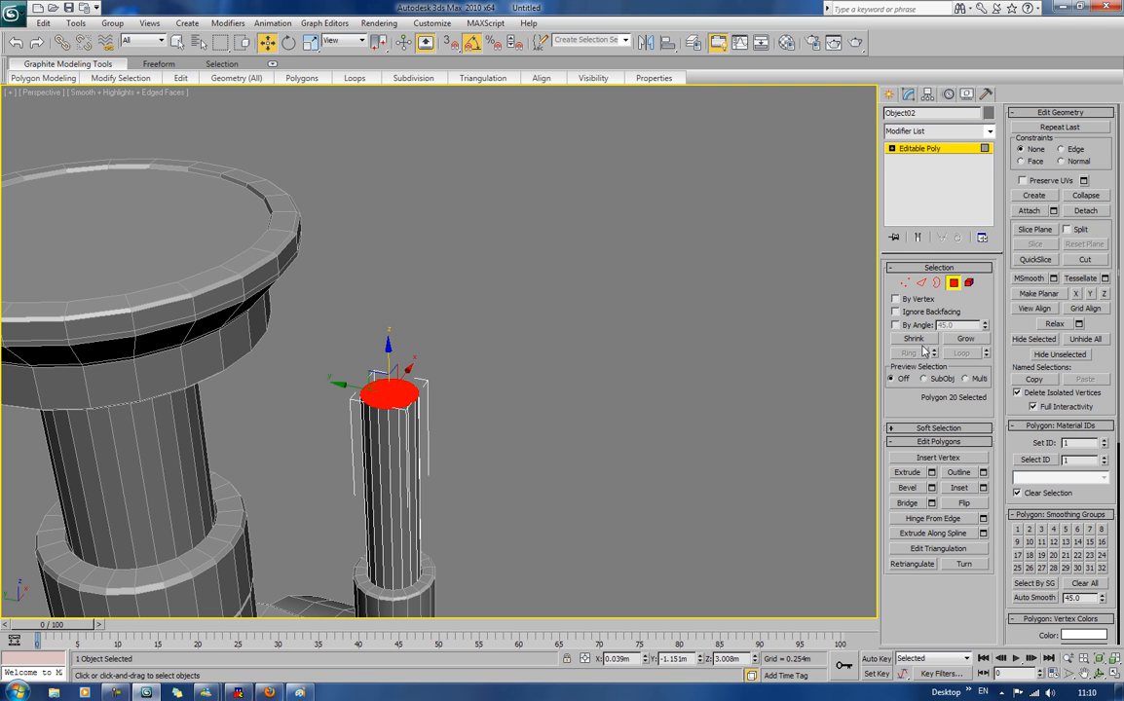
# Step: Bevel the inner rod's cap repeatedly, widening it into a head and tapering it upward into a rounded dome
pyautogui.click(907, 486)
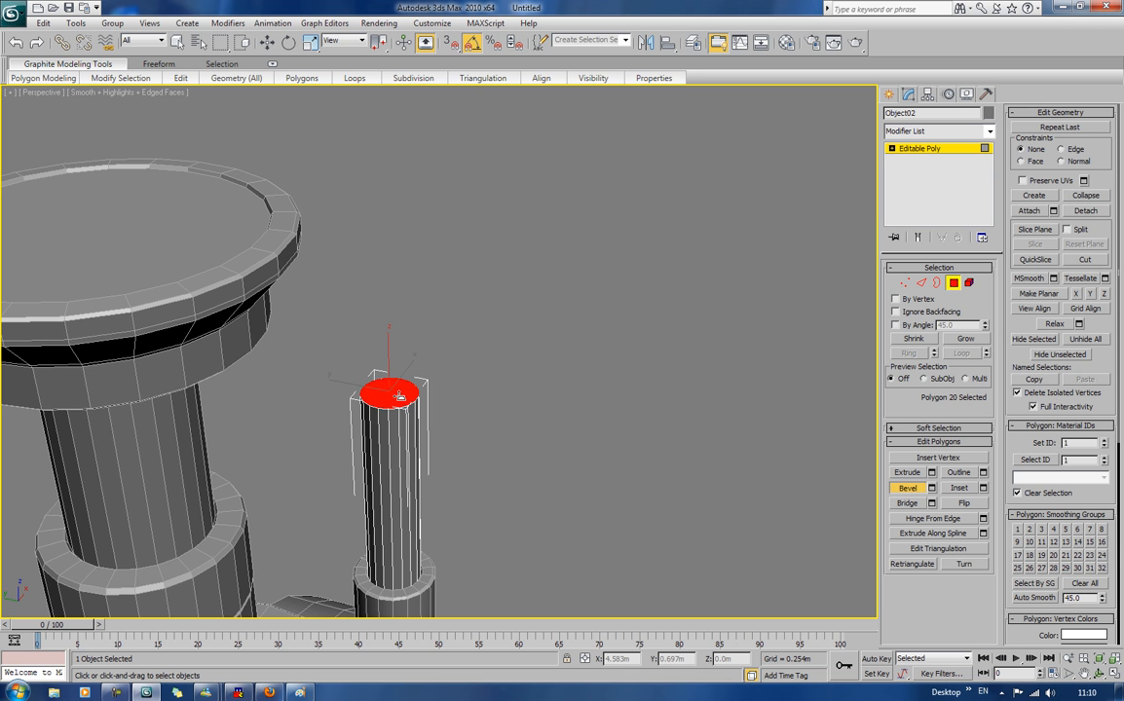
pyautogui.moveTo(399, 397); pyautogui.dragTo(399, 395)
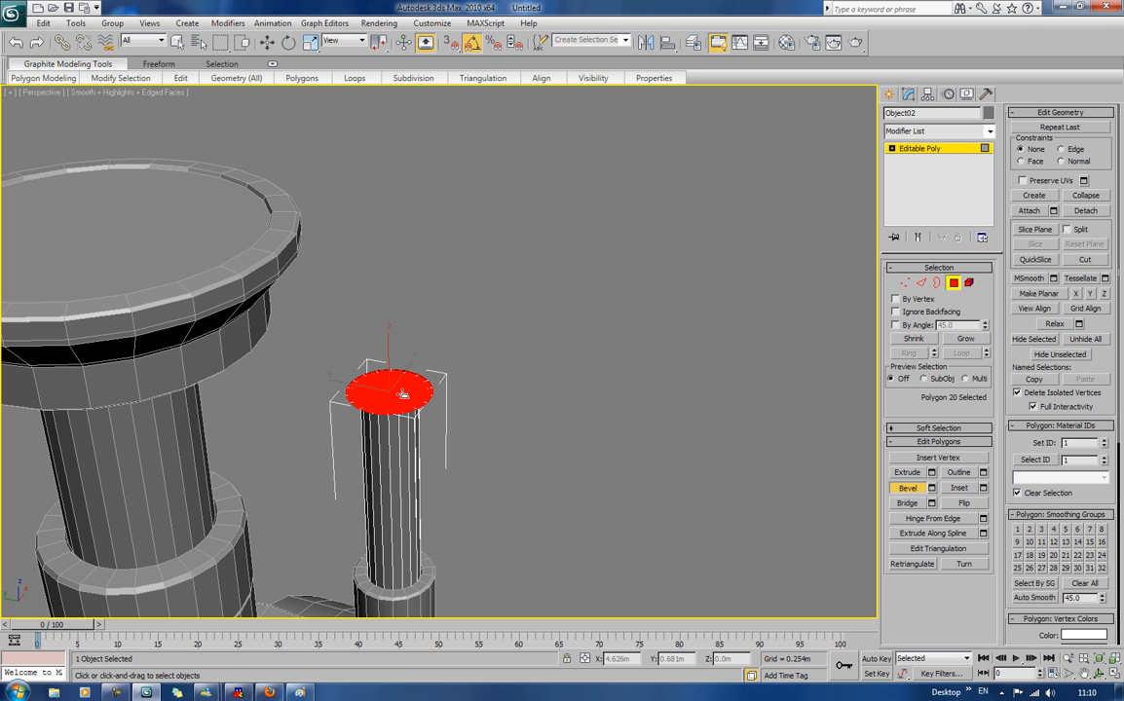
pyautogui.moveTo(402, 391); pyautogui.dragTo(391, 348)
pyautogui.click(393, 347)
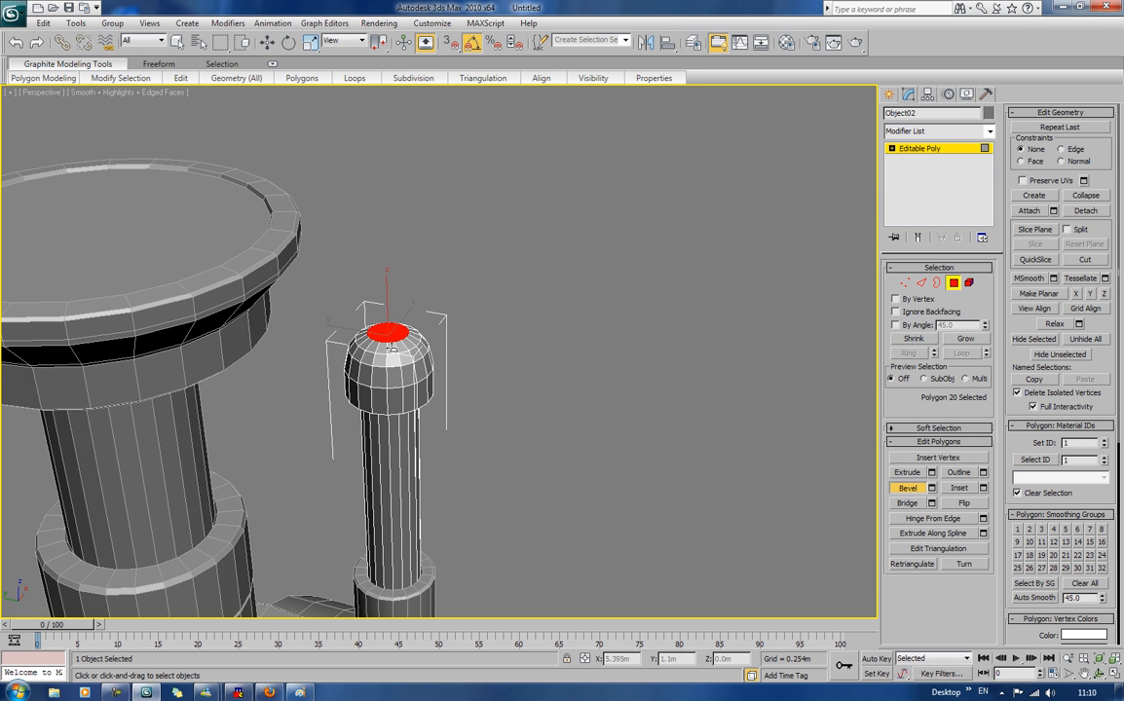
pyautogui.click(392, 345)
pyautogui.press('w')
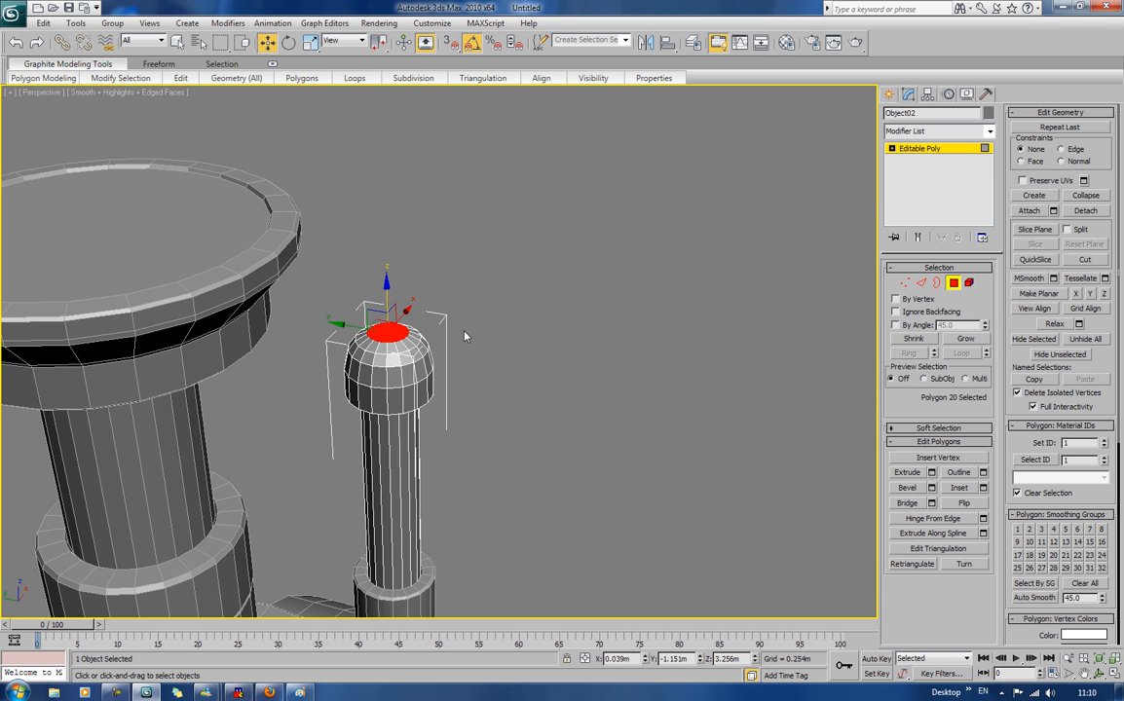
pyautogui.moveTo(464, 336)
pyautogui.keyDown('alt'); pyautogui.mouseDown(button='middle')
pyautogui.moveTo(487, 304)
pyautogui.moveTo(474, 313)
pyautogui.mouseUp(button='middle'); pyautogui.keyUp('alt')
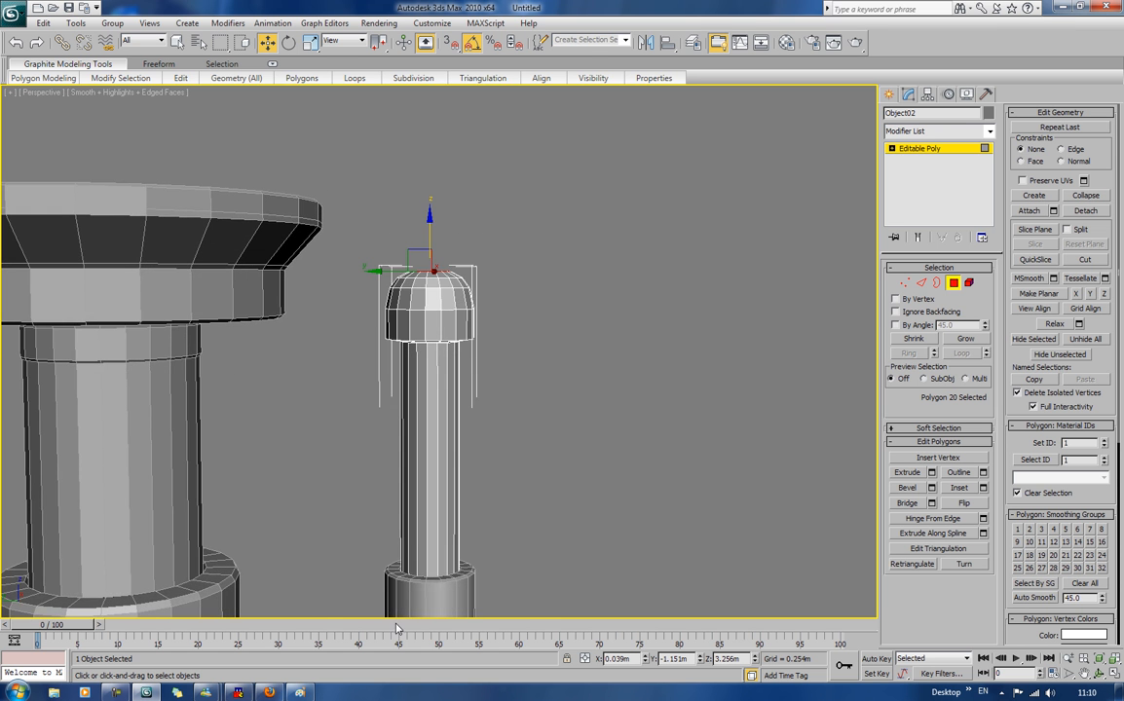
pyautogui.moveTo(452, 558); pyautogui.dragTo(524, 341, button='middle')
pyautogui.moveTo(599, 270); pyautogui.dragTo(582, 499, button='middle')
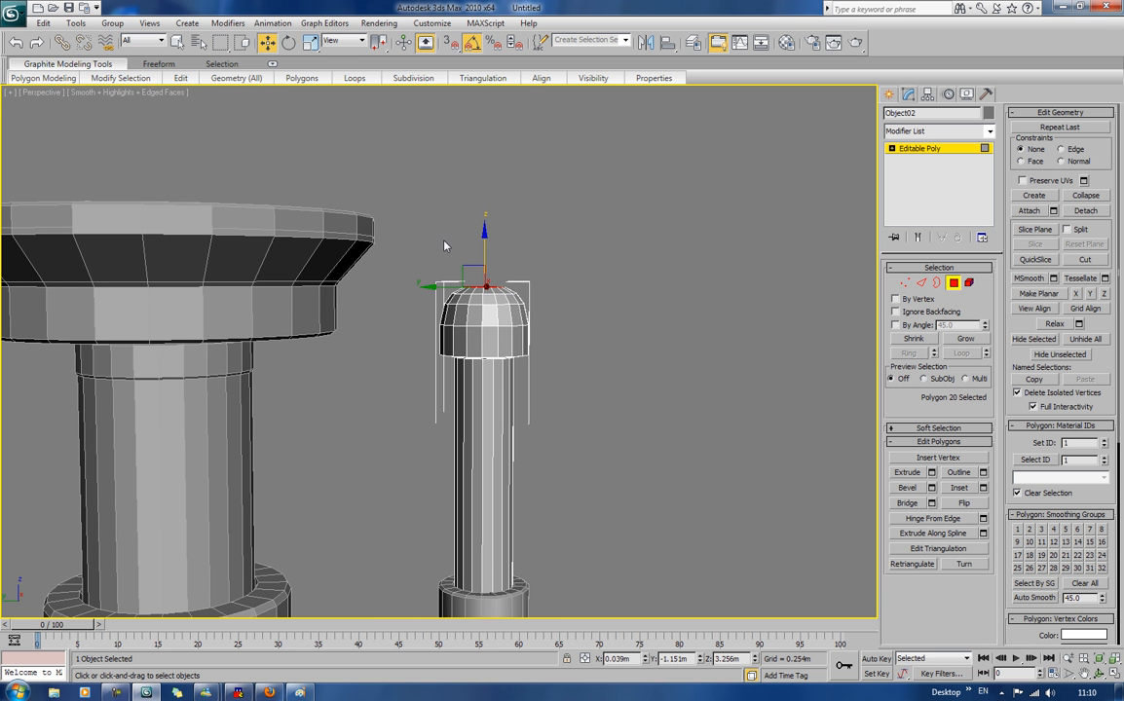
# Step: Leave the inner rod's polygon editing and raise the rod's pivot into its rounded head in the Left view
pyautogui.moveTo(444, 245); pyautogui.dragTo(549, 327)
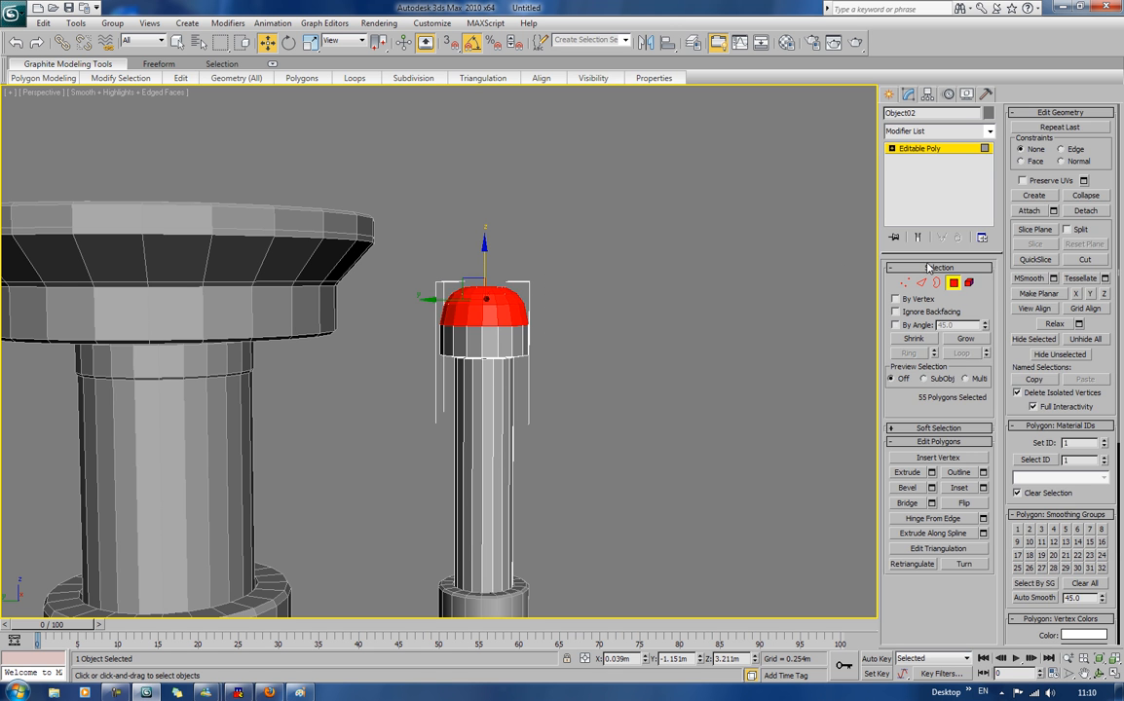
pyautogui.click(953, 283)
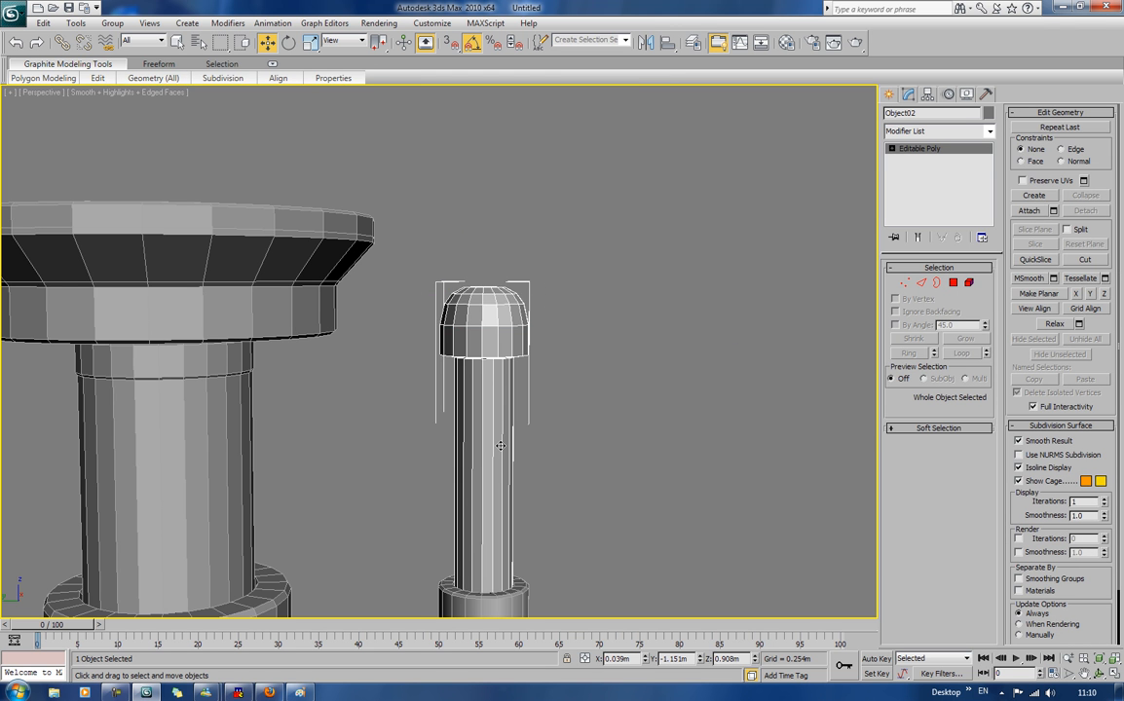
pyautogui.press('l')
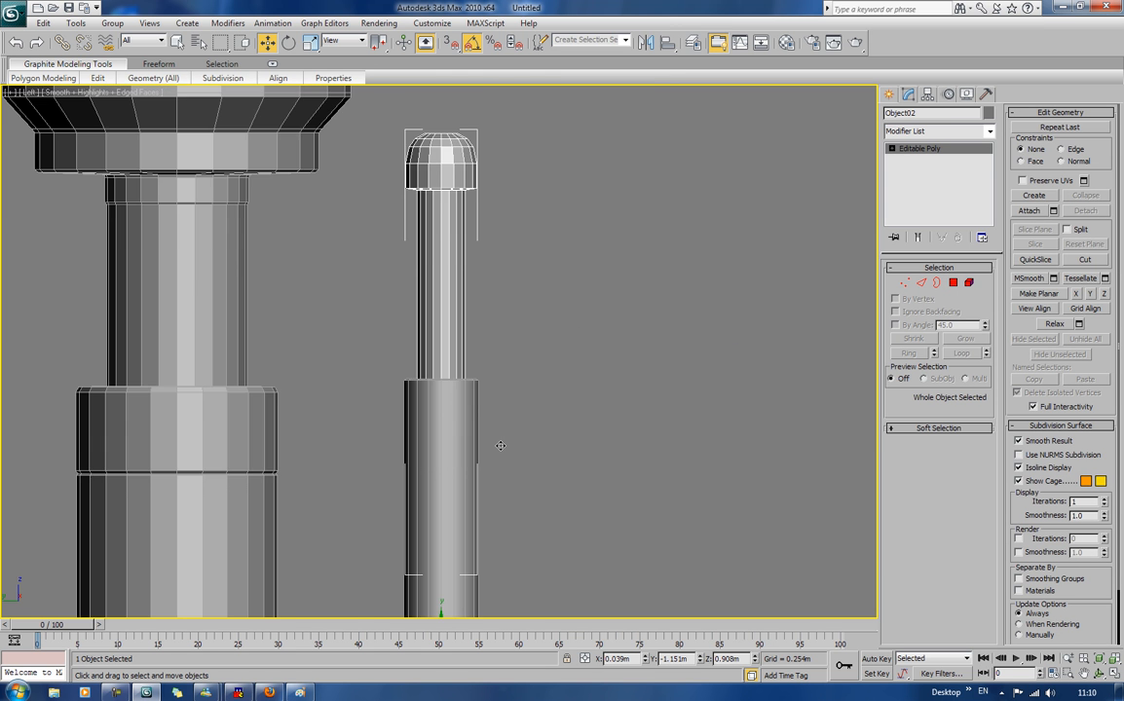
pyautogui.moveTo(497, 449); pyautogui.dragTo(529, 294, button='middle')
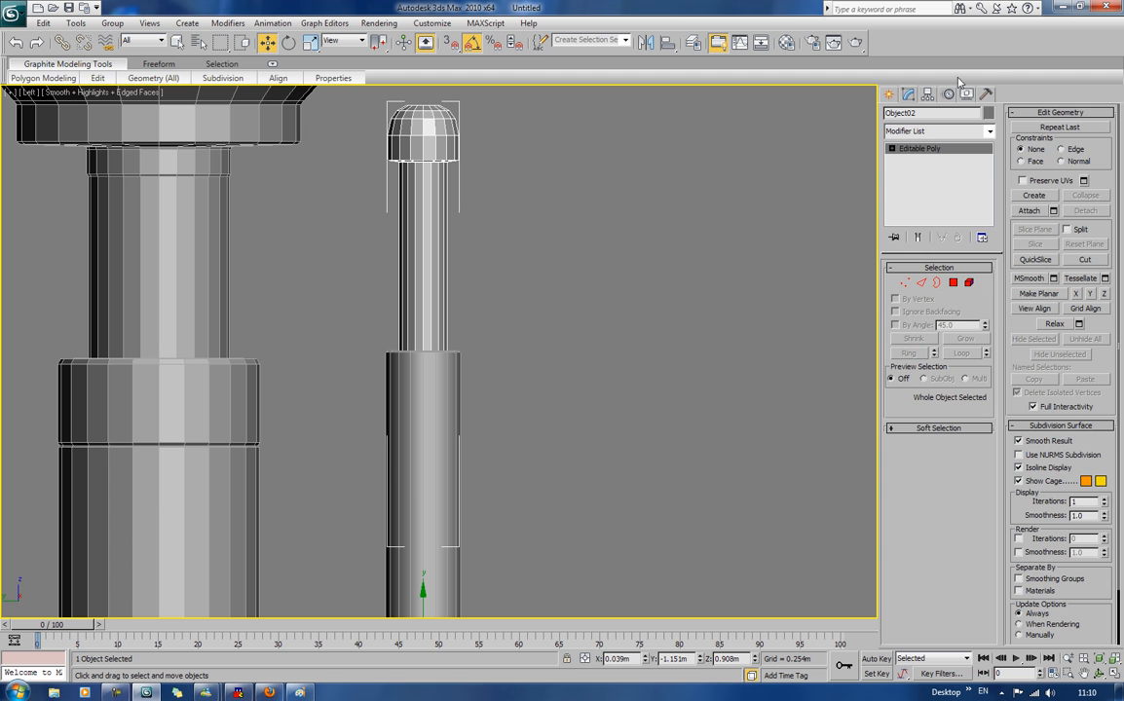
pyautogui.click(928, 94)
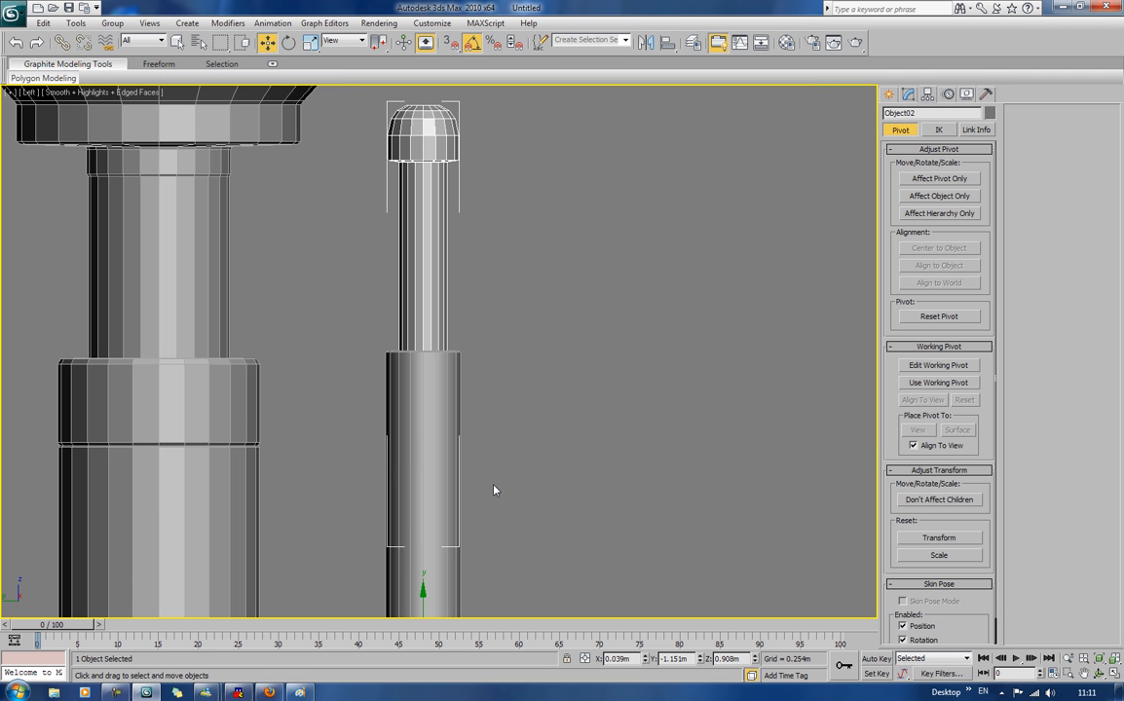
pyautogui.click(940, 179)
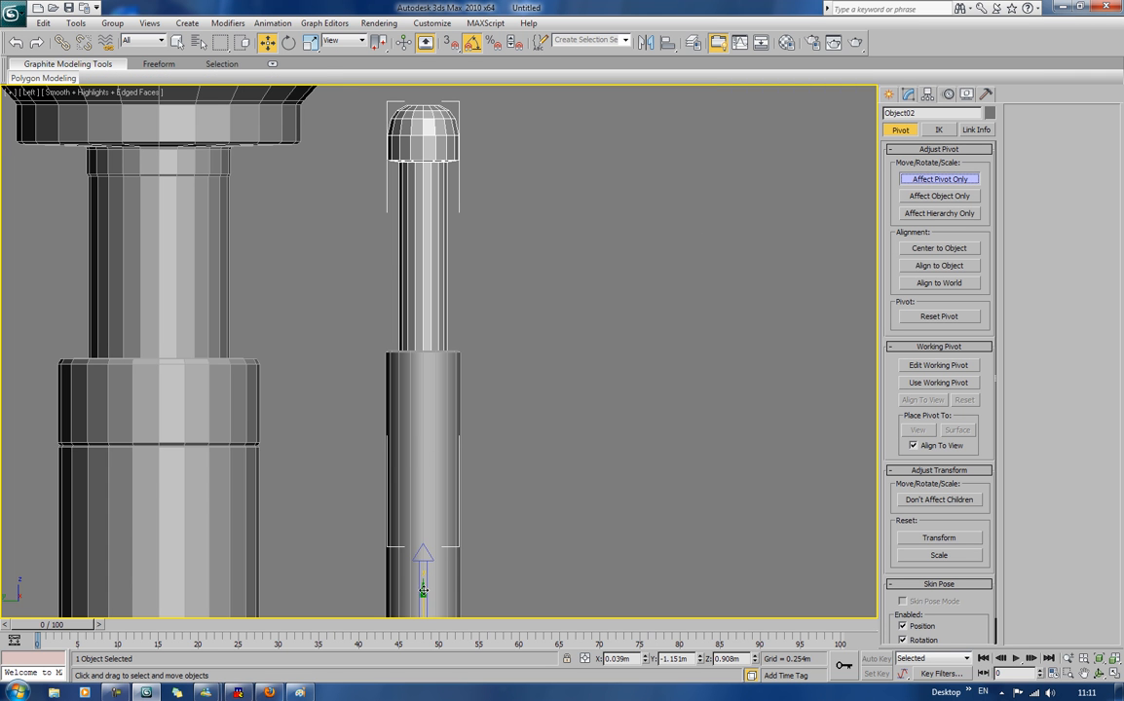
pyautogui.moveTo(423, 592); pyautogui.dragTo(423, 130)
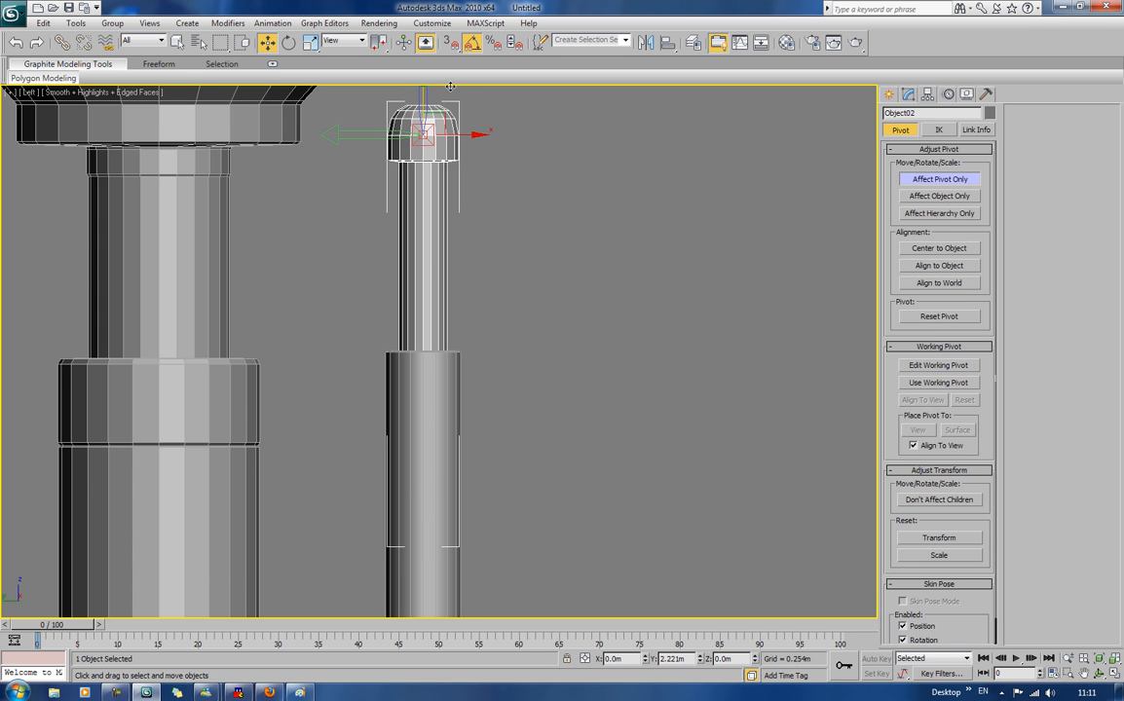
# Step: Fine-tune the pivot's height to the edge loop at the base of the dome, Z 3.125 m, and finish pivot editing
pyautogui.moveTo(500, 163); pyautogui.dragTo(497, 291, button='middle')
pyautogui.scroll(5, 497, 284)
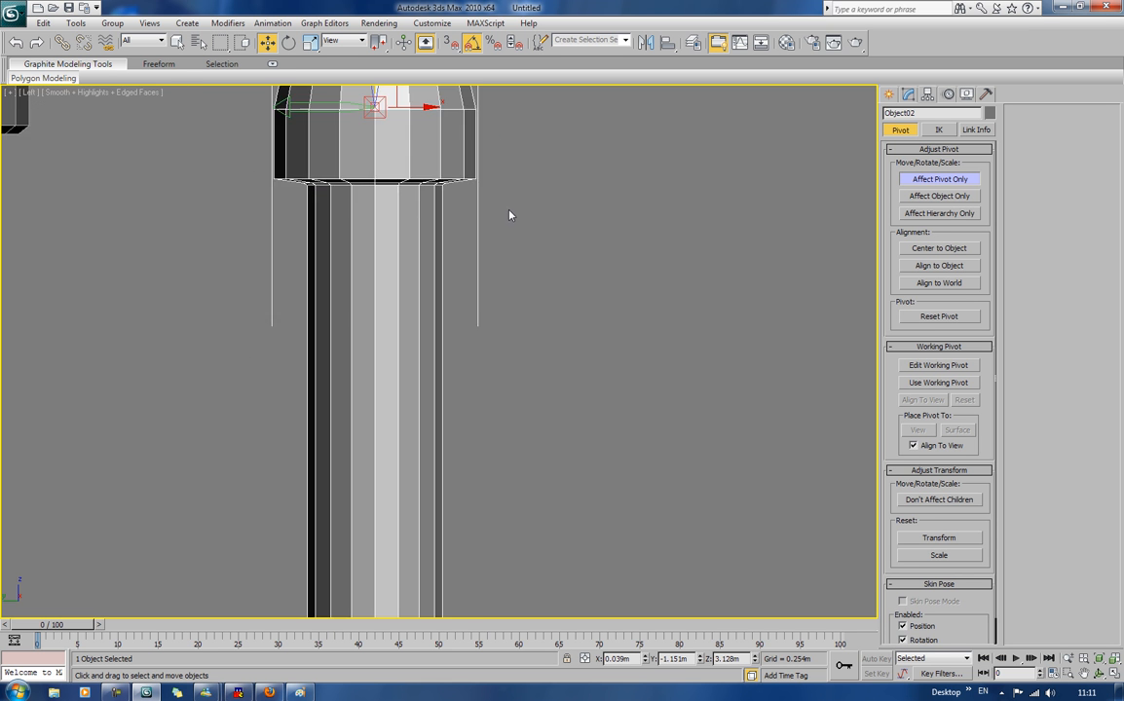
pyautogui.moveTo(509, 216); pyautogui.dragTo(582, 493, button='middle')
pyautogui.moveTo(468, 475); pyautogui.dragTo(406, 389, button='middle')
pyautogui.scroll(3, 363, 390)
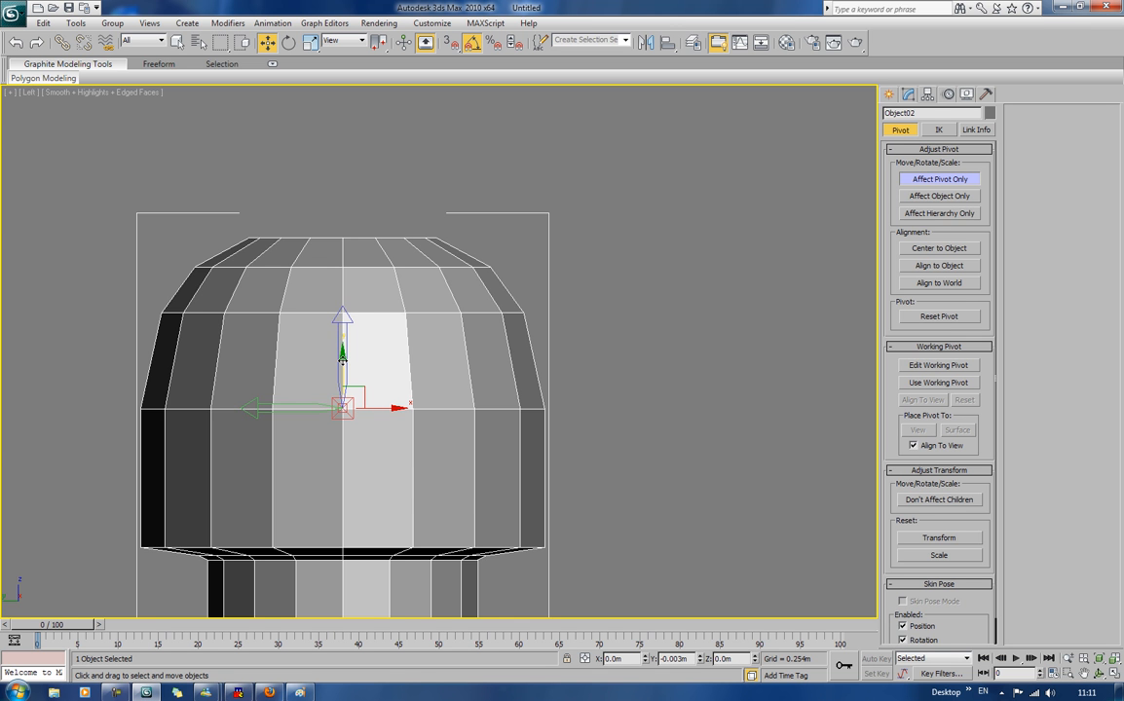
pyautogui.scroll(-5, 438, 349)
pyautogui.click(933, 180)
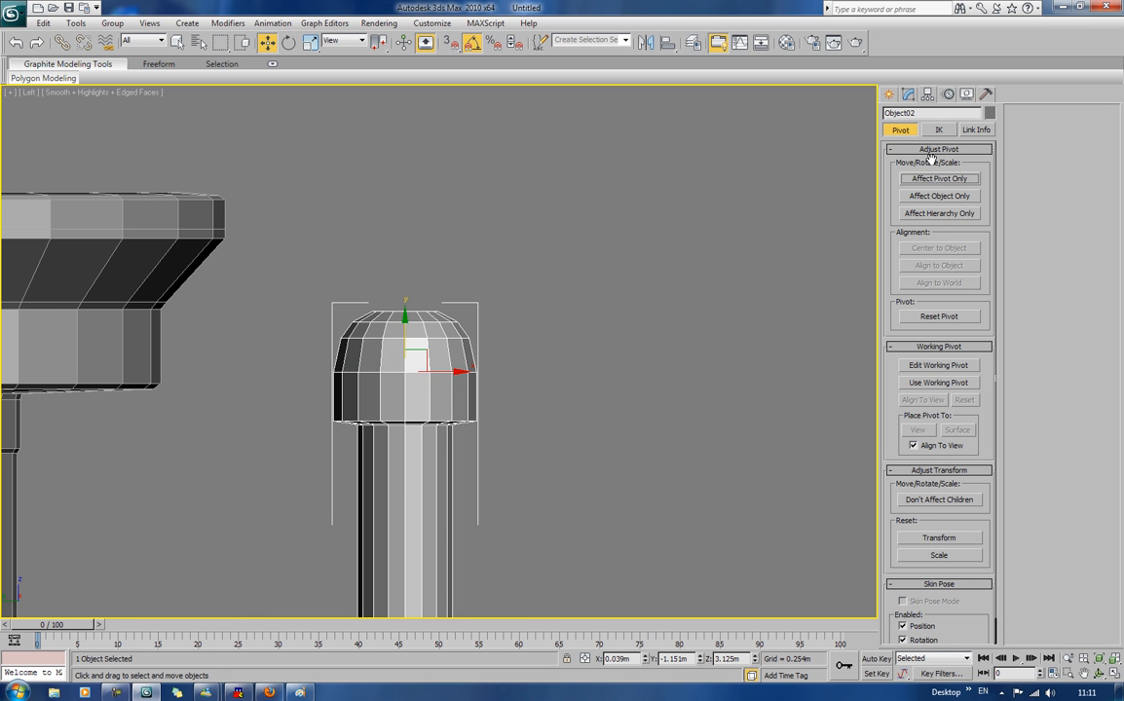
# Step: Detach the dome polygons above the head's widest edge loop as a cloned object and select that clone
pyautogui.click(907, 94)
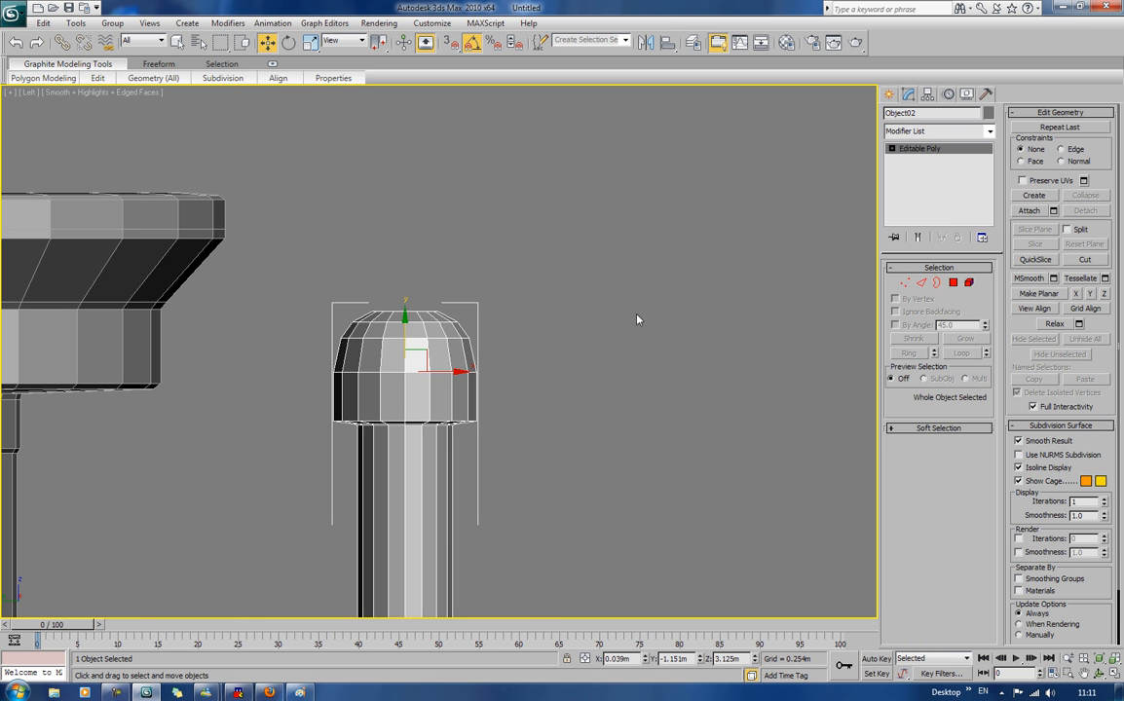
pyautogui.click(952, 282)
pyautogui.moveTo(382, 283); pyautogui.dragTo(612, 356)
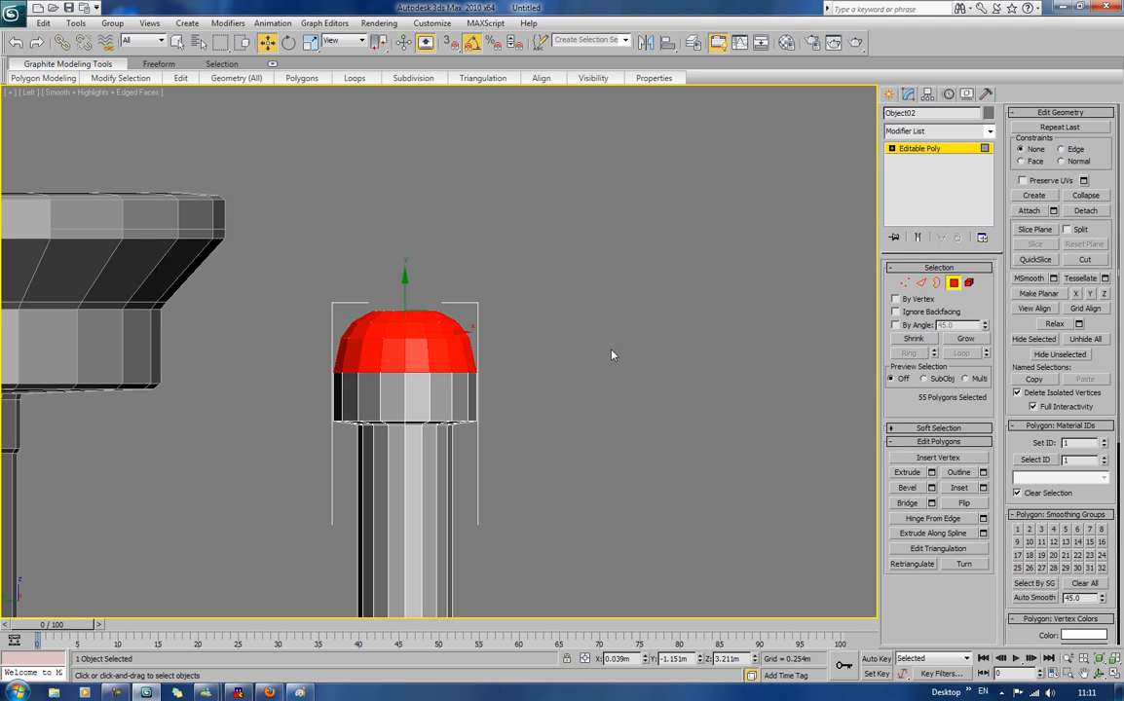
pyautogui.click(1085, 211)
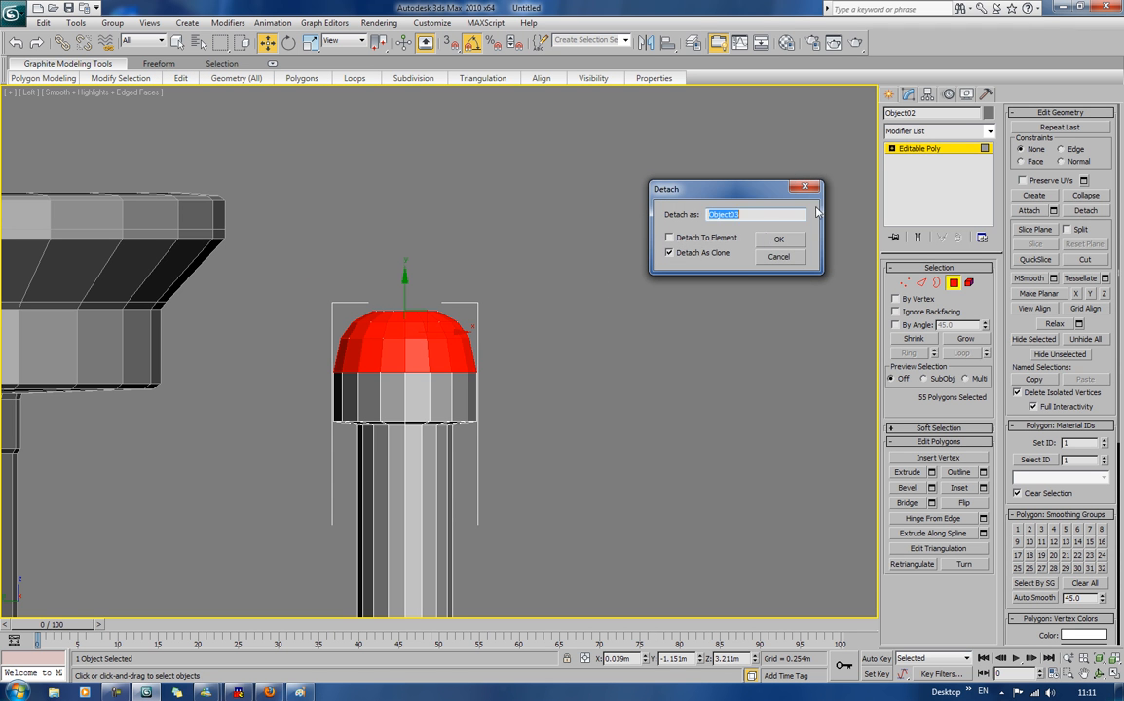
pyautogui.click(778, 240)
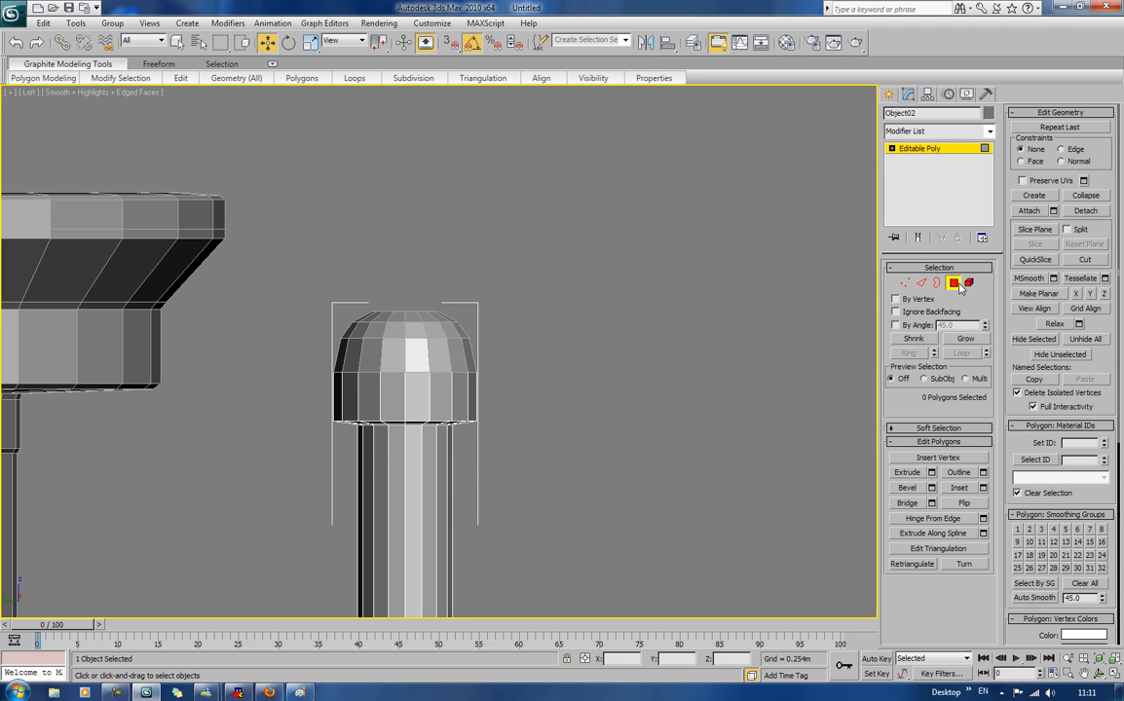
pyautogui.press('4')
pyautogui.click(621, 292)
pyautogui.click(437, 347)
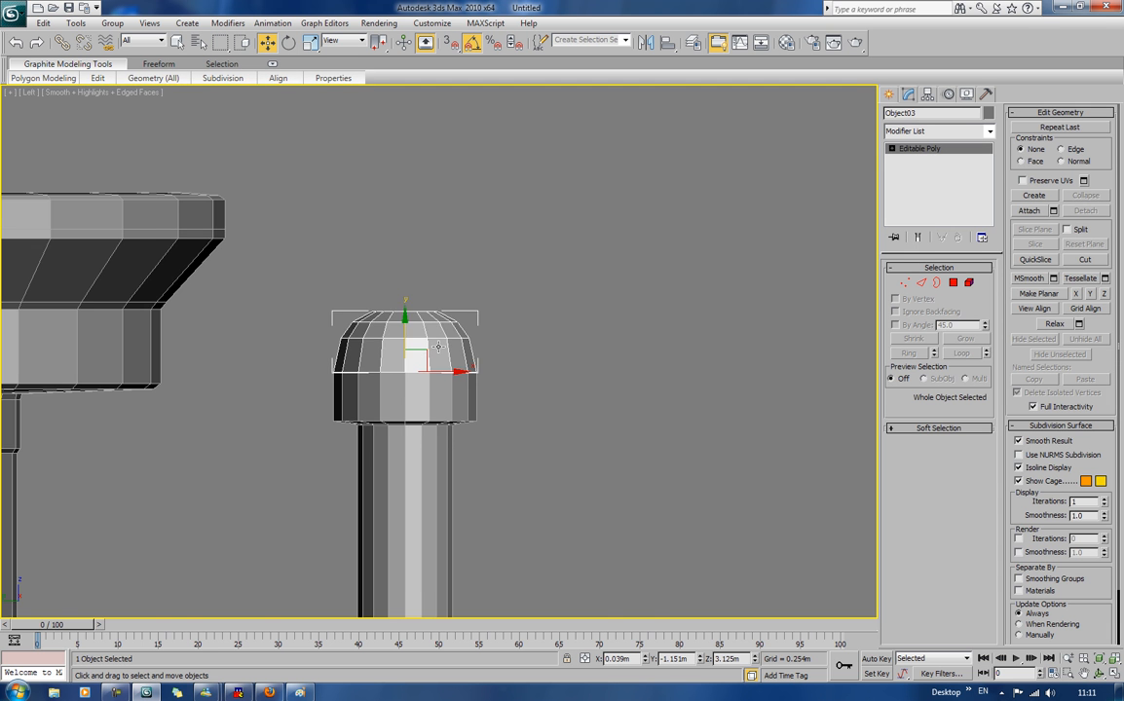
# Step: Select the whole cloned dome as an element in the Perspective view and flip its normals
pyautogui.press('p')
pyautogui.press('z')
pyautogui.keyDown('alt'); pyautogui.moveTo(437, 346); pyautogui.dragTo(392, 336, button='middle'); pyautogui.keyUp('alt')
pyautogui.scroll(-5, 438, 353)
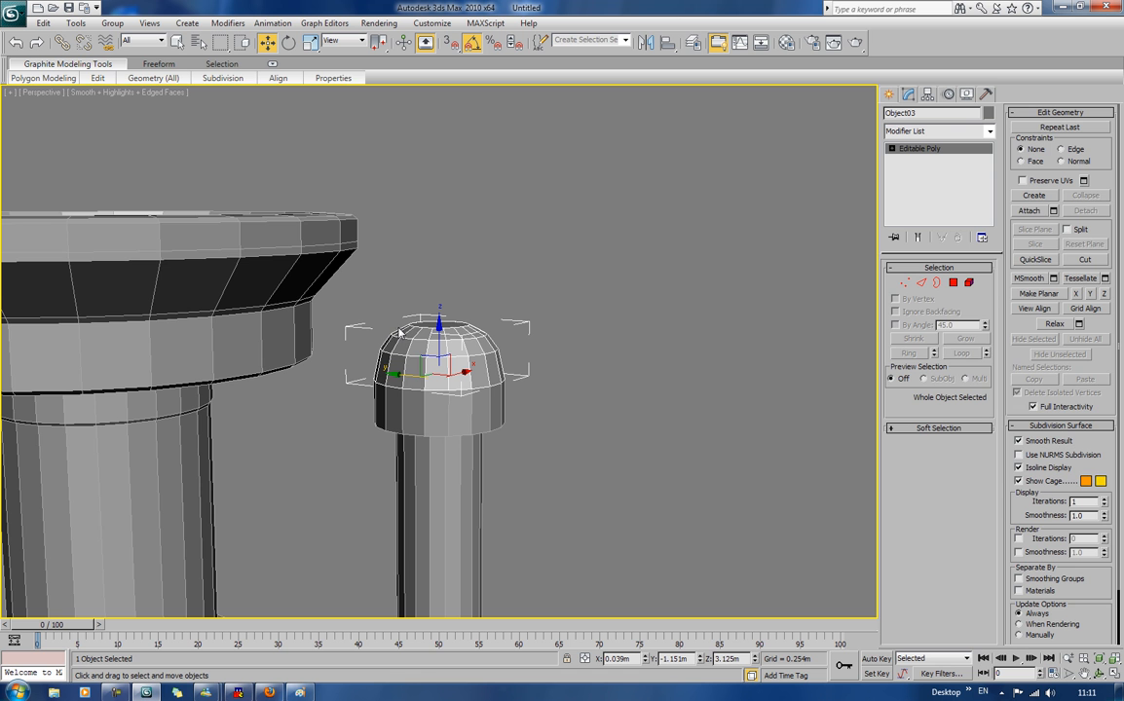
pyautogui.press('4')
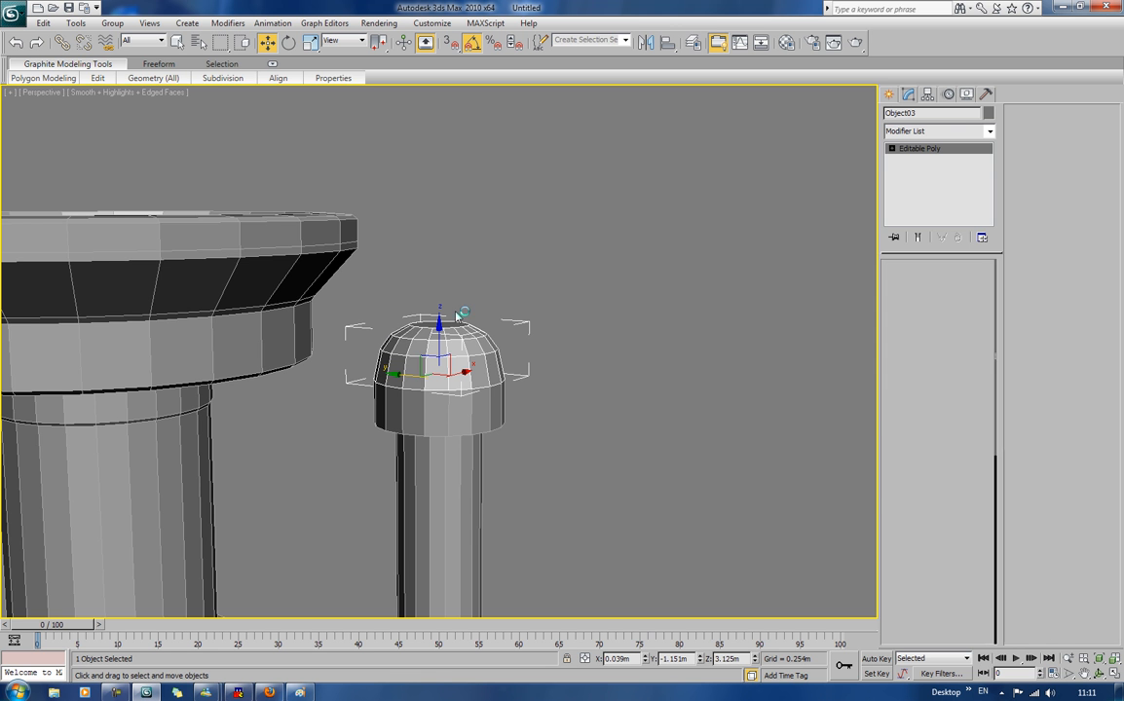
pyautogui.press('3')
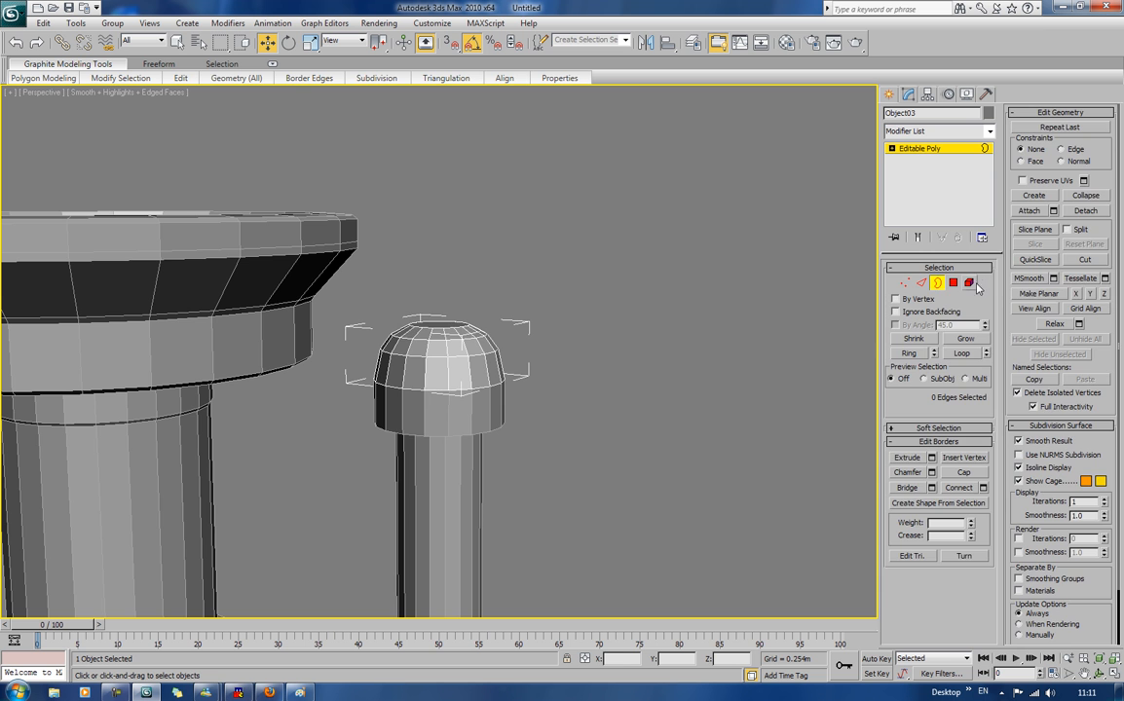
pyautogui.press('4')
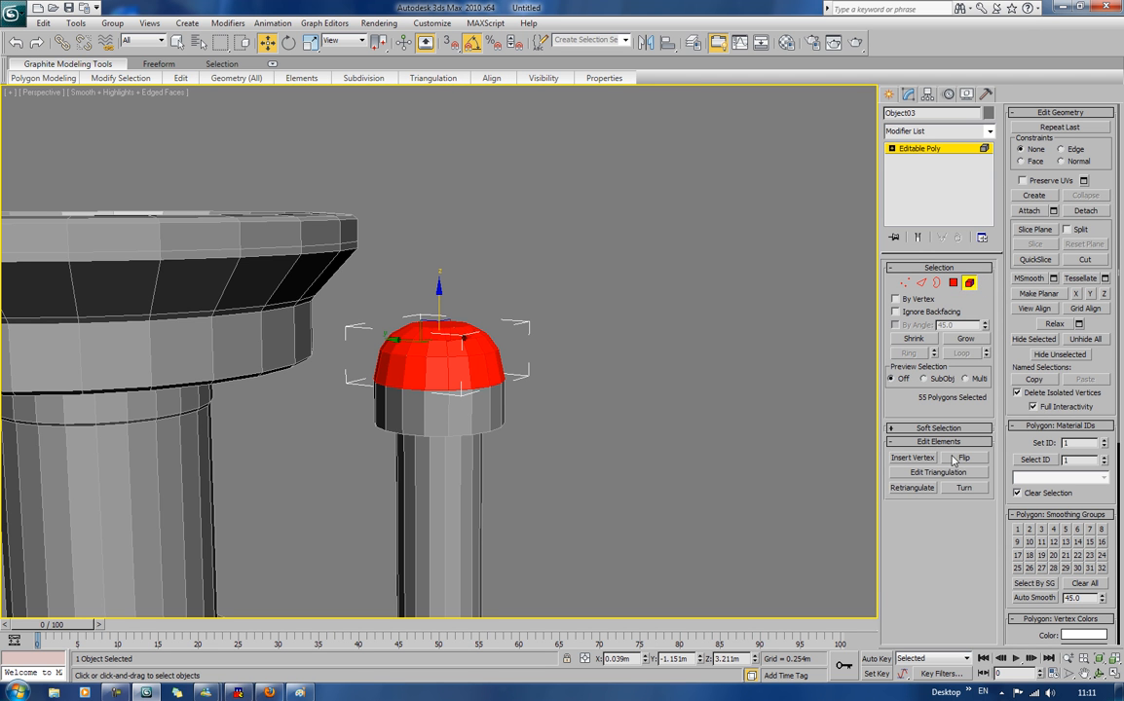
pyautogui.click(954, 460)
# Step: Extend the cloned dome's lower border outward in the XY plane to about 156%, forming a flat flange around the head
pyautogui.click(924, 284)
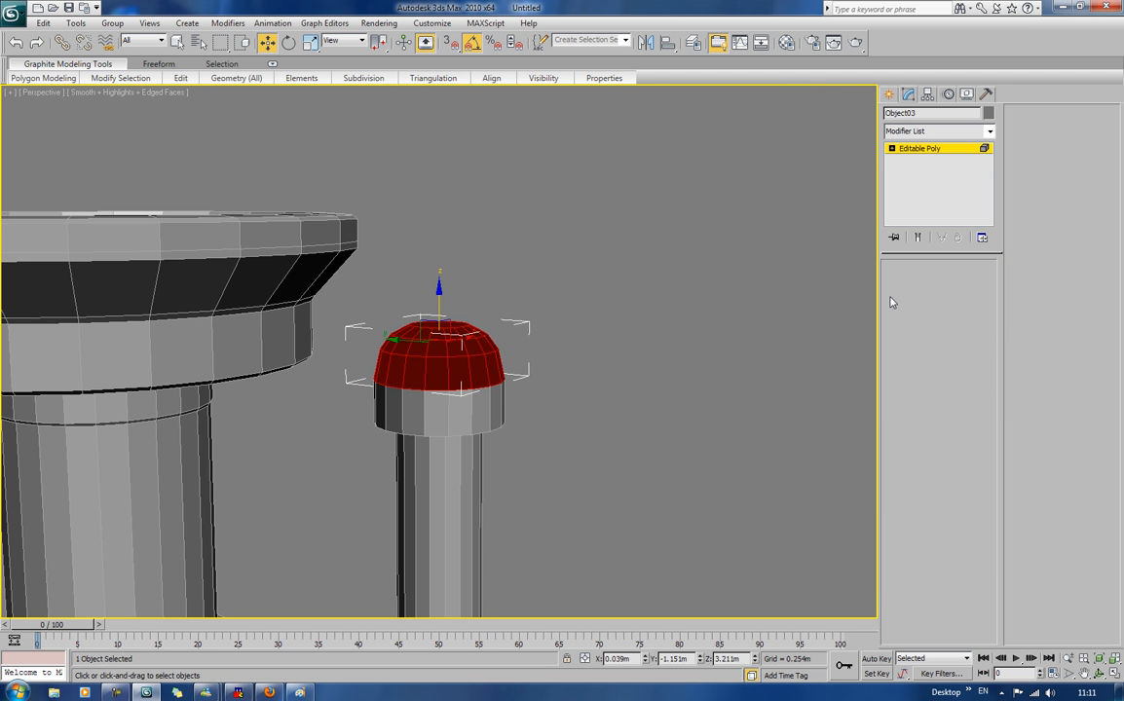
pyautogui.click(509, 376)
pyautogui.keyDown('alt'); pyautogui.moveTo(510, 374); pyautogui.dragTo(512, 389, button='middle'); pyautogui.keyUp('alt')
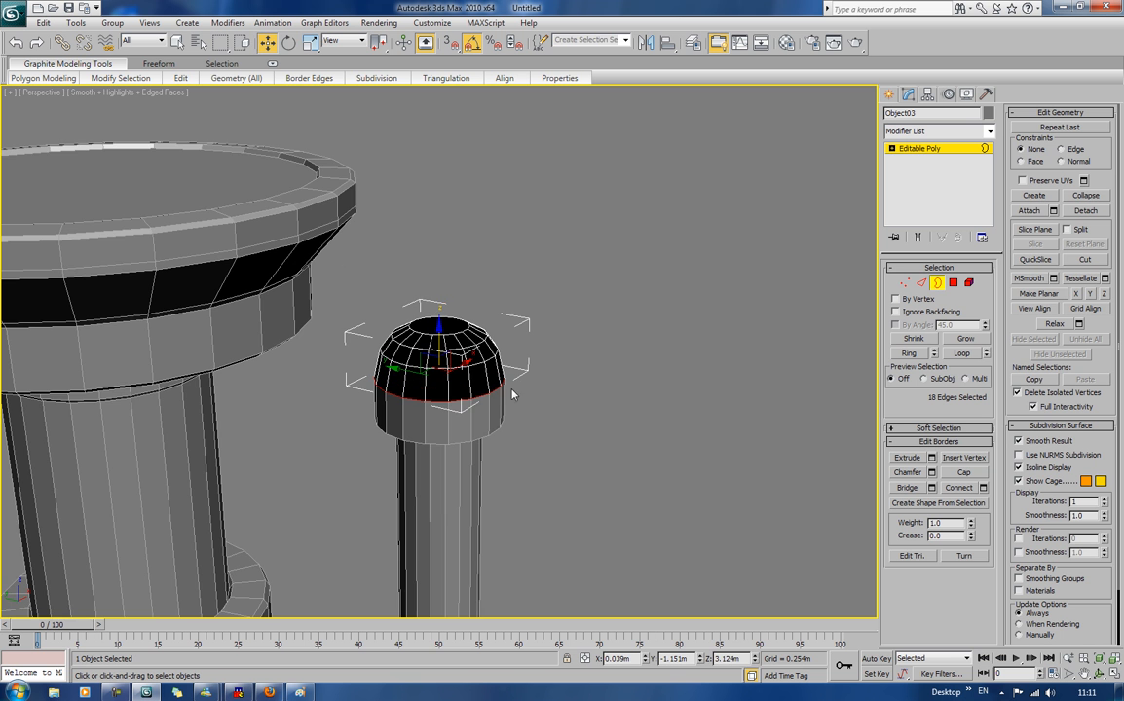
pyautogui.press('e')
pyautogui.press('r')
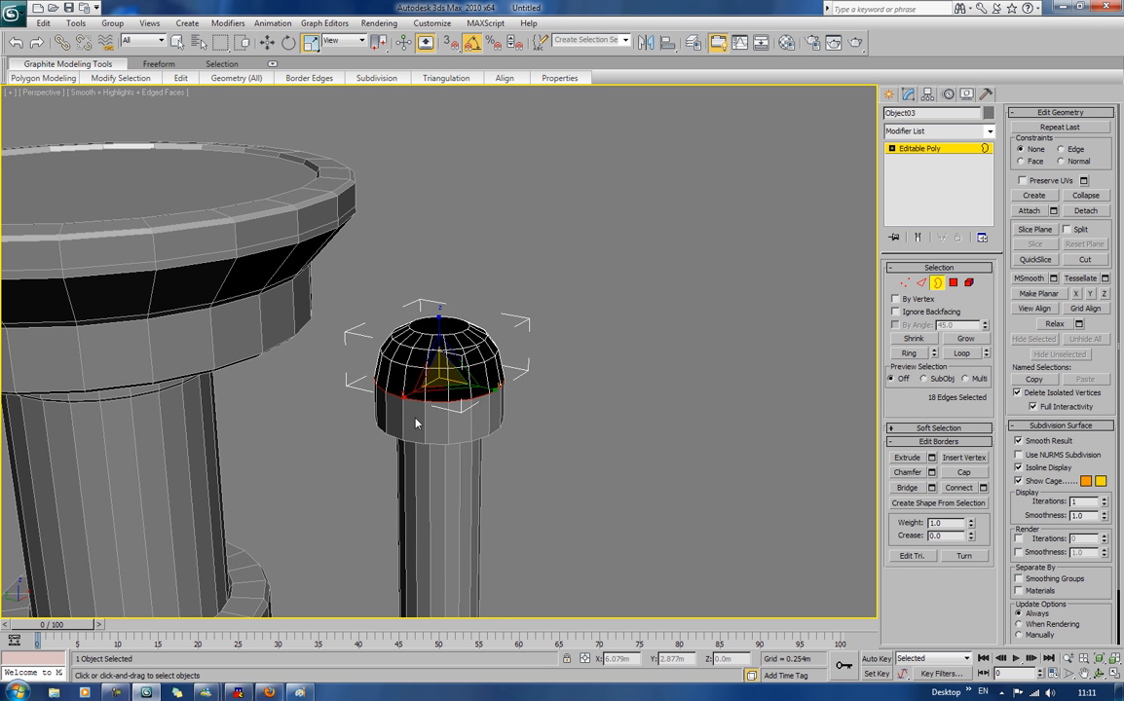
pyautogui.scroll(2, 445, 399)
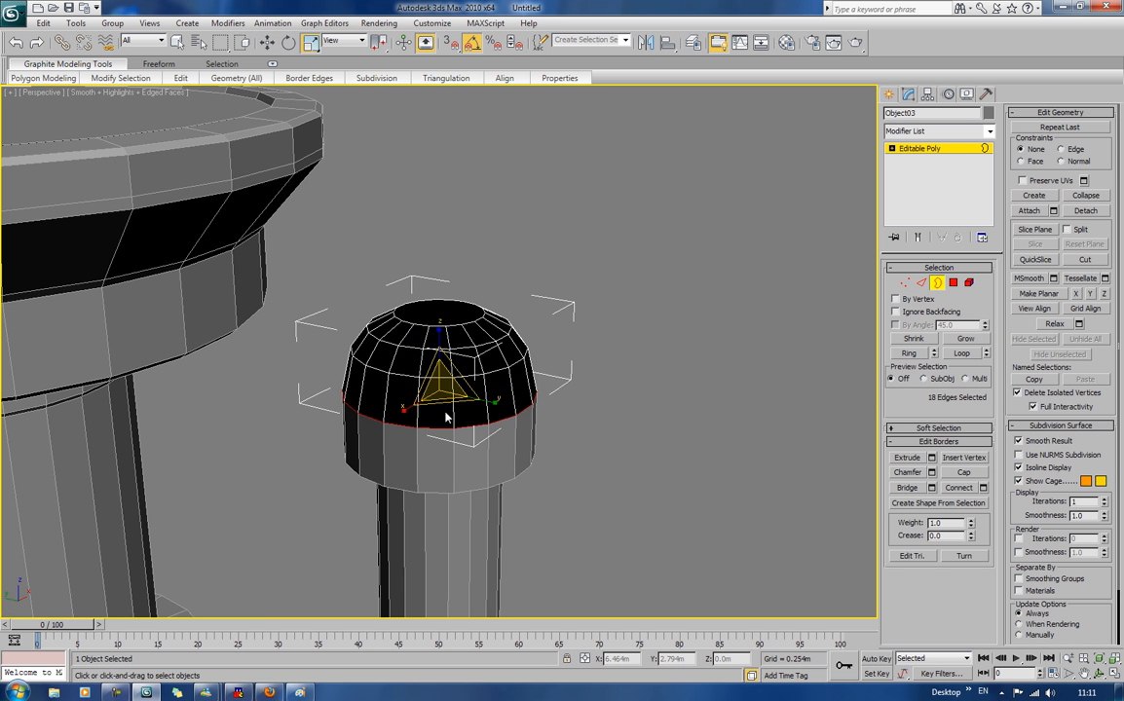
pyautogui.keyDown('shift'); pyautogui.moveTo(443, 409); pyautogui.dragTo(449, 419); pyautogui.keyUp('shift')
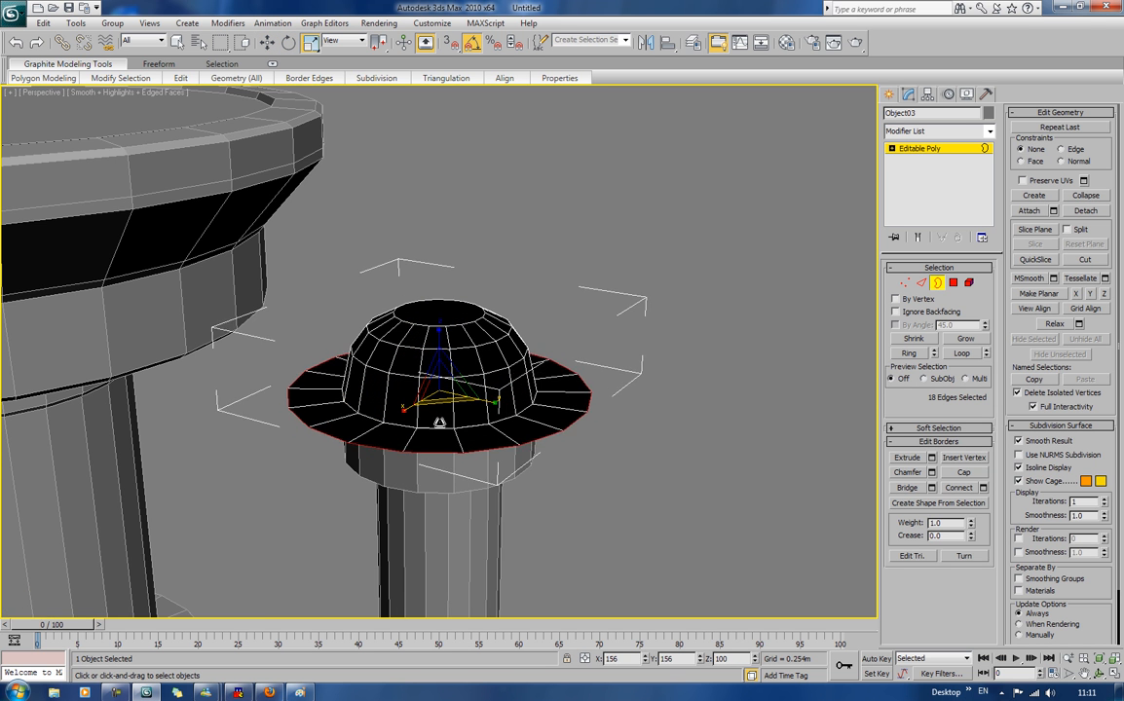
# Step: Select the nine outer rim edges of the flange on the side facing the central column
pyautogui.scroll(-5, 501, 303)
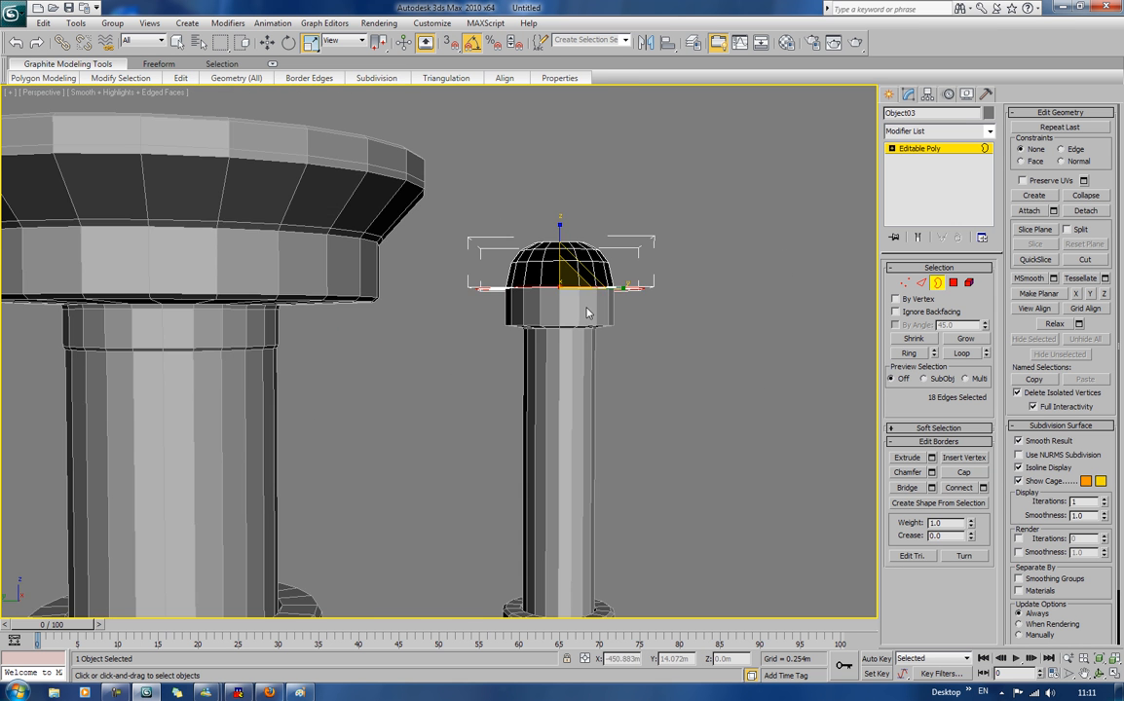
pyautogui.moveTo(536, 384)
pyautogui.keyDown('alt'); pyautogui.mouseDown(button='middle')
pyautogui.moveTo(492, 336)
pyautogui.moveTo(484, 294)
pyautogui.moveTo(517, 384)
pyautogui.mouseUp(button='middle'); pyautogui.keyUp('alt')
pyautogui.keyDown('alt'); pyautogui.moveTo(295, 338); pyautogui.dragTo(429, 358, button='middle'); pyautogui.keyUp('alt')
pyautogui.scroll(3, 428, 357)
pyautogui.moveTo(497, 286)
pyautogui.mouseDown(button='middle')
pyautogui.moveTo(489, 317)
pyautogui.moveTo(486, 291)
pyautogui.mouseUp(button='middle')
pyautogui.scroll(-3, 489, 318)
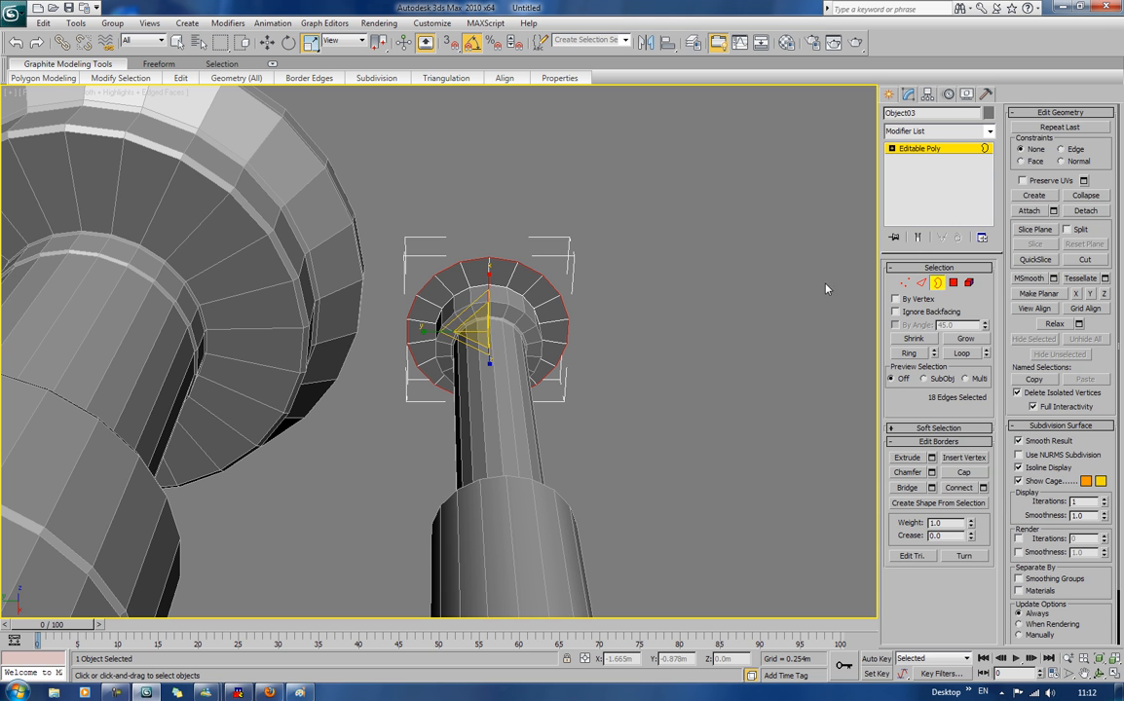
pyautogui.press('2')
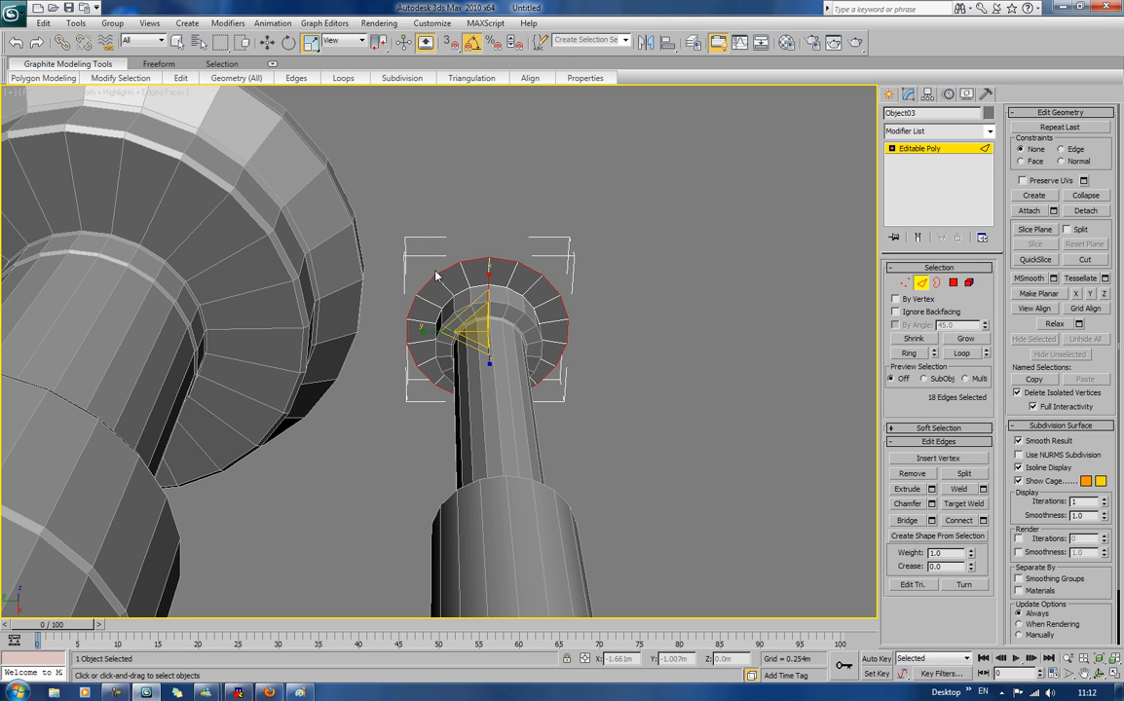
pyautogui.click(548, 245)
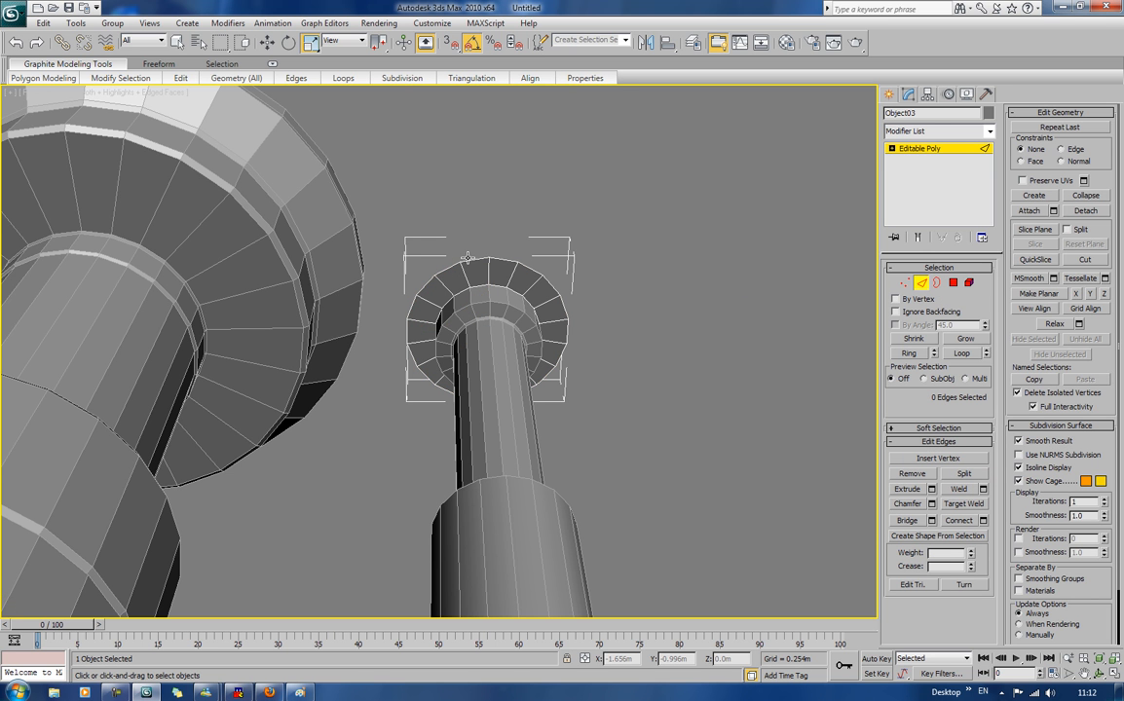
pyautogui.click(468, 263)
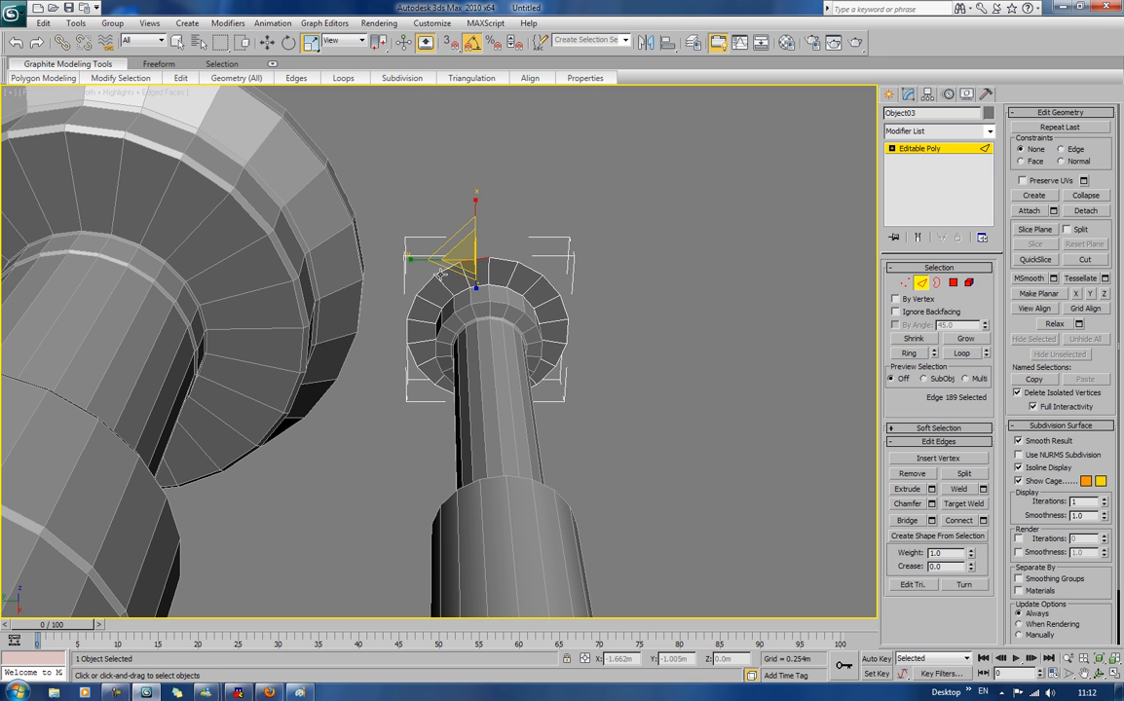
pyautogui.keyDown('ctrl'); pyautogui.click(444, 268); pyautogui.keyUp('ctrl')
pyautogui.keyDown('ctrl'); pyautogui.click(426, 282); pyautogui.keyUp('ctrl')
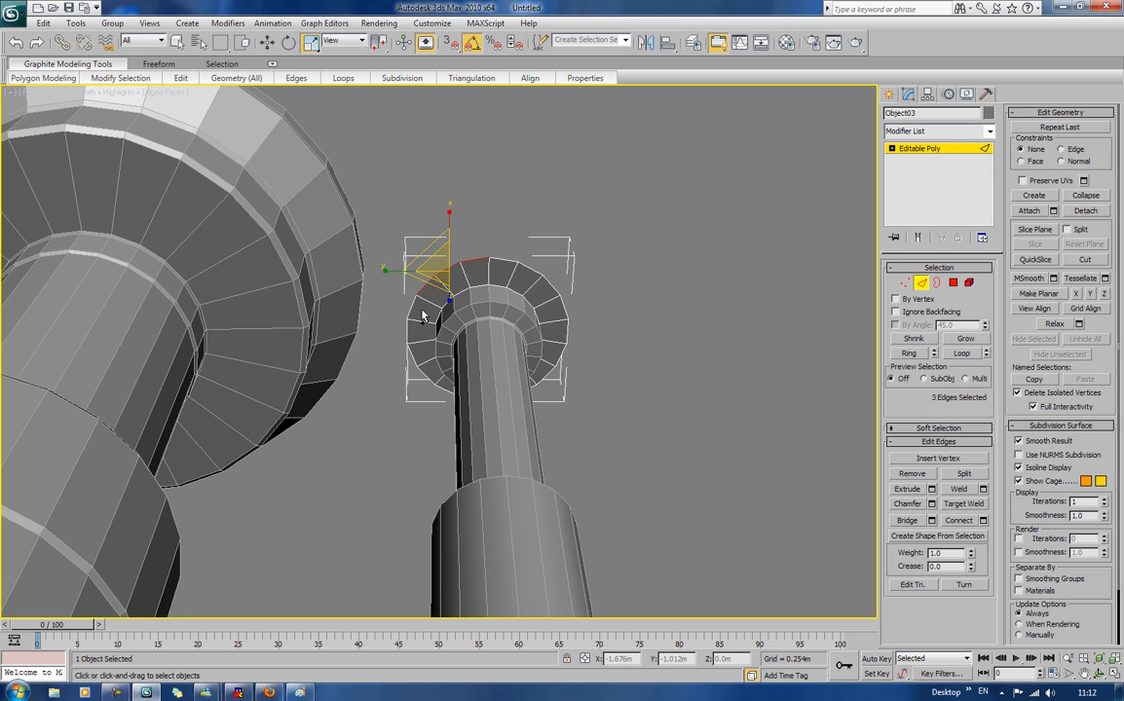
pyautogui.keyDown('ctrl'); pyautogui.click(410, 313); pyautogui.keyUp('ctrl')
pyautogui.keyDown('ctrl'); pyautogui.click(415, 336); pyautogui.keyUp('ctrl')
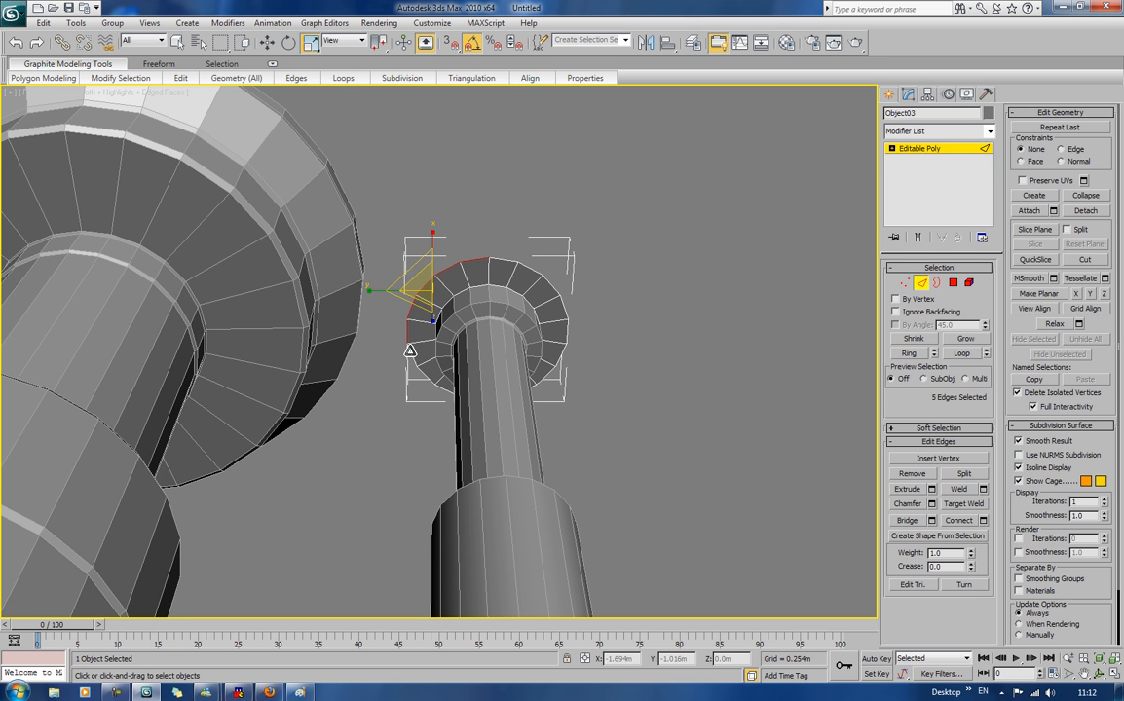
pyautogui.keyDown('ctrl'); pyautogui.click(416, 354); pyautogui.keyUp('ctrl')
pyautogui.keyDown('ctrl'); pyautogui.click(426, 375); pyautogui.keyUp('ctrl')
pyautogui.keyDown('ctrl'); pyautogui.click(443, 389); pyautogui.keyUp('ctrl')
pyautogui.keyDown('alt'); pyautogui.moveTo(612, 351); pyautogui.dragTo(435, 445, button='middle'); pyautogui.keyUp('alt')
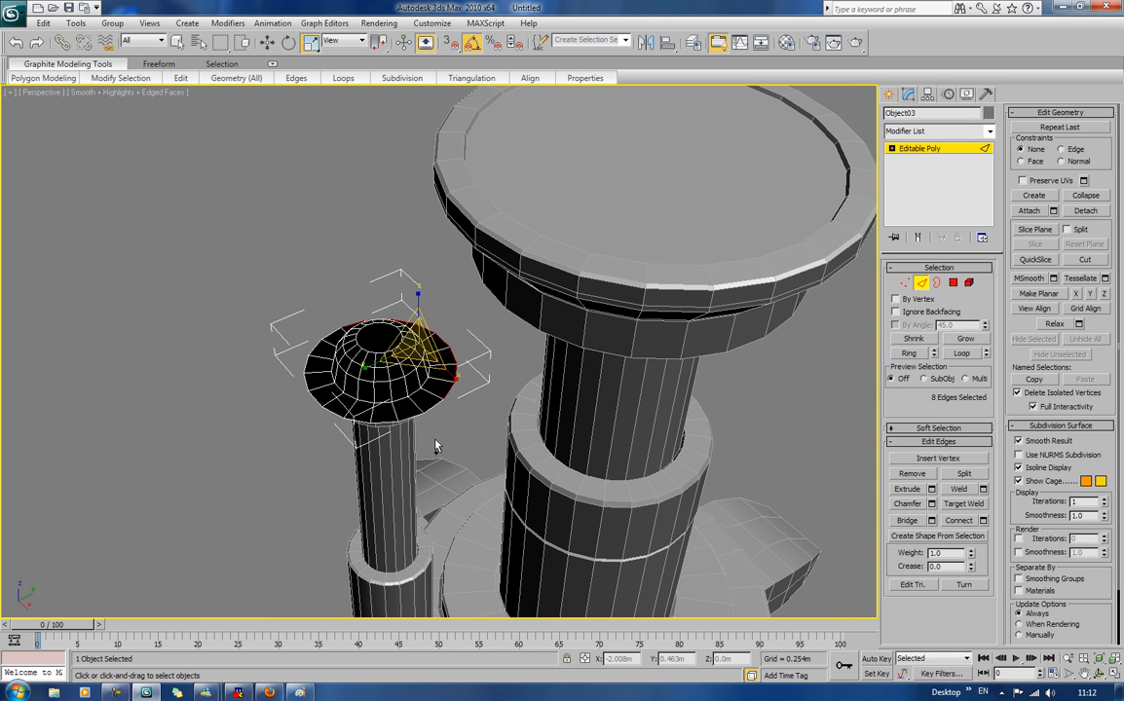
pyautogui.keyDown('ctrl'); pyautogui.click(436, 402); pyautogui.keyUp('ctrl')
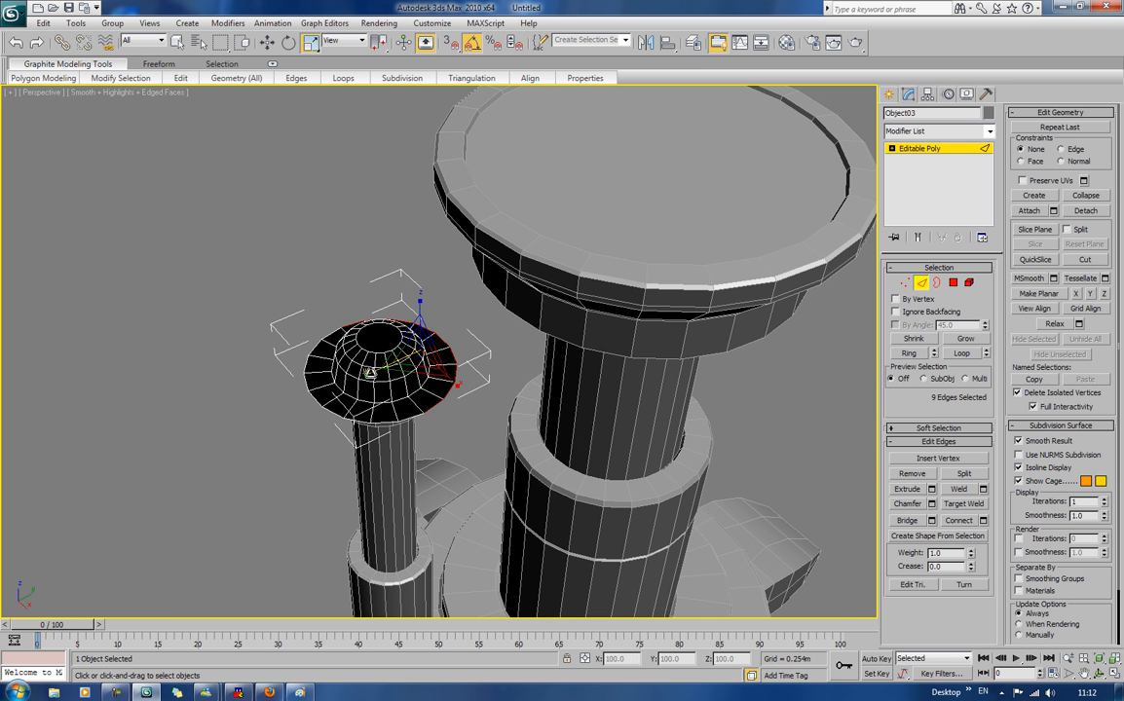
# Step: Scale the selected rim edges along Y until they form a straight edge, and switch to the Move tool
pyautogui.moveTo(371, 374); pyautogui.dragTo(696, 323)
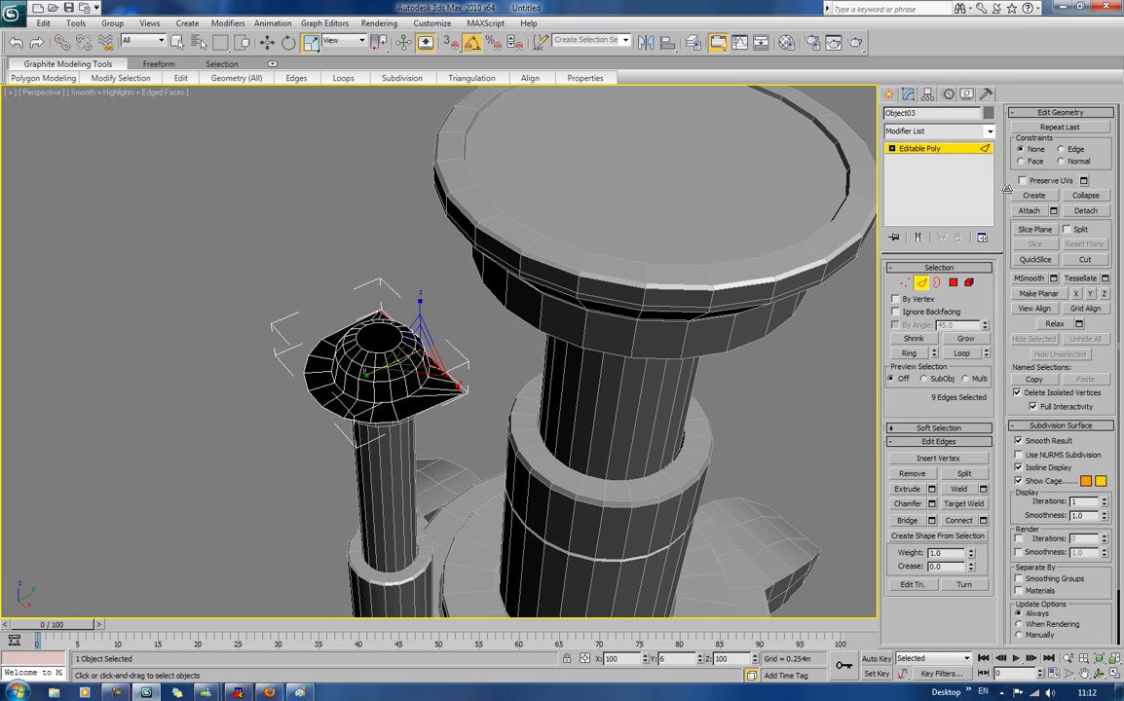
pyautogui.moveTo(373, 373); pyautogui.dragTo(765, 307)
pyautogui.keyDown('alt'); pyautogui.moveTo(346, 321); pyautogui.dragTo(548, 176, button='middle'); pyautogui.keyUp('alt')
pyautogui.press('w')
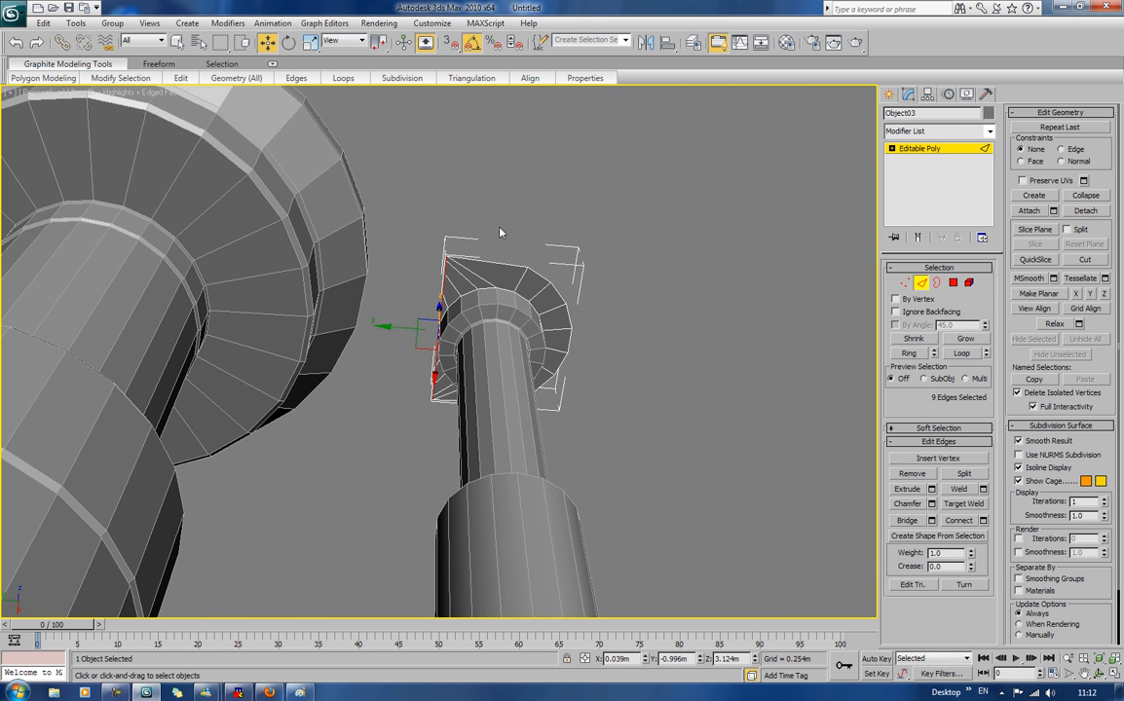
# Step: Move the straight flange edges along Y toward the central column, to about -0.871 m, and select the flange's whole outer border
pyautogui.moveTo(432, 367); pyautogui.dragTo(362, 328)
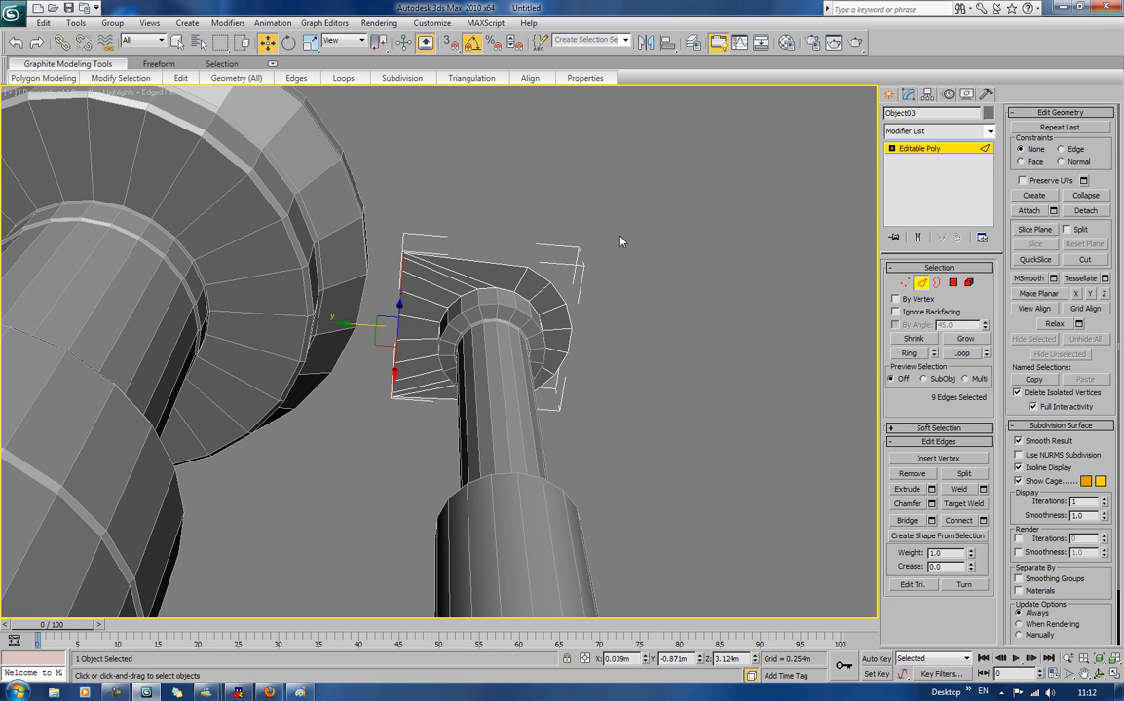
pyautogui.keyDown('alt'); pyautogui.moveTo(697, 234); pyautogui.dragTo(628, 343, button='middle'); pyautogui.keyUp('alt')
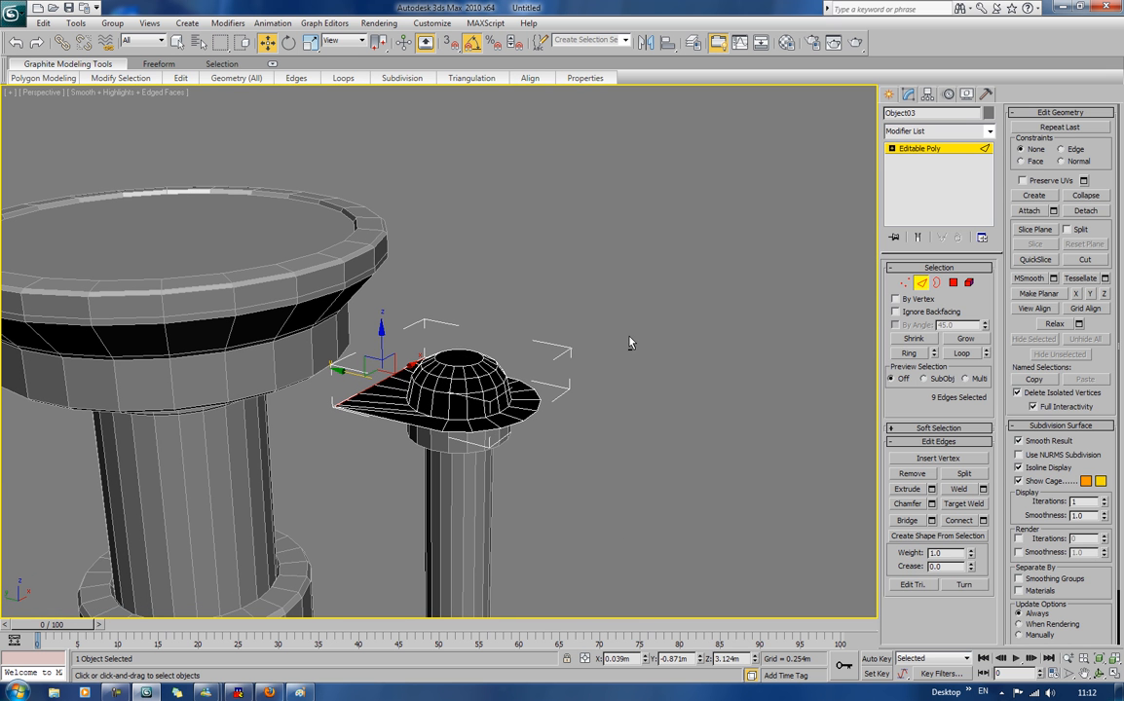
pyautogui.click(937, 282)
pyautogui.click(507, 369)
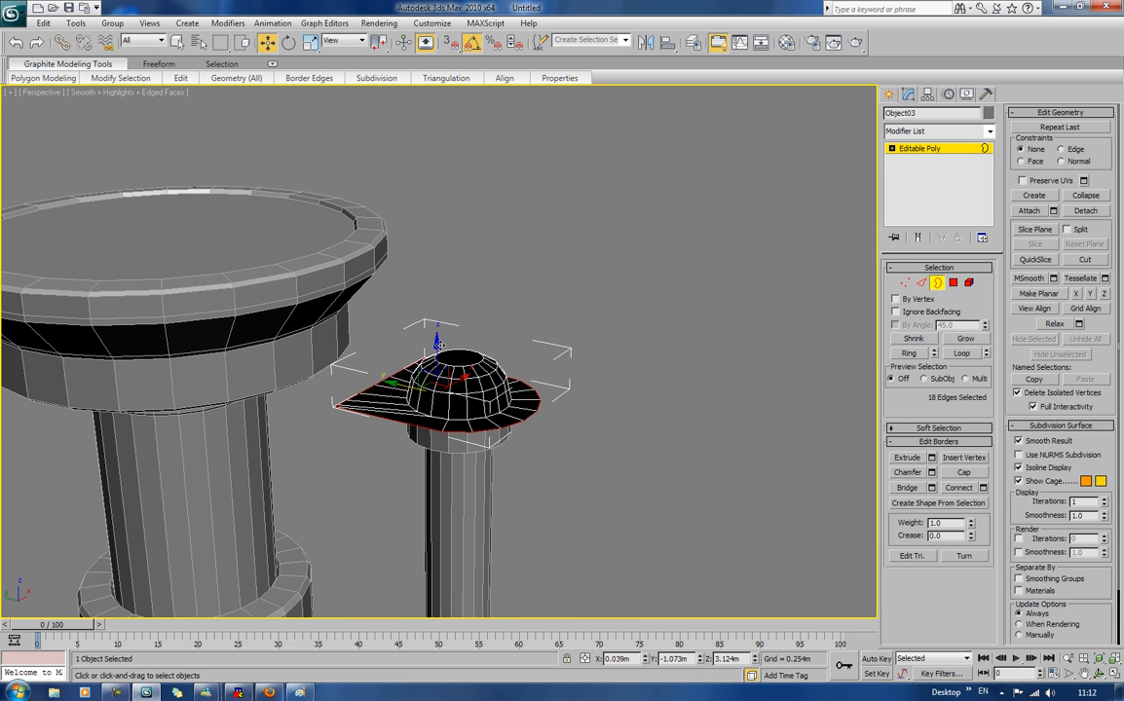
pyautogui.keyDown('shift'); pyautogui.moveTo(438, 345); pyautogui.dragTo(439, 278); pyautogui.keyUp('shift')
pyautogui.moveTo(623, 328)
pyautogui.keyDown('alt'); pyautogui.mouseDown(button='middle')
pyautogui.moveTo(682, 321)
pyautogui.moveTo(665, 293)
pyautogui.moveTo(672, 267)
pyautogui.moveTo(629, 256)
pyautogui.moveTo(576, 311)
pyautogui.moveTo(611, 321)
pyautogui.moveTo(648, 290)
pyautogui.moveTo(617, 351)
pyautogui.moveTo(624, 344)
pyautogui.mouseUp(button='middle'); pyautogui.keyUp('alt')
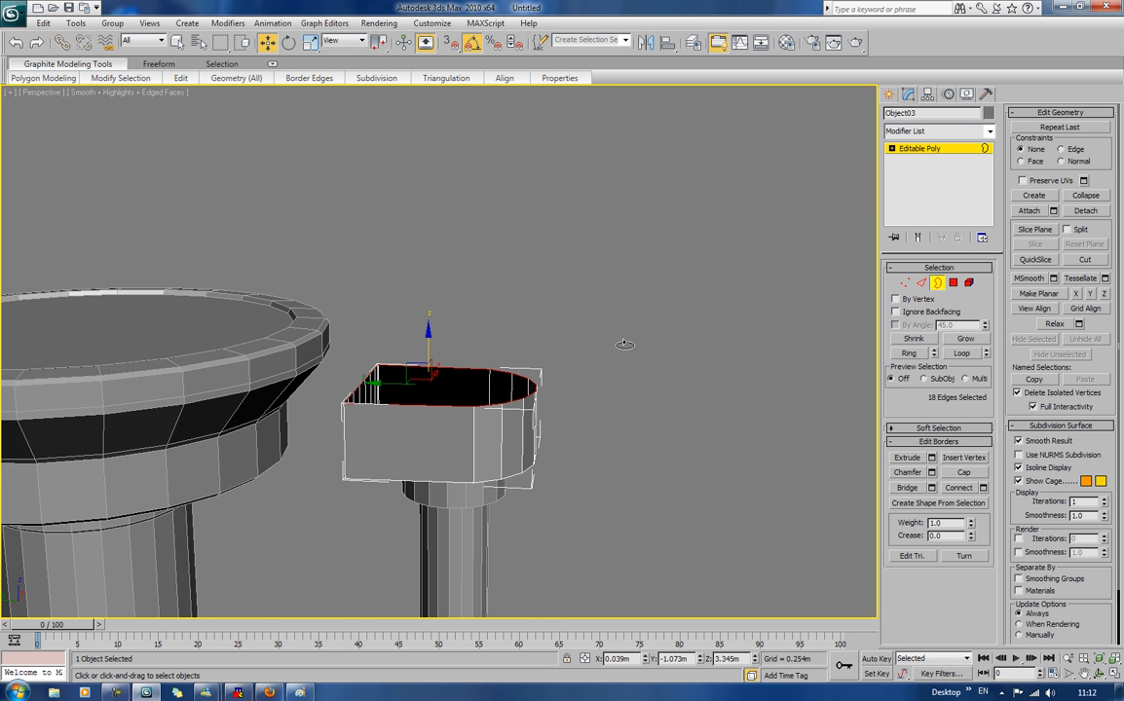
pyautogui.moveTo(517, 378)
pyautogui.keyDown('alt'); pyautogui.mouseDown(button='middle')
pyautogui.moveTo(506, 384)
pyautogui.moveTo(514, 392)
pyautogui.mouseUp(button='middle'); pyautogui.keyUp('alt')
pyautogui.moveTo(417, 354)
pyautogui.mouseDown()
pyautogui.moveTo(416, 367)
pyautogui.moveTo(417, 357)
pyautogui.mouseUp()
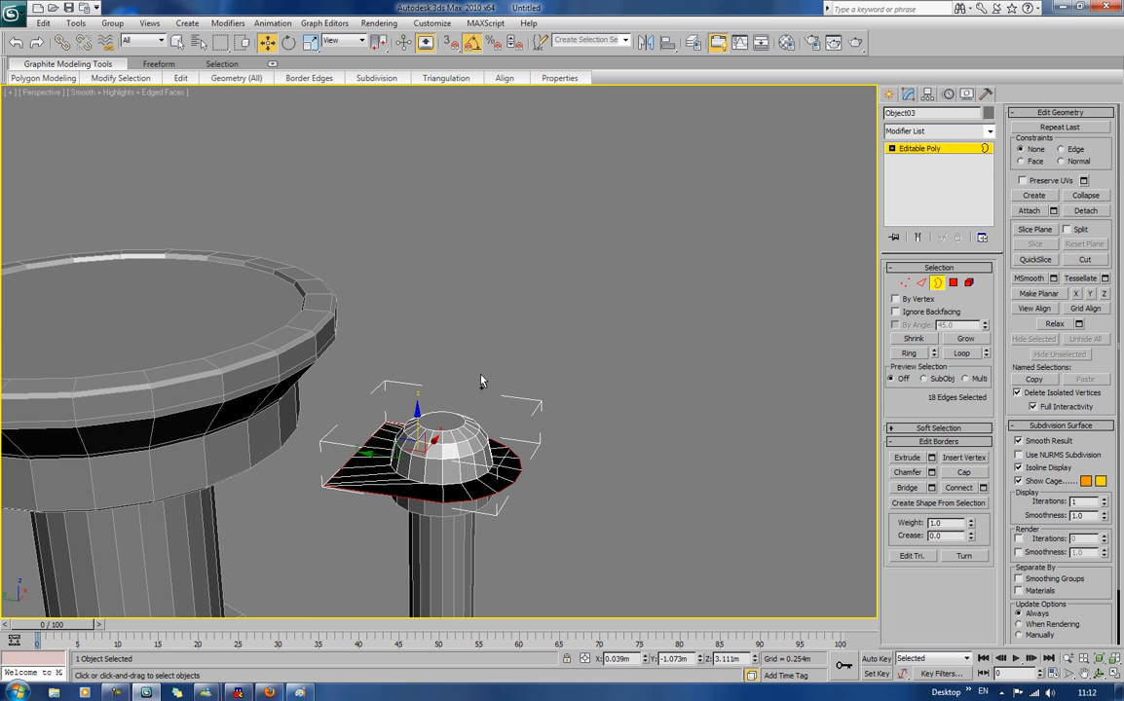
pyautogui.click(37, 46)
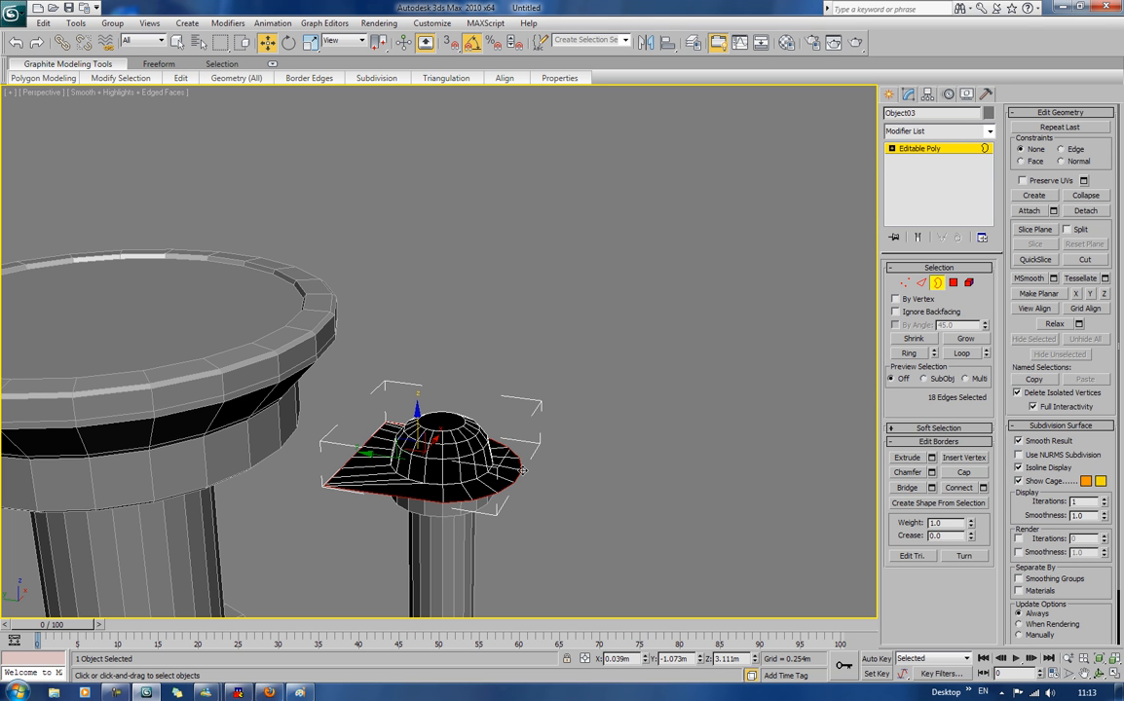
pyautogui.click(828, 269)
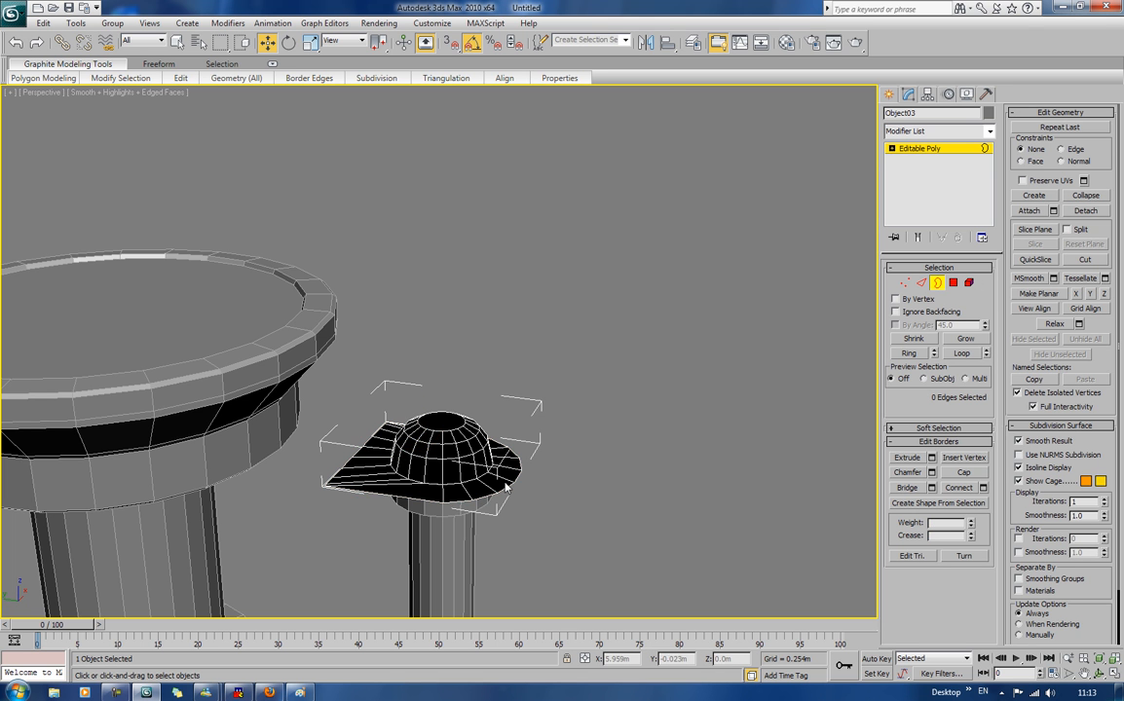
# Step: Extend the flange's outer border straight up to about Z 3.26 m, forming walls around the dome
pyautogui.click(357, 491)
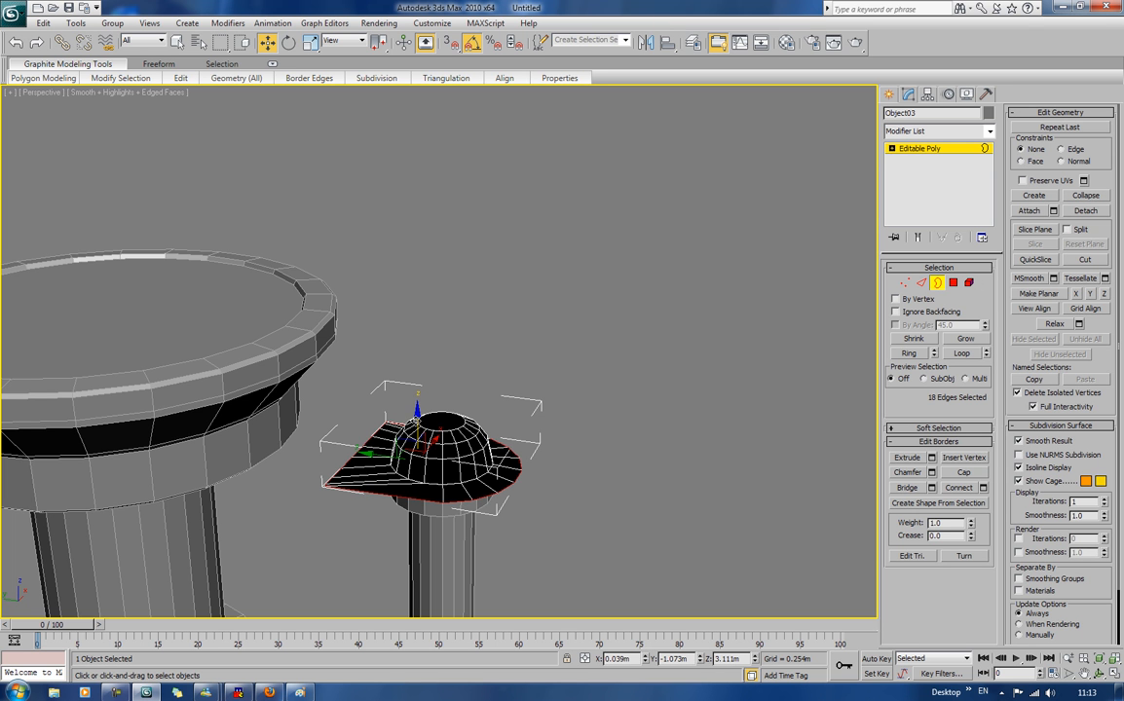
pyautogui.keyDown('shift'); pyautogui.moveTo(412, 425); pyautogui.dragTo(424, 378); pyautogui.keyUp('shift')
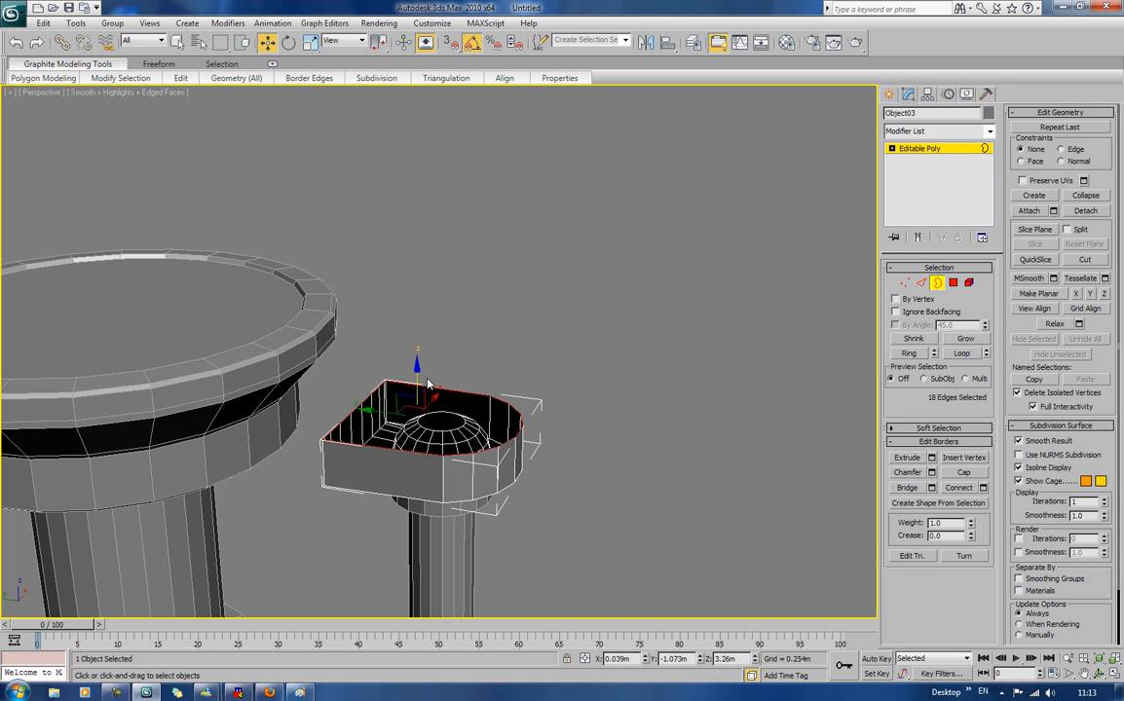
pyautogui.click(521, 372)
pyautogui.keyDown('alt'); pyautogui.moveTo(521, 372); pyautogui.dragTo(530, 373, button='middle'); pyautogui.keyUp('alt')
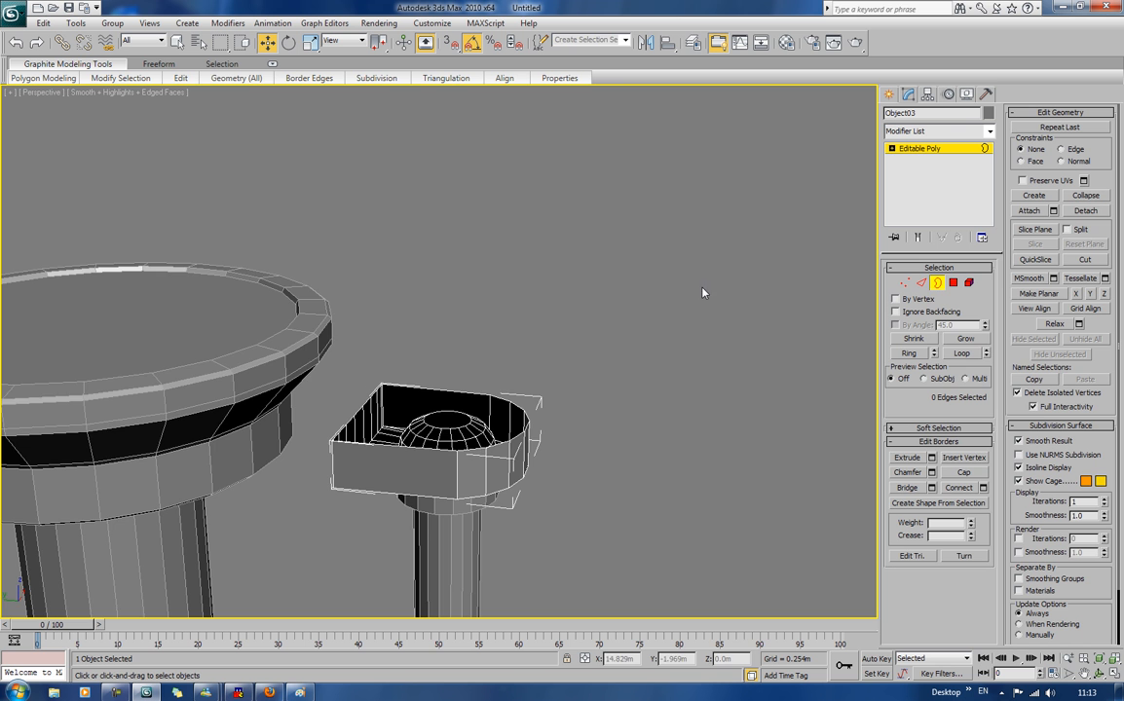
# Step: Select the six upper border edges around the rounded end, three on each side, and bridge them to cover that end
pyautogui.scroll(4, 703, 287)
pyautogui.moveTo(708, 286); pyautogui.dragTo(706, 168, button='middle')
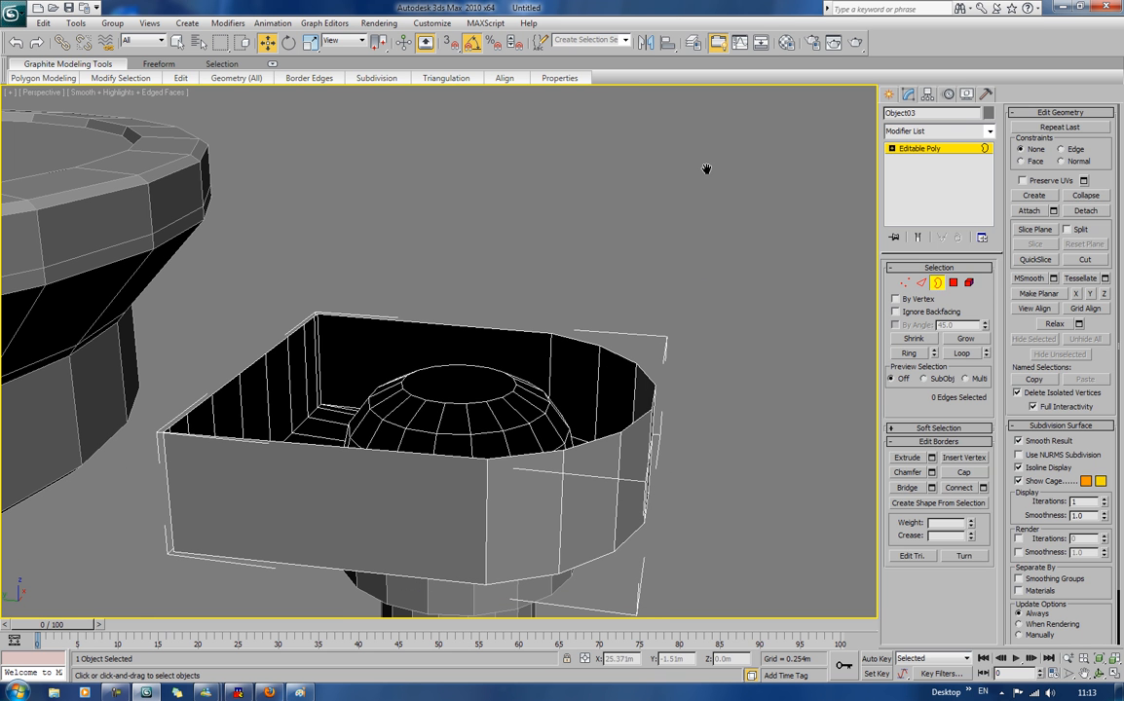
pyautogui.click(923, 282)
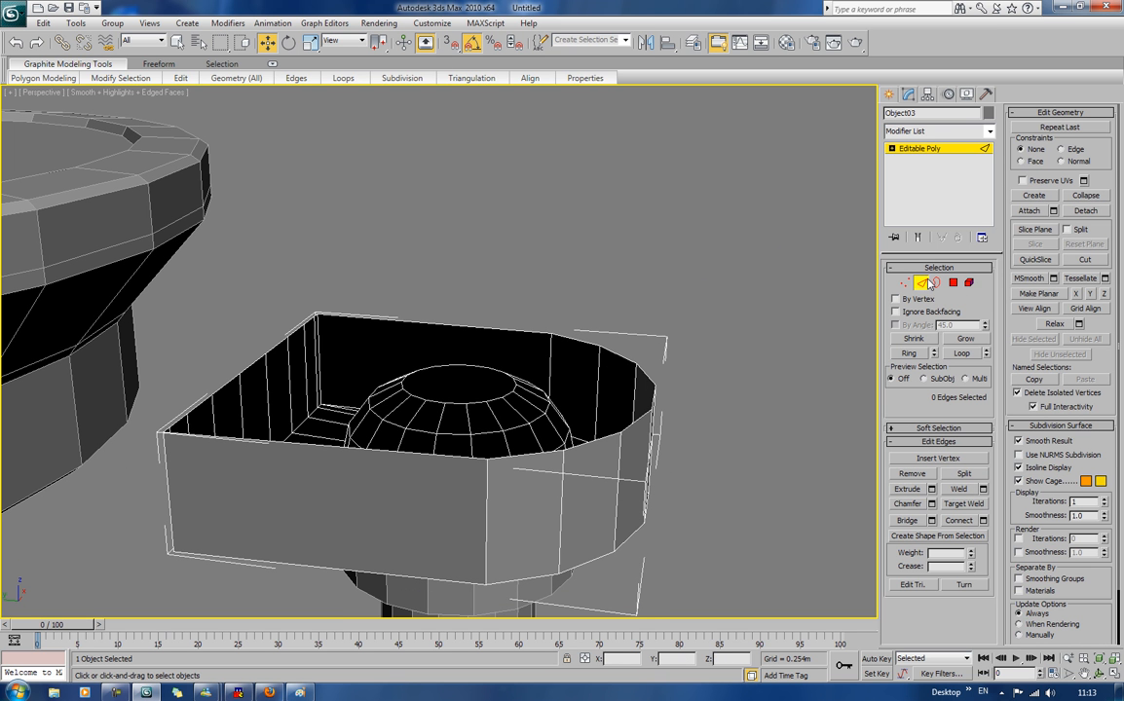
pyautogui.click(582, 343)
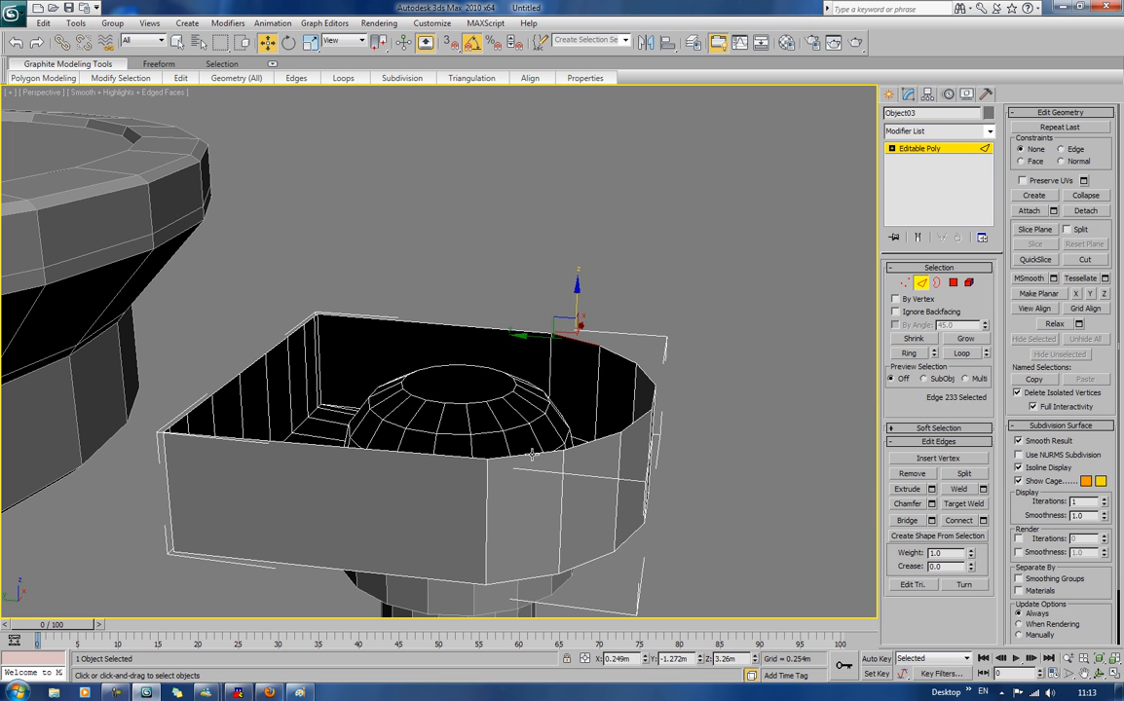
pyautogui.keyDown('ctrl'); pyautogui.click(531, 455); pyautogui.keyUp('ctrl')
pyautogui.keyDown('ctrl'); pyautogui.click(621, 357); pyautogui.keyUp('ctrl')
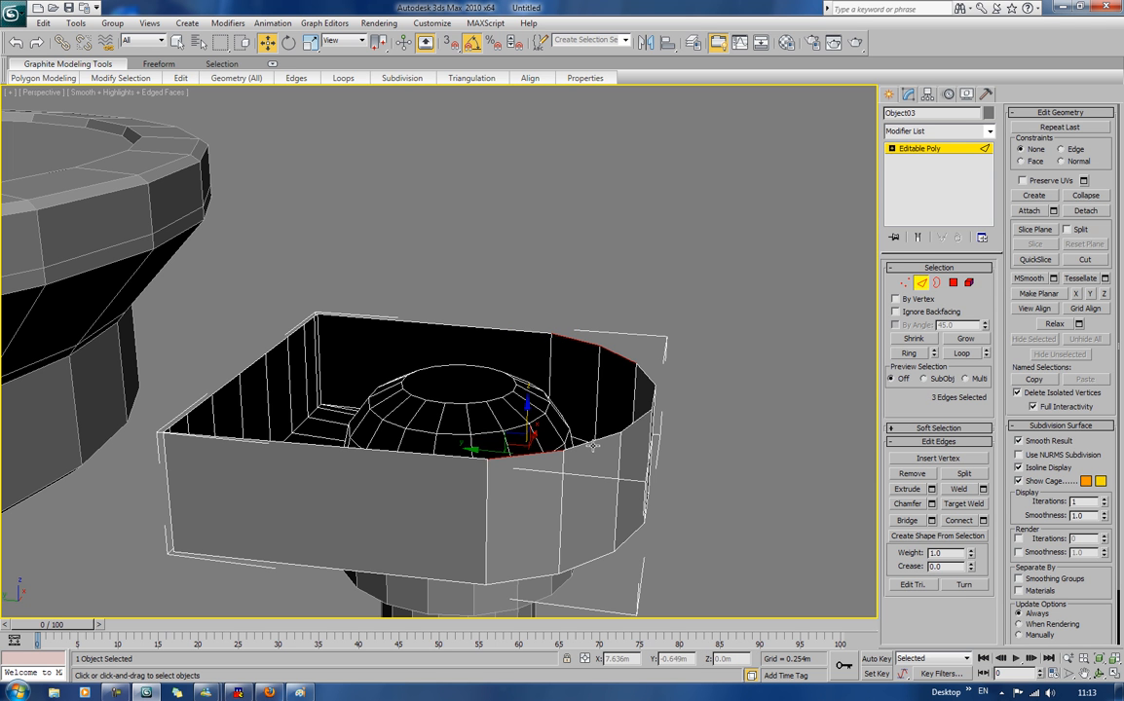
pyautogui.keyDown('ctrl'); pyautogui.click(593, 439); pyautogui.keyUp('ctrl')
pyautogui.keyDown('ctrl'); pyautogui.click(629, 427); pyautogui.keyUp('ctrl')
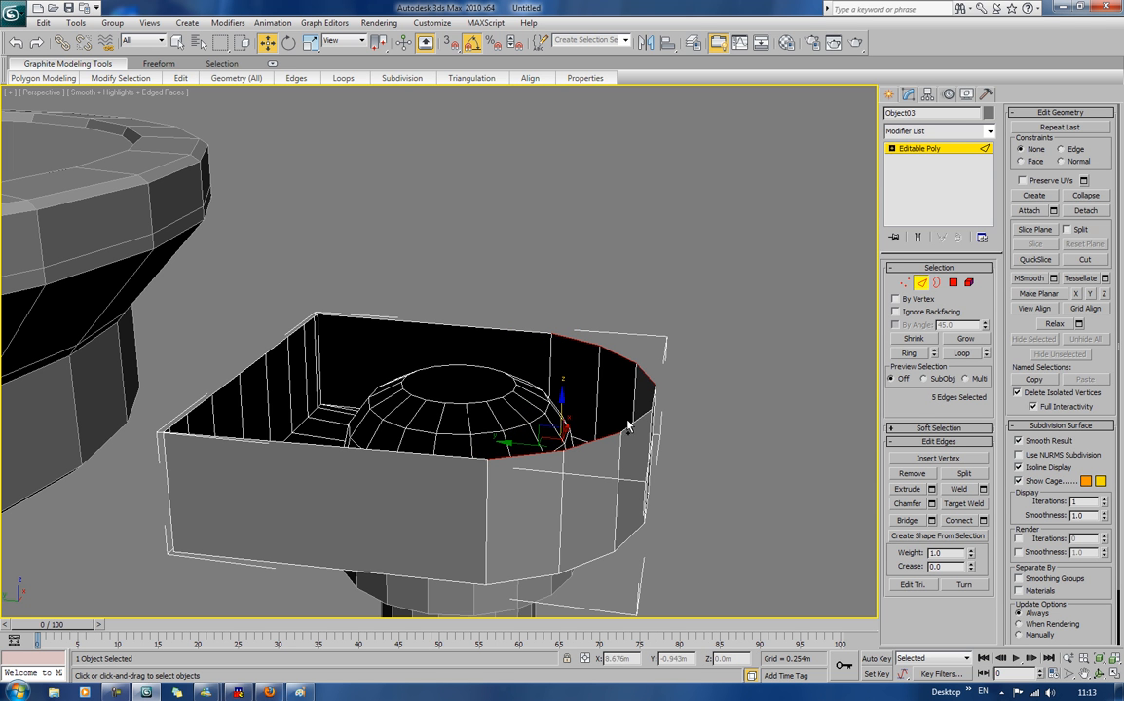
pyautogui.keyDown('ctrl'); pyautogui.click(630, 425); pyautogui.keyUp('ctrl')
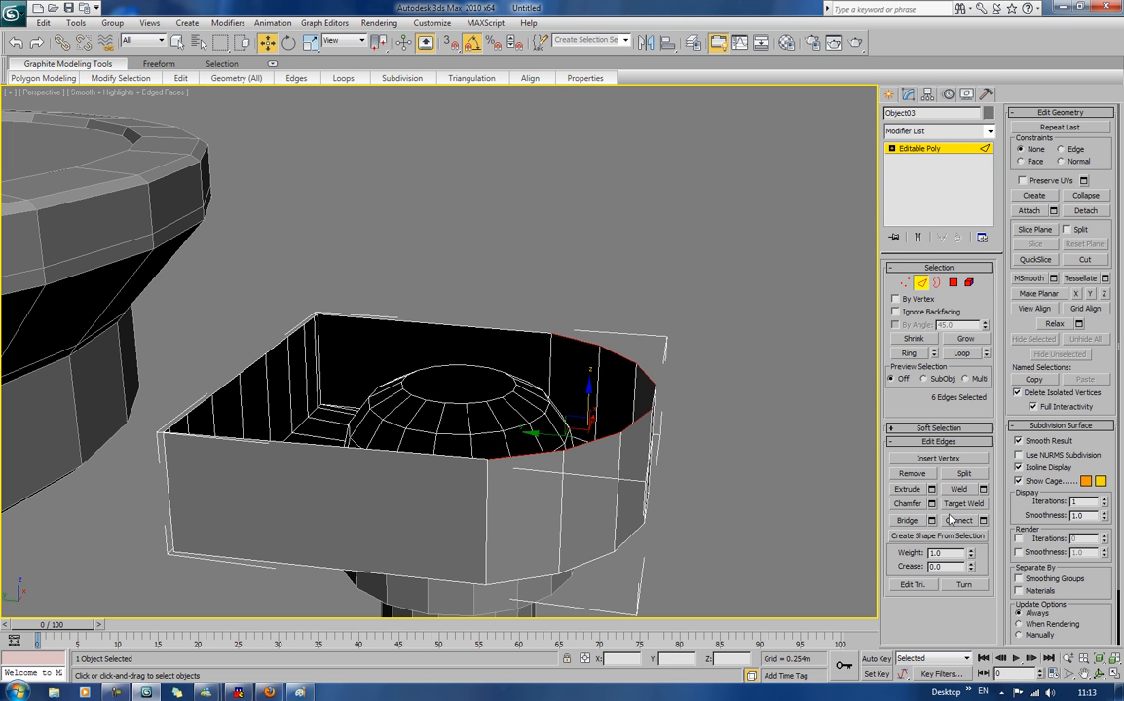
pyautogui.click(909, 521)
pyautogui.click(792, 326)
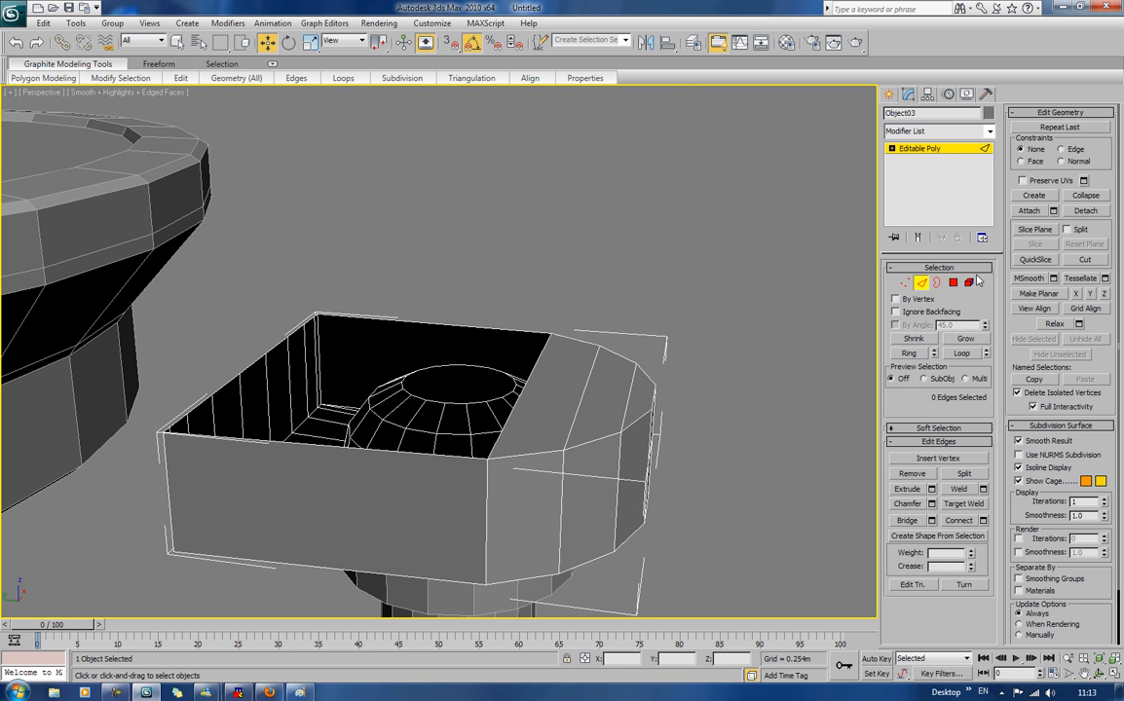
# Step: Hinge the three bridged polygons 90 degrees with 2 segments about their straight inner edge
pyautogui.click(952, 282)
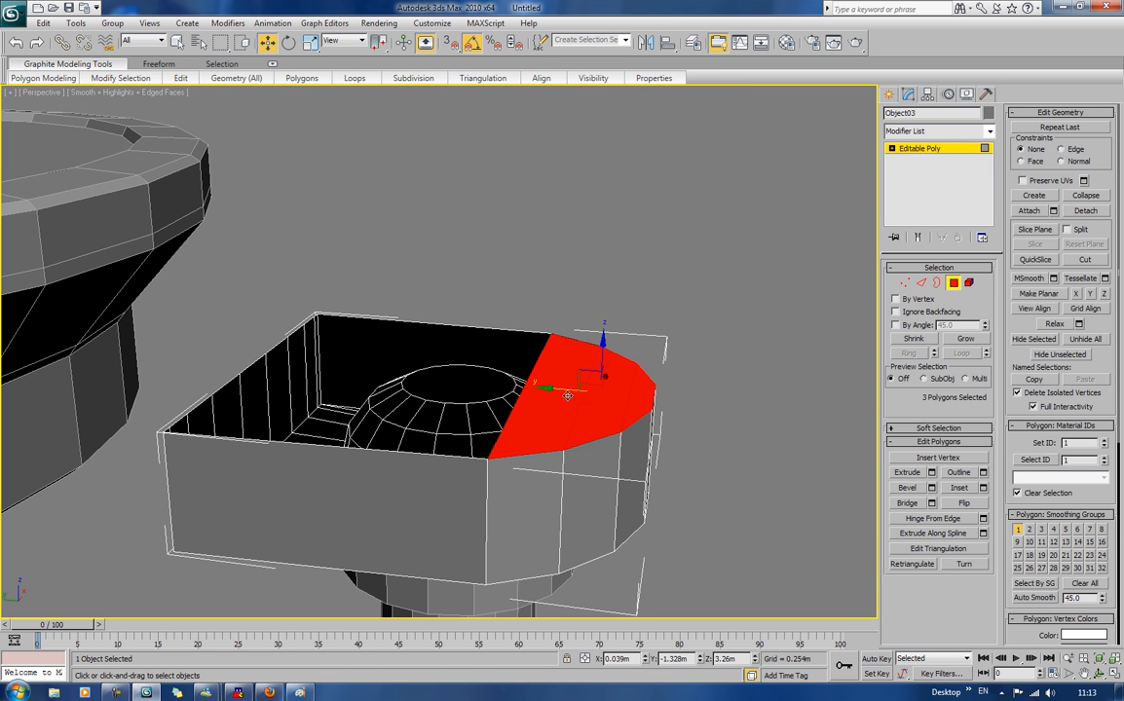
pyautogui.click(982, 518)
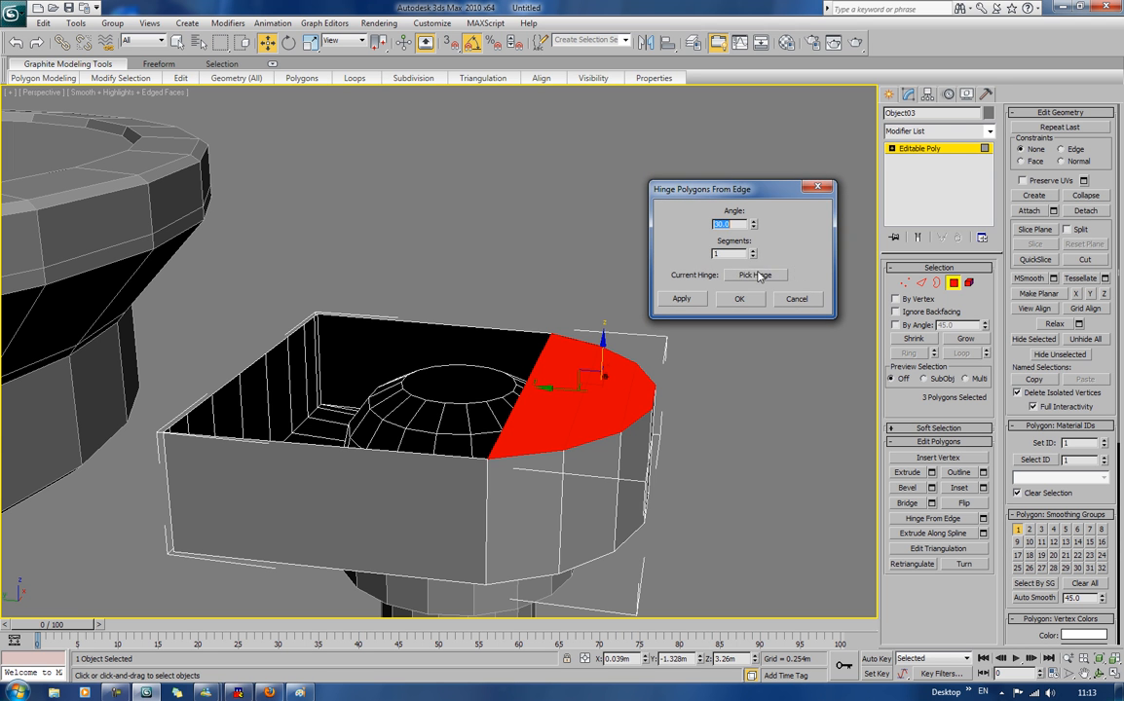
pyautogui.click(756, 275)
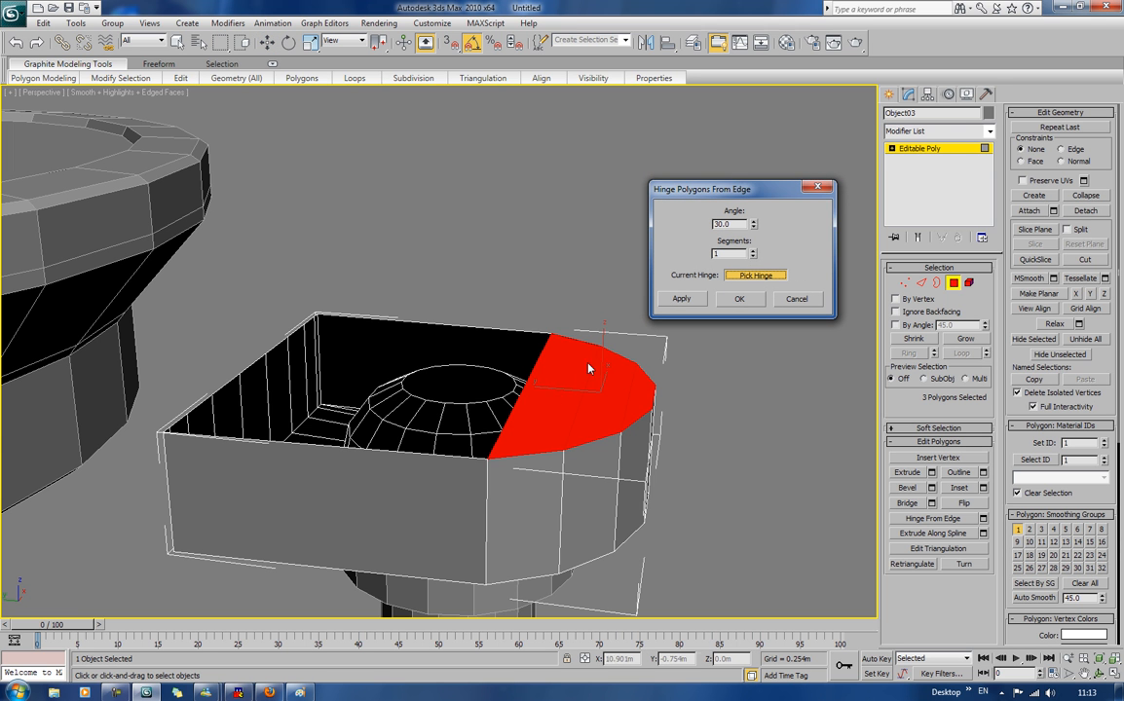
pyautogui.click(526, 382)
pyautogui.doubleClick(741, 223)
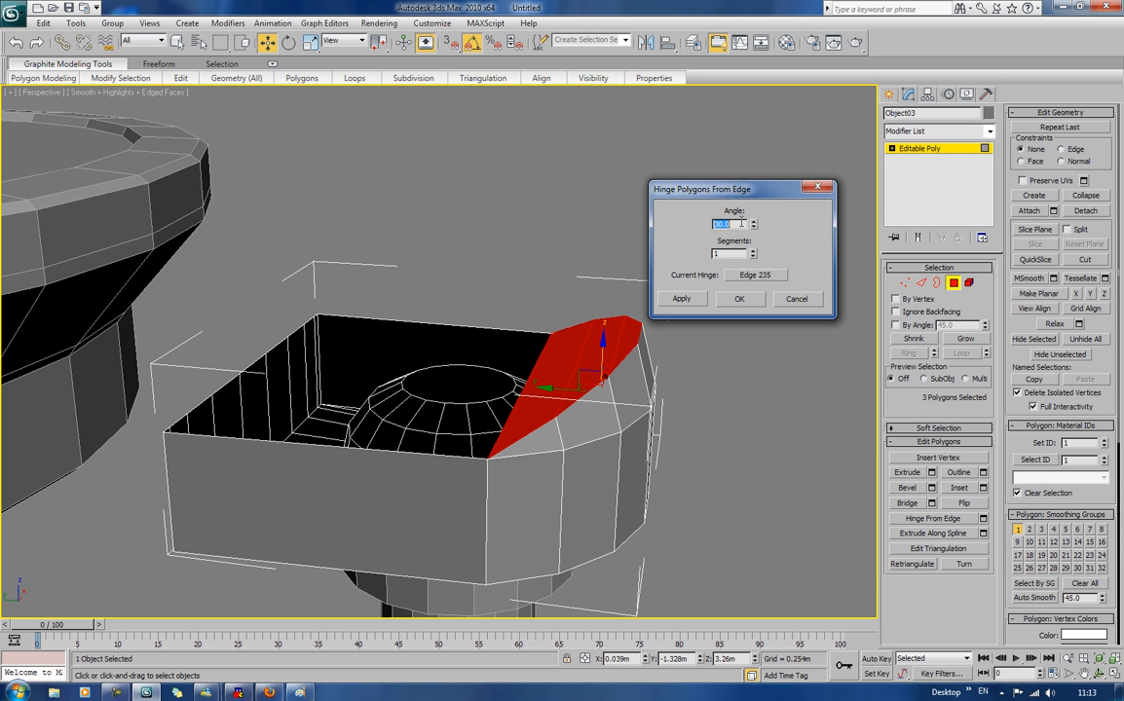
pyautogui.press('Tab')
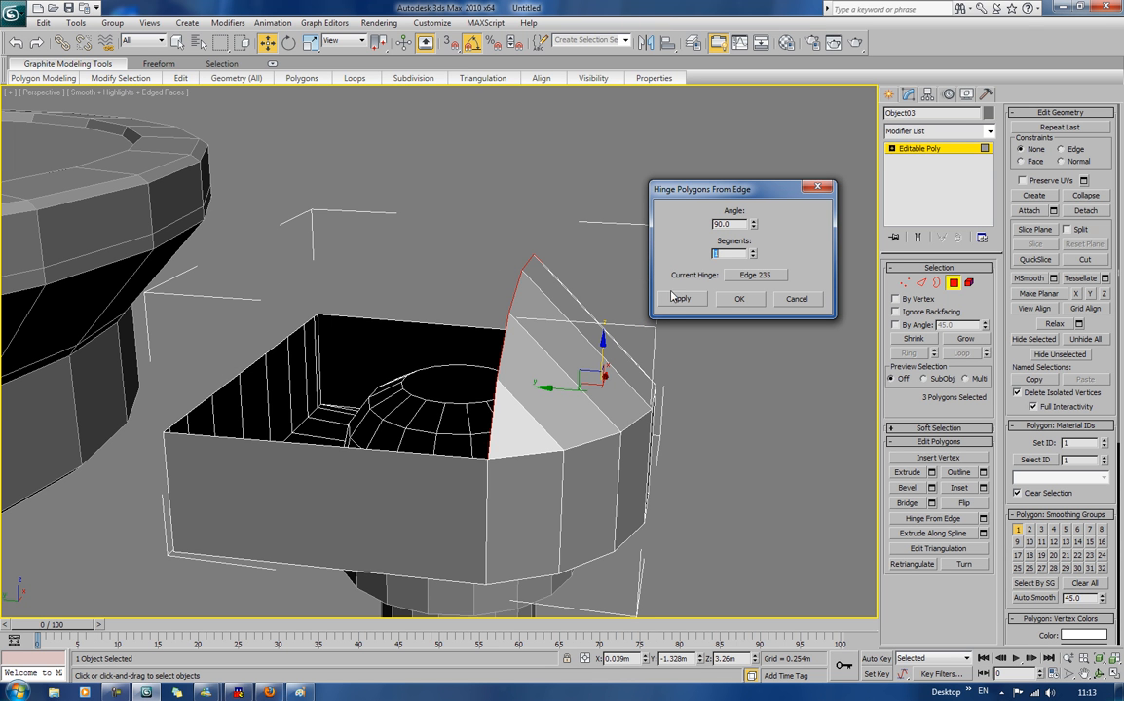
pyautogui.click(752, 252)
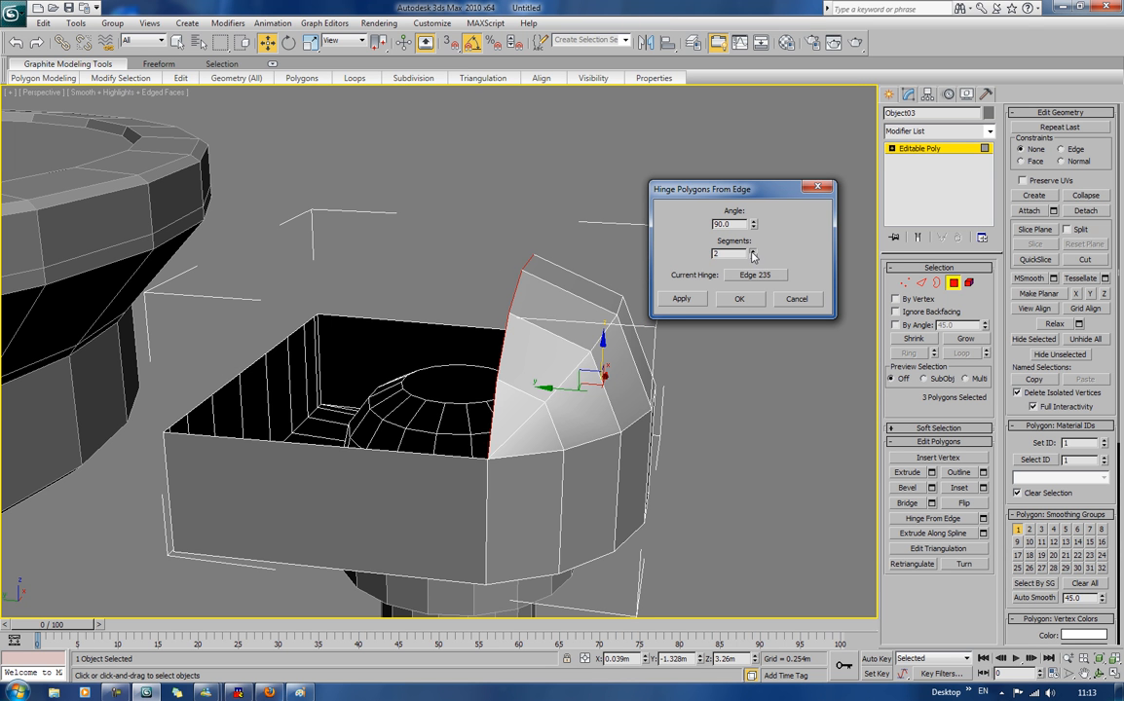
pyautogui.click(739, 299)
# Step: Extrude the three upright hinged polygons across the open box up to the wall facing the central column
pyautogui.keyDown('alt'); pyautogui.moveTo(401, 323); pyautogui.dragTo(624, 281, button='middle'); pyautogui.keyUp('alt')
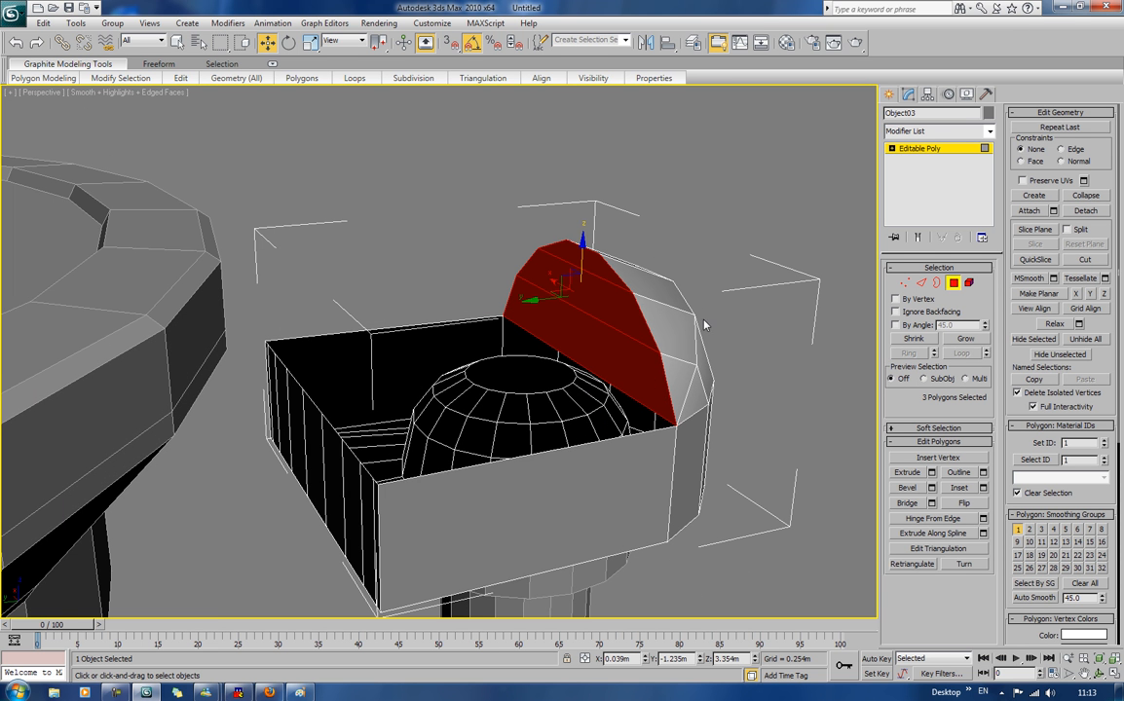
pyautogui.click(905, 473)
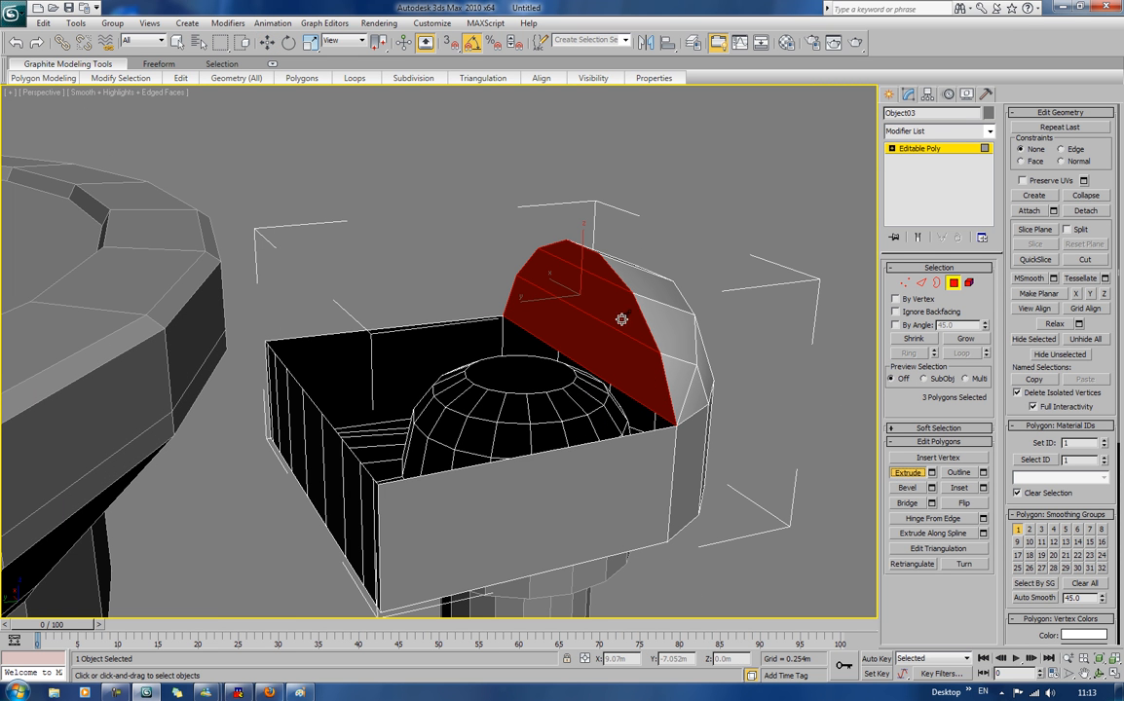
pyautogui.moveTo(610, 331); pyautogui.dragTo(605, 257)
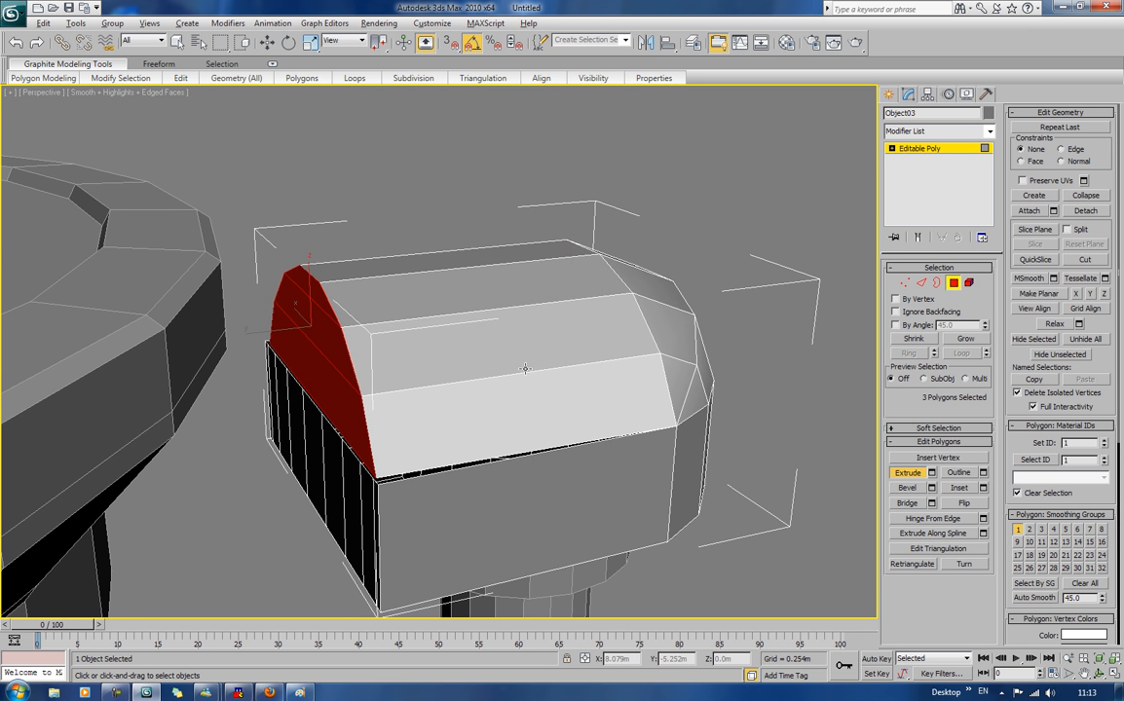
# Step: Switch to wireframe display and delete the large flat polygon on the underside of the extruded cover
pyautogui.keyDown('alt'); pyautogui.moveTo(525, 368); pyautogui.dragTo(464, 496, button='middle'); pyautogui.keyUp('alt')
pyautogui.scroll(3, 536, 334)
pyautogui.press('F3')
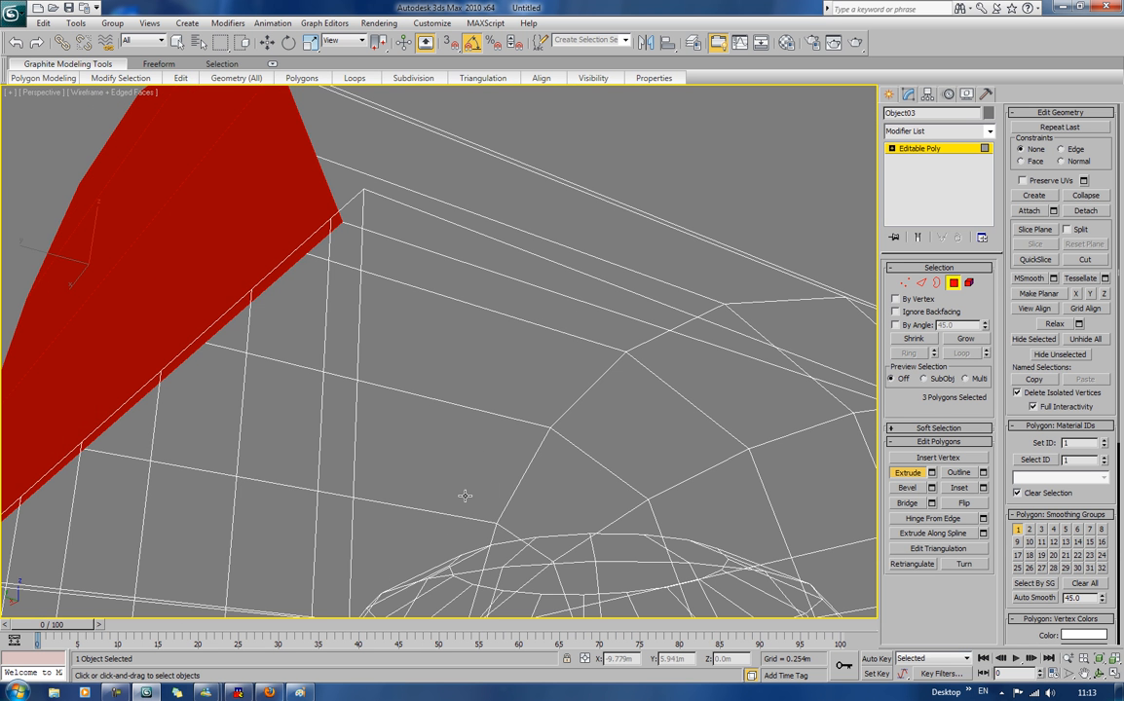
pyautogui.click(296, 327)
pyautogui.click(296, 327)
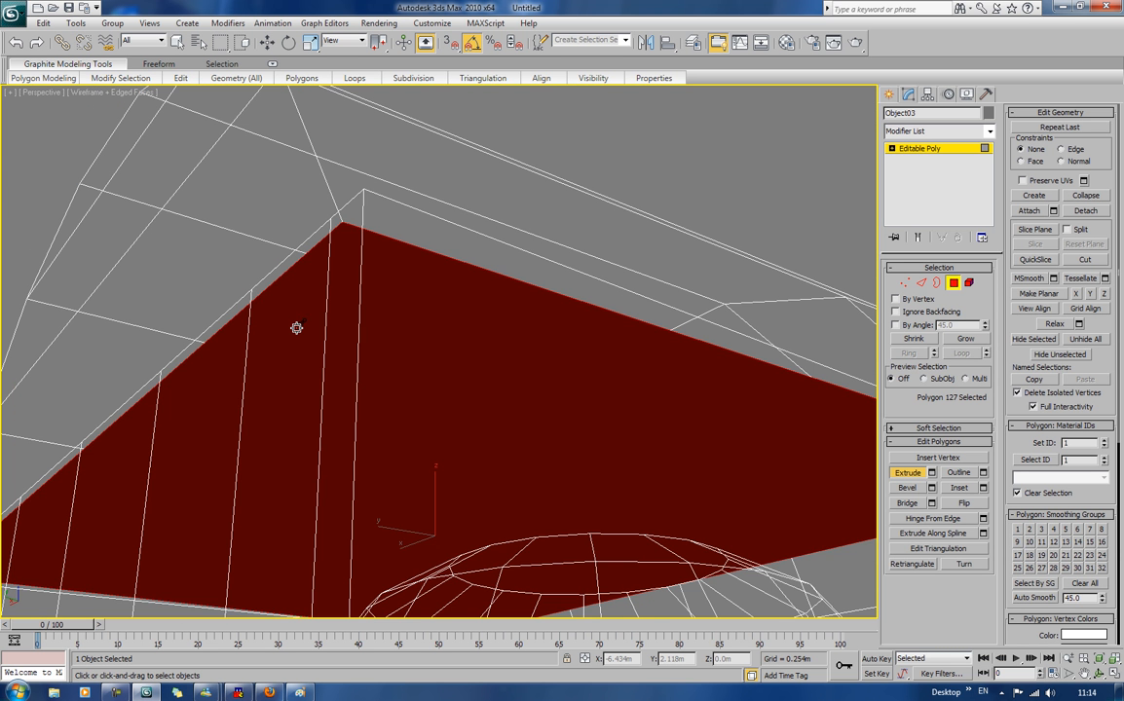
pyautogui.press('Delete')
# Step: Target-weld the upper-edge vertex nearest one end of the column-facing wall onto the wall's outer corner vertex
pyautogui.keyDown('alt'); pyautogui.moveTo(494, 253); pyautogui.dragTo(542, 270, button='middle'); pyautogui.keyUp('alt')
pyautogui.scroll(-2, 499, 315)
pyautogui.scroll(3, 482, 211)
pyautogui.scroll(2, 553, 285)
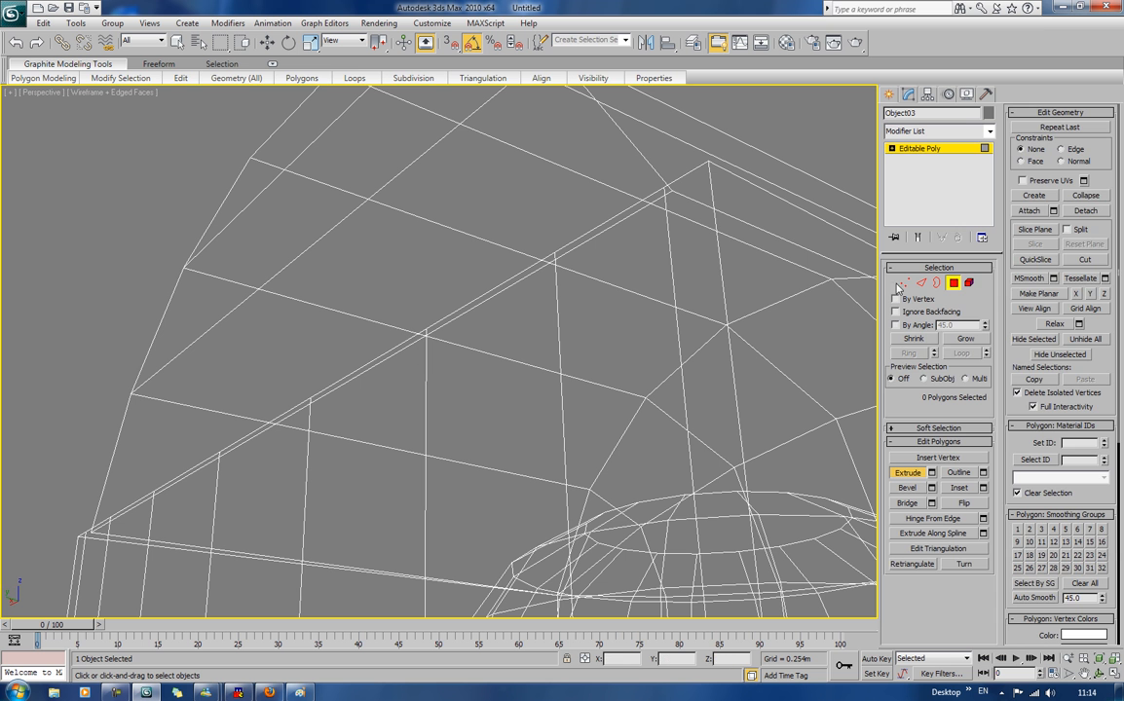
pyautogui.press('1')
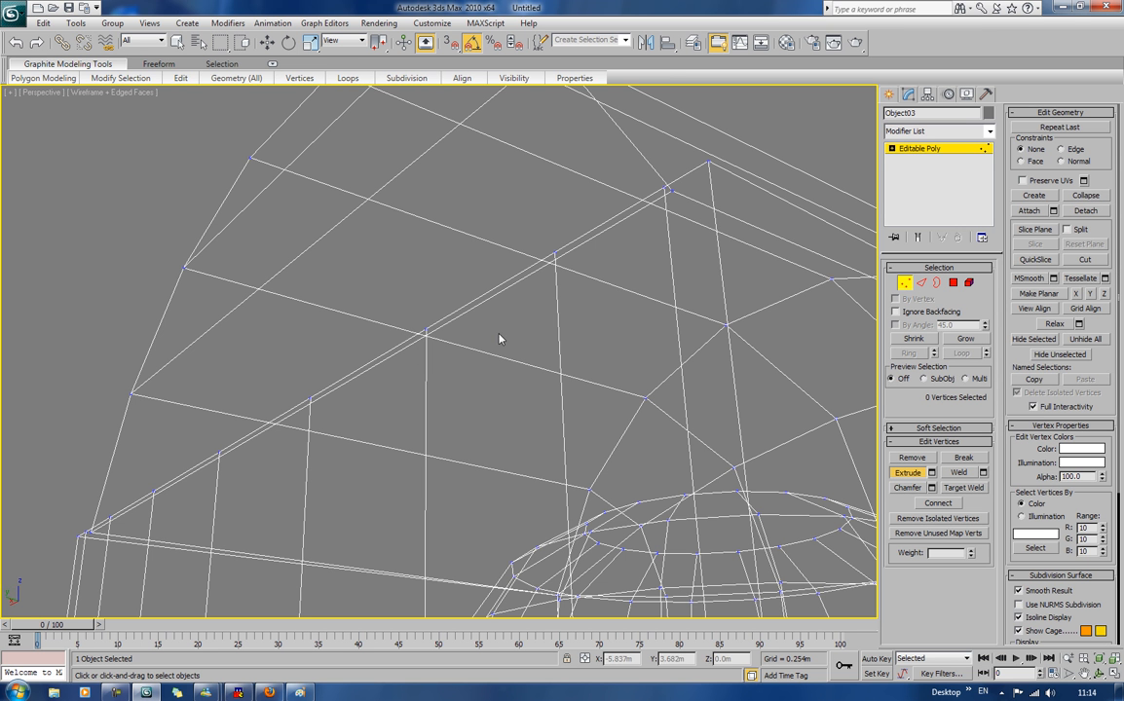
pyautogui.click(967, 490)
pyautogui.keyDown('alt'); pyautogui.moveTo(470, 351); pyautogui.dragTo(209, 306, button='middle'); pyautogui.keyUp('alt')
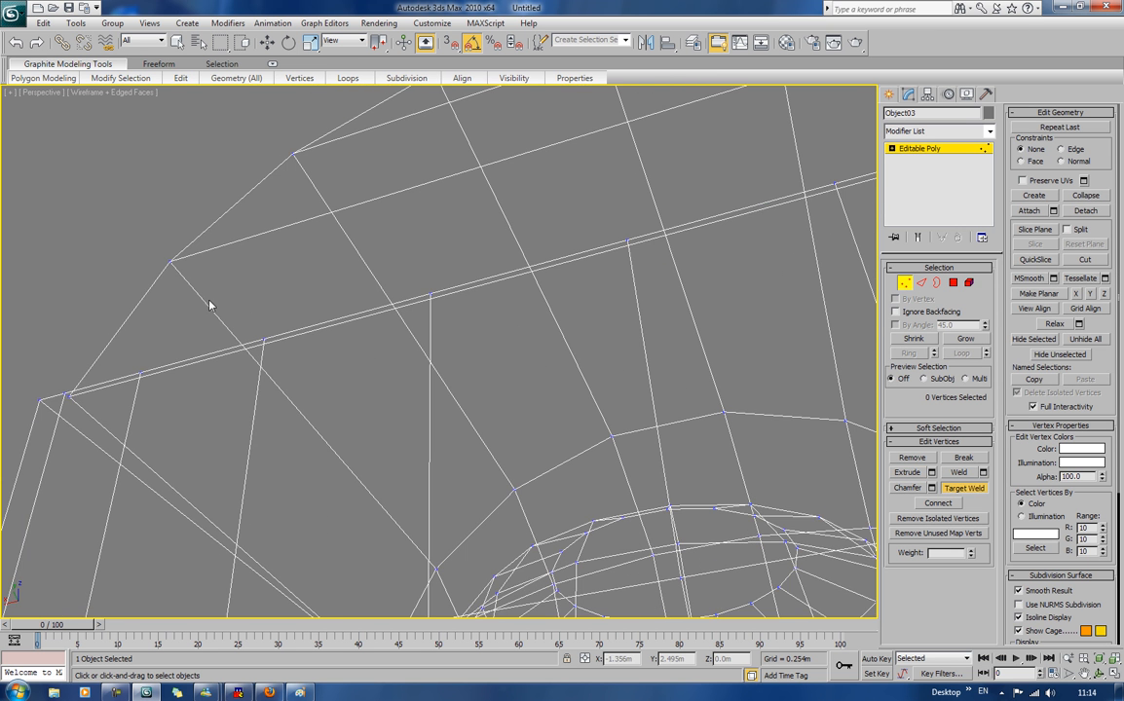
pyautogui.click(142, 375)
pyautogui.click(39, 402)
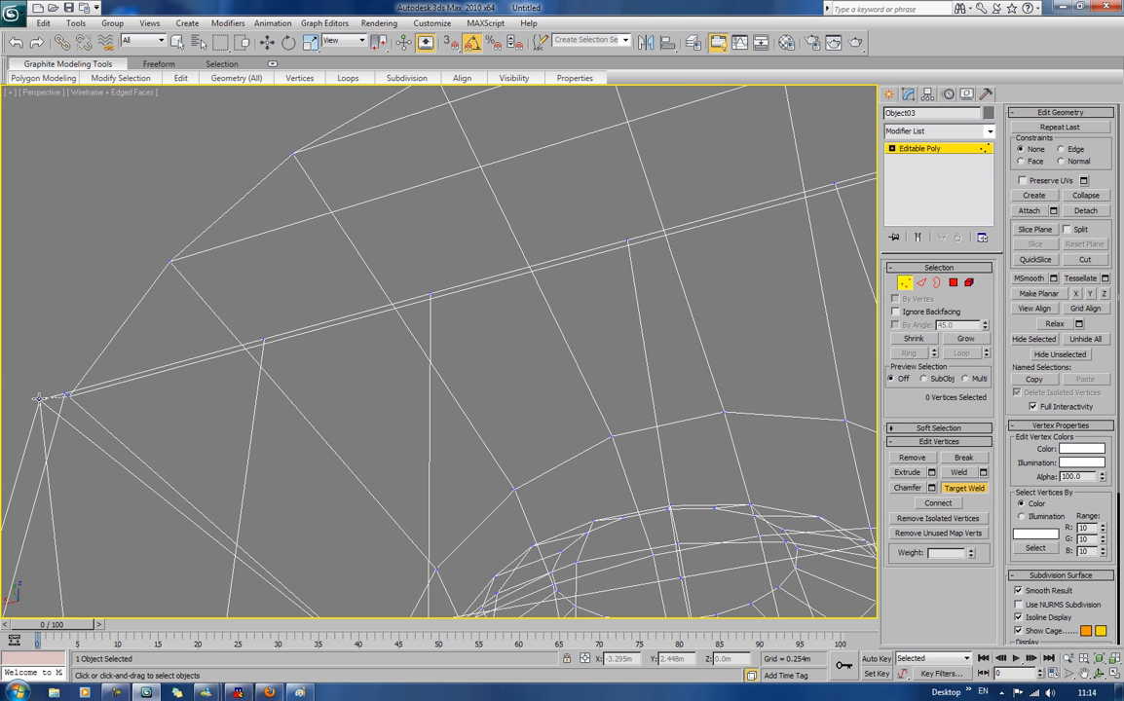
pyautogui.click(39, 399)
# Step: Target-weld the upper-edge vertex nearest the wall's opposite end onto the outer corner vertex there
pyautogui.moveTo(490, 366); pyautogui.dragTo(248, 422, button='middle')
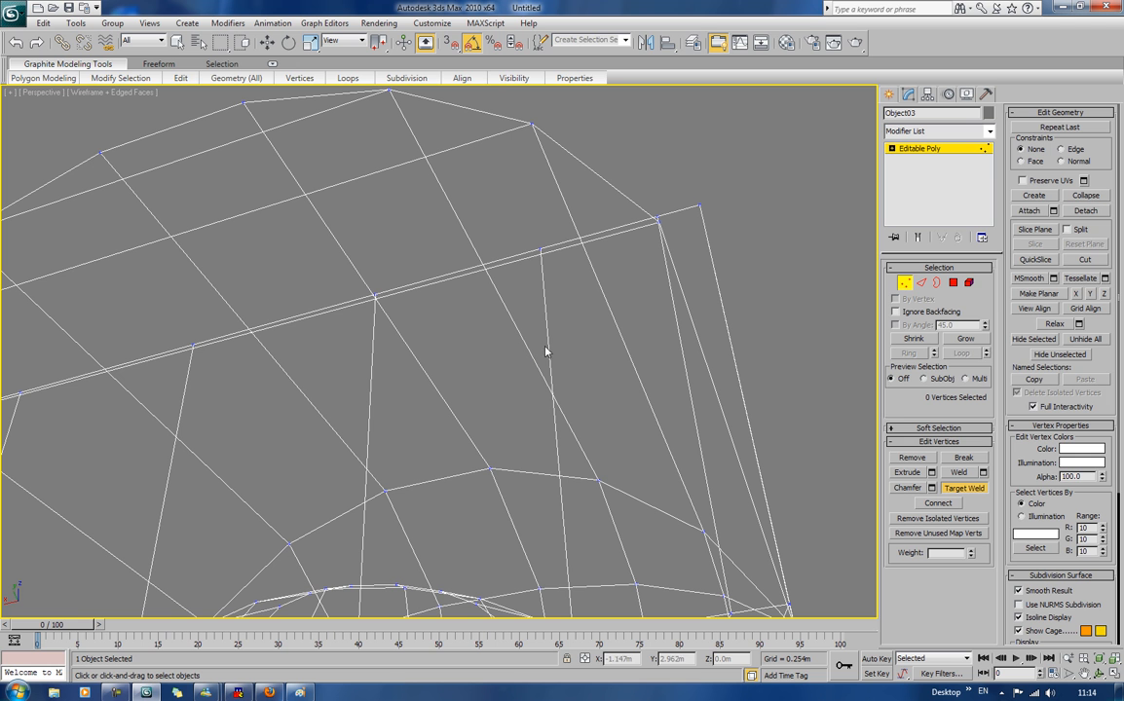
pyautogui.click(543, 250)
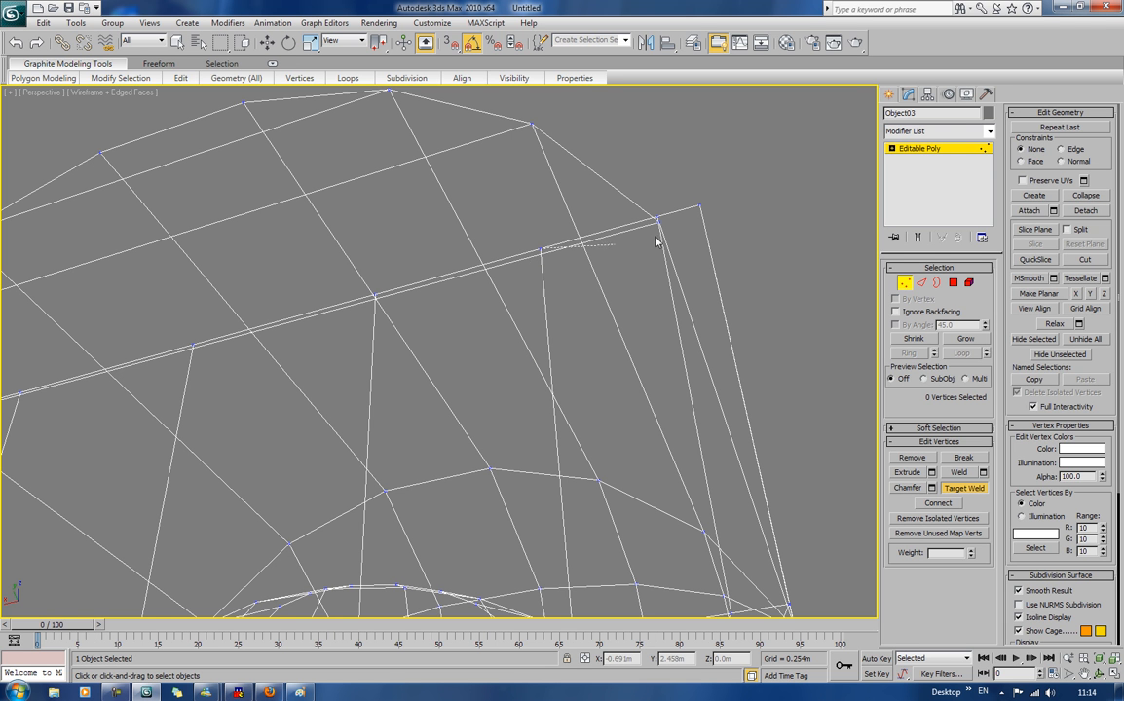
pyautogui.click(701, 205)
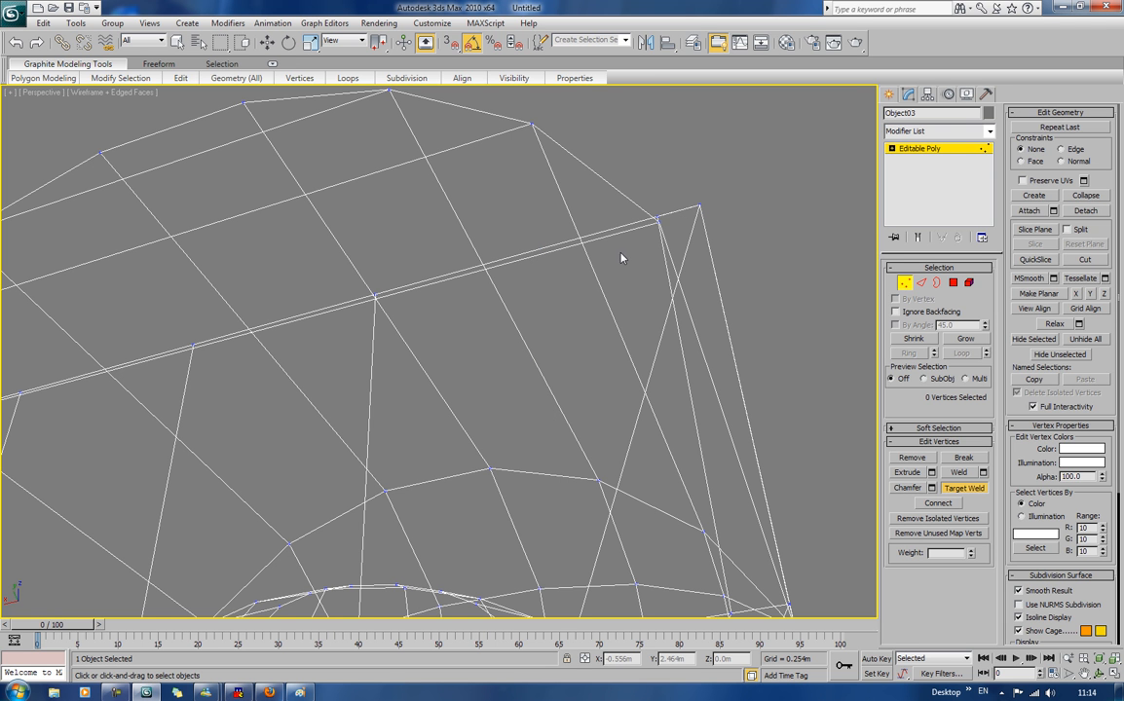
# Step: Target-weld the doubled corner vertex and the two nearest wall-edge vertices onto the outer corner vertex at one end of the column-facing wall
pyautogui.click(699, 206)
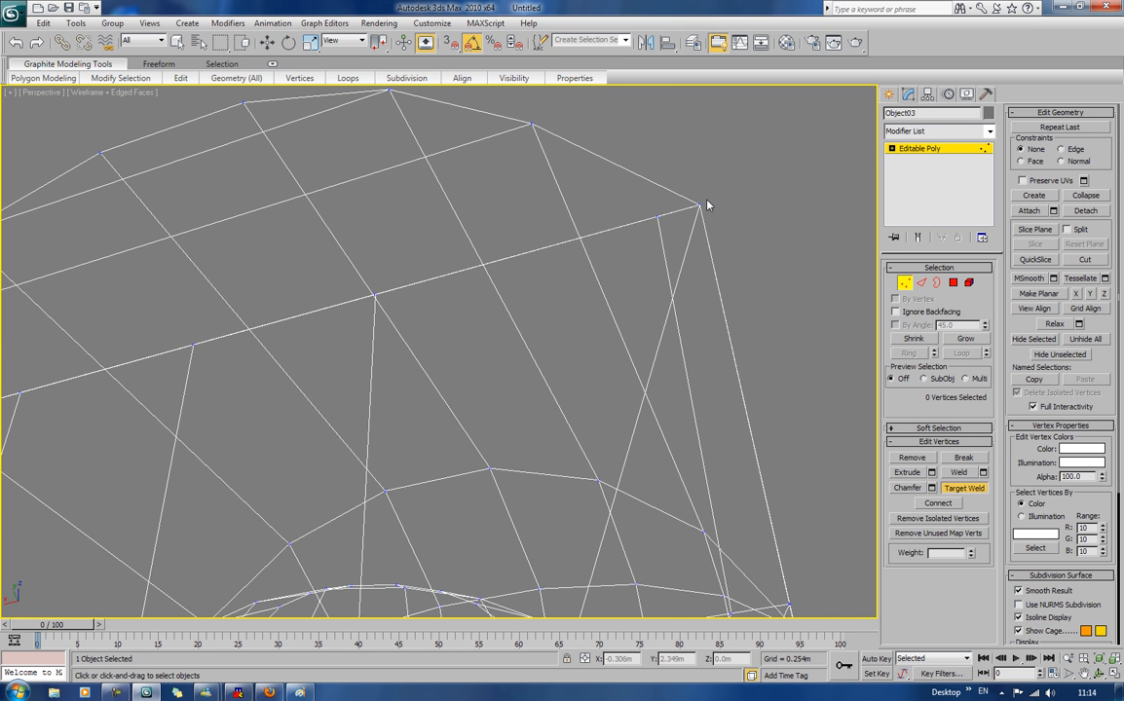
pyautogui.moveTo(701, 205); pyautogui.dragTo(663, 243, button='middle')
pyautogui.moveTo(664, 242); pyautogui.dragTo(371, 364, button='middle')
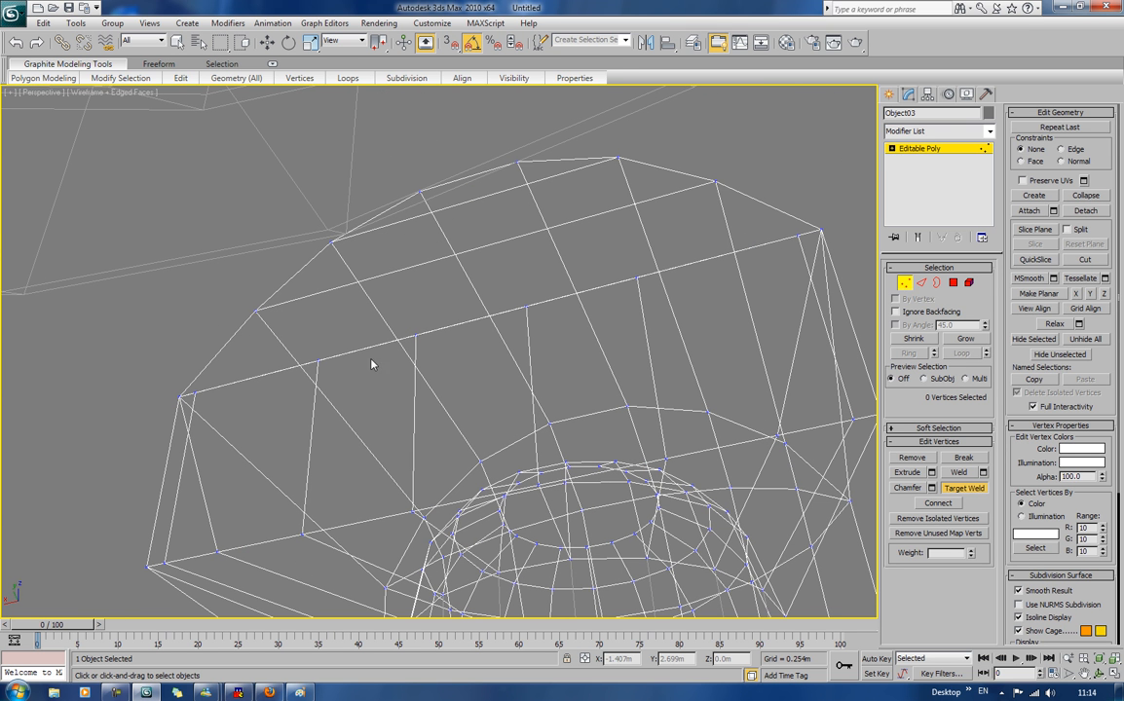
pyautogui.moveTo(801, 235); pyautogui.dragTo(818, 243)
pyautogui.click(819, 233)
pyautogui.click(638, 278)
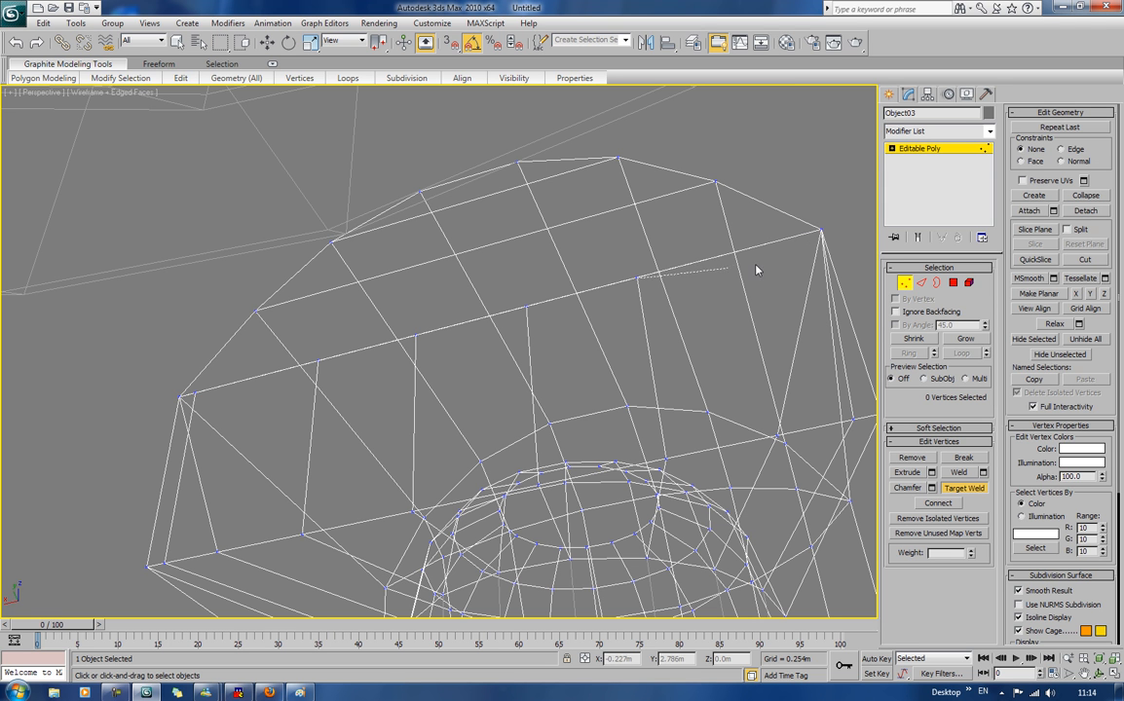
pyautogui.click(820, 233)
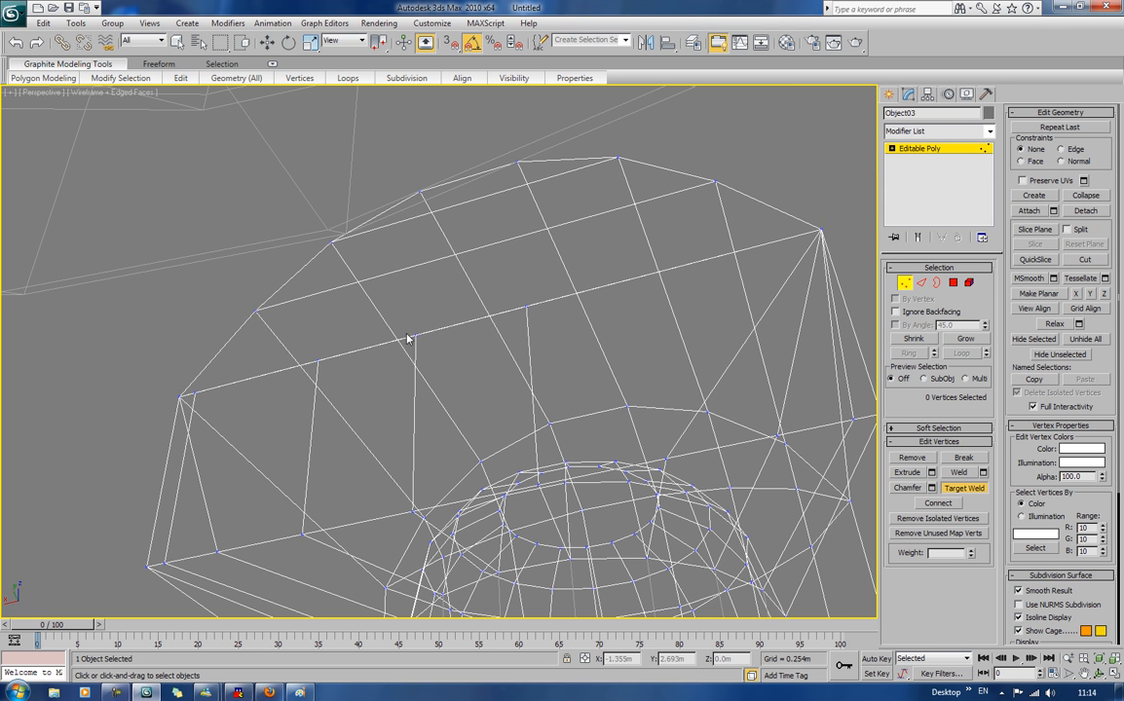
# Step: Target-weld the two upper-edge vertices nearest the wall's opposite end onto the outer corner vertex there
pyautogui.click(195, 394)
pyautogui.click(180, 397)
pyautogui.click(318, 362)
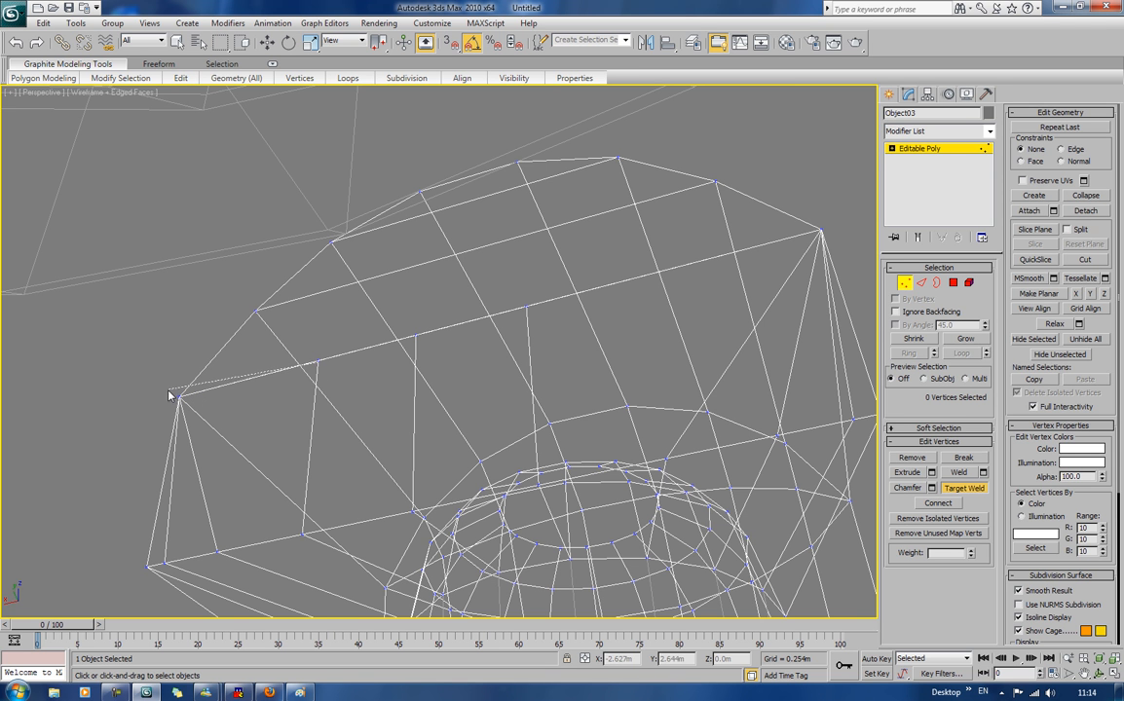
pyautogui.click(180, 397)
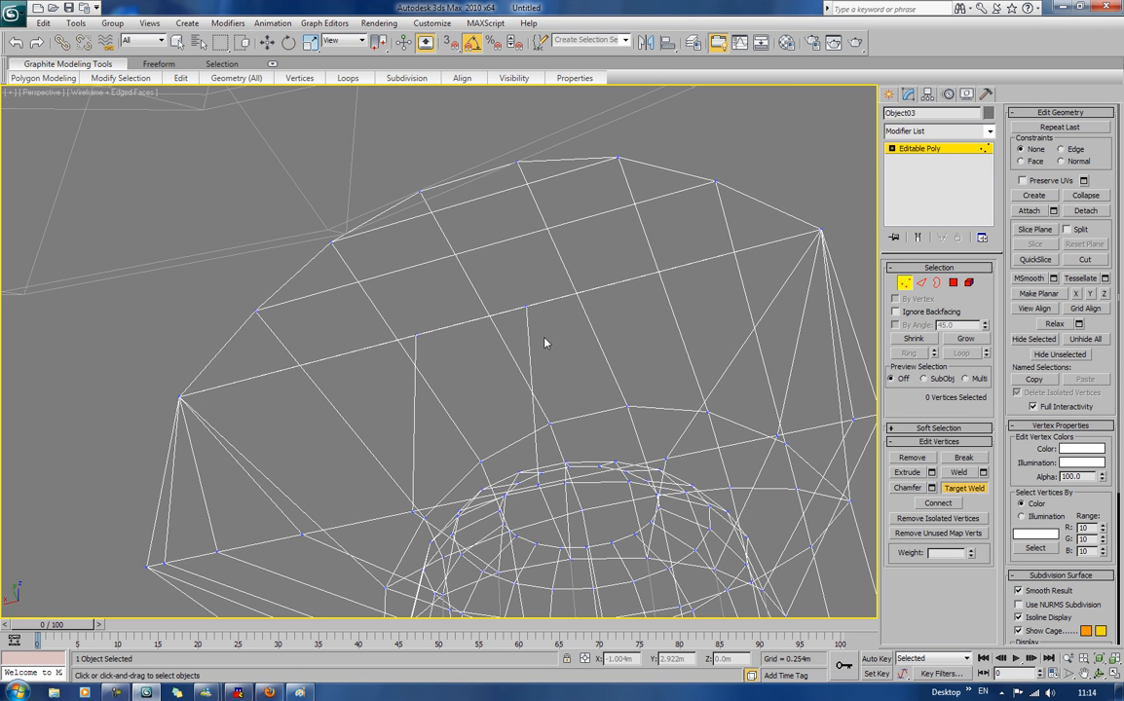
# Step: Target-weld the two remaining middle vertices of the wall's upper edge onto their nearest end corners, and return the object to shaded display
pyautogui.click(527, 308)
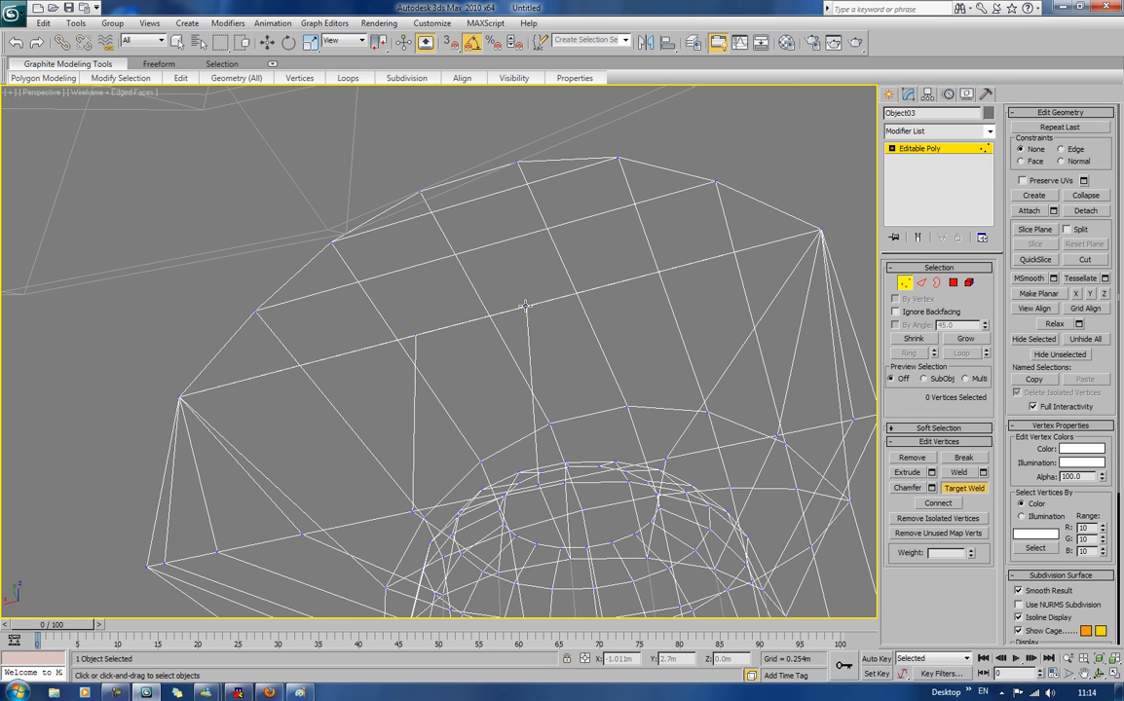
pyautogui.click(819, 232)
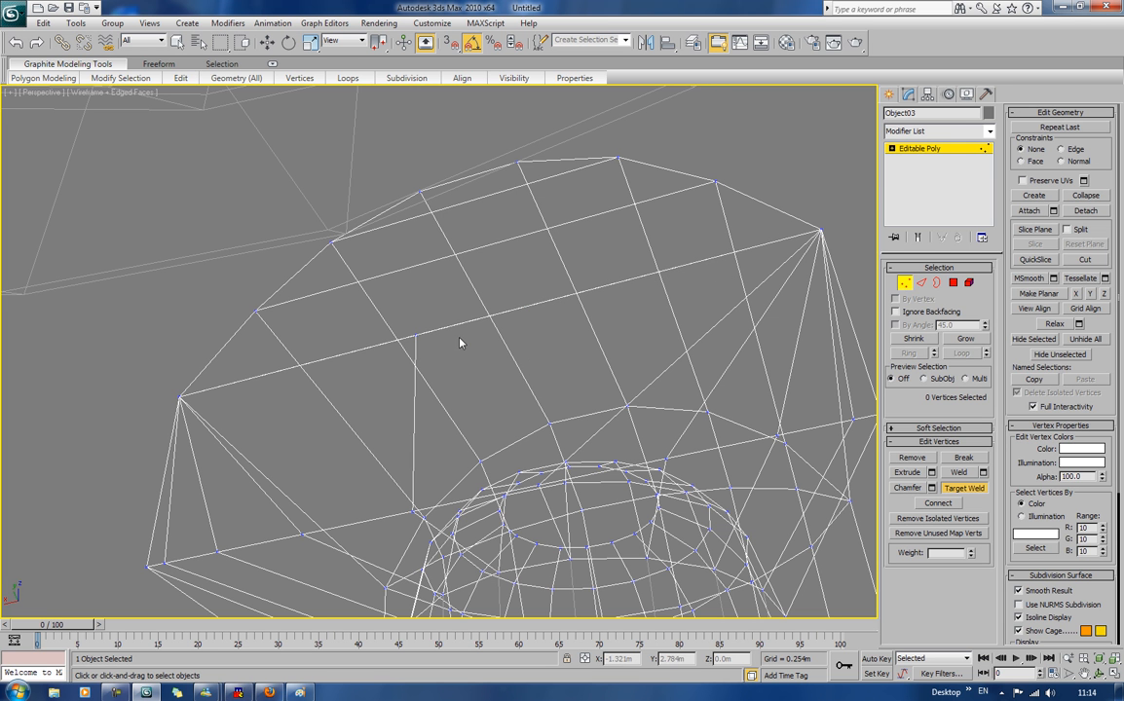
pyautogui.click(415, 337)
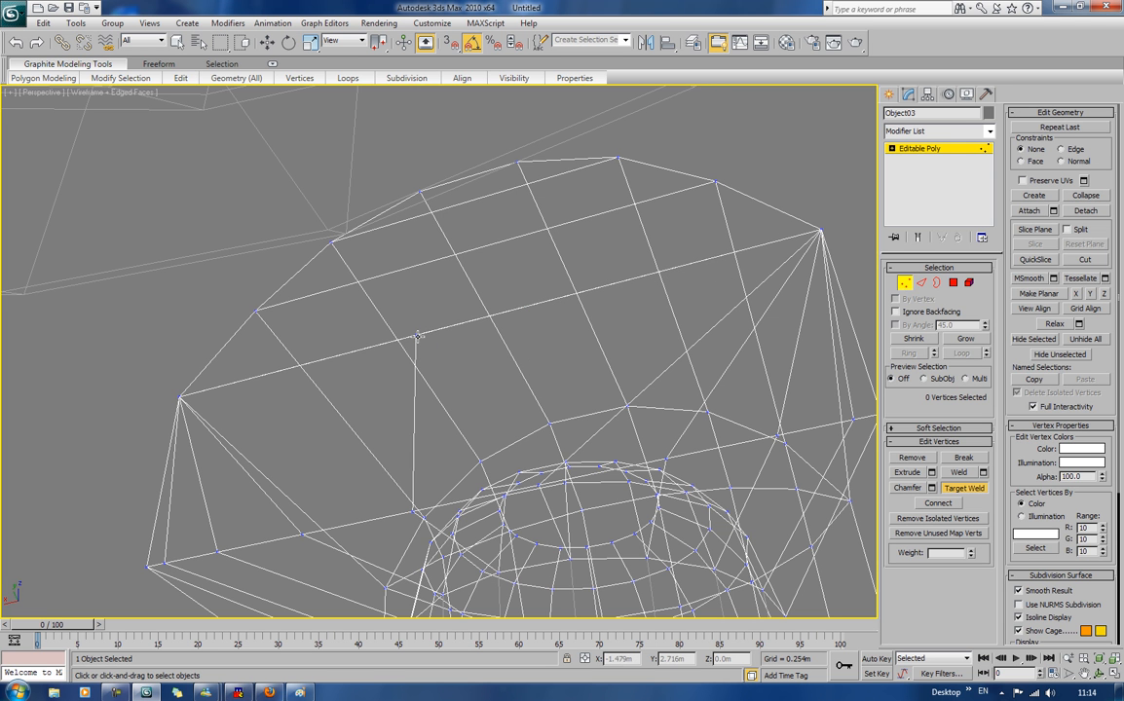
pyautogui.click(180, 398)
pyautogui.scroll(-3, 181, 396)
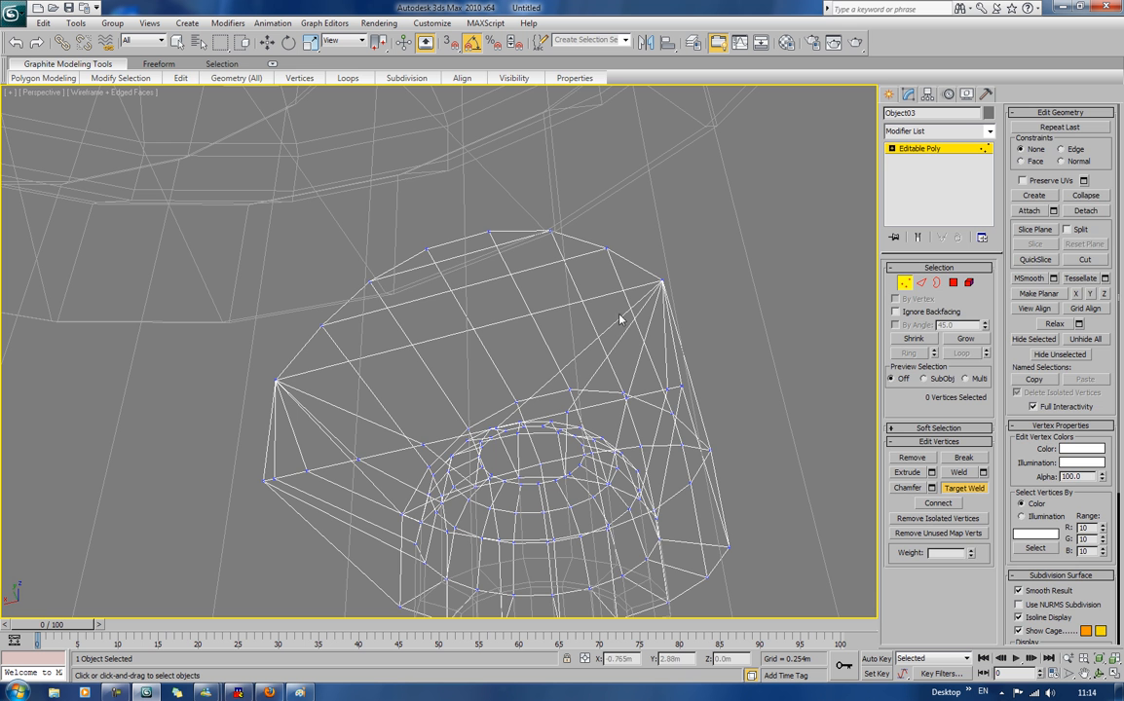
pyautogui.click(906, 284)
pyautogui.press('F3')
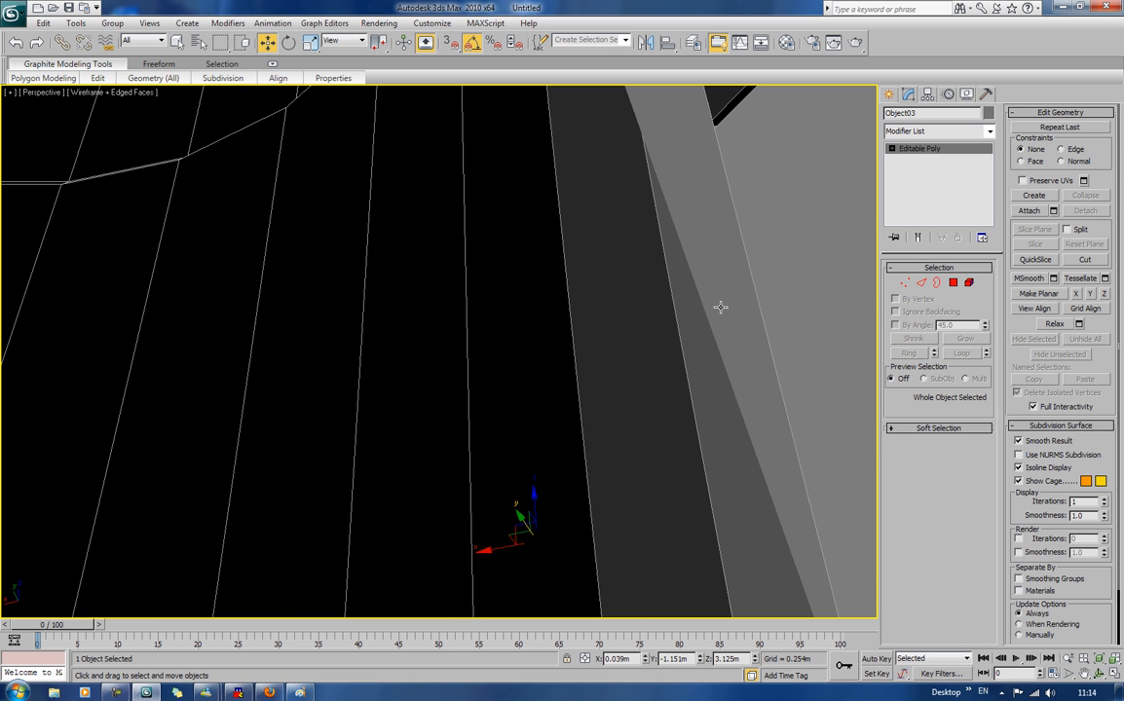
# Step: Lower the 12 upper vertices at the connecting piece's rounded outer end slightly so its top slopes away from the column
pyautogui.moveTo(723, 296)
pyautogui.keyDown('alt'); pyautogui.mouseDown(button='middle')
pyautogui.moveTo(629, 349)
pyautogui.moveTo(624, 370)
pyautogui.mouseUp(button='middle'); pyautogui.keyUp('alt')
pyautogui.scroll(-2, 624, 370)
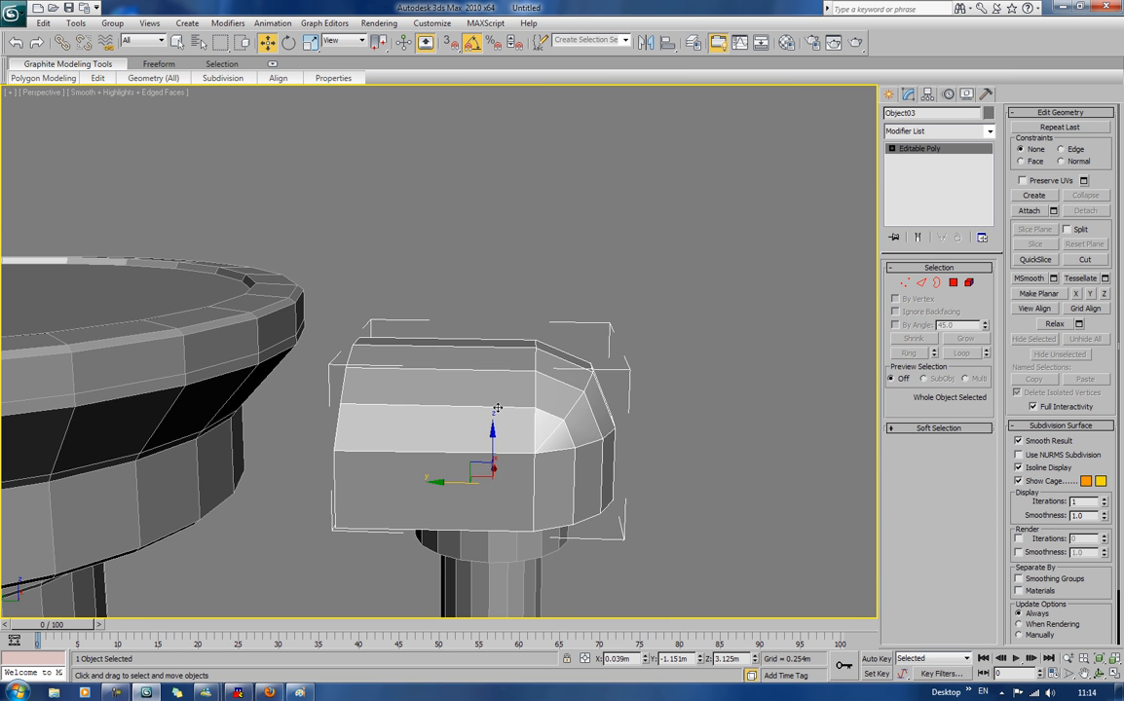
pyautogui.keyDown('alt'); pyautogui.moveTo(495, 409); pyautogui.dragTo(479, 368, button='middle'); pyautogui.keyUp('alt')
pyautogui.scroll(2, 541, 370)
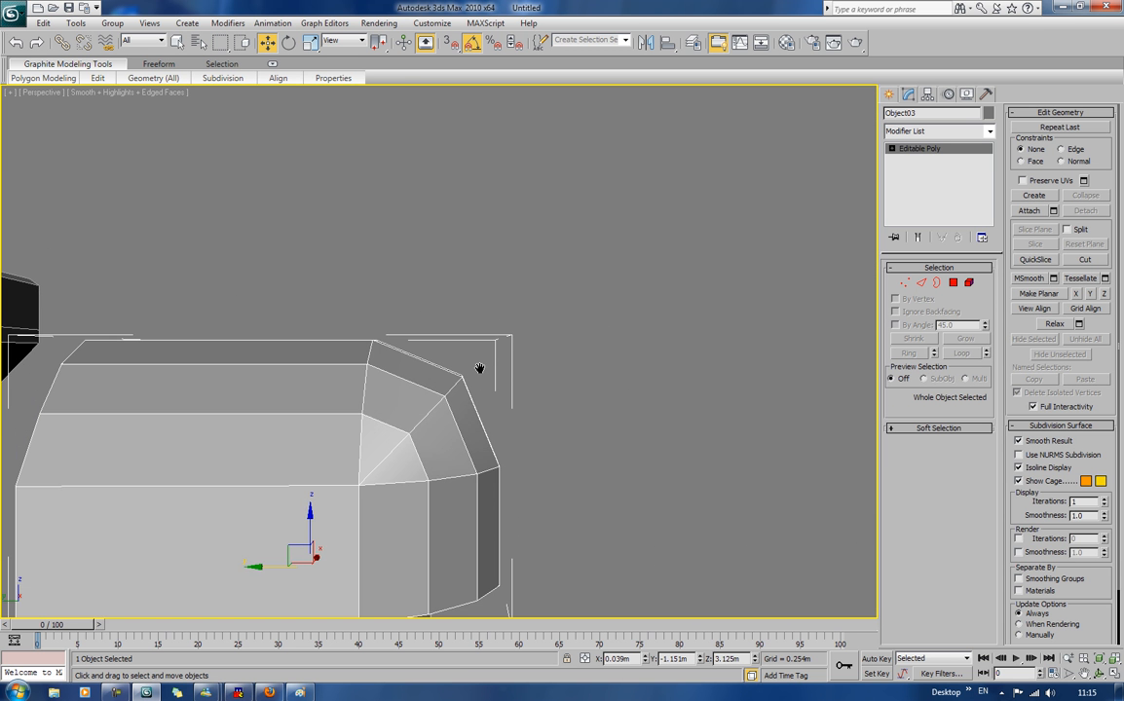
pyautogui.press('1')
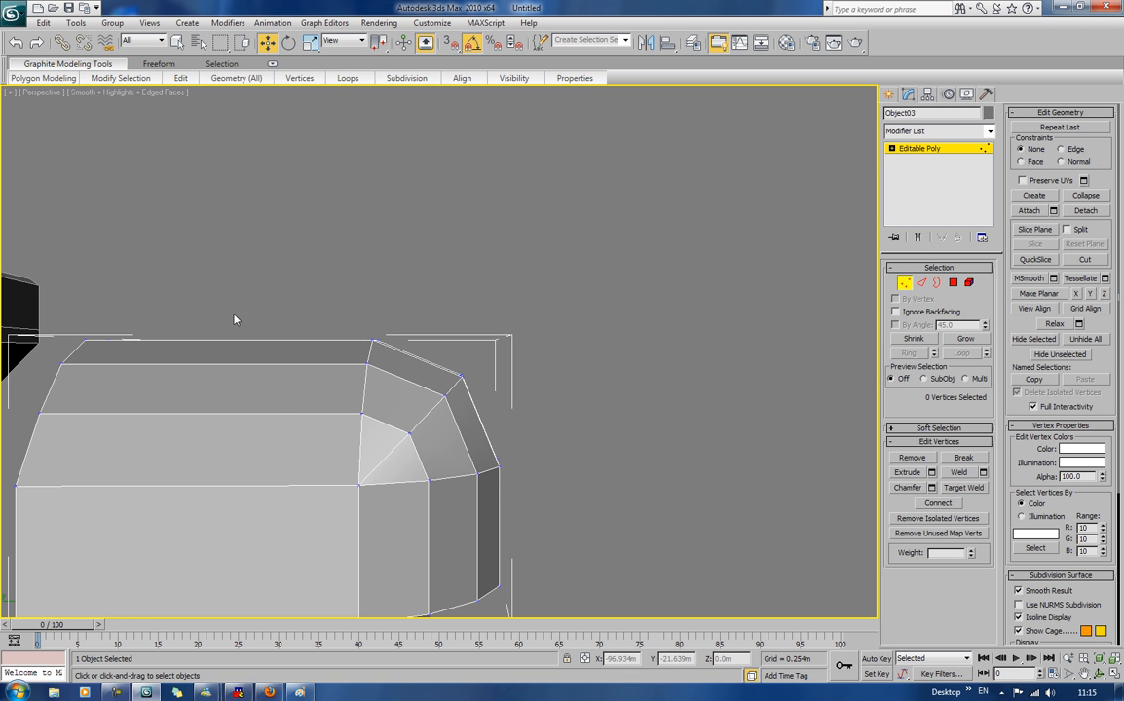
pyautogui.moveTo(280, 287); pyautogui.dragTo(331, 321)
pyautogui.moveTo(370, 357); pyautogui.dragTo(492, 451)
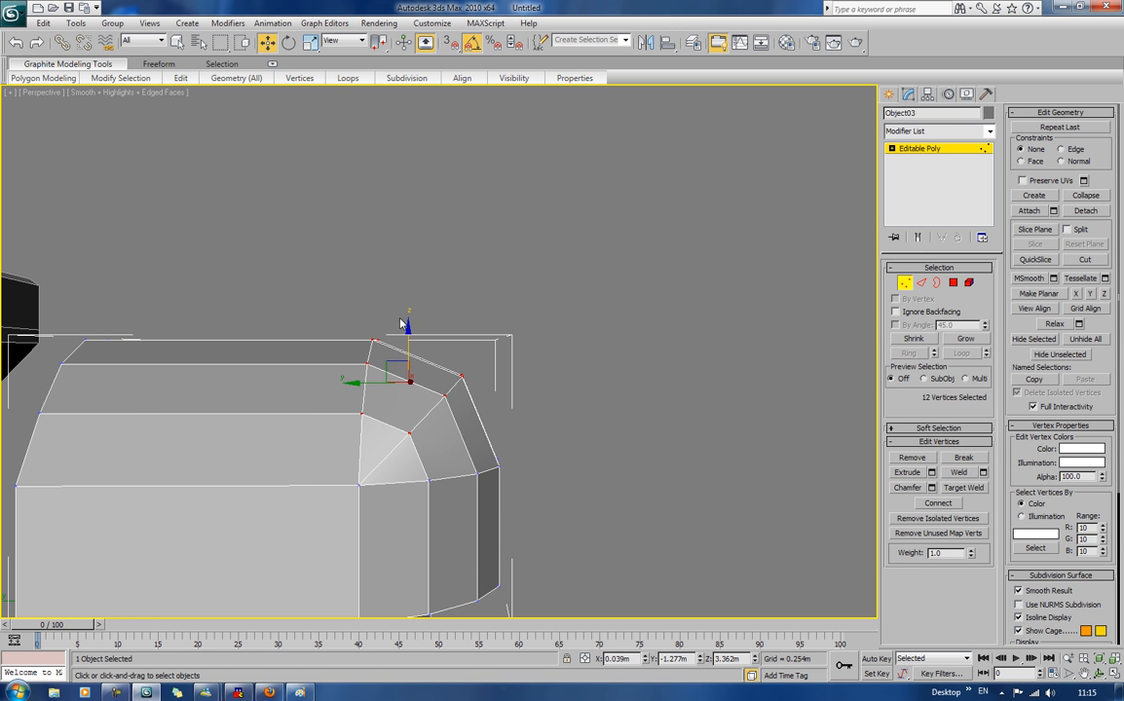
pyautogui.moveTo(408, 332); pyautogui.dragTo(407, 342)
pyautogui.click(498, 354)
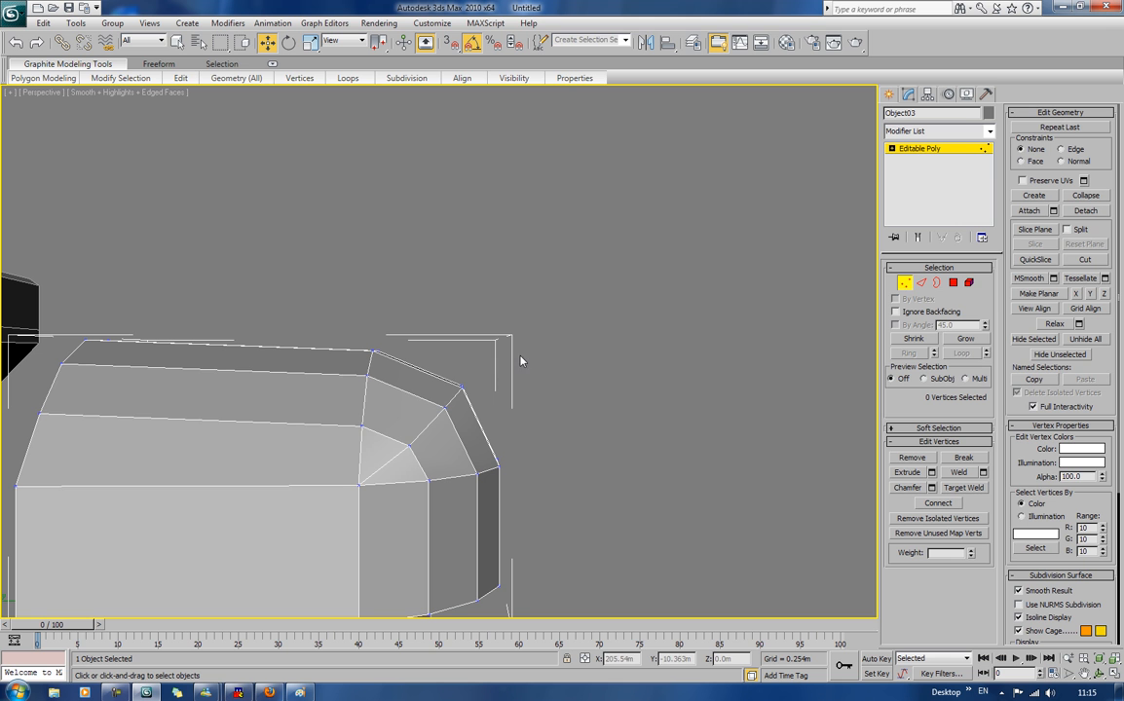
# Step: Move the six outermost upper vertices of the rounded end slightly inward toward the column and down
pyautogui.moveTo(520, 354); pyautogui.dragTo(431, 465)
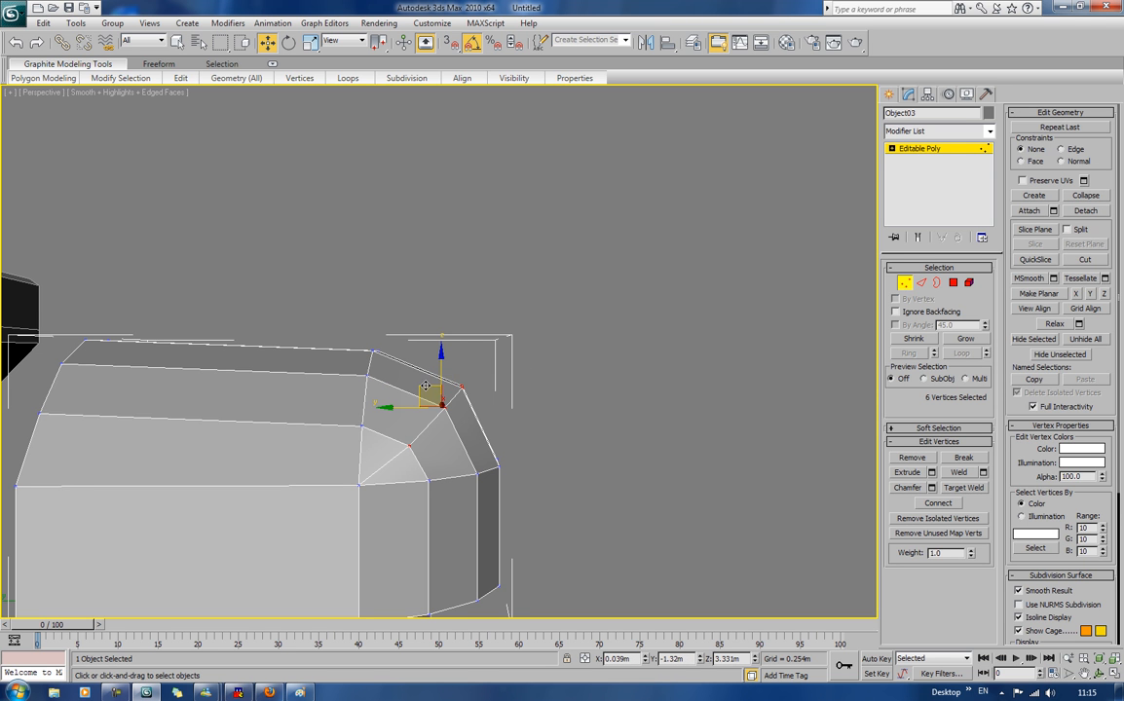
pyautogui.moveTo(426, 387); pyautogui.dragTo(413, 393)
pyautogui.click(519, 356)
pyautogui.scroll(-3, 521, 356)
pyautogui.keyDown('alt'); pyautogui.moveTo(521, 357); pyautogui.dragTo(517, 313, button='middle'); pyautogui.keyUp('alt')
pyautogui.scroll(-5, 513, 388)
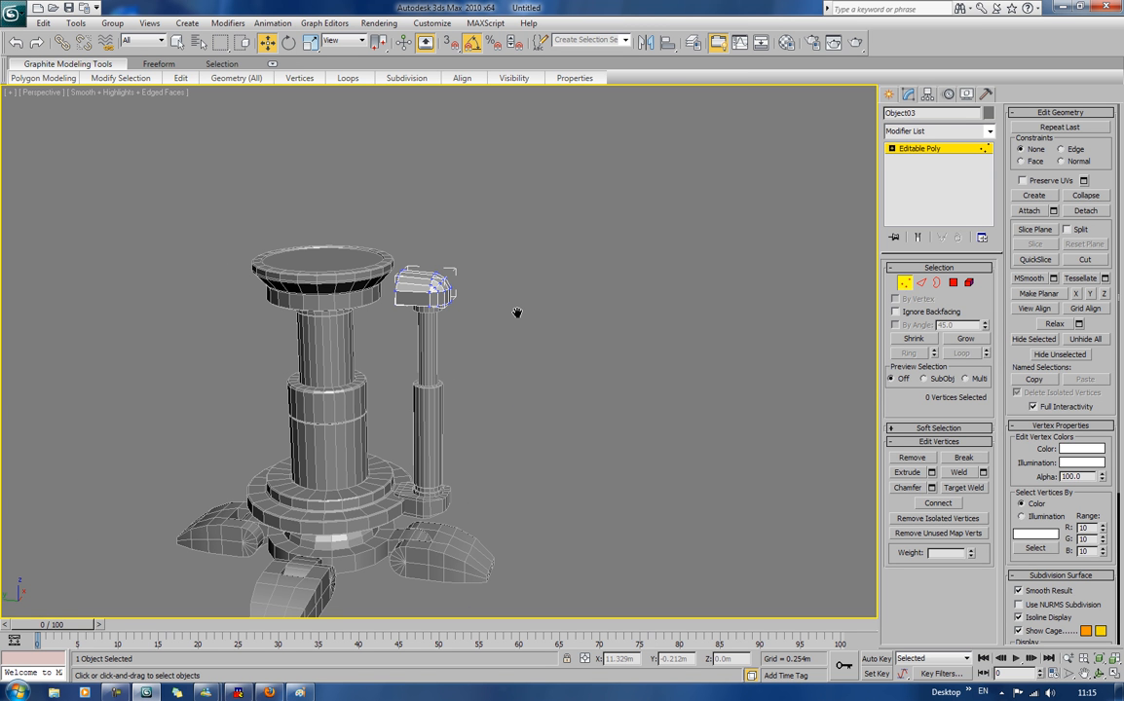
# Step: Leave vertex editing and select the inner rod, outer rod and base mount in turn to review the separate piston parts
pyautogui.click(904, 282)
pyautogui.click(713, 302)
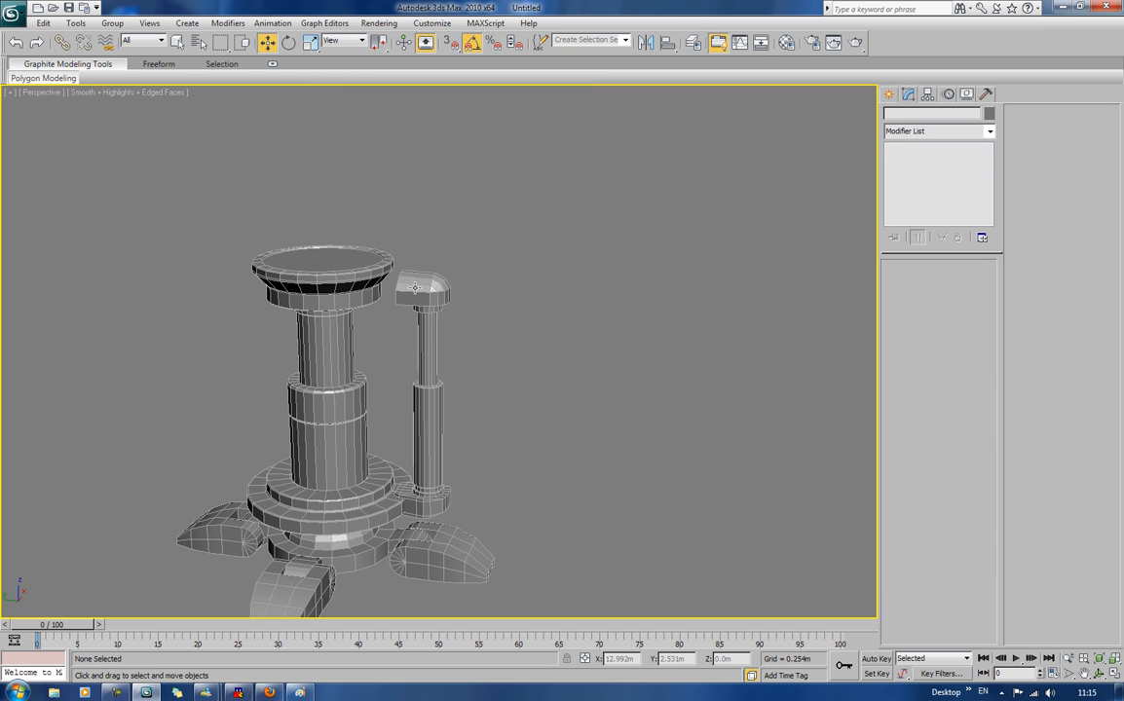
pyautogui.click(428, 328)
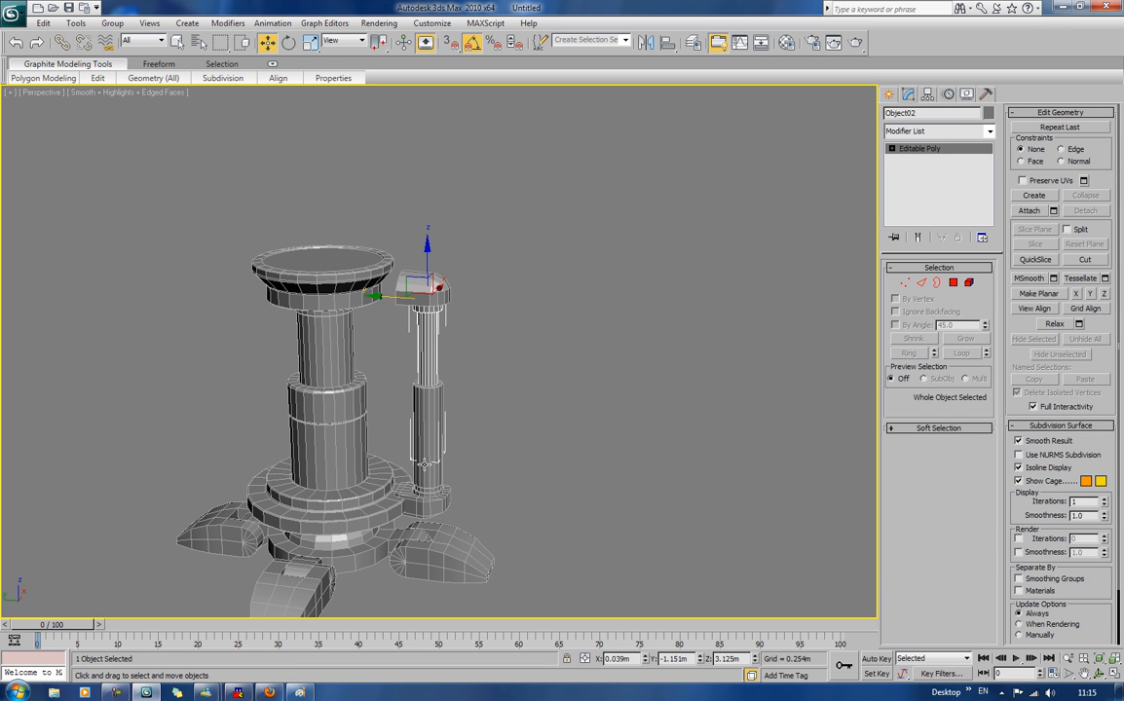
pyautogui.click(429, 421)
pyautogui.click(435, 505)
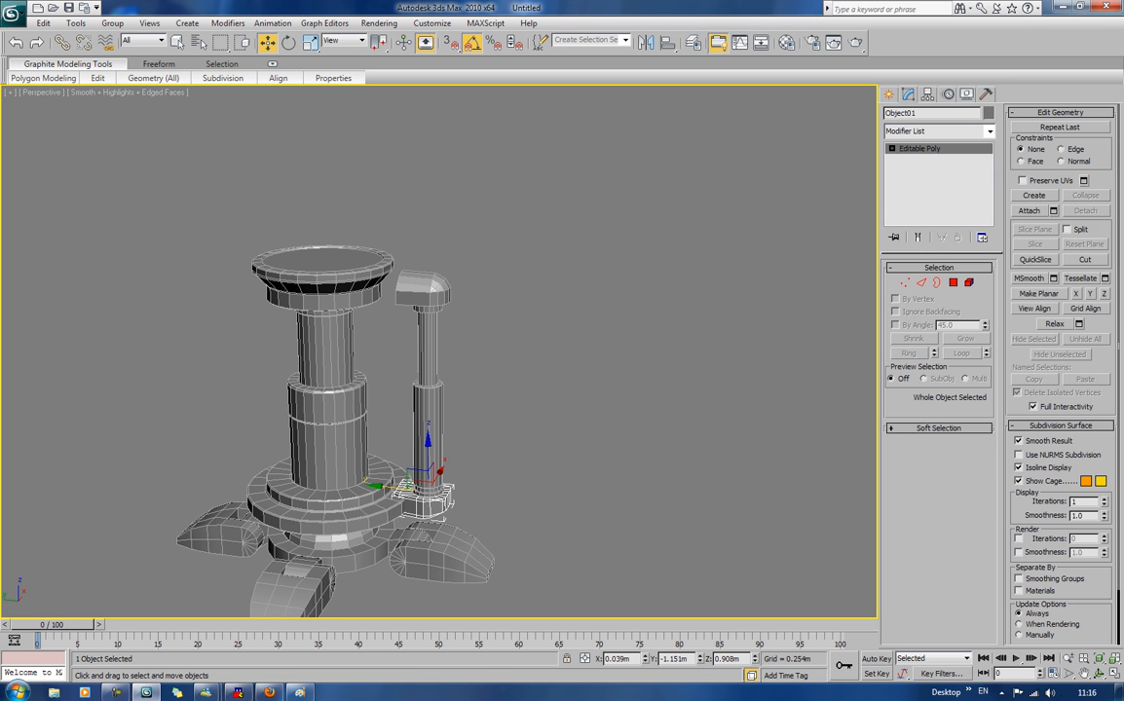
# Step: Save the scene as a 3ds Max file named workbench in the Animex folder inside the Desktop's PROJECTS folder
pyautogui.click(14, 16)
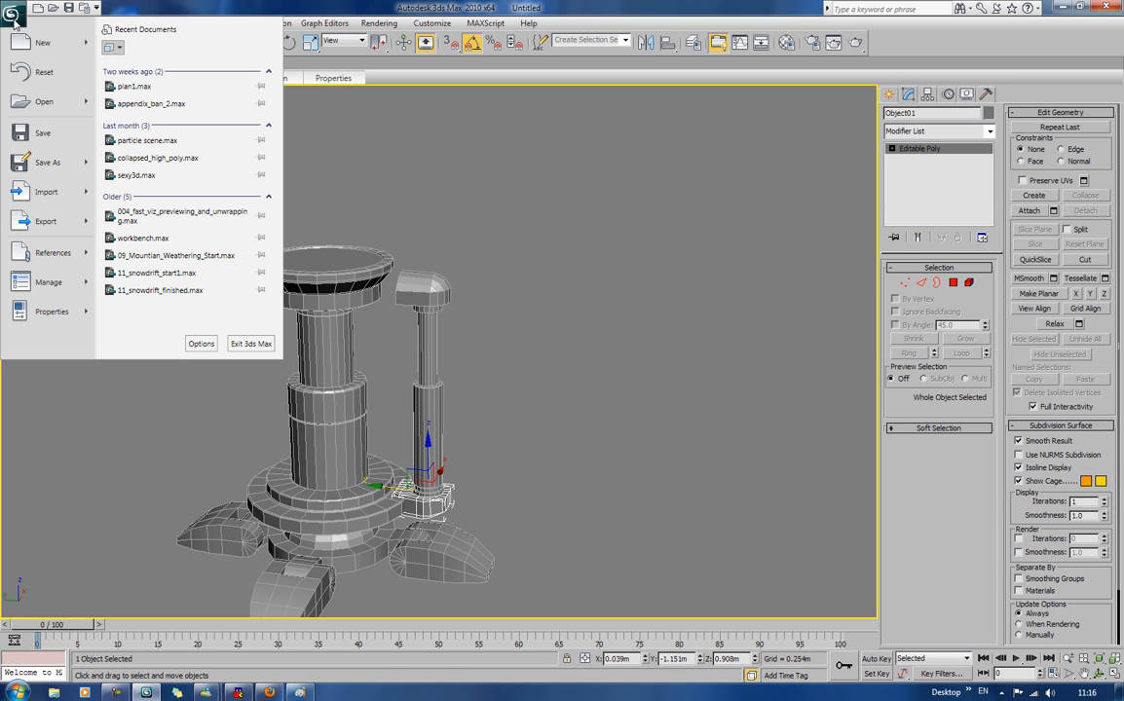
pyautogui.click(36, 160)
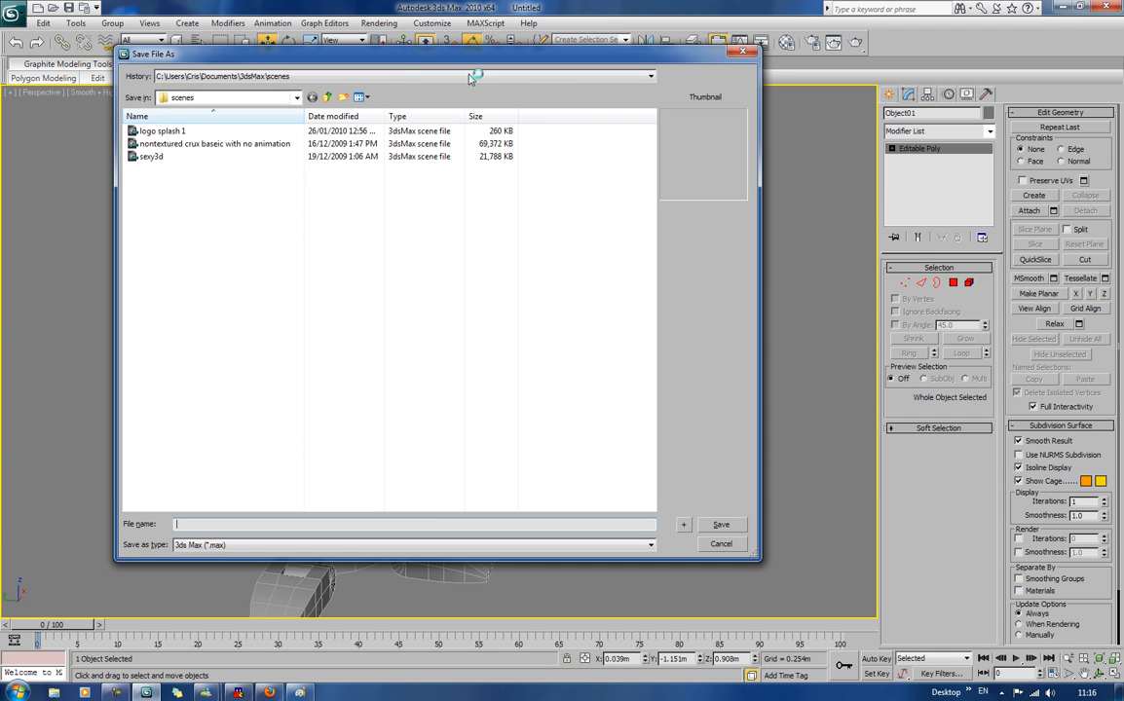
pyautogui.click(399, 78)
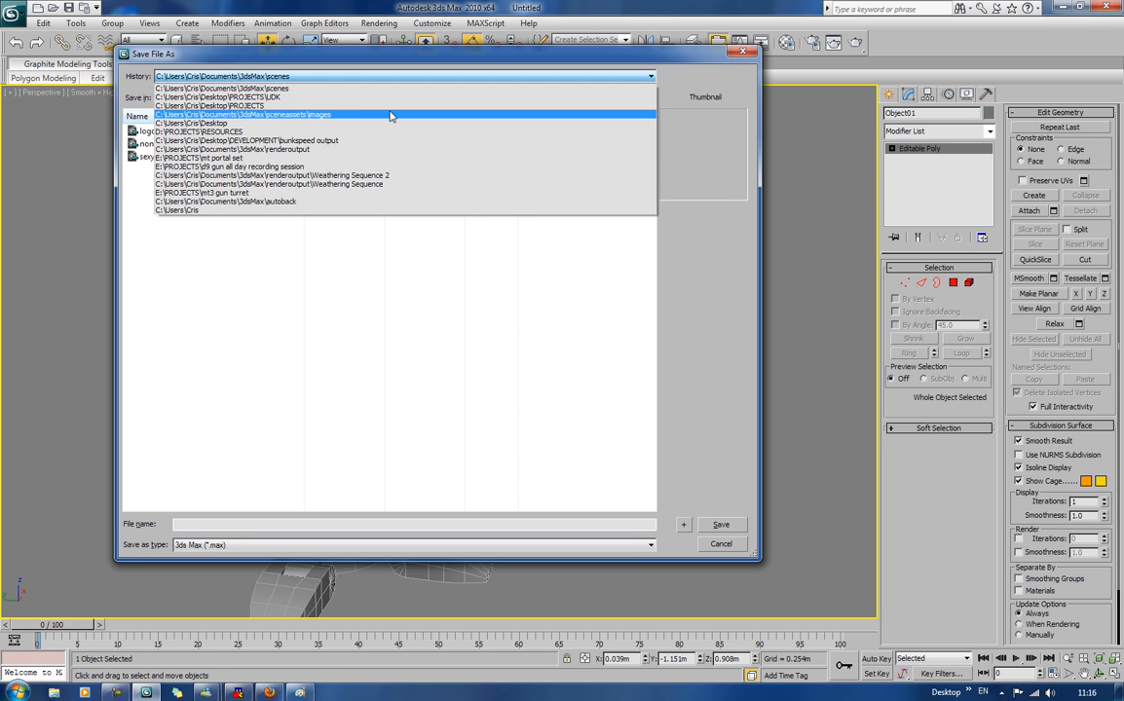
pyautogui.click(393, 114)
pyautogui.click(395, 85)
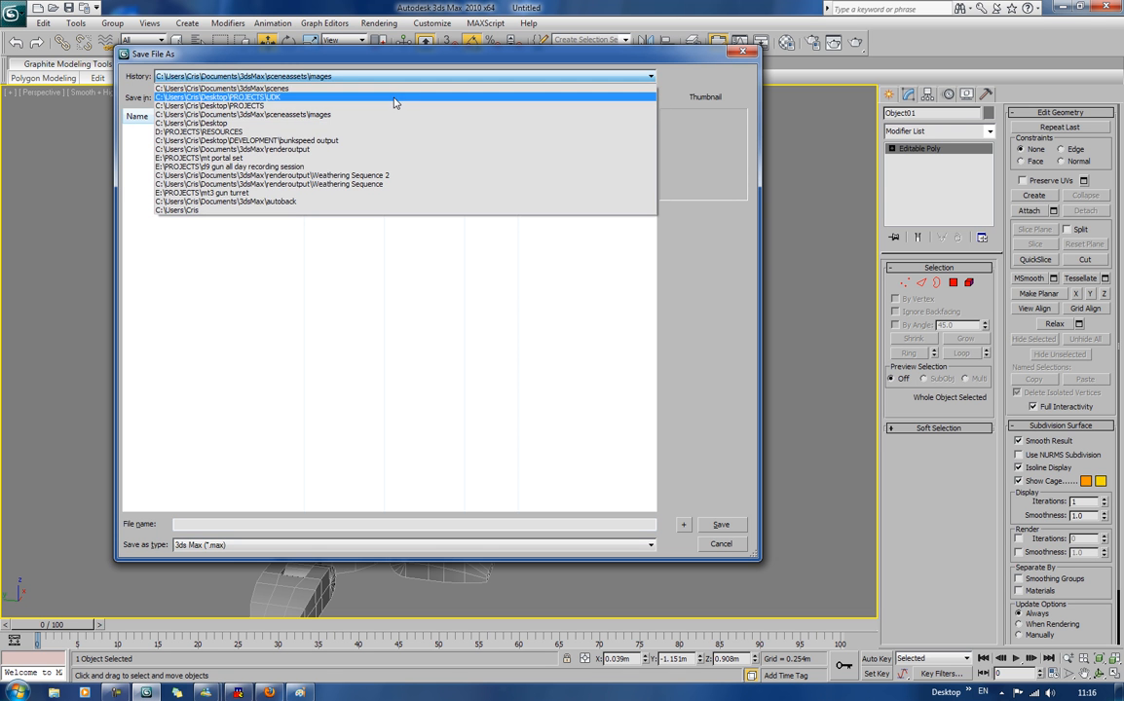
pyautogui.click(352, 109)
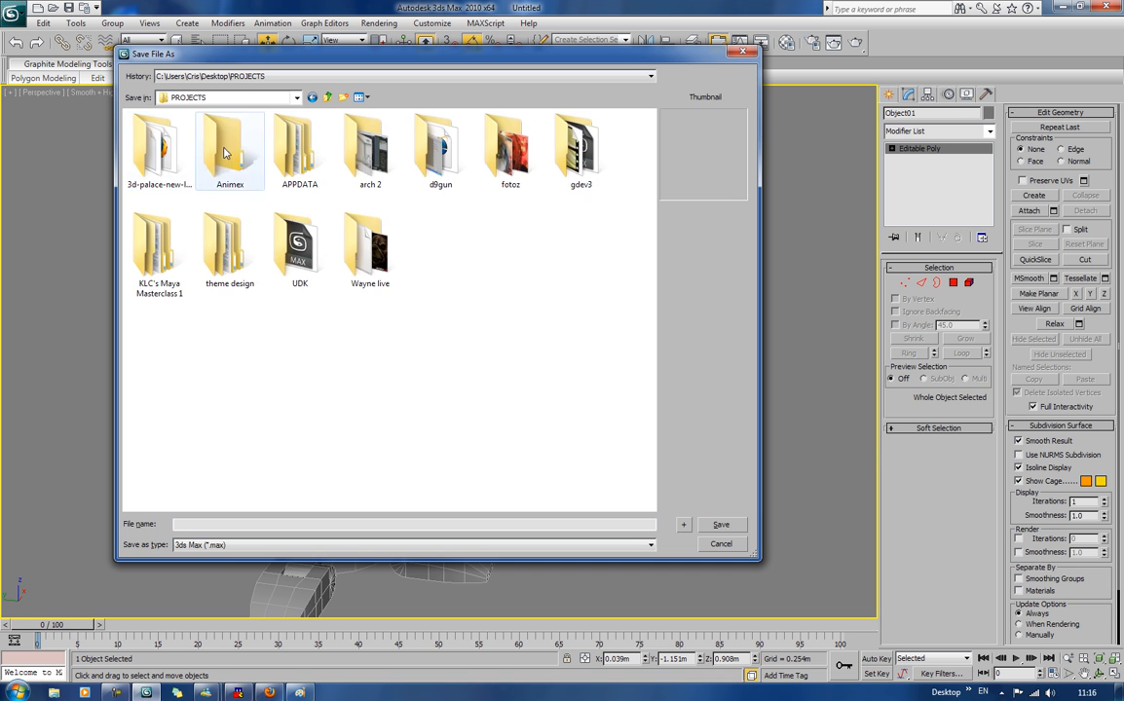
pyautogui.doubleClick(203, 136)
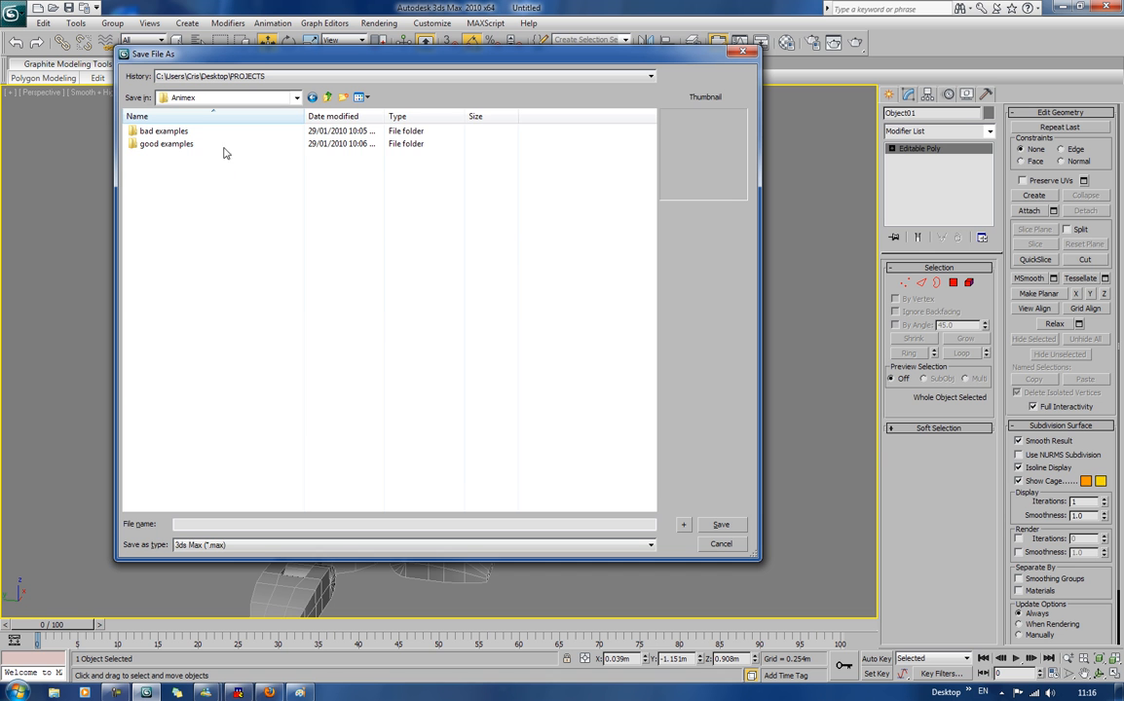
pyautogui.click(267, 523)
pyautogui.write('workbench')
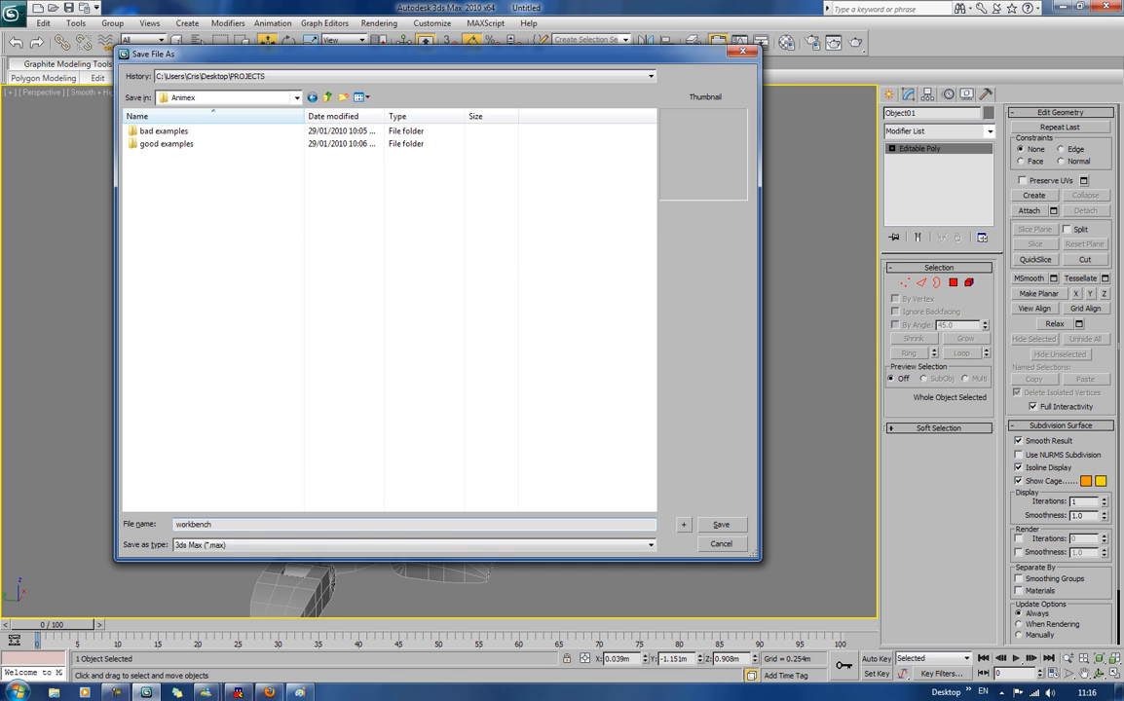
pyautogui.press('Return')
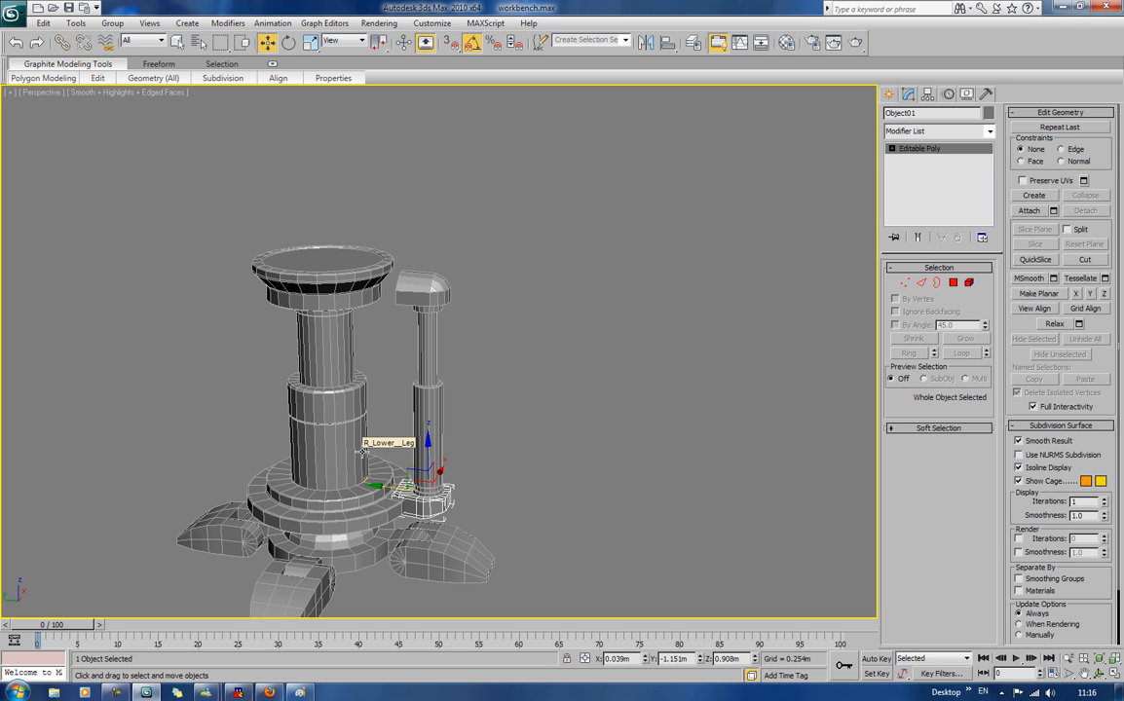
# Step: Rename the mount at the piston's base r_piston_lower_mount_leg_01
pyautogui.click(640, 209)
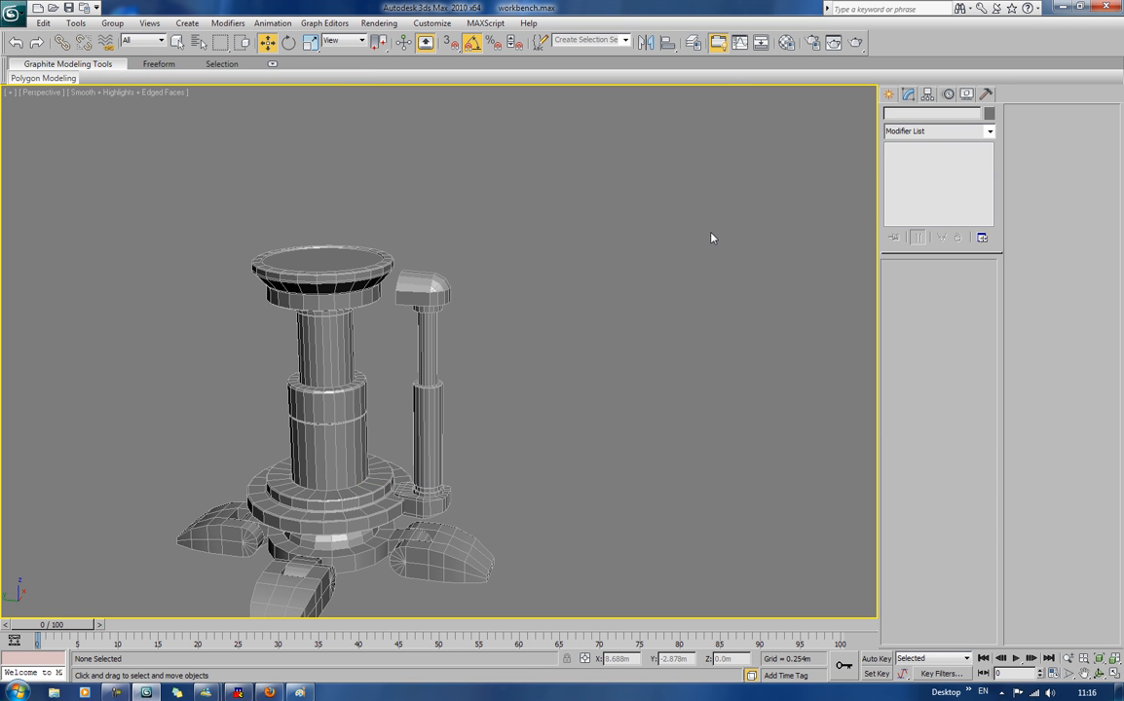
pyautogui.click(421, 497)
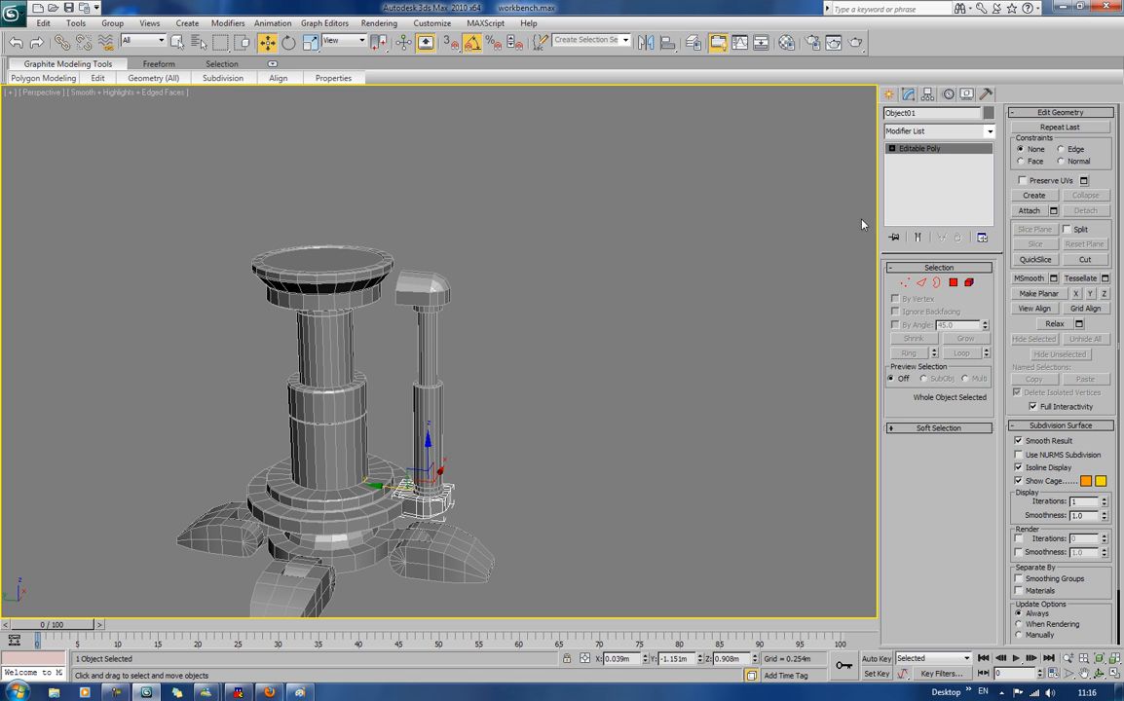
pyautogui.click(910, 111)
pyautogui.write('r_pisto')
pyautogui.write('n_lower_moun')
pyautogui.write('t_leg_')
pyautogui.write('01')
# Step: Rename the piston's outer rod r_piston_lower_leg_01
pyautogui.click(418, 422)
pyautogui.click(934, 114)
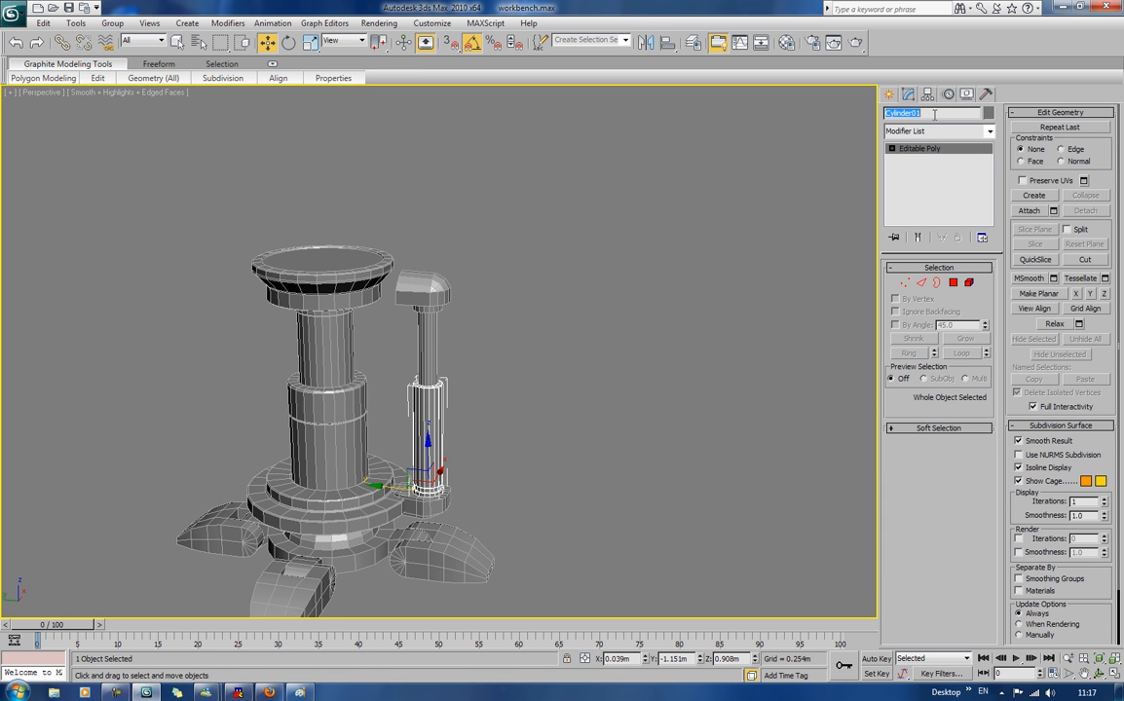
pyautogui.write('r_piston_le')
pyautogui.write('ower_leg')
pyautogui.write('_01')
# Step: Rename the piston's inner rod R_piston_lower_leg_upper_01 and deselect it
pyautogui.click(443, 302)
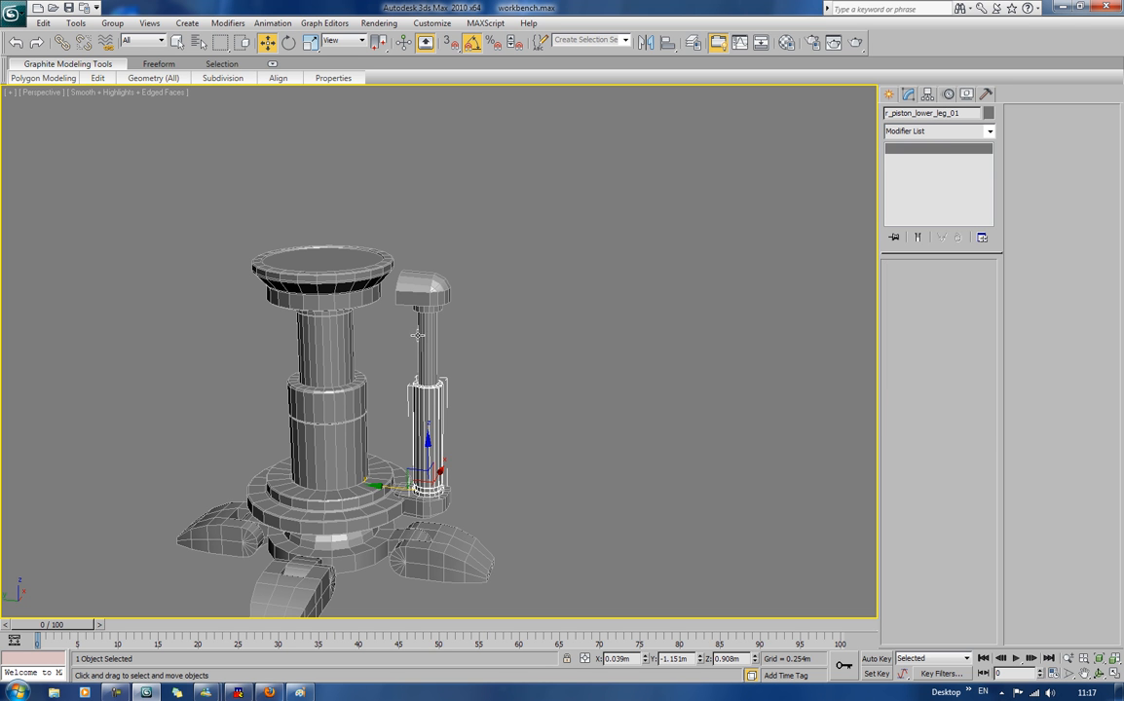
pyautogui.doubleClick(929, 113)
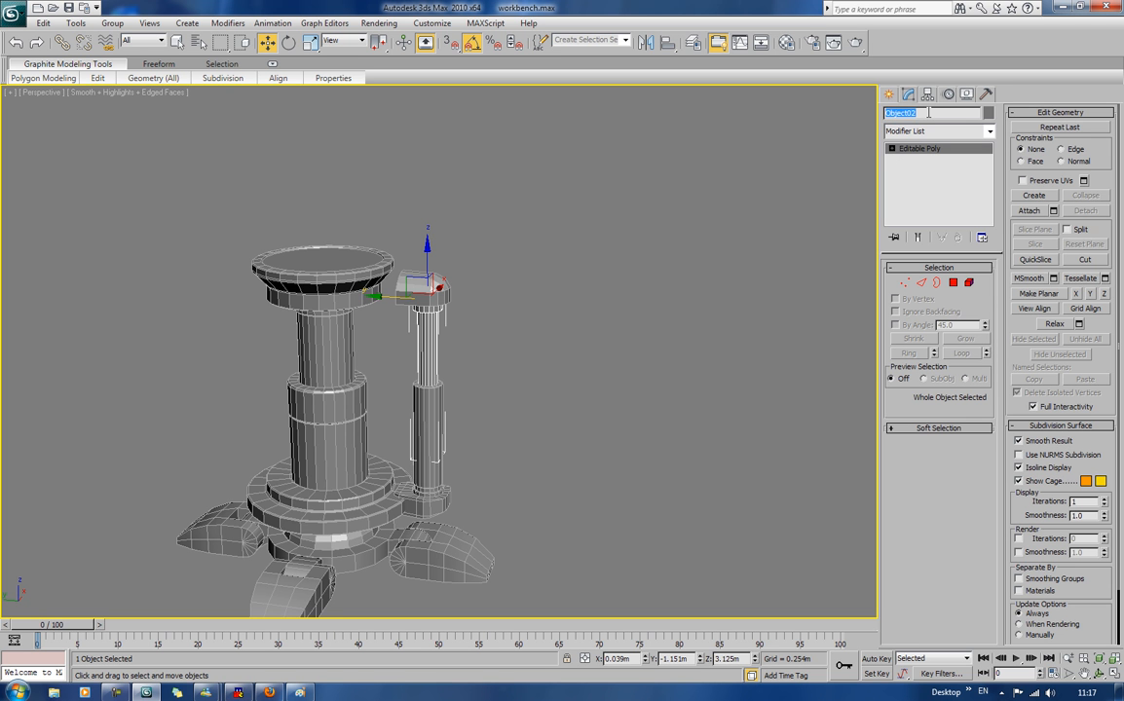
pyautogui.write('R_piston_lower_leg_upper_01')
pyautogui.click(755, 243)
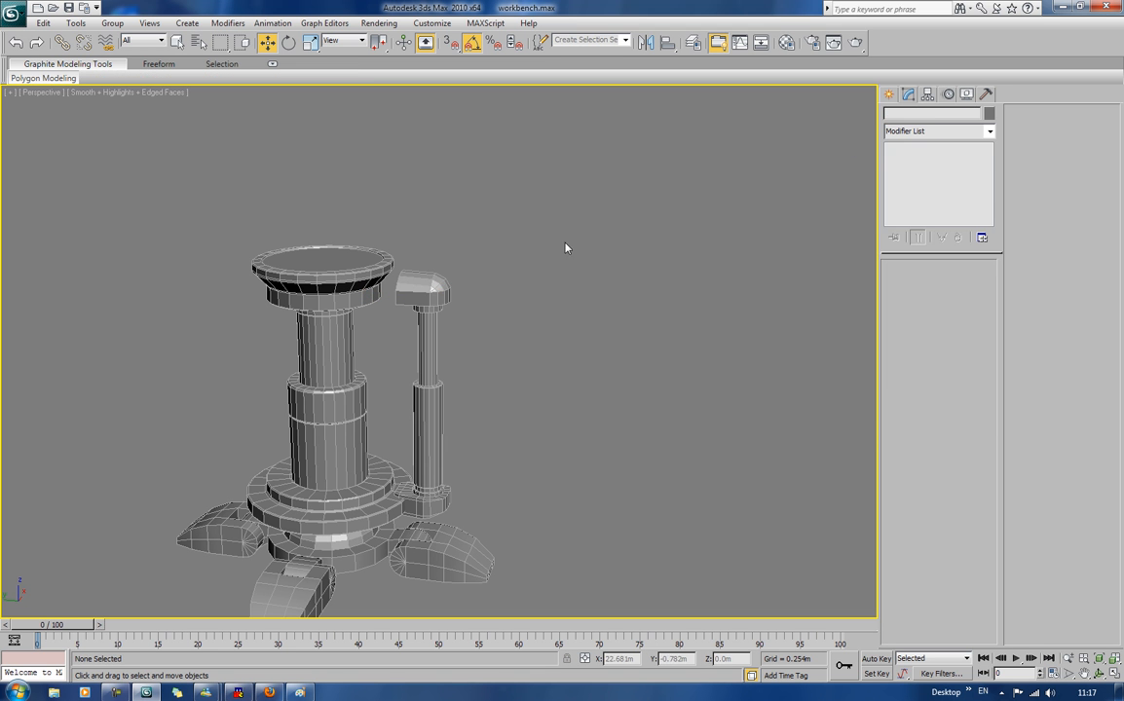
# Step: Rename the rounded mount on top of the piston R_leg_lower_piston_upper_mount_01 and deselect it
pyautogui.click(424, 280)
pyautogui.click(936, 113)
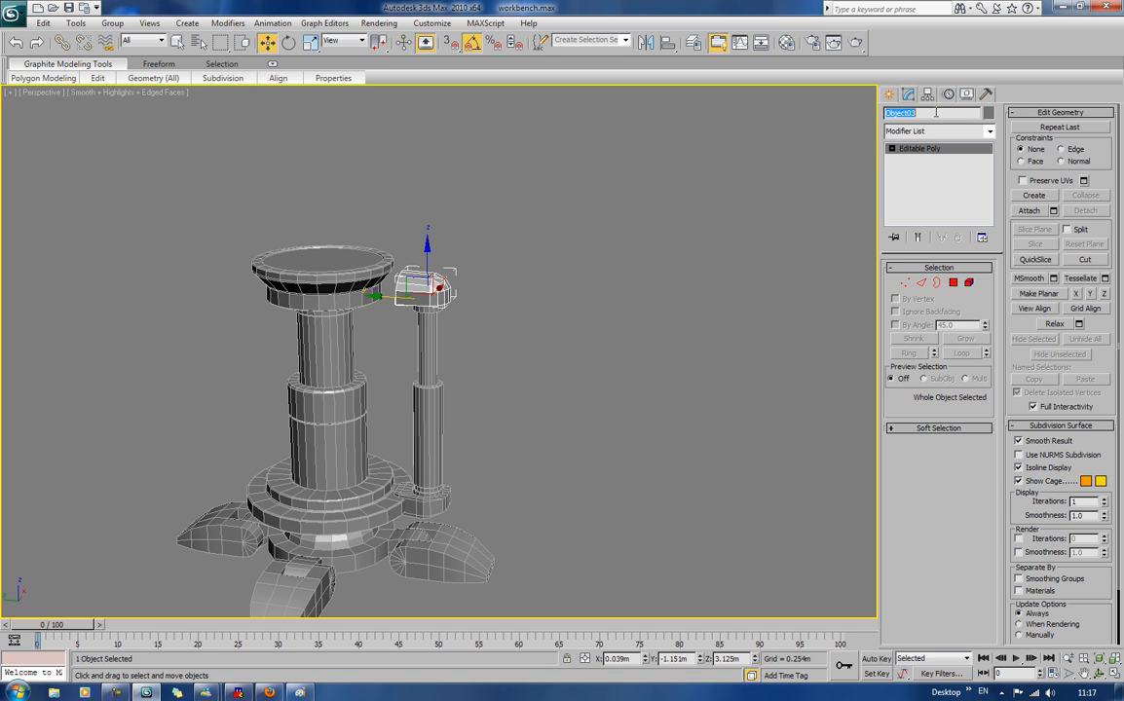
pyautogui.write('R_leg_')
pyautogui.write('lowe')
pyautogui.write('r_piston_upper')
pyautogui.write('_')
pyautogui.write('mount_01')
pyautogui.click(654, 190)
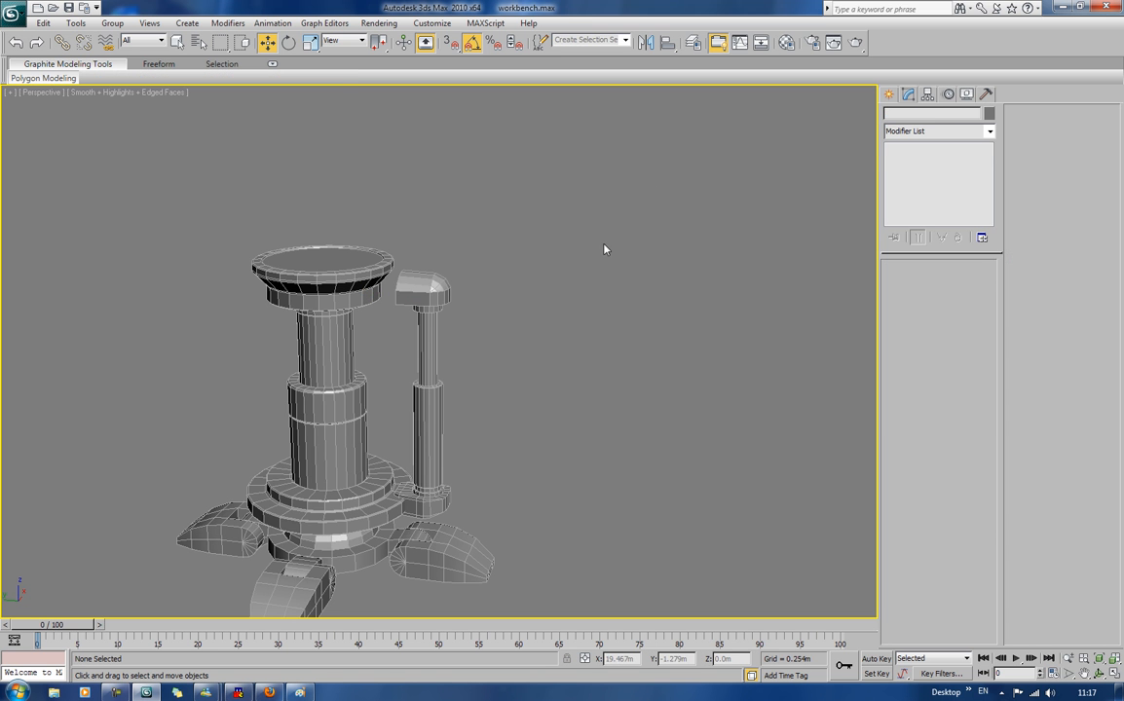
# Step: Select the outer rod, the central column and the rounded upper mount in turn to check their object names
pyautogui.click(400, 426)
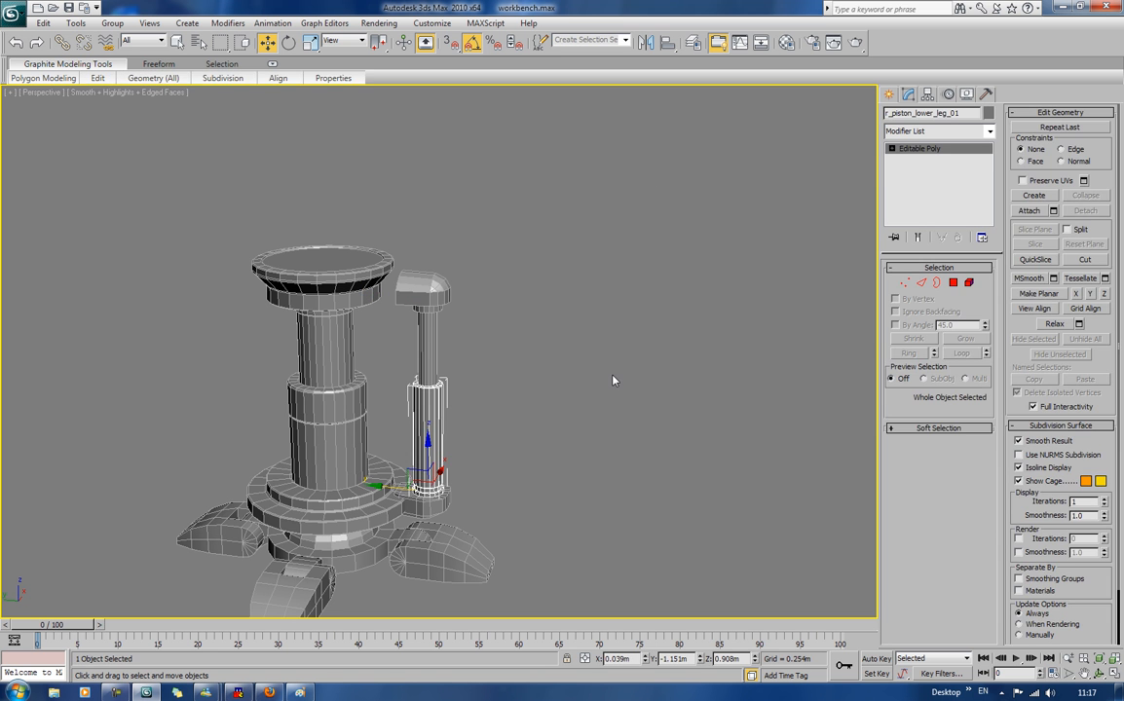
pyautogui.click(511, 301)
pyautogui.click(391, 293)
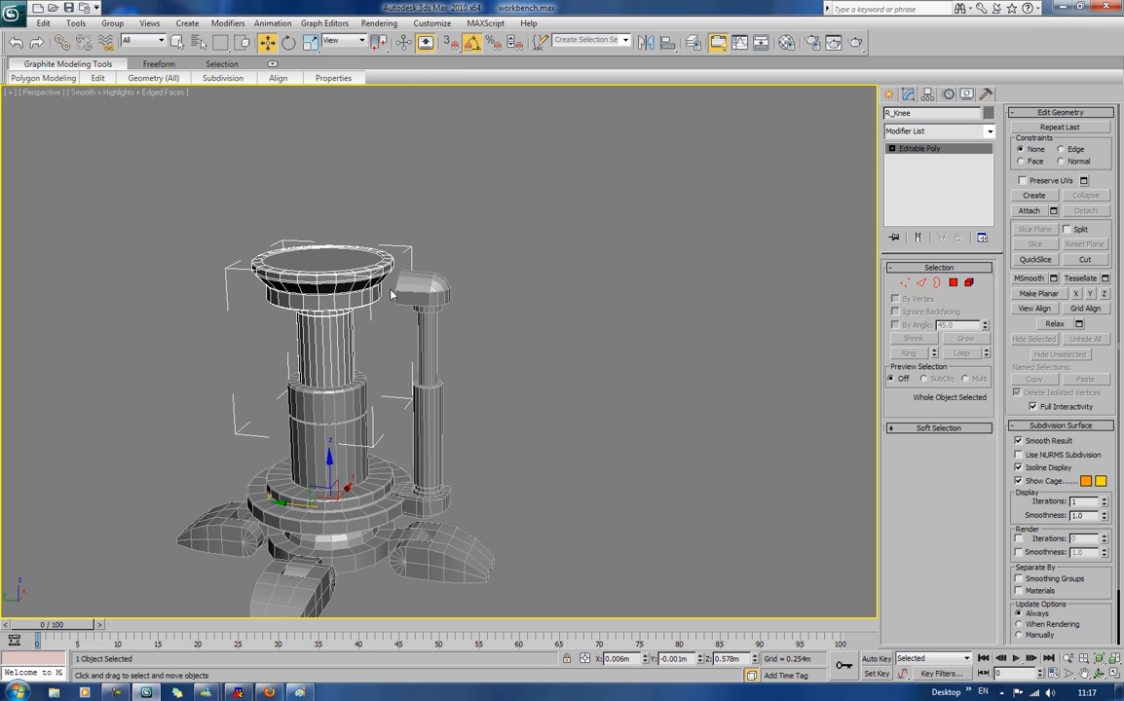
pyautogui.click(482, 291)
pyautogui.click(443, 291)
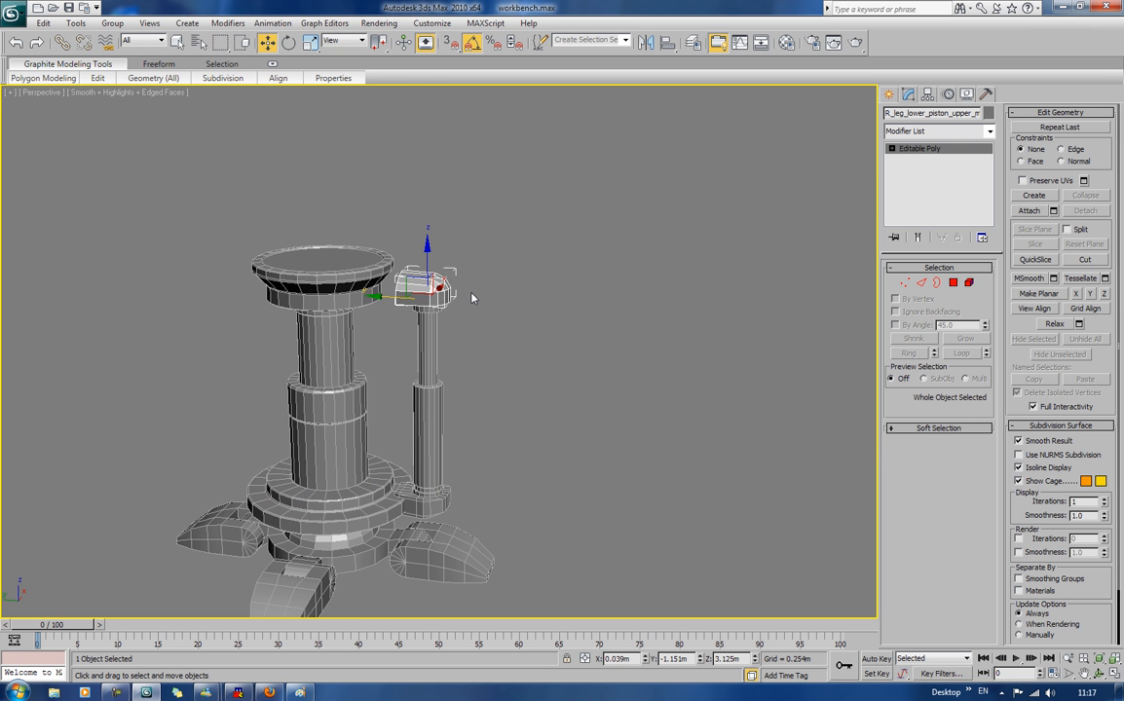
pyautogui.moveTo(471, 297)
pyautogui.keyDown('alt'); pyautogui.mouseDown(button='middle')
pyautogui.moveTo(491, 292)
pyautogui.moveTo(479, 281)
pyautogui.moveTo(440, 297)
pyautogui.moveTo(460, 298)
pyautogui.mouseUp(button='middle'); pyautogui.keyUp('alt')
pyautogui.click(438, 436)
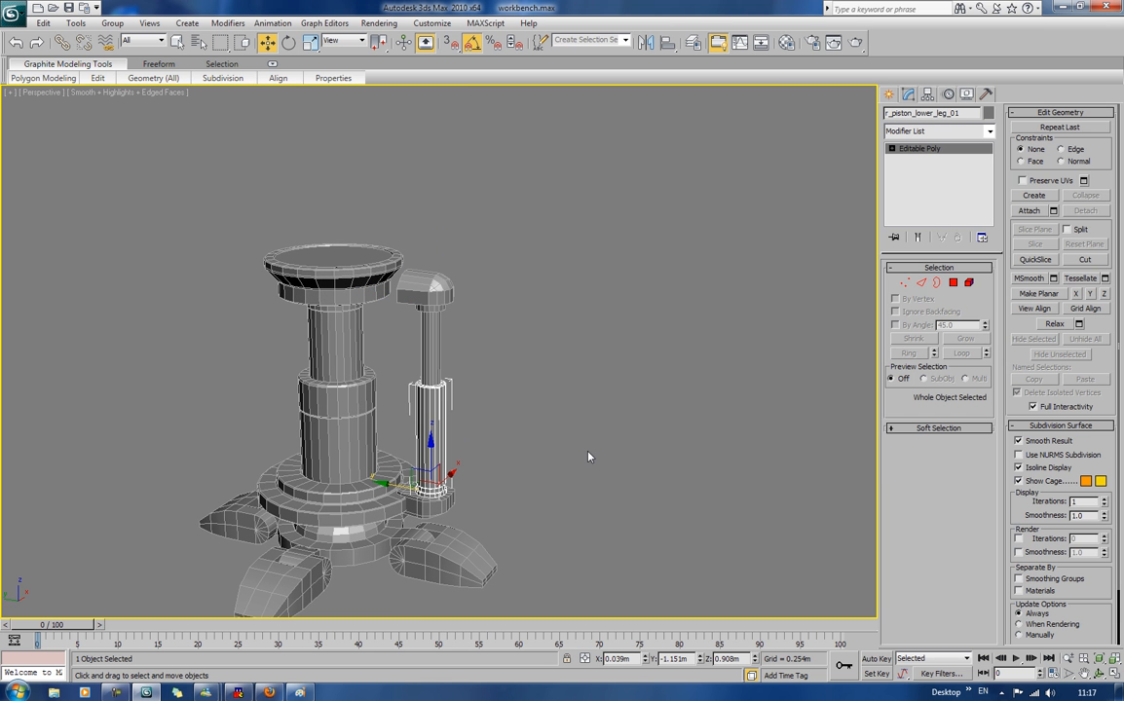
pyautogui.moveTo(629, 382); pyautogui.dragTo(617, 339, button='middle')
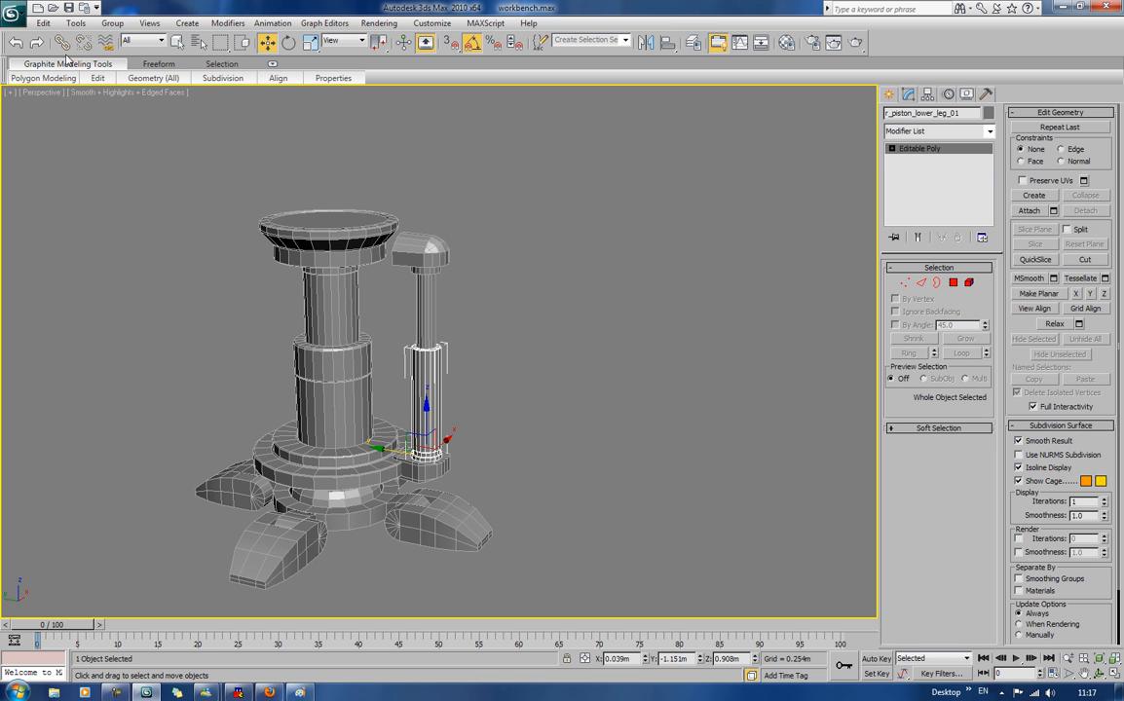
# Step: Link the piston's inner rod to the rounded upper mount as its parent and clear the selection
pyautogui.click(61, 42)
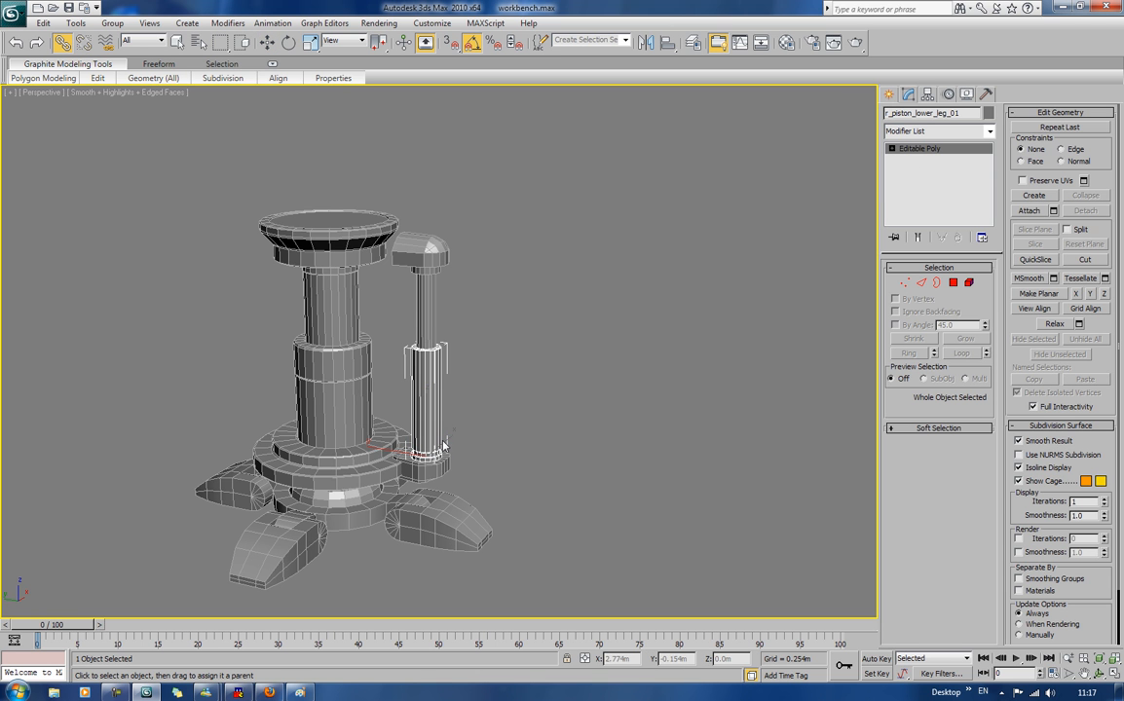
pyautogui.click(427, 306)
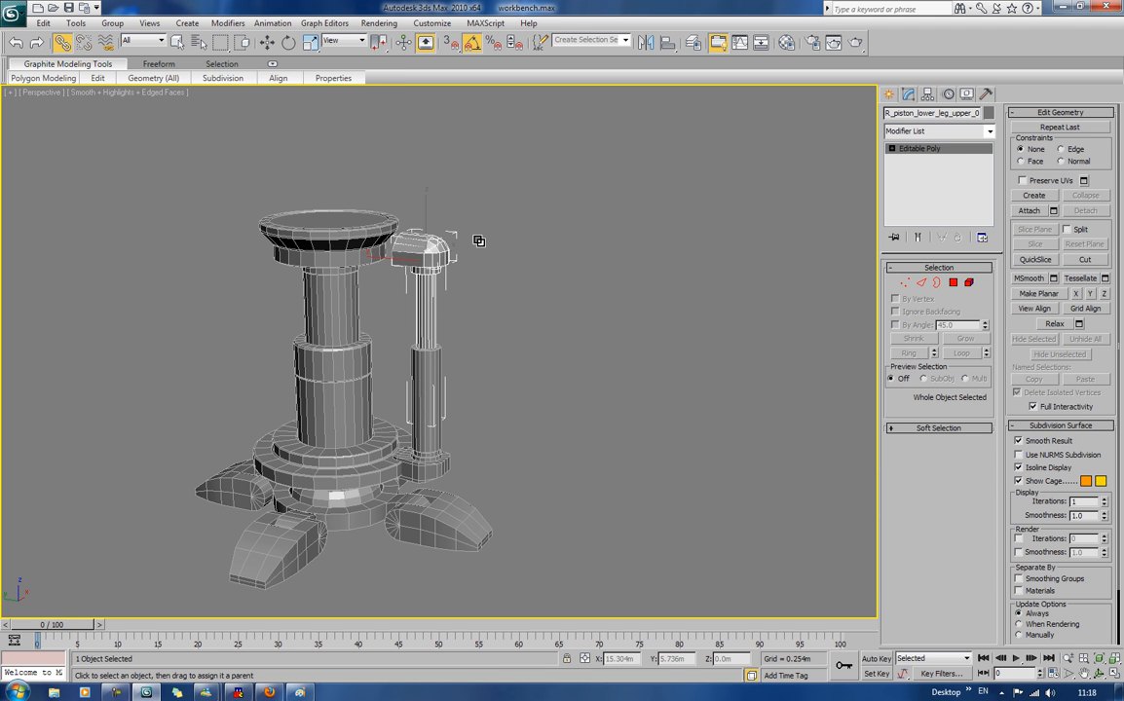
pyautogui.click(526, 216)
# Step: Rotate the rounded upper mount by -40 degrees about the Y axis to test the inner rod's link
pyautogui.click(288, 42)
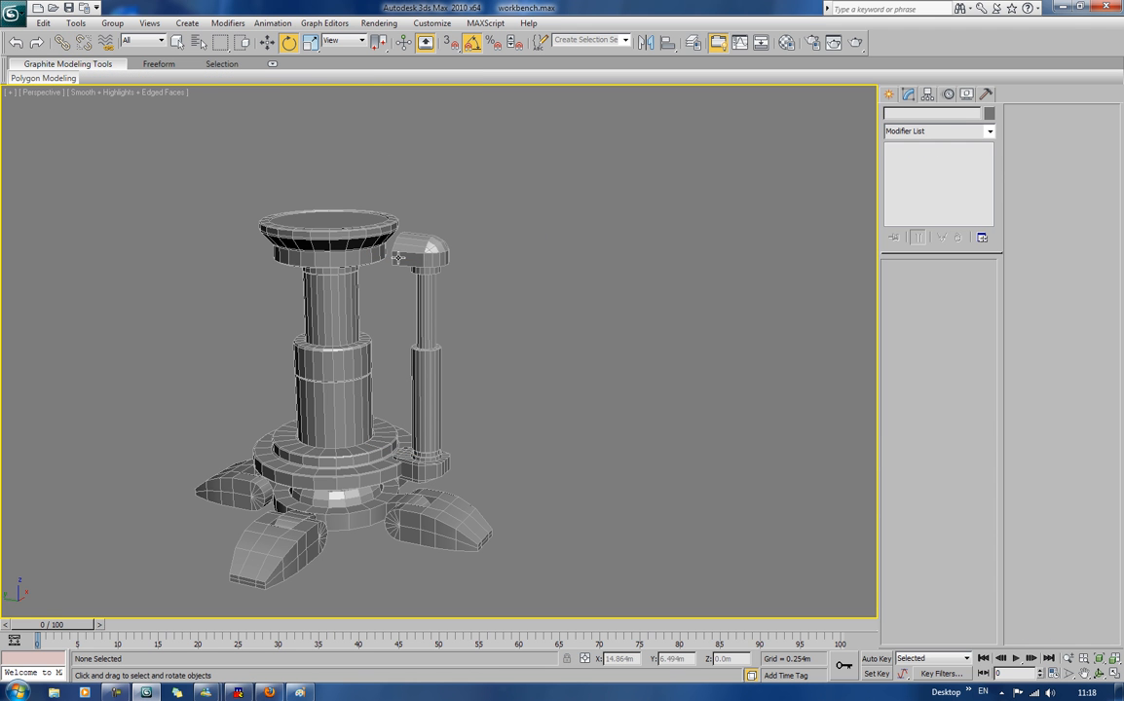
pyautogui.click(425, 252)
pyautogui.moveTo(409, 256); pyautogui.dragTo(382, 275)
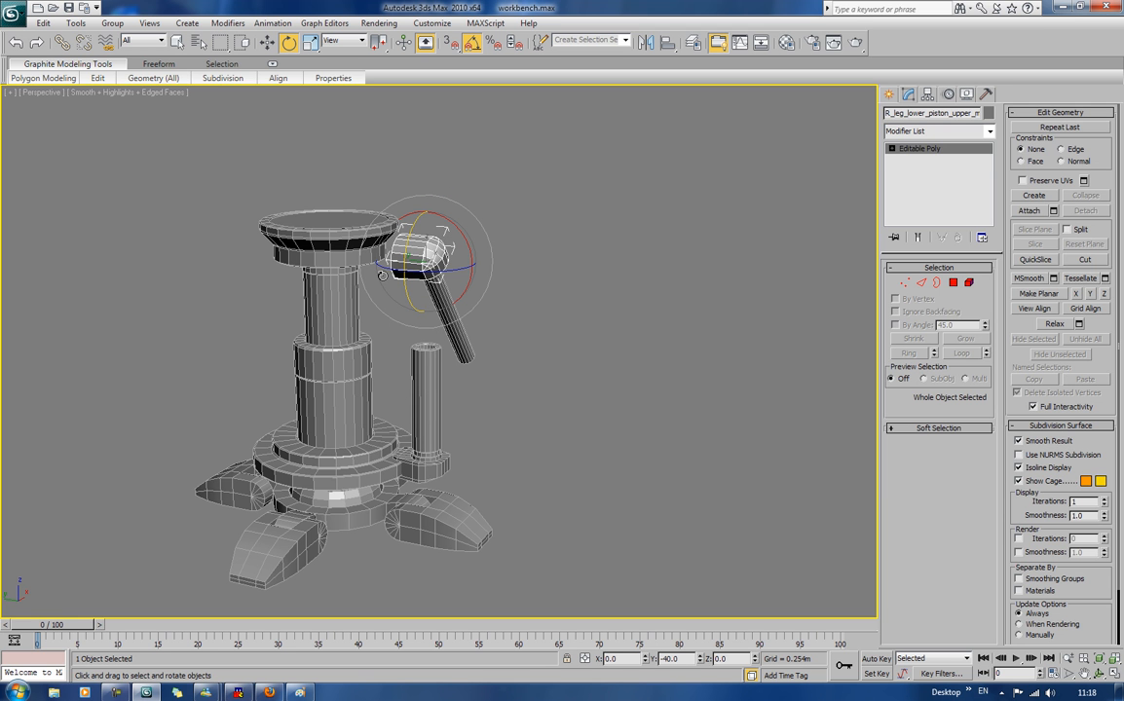
pyautogui.click(613, 227)
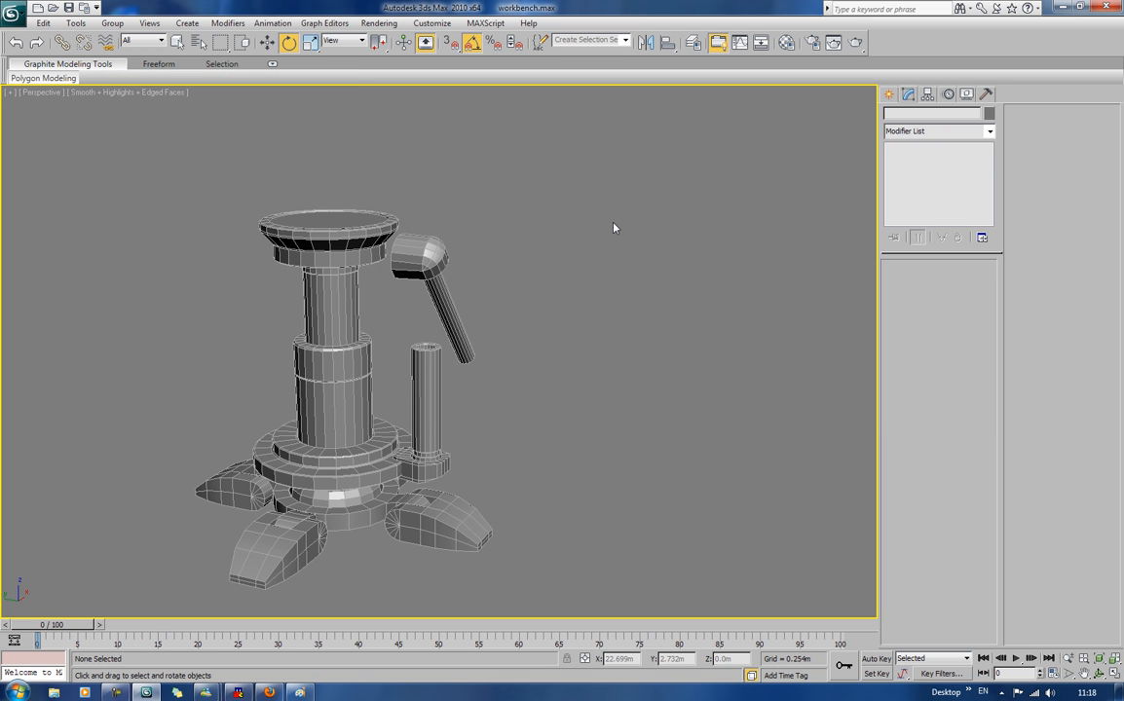
# Step: Undo and redo the test rotation of the upper mount, and rotate the inner rod back upright
pyautogui.click(436, 258)
pyautogui.hotkey('ctrl', 'z')
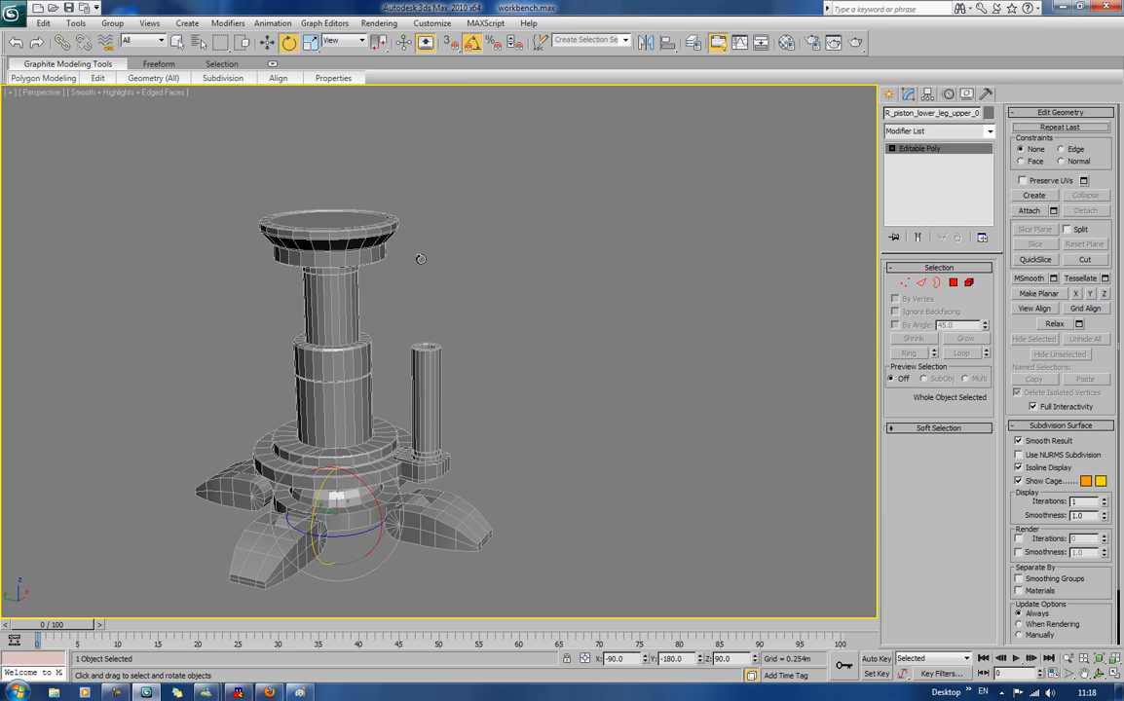
pyautogui.click(36, 42)
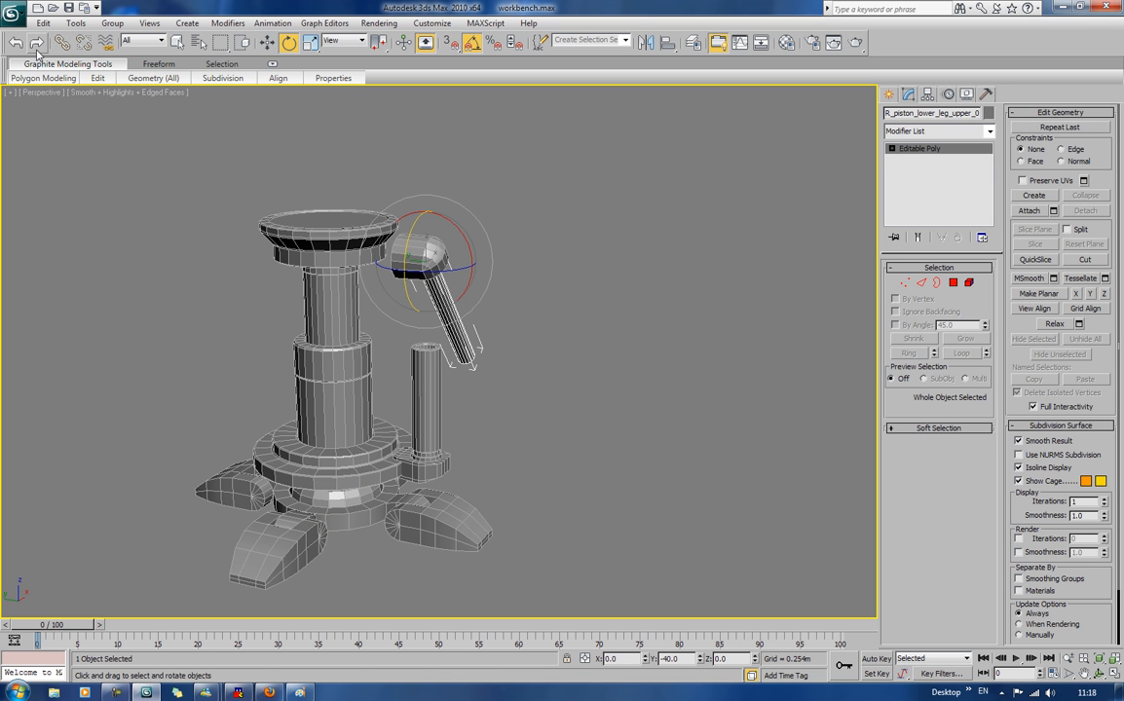
pyautogui.moveTo(397, 246); pyautogui.dragTo(401, 234)
pyautogui.click(565, 272)
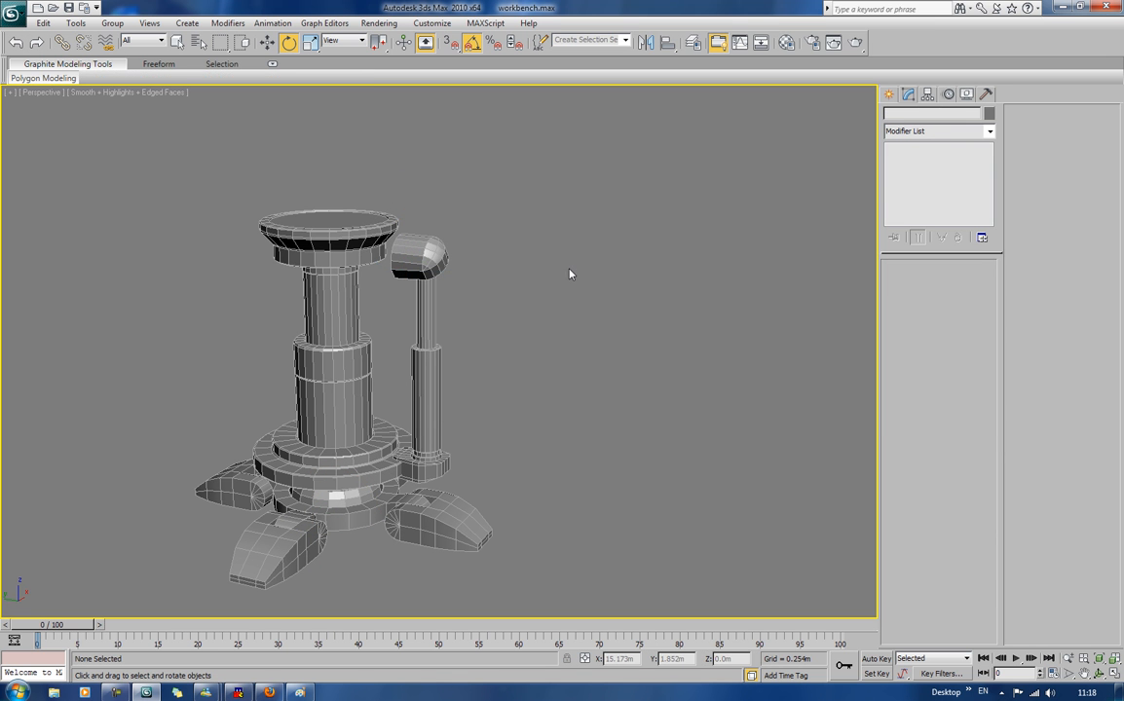
# Step: Try to delete the piston's rounded upper mount and dismiss the MAXScript error dialogs
pyautogui.click(424, 255)
pyautogui.press('Delete')
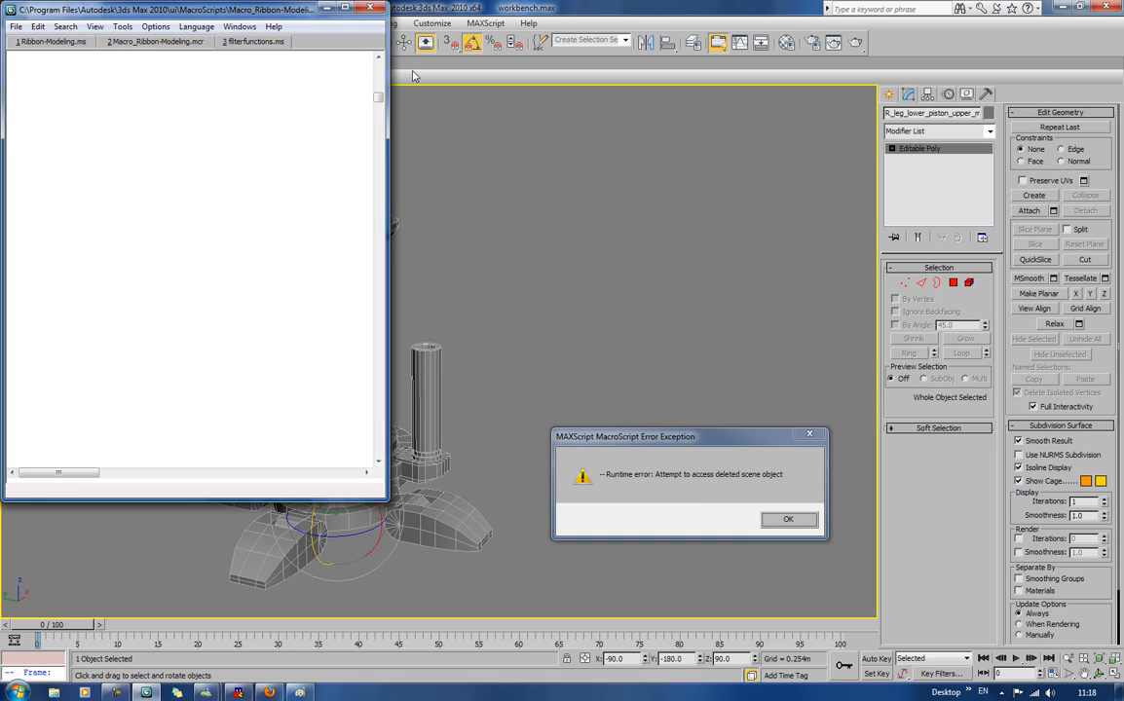
pyautogui.moveTo(712, 436); pyautogui.dragTo(853, 577)
pyautogui.click(929, 660)
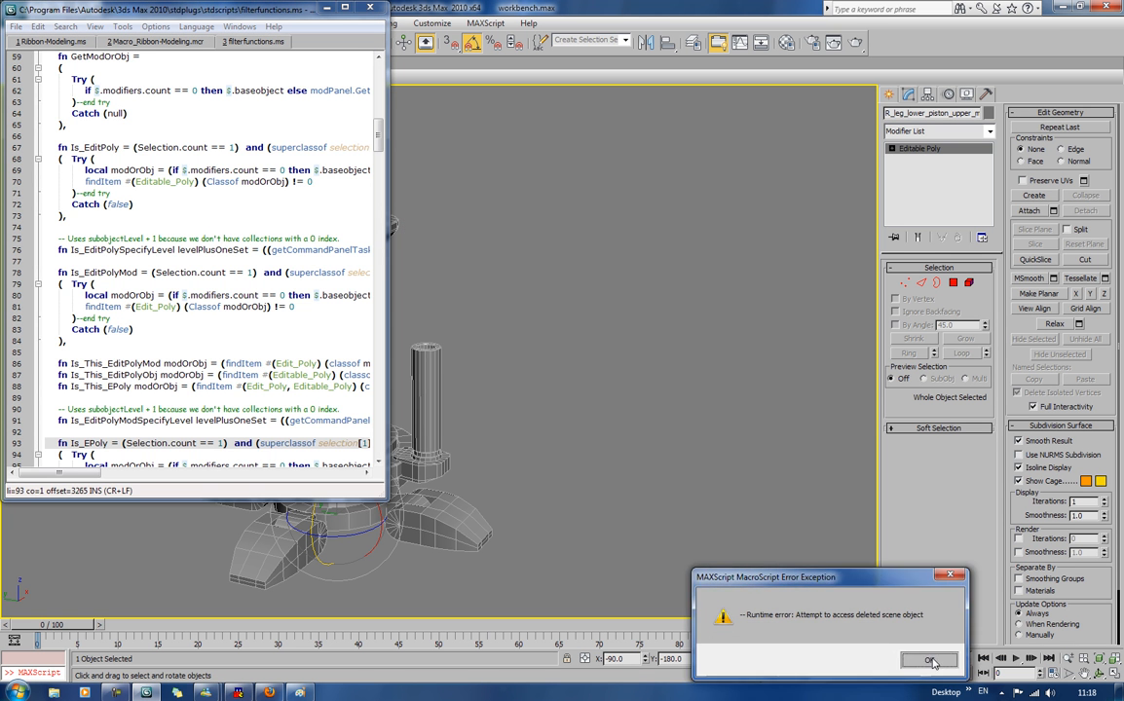
pyautogui.click(941, 649)
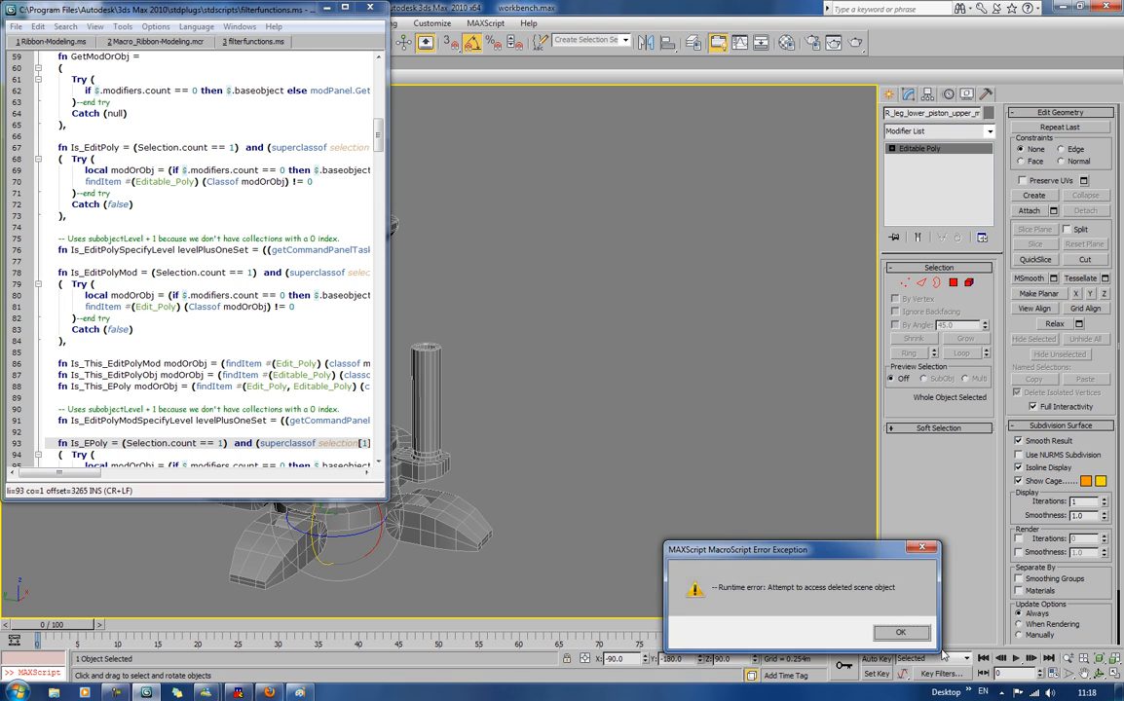
pyautogui.click(918, 634)
pyautogui.click(907, 617)
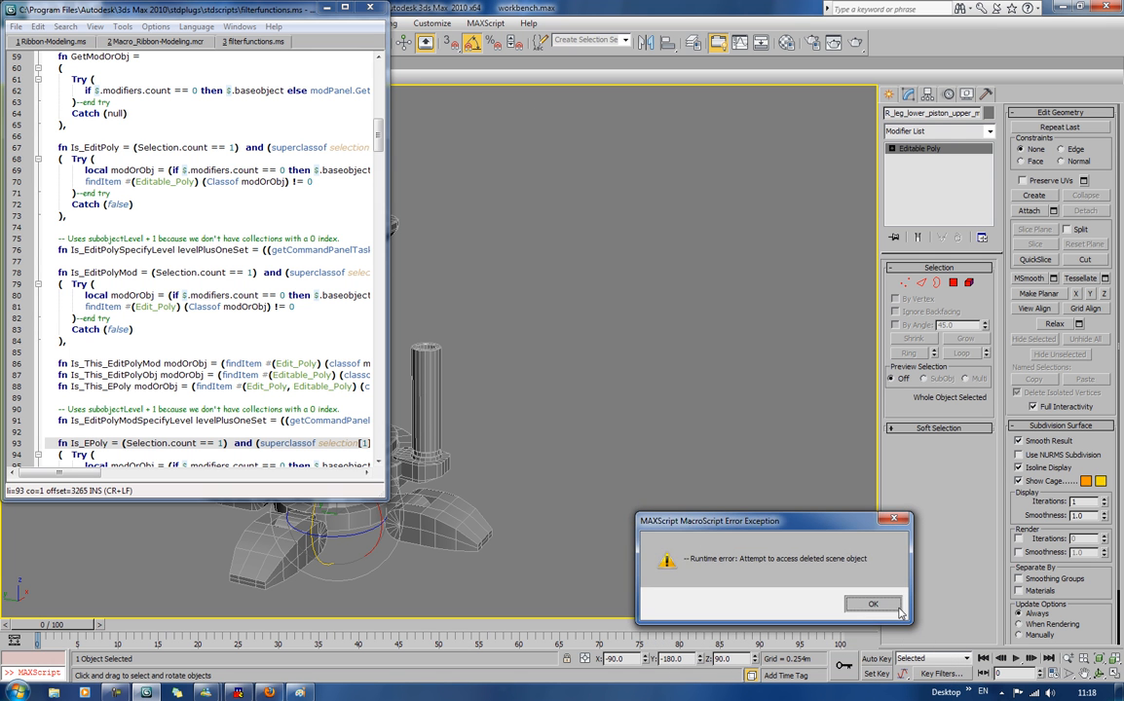
pyautogui.click(874, 603)
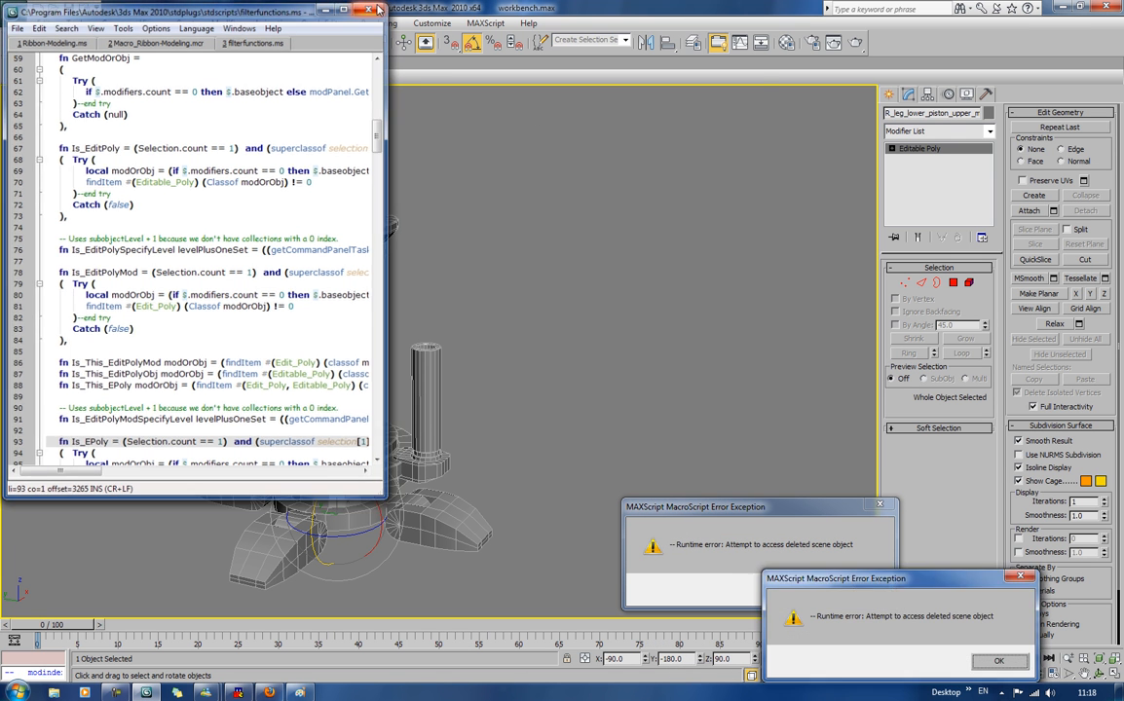
pyautogui.moveTo(192, 12); pyautogui.dragTo(566, 86)
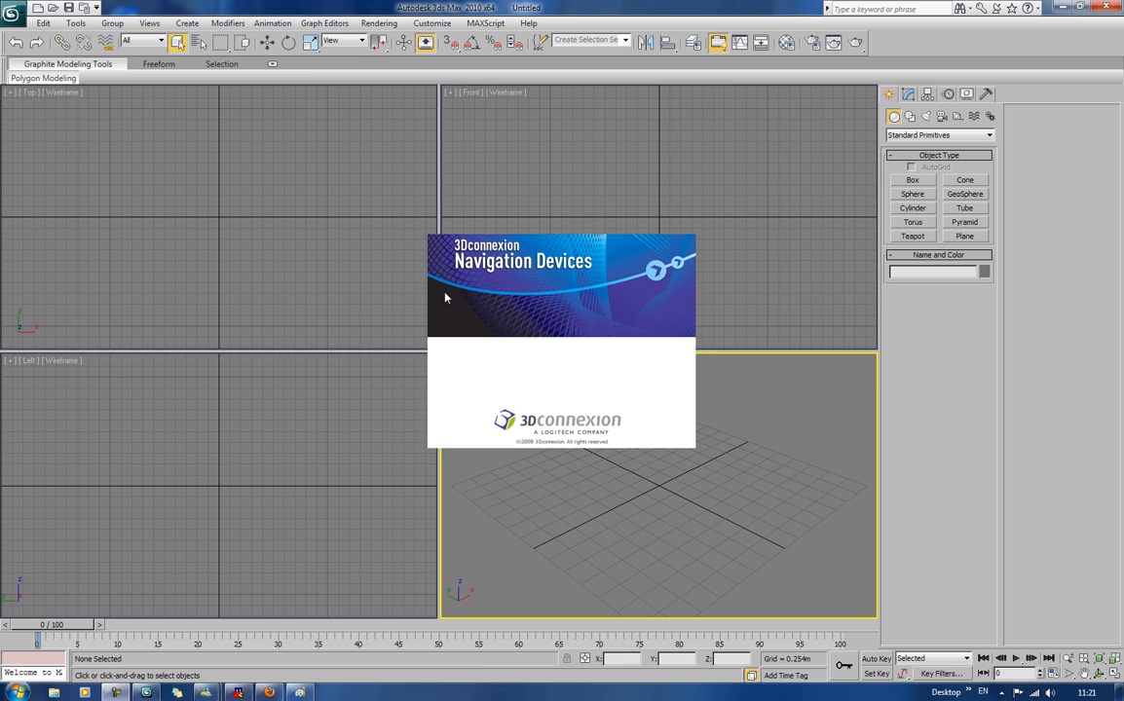
# Step: Reopen the recently saved workbench.max scene from today's recent documents
pyautogui.click(348, 209)
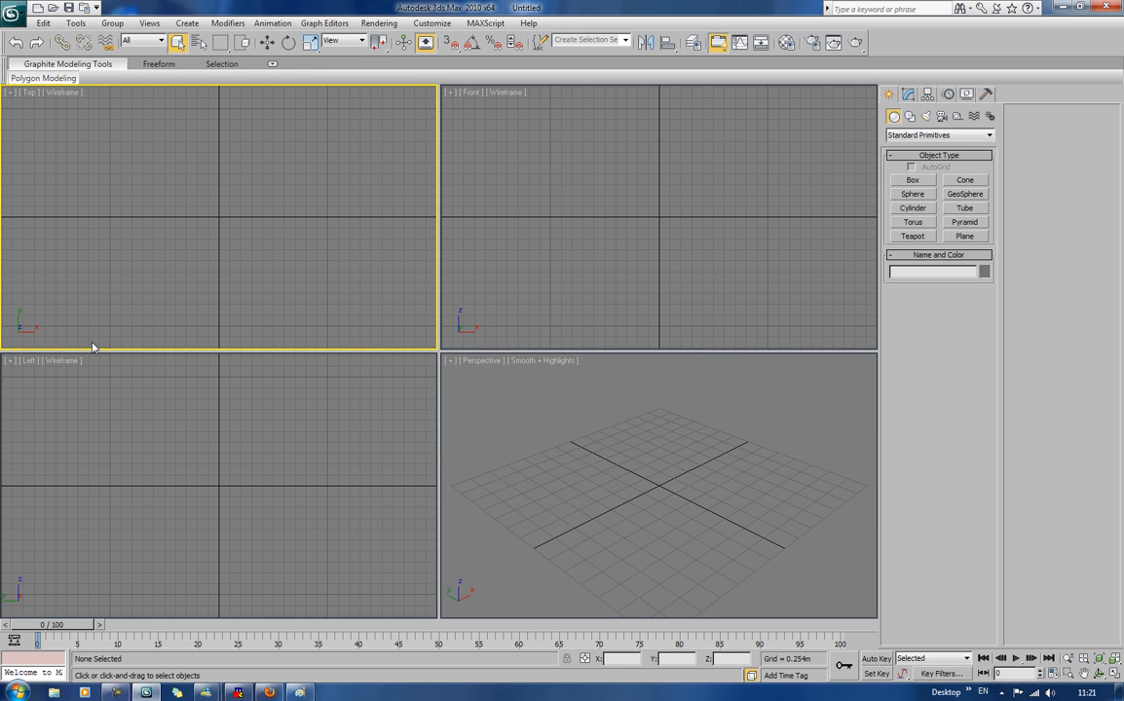
pyautogui.click(12, 12)
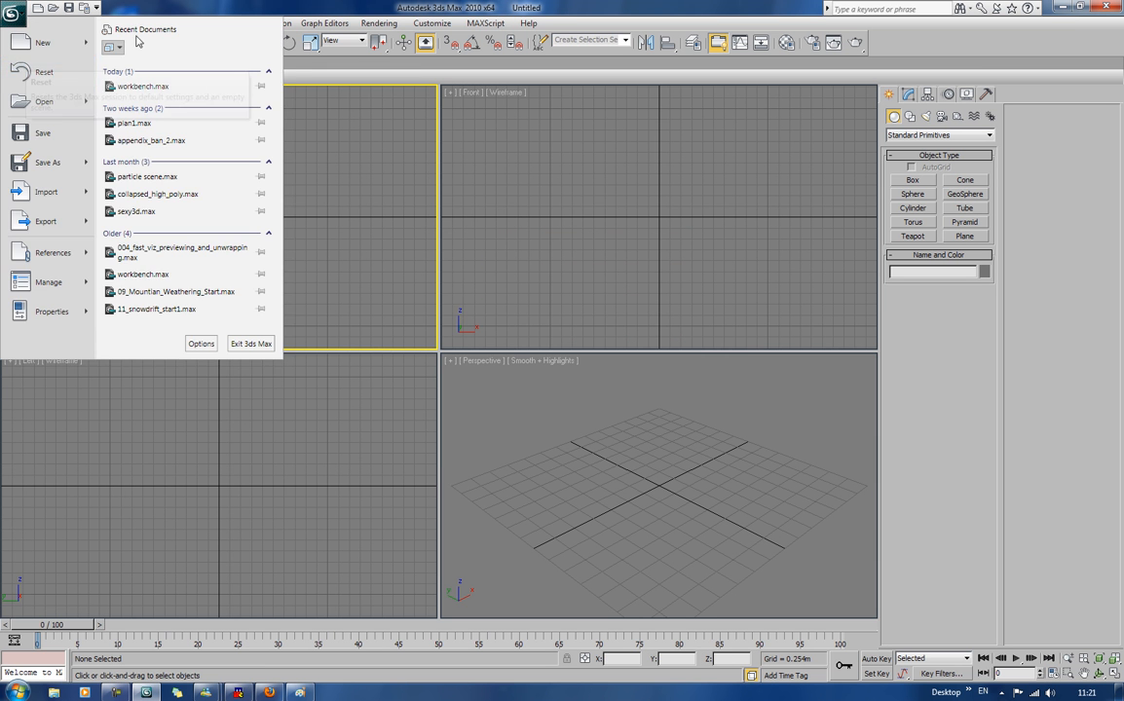
pyautogui.click(161, 90)
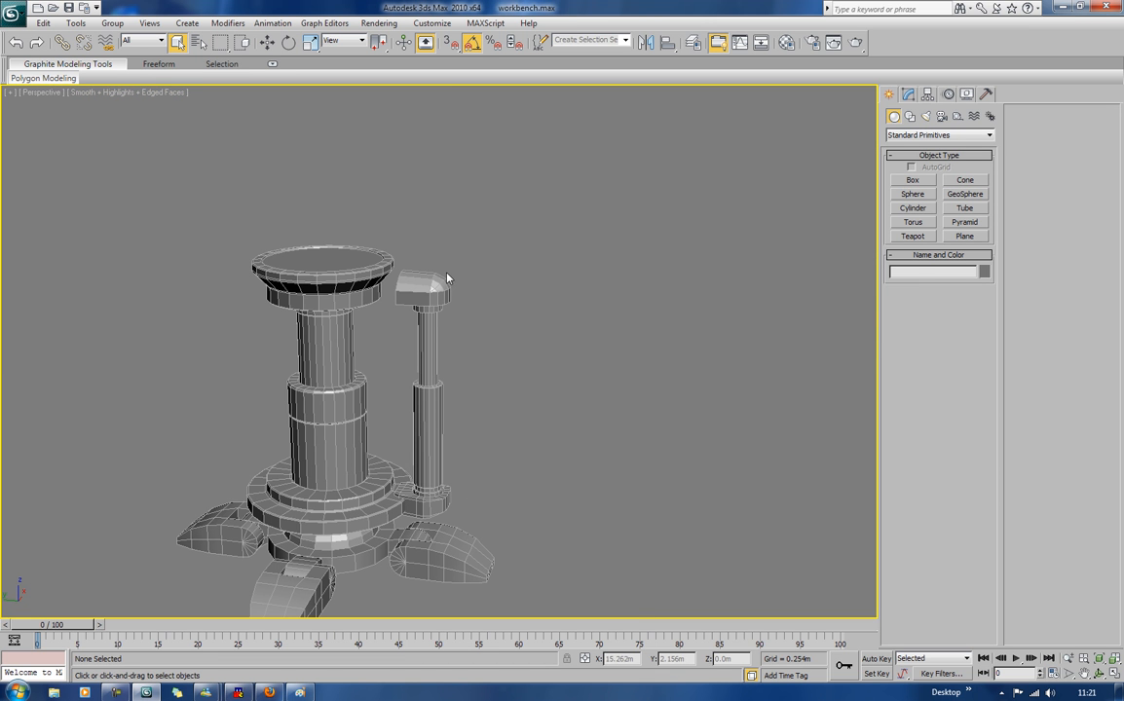
# Step: Link the piston's inner rod to the rounded upper mount and its outer rod to the mount at the base
pyautogui.click(437, 358)
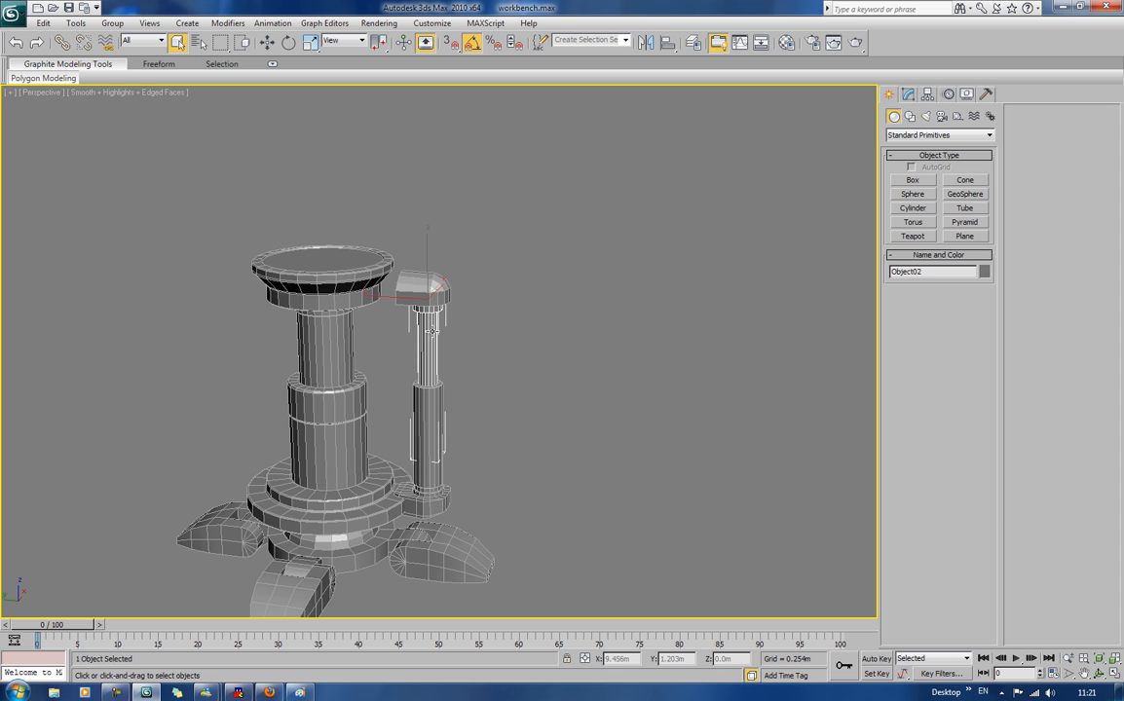
pyautogui.click(61, 42)
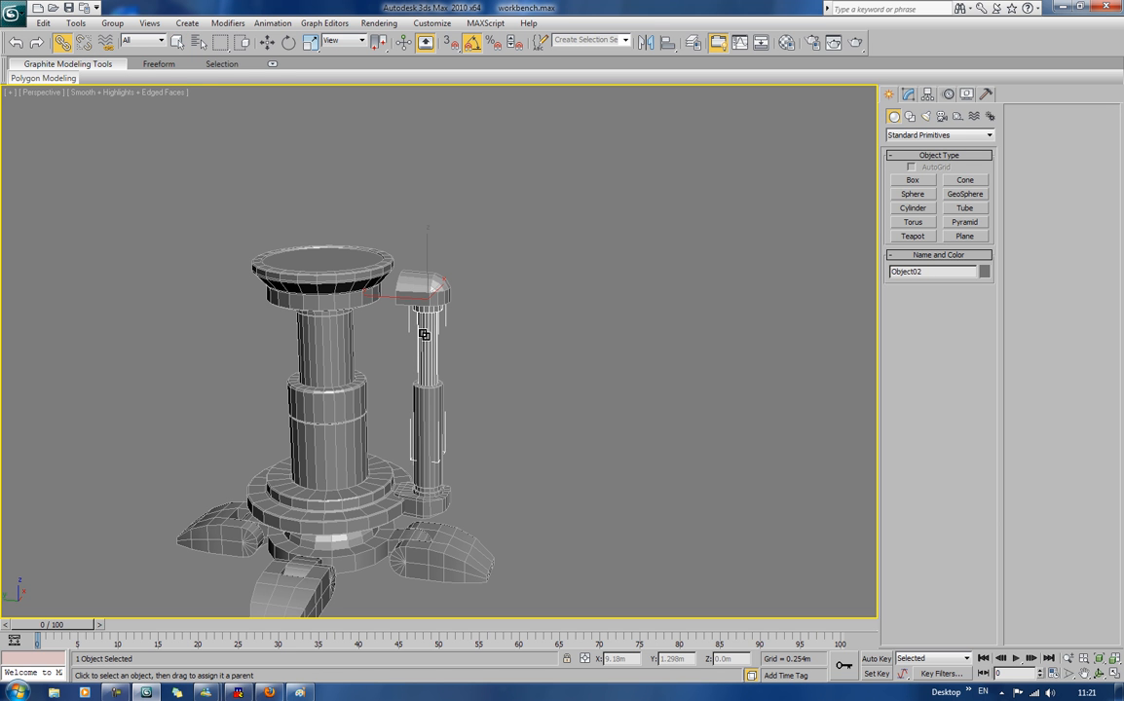
pyautogui.click(509, 263)
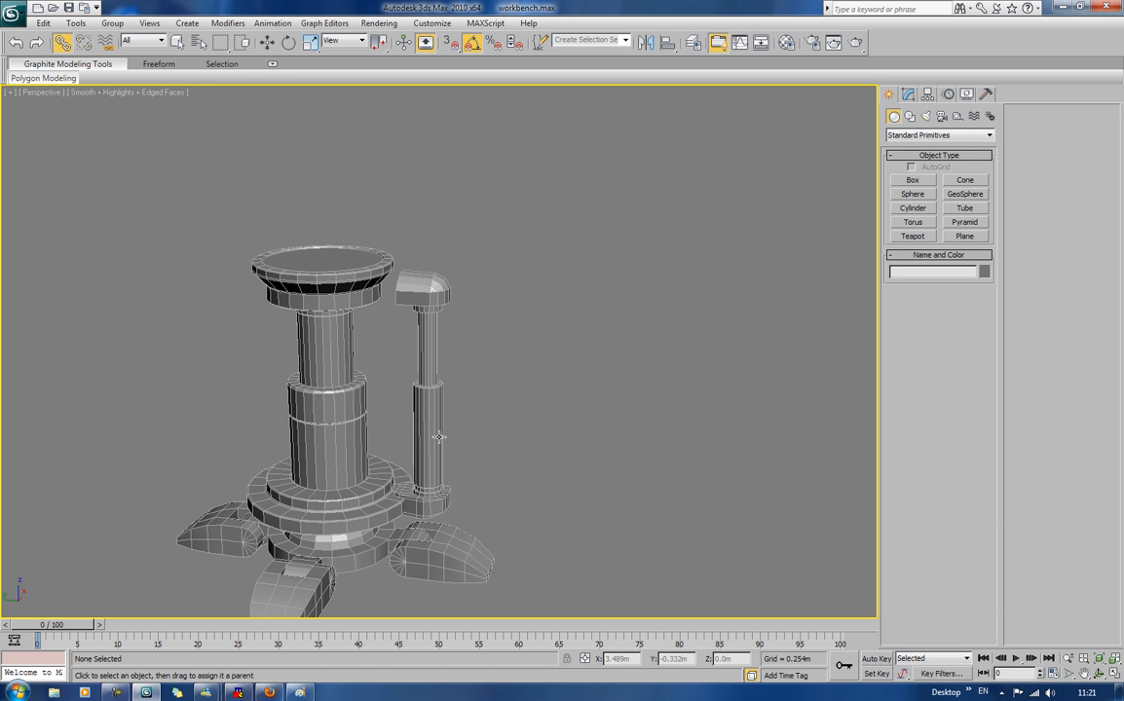
pyautogui.moveTo(439, 437); pyautogui.dragTo(383, 449)
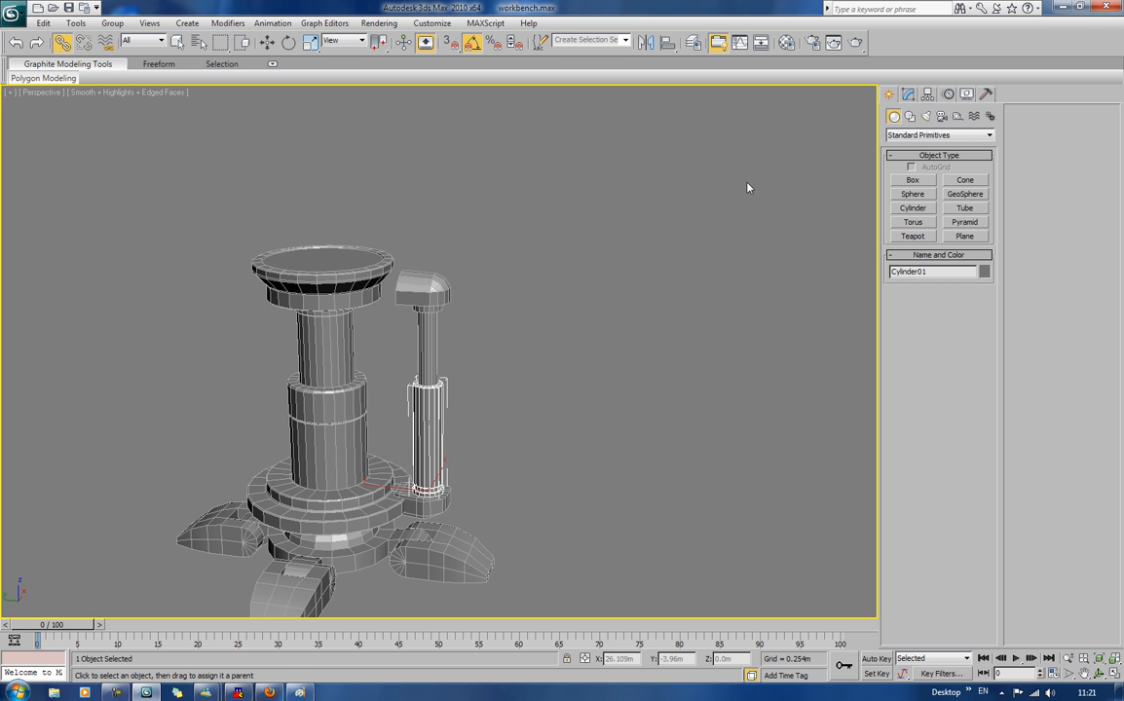
# Step: Assign a LookAt Constraint to the outer rod's rotation and add the rounded upper mount as its target
pyautogui.click(945, 95)
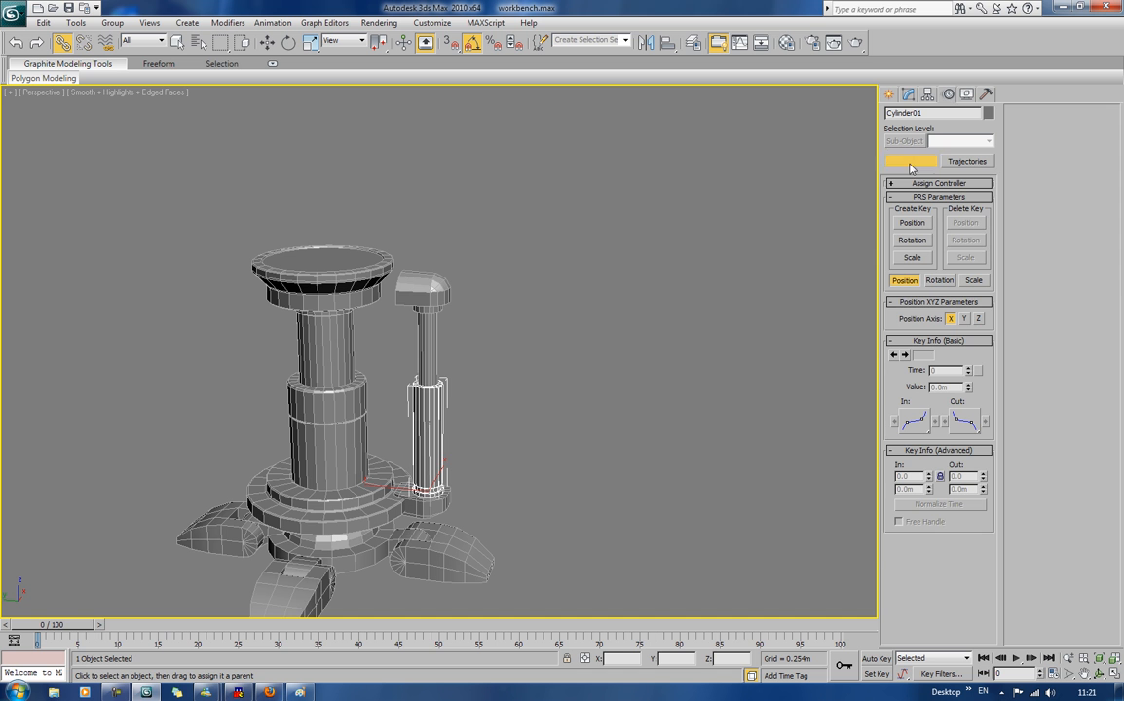
pyautogui.click(930, 183)
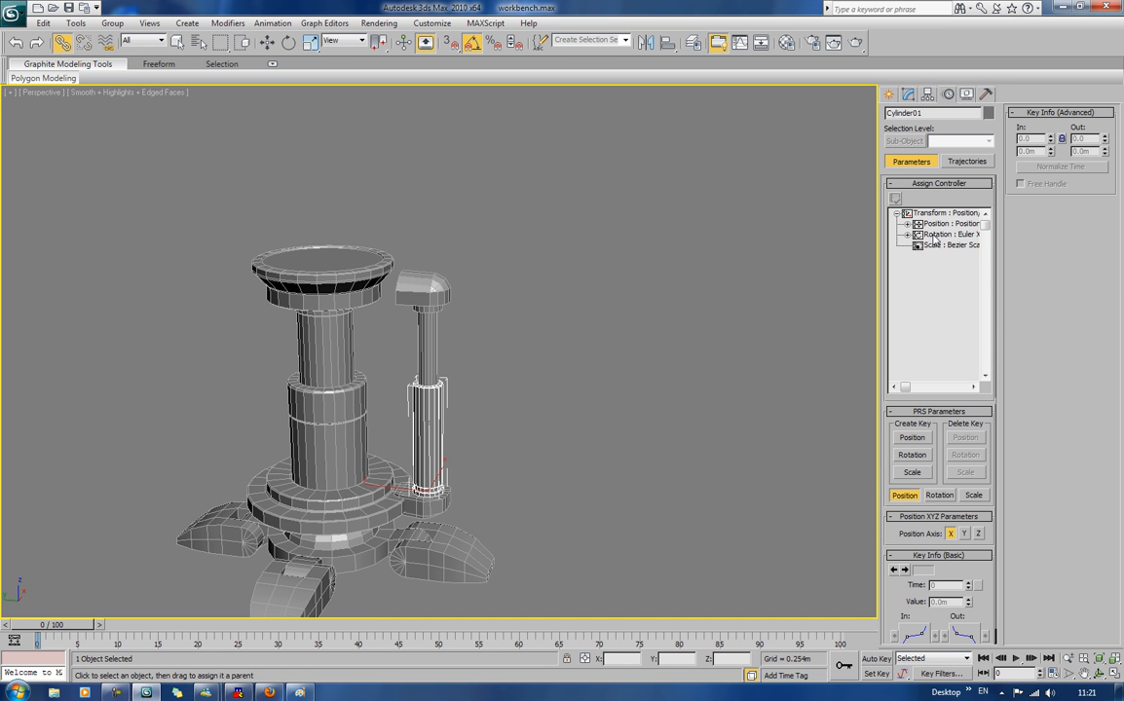
pyautogui.click(933, 235)
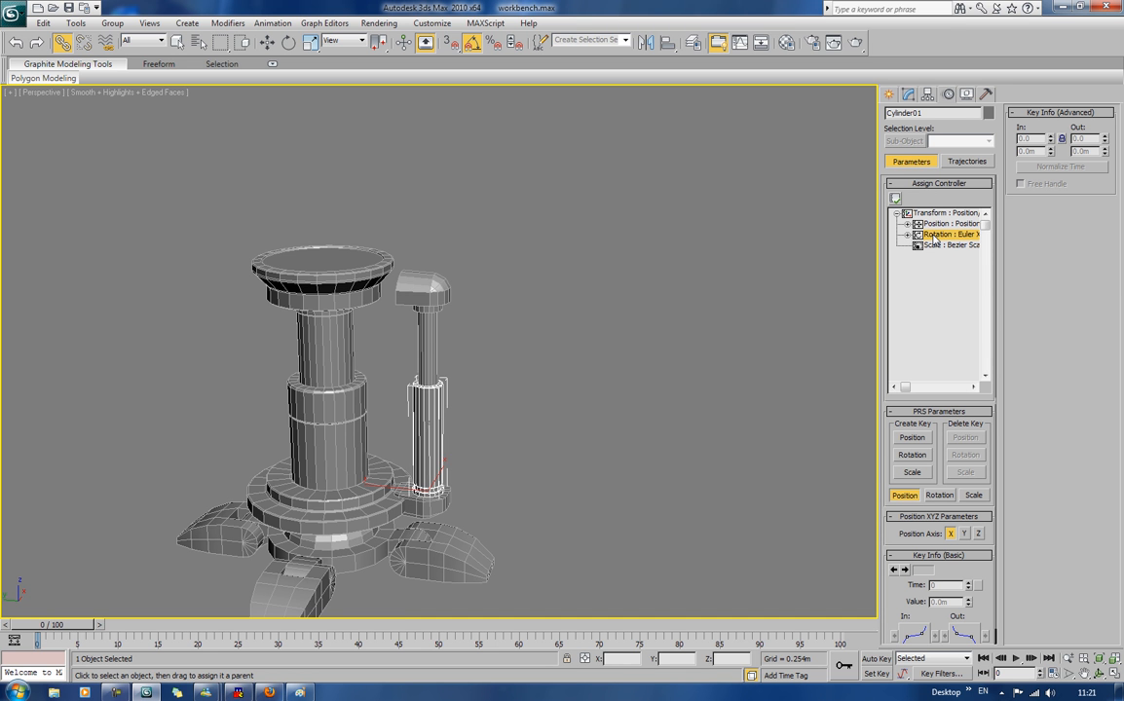
pyautogui.click(895, 198)
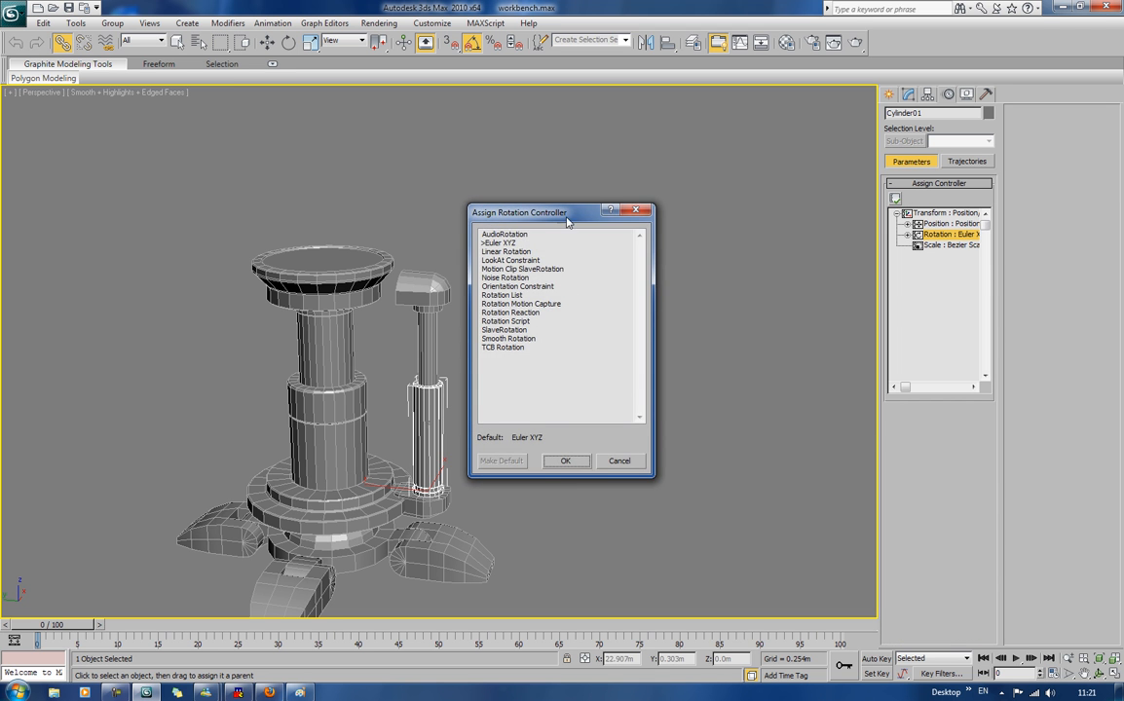
pyautogui.moveTo(568, 222); pyautogui.dragTo(741, 201)
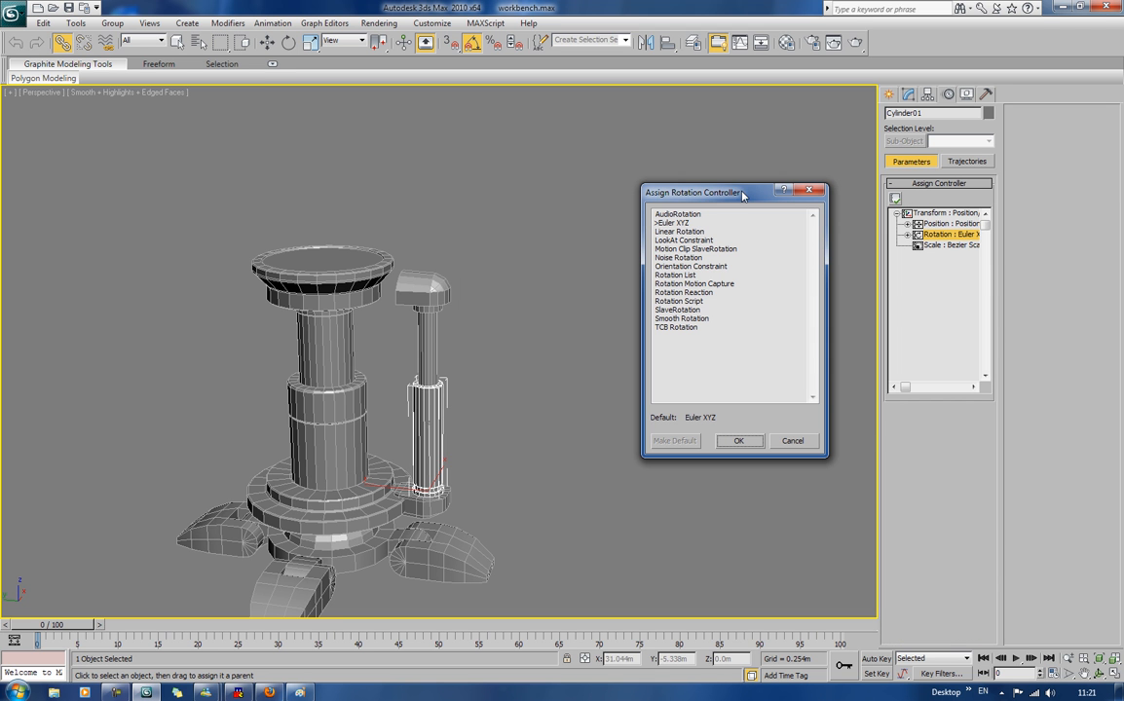
pyautogui.doubleClick(697, 241)
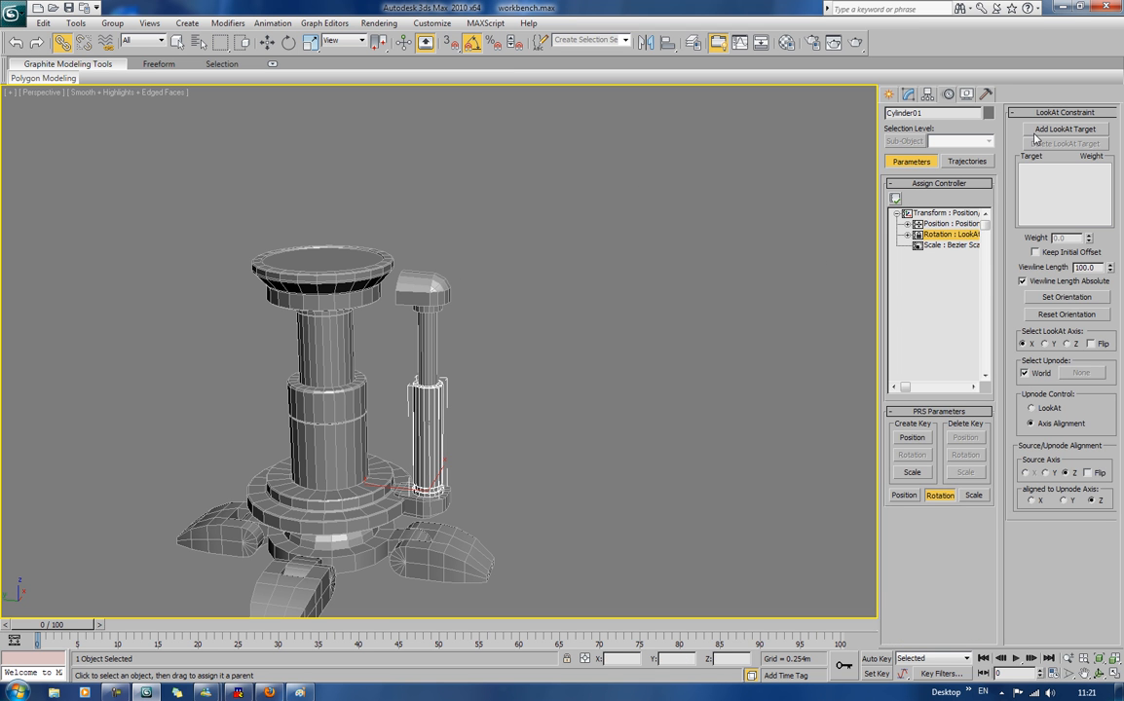
pyautogui.click(1066, 128)
pyautogui.click(429, 283)
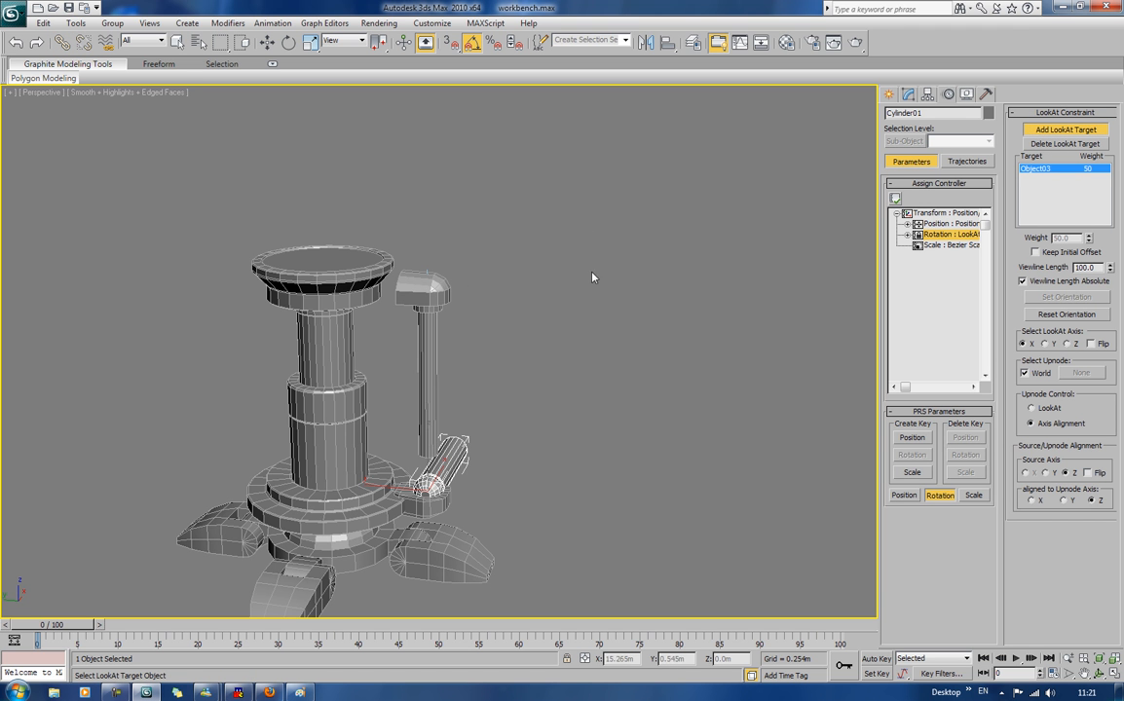
# Step: Set the outer rod's LookAt axis to Z and finish picking LookAt targets
pyautogui.keyDown('alt'); pyautogui.moveTo(588, 340); pyautogui.dragTo(542, 329, button='middle'); pyautogui.keyUp('alt')
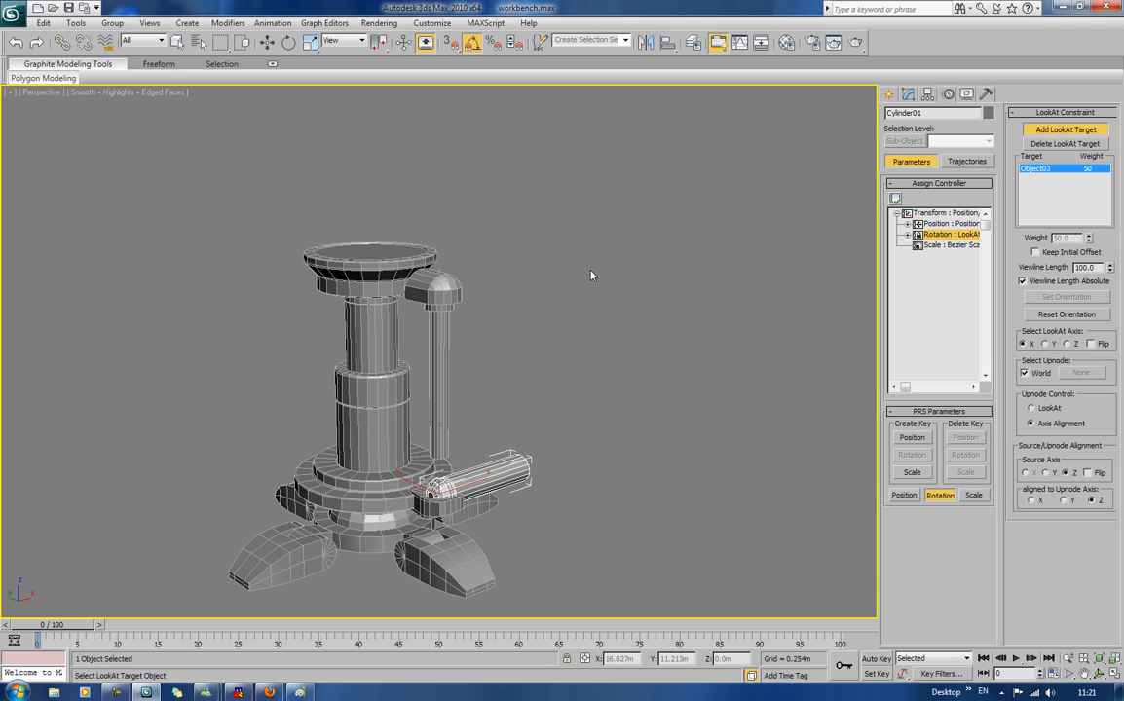
pyautogui.click(1044, 343)
pyautogui.click(1066, 345)
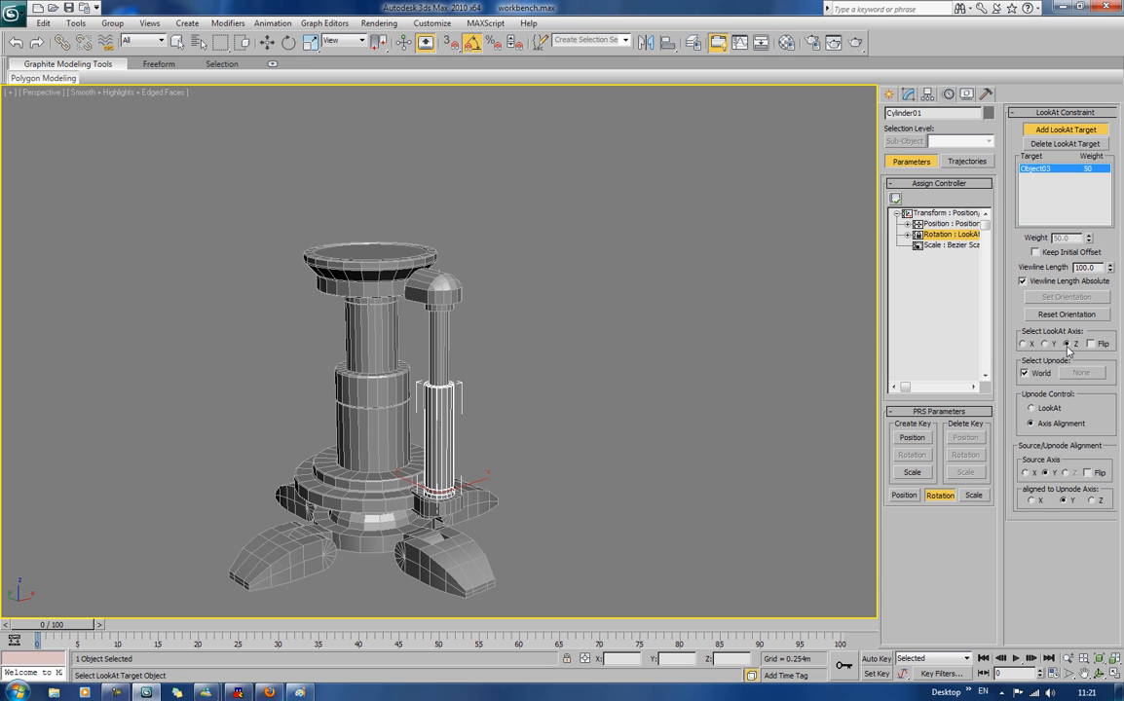
pyautogui.click(1064, 131)
pyautogui.click(573, 309)
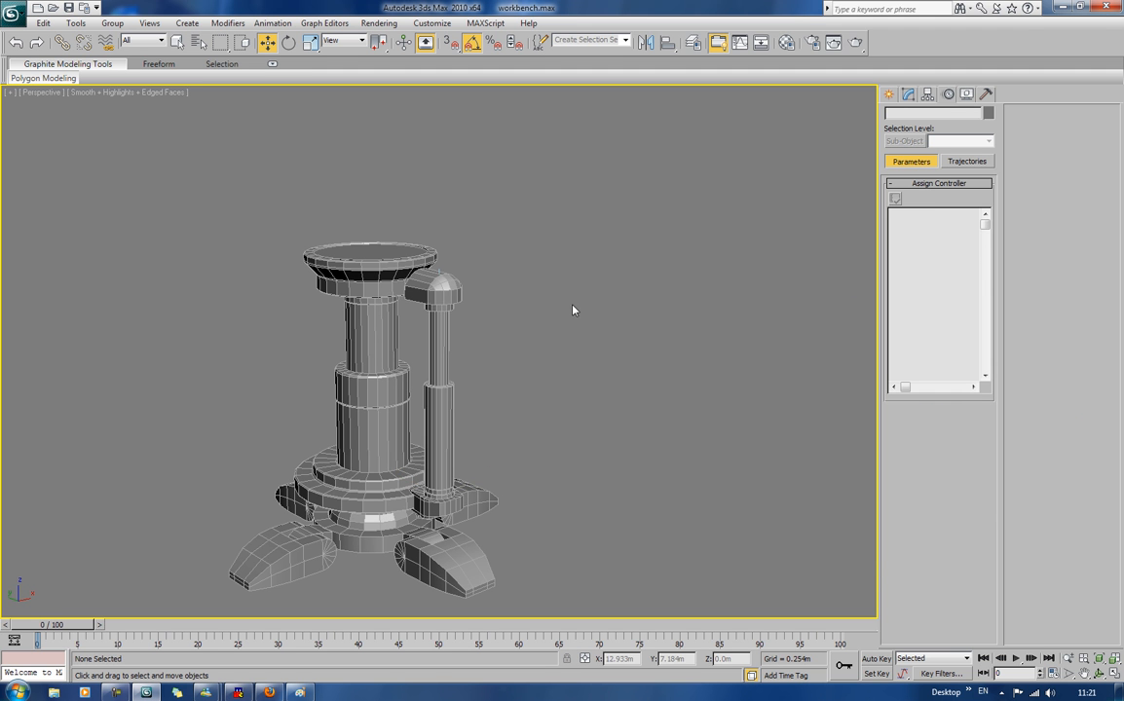
# Step: Test the outer rod's aim by temporarily moving the rounded upper mount around
pyautogui.click(425, 282)
pyautogui.moveTo(425, 282); pyautogui.dragTo(475, 364)
pyautogui.click(536, 361)
pyautogui.keyDown('alt'); pyautogui.moveTo(535, 361); pyautogui.dragTo(591, 348, button='middle'); pyautogui.keyUp('alt')
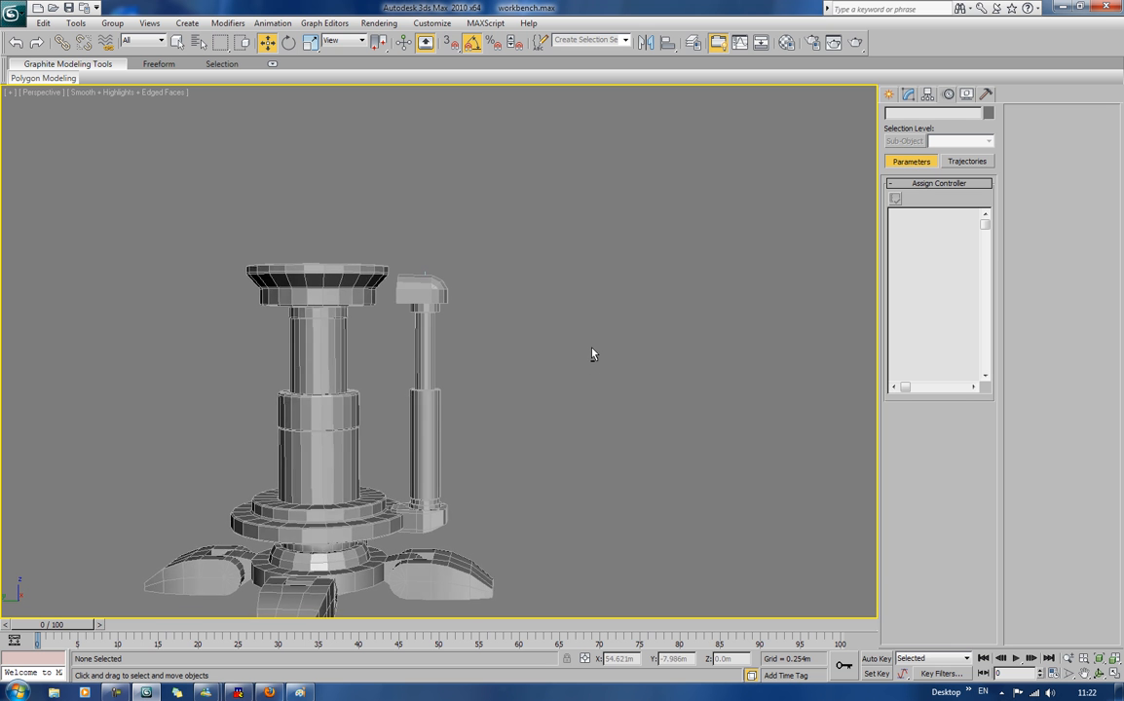
# Step: Examine the piston's inner rod, outer rod and mounts by selecting them in turn
pyautogui.click(424, 343)
pyautogui.click(421, 499)
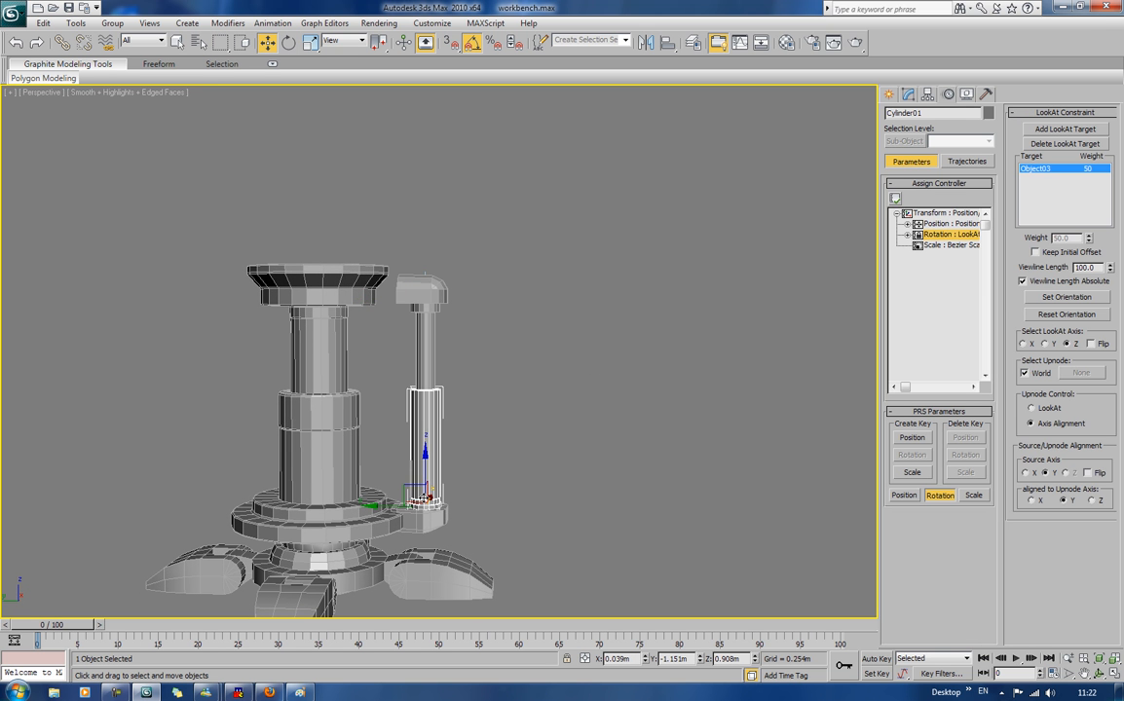
pyautogui.click(500, 418)
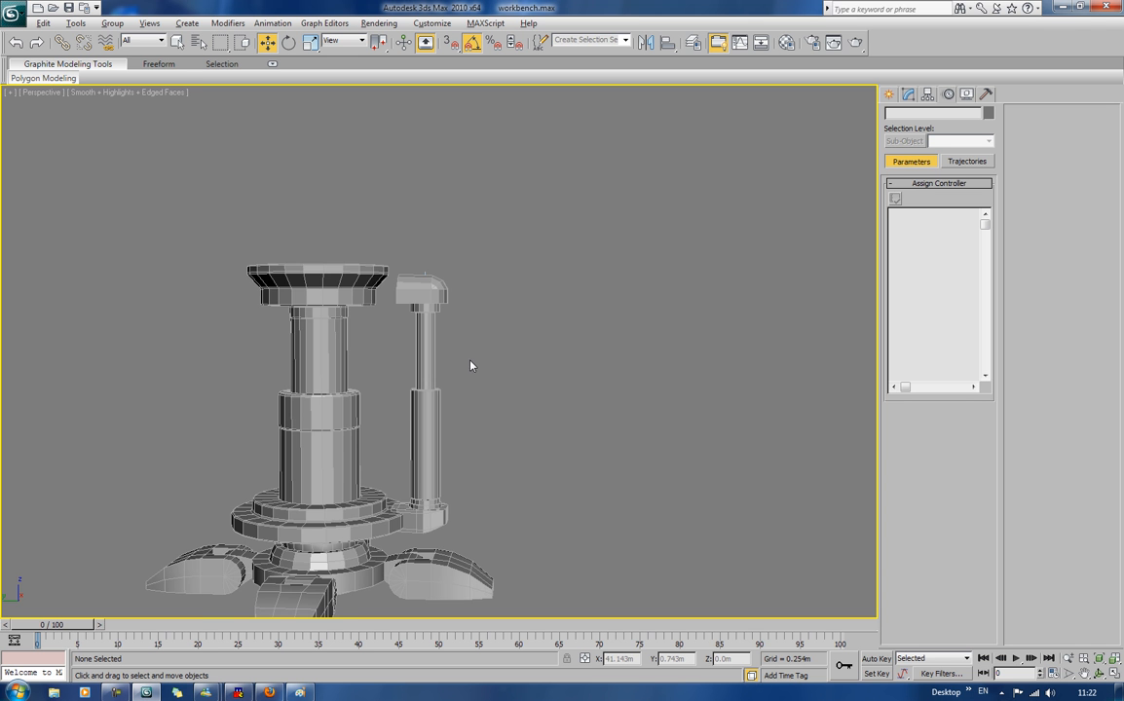
pyautogui.keyDown('alt'); pyautogui.moveTo(470, 360); pyautogui.dragTo(448, 376, button='middle'); pyautogui.keyUp('alt')
pyautogui.click(426, 416)
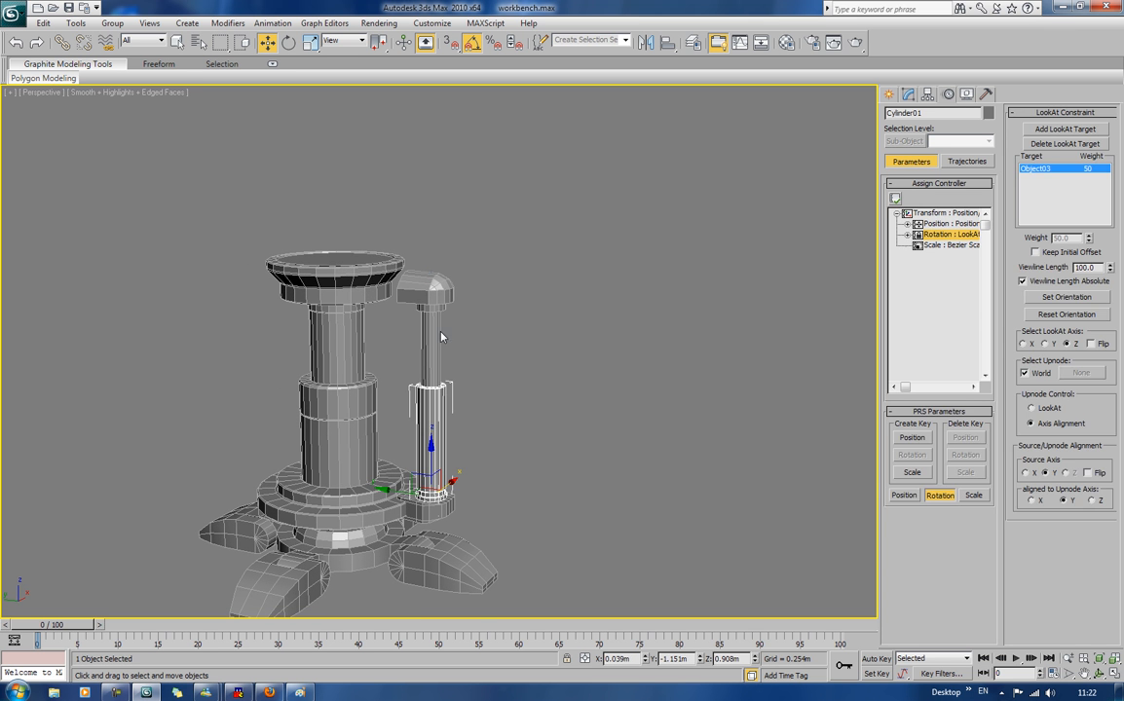
pyautogui.click(443, 276)
pyautogui.click(438, 282)
pyautogui.click(471, 334)
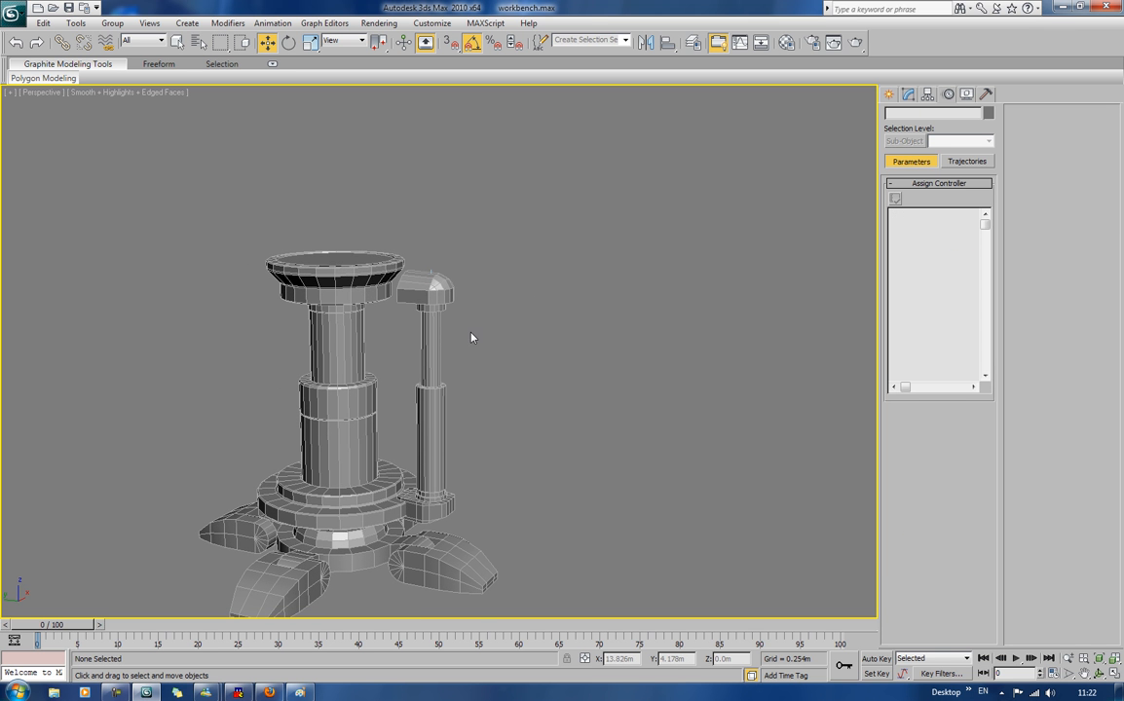
pyautogui.click(439, 342)
pyautogui.click(434, 487)
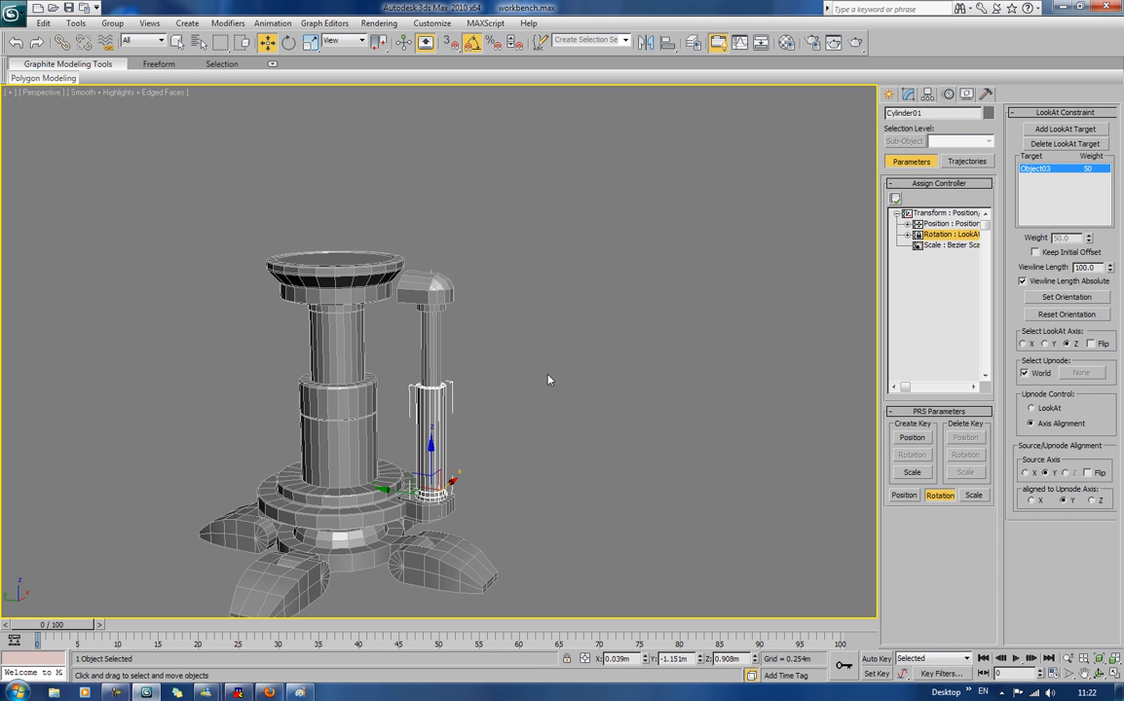
pyautogui.click(548, 380)
pyautogui.click(438, 348)
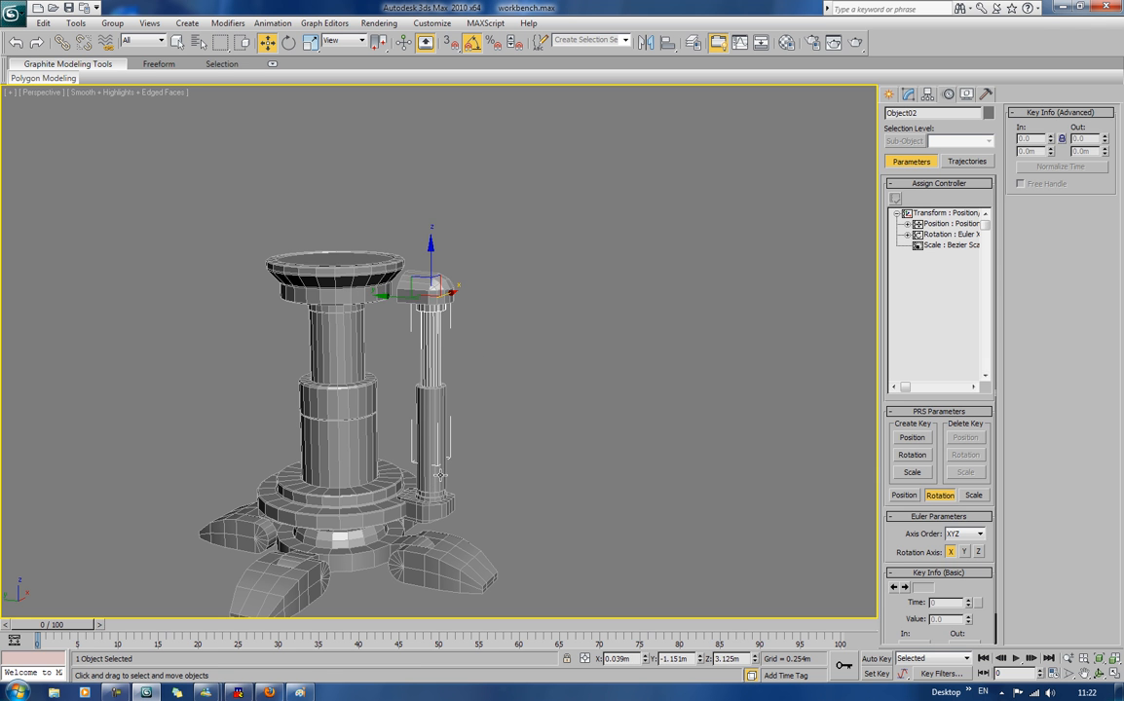
pyautogui.click(437, 507)
pyautogui.click(487, 358)
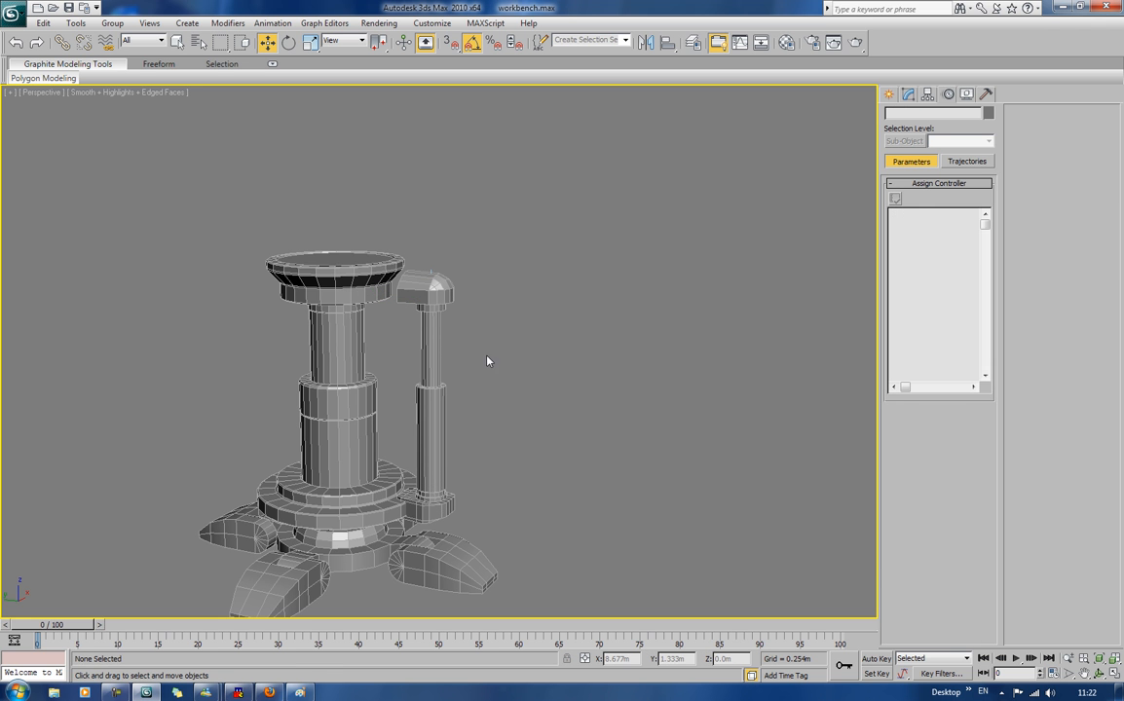
# Step: Assign a LookAt Constraint to the inner rod's rotation and add the base mount as its target
pyautogui.click(436, 324)
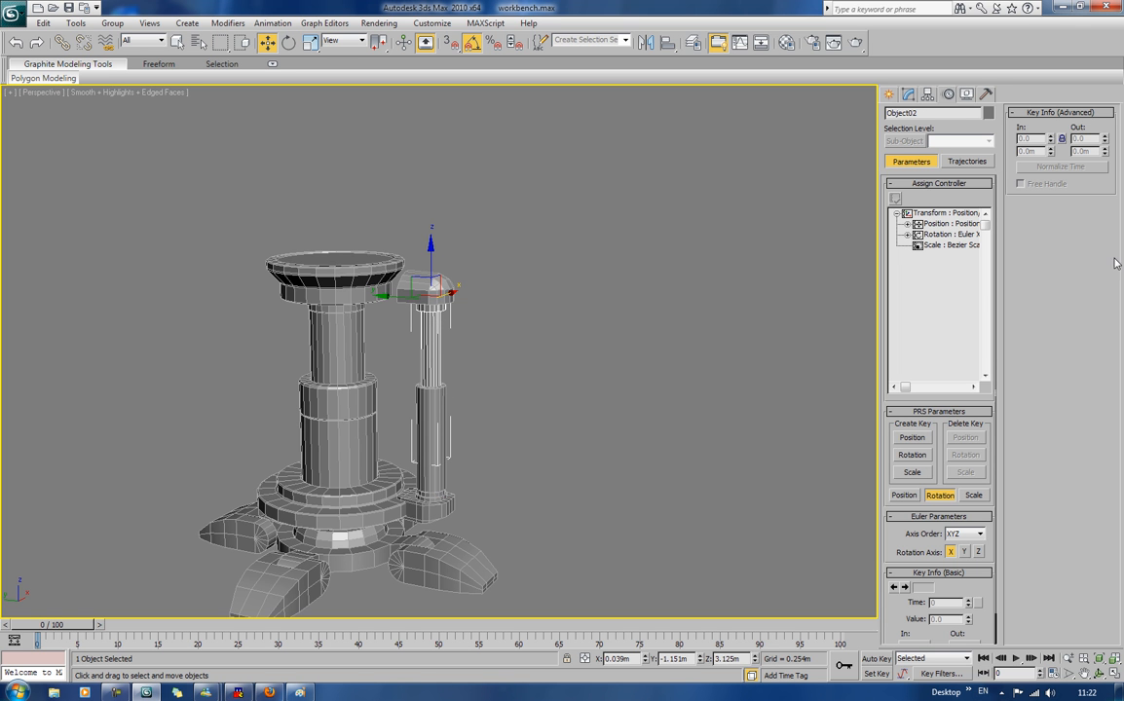
pyautogui.click(935, 236)
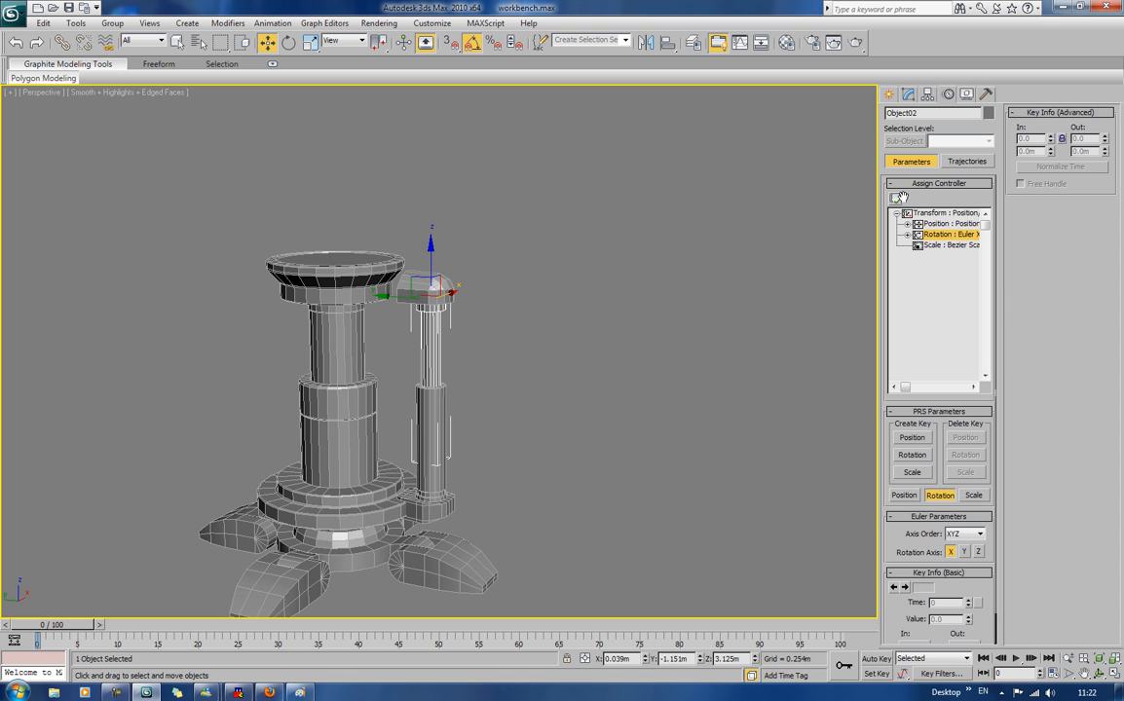
pyautogui.click(896, 198)
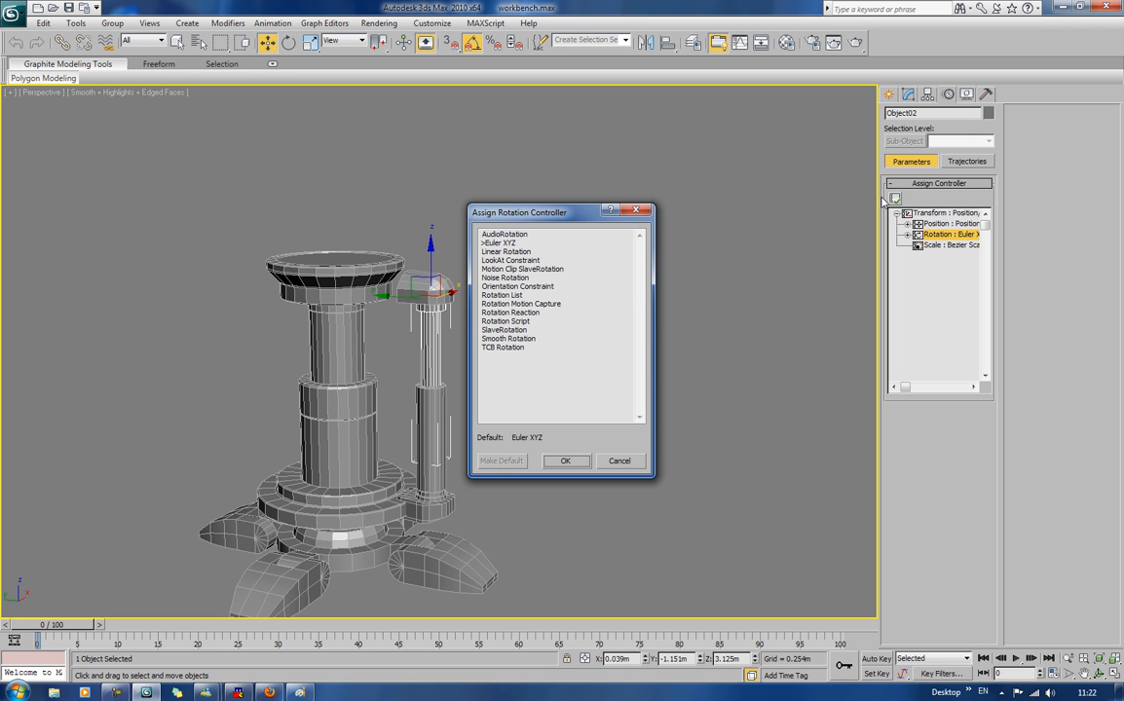
pyautogui.doubleClick(509, 260)
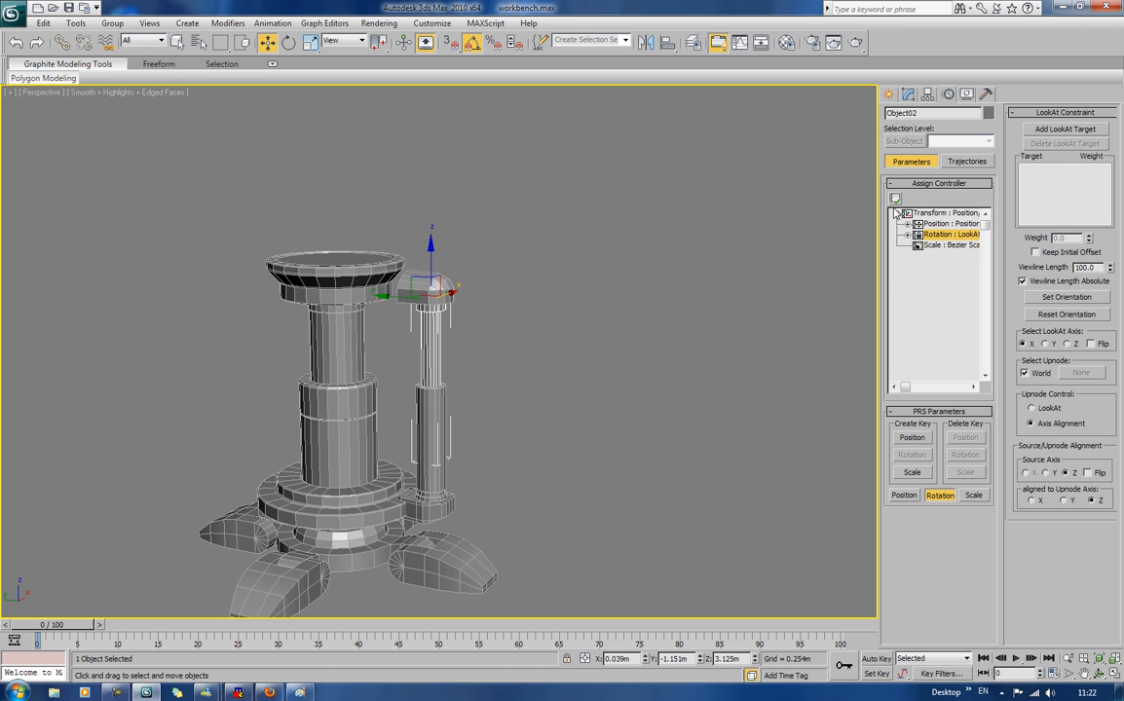
pyautogui.click(1044, 128)
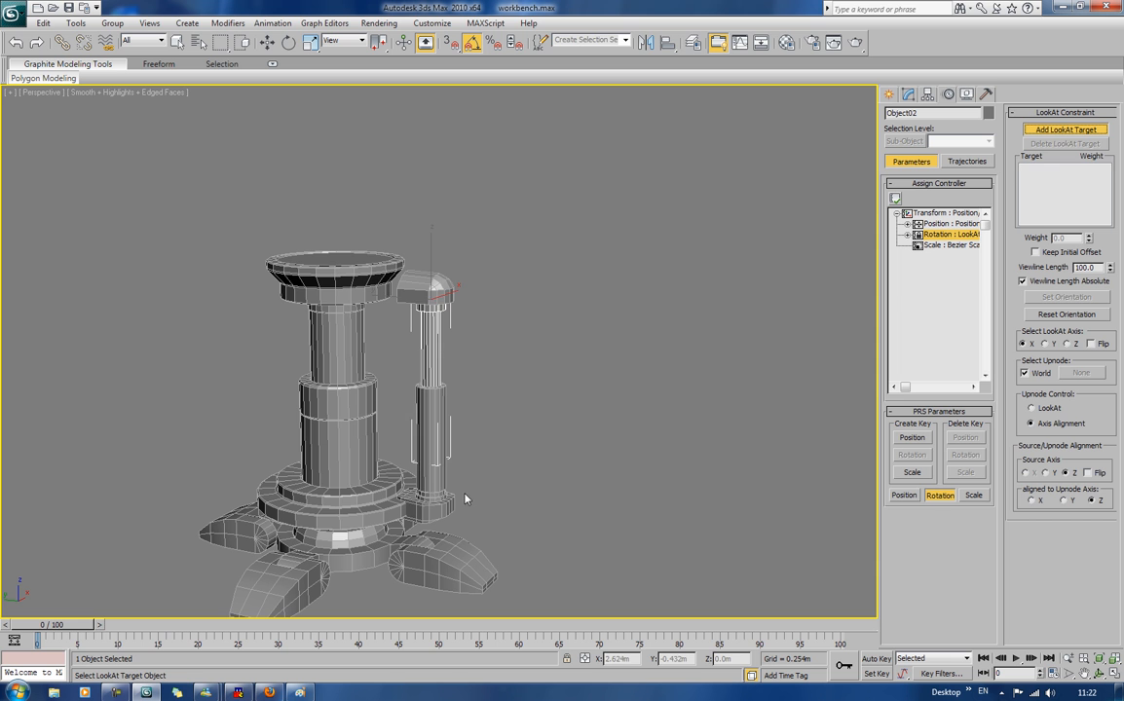
pyautogui.click(409, 452)
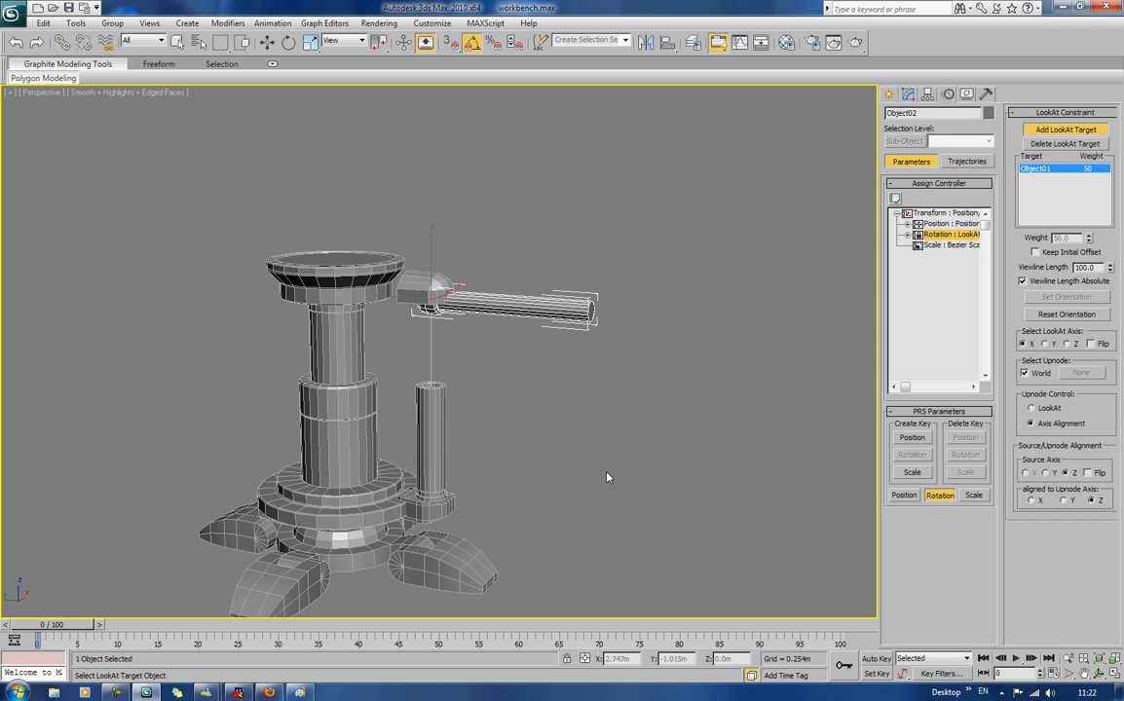
# Step: Set the inner rod's LookAt axis to Z with Flip enabled and deselect the rod
pyautogui.click(1067, 344)
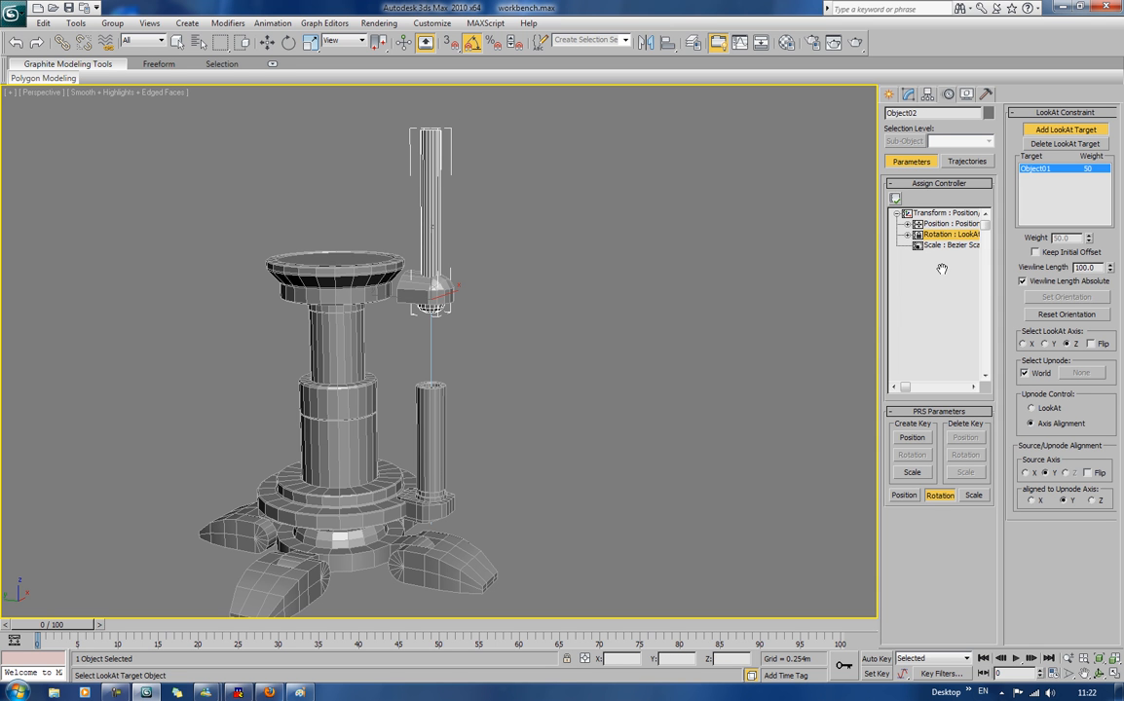
pyautogui.click(1091, 345)
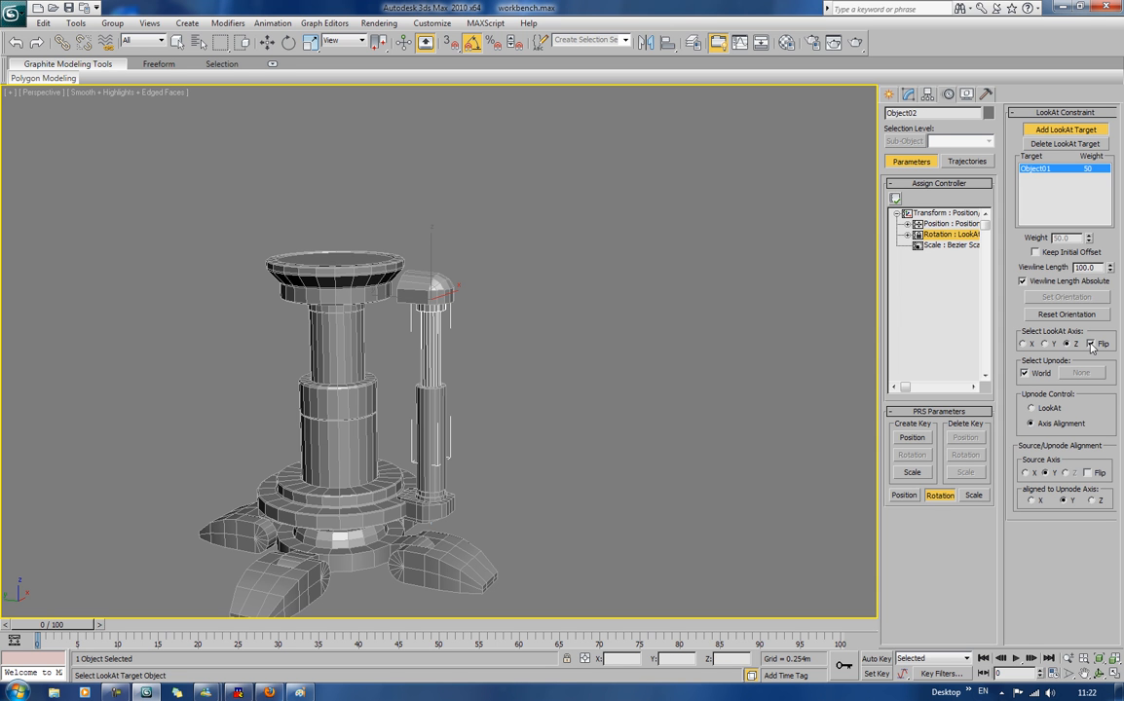
pyautogui.press('w')
pyautogui.click(492, 250)
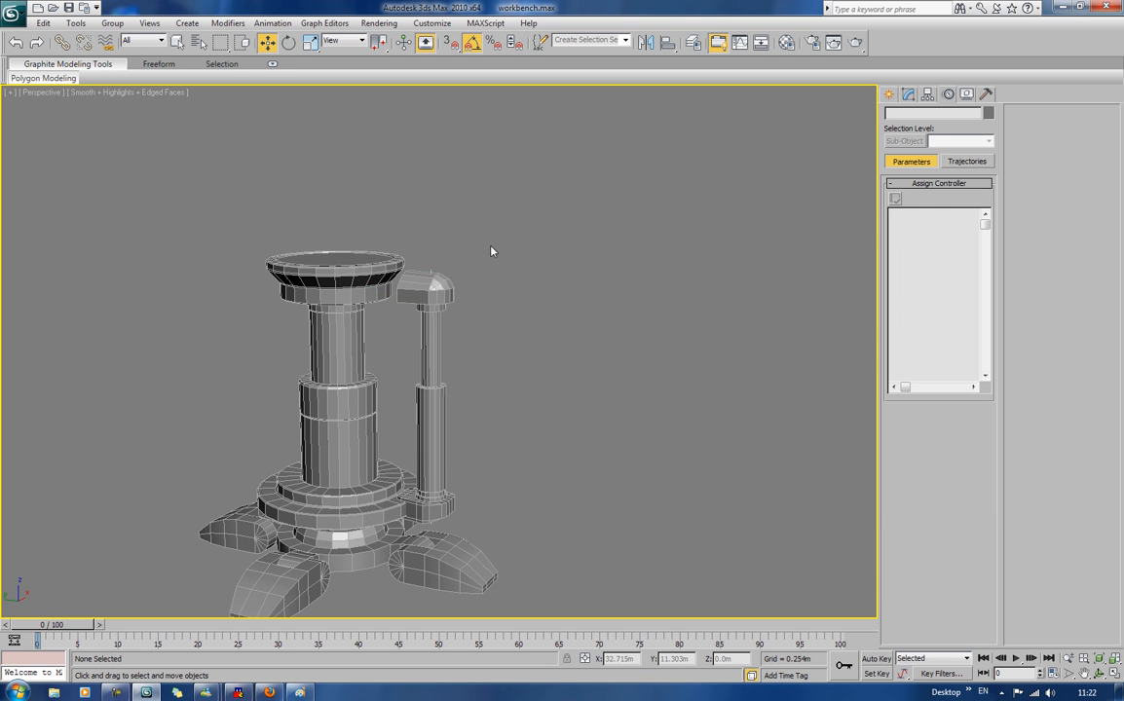
# Step: Move the rounded upper mount inward against the column's top collar so the piston leans toward the column
pyautogui.click(396, 290)
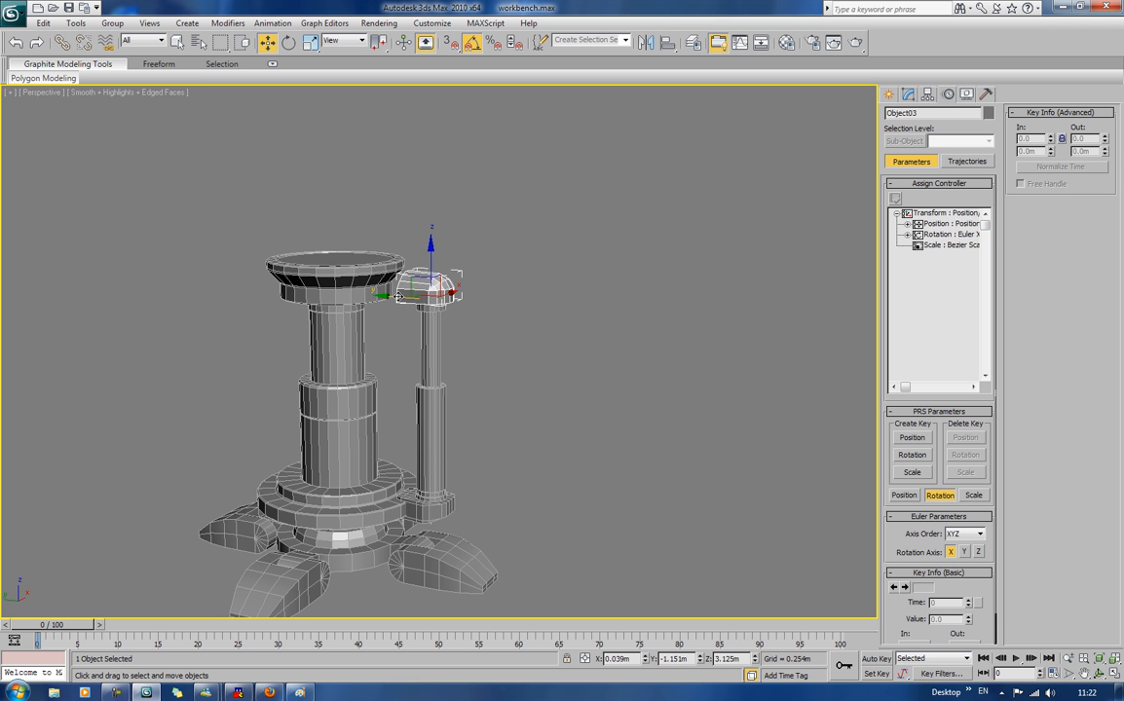
pyautogui.moveTo(396, 289); pyautogui.dragTo(371, 345)
pyautogui.click(541, 337)
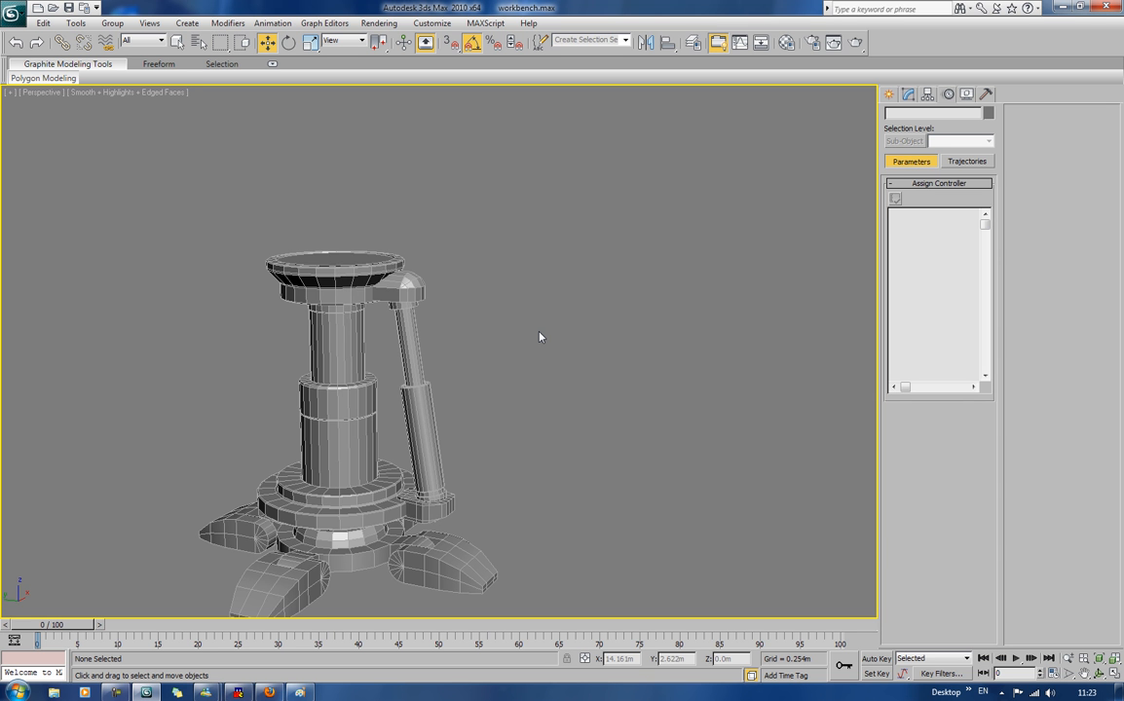
pyautogui.keyDown('alt'); pyautogui.moveTo(541, 337); pyautogui.dragTo(594, 271, button='middle'); pyautogui.keyUp('alt')
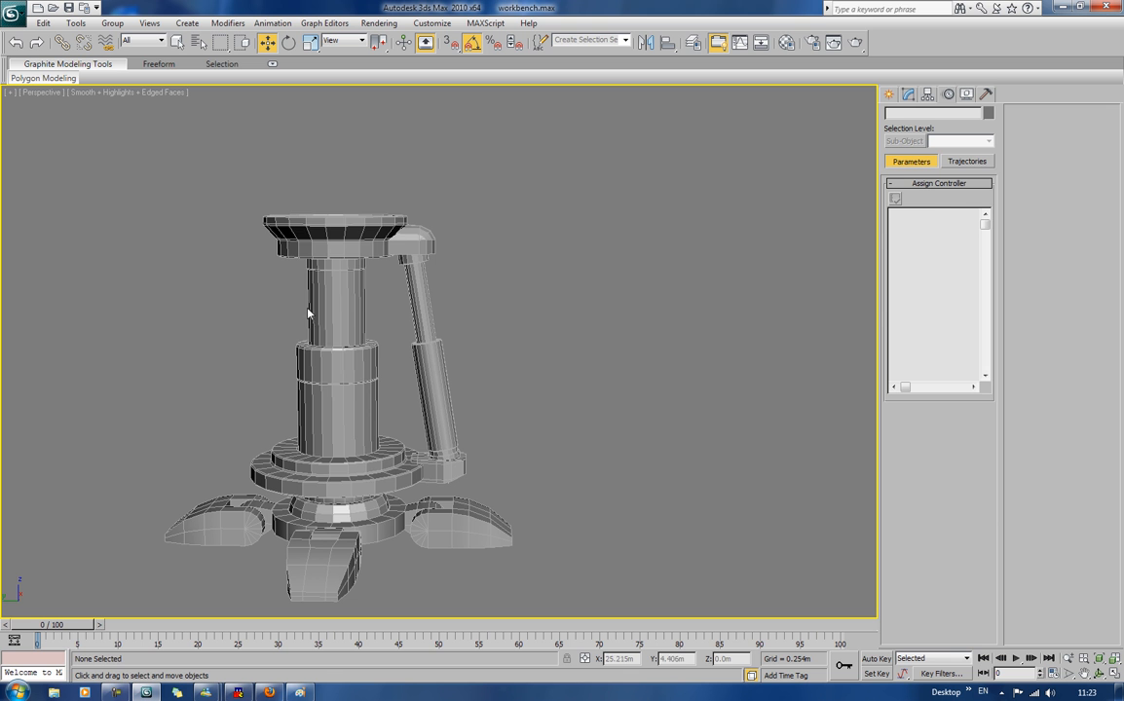
pyautogui.click(308, 343)
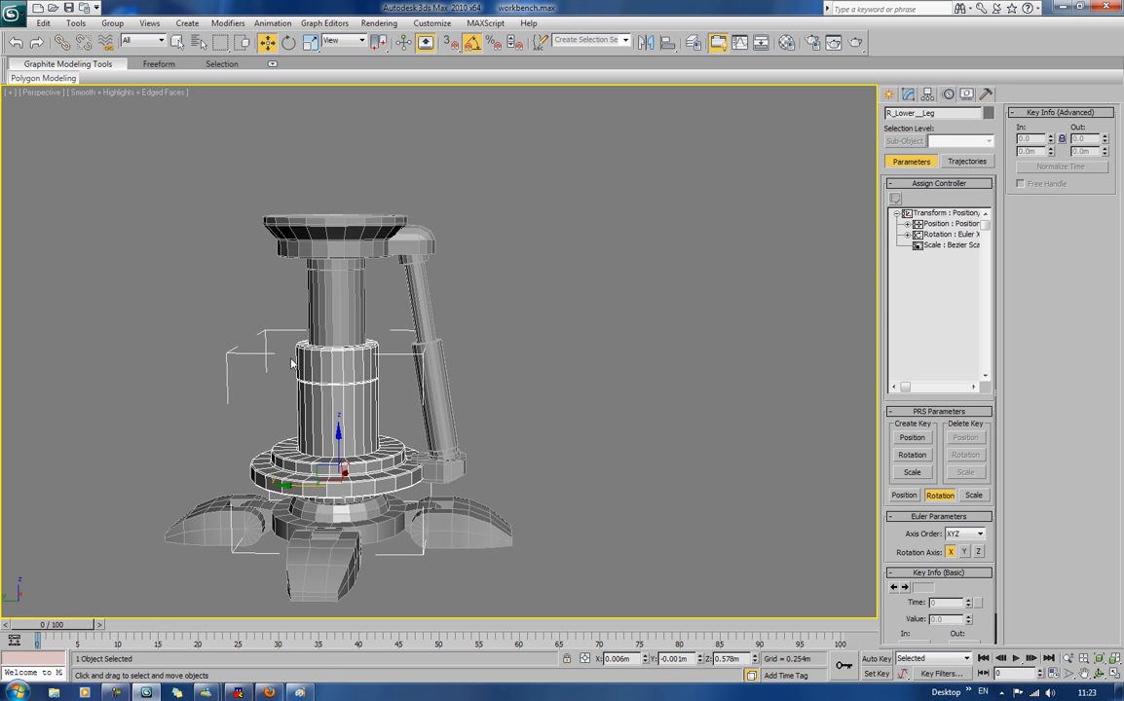
pyautogui.click(343, 283)
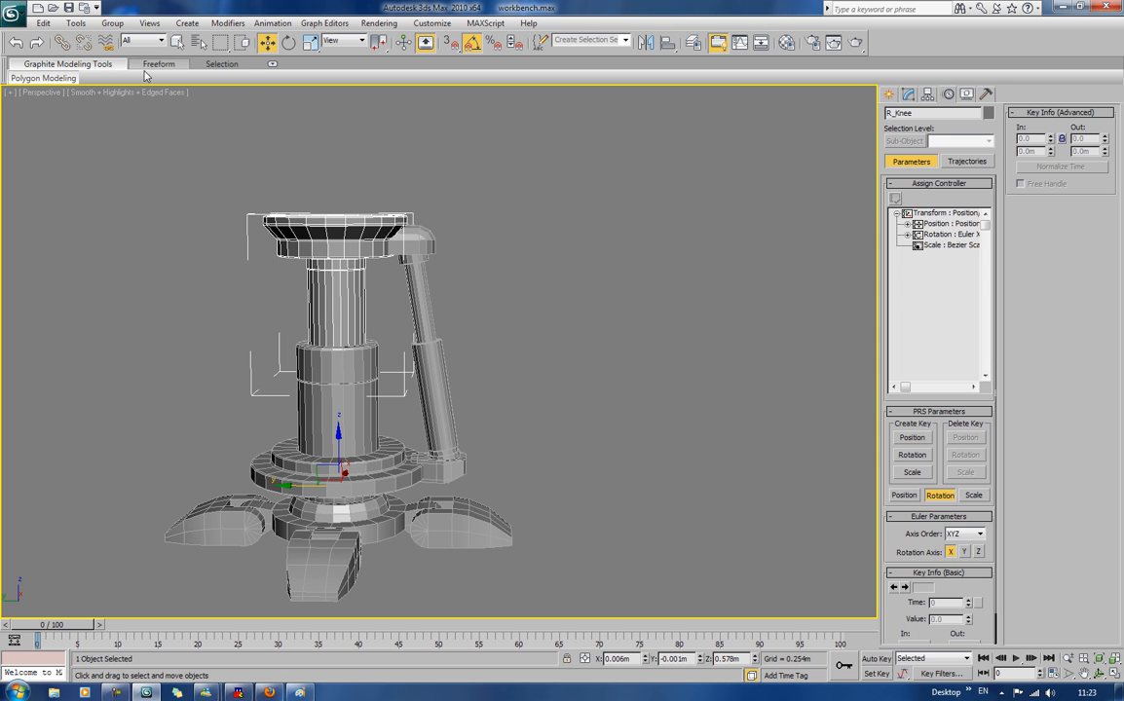
pyautogui.click(497, 246)
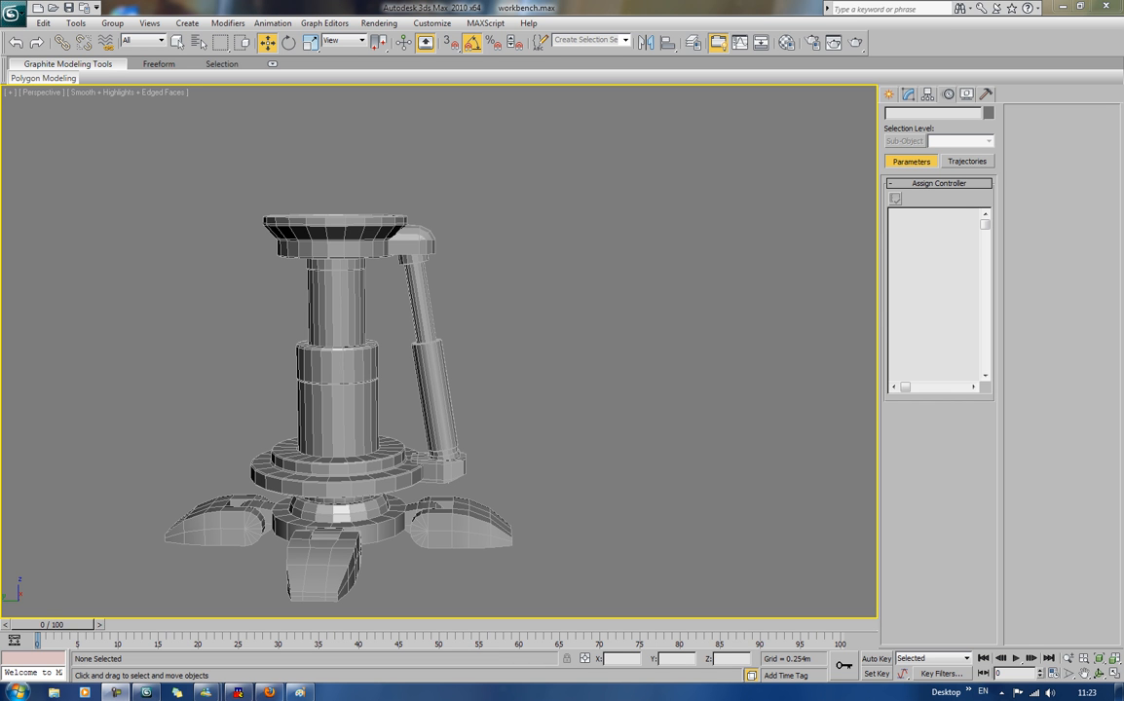
# Step: Select the piston's two rods and two mounts and clone them as one Copy rotated half a turn about the vertical axis
pyautogui.moveTo(402, 213); pyautogui.dragTo(467, 282)
pyautogui.keyDown('ctrl'); pyautogui.moveTo(464, 471); pyautogui.dragTo(488, 446); pyautogui.keyUp('ctrl')
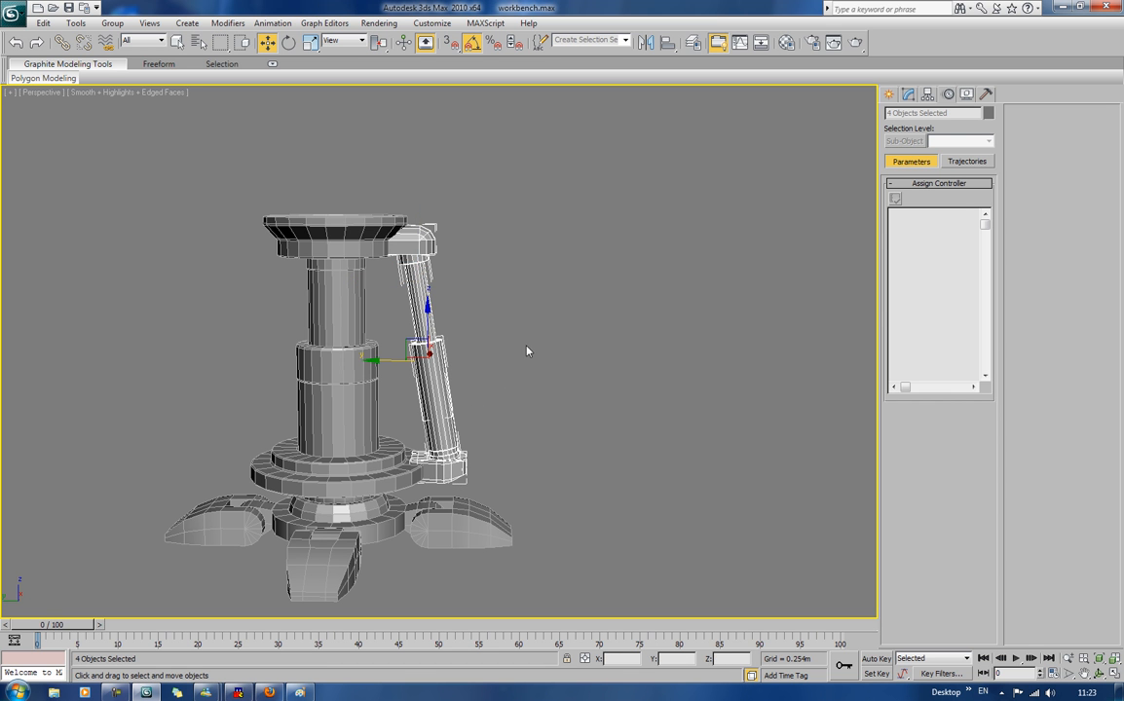
pyautogui.keyDown('alt'); pyautogui.moveTo(532, 261); pyautogui.dragTo(455, 415, button='middle'); pyautogui.keyUp('alt')
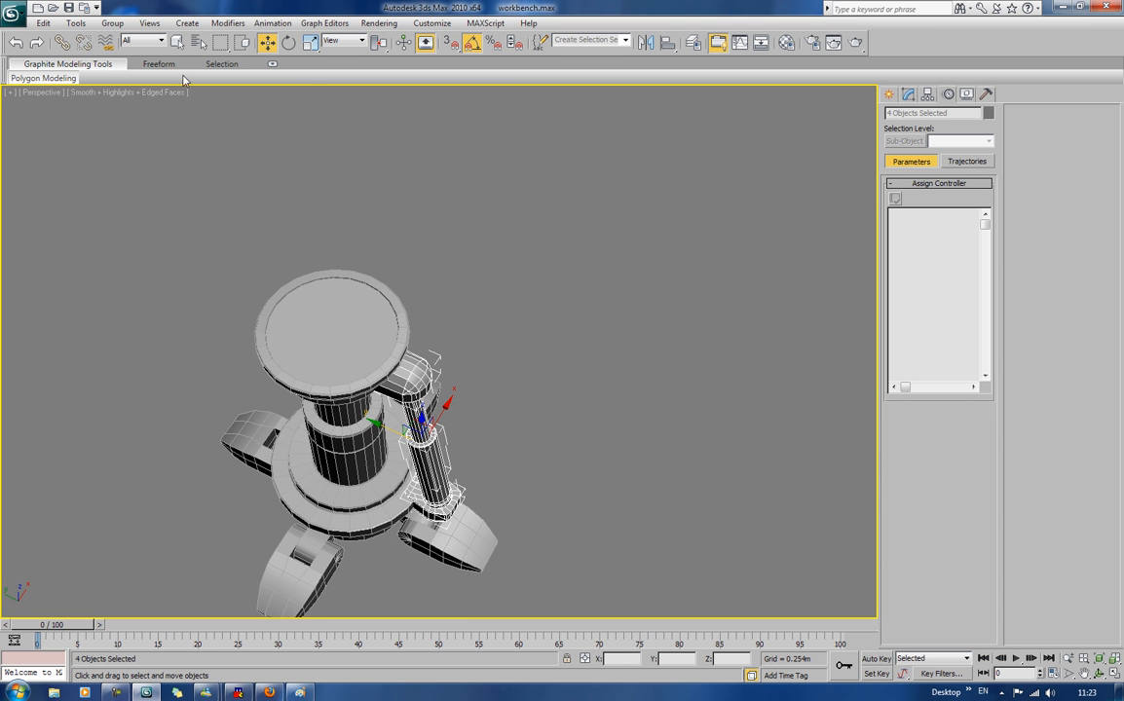
pyautogui.click(289, 42)
pyautogui.moveTo(455, 255); pyautogui.dragTo(463, 177, button='middle')
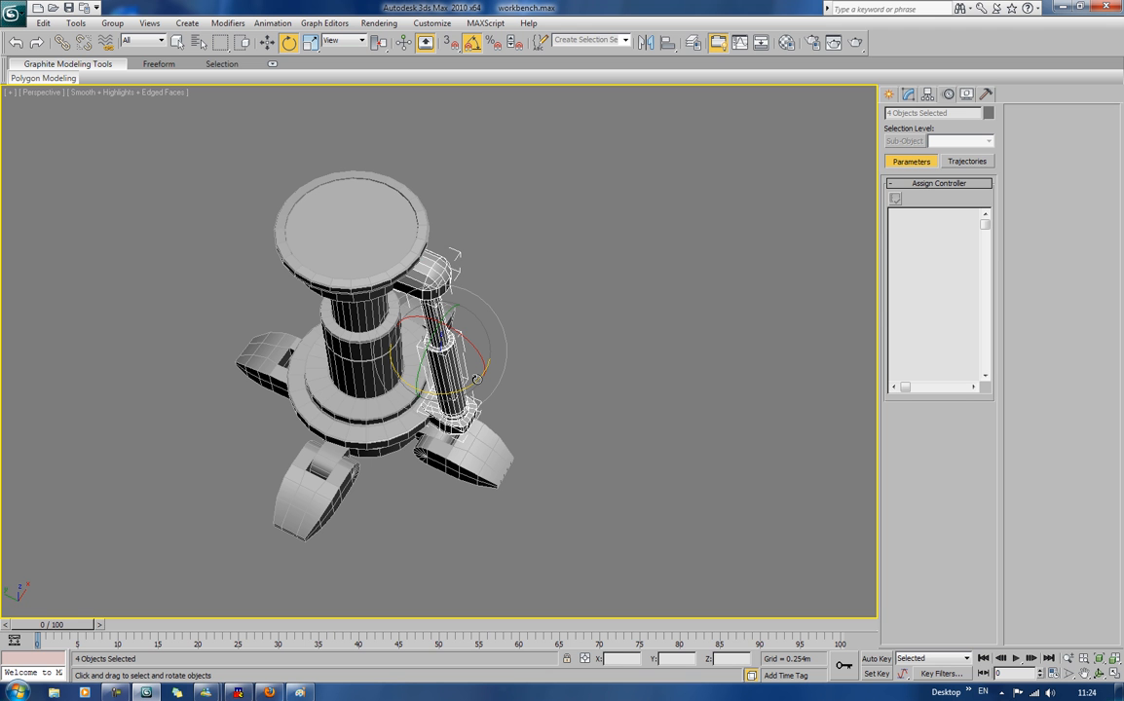
pyautogui.moveTo(476, 378); pyautogui.dragTo(408, 475)
pyautogui.keyDown('shift'); pyautogui.moveTo(407, 479); pyautogui.dragTo(409, 484); pyautogui.keyUp('shift')
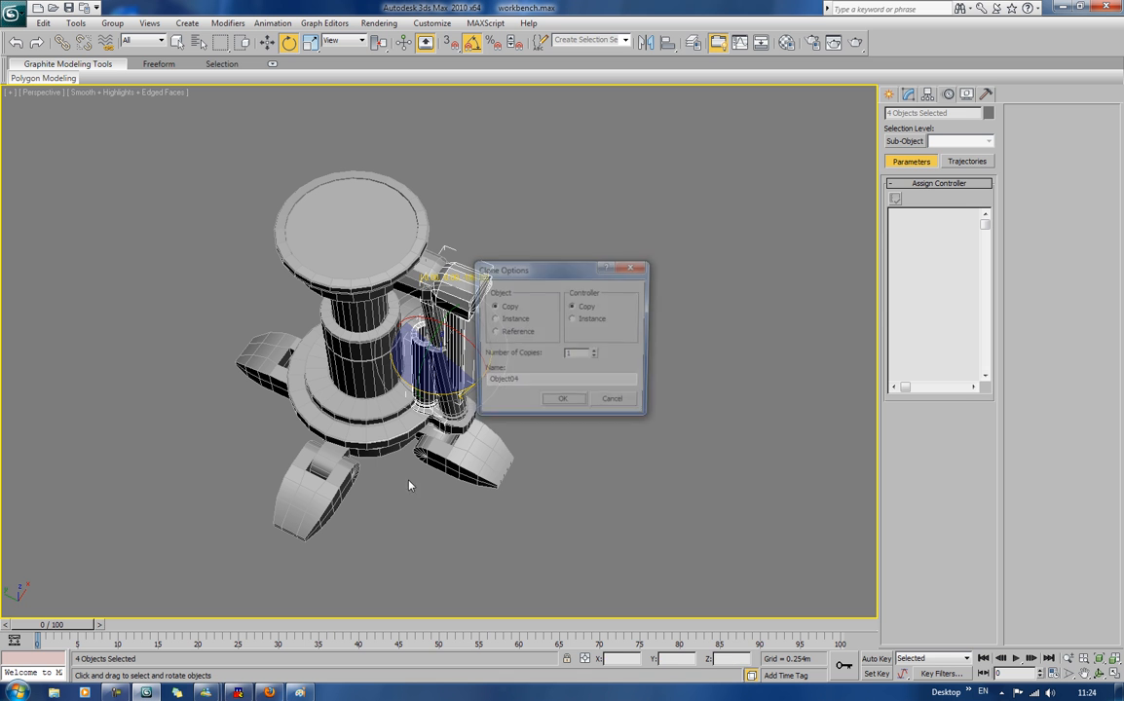
pyautogui.click(572, 404)
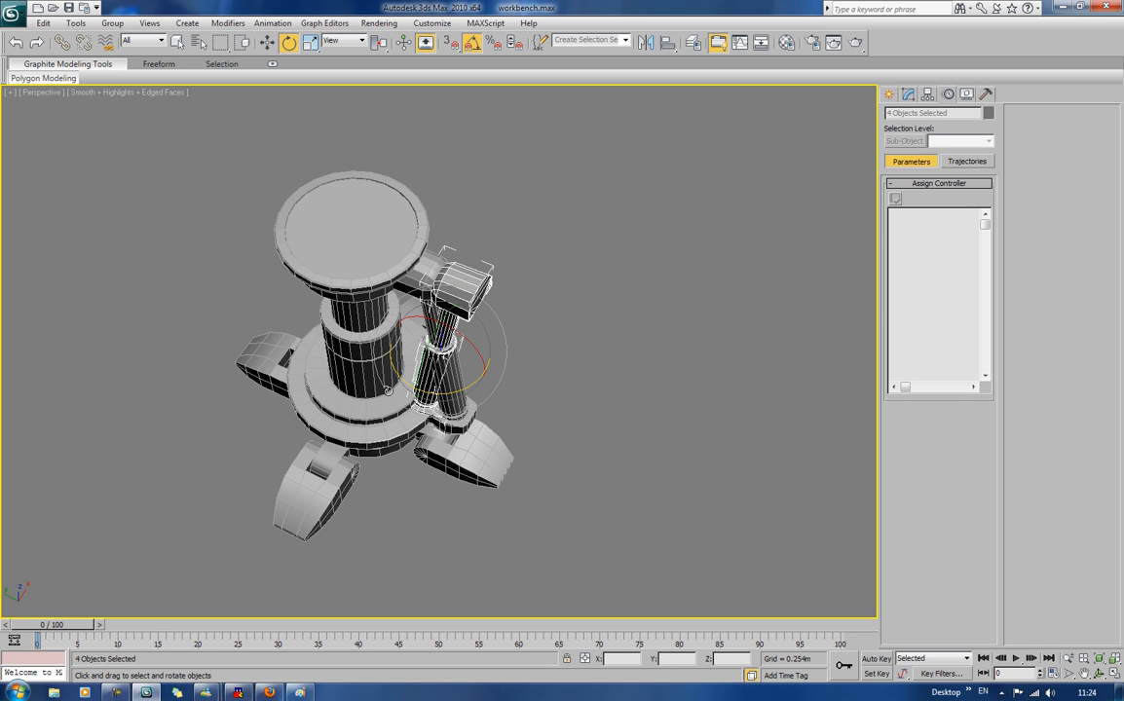
# Step: Move the cloned piston to the opposite side of the column so its mounts meet the top collar and base
pyautogui.press('w')
pyautogui.moveTo(399, 334); pyautogui.dragTo(235, 271)
pyautogui.keyDown('alt'); pyautogui.moveTo(321, 340); pyautogui.dragTo(356, 256, button='middle'); pyautogui.keyUp('alt')
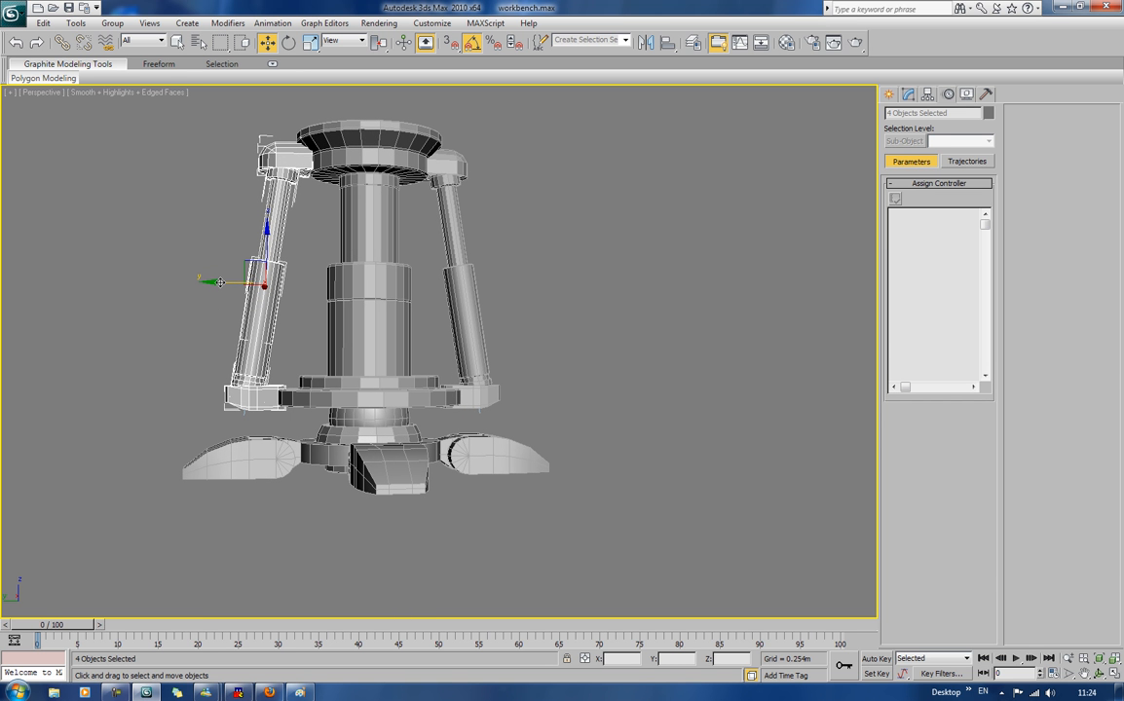
pyautogui.moveTo(220, 283); pyautogui.dragTo(221, 283)
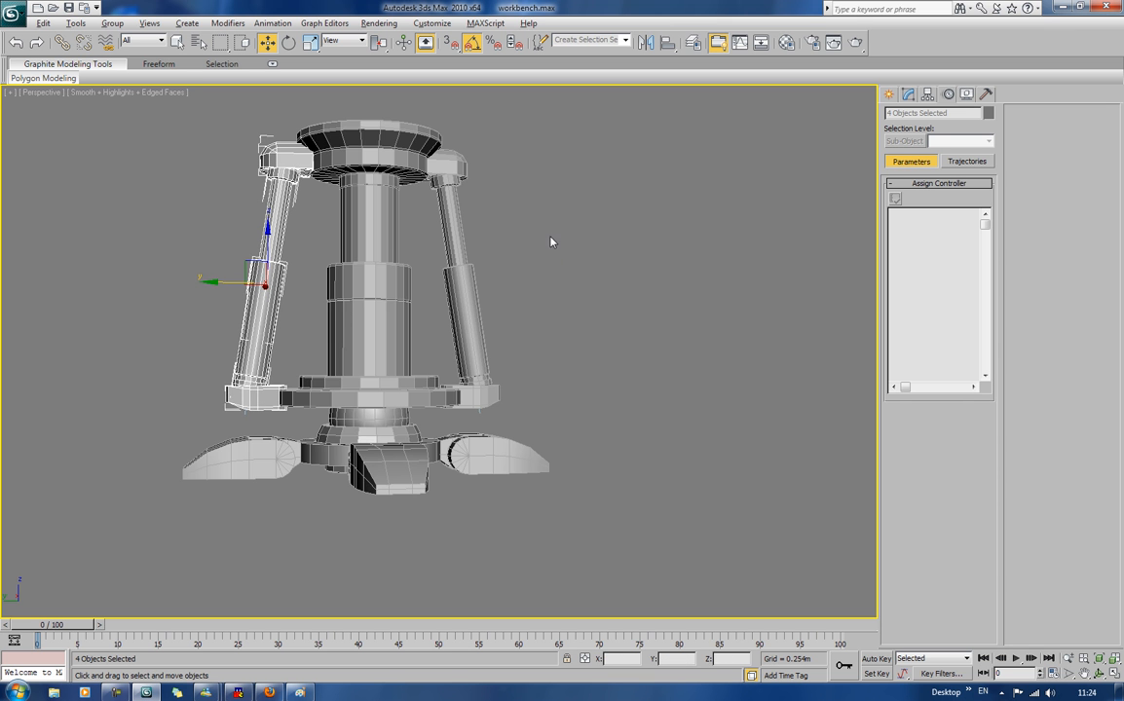
# Step: Select both opposite pistons with their mounts and clone them as one Copy rotated 90 degrees about the vertical axis, then deselect
pyautogui.keyDown('alt'); pyautogui.moveTo(551, 242); pyautogui.dragTo(540, 212, button='middle'); pyautogui.keyUp('alt')
pyautogui.keyDown('ctrl'); pyautogui.moveTo(497, 158); pyautogui.dragTo(490, 256); pyautogui.keyUp('ctrl')
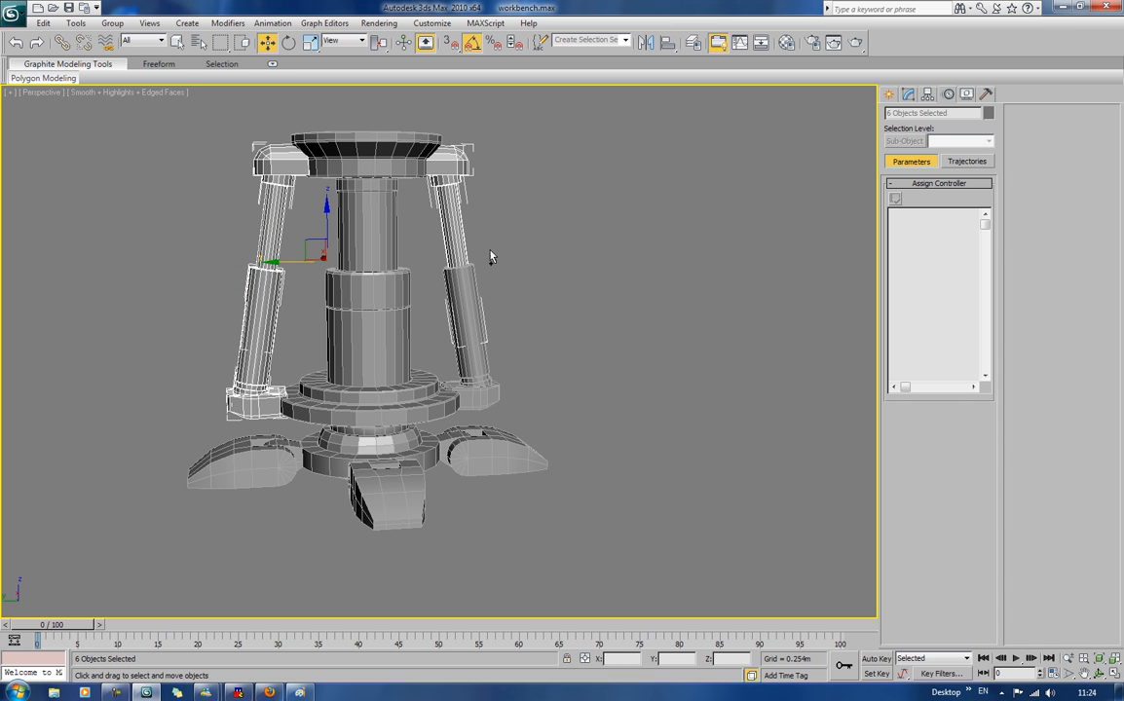
pyautogui.keyDown('ctrl'); pyautogui.moveTo(522, 333); pyautogui.dragTo(476, 414); pyautogui.keyUp('ctrl')
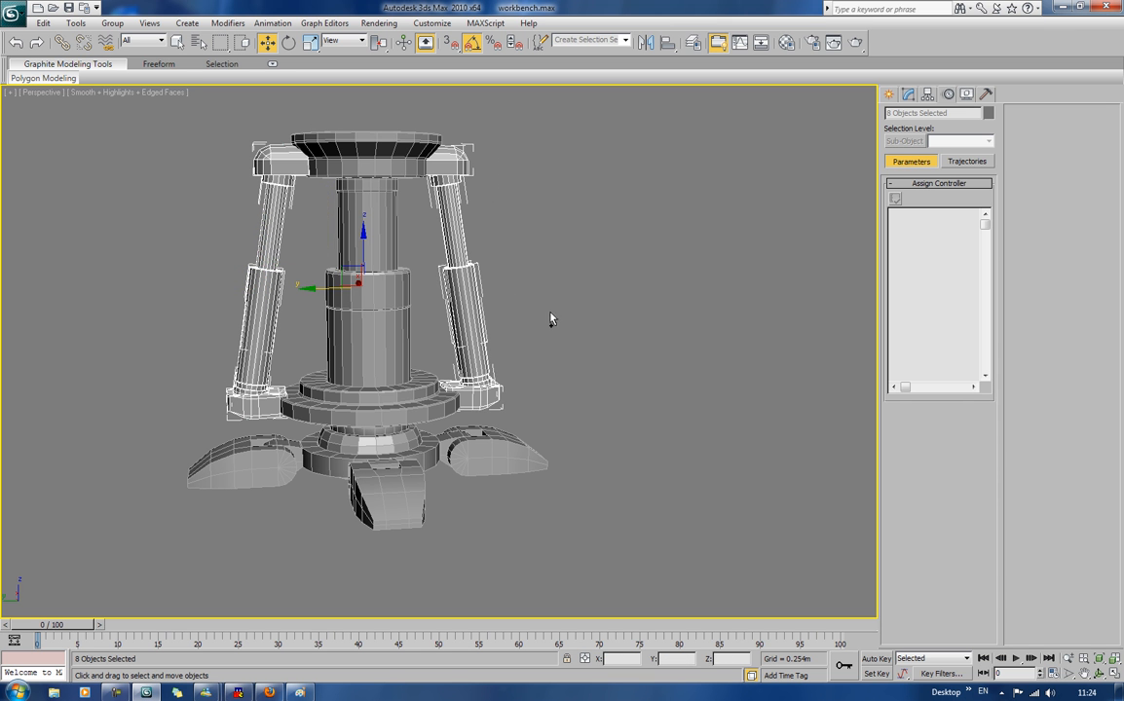
pyautogui.keyDown('alt'); pyautogui.moveTo(552, 318); pyautogui.dragTo(516, 373, button='middle'); pyautogui.keyUp('alt')
pyautogui.press('e')
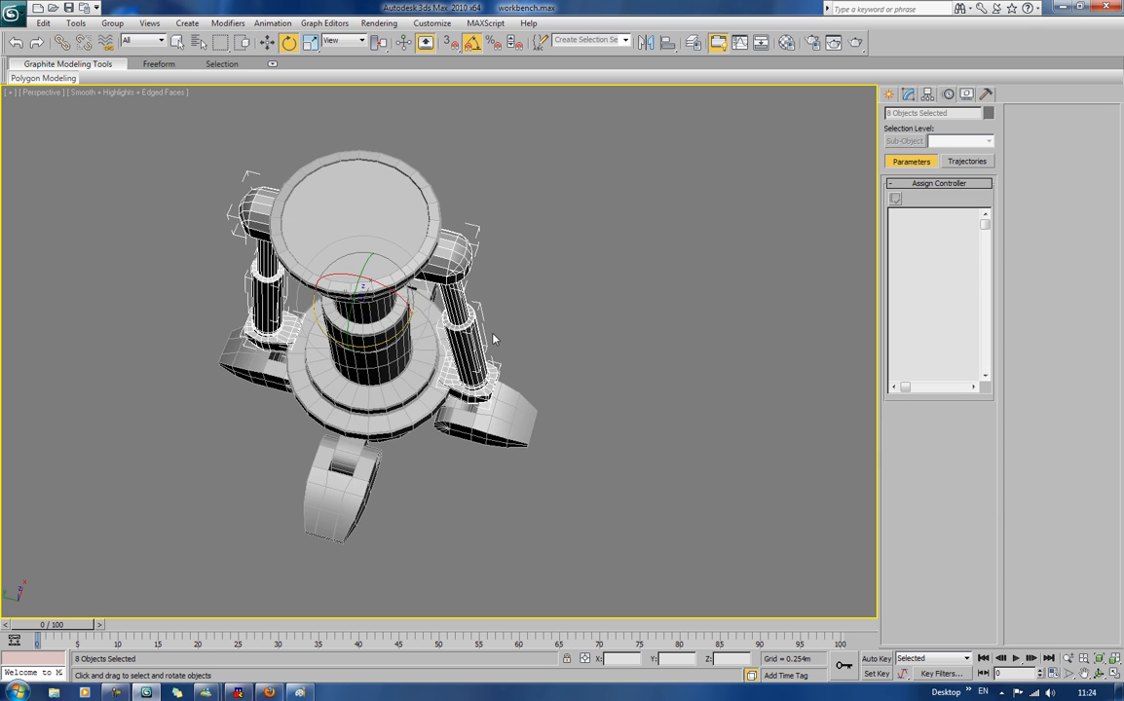
pyautogui.keyDown('alt'); pyautogui.moveTo(443, 298); pyautogui.dragTo(438, 331, button='middle'); pyautogui.keyUp('alt')
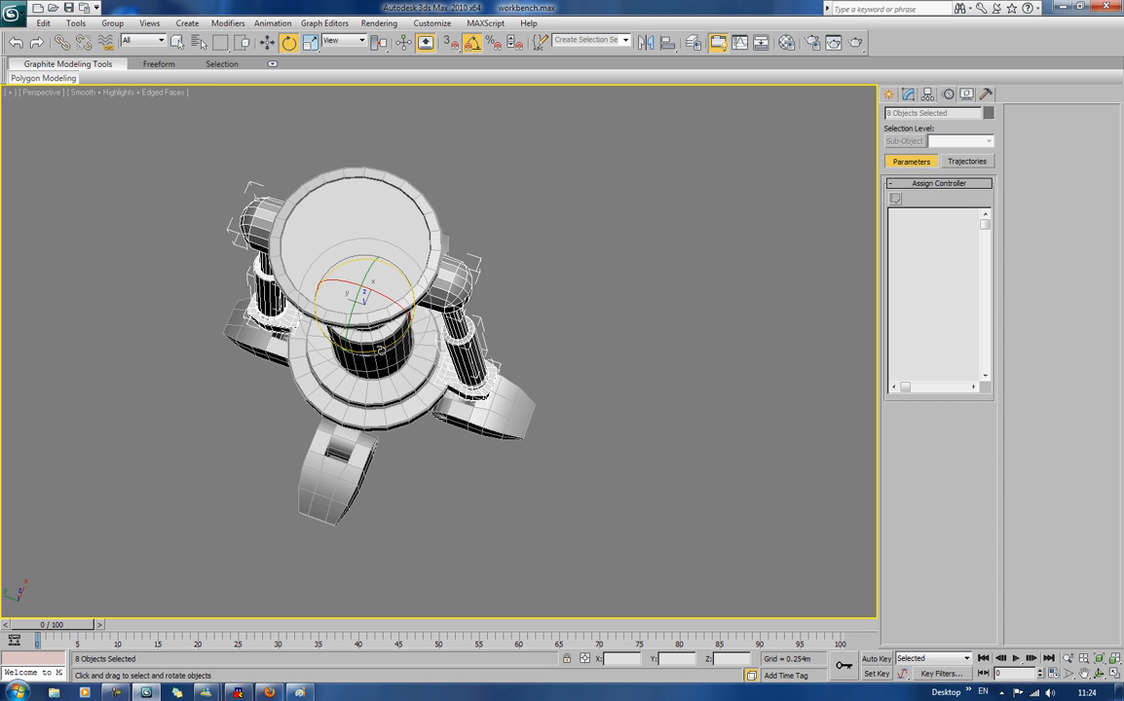
pyautogui.moveTo(379, 347); pyautogui.dragTo(424, 307)
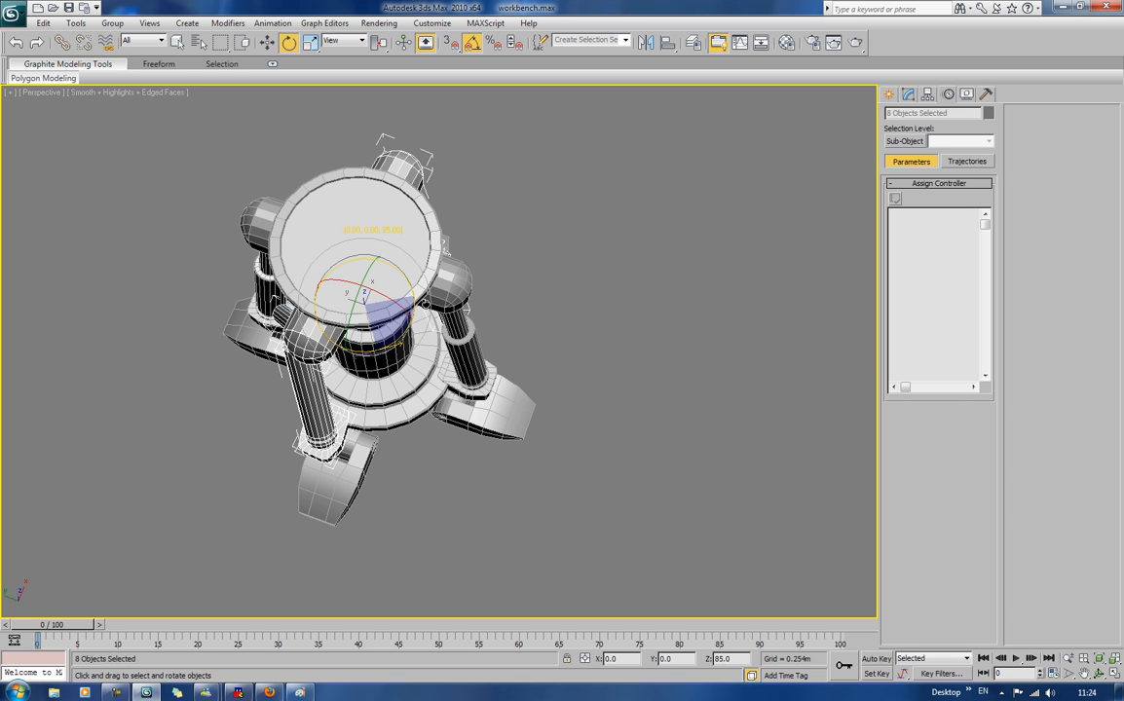
pyautogui.moveTo(425, 305); pyautogui.dragTo(426, 303)
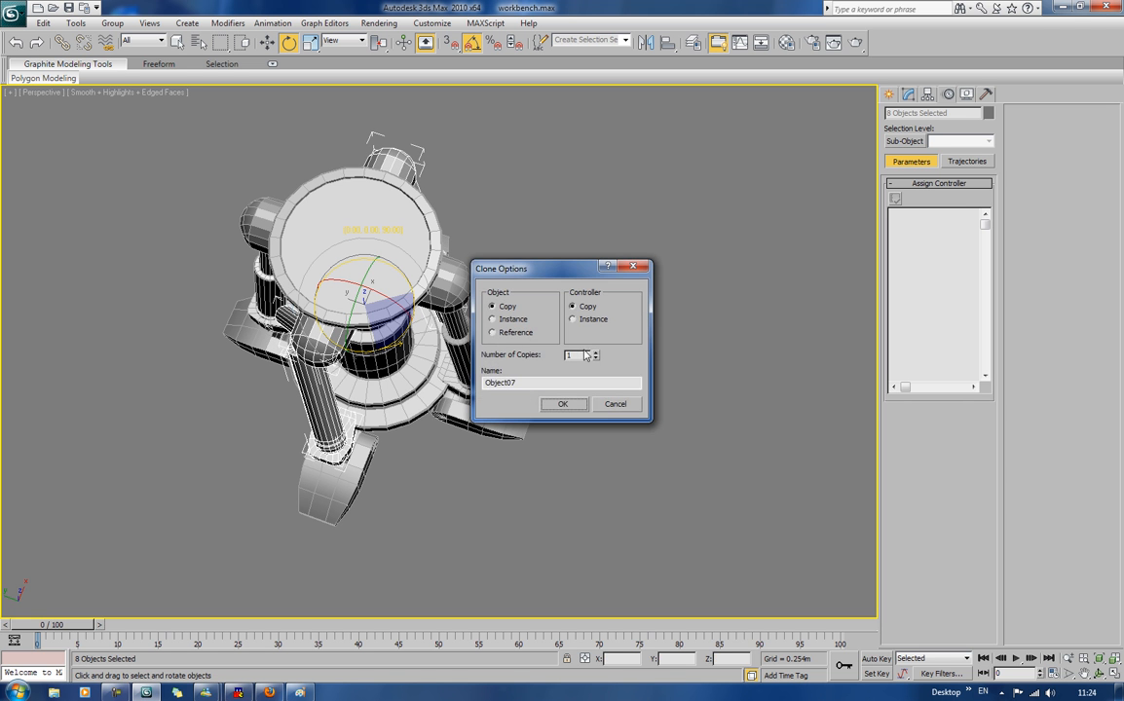
pyautogui.click(576, 408)
pyautogui.click(631, 336)
pyautogui.moveTo(632, 336)
pyautogui.keyDown('alt'); pyautogui.mouseDown(button='middle')
pyautogui.moveTo(614, 340)
pyautogui.moveTo(539, 276)
pyautogui.moveTo(434, 293)
pyautogui.moveTo(483, 318)
pyautogui.moveTo(564, 284)
pyautogui.moveTo(587, 311)
pyautogui.moveTo(611, 315)
pyautogui.moveTo(610, 336)
pyautogui.moveTo(657, 288)
pyautogui.moveTo(610, 309)
pyautogui.moveTo(604, 286)
pyautogui.mouseUp(button='middle'); pyautogui.keyUp('alt')
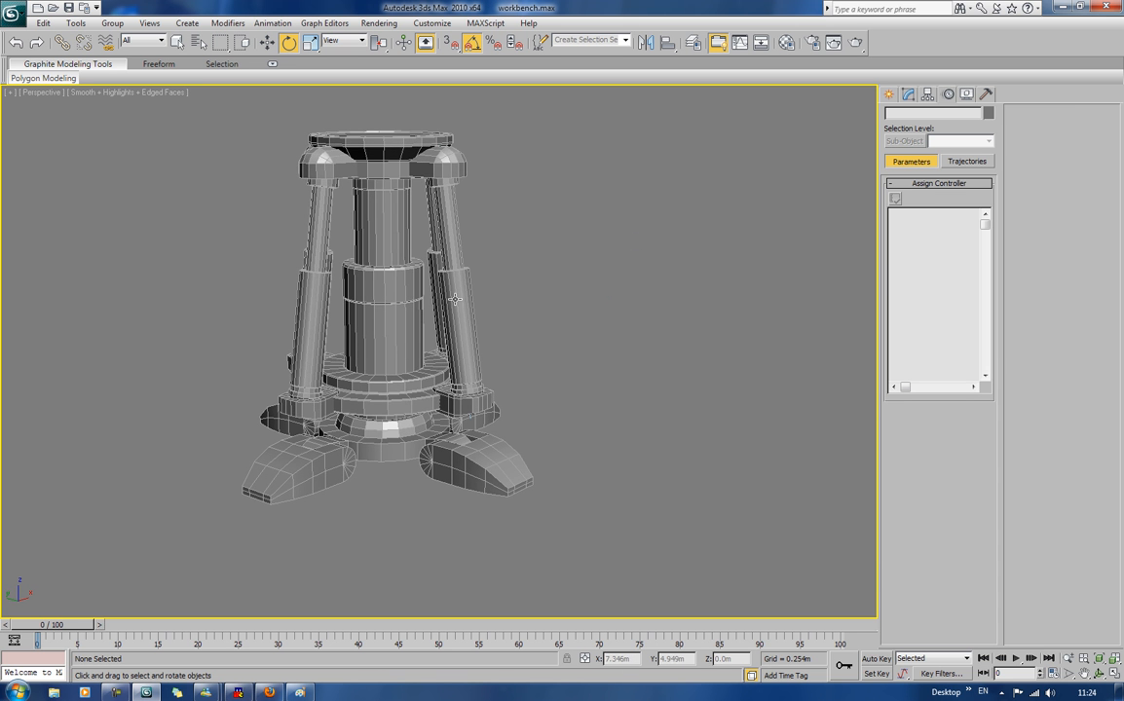
# Step: In the Left view, raise only the lower leg's pivot about 0.44 m to the base of its cylinder
pyautogui.click(378, 279)
pyautogui.moveTo(513, 264); pyautogui.dragTo(551, 243, button='middle')
pyautogui.scroll(4, 518, 343)
pyautogui.scroll(-2, 553, 257)
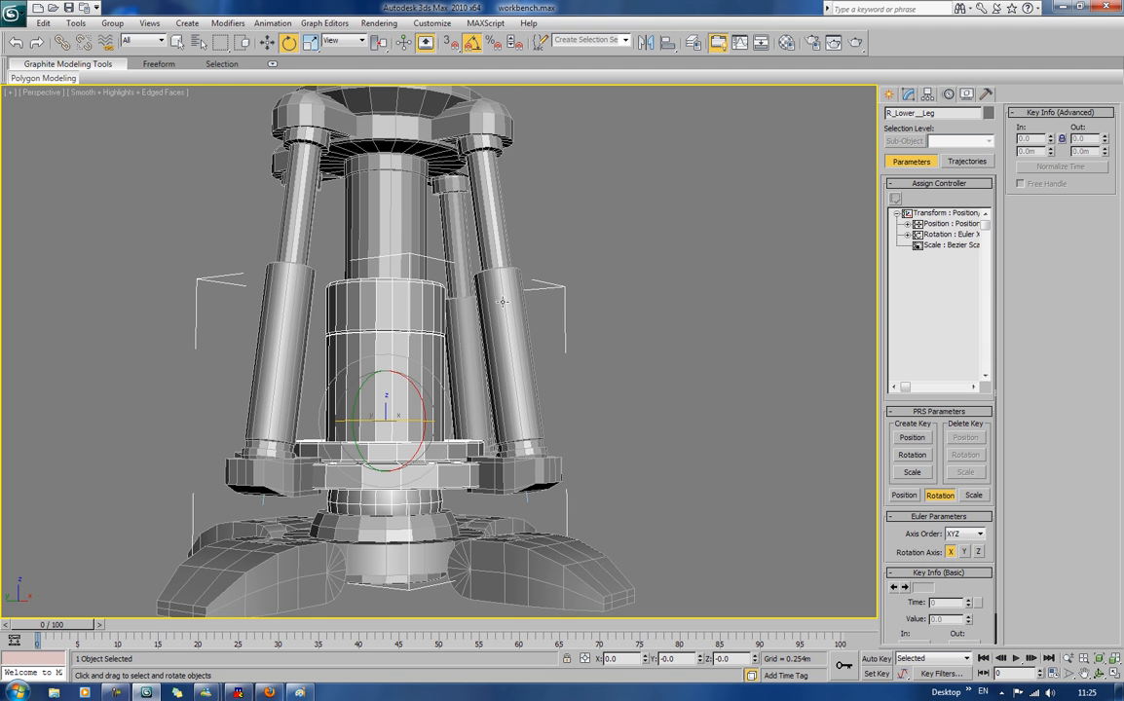
pyautogui.press('l')
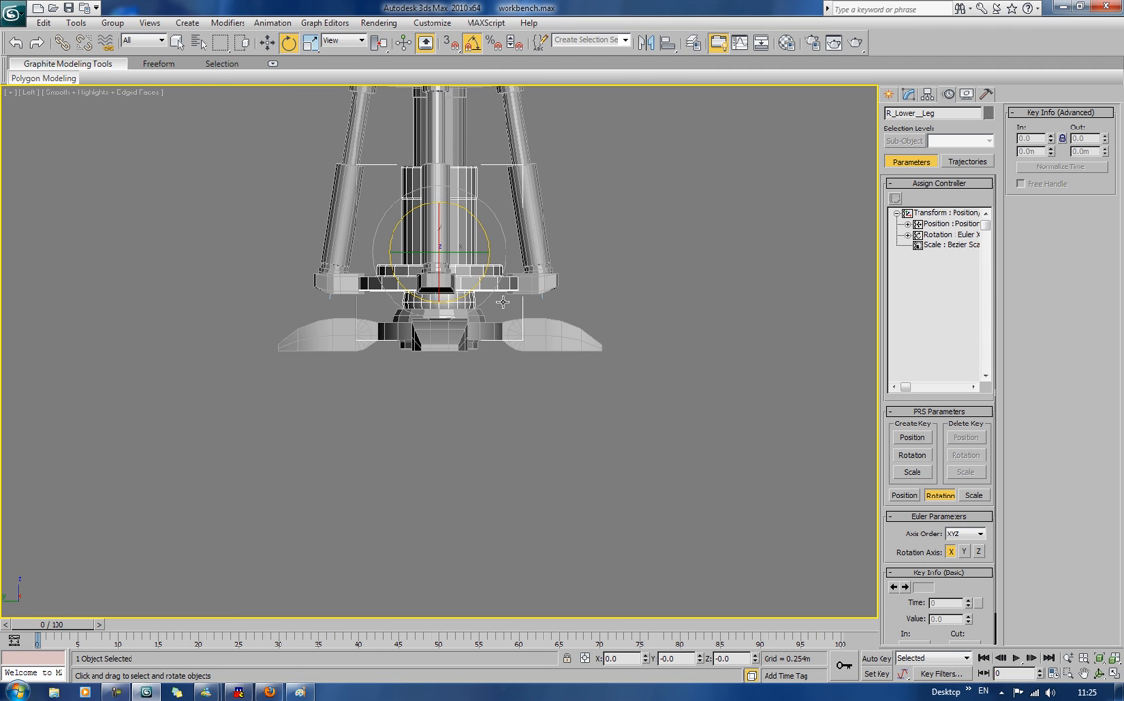
pyautogui.press('z')
pyautogui.moveTo(459, 365); pyautogui.dragTo(425, 362, button='middle')
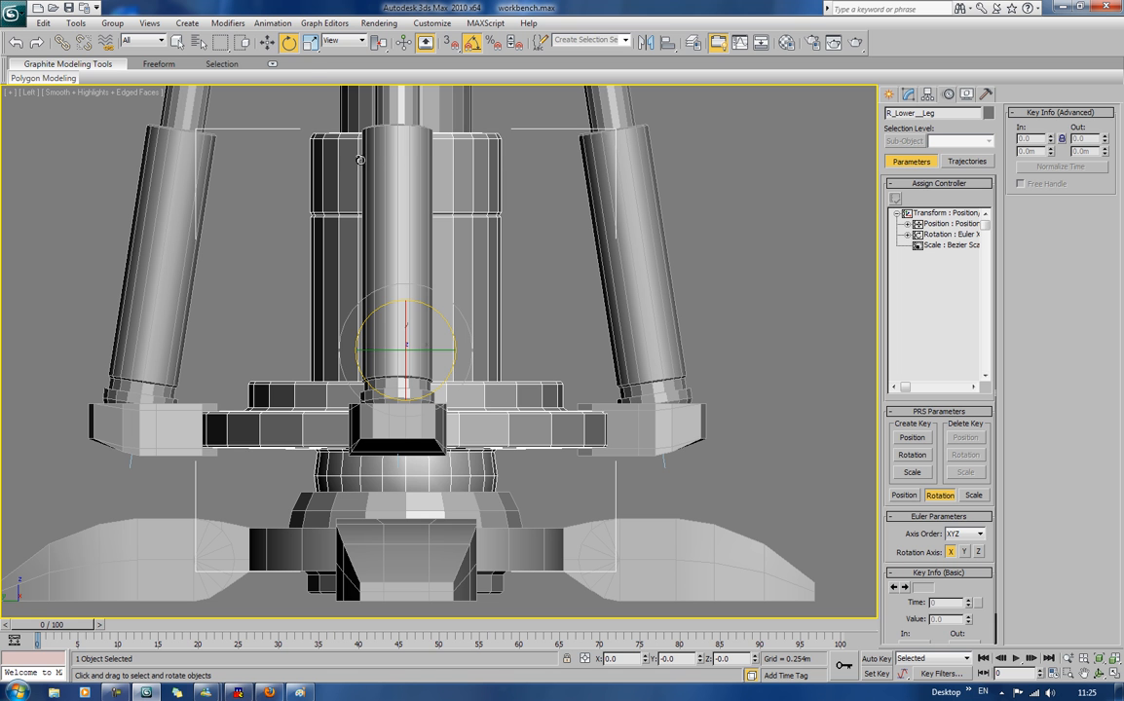
pyautogui.click(268, 44)
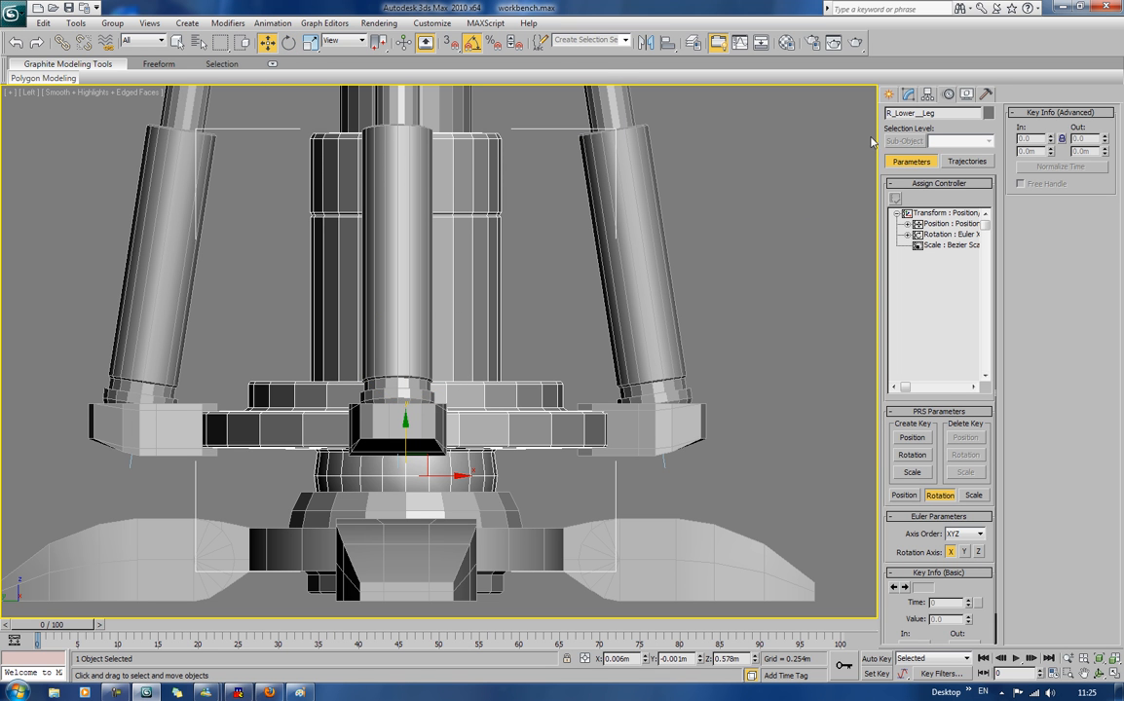
pyautogui.click(928, 94)
pyautogui.click(939, 180)
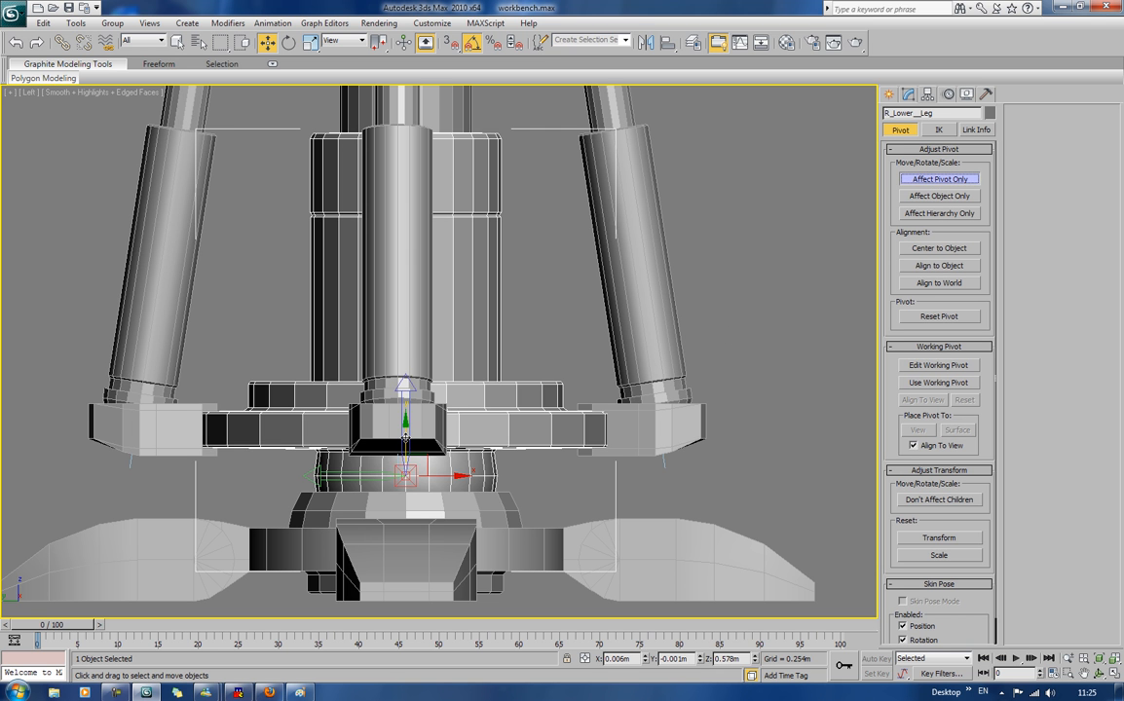
pyautogui.moveTo(407, 438); pyautogui.dragTo(416, 342)
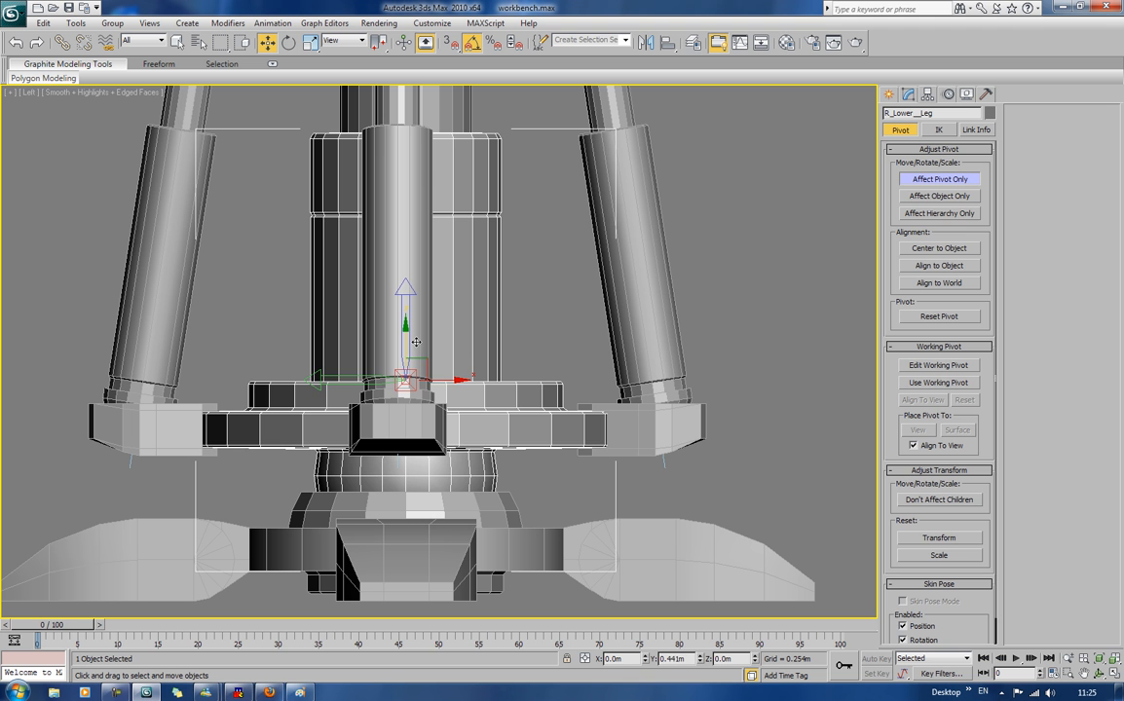
pyautogui.click(911, 183)
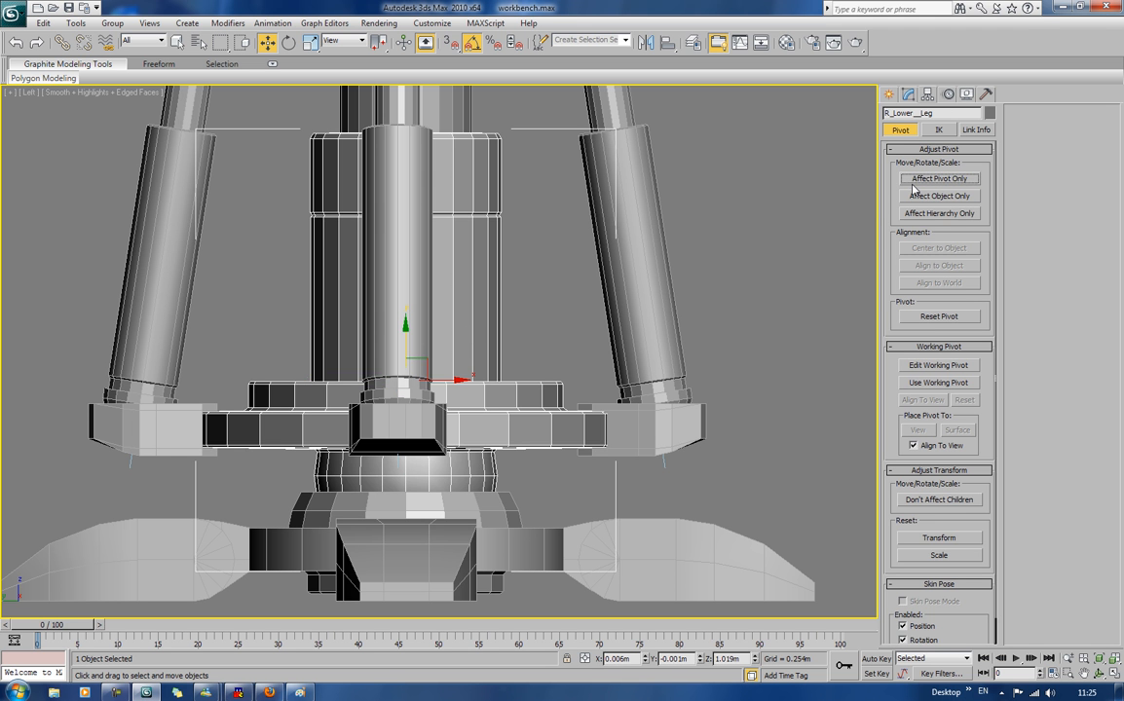
# Step: Return to the Perspective view and isolate the lower leg
pyautogui.click(799, 254)
pyautogui.keyDown('alt'); pyautogui.moveTo(787, 251); pyautogui.dragTo(729, 279, button='middle'); pyautogui.keyUp('alt')
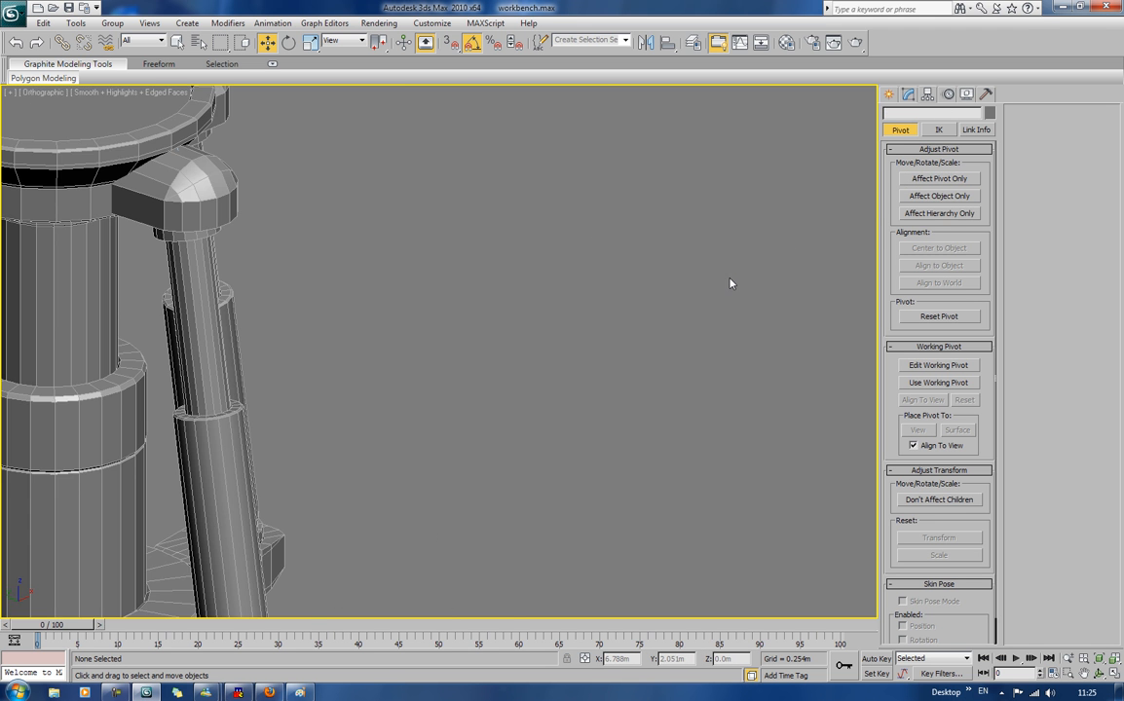
pyautogui.press('z')
pyautogui.click(459, 346)
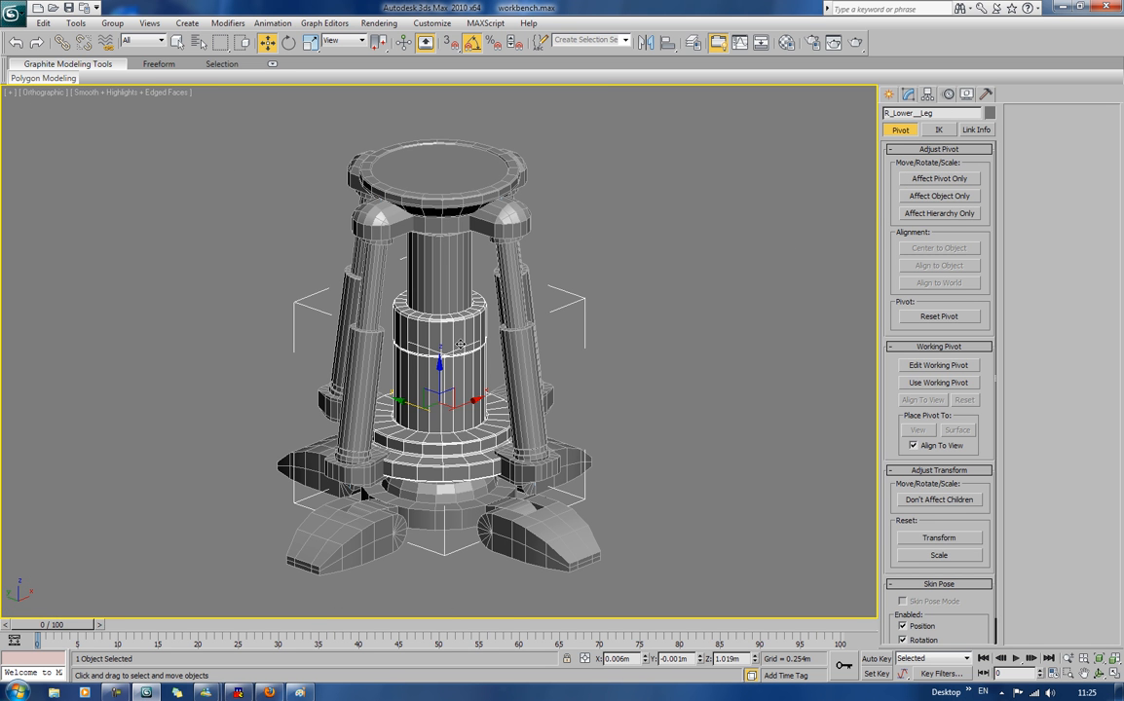
pyautogui.press('p')
pyautogui.scroll(8, 458, 331)
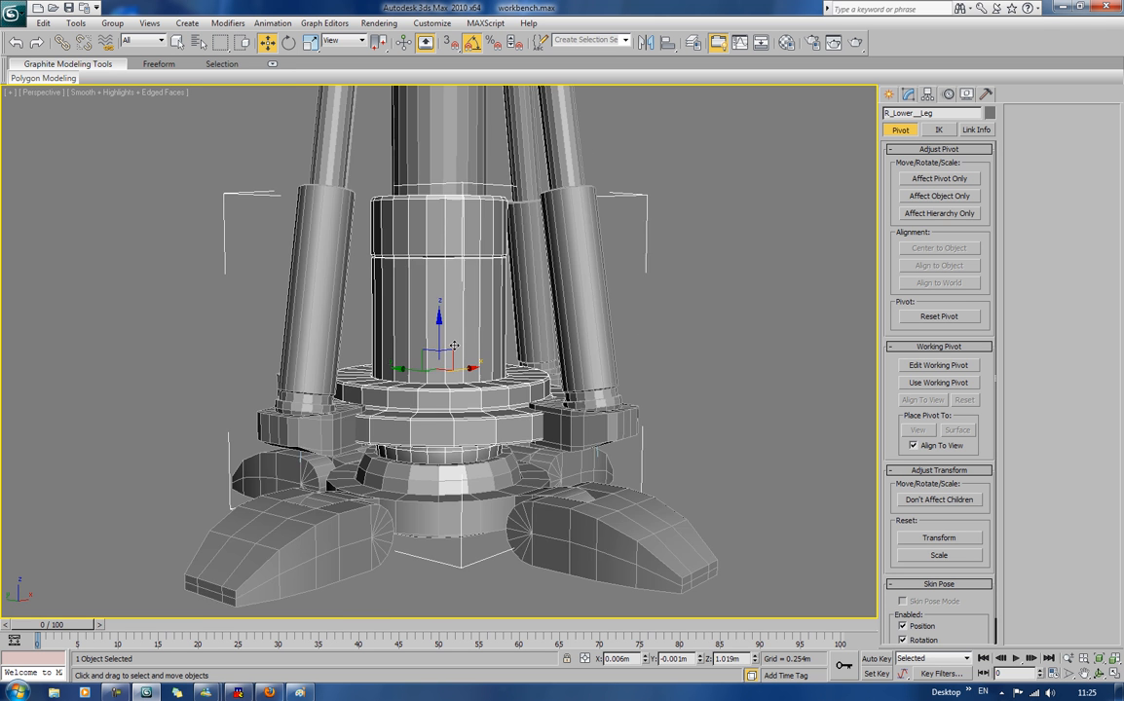
pyautogui.rightClick(451, 311)
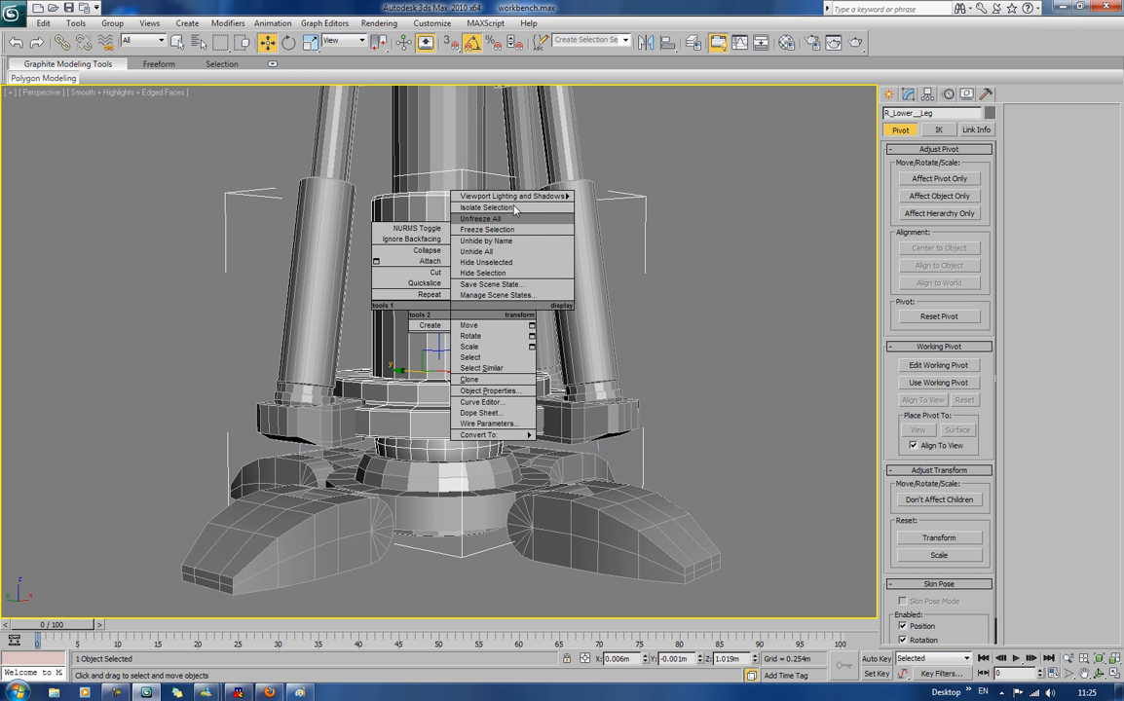
pyautogui.click(483, 208)
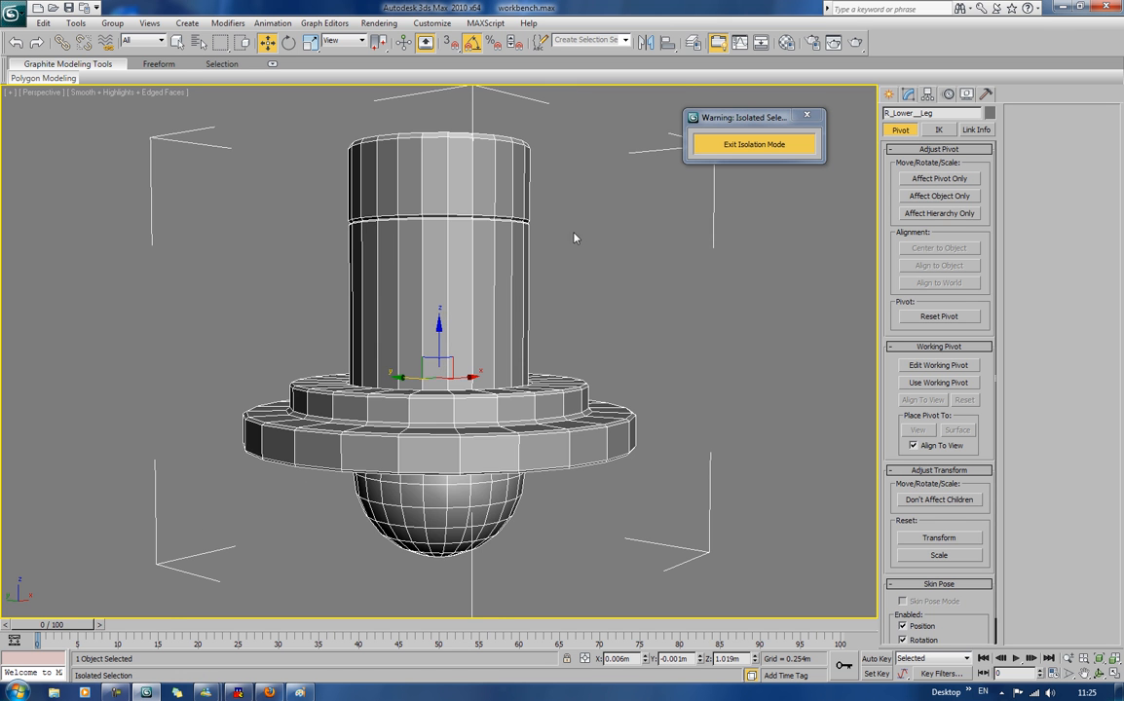
pyautogui.moveTo(615, 210); pyautogui.dragTo(613, 302, button='middle')
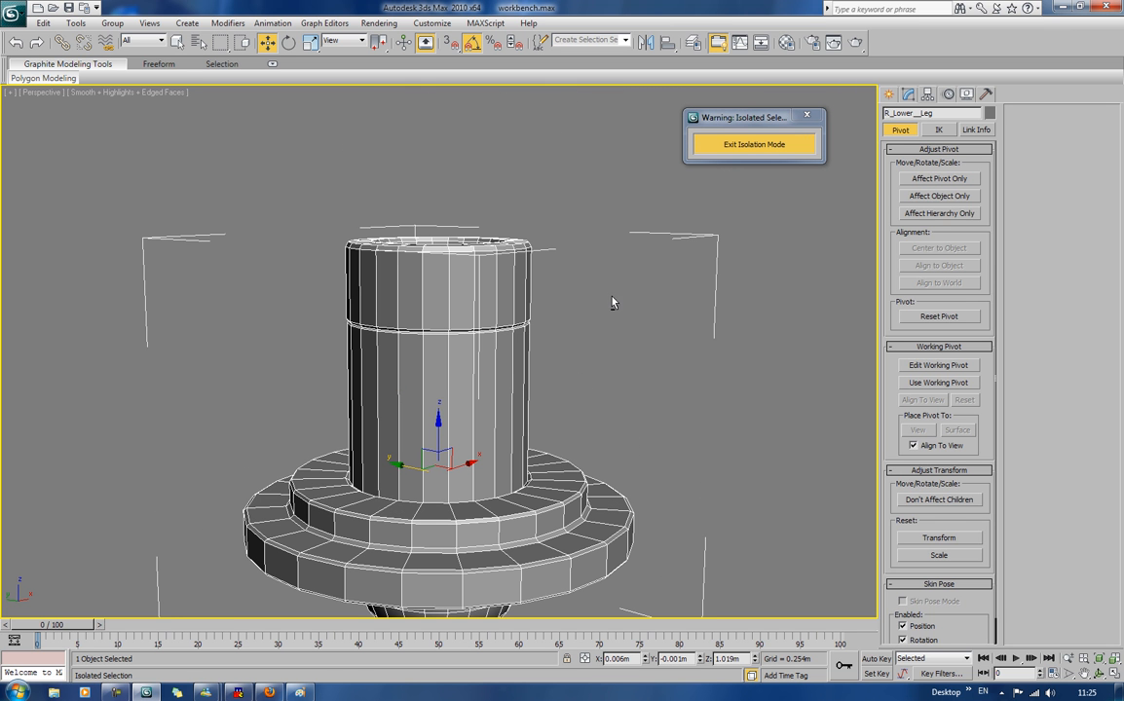
# Step: Detach the lower leg's upright cylinder polygons as a separate object named R_Lower_Leg_Main_Piston
pyautogui.click(909, 97)
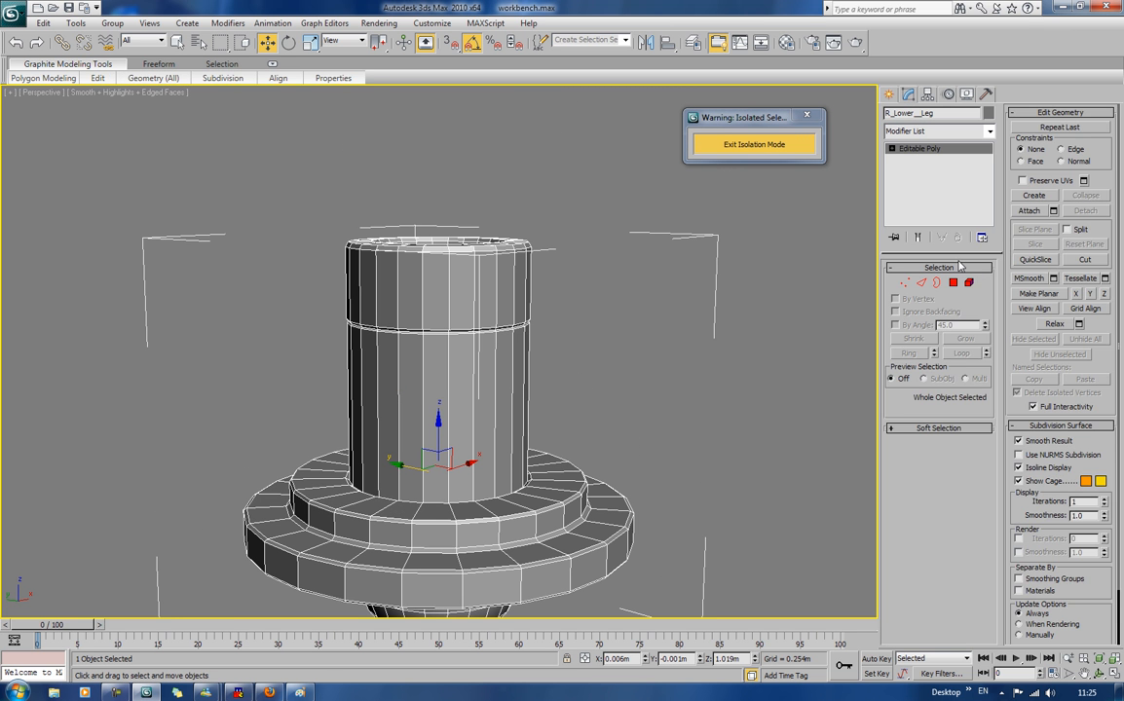
pyautogui.moveTo(311, 199); pyautogui.dragTo(599, 366)
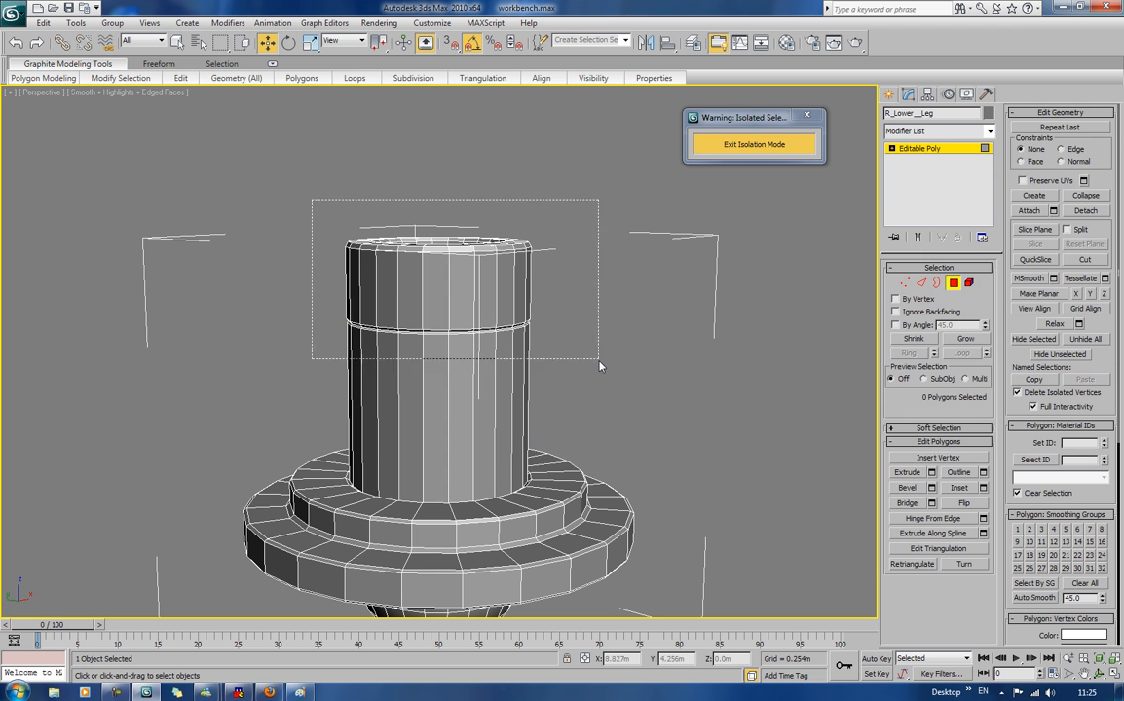
pyautogui.click(1085, 210)
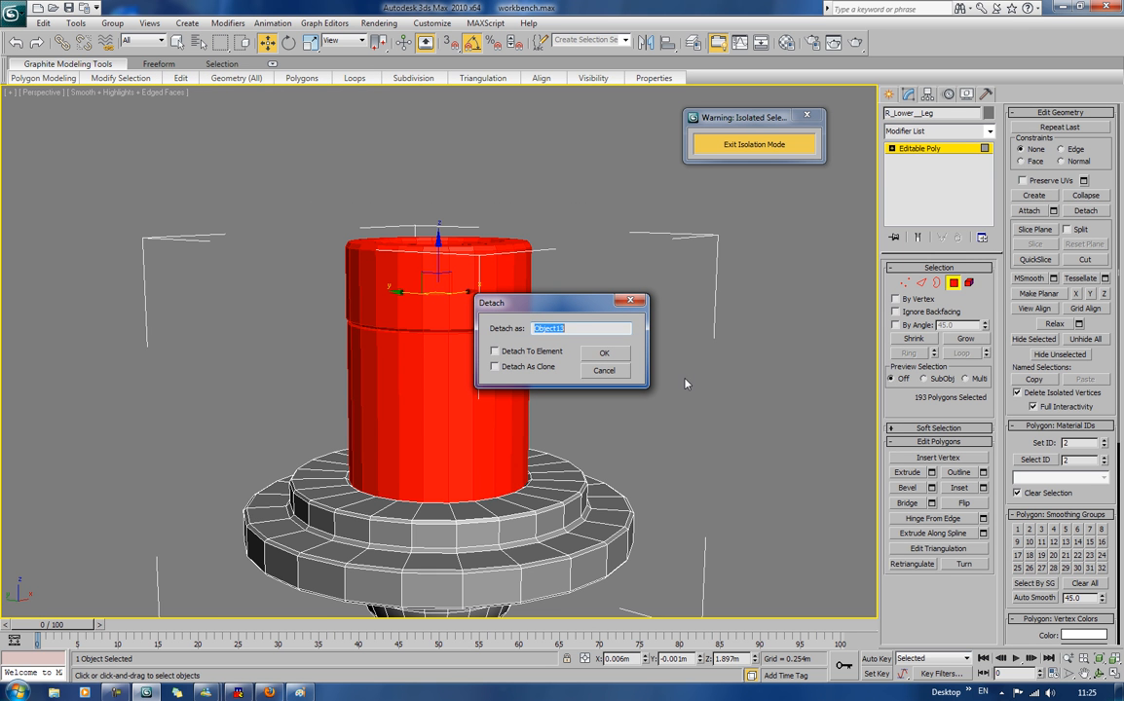
pyautogui.write('Lower_Leg_Main_Piston')
pyautogui.press('Return')
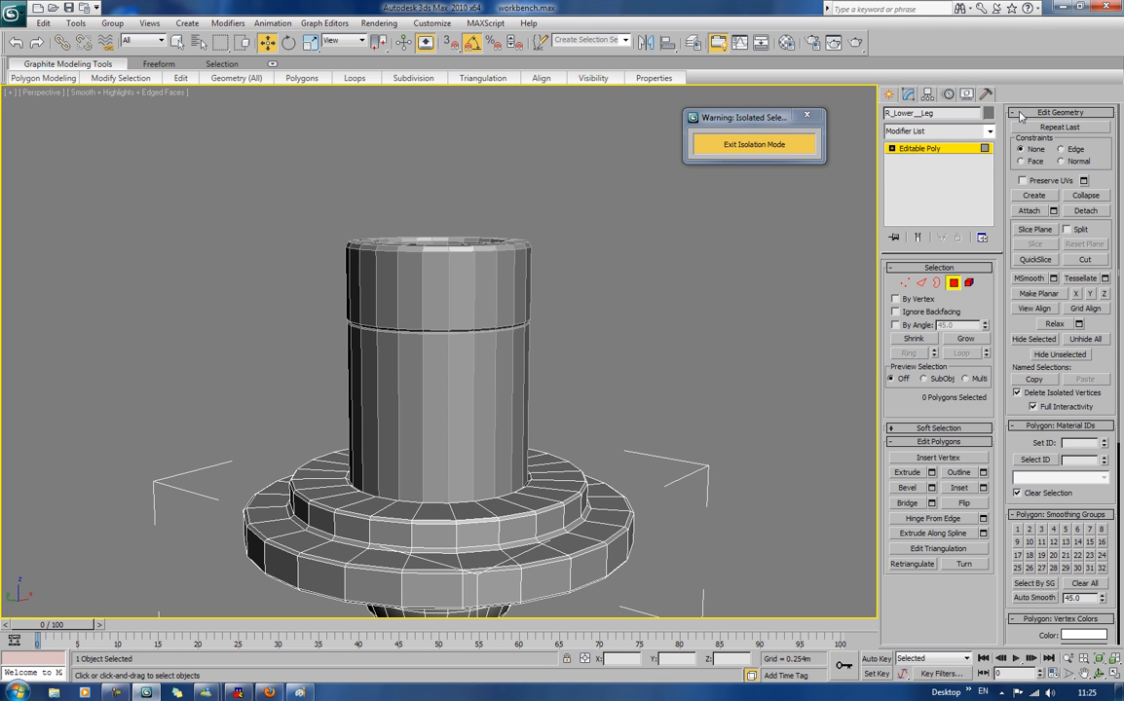
pyautogui.click(950, 285)
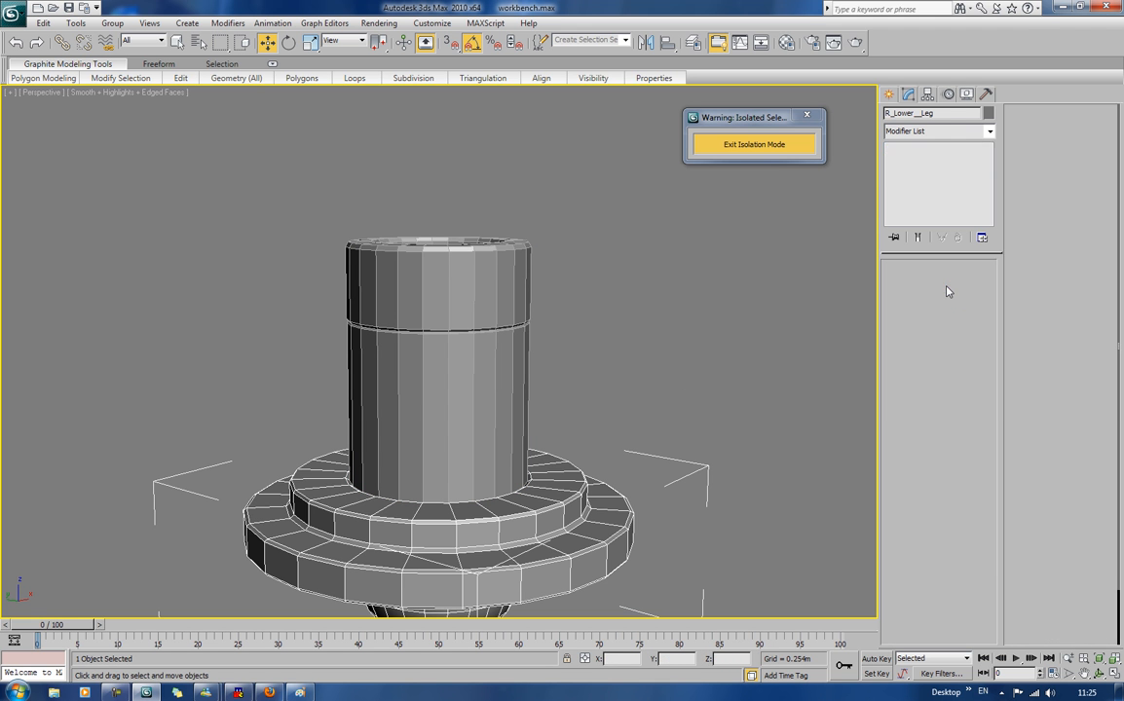
# Step: Show the detached main piston in wireframe and cap the open border at its lower end
pyautogui.click(670, 393)
pyautogui.click(494, 432)
pyautogui.press('F3')
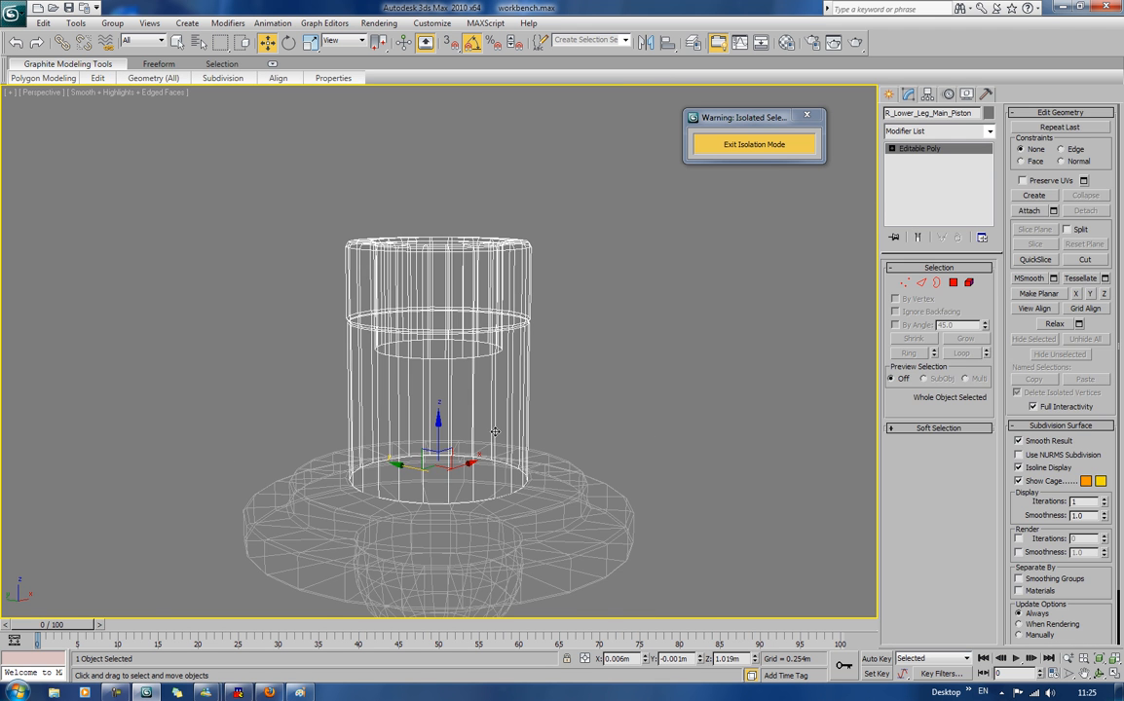
pyautogui.keyDown('alt'); pyautogui.moveTo(485, 465); pyautogui.dragTo(489, 318, button='middle'); pyautogui.keyUp('alt')
pyautogui.scroll(3, 475, 416)
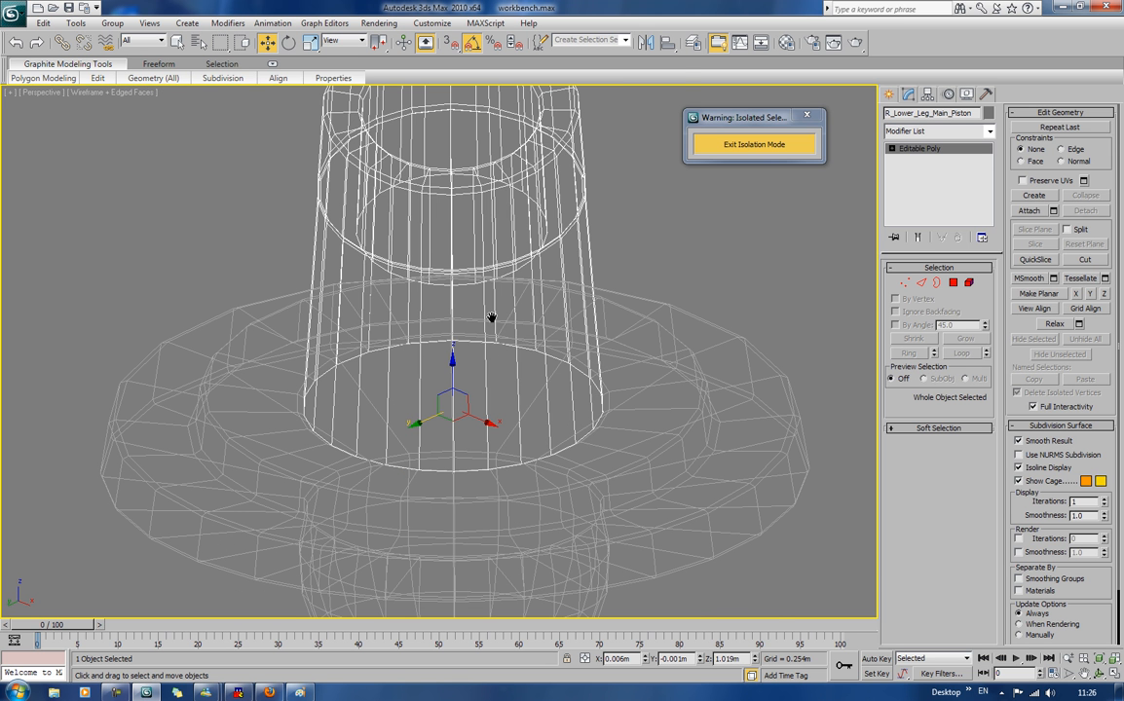
pyautogui.click(952, 284)
pyautogui.hotkey('ctrl', 'a')
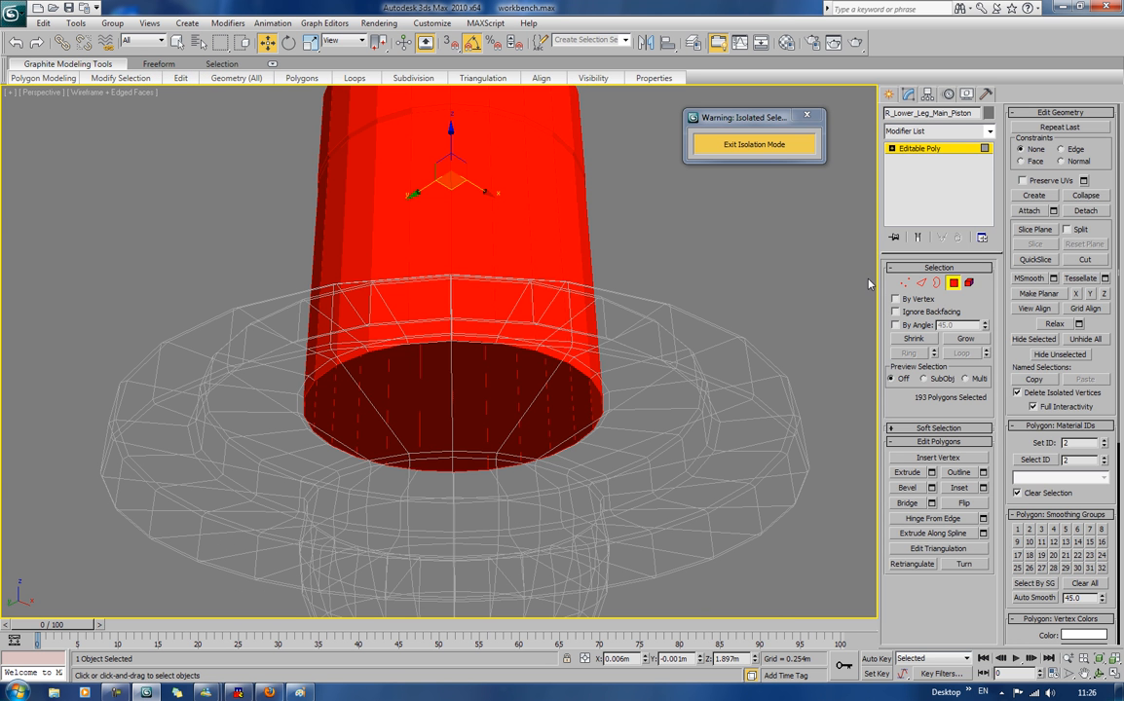
pyautogui.click(938, 284)
pyautogui.click(532, 351)
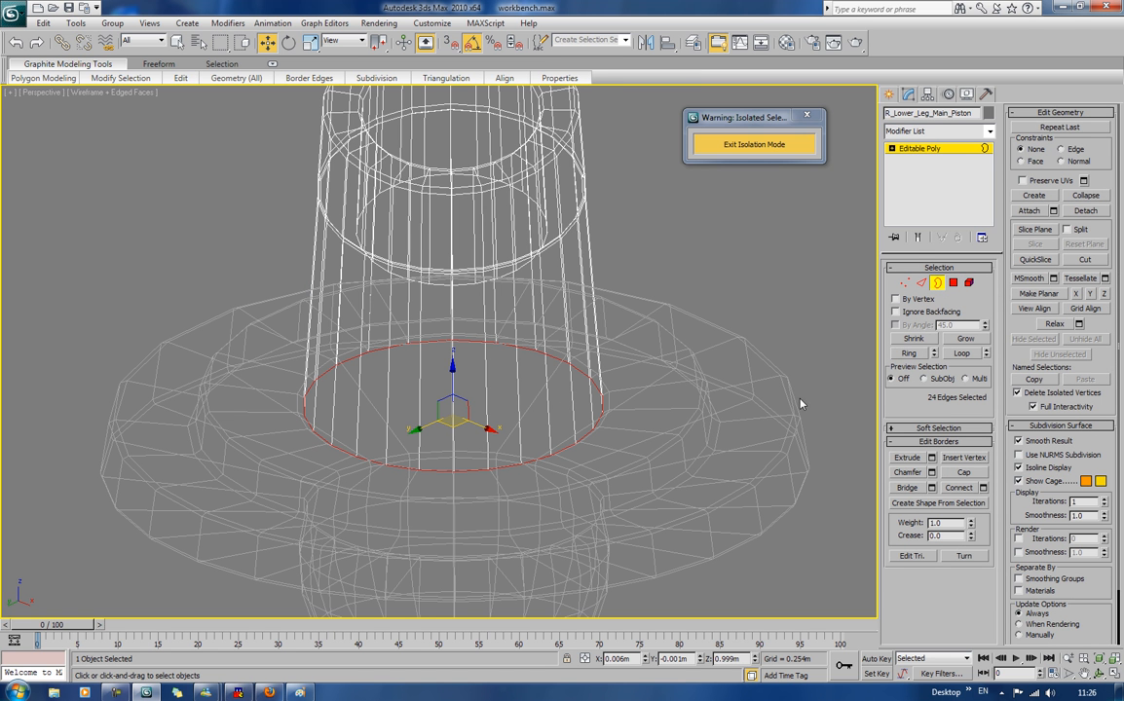
pyautogui.click(963, 472)
# Step: Bevel the main piston's cap polygon downward and inward in successive stages to form a rounded lower end
pyautogui.press('4')
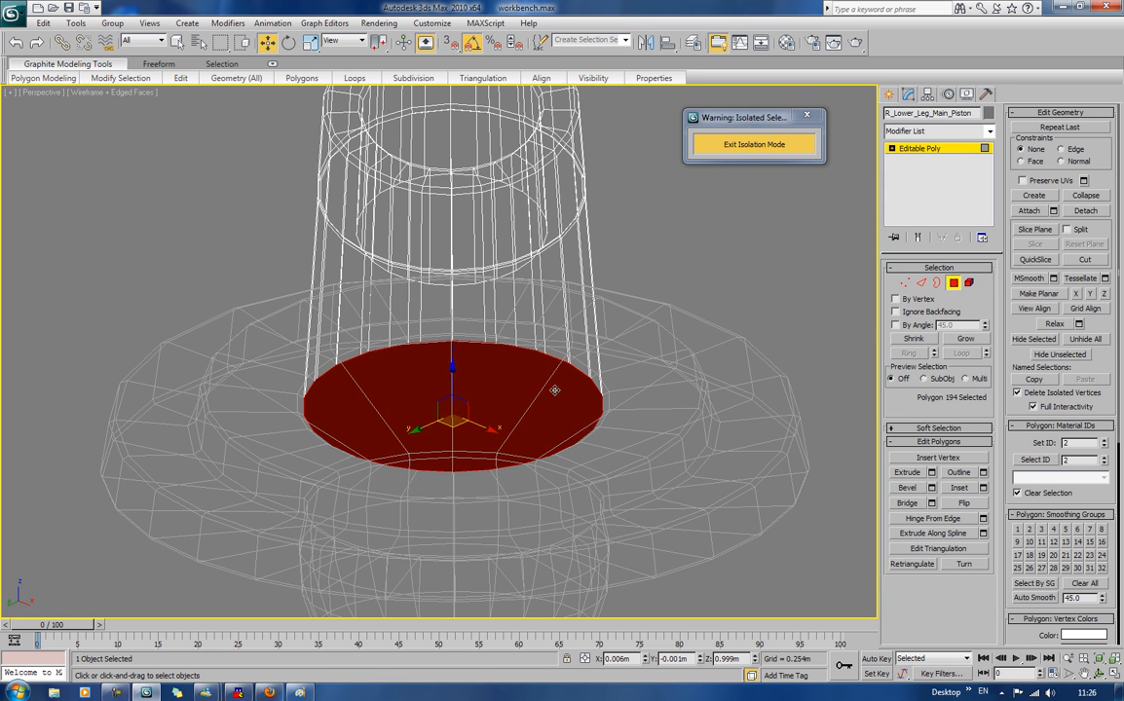
pyautogui.click(906, 487)
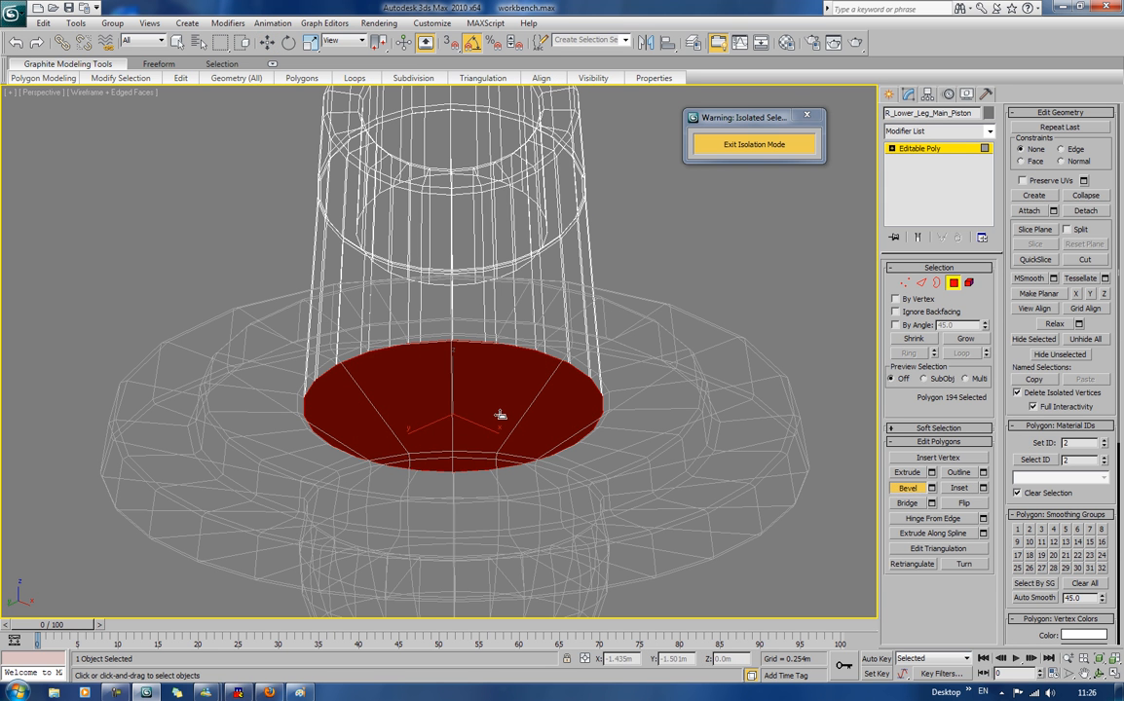
pyautogui.moveTo(500, 416); pyautogui.dragTo(477, 411)
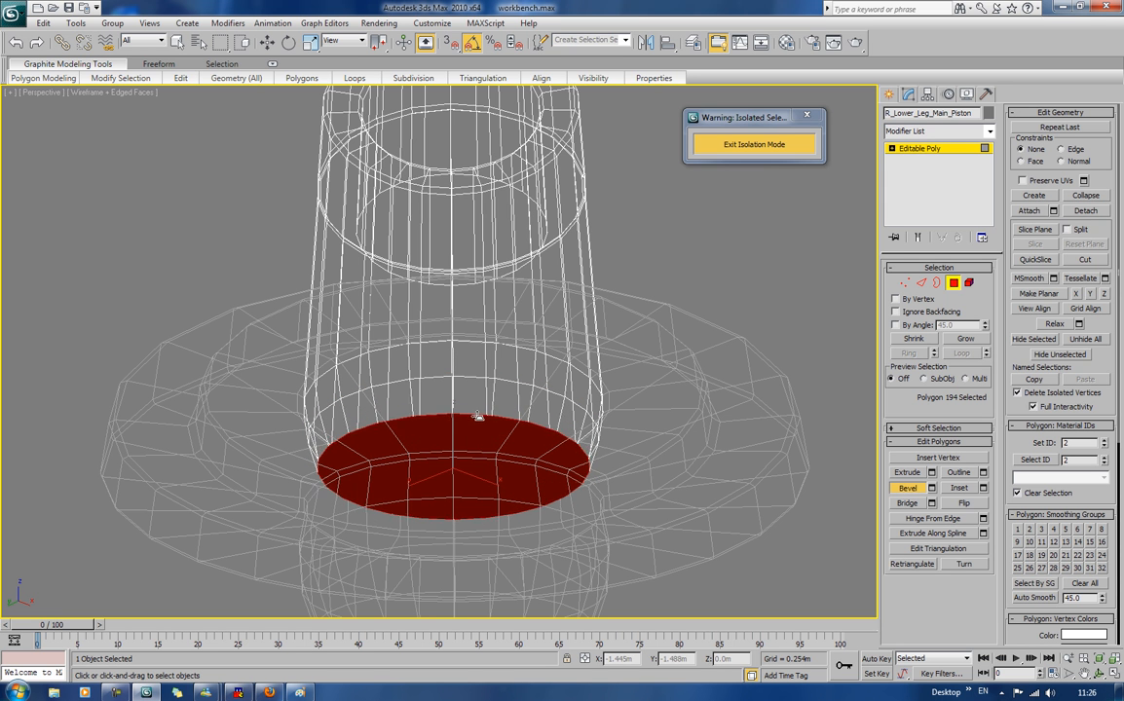
pyautogui.click(479, 421)
pyautogui.moveTo(464, 459); pyautogui.dragTo(465, 443)
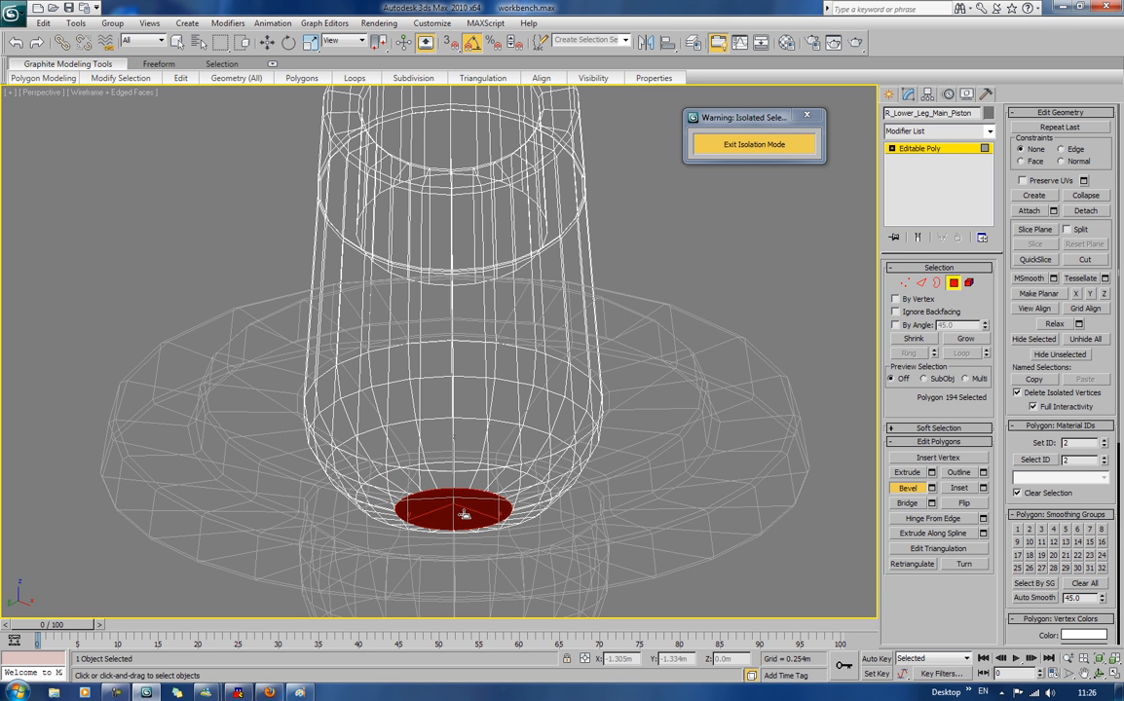
pyautogui.click(466, 516)
pyautogui.press('w')
pyautogui.scroll(-5, 463, 521)
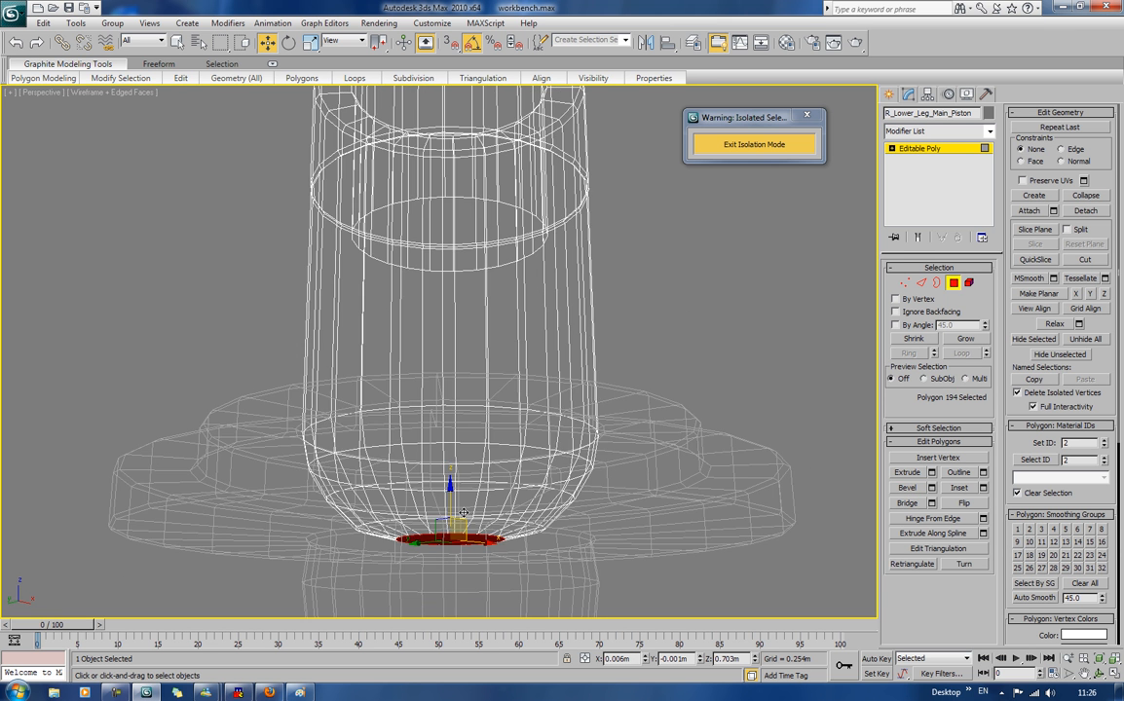
pyautogui.keyDown('alt'); pyautogui.moveTo(513, 429); pyautogui.dragTo(514, 458, button='middle'); pyautogui.keyUp('alt')
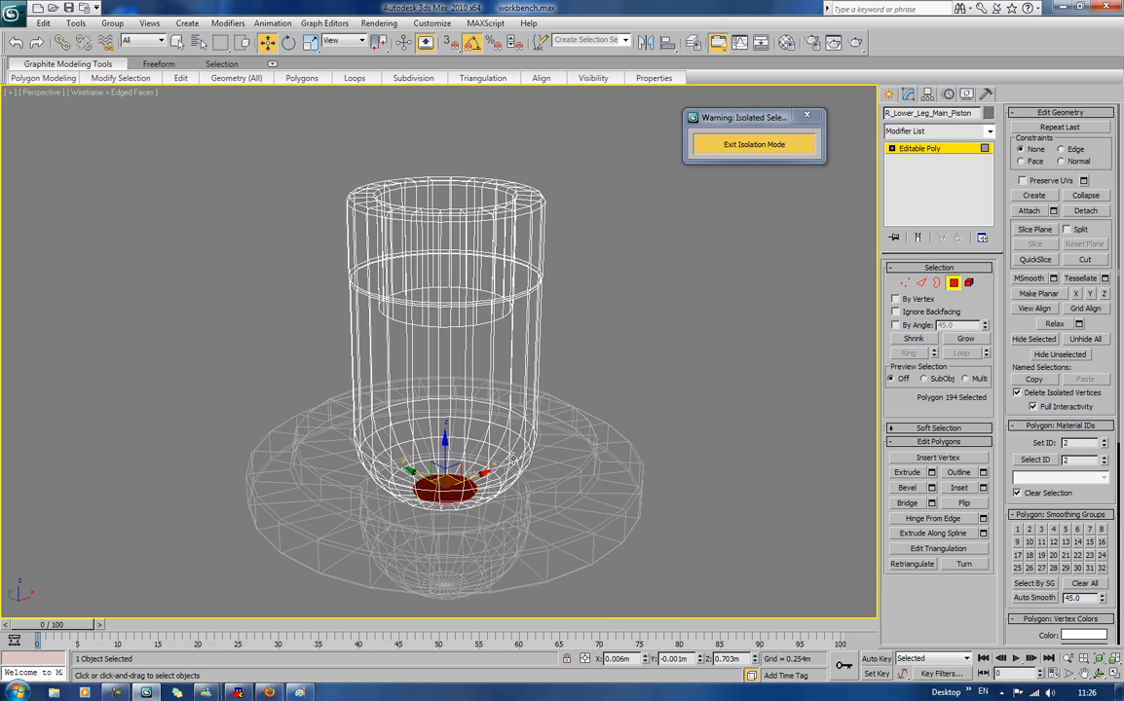
# Step: Return the viewport to shaded display with edged faces and exit isolation mode to bring back the whole lower leg
pyautogui.click(732, 432)
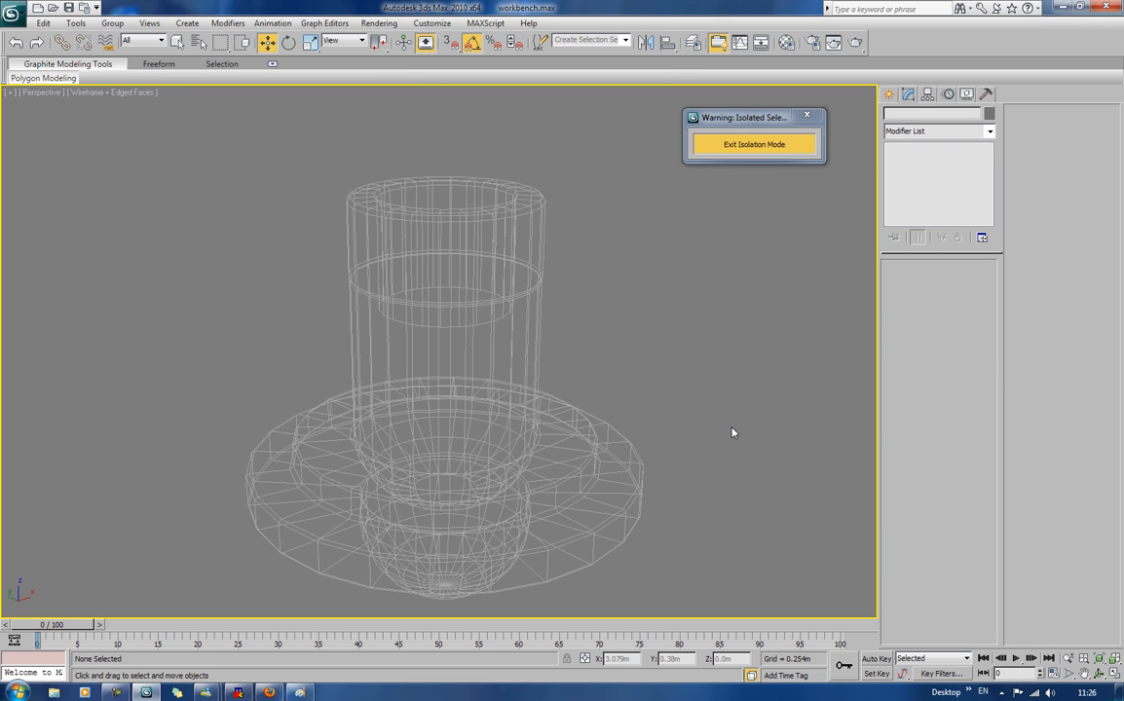
pyautogui.press('F3')
pyautogui.moveTo(688, 441)
pyautogui.keyDown('alt'); pyautogui.mouseDown(button='middle')
pyautogui.moveTo(690, 411)
pyautogui.moveTo(693, 424)
pyautogui.moveTo(659, 435)
pyautogui.moveTo(717, 435)
pyautogui.moveTo(705, 394)
pyautogui.moveTo(651, 410)
pyautogui.moveTo(667, 439)
pyautogui.moveTo(667, 423)
pyautogui.moveTo(718, 416)
pyautogui.moveTo(689, 401)
pyautogui.moveTo(659, 428)
pyautogui.moveTo(657, 455)
pyautogui.mouseUp(button='middle'); pyautogui.keyUp('alt')
pyautogui.click(523, 447)
pyautogui.moveTo(589, 484); pyautogui.dragTo(652, 492, button='middle')
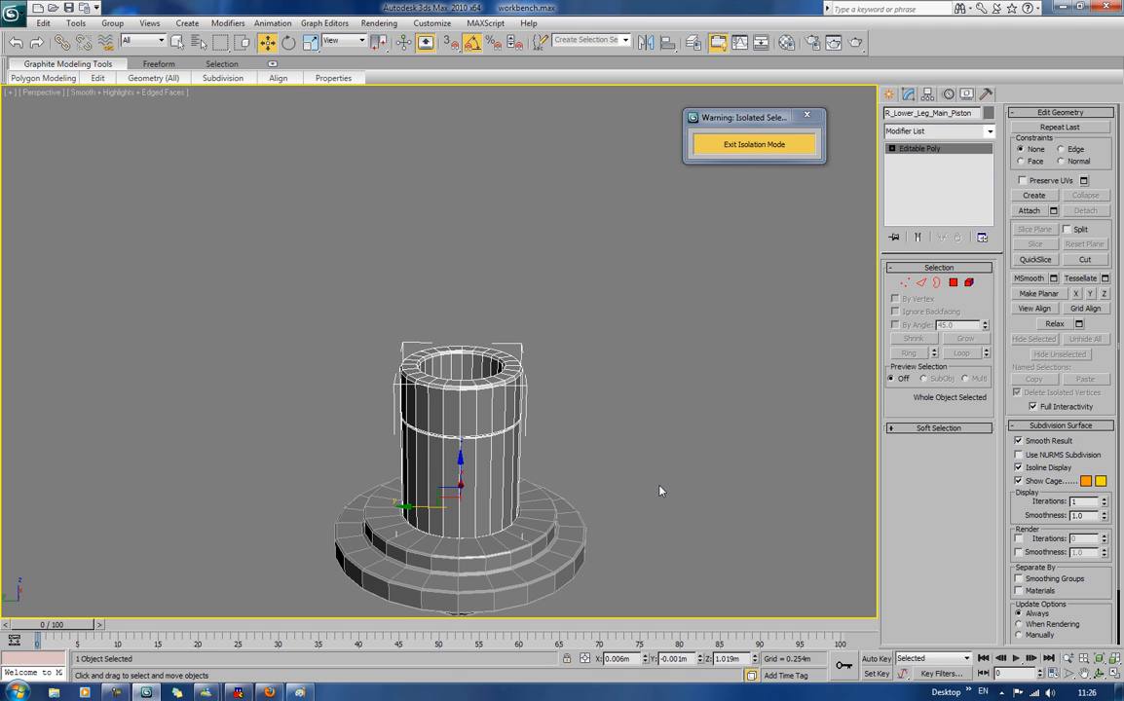
pyautogui.click(758, 148)
pyautogui.moveTo(795, 394); pyautogui.dragTo(765, 462, button='middle')
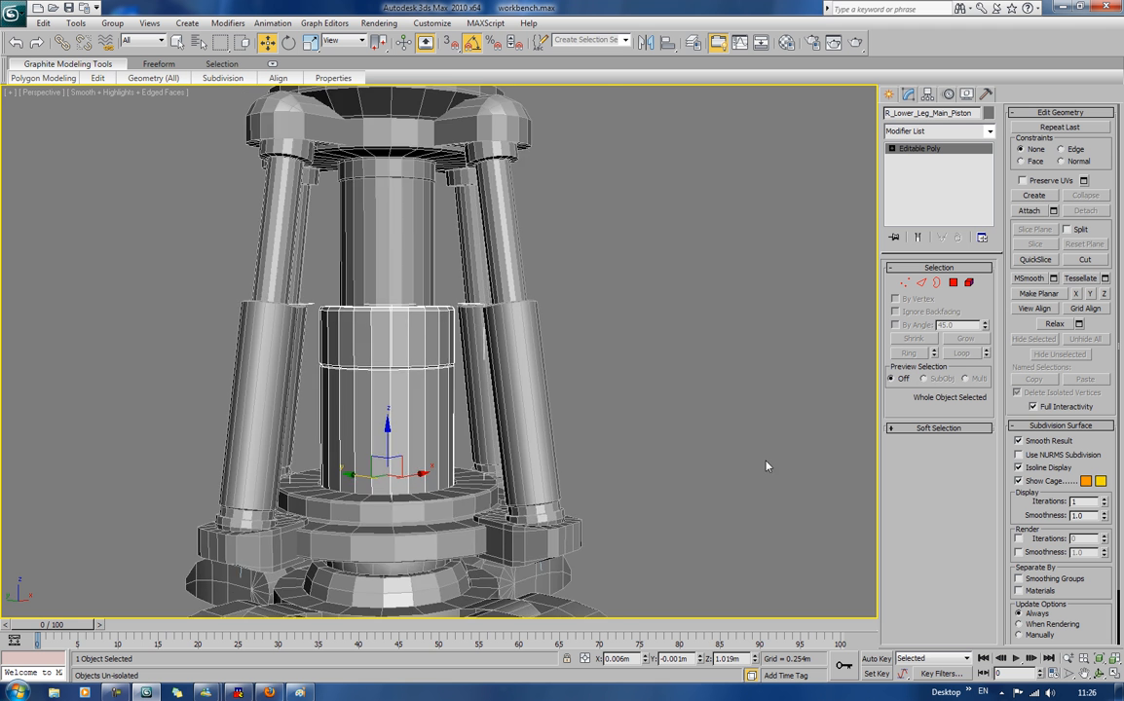
# Step: Examine how the main piston fits between the lower leg base and the knee column
pyautogui.scroll(-4, 765, 467)
pyautogui.keyDown('alt'); pyautogui.moveTo(609, 468); pyautogui.dragTo(538, 415, button='middle'); pyautogui.keyUp('alt')
pyautogui.scroll(4, 623, 456)
pyautogui.scroll(-3, 577, 433)
pyautogui.click(514, 447)
pyautogui.click(409, 461)
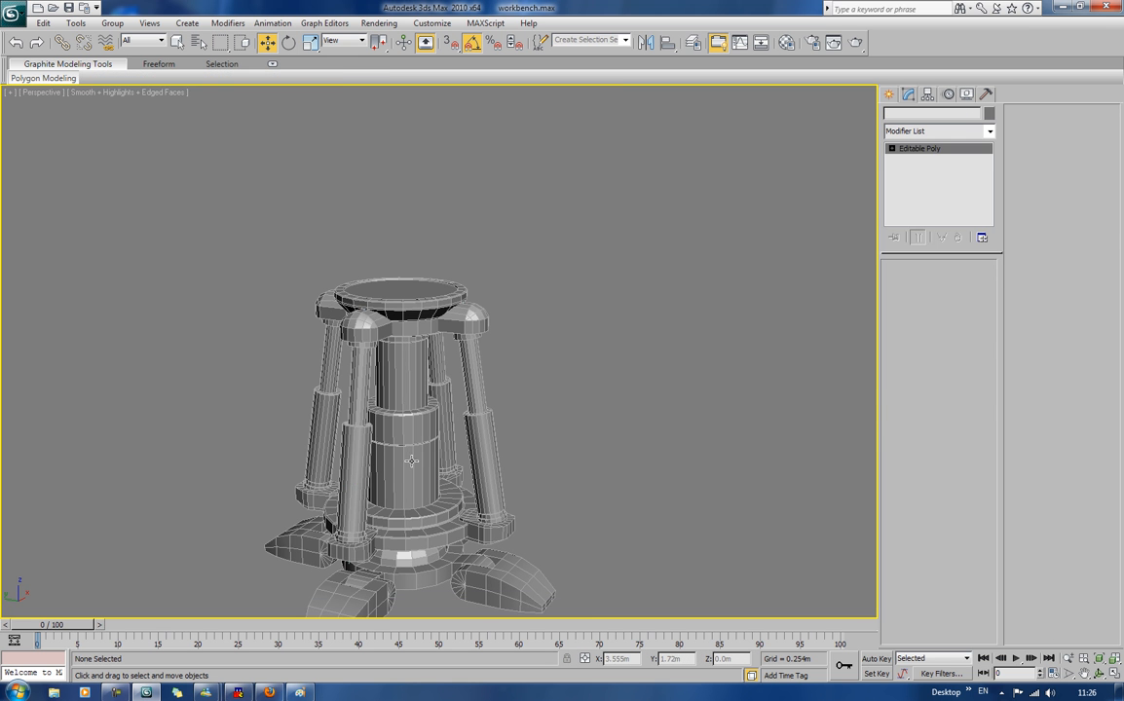
pyautogui.keyDown('alt'); pyautogui.moveTo(532, 476); pyautogui.dragTo(571, 402, button='middle'); pyautogui.keyUp('alt')
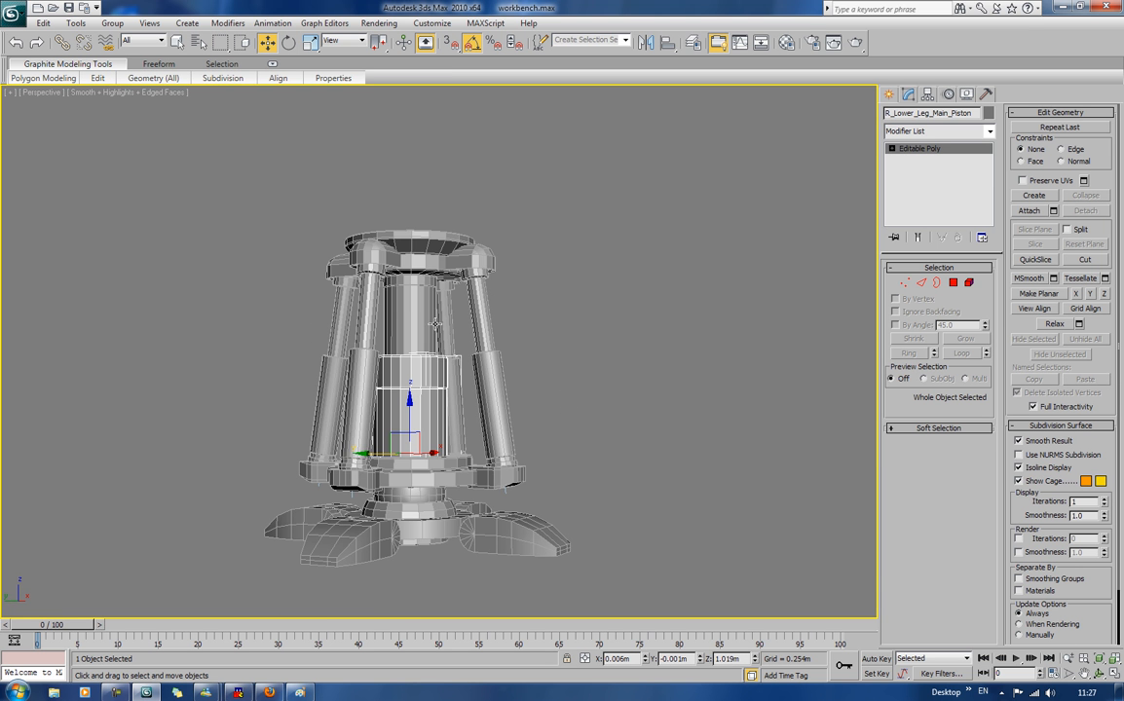
pyautogui.click(390, 292)
pyautogui.click(613, 321)
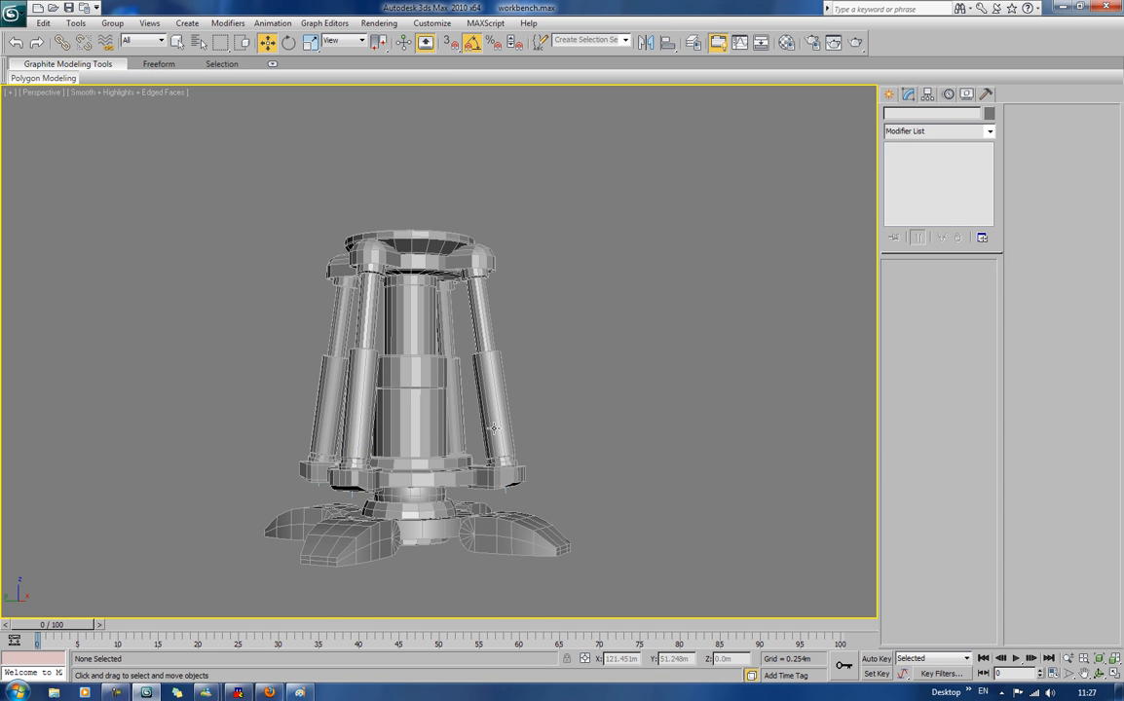
# Step: Assign a LookAt Constraint to the rotation of R_Lower_Leg_Main_Piston
pyautogui.click(425, 429)
pyautogui.keyDown('alt'); pyautogui.moveTo(502, 362); pyautogui.dragTo(501, 372, button='middle'); pyautogui.keyUp('alt')
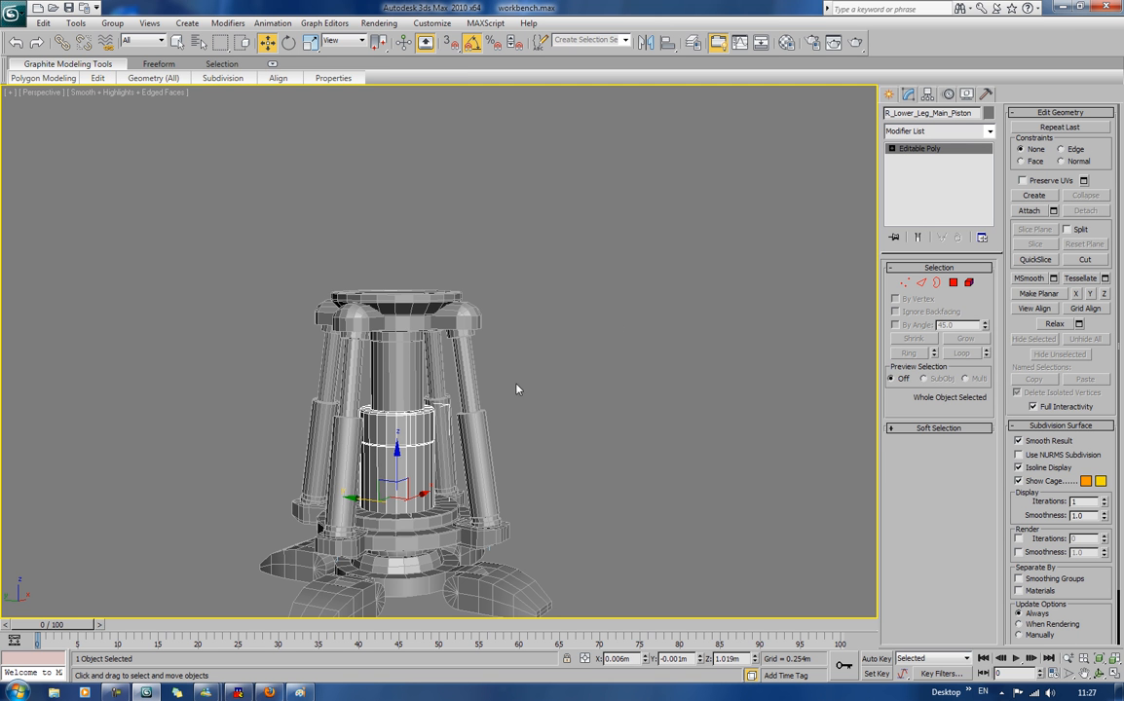
pyautogui.click(948, 95)
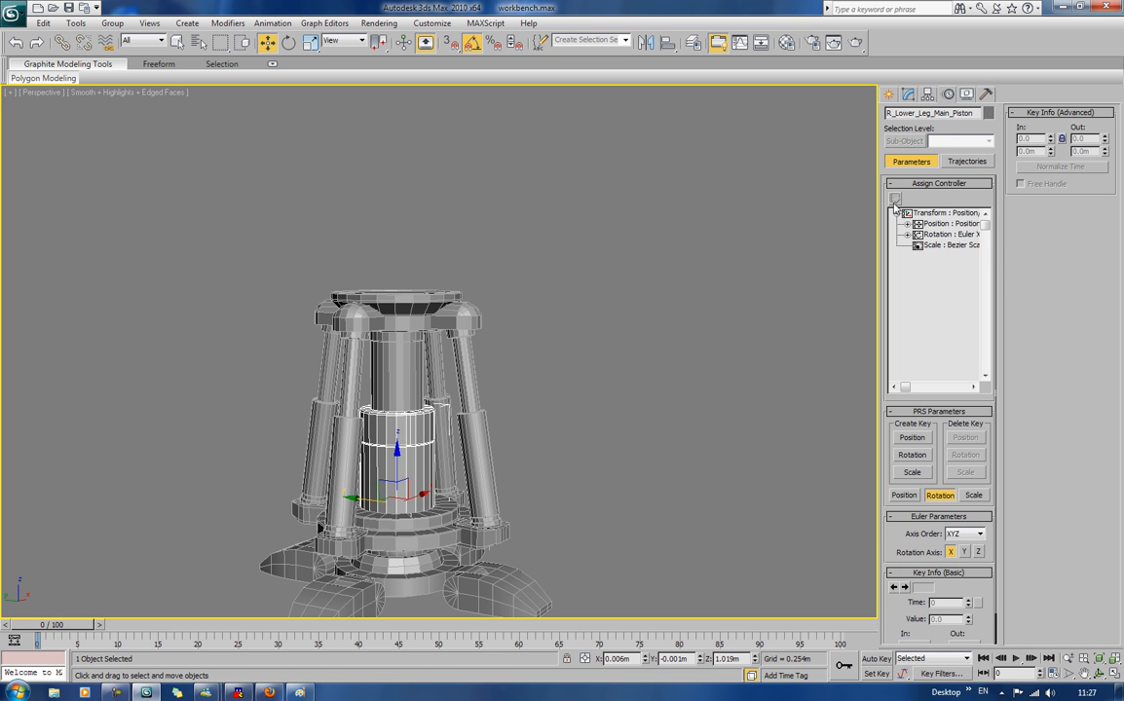
pyautogui.click(940, 235)
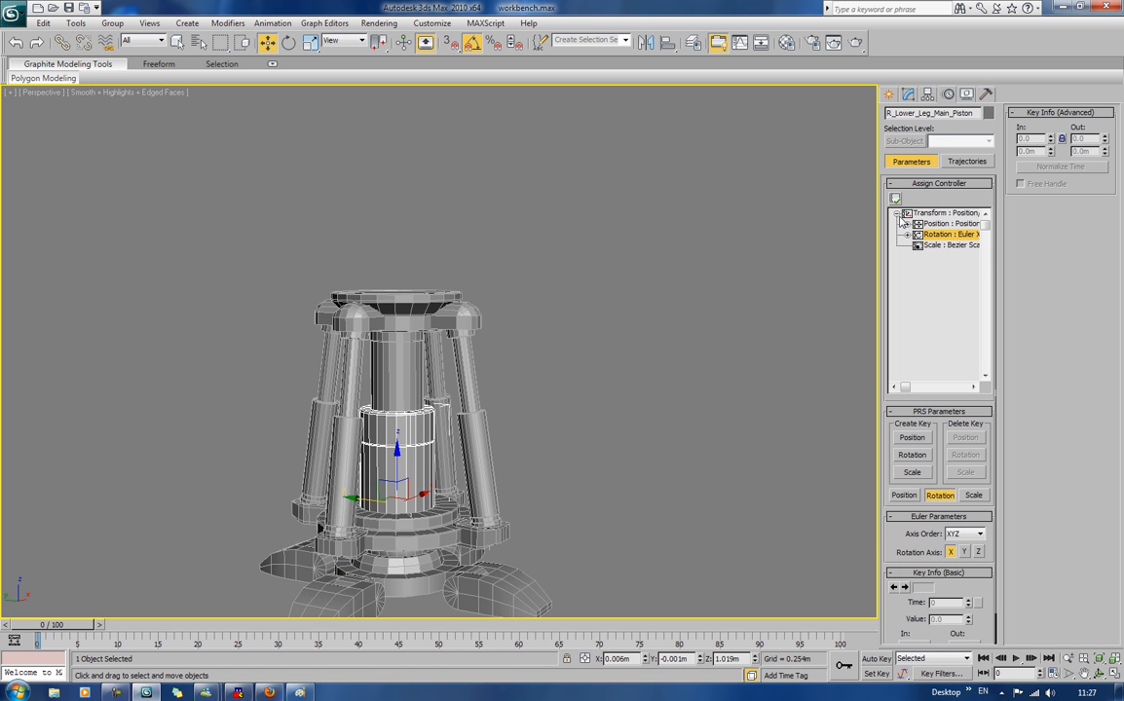
pyautogui.click(895, 198)
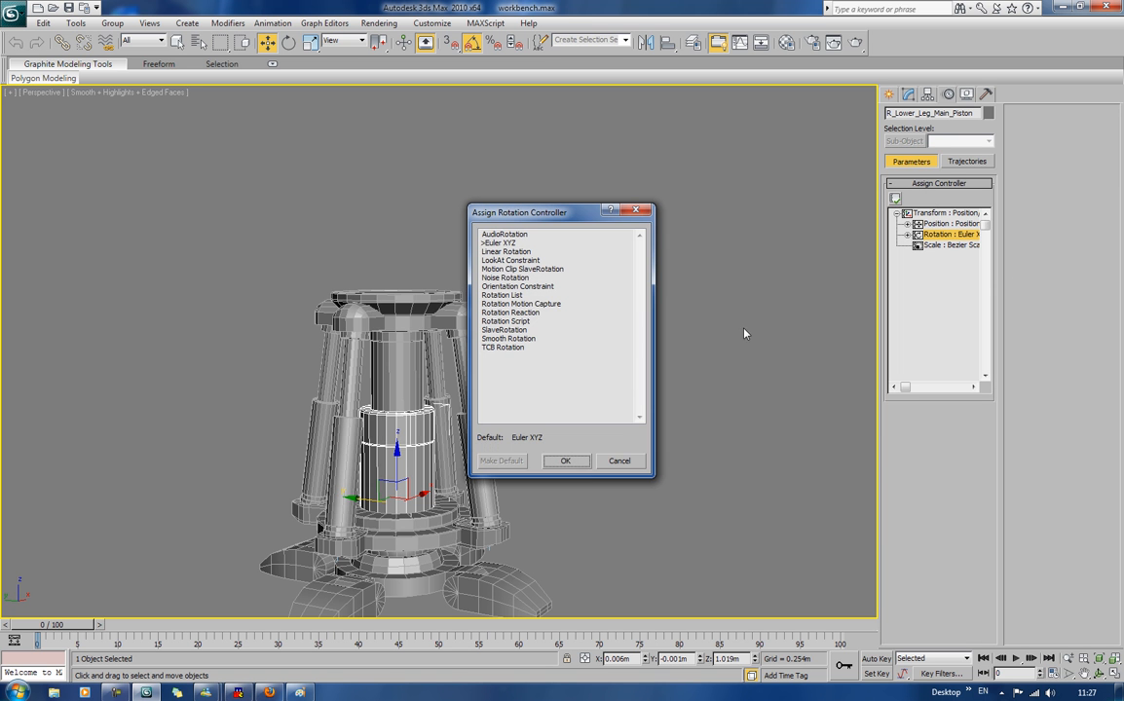
pyautogui.doubleClick(500, 260)
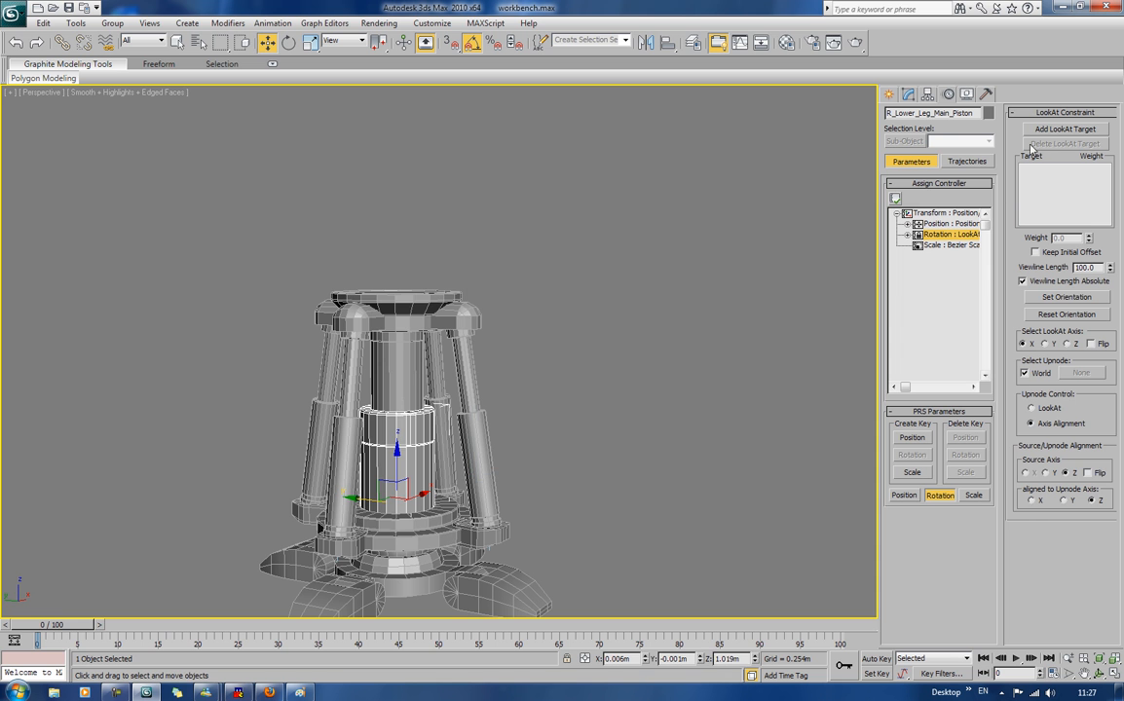
# Step: Add R_Knee as the main piston's look-at target and set the LookAt axis to Z with Flip enabled
pyautogui.click(410, 309)
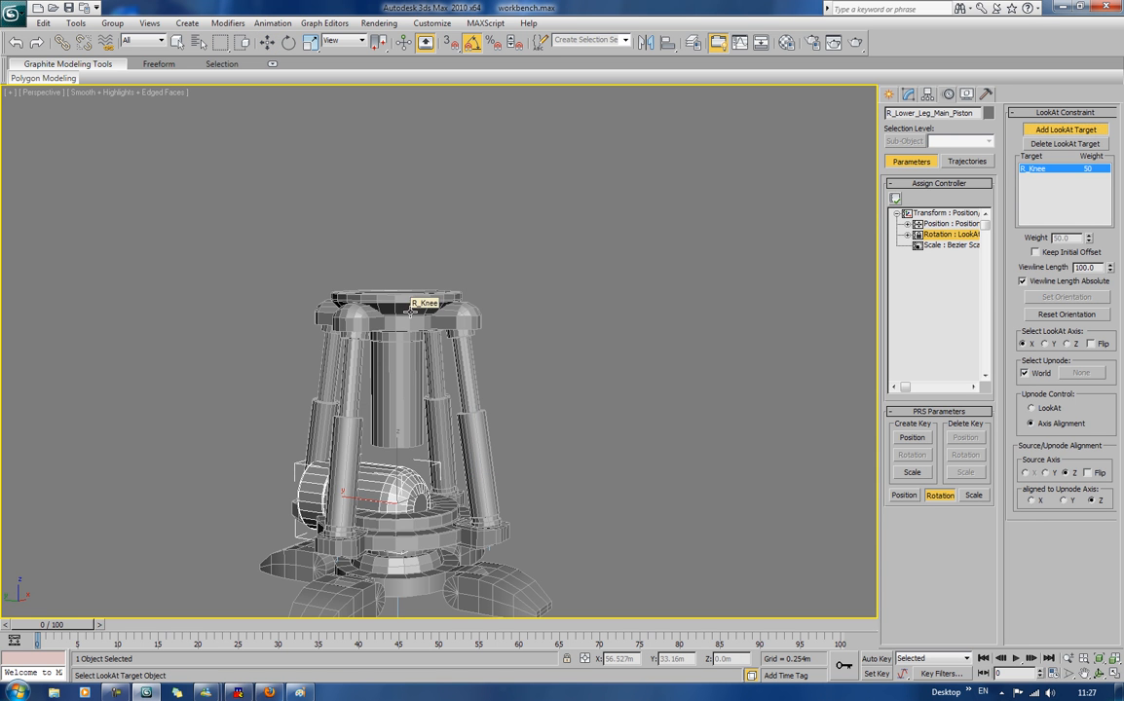
pyautogui.click(1067, 344)
pyautogui.click(1090, 344)
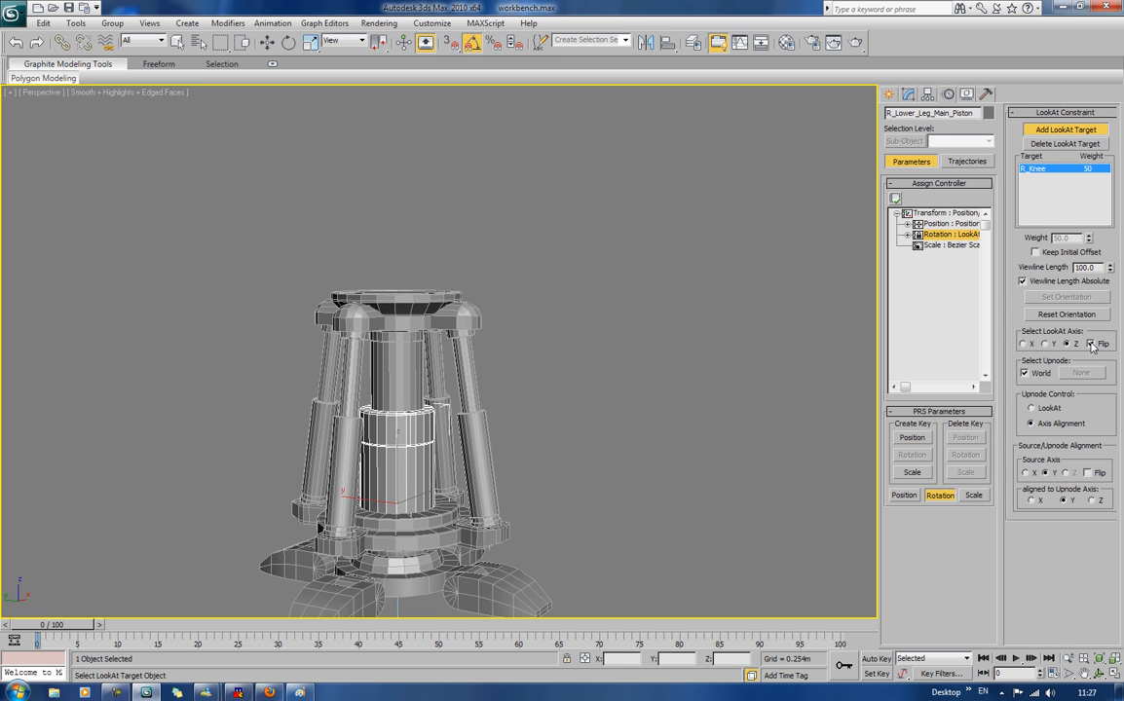
pyautogui.click(1037, 132)
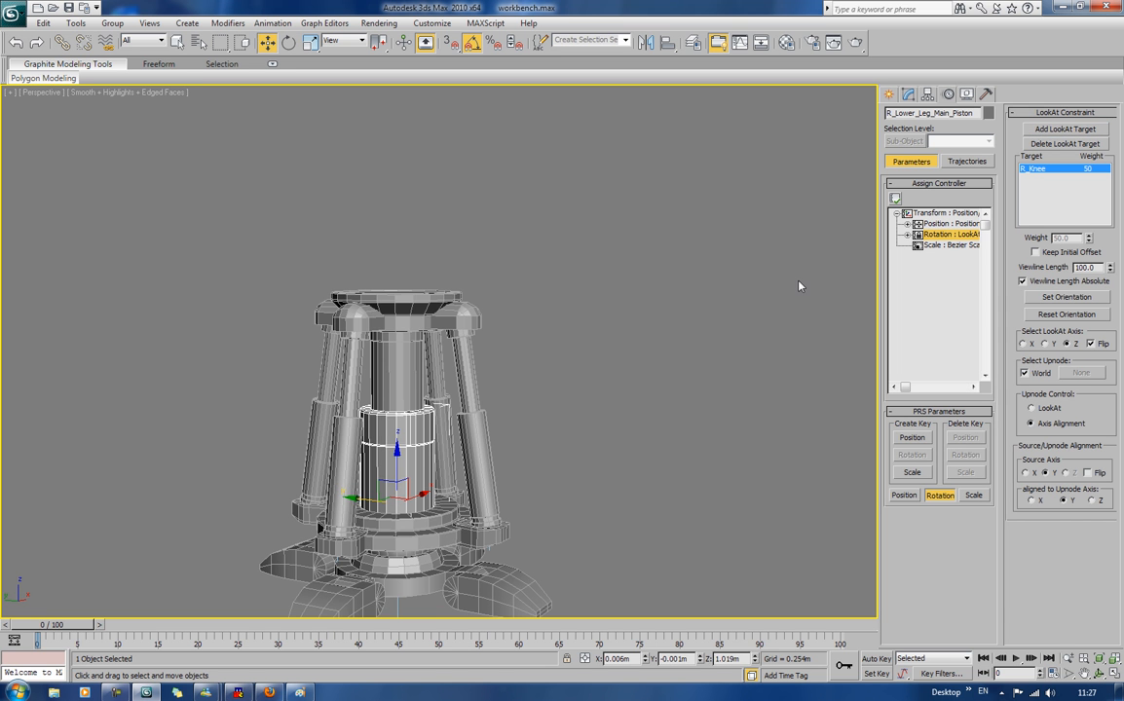
pyautogui.moveTo(758, 309); pyautogui.dragTo(683, 341, button='middle')
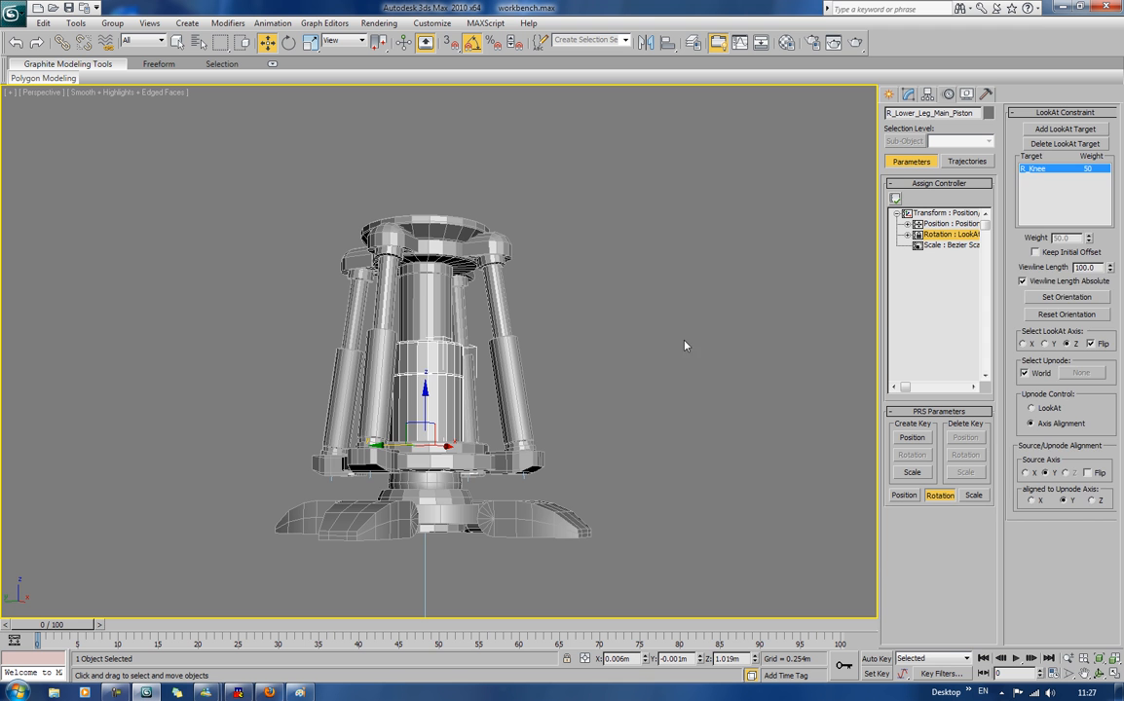
# Step: Try assigning a LookAt Constraint to the rotation of R_Knee
pyautogui.click(414, 282)
pyautogui.keyDown('alt'); pyautogui.moveTo(557, 245); pyautogui.dragTo(562, 265, button='middle'); pyautogui.keyUp('alt')
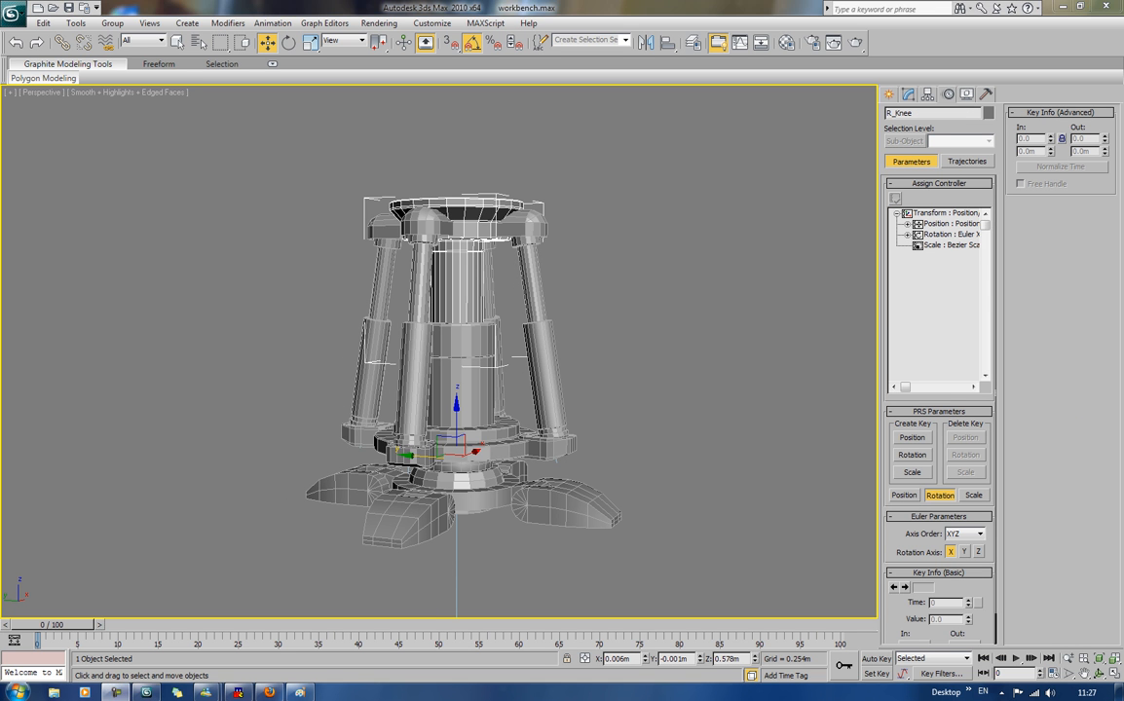
pyautogui.click(954, 234)
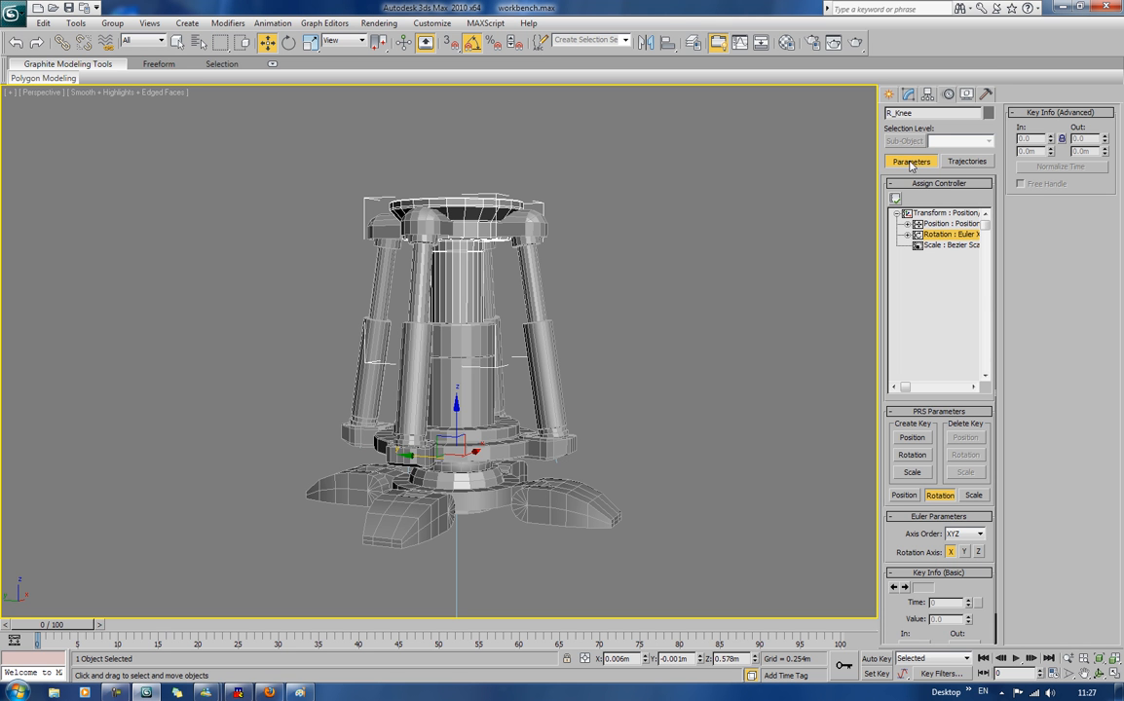
pyautogui.click(895, 199)
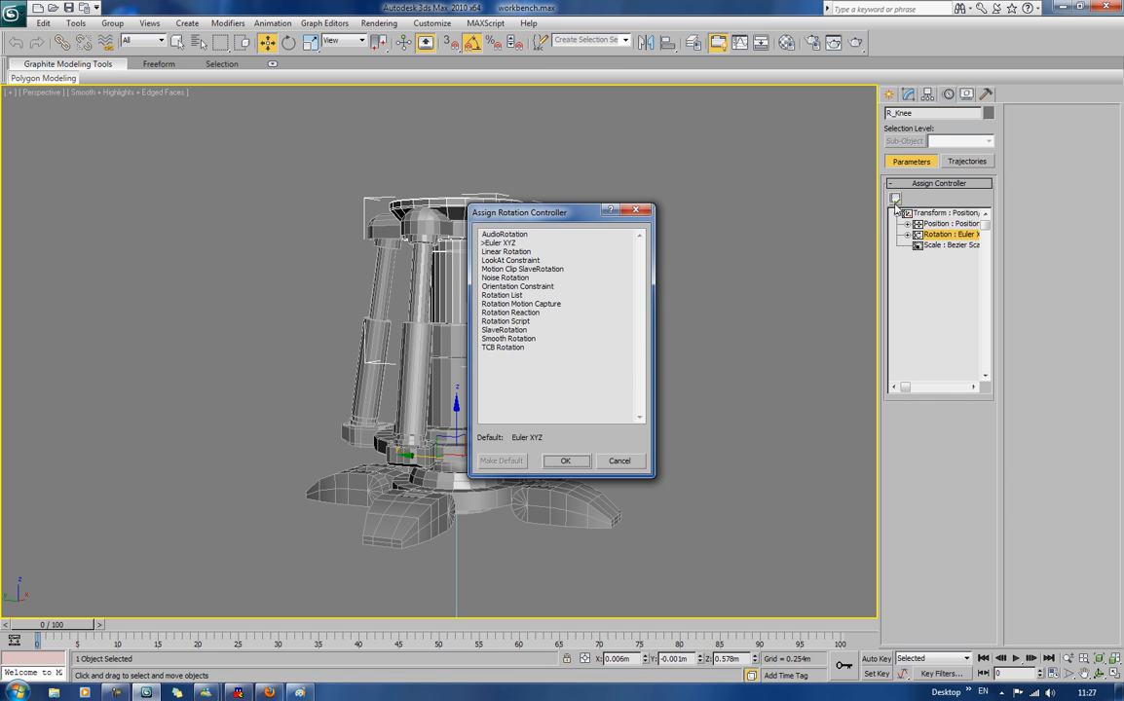
pyautogui.doubleClick(507, 261)
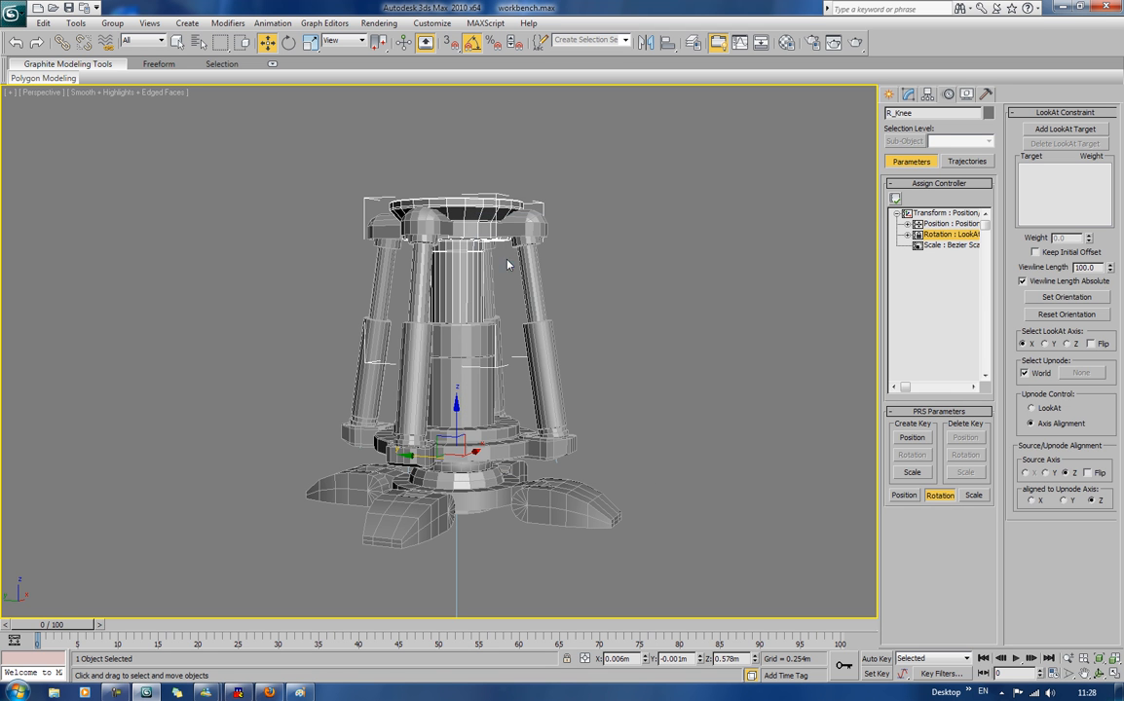
# Step: Add R_Lower__Leg as the look-at target of R_Knee and set its LookAt axis to Z
pyautogui.click(508, 451)
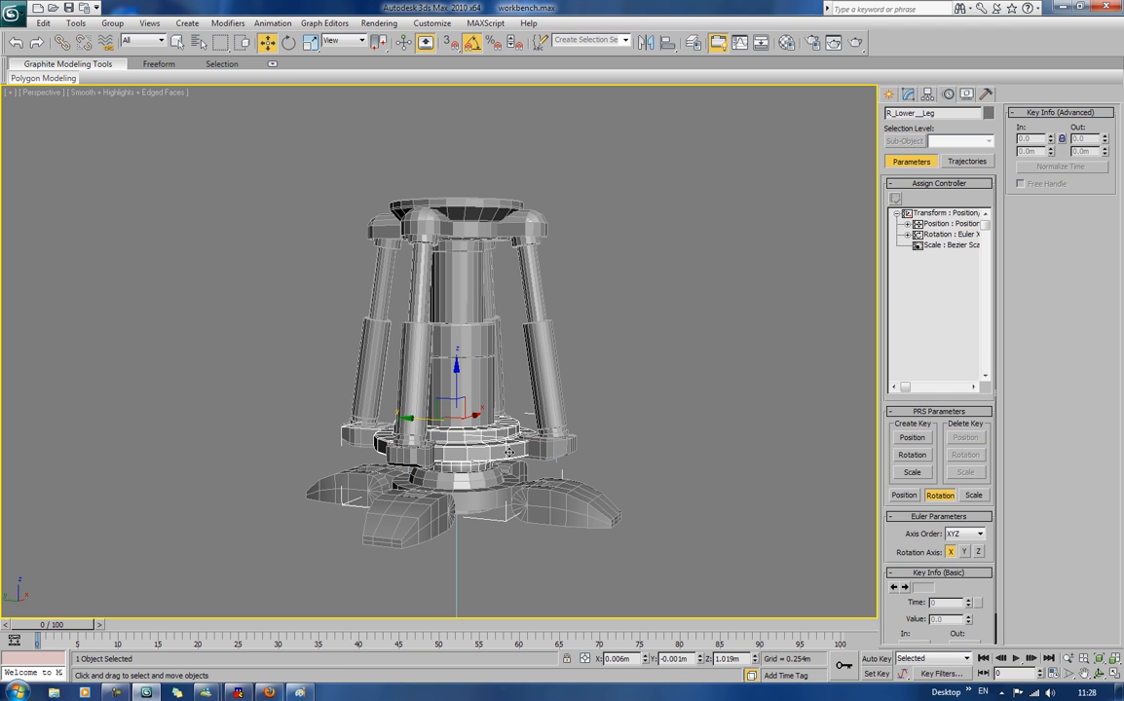
pyautogui.click(457, 274)
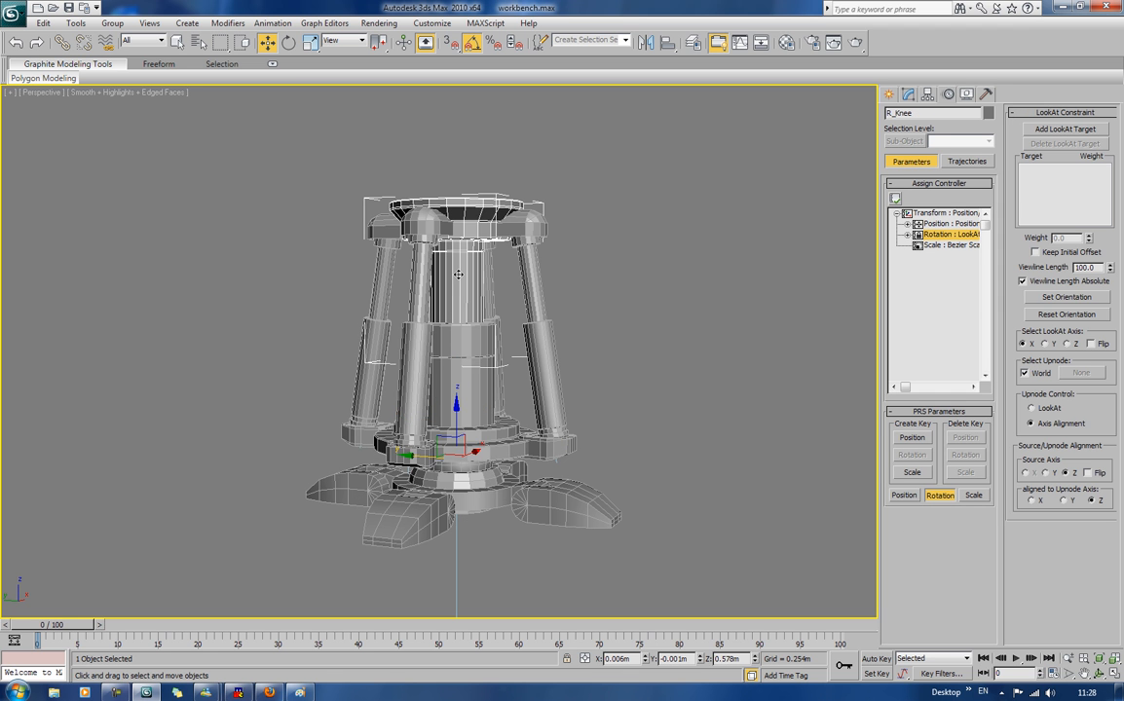
pyautogui.click(1083, 126)
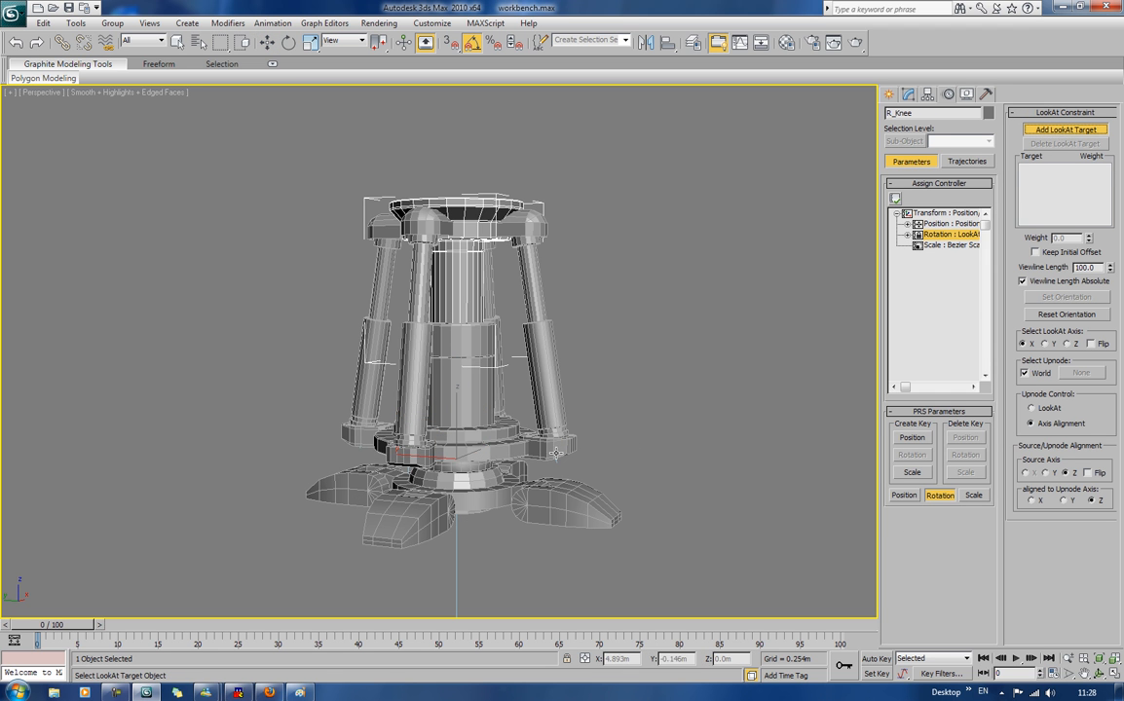
pyautogui.click(455, 409)
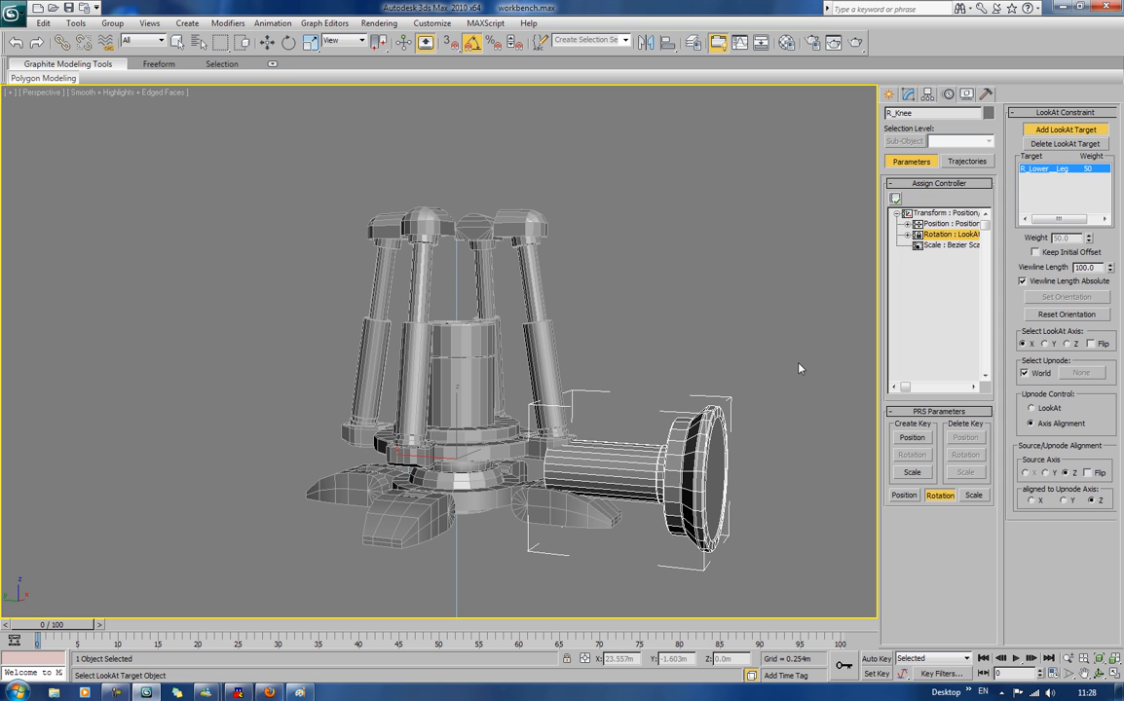
pyautogui.click(1066, 344)
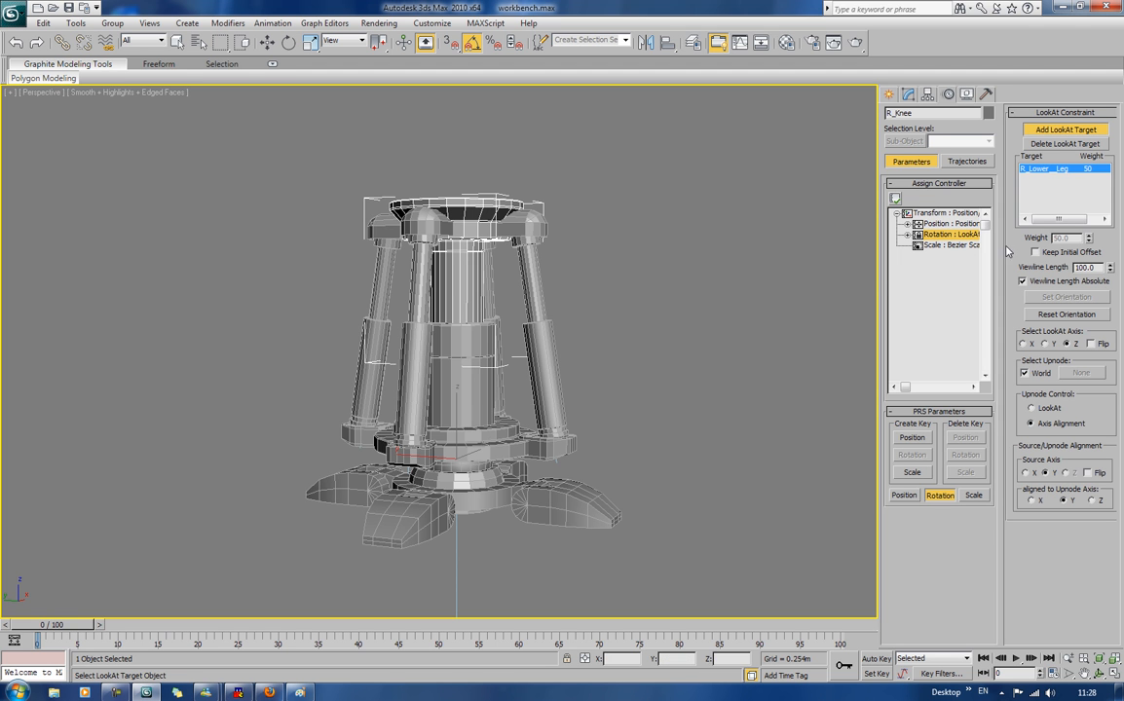
# Step: Delete R_Knee's look-at target and restore its rotation controller to Euler XYZ
pyautogui.click(1058, 144)
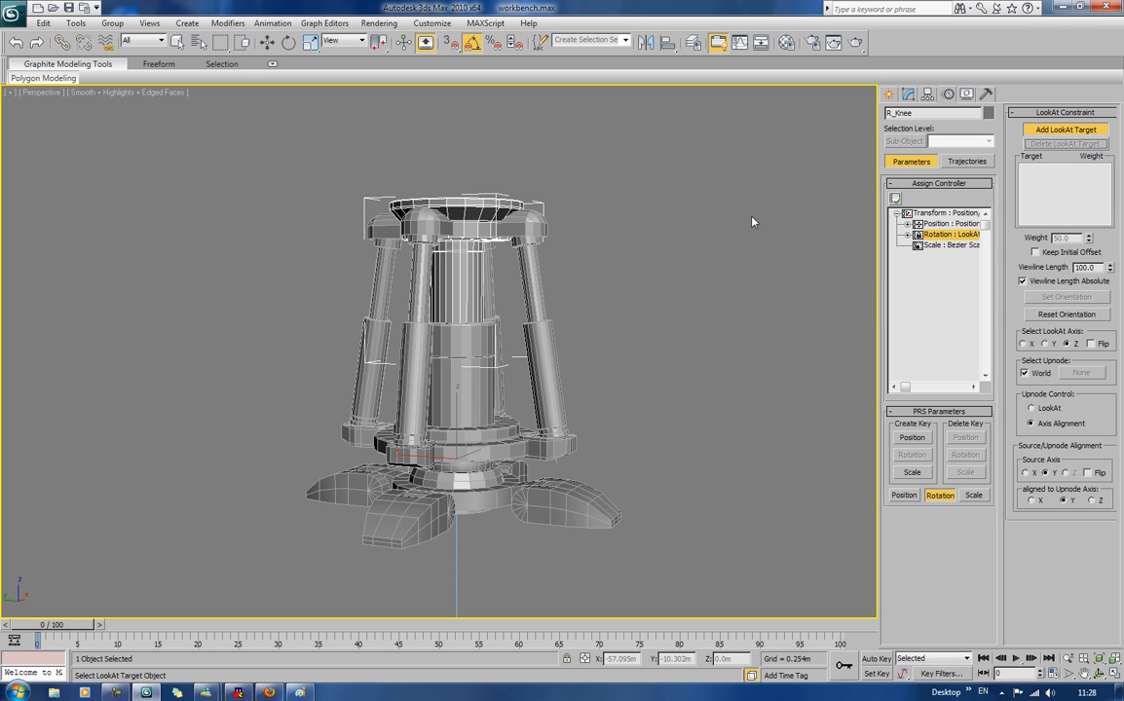
pyautogui.click(1097, 133)
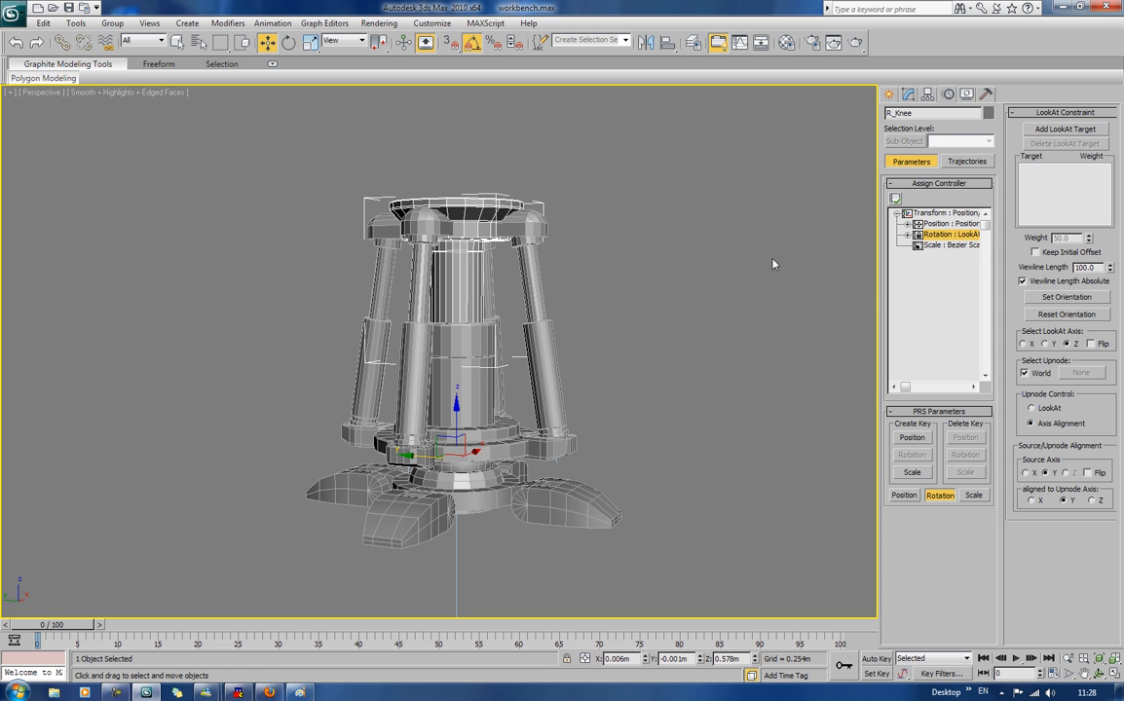
pyautogui.click(772, 262)
pyautogui.click(457, 209)
pyautogui.click(591, 503)
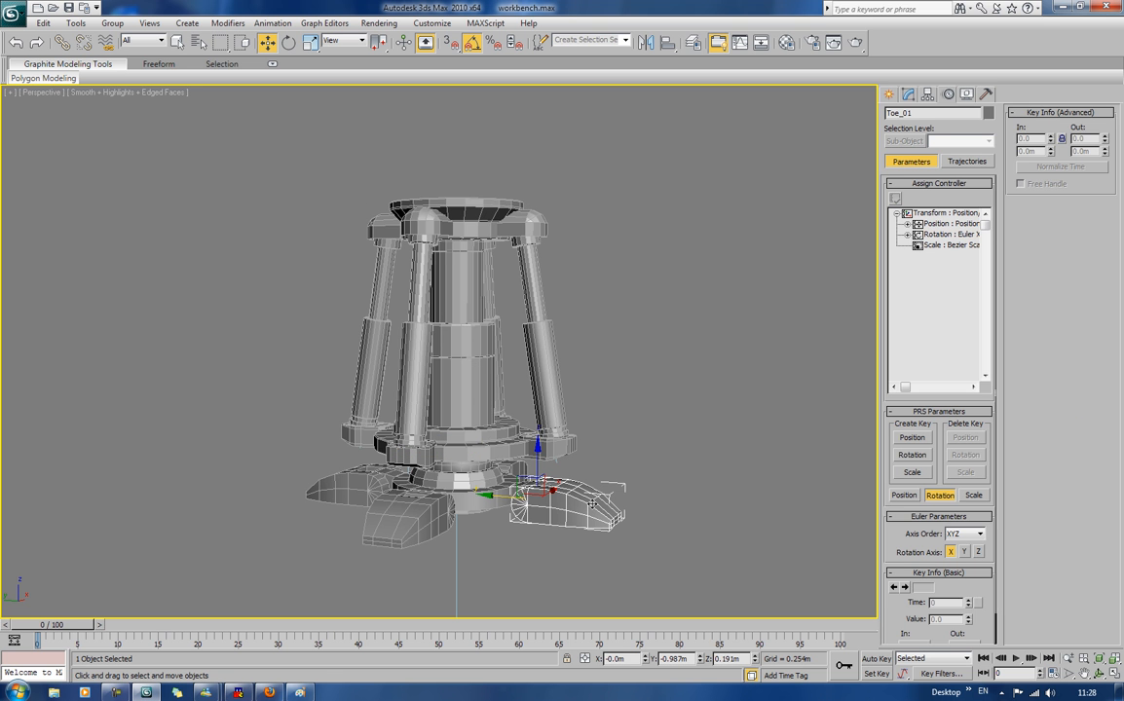
pyautogui.click(471, 203)
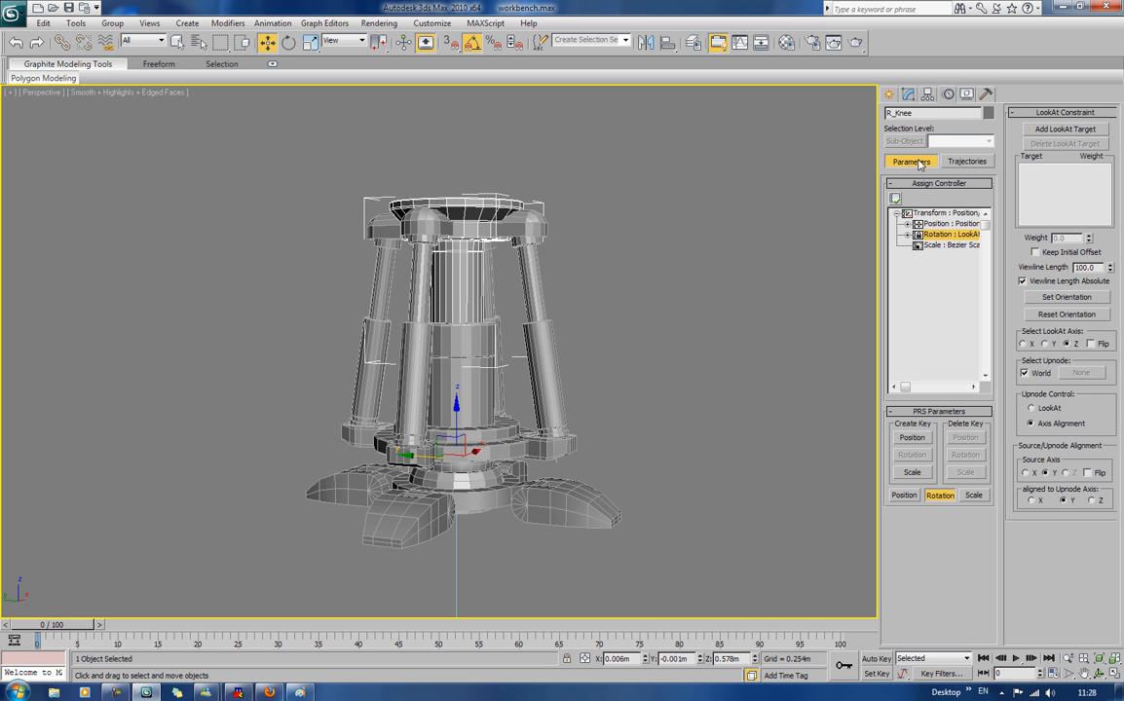
pyautogui.click(895, 199)
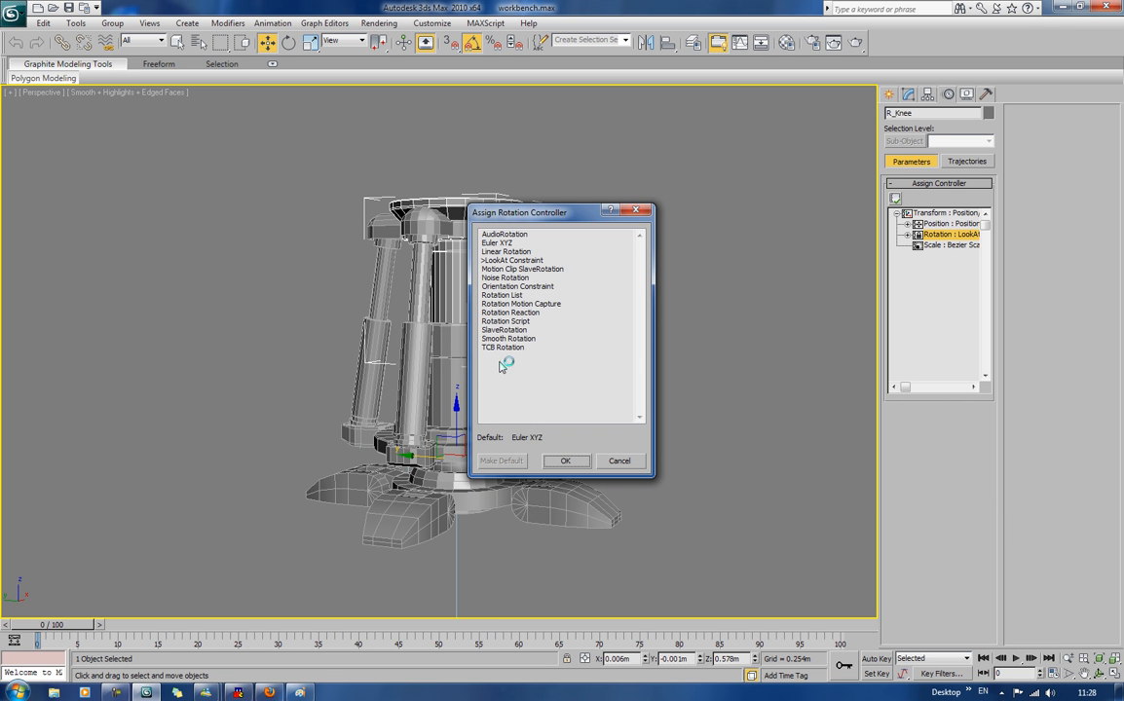
pyautogui.doubleClick(496, 242)
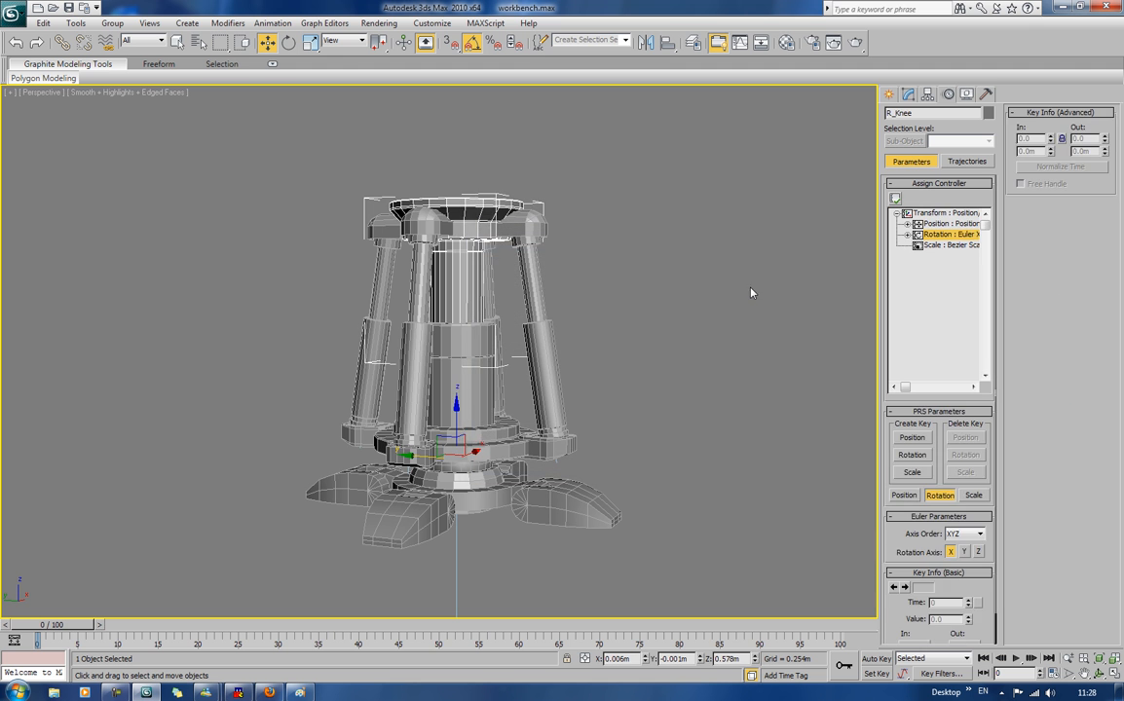
# Step: In the Left view, move only R_Knee's pivot vertically up to the knee's top disc, at about Z 3.4 m
pyautogui.click(751, 292)
pyautogui.click(457, 222)
pyautogui.press('l')
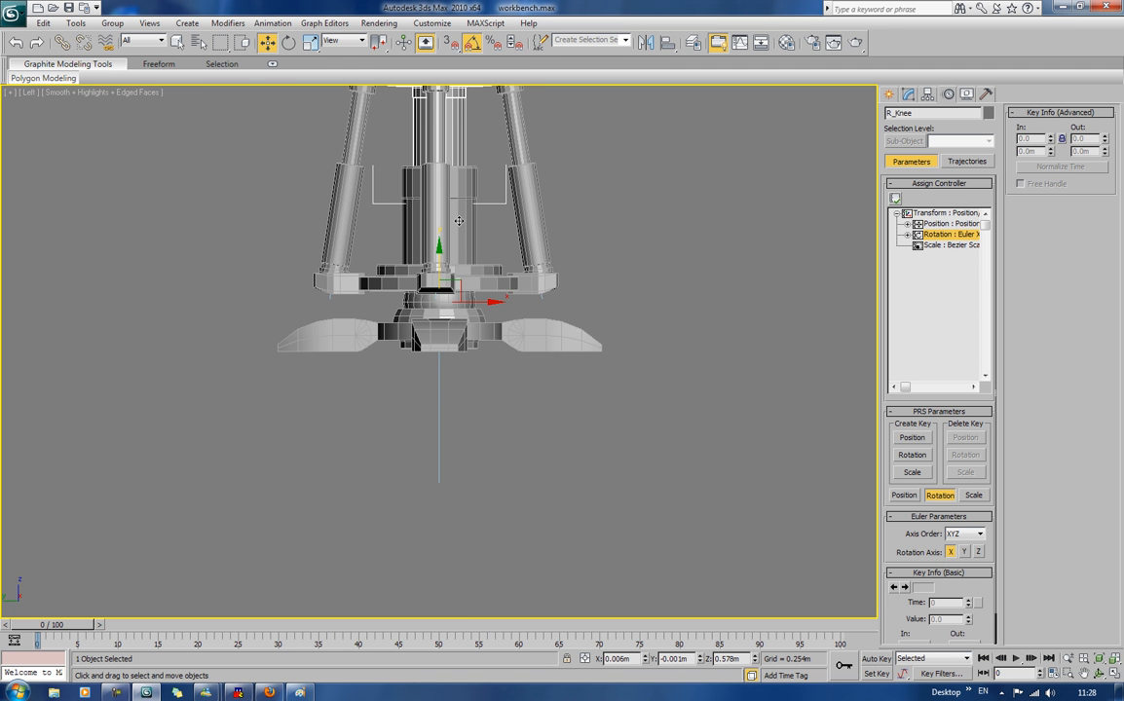
pyautogui.moveTo(501, 193); pyautogui.dragTo(509, 409, button='middle')
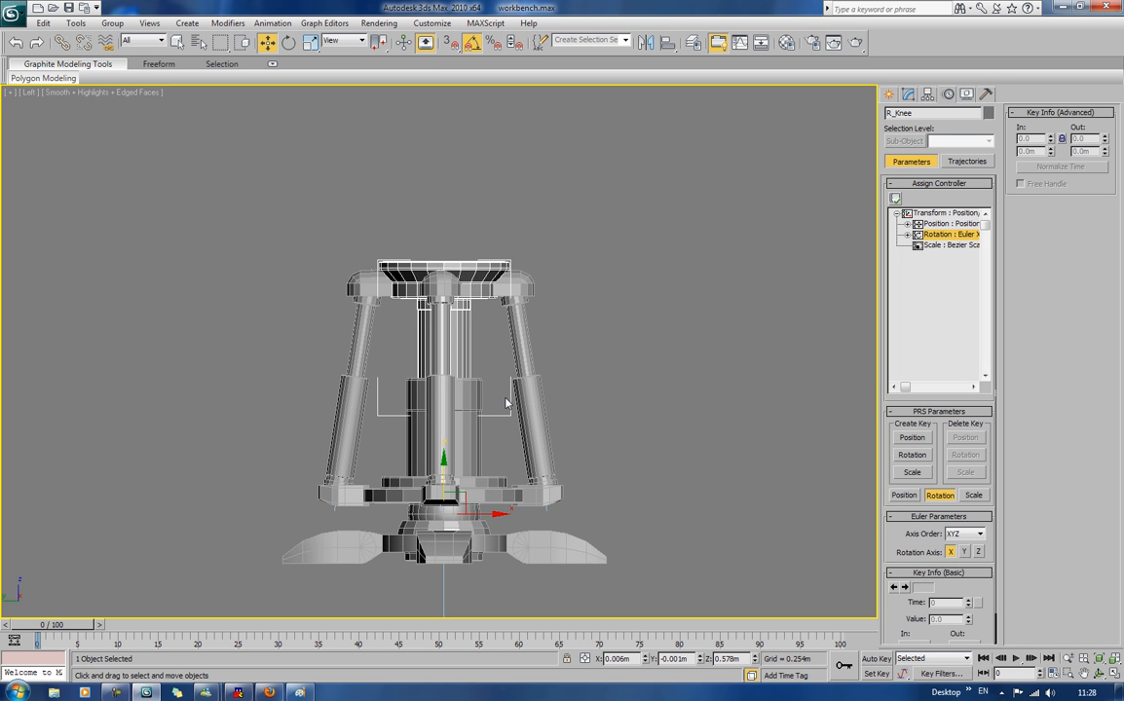
pyautogui.click(925, 94)
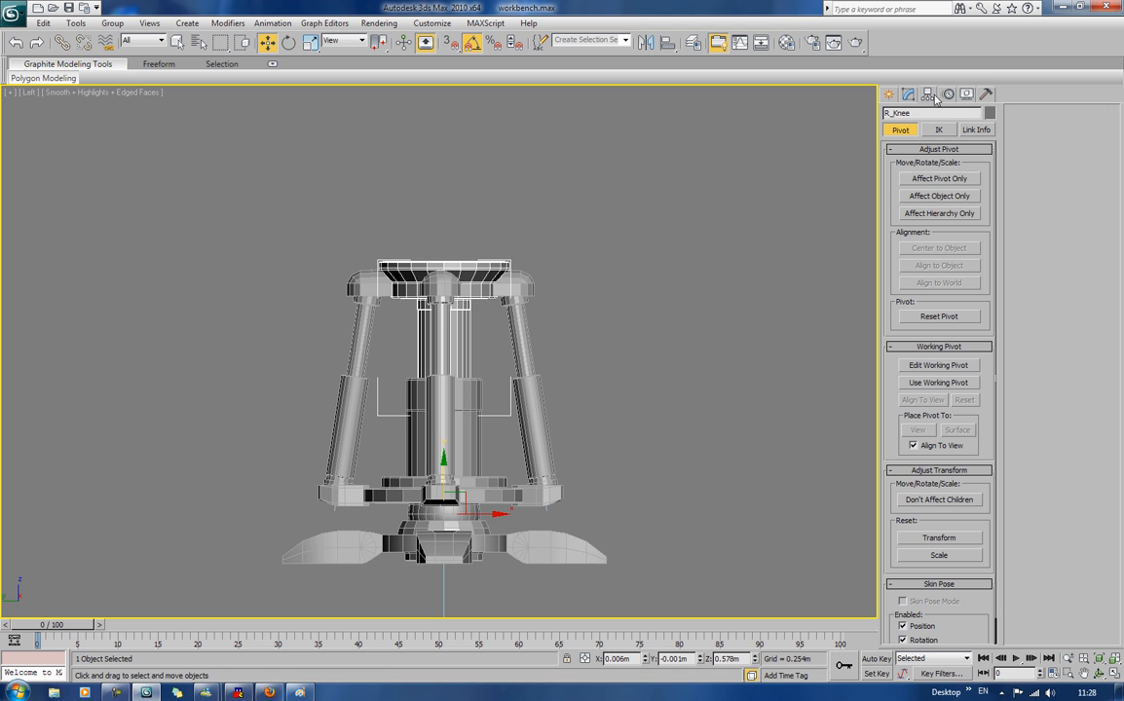
pyautogui.click(950, 179)
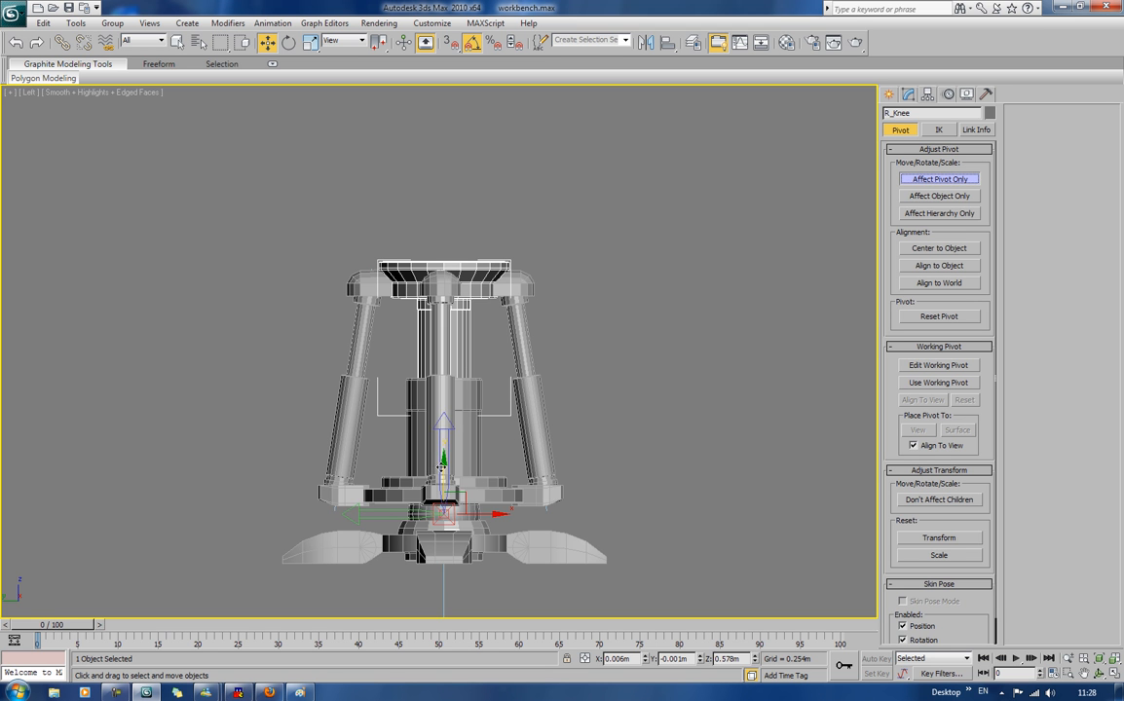
pyautogui.moveTo(441, 469); pyautogui.dragTo(471, 224)
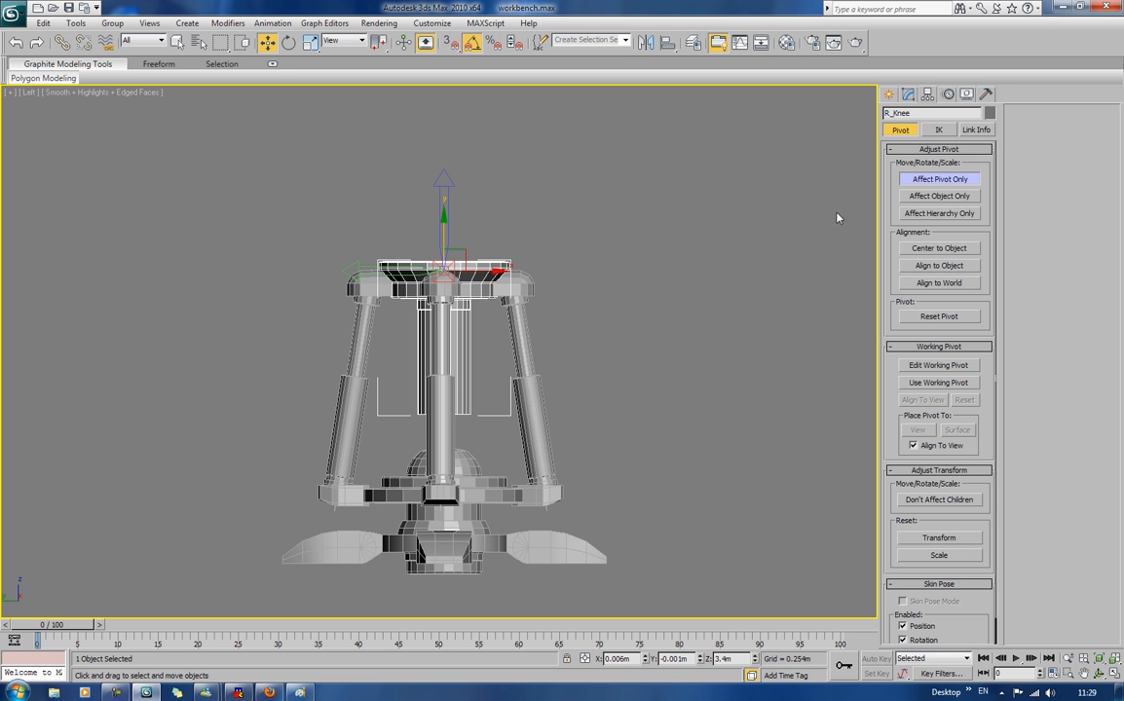
# Step: Finish editing R_Knee's pivot and turn off the LookAt axis flip in R_Lower_Leg_Main_Piston's LookAt Constraint
pyautogui.click(922, 181)
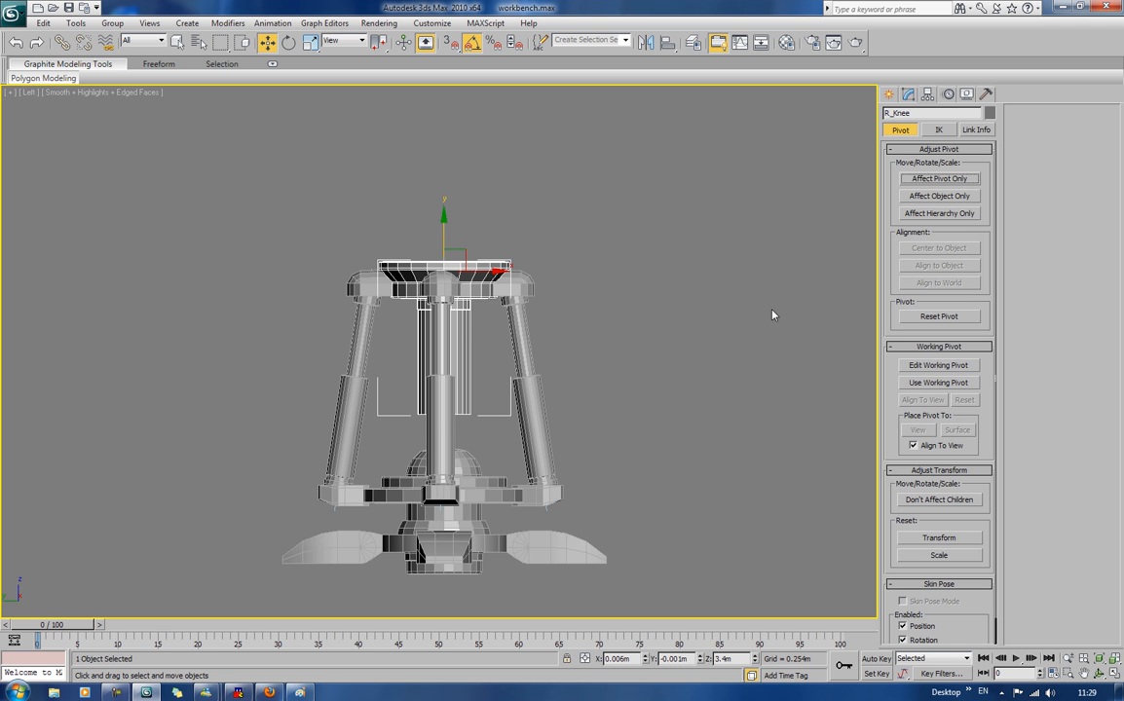
pyautogui.click(466, 505)
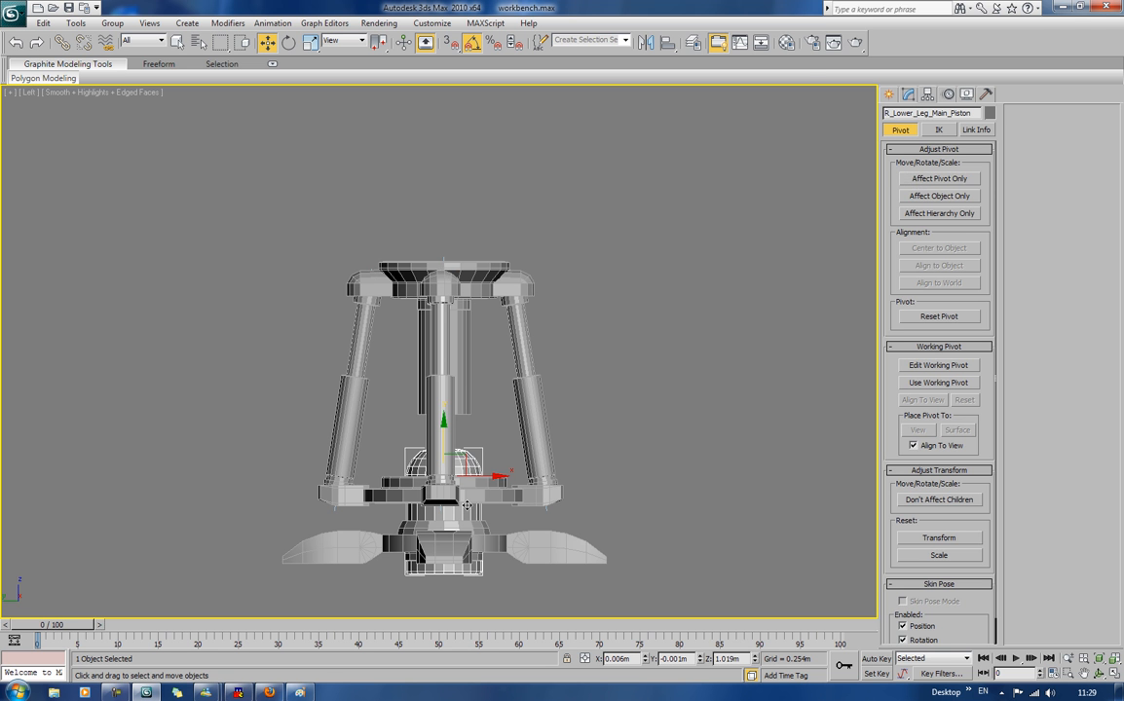
pyautogui.click(907, 94)
pyautogui.click(963, 96)
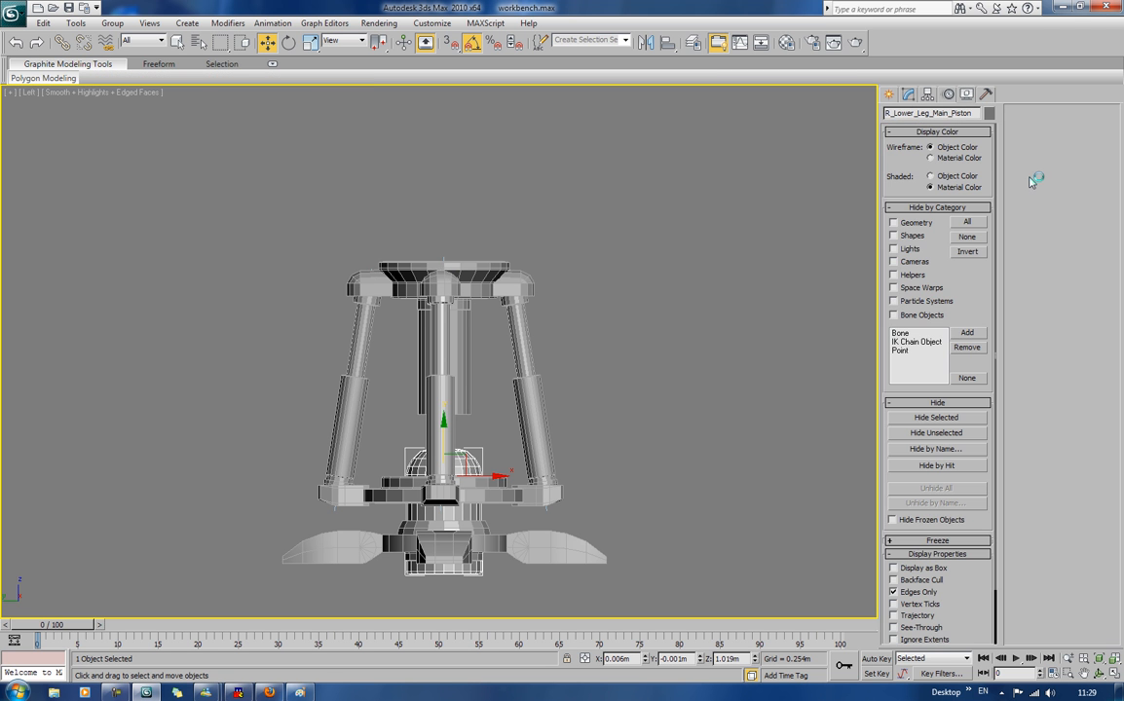
pyautogui.click(950, 94)
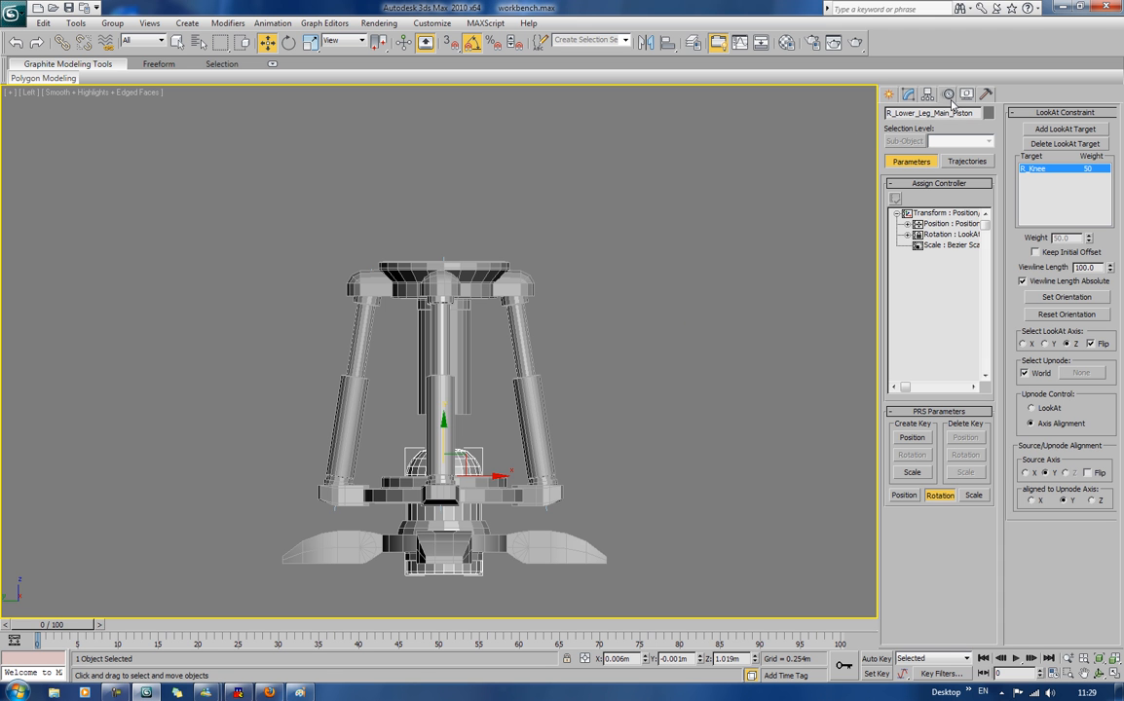
pyautogui.click(1092, 346)
# Step: Assign a LookAt Constraint to R_Knee's rotation, targeting R_Lower__Leg, with the LookAt axis set to Z and flipped
pyautogui.click(471, 266)
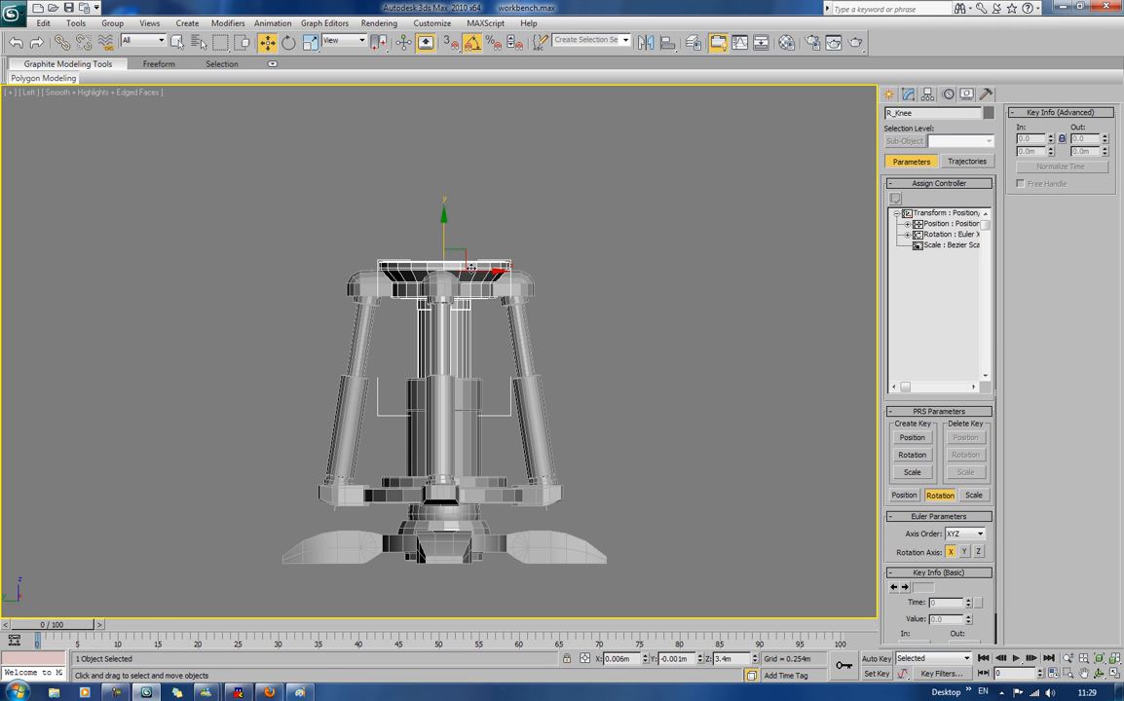
pyautogui.click(940, 235)
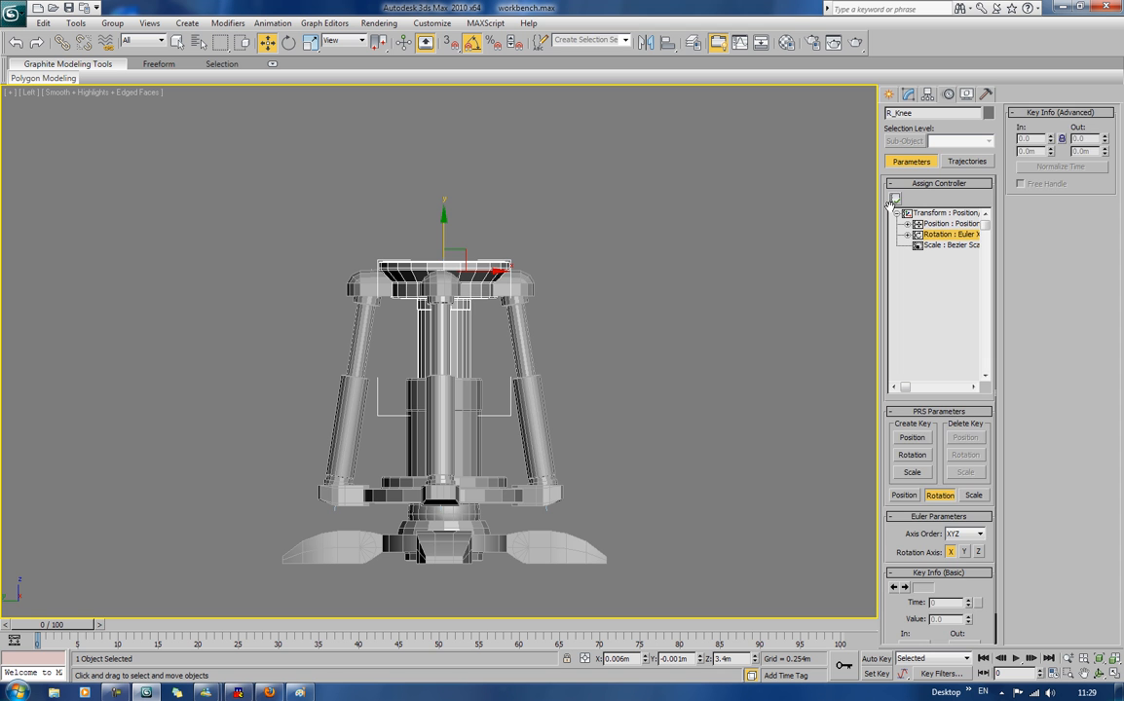
pyautogui.click(895, 198)
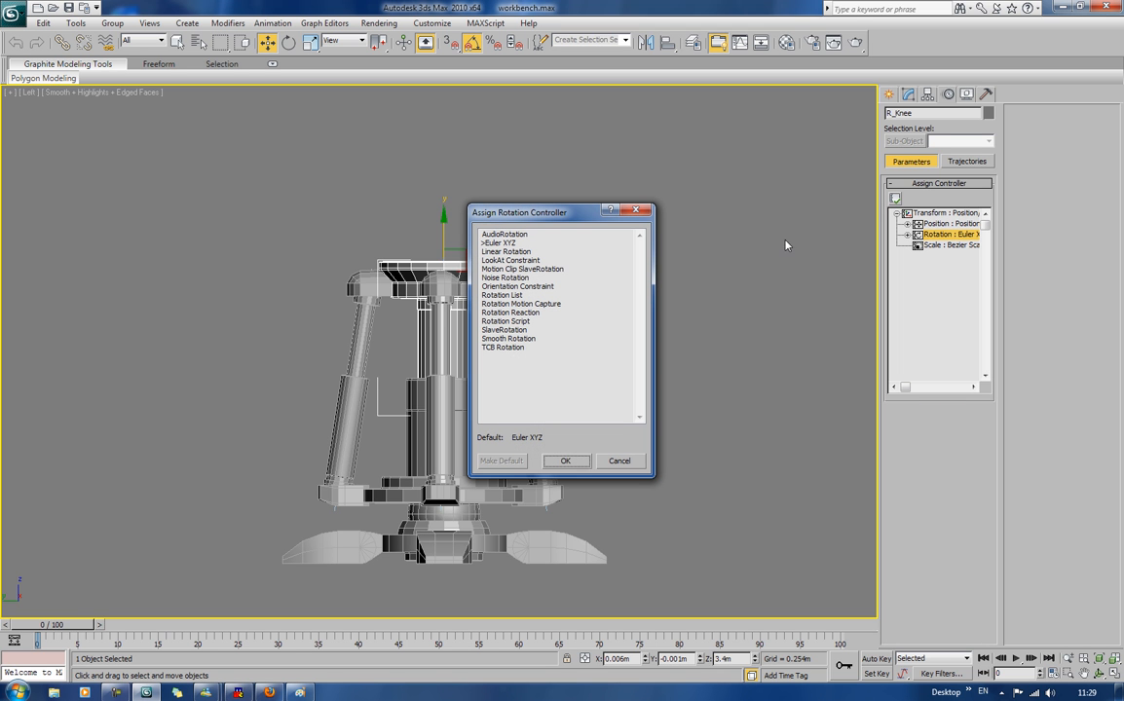
pyautogui.doubleClick(514, 261)
pyautogui.click(1051, 130)
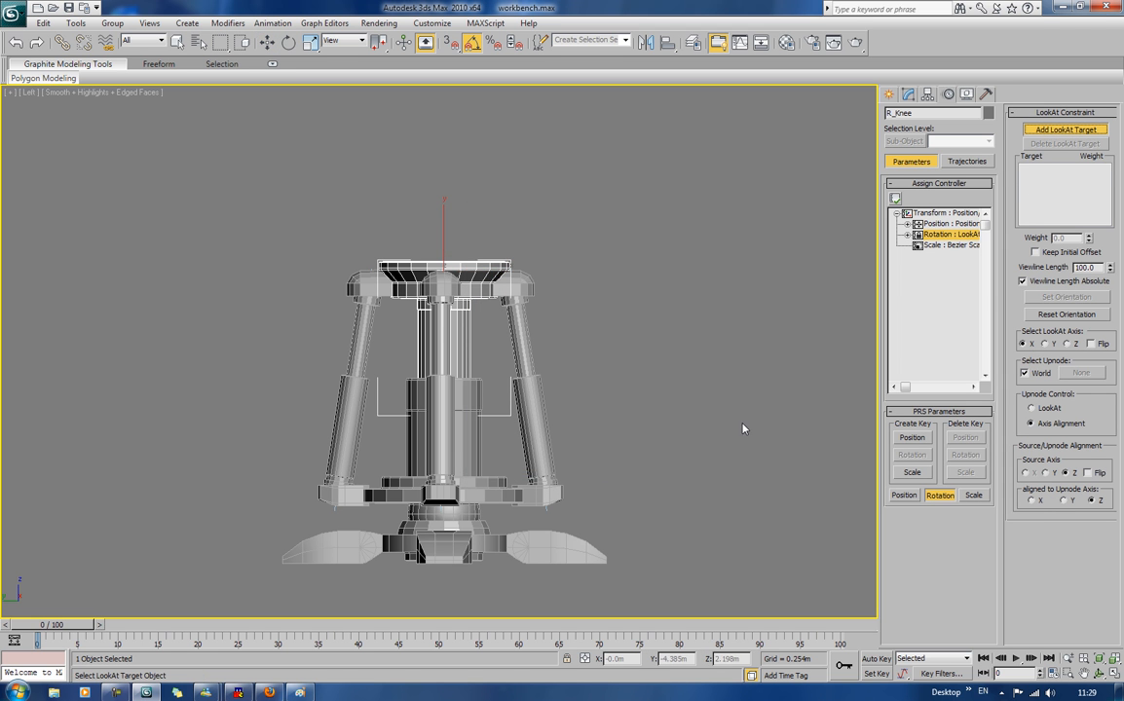
pyautogui.click(438, 435)
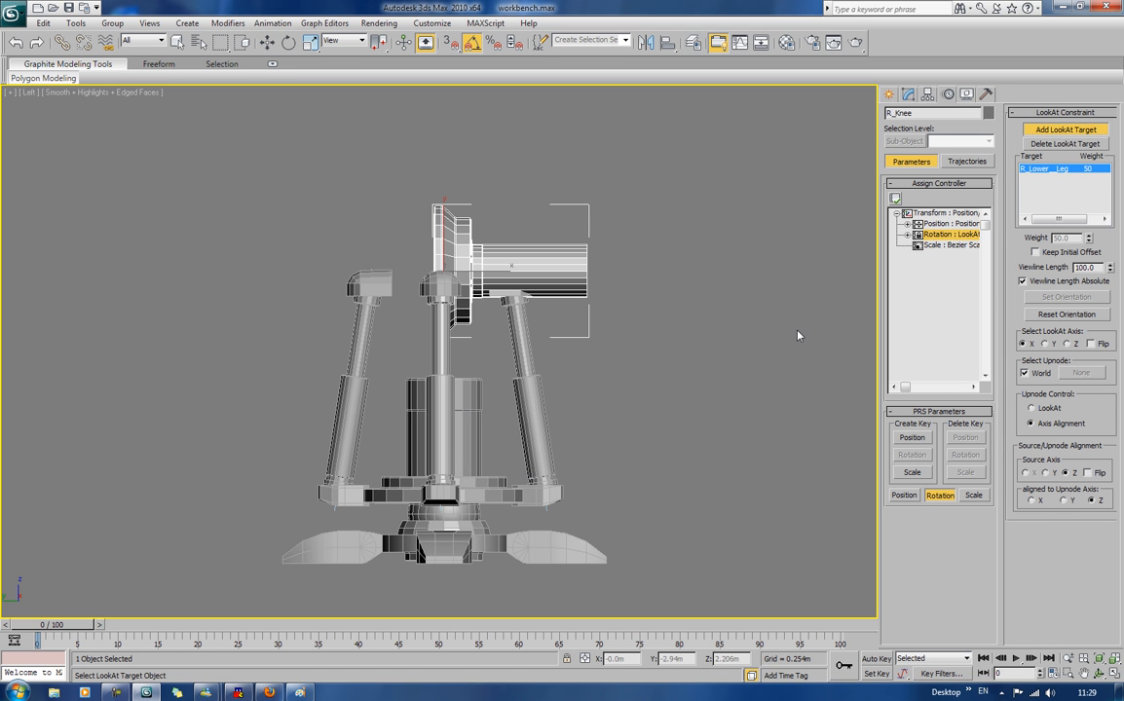
pyautogui.click(1066, 344)
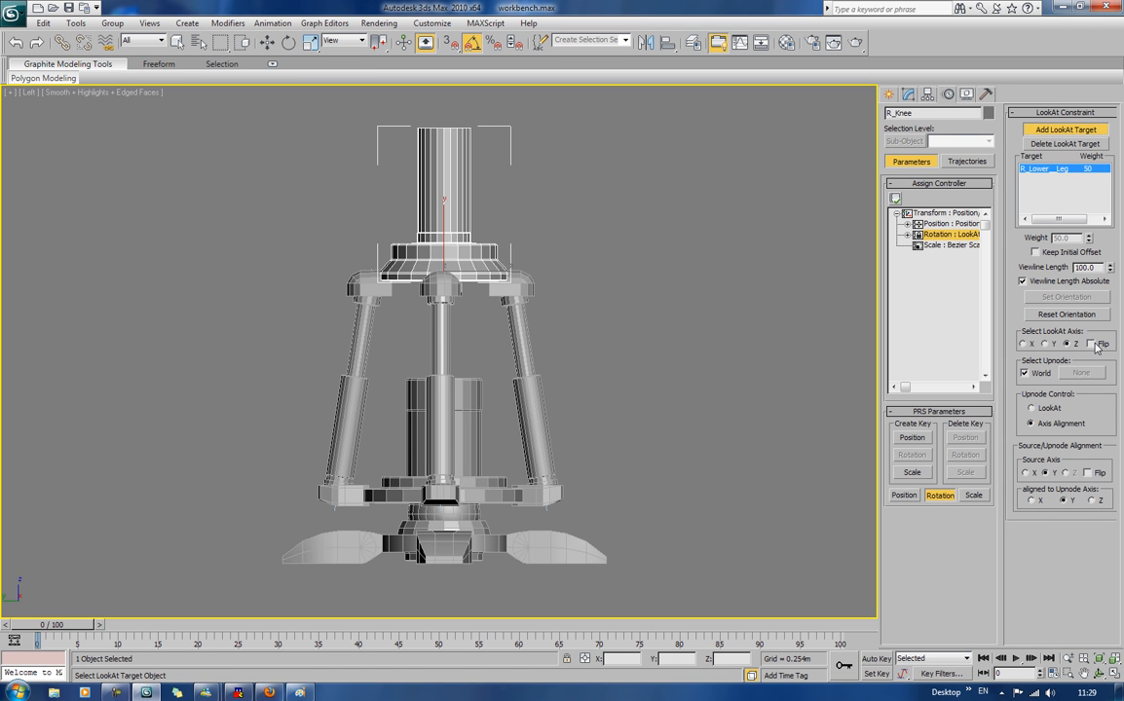
pyautogui.click(1092, 344)
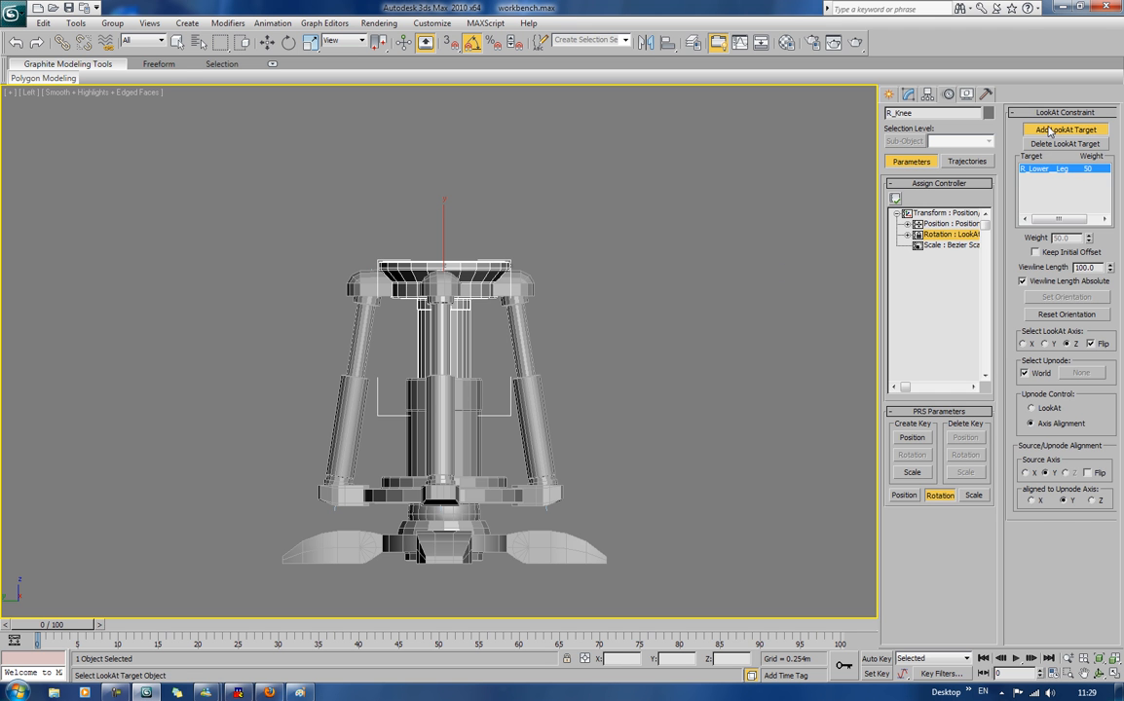
# Step: In the Perspective view, link the four rounded upper piston mounts to the R_Knee disc as their parent
pyautogui.click(761, 292)
pyautogui.keyDown('alt'); pyautogui.moveTo(761, 292); pyautogui.dragTo(528, 264, button='middle'); pyautogui.keyUp('alt')
pyautogui.press('p')
pyautogui.scroll(-3, 725, 291)
pyautogui.click(509, 191)
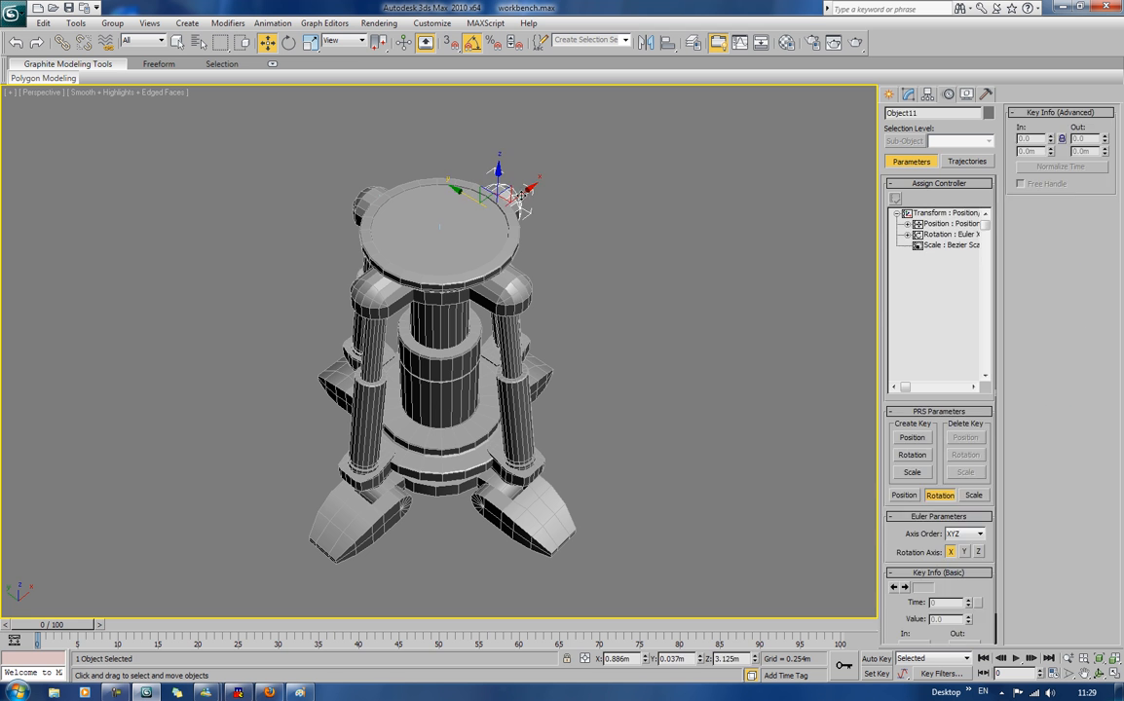
pyautogui.keyDown('ctrl'); pyautogui.click(512, 289); pyautogui.keyUp('ctrl')
pyautogui.keyDown('ctrl'); pyautogui.click(388, 292); pyautogui.keyUp('ctrl')
pyautogui.keyDown('ctrl'); pyautogui.click(343, 195); pyautogui.keyUp('ctrl')
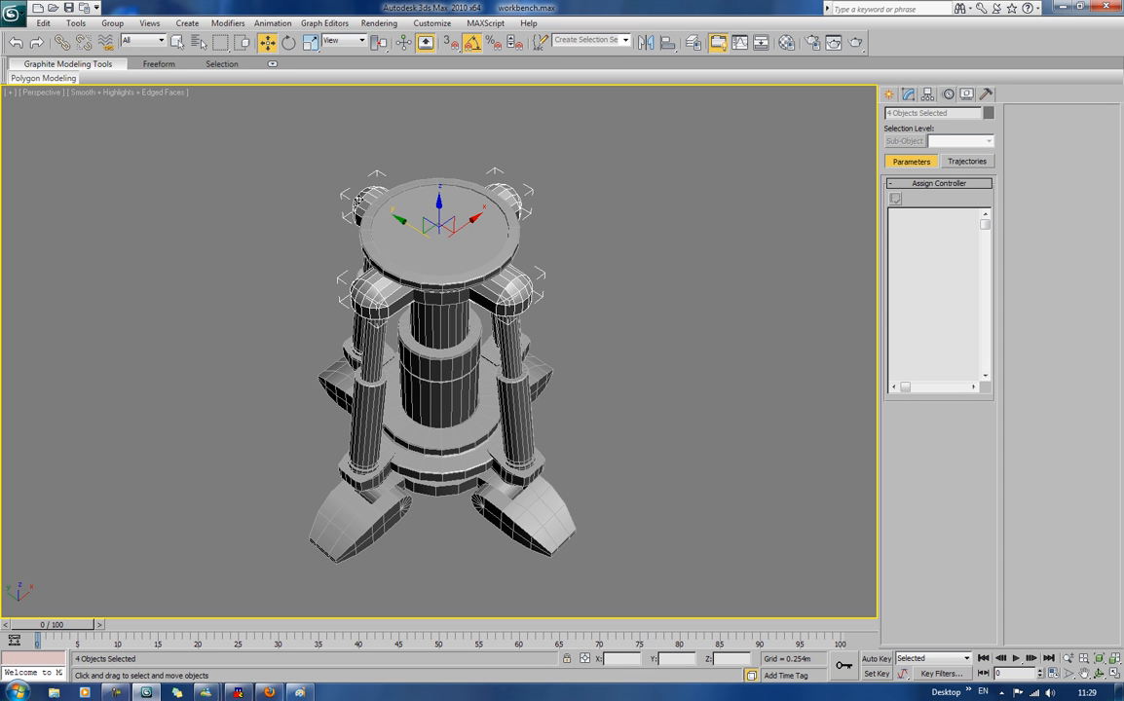
pyautogui.click(61, 42)
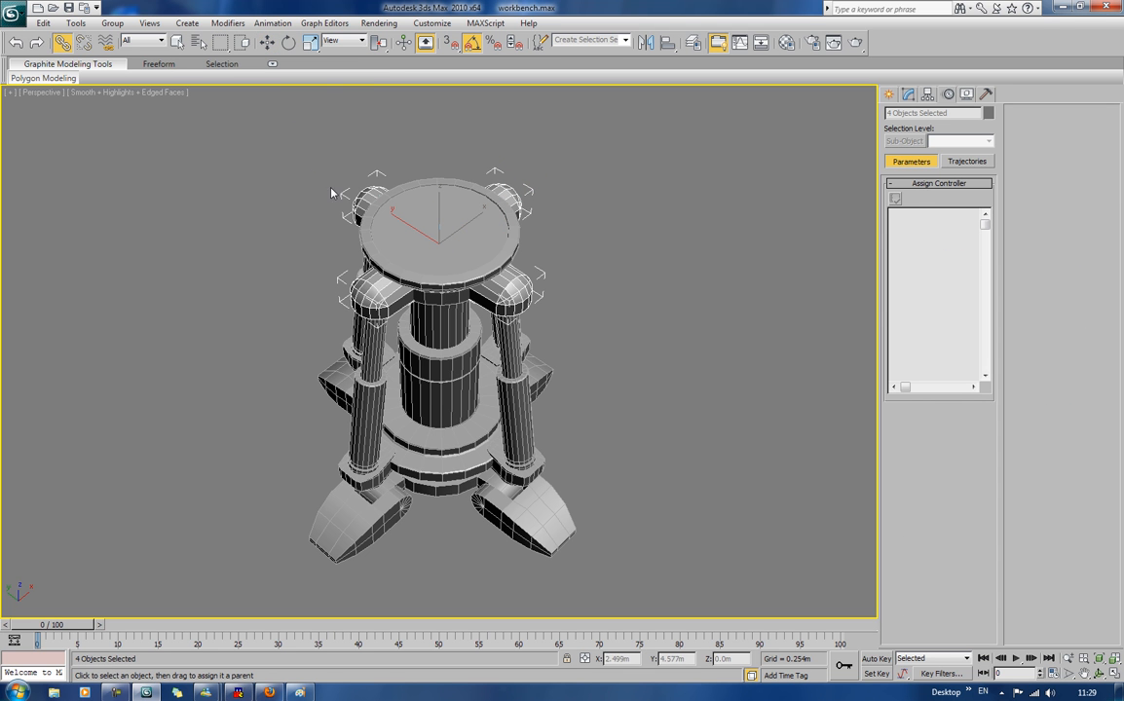
pyautogui.moveTo(355, 194); pyautogui.dragTo(450, 179)
# Step: Link the four lower piston mounts to the round base of the lower leg as their parent
pyautogui.click(513, 478)
pyautogui.keyDown('ctrl'); pyautogui.click(377, 482); pyautogui.keyUp('ctrl')
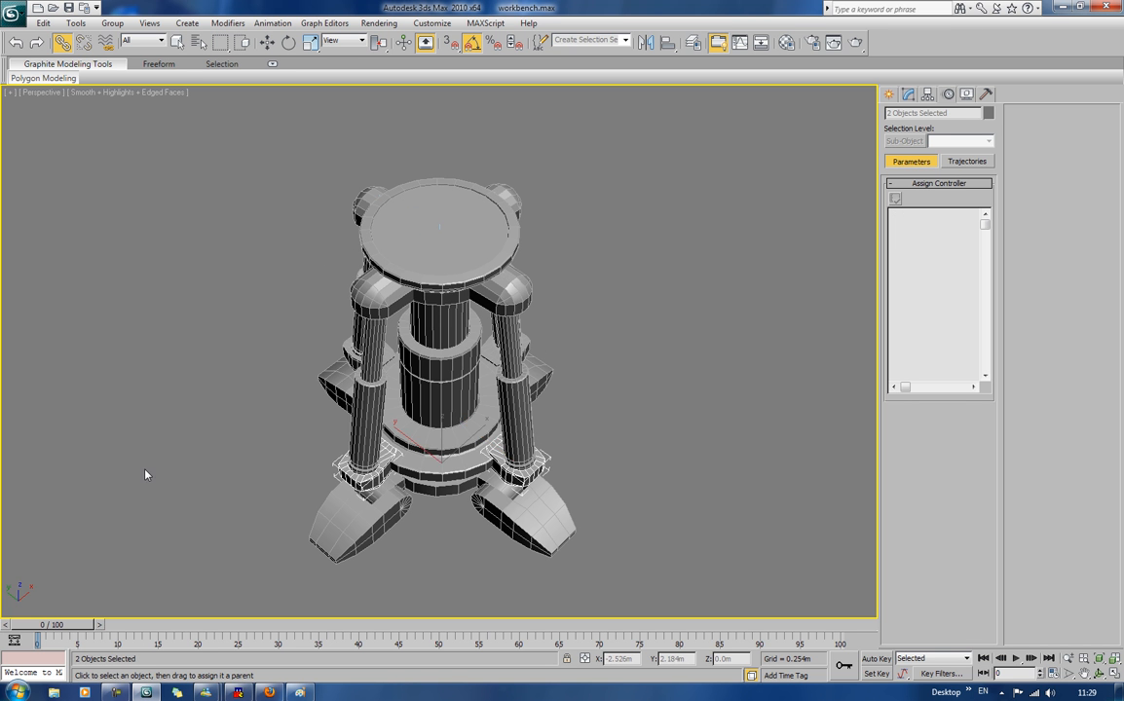
pyautogui.keyDown('alt'); pyautogui.moveTo(145, 474); pyautogui.dragTo(312, 477, button='middle'); pyautogui.keyUp('alt')
pyautogui.keyDown('ctrl'); pyautogui.click(334, 400); pyautogui.keyUp('ctrl')
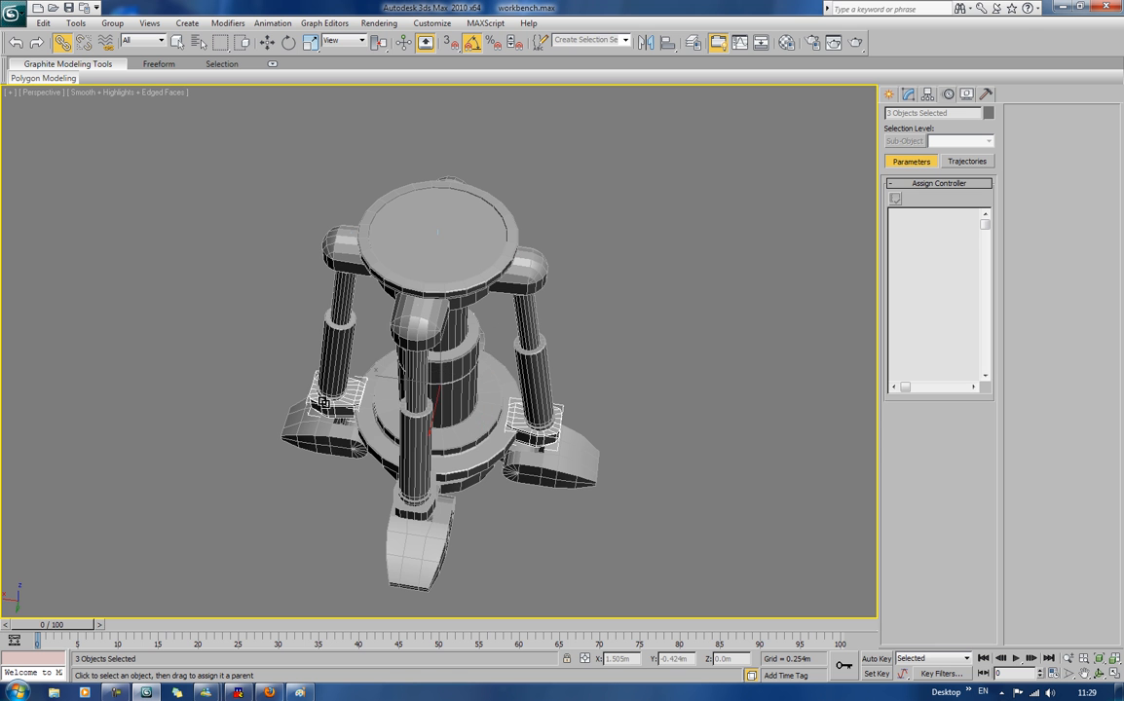
pyautogui.keyDown('ctrl'); pyautogui.click(419, 510); pyautogui.keyUp('ctrl')
pyautogui.moveTo(419, 511); pyautogui.dragTo(470, 459)
pyautogui.click(612, 327)
pyautogui.keyDown('alt'); pyautogui.moveTo(613, 331); pyautogui.dragTo(474, 305, button='middle'); pyautogui.keyUp('alt')
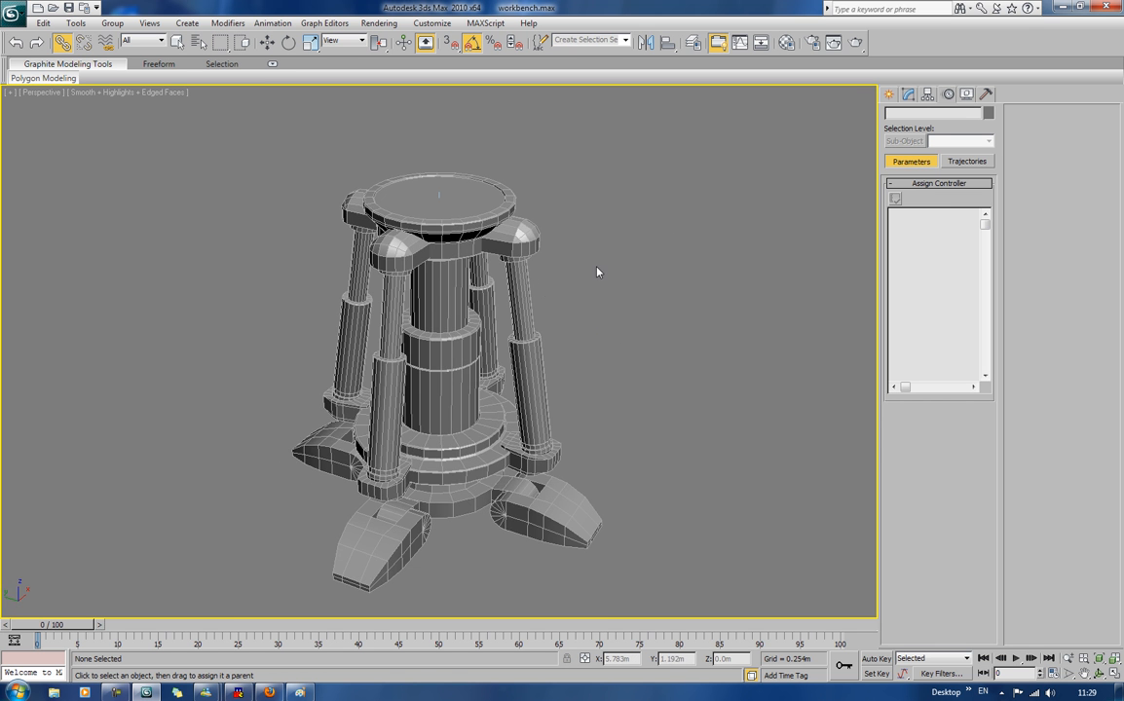
# Step: Test-move the knee disc to check how the linked mounts and pistons follow it, and inspect the leg up close
pyautogui.click(267, 42)
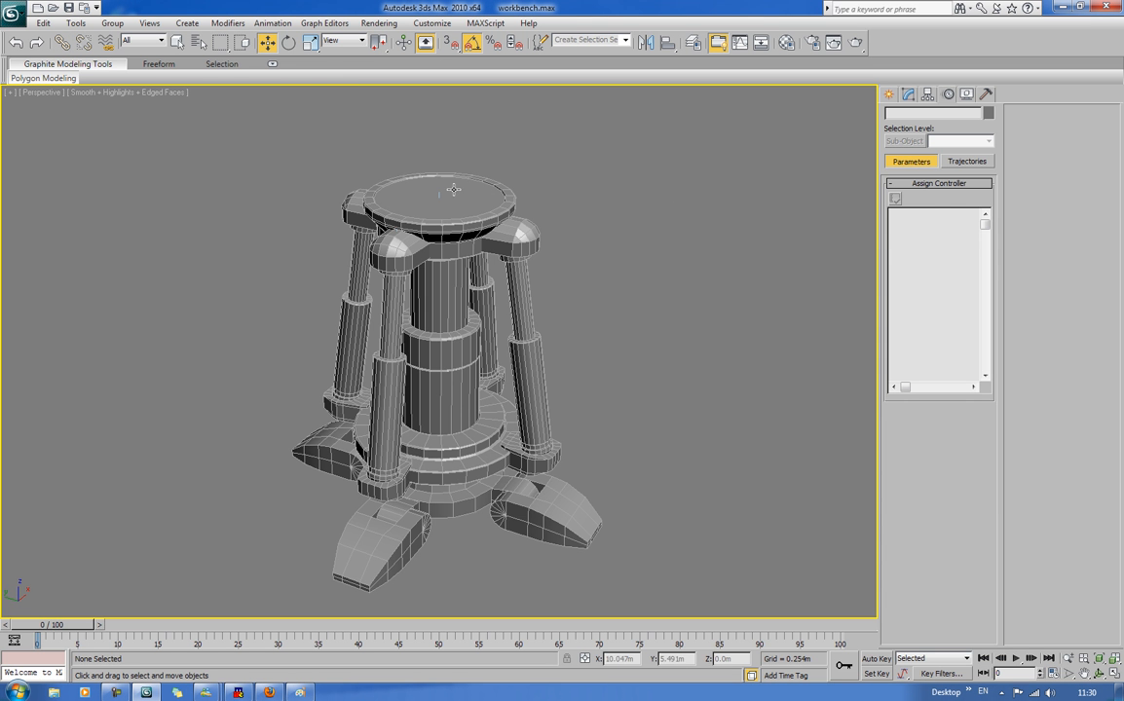
pyautogui.click(452, 189)
pyautogui.moveTo(424, 184)
pyautogui.mouseDown()
pyautogui.moveTo(470, 208)
pyautogui.moveTo(390, 157)
pyautogui.moveTo(389, 180)
pyautogui.moveTo(517, 183)
pyautogui.moveTo(510, 220)
pyautogui.moveTo(389, 155)
pyautogui.moveTo(374, 162)
pyautogui.moveTo(526, 193)
pyautogui.moveTo(363, 156)
pyautogui.moveTo(363, 200)
pyautogui.moveTo(349, 160)
pyautogui.moveTo(409, 226)
pyautogui.moveTo(464, 179)
pyautogui.moveTo(457, 251)
pyautogui.moveTo(431, 175)
pyautogui.moveTo(426, 241)
pyautogui.moveTo(409, 184)
pyautogui.moveTo(409, 224)
pyautogui.moveTo(407, 165)
pyautogui.moveTo(402, 221)
pyautogui.moveTo(404, 157)
pyautogui.moveTo(409, 220)
pyautogui.moveTo(428, 179)
pyautogui.mouseUp()
pyautogui.click(732, 217)
pyautogui.keyDown('alt'); pyautogui.moveTo(640, 377); pyautogui.dragTo(595, 290, button='middle'); pyautogui.keyUp('alt')
pyautogui.scroll(5, 637, 371)
pyautogui.scroll(3, 631, 347)
pyautogui.scroll(-3, 623, 290)
pyautogui.moveTo(596, 290); pyautogui.dragTo(594, 320, button='middle')
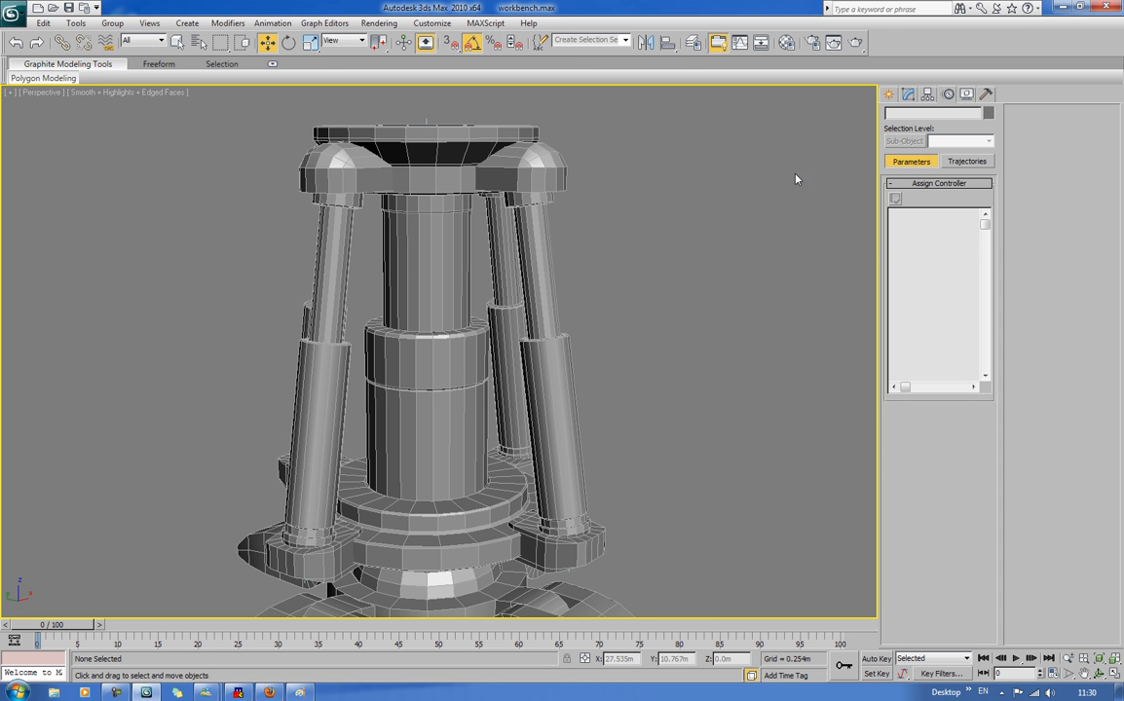
# Step: Create a Spring dynamics object with AutoGrid on the leg's base ring, about 1 m in diameter and 2.06 m high
pyautogui.click(888, 94)
pyautogui.click(898, 135)
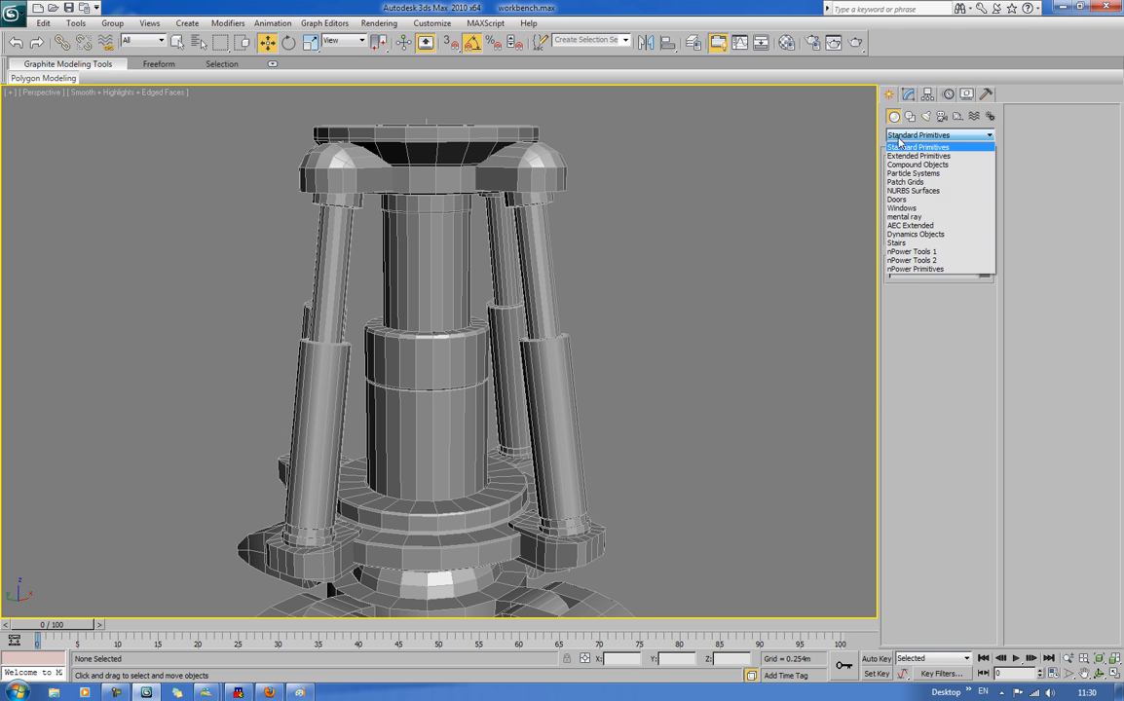
pyautogui.click(915, 234)
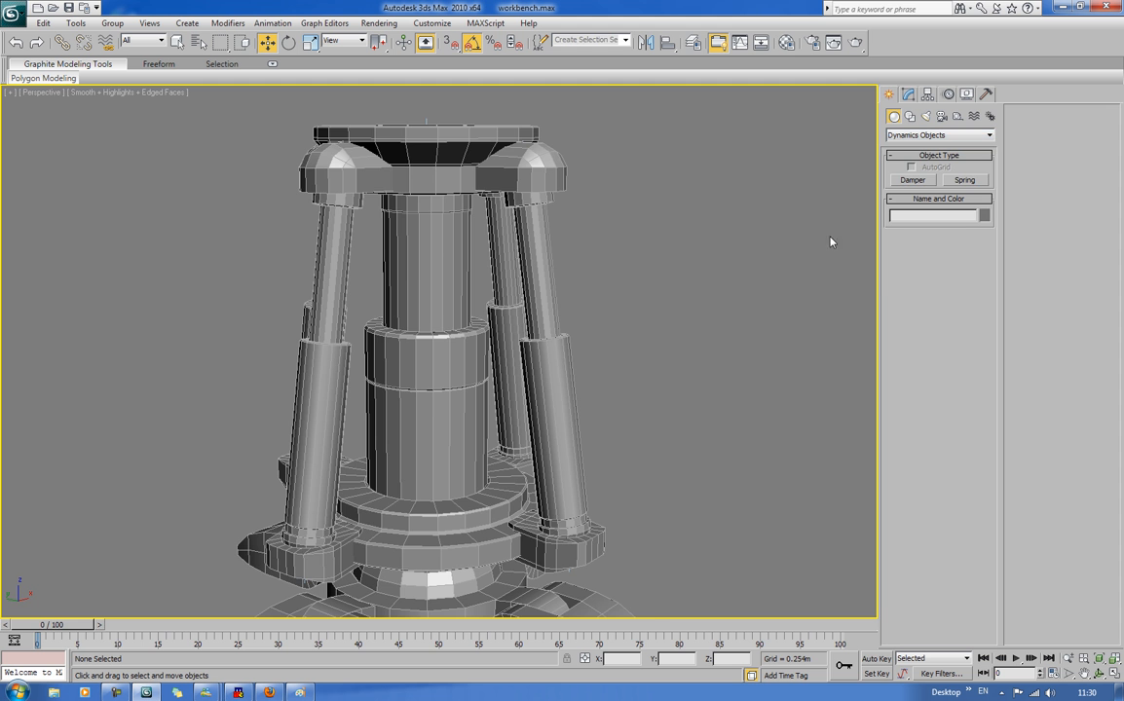
pyautogui.moveTo(688, 220)
pyautogui.keyDown('alt'); pyautogui.mouseDown(button='middle')
pyautogui.moveTo(704, 253)
pyautogui.moveTo(689, 203)
pyautogui.moveTo(677, 204)
pyautogui.mouseUp(button='middle'); pyautogui.keyUp('alt')
pyautogui.click(962, 181)
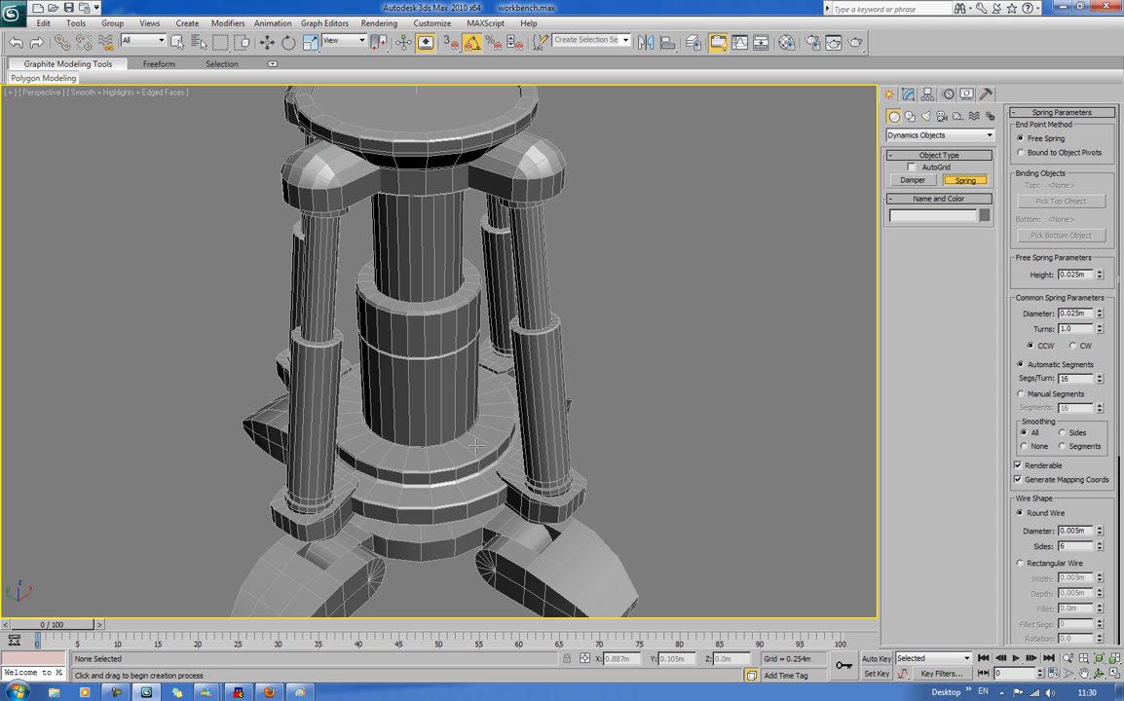
pyautogui.moveTo(473, 440); pyautogui.dragTo(553, 517)
pyautogui.rightClick(552, 516)
pyautogui.click(911, 167)
pyautogui.moveTo(481, 425); pyautogui.dragTo(465, 465)
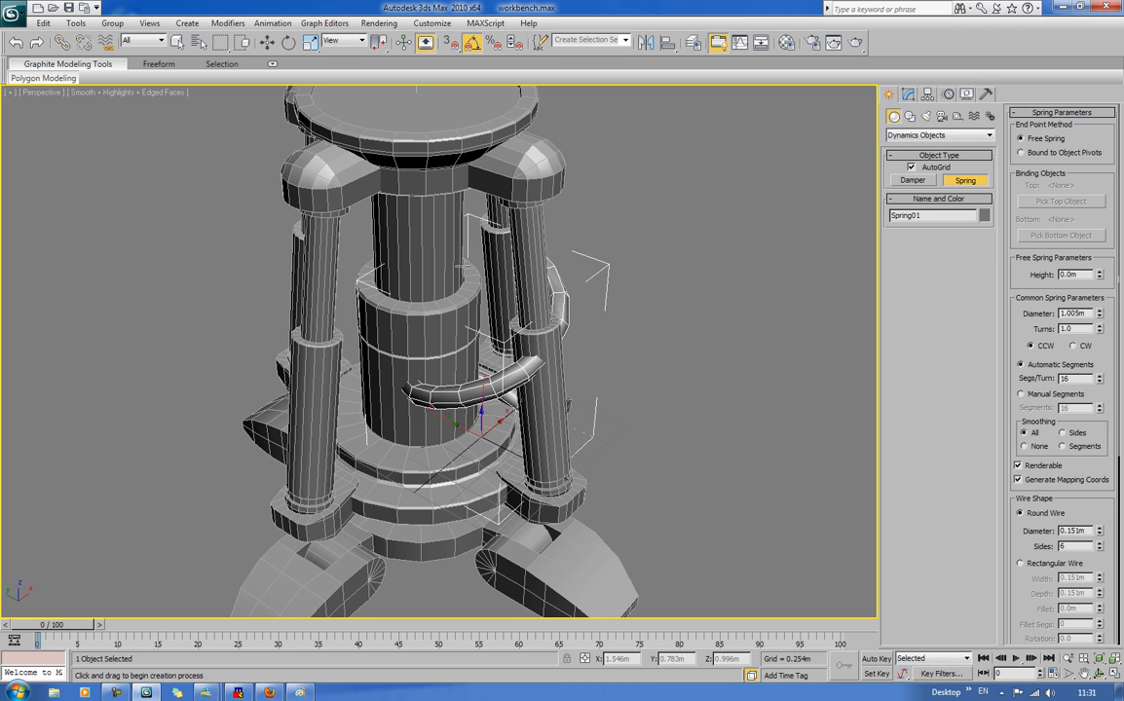
# Step: In the Left view, move Spring01 horizontally so it is centred around the main piston, at about Y -0.009 m
pyautogui.keyDown('alt'); pyautogui.moveTo(708, 234); pyautogui.dragTo(753, 195, button='middle'); pyautogui.keyUp('alt')
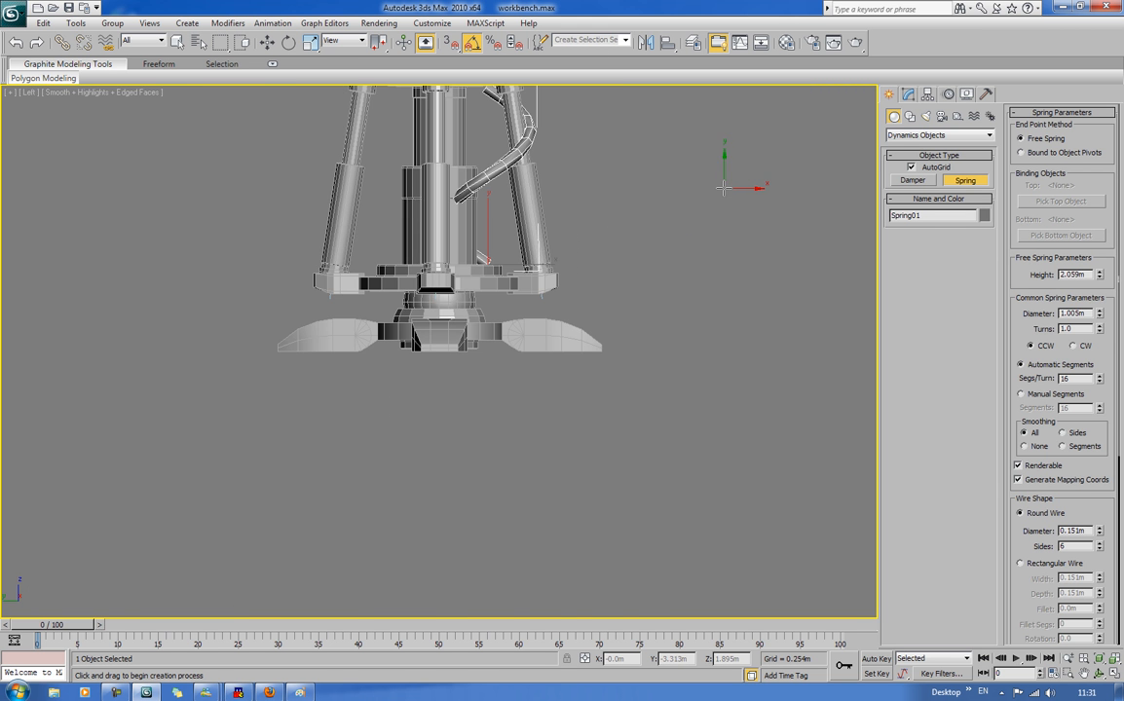
pyautogui.press('z')
pyautogui.moveTo(674, 205); pyautogui.dragTo(720, 227, button='middle')
pyautogui.scroll(-2, 721, 227)
pyautogui.rightClick(580, 331)
pyautogui.press('w')
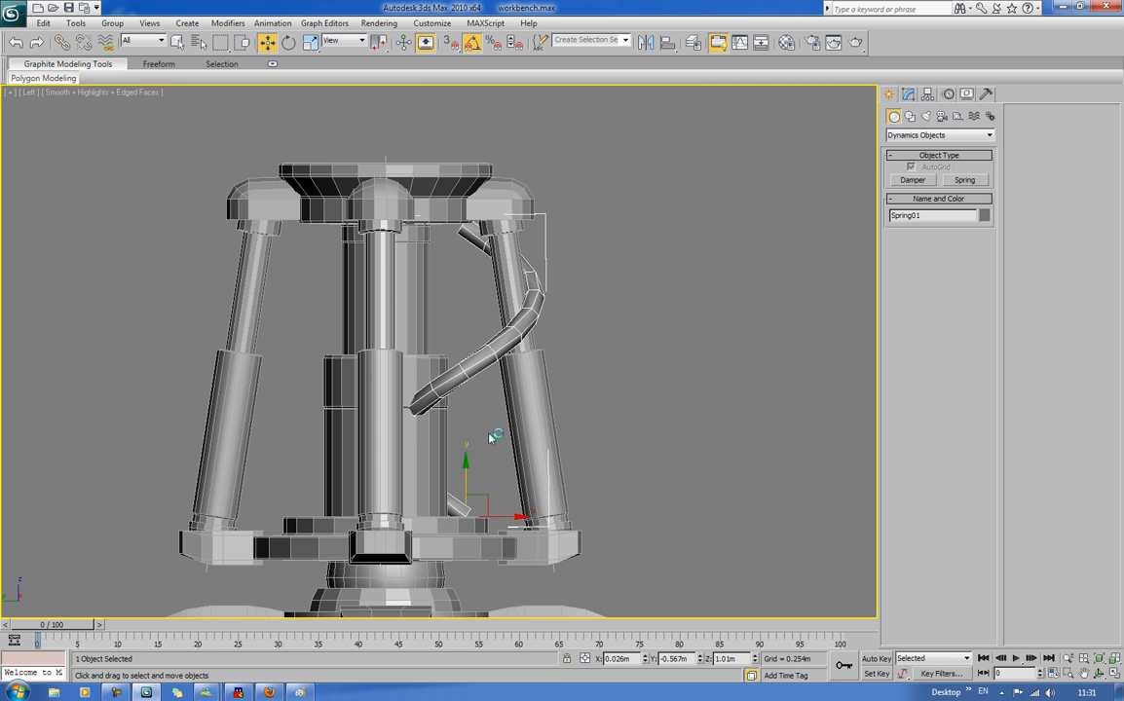
pyautogui.moveTo(510, 522); pyautogui.dragTo(430, 529)
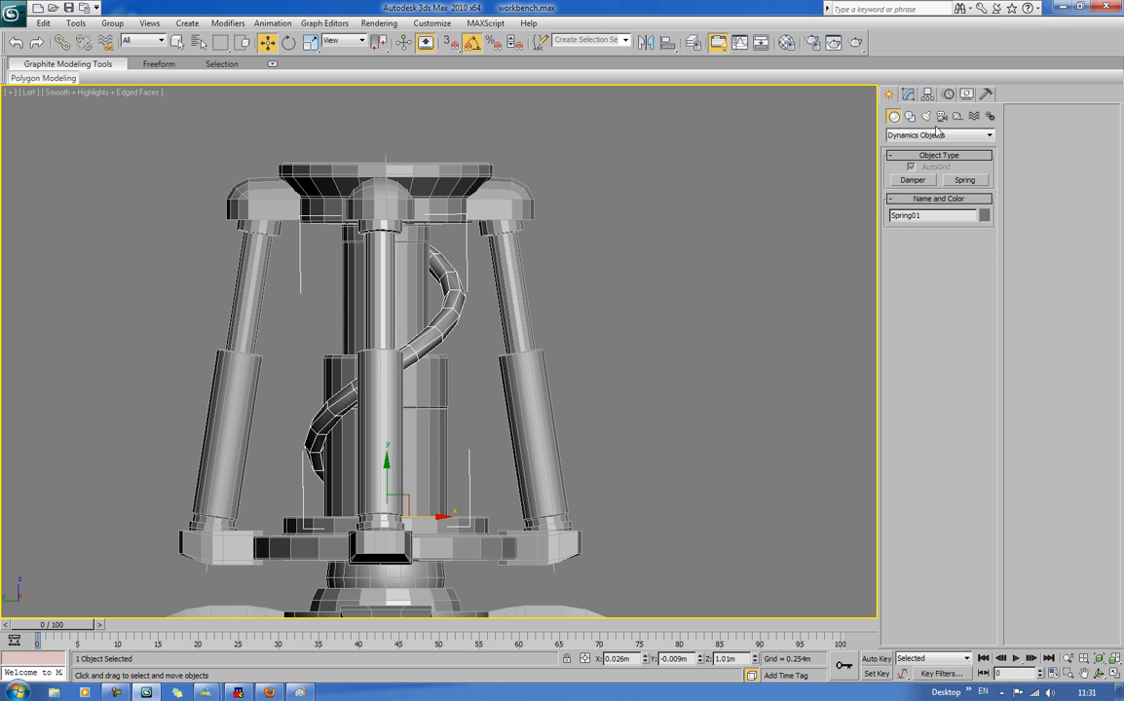
# Step: In wireframe display, lower Spring01 to about Z 0.945 m and set its height to 2.194 m
pyautogui.press('F3')
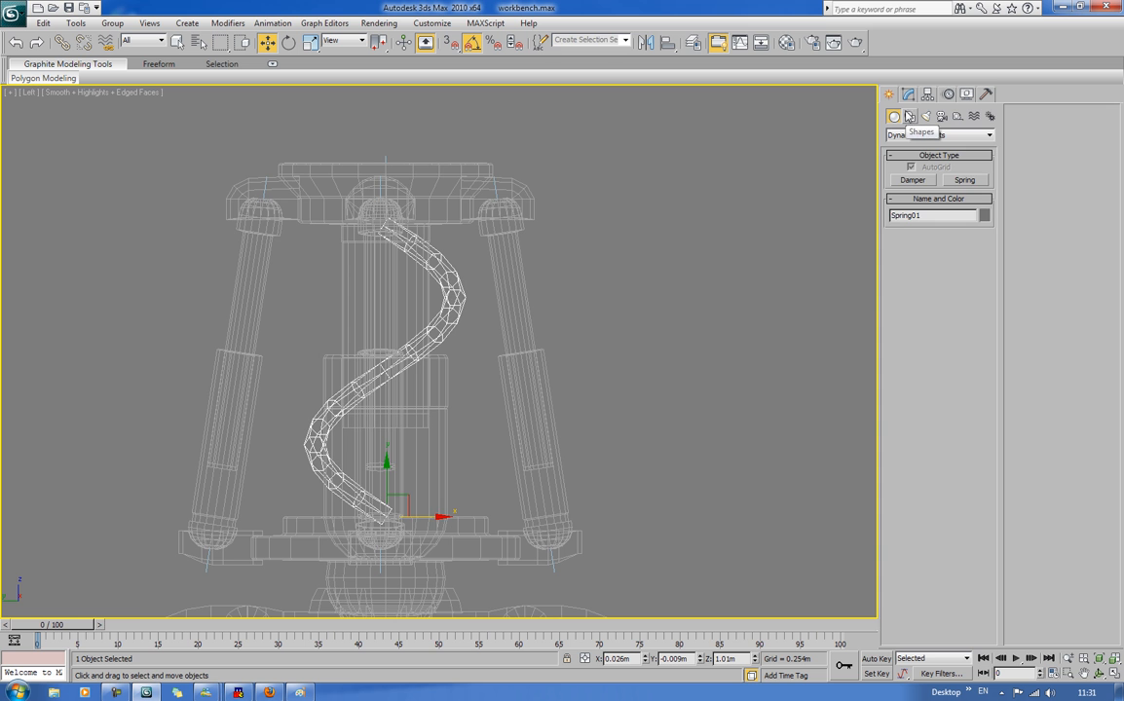
pyautogui.click(908, 93)
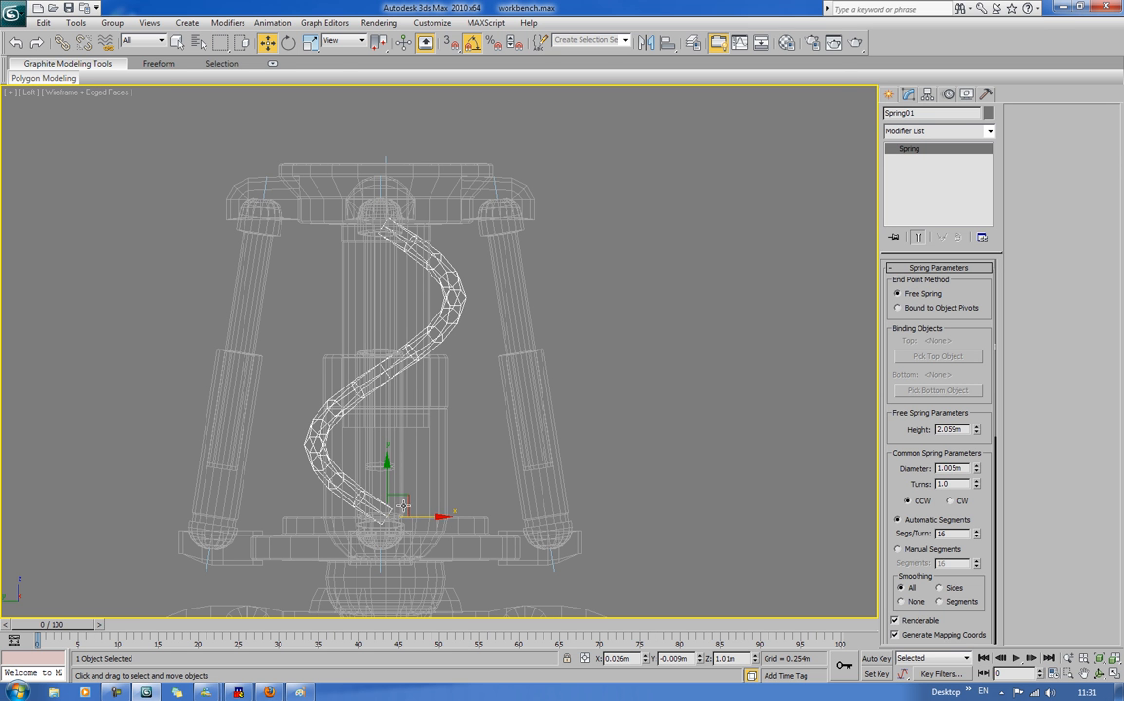
pyautogui.moveTo(389, 490); pyautogui.dragTo(388, 500)
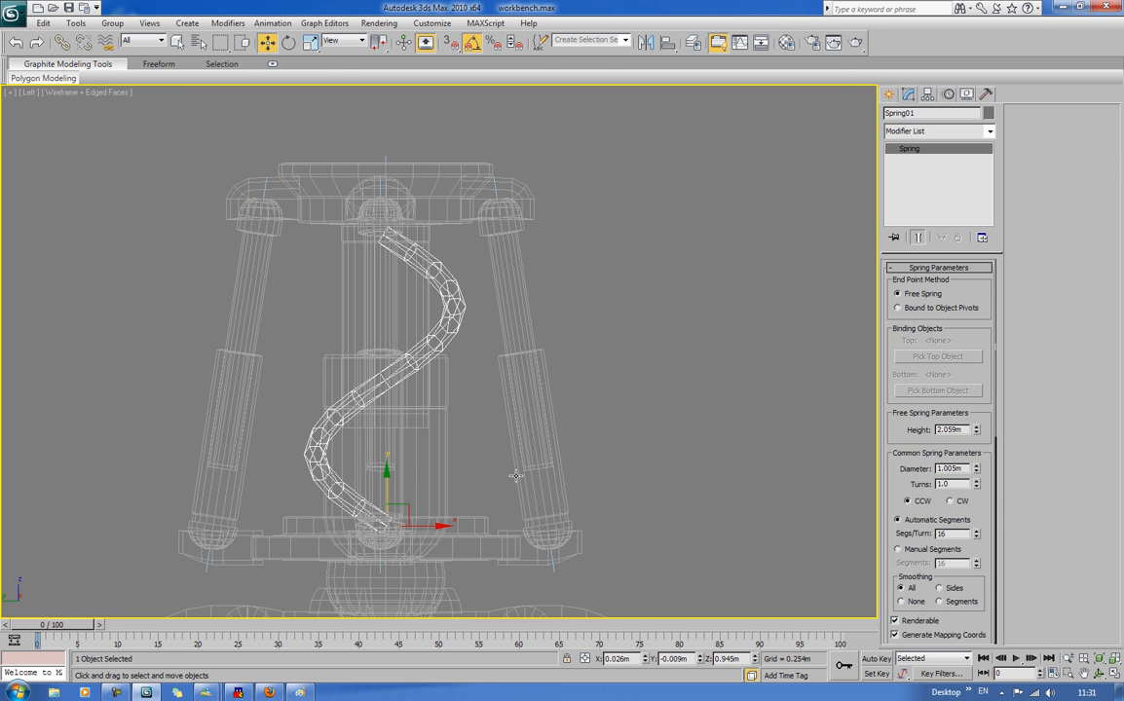
pyautogui.click(976, 428)
pyautogui.click(976, 427)
pyautogui.moveTo(977, 430); pyautogui.dragTo(984, 422)
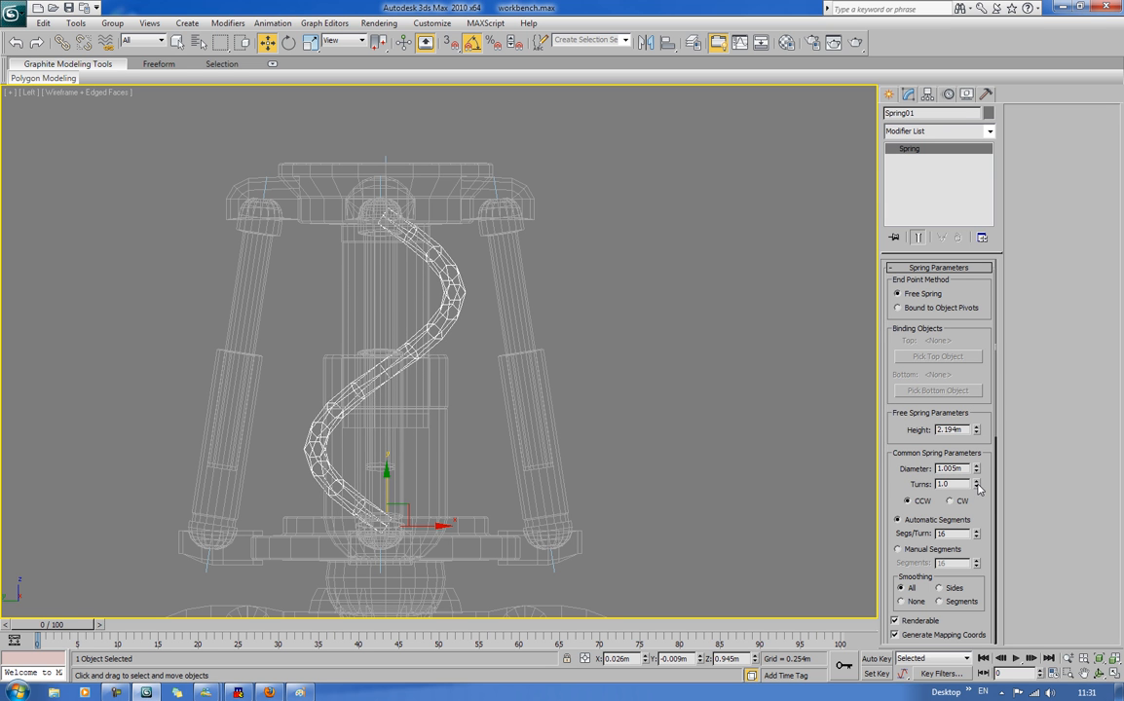
# Step: Set Spring01 to 3.25 turns with 24 segments per turn and return the viewport to shaded display
pyautogui.moveTo(978, 486); pyautogui.dragTo(977, 486)
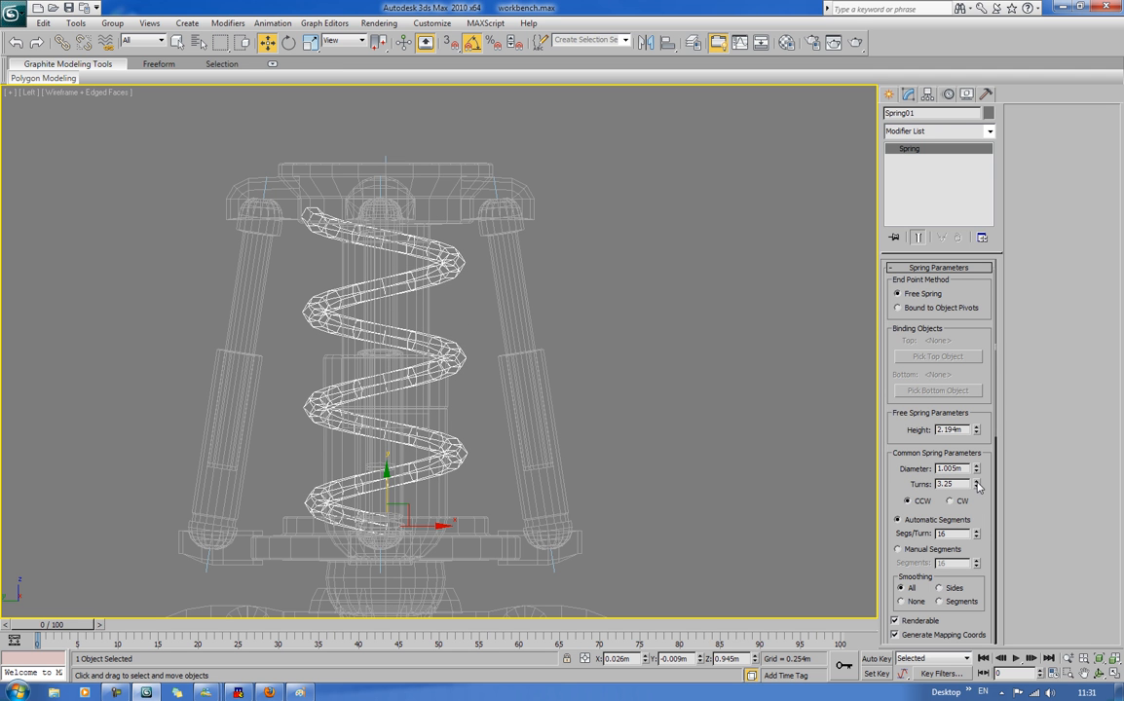
pyautogui.moveTo(977, 534); pyautogui.dragTo(978, 533)
pyautogui.press('F3')
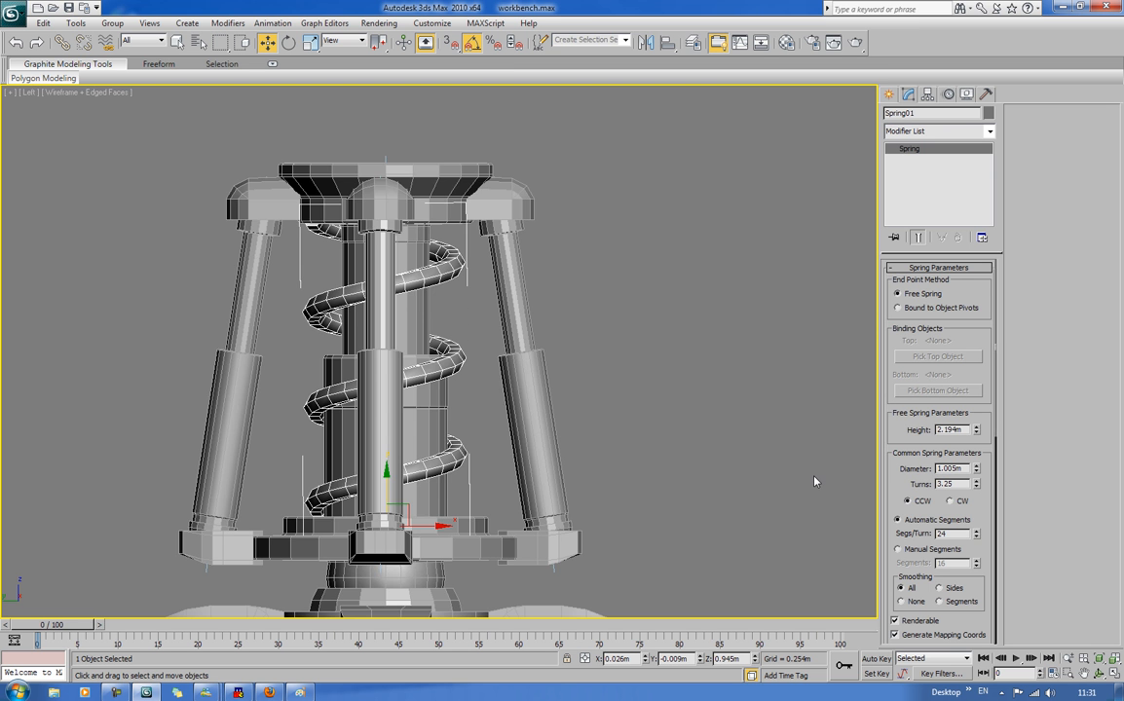
# Step: Deselect the spring and examine its fit around the main piston from several angles in the Perspective view
pyautogui.keyDown('alt'); pyautogui.moveTo(732, 410); pyautogui.dragTo(657, 431, button='middle'); pyautogui.keyUp('alt')
pyautogui.press('p')
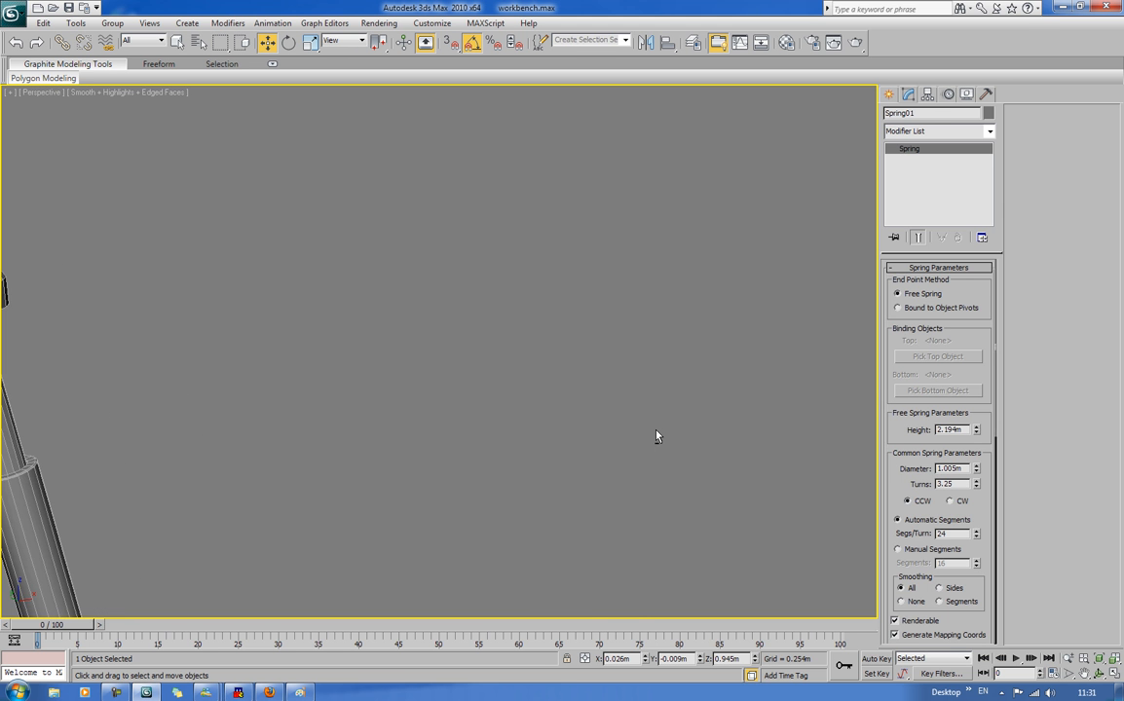
pyautogui.press('z')
pyautogui.scroll(-1, 624, 435)
pyautogui.keyDown('alt'); pyautogui.moveTo(571, 407); pyautogui.dragTo(584, 402, button='middle'); pyautogui.keyUp('alt')
pyautogui.scroll(-1, 586, 398)
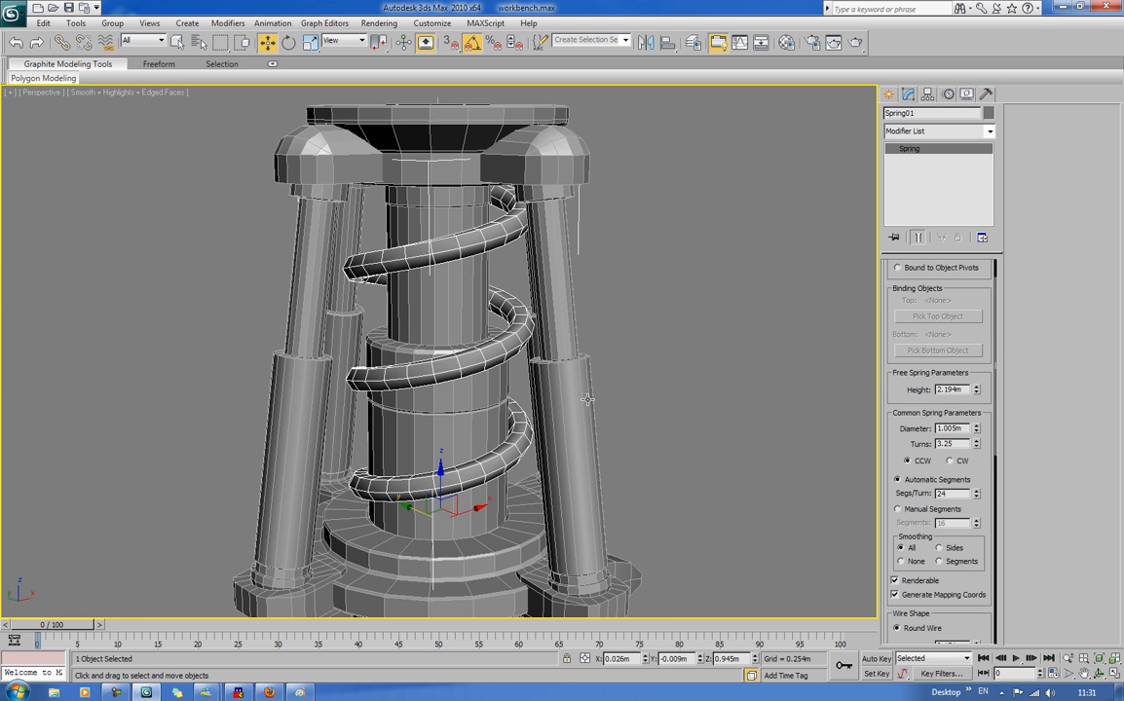
pyautogui.moveTo(654, 347); pyautogui.dragTo(656, 319, button='middle')
pyautogui.scroll(-2, 657, 292)
pyautogui.click(634, 268)
pyautogui.keyDown('alt'); pyautogui.moveTo(634, 268); pyautogui.dragTo(504, 180, button='middle'); pyautogui.keyUp('alt')
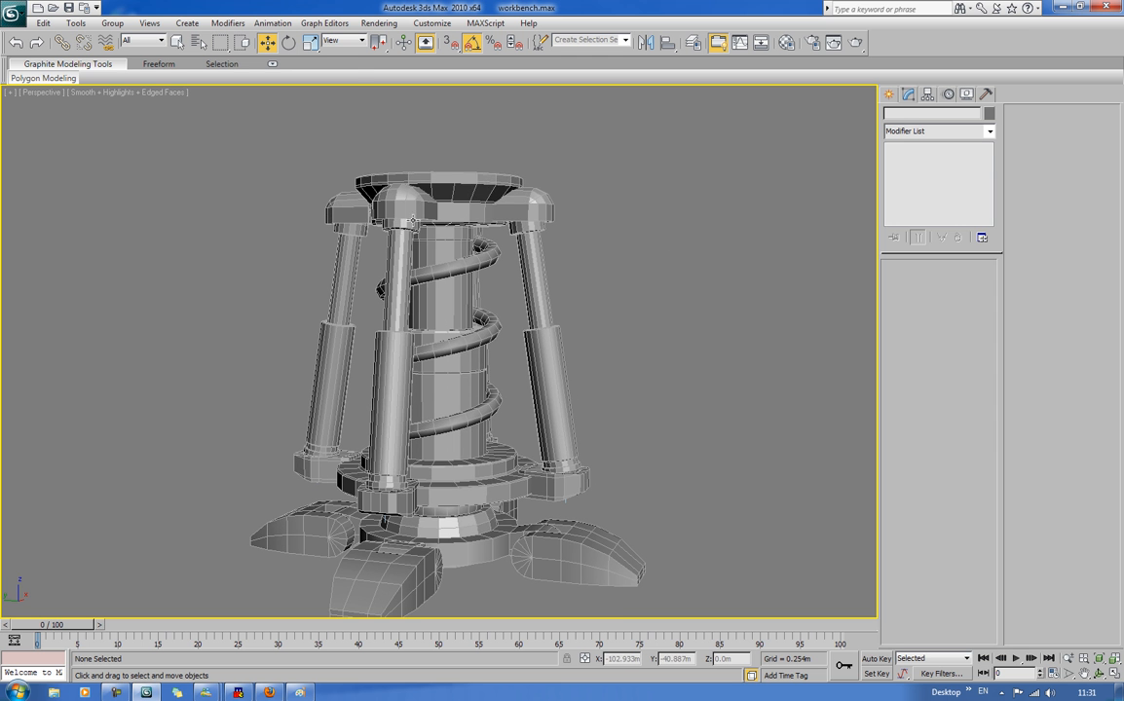
# Step: Bind Spring01 to object pivots, with R_Knee as the top object and R_Lower__Leg as the bottom object
pyautogui.click(439, 172)
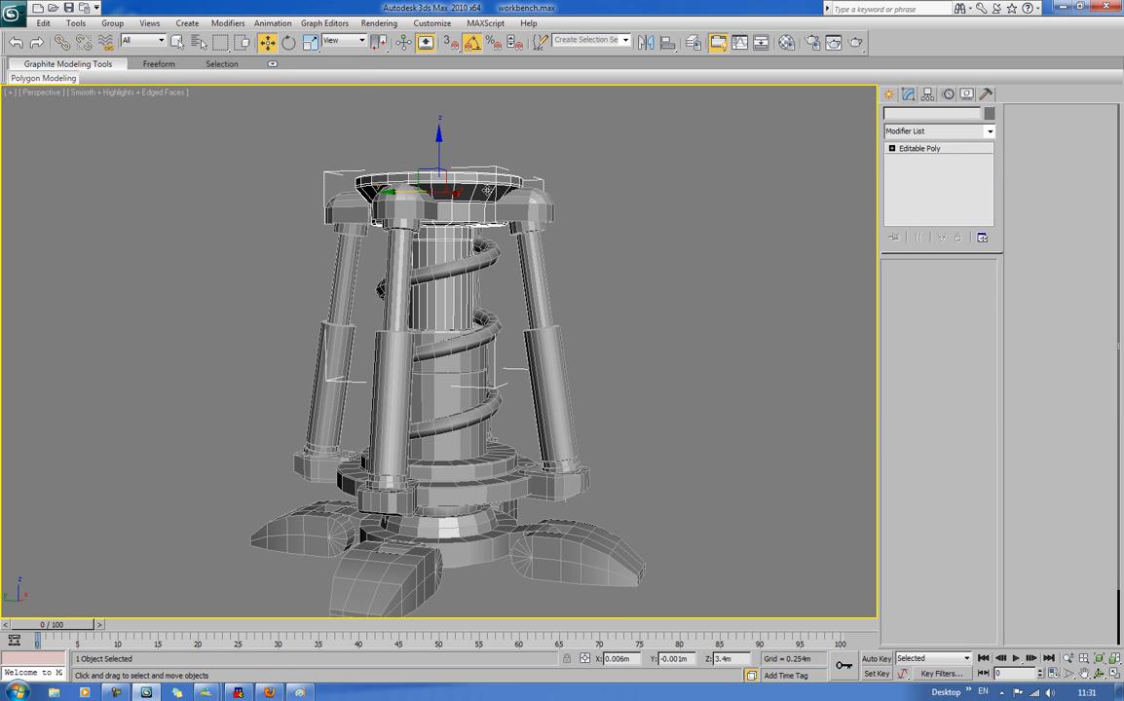
pyautogui.click(492, 485)
pyautogui.moveTo(492, 484)
pyautogui.keyDown('alt'); pyautogui.mouseDown(button='middle')
pyautogui.moveTo(462, 420)
pyautogui.moveTo(477, 404)
pyautogui.moveTo(526, 467)
pyautogui.moveTo(540, 463)
pyautogui.moveTo(496, 485)
pyautogui.mouseUp(button='middle'); pyautogui.keyUp('alt')
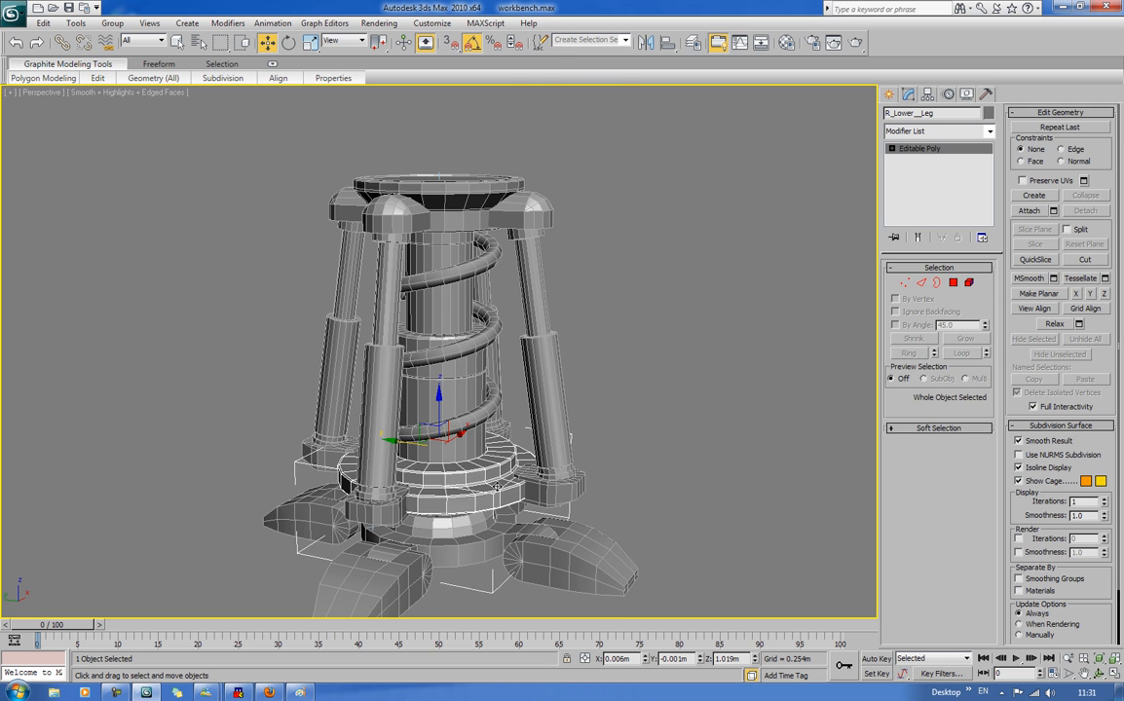
pyautogui.click(641, 333)
pyautogui.click(496, 332)
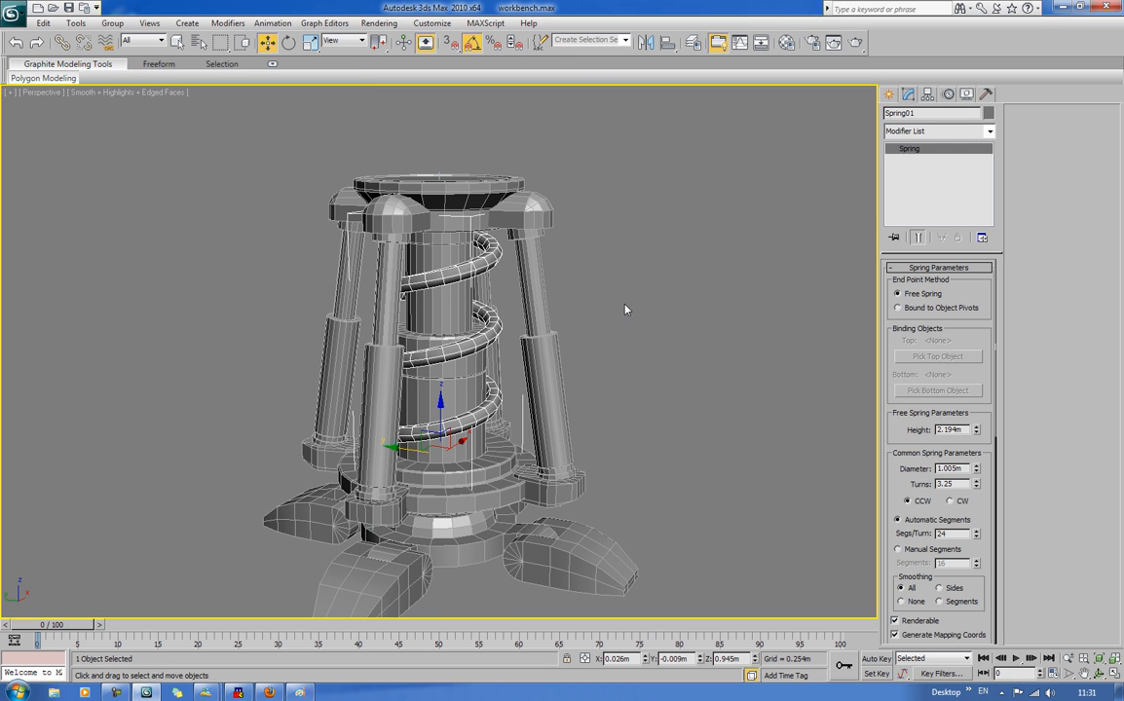
pyautogui.click(897, 308)
pyautogui.click(938, 357)
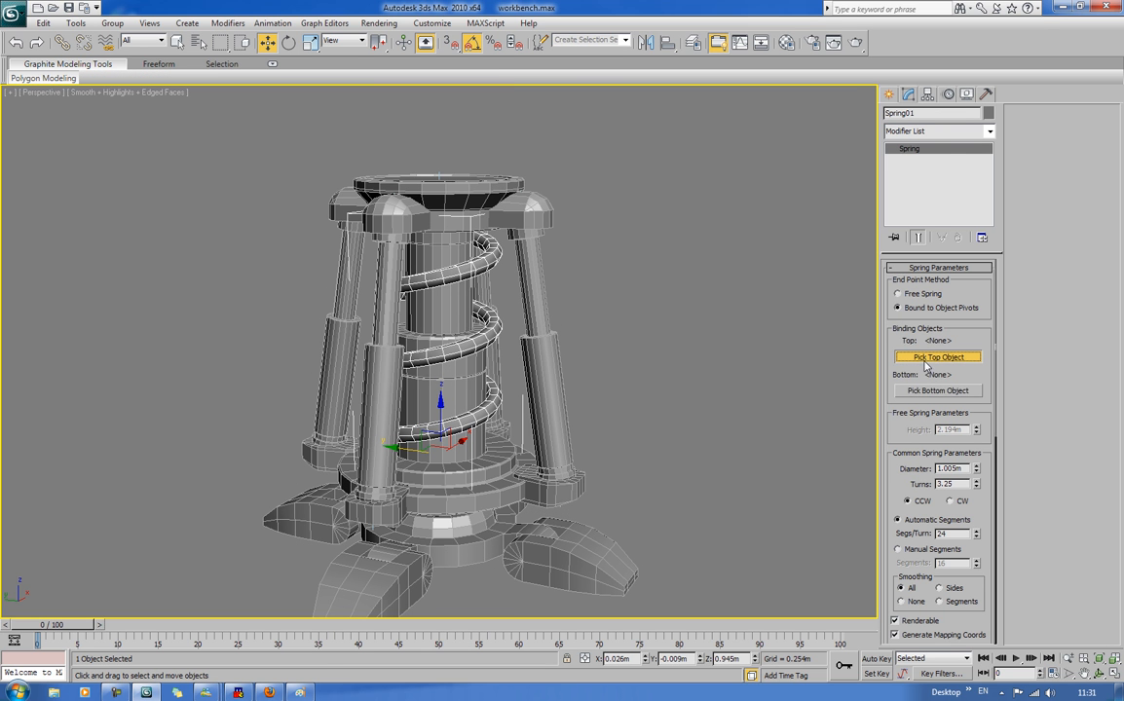
pyautogui.click(477, 194)
pyautogui.press('w')
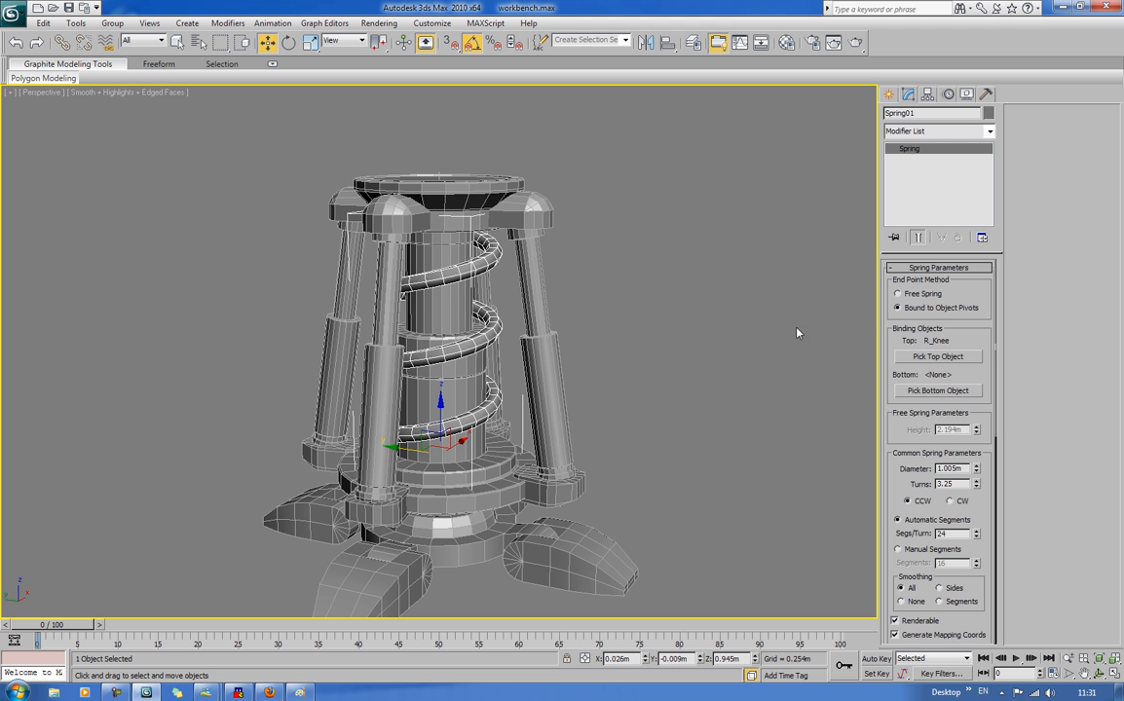
pyautogui.click(920, 390)
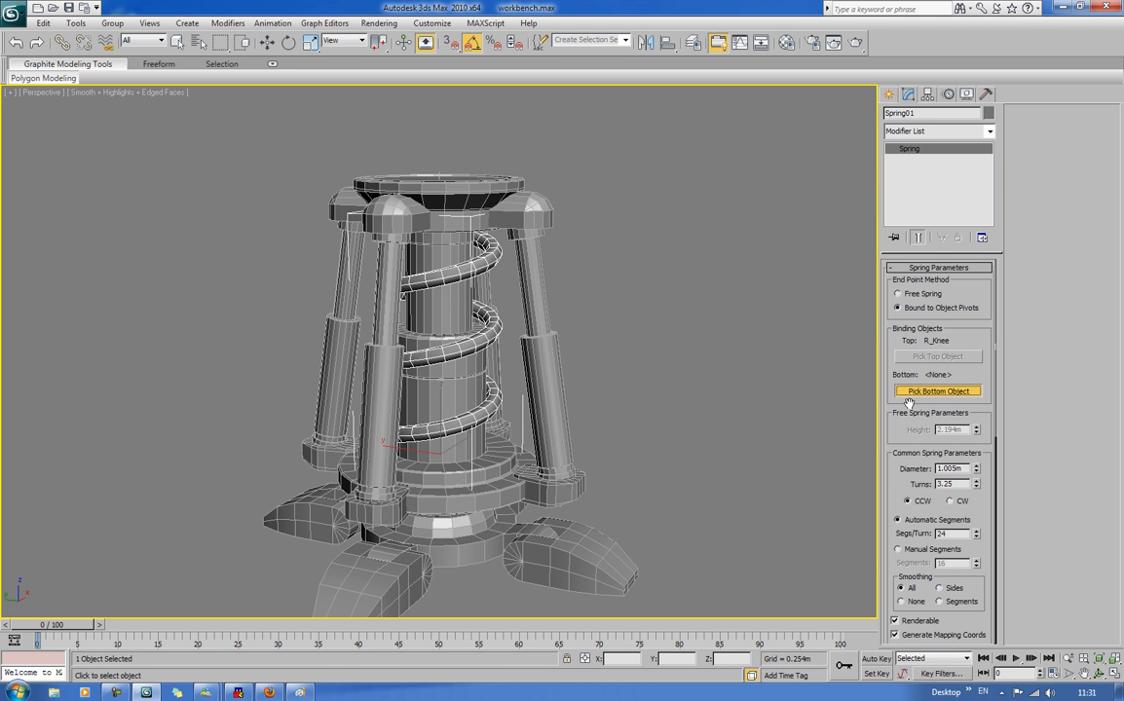
pyautogui.click(490, 498)
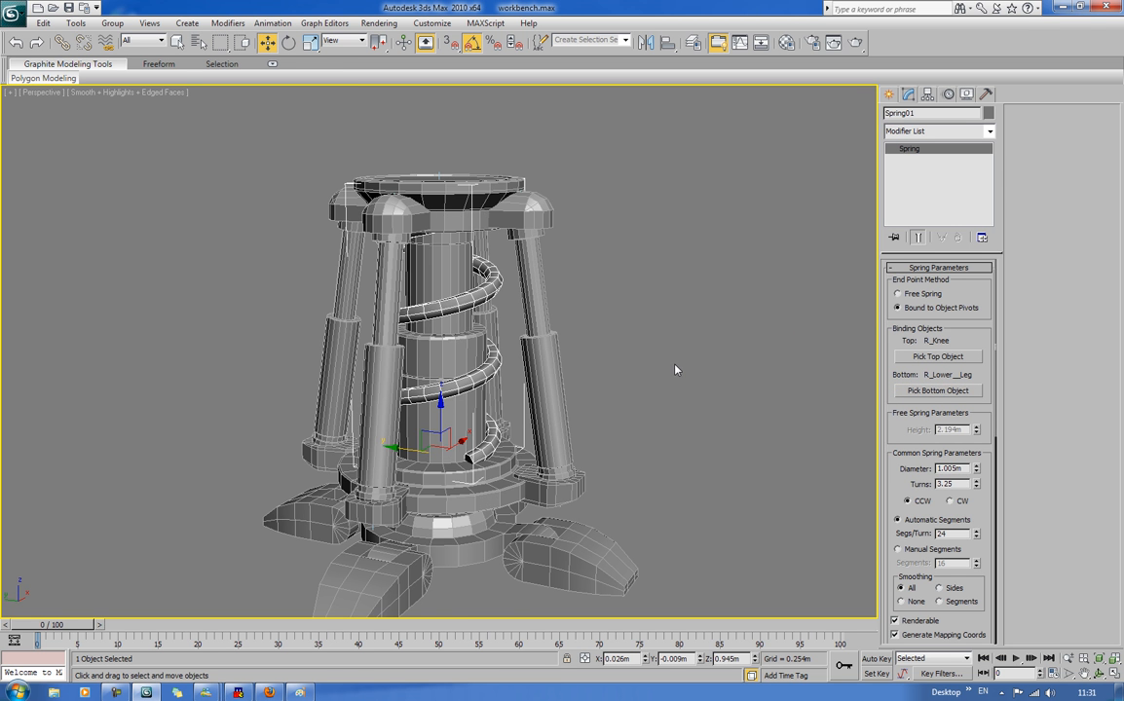
# Step: Set the bound spring to 4.5 turns and deselect it
pyautogui.keyDown('alt'); pyautogui.moveTo(675, 369); pyautogui.dragTo(643, 417, button='middle'); pyautogui.keyUp('alt')
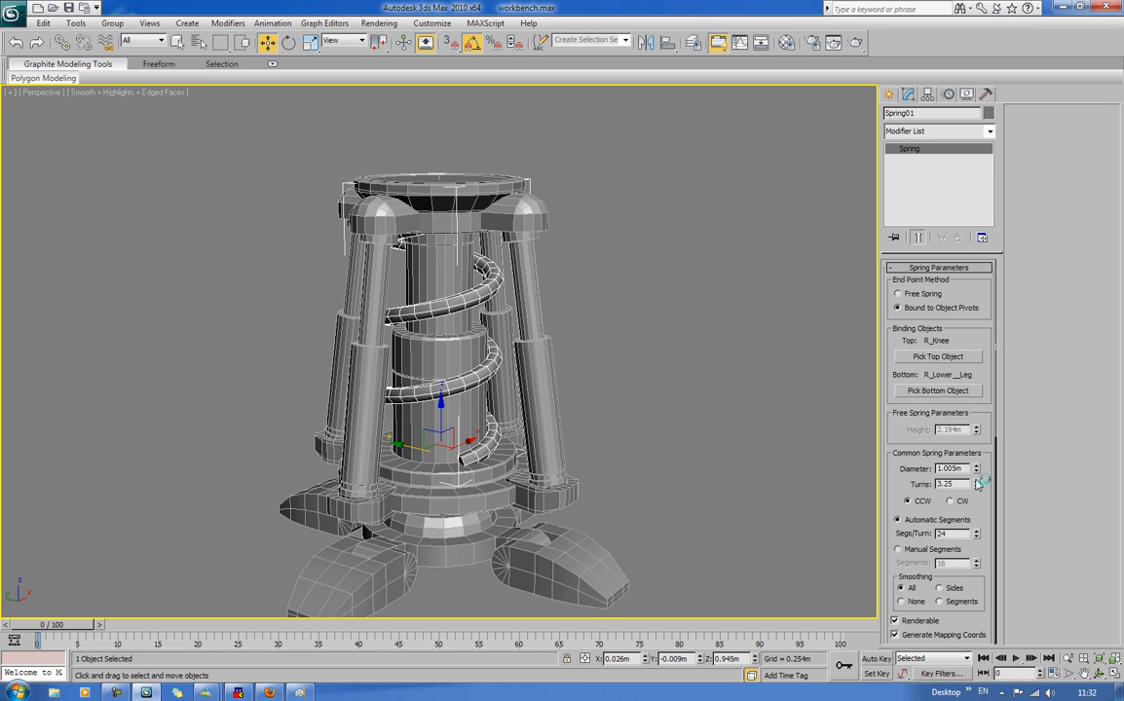
pyautogui.moveTo(978, 484); pyautogui.dragTo(881, 419)
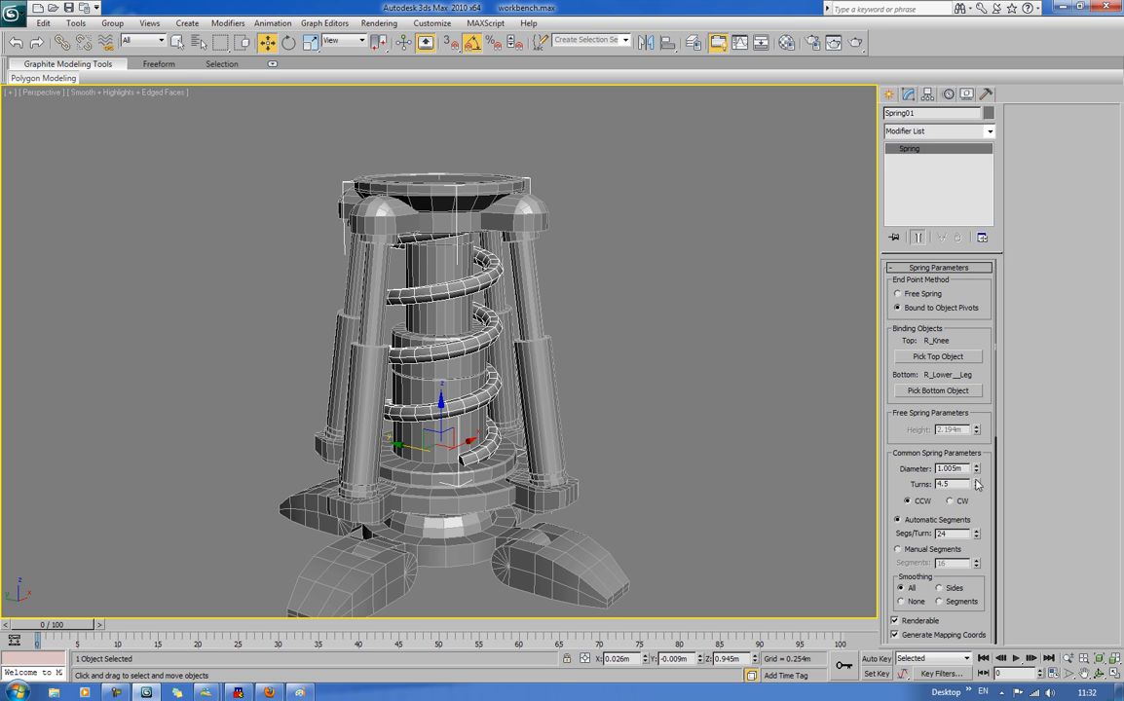
pyautogui.click(830, 413)
pyautogui.moveTo(833, 412)
pyautogui.keyDown('alt'); pyautogui.mouseDown(button='middle')
pyautogui.moveTo(858, 409)
pyautogui.moveTo(845, 410)
pyautogui.mouseUp(button='middle'); pyautogui.keyUp('alt')
# Step: Try moving R_Knee freely to test how the bound spring follows it
pyautogui.click(461, 178)
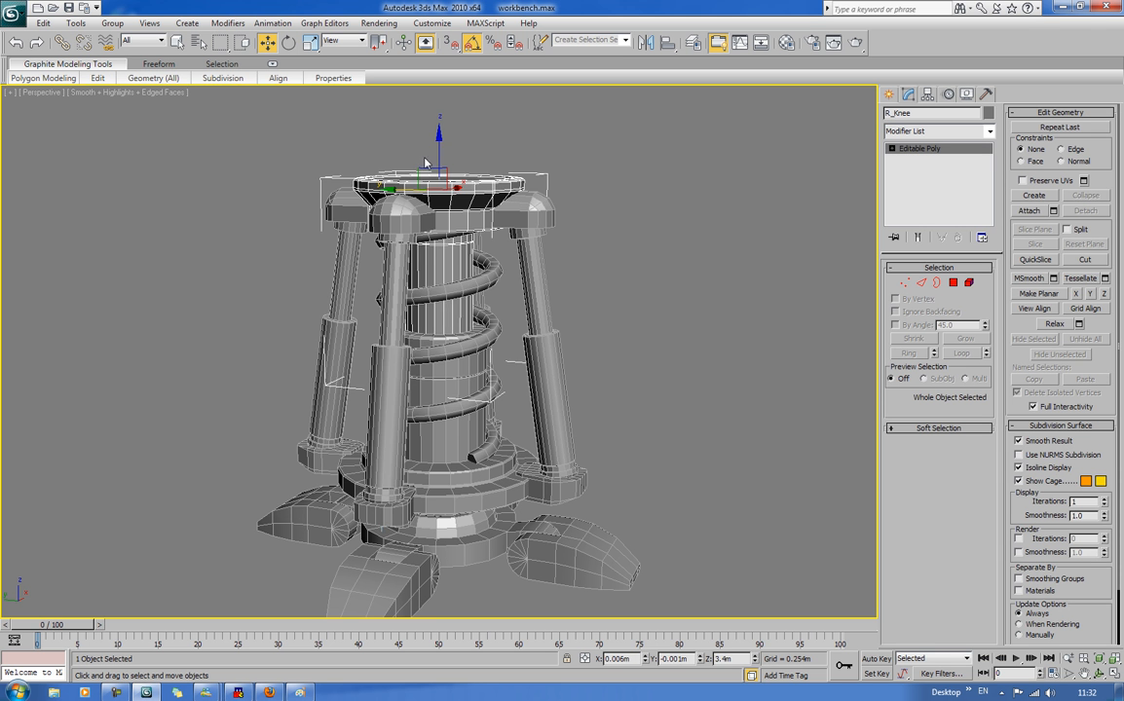
pyautogui.moveTo(424, 163); pyautogui.dragTo(497, 179)
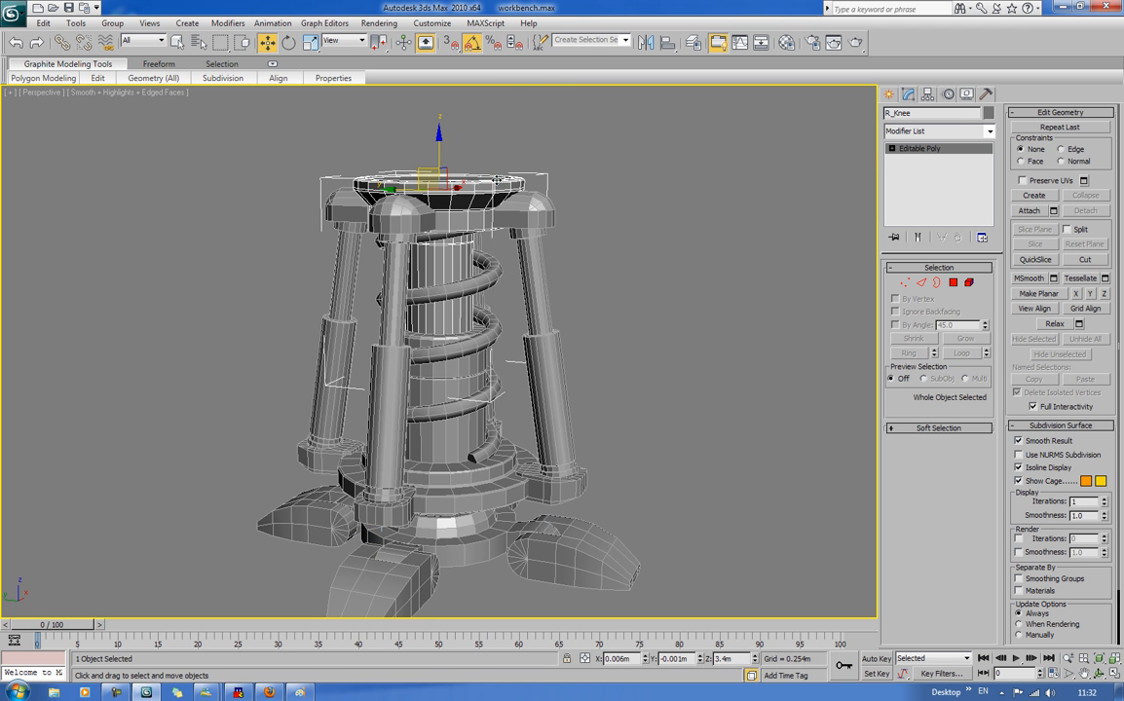
pyautogui.click(774, 201)
# Step: Try 6.25 turns on Spring01, check the coils from the front, and set the turns to 4.0
pyautogui.click(489, 276)
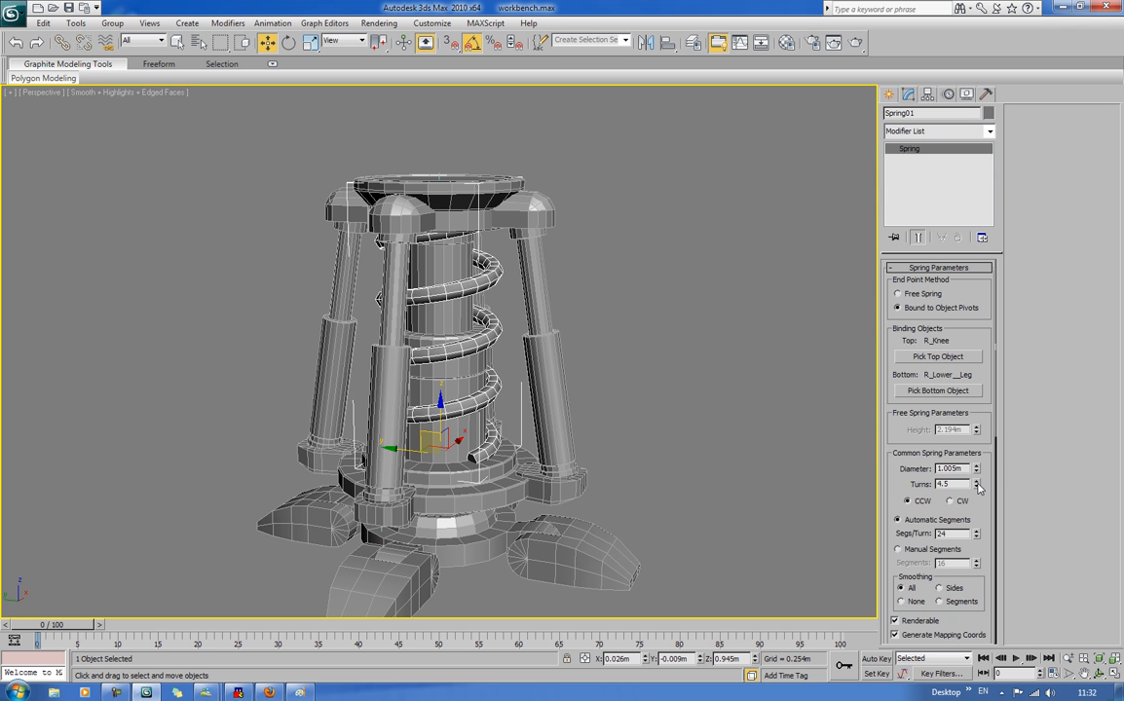
pyautogui.moveTo(976, 482); pyautogui.dragTo(977, 482)
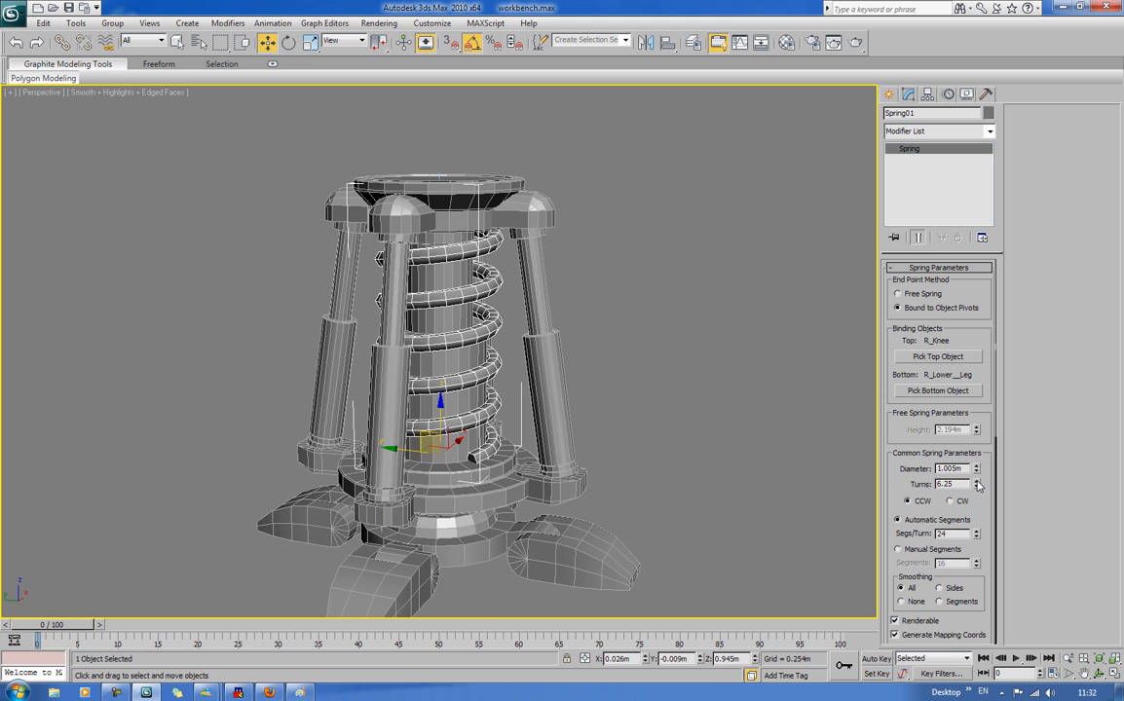
pyautogui.keyDown('alt'); pyautogui.moveTo(634, 302); pyautogui.dragTo(679, 348, button='middle'); pyautogui.keyUp('alt')
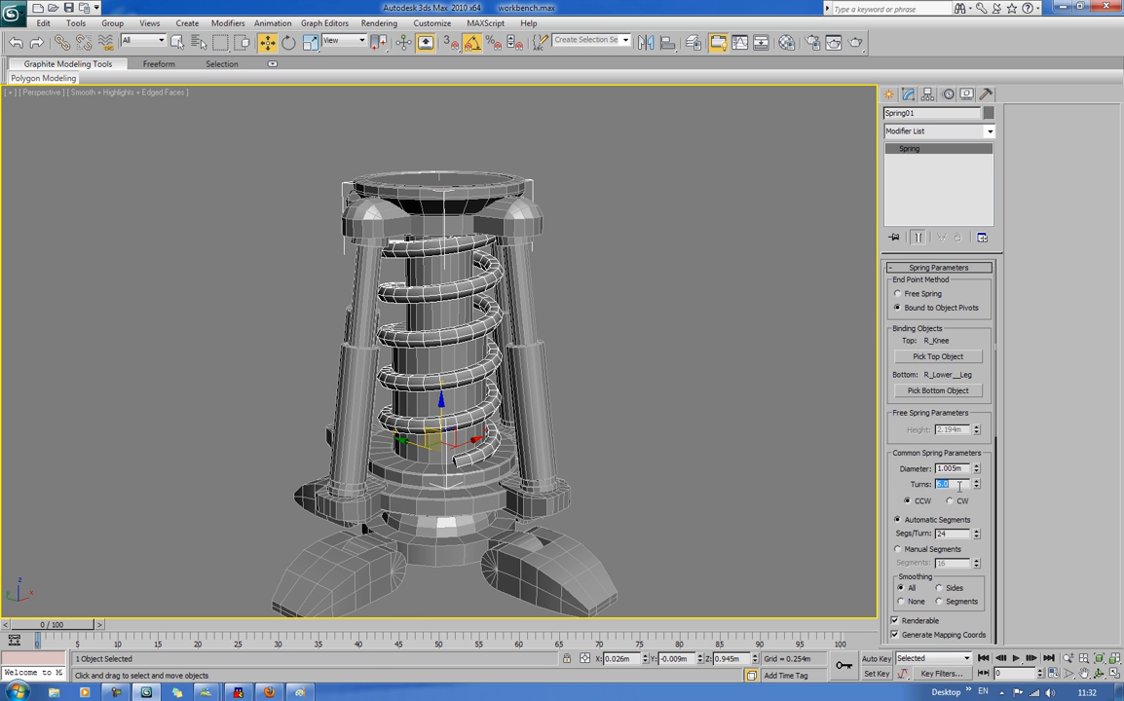
pyautogui.press('Return')
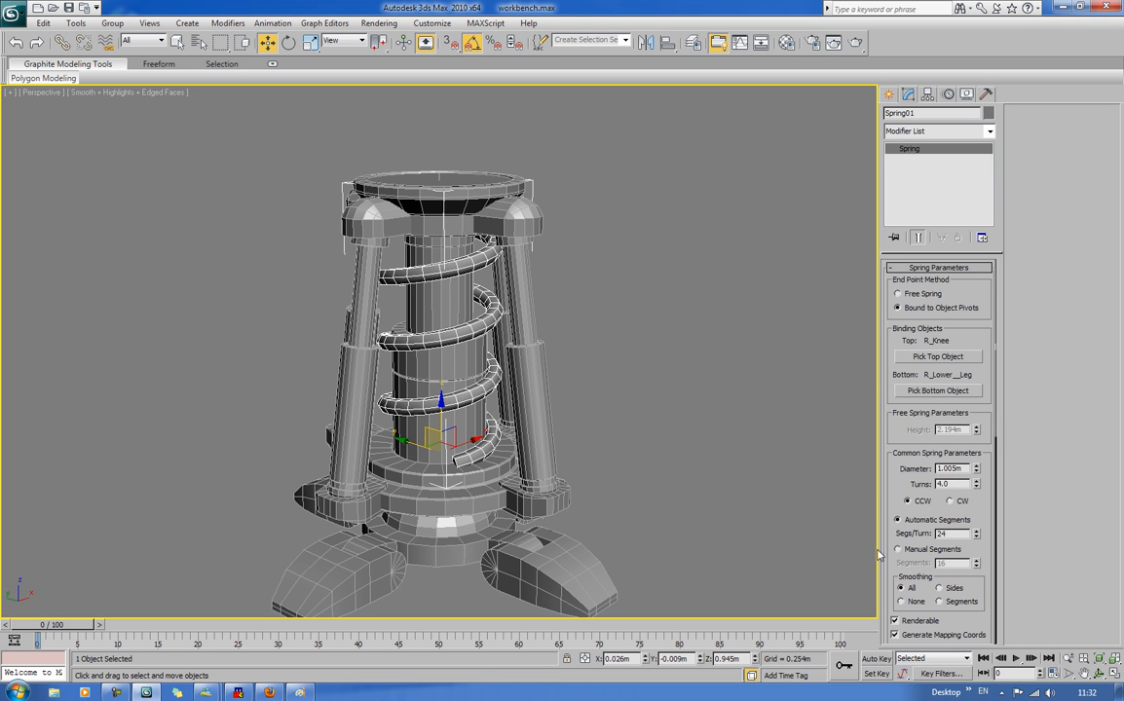
# Step: Try clockwise winding on Spring01, restore counter-clockwise winding and deselect the spring
pyautogui.click(961, 502)
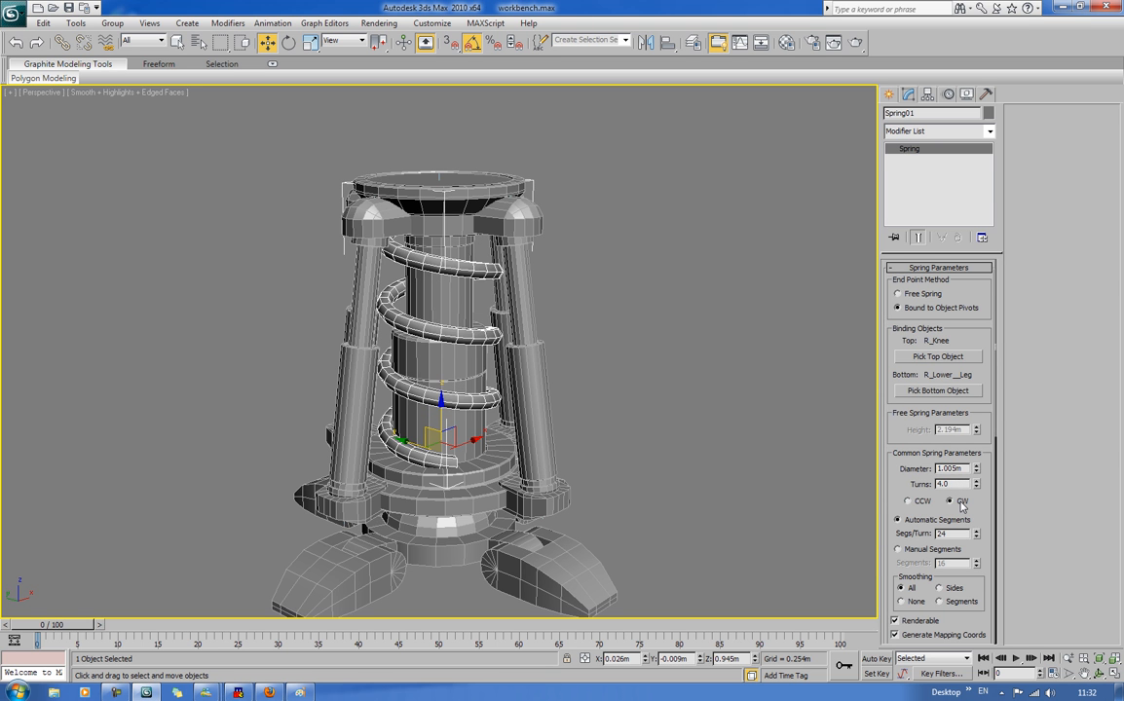
pyautogui.click(909, 502)
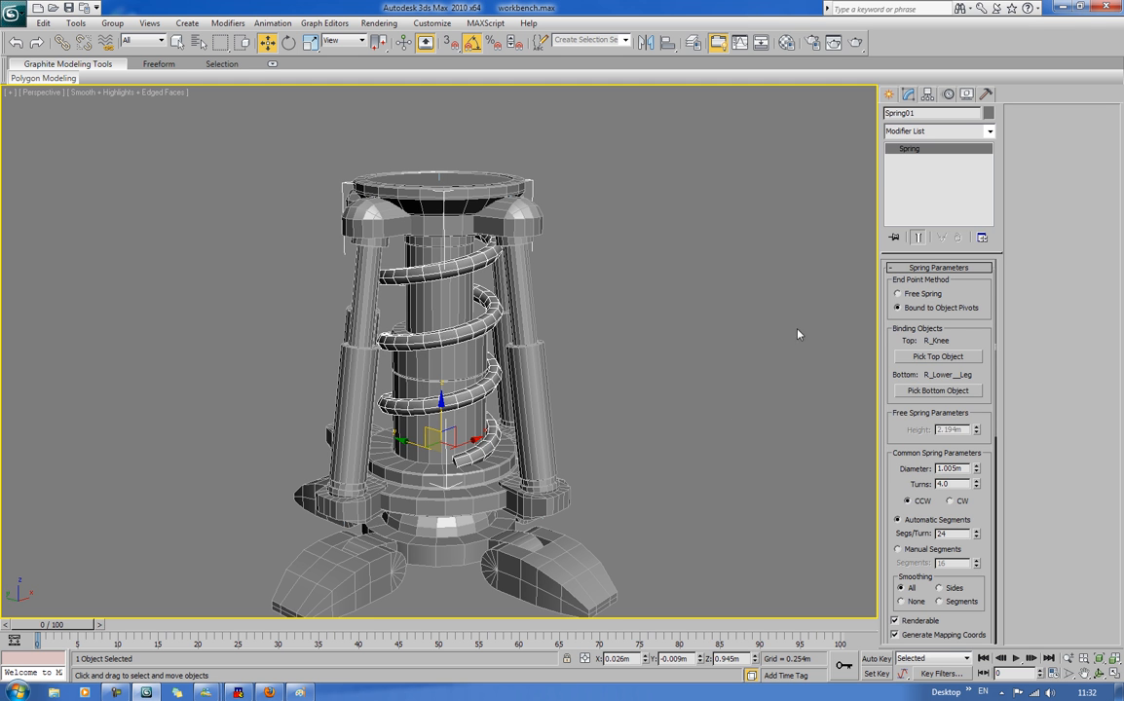
pyautogui.click(780, 400)
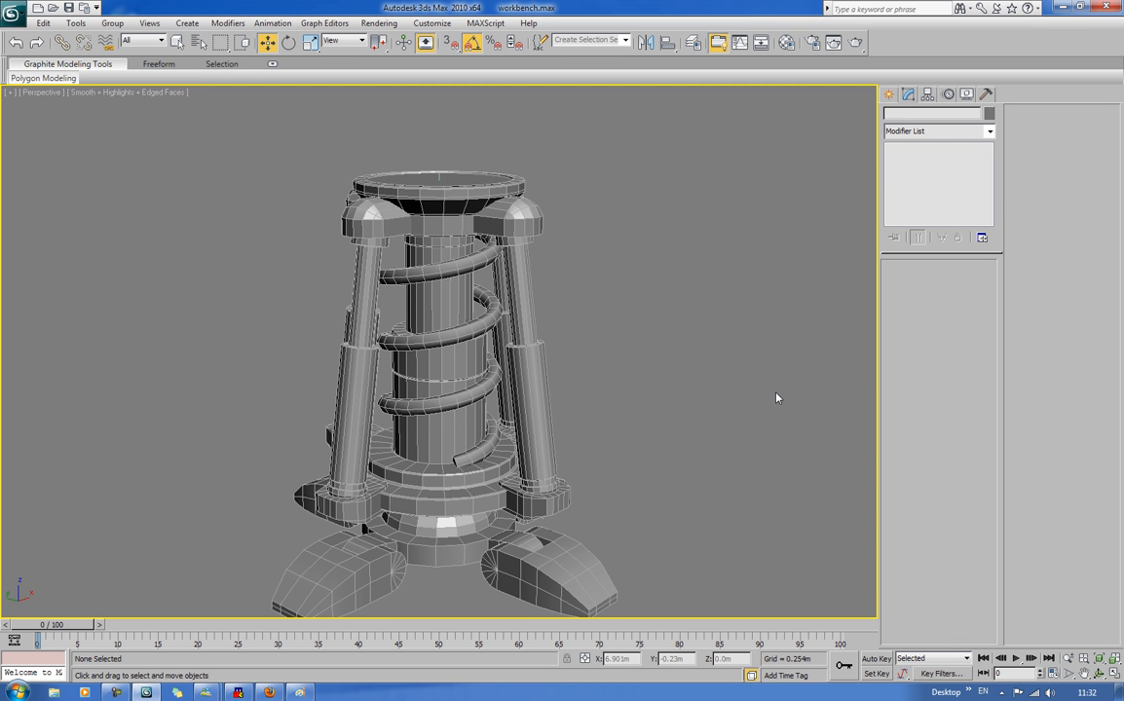
# Step: Try rotating R_footplate to test the lower part of the rig, undo the rotation and deselect it
pyautogui.moveTo(778, 396); pyautogui.dragTo(595, 340, button='middle')
pyautogui.scroll(-4, 717, 333)
pyautogui.scroll(4, 679, 272)
pyautogui.click(461, 435)
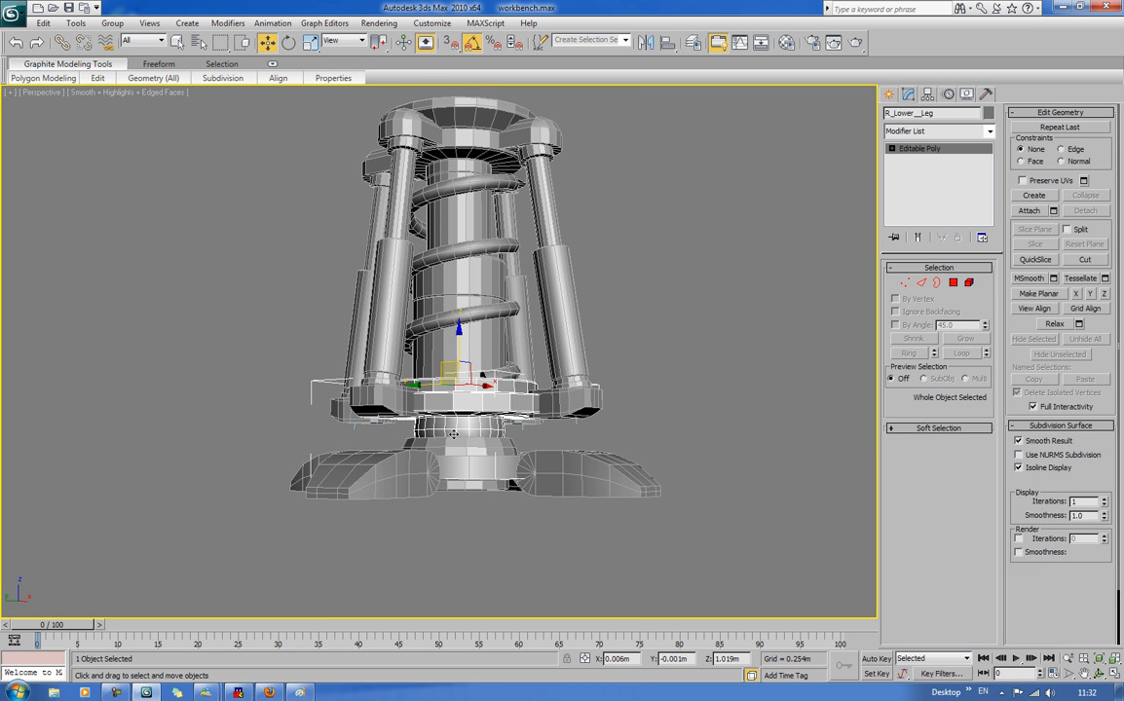
pyautogui.keyDown('alt'); pyautogui.moveTo(460, 436); pyautogui.dragTo(464, 395, button='middle'); pyautogui.keyUp('alt')
pyautogui.click(485, 476)
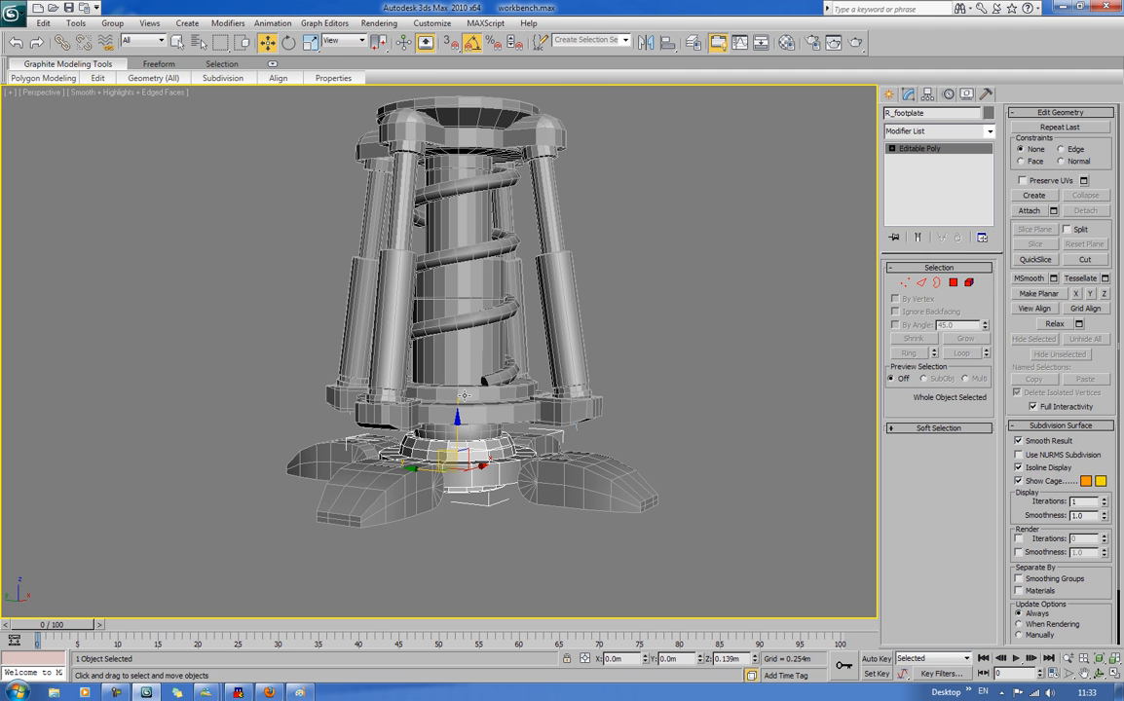
pyautogui.click(289, 42)
pyautogui.moveTo(484, 440); pyautogui.dragTo(491, 422)
pyautogui.hotkey('ctrl', 'z')
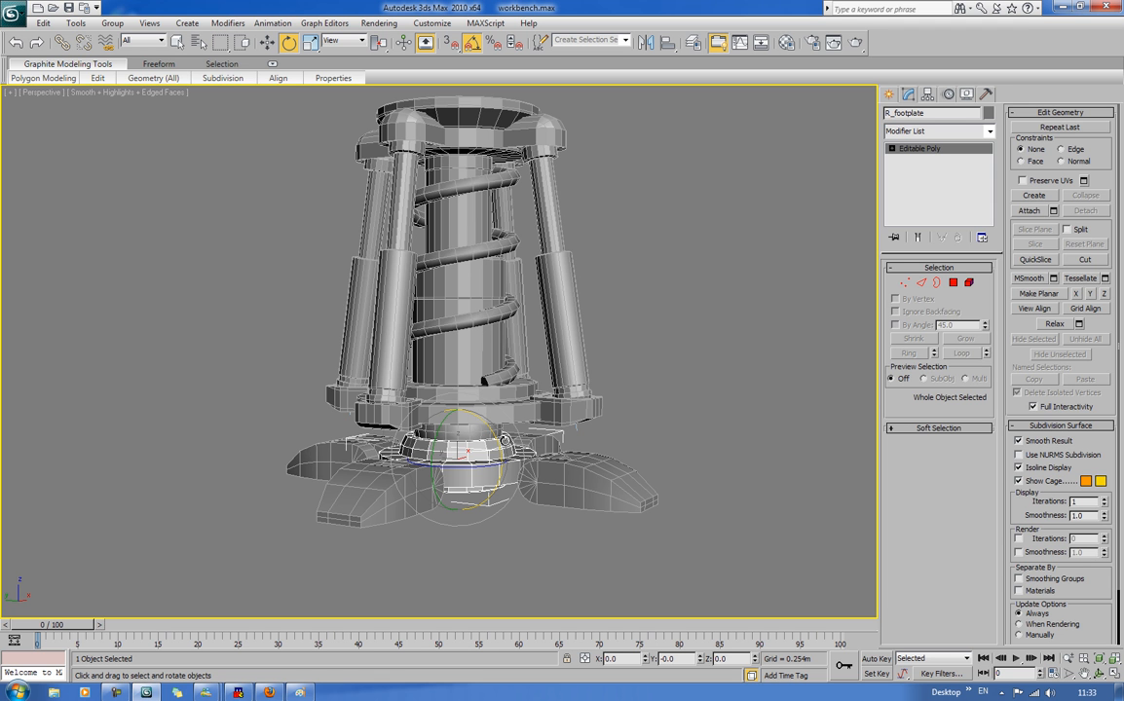
pyautogui.click(679, 274)
# Step: Try moving R_Knee along the Y axis to test the pistons and spring, undo the move and deselect it
pyautogui.moveTo(672, 275); pyautogui.dragTo(657, 420, button='middle')
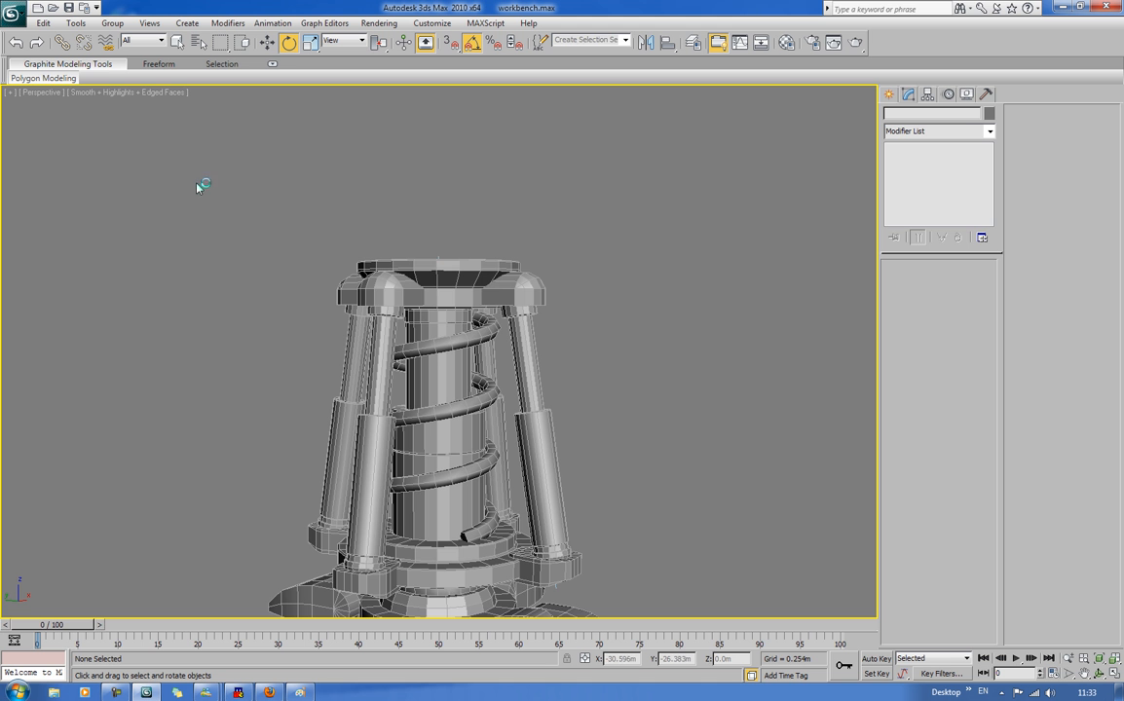
pyautogui.moveTo(318, 226); pyautogui.dragTo(486, 220)
pyautogui.moveTo(486, 220); pyautogui.dragTo(525, 229, button='middle')
pyautogui.click(636, 221)
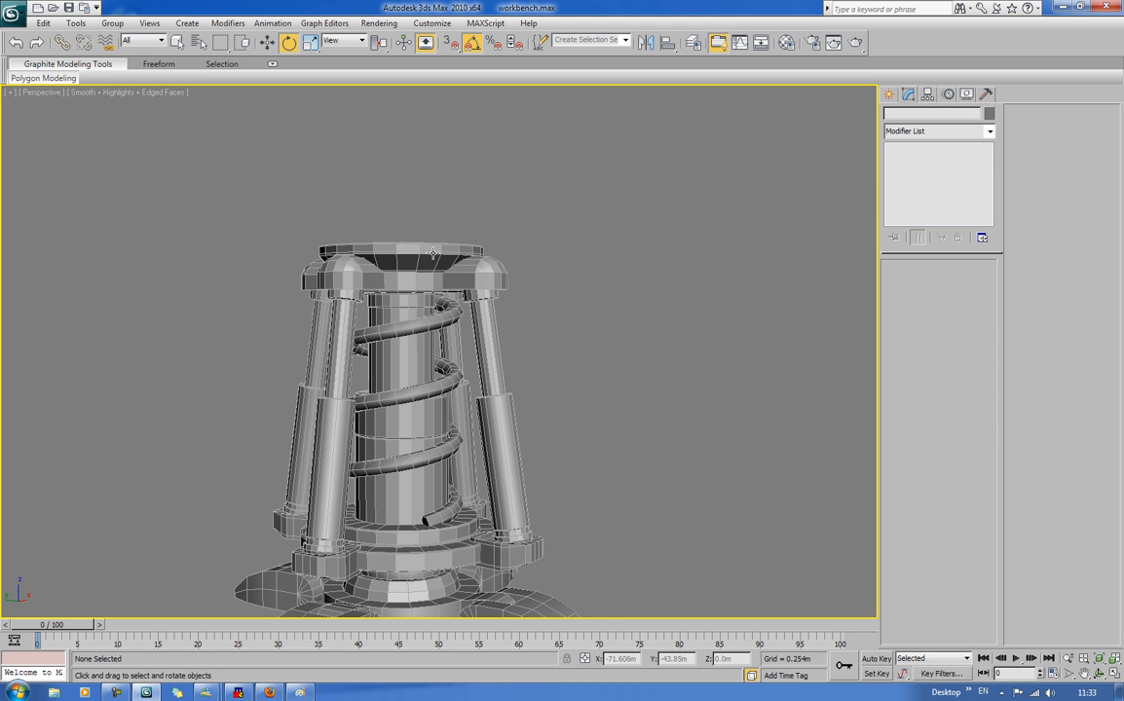
pyautogui.click(430, 254)
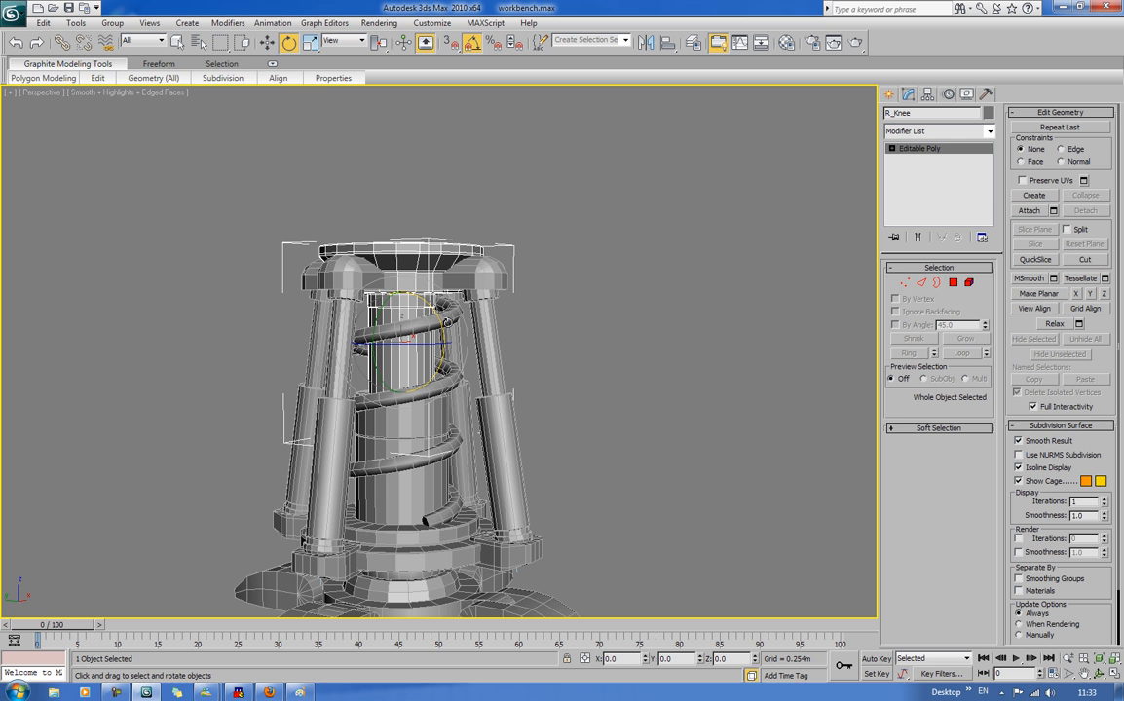
pyautogui.click(265, 42)
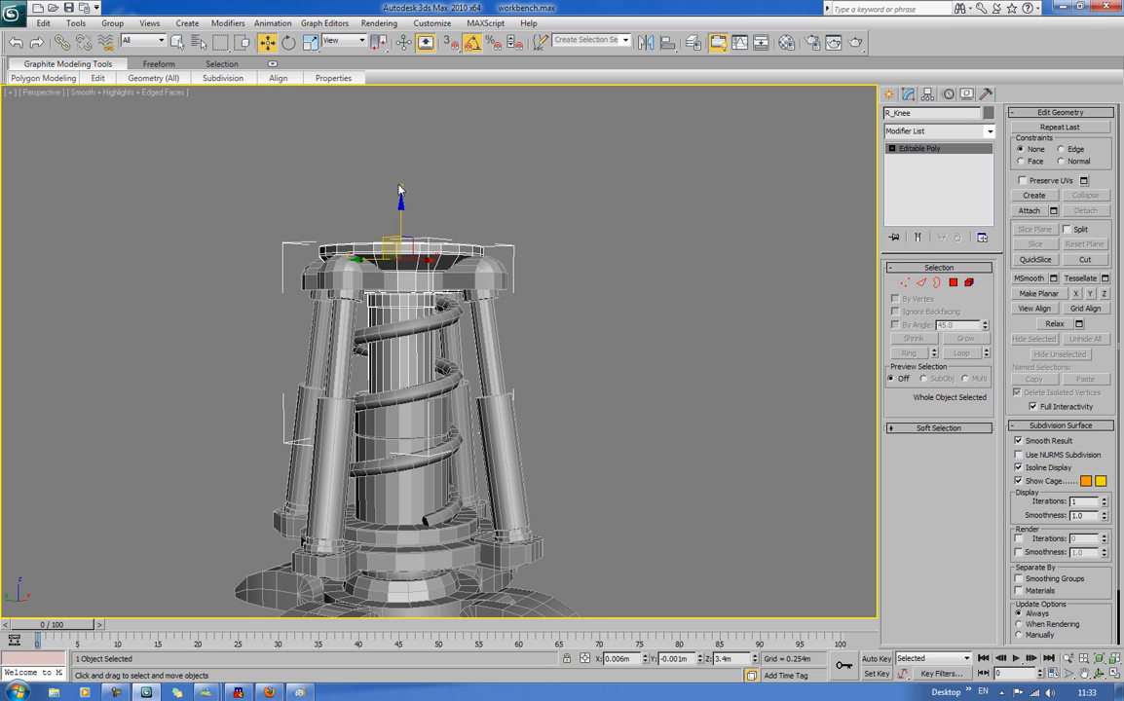
pyautogui.keyDown('alt'); pyautogui.moveTo(399, 189); pyautogui.dragTo(426, 201, button='middle'); pyautogui.keyUp('alt')
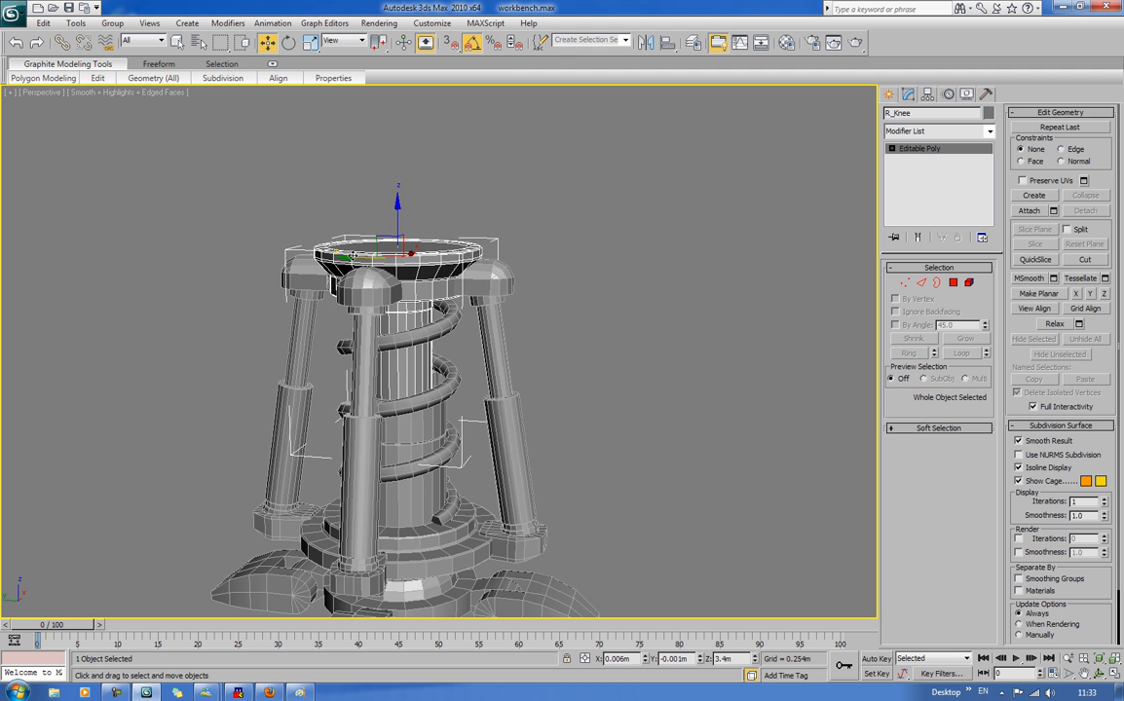
pyautogui.moveTo(352, 254); pyautogui.dragTo(278, 255)
pyautogui.hotkey('ctrl', 'z')
pyautogui.click(624, 262)
pyautogui.keyDown('alt'); pyautogui.moveTo(623, 262); pyautogui.dragTo(559, 245, button='middle'); pyautogui.keyUp('alt')
pyautogui.scroll(-3, 559, 244)
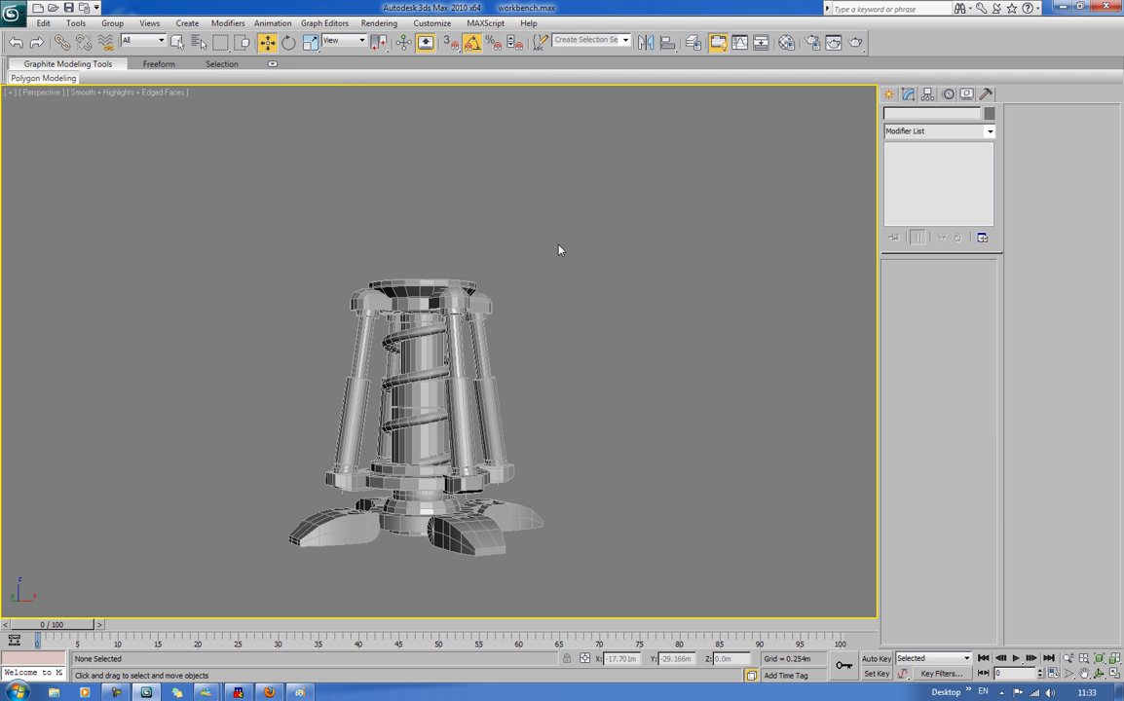